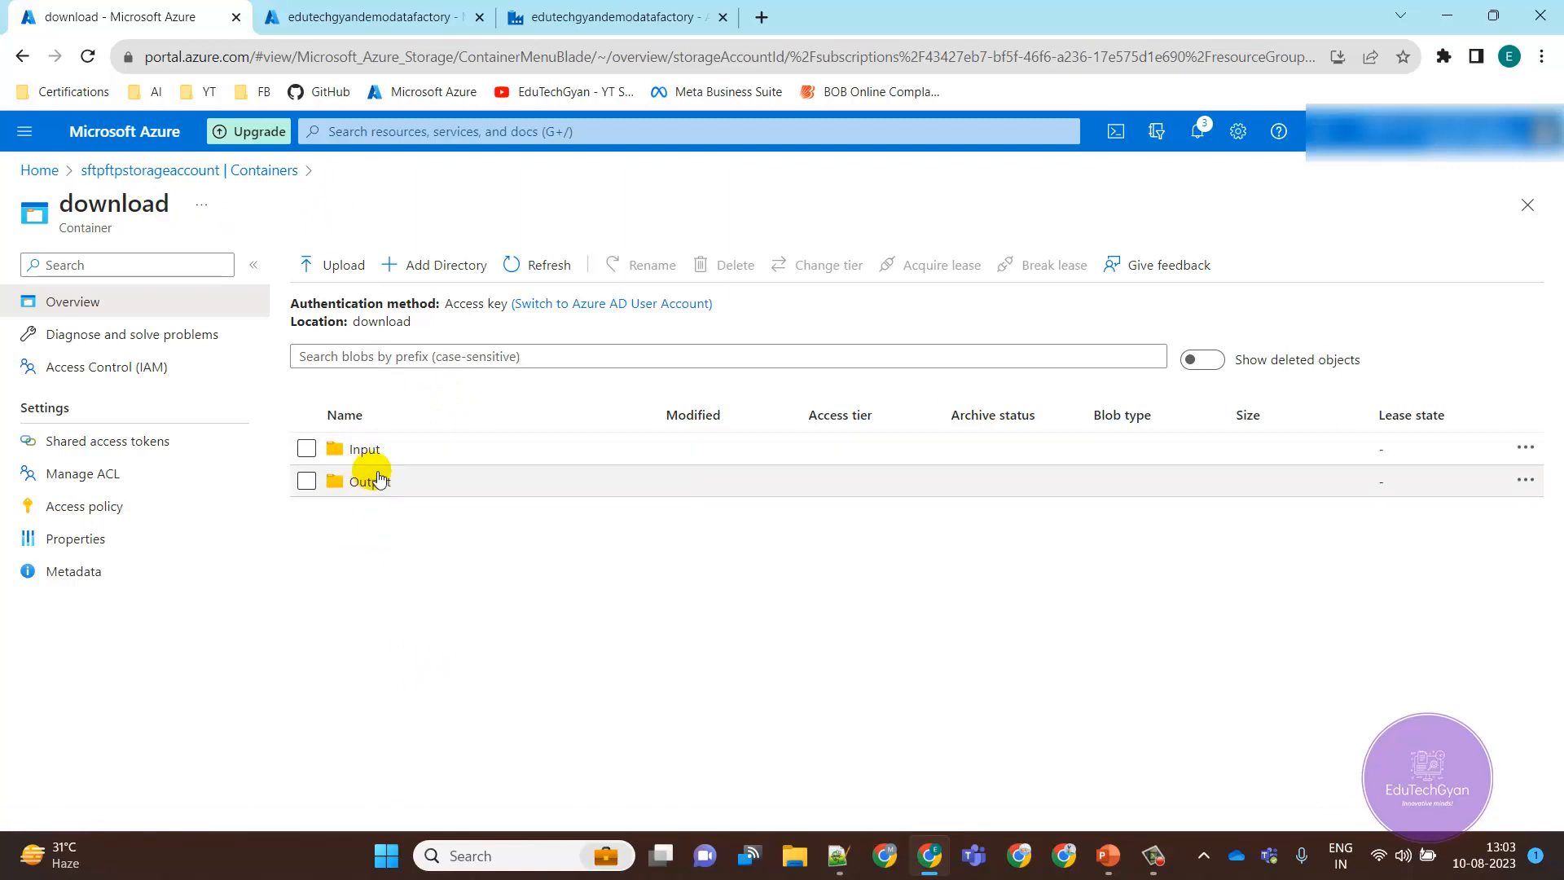
- Inspect the Input folder's employee files and their modified dates, and look inside the Output folder of the download container
{"action": "left_click", "coordinate": [364, 451]}
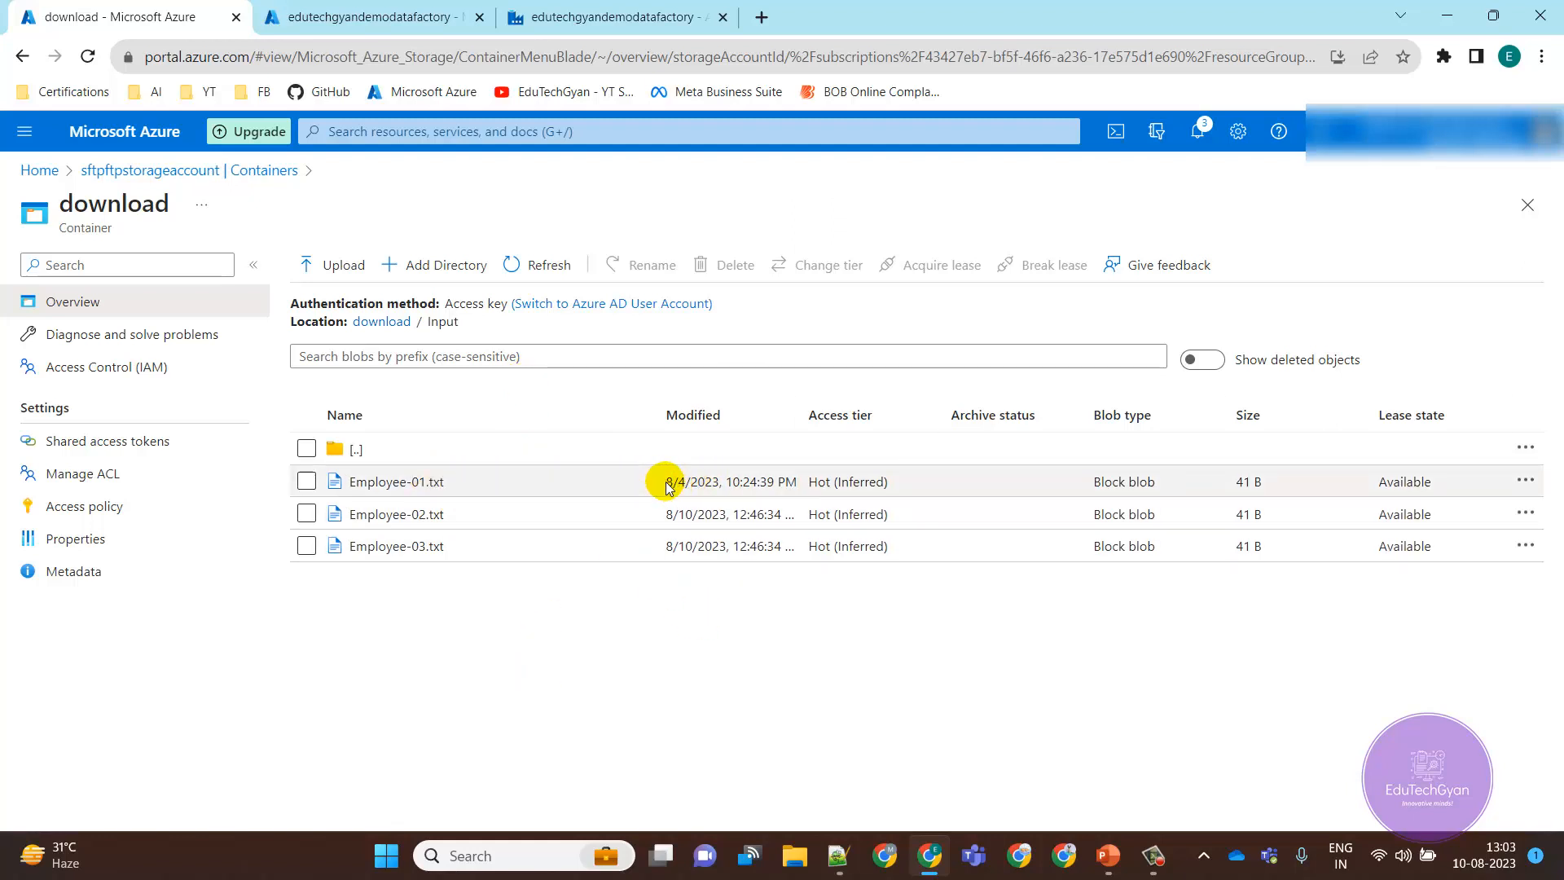
{"action": "left_click_drag", "start_coordinate": [666, 485], "coordinate": [748, 488]}
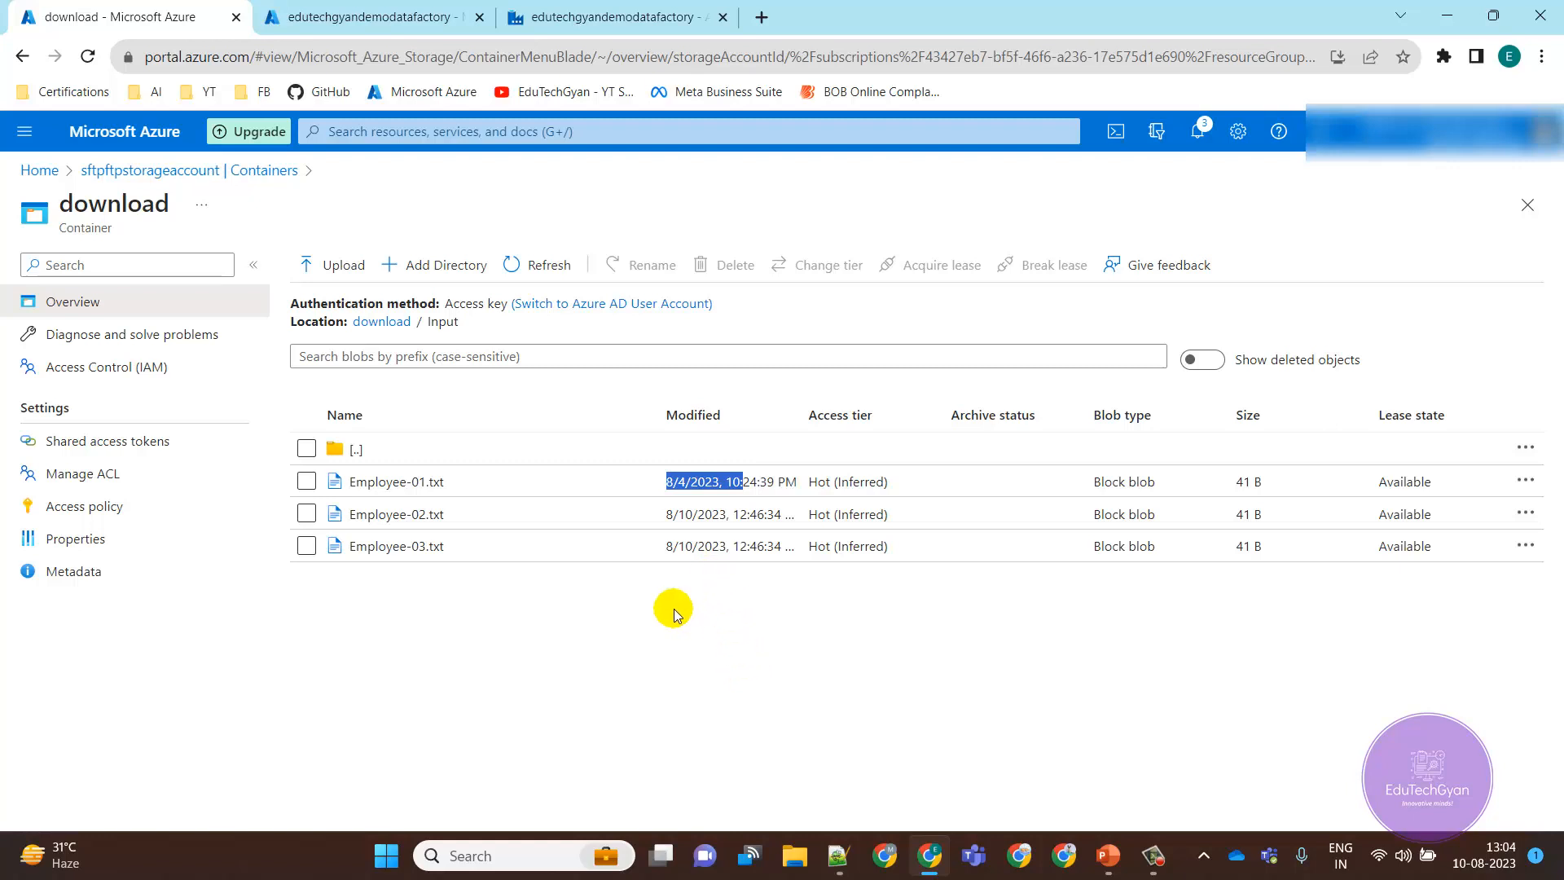
{"action": "left_click", "coordinate": [389, 325]}
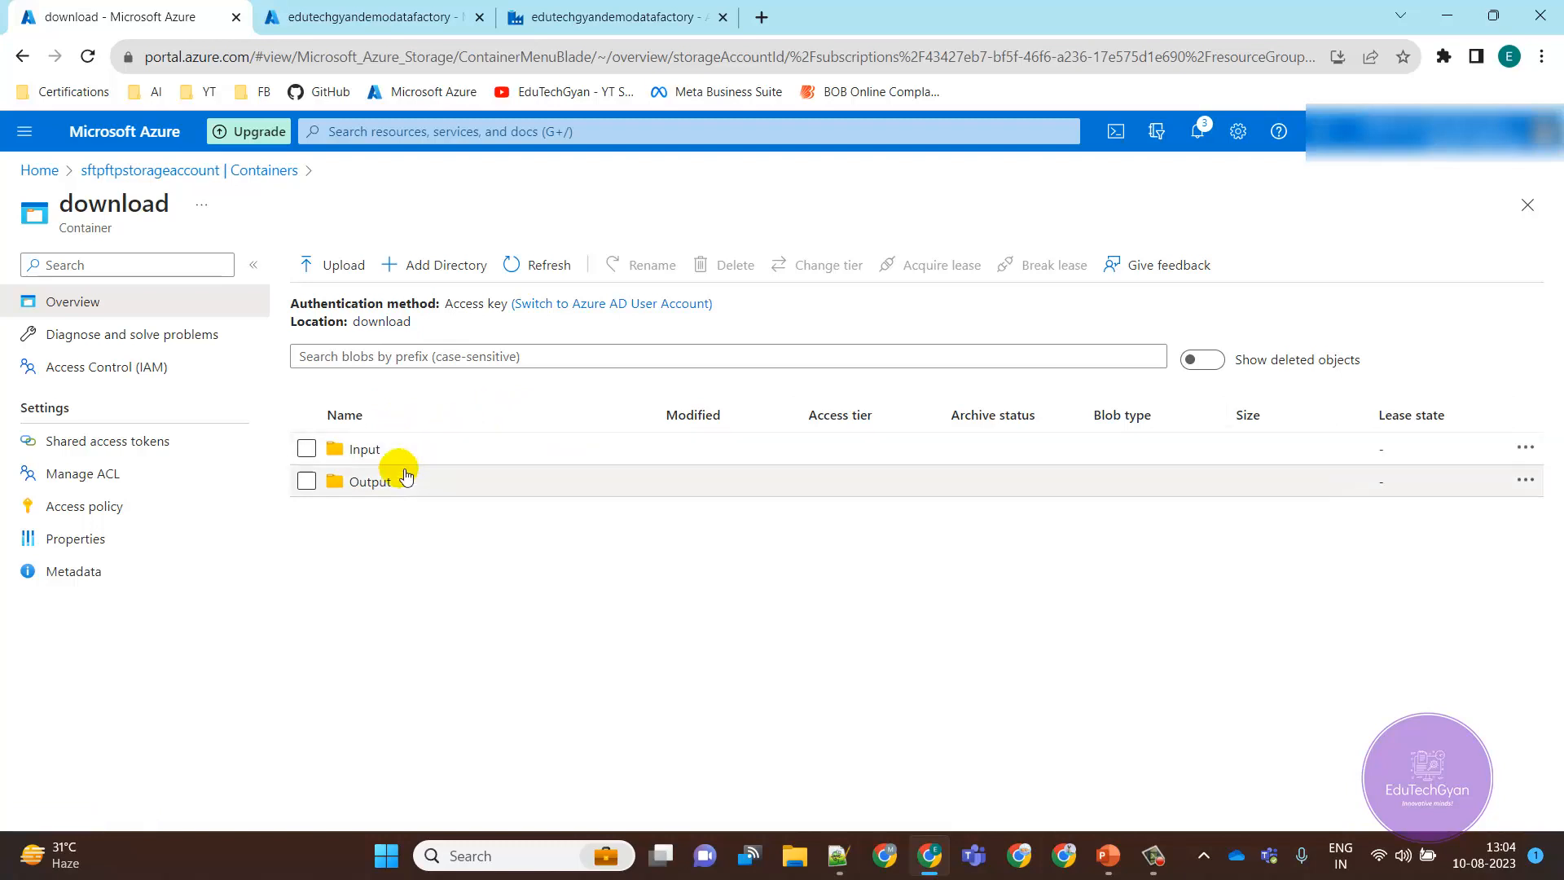
{"action": "left_click", "coordinate": [399, 481]}
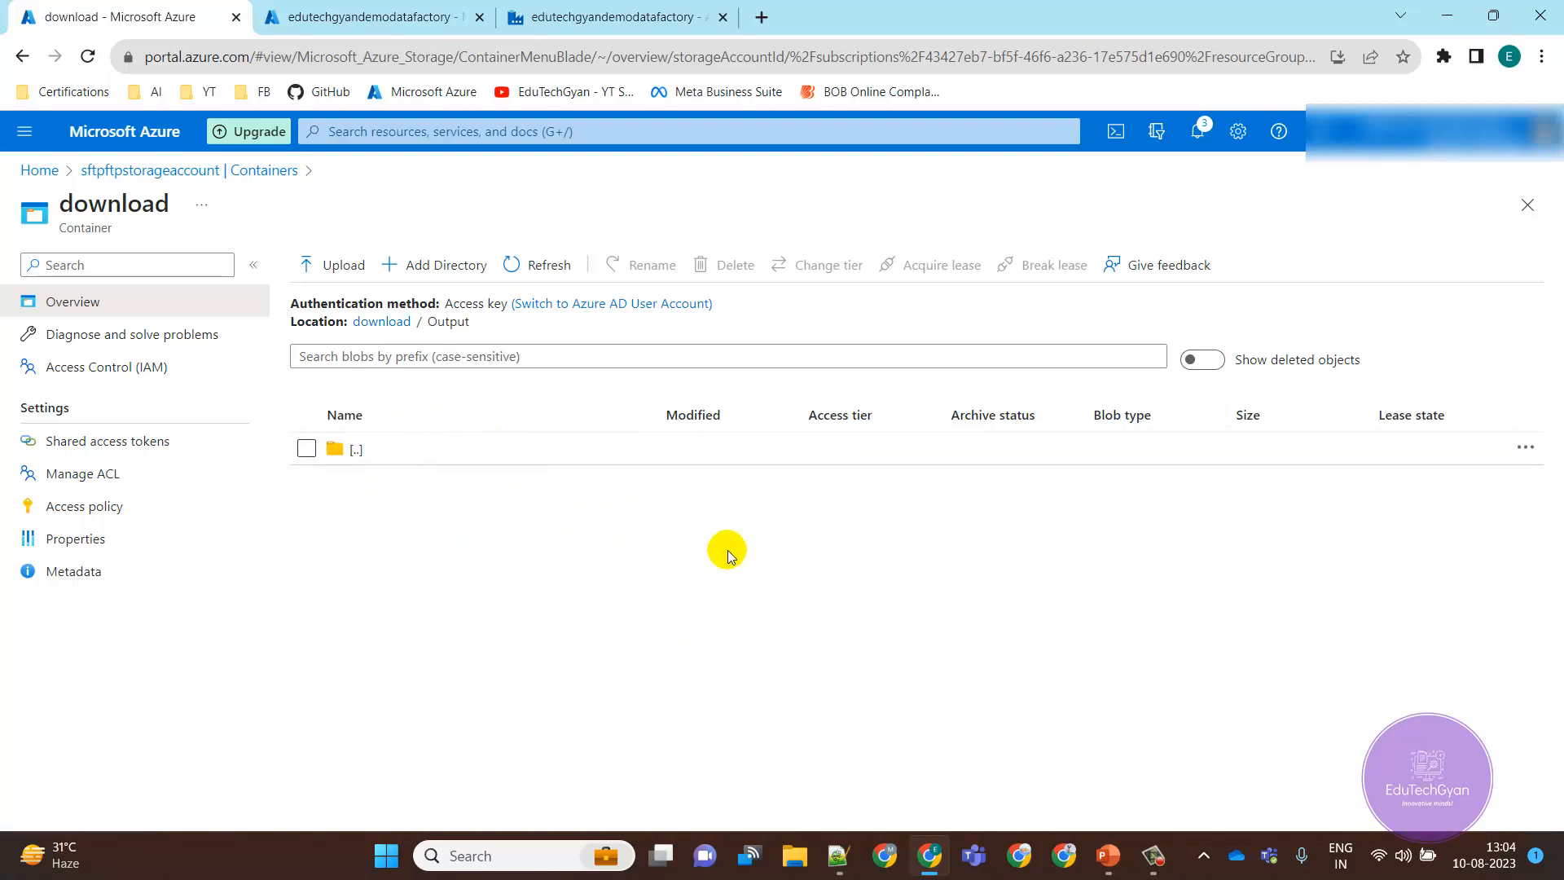
- Switch to Notepad++ and copy the target path line for Employee-01.txt from test.txt into the empty new 3 document
{"action": "left_click", "coordinate": [839, 856]}
{"action": "left_click", "coordinate": [269, 83]}
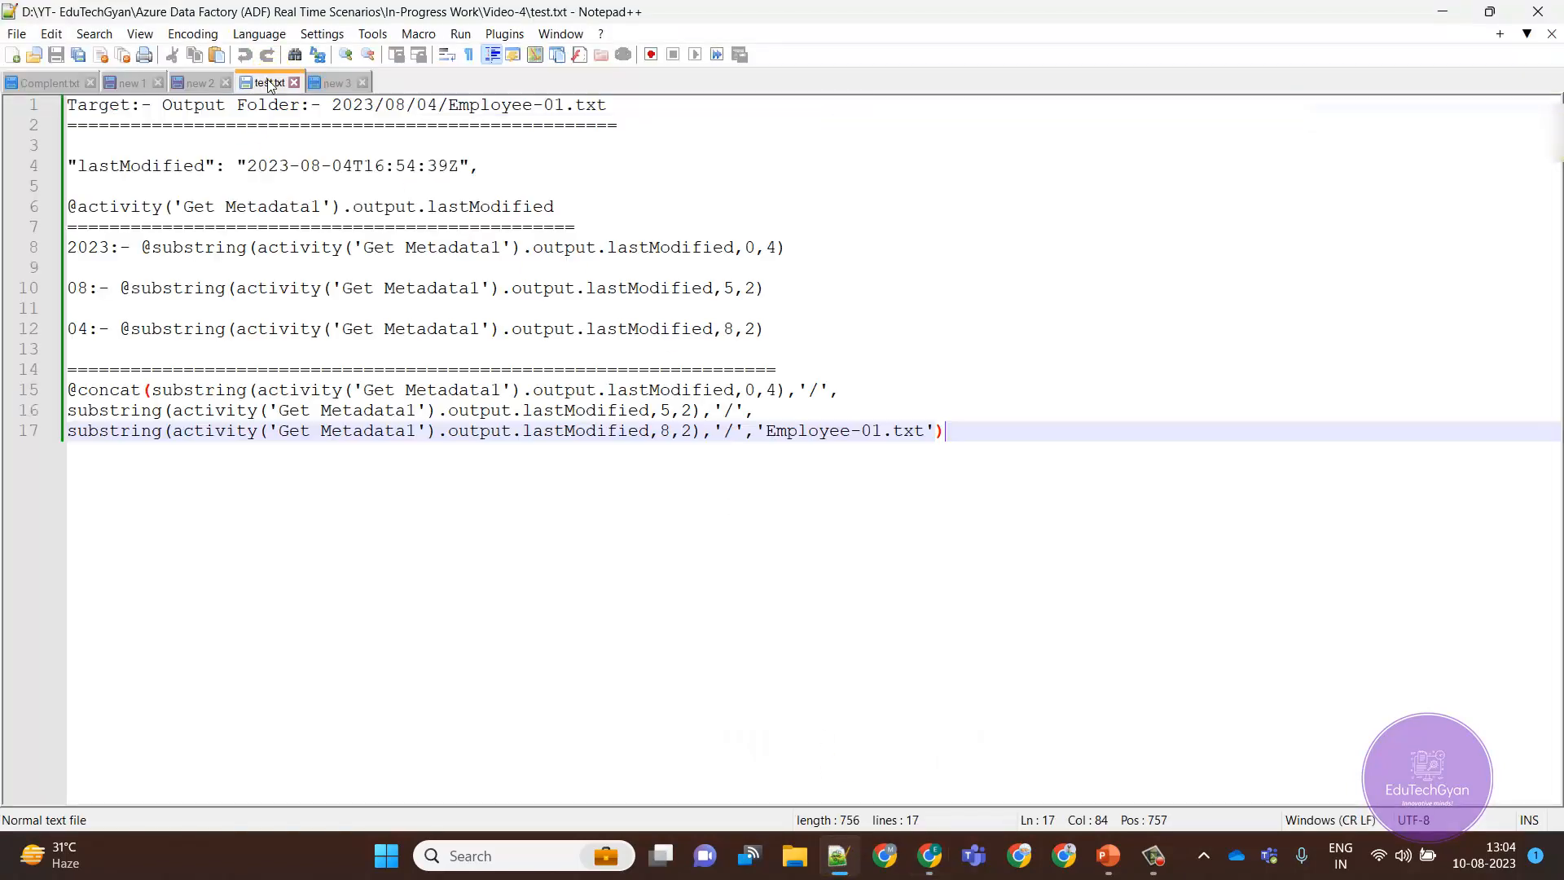
{"action": "left_click_drag", "start_coordinate": [613, 108], "coordinate": [51, 109]}
{"action": "key", "text": "ctrl+c"}
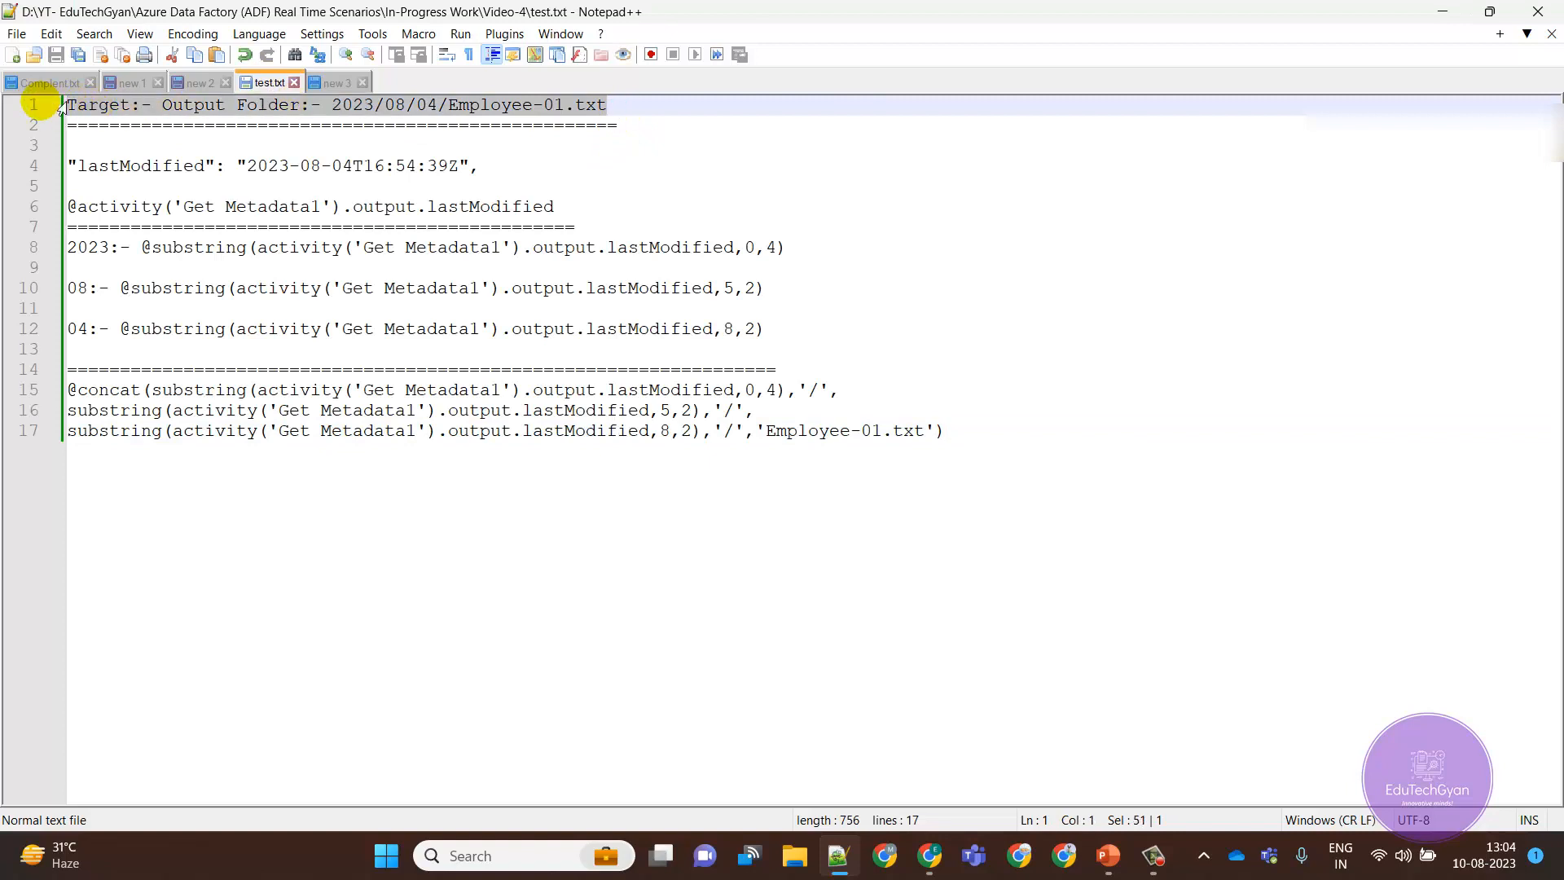
{"action": "left_click", "coordinate": [334, 83]}
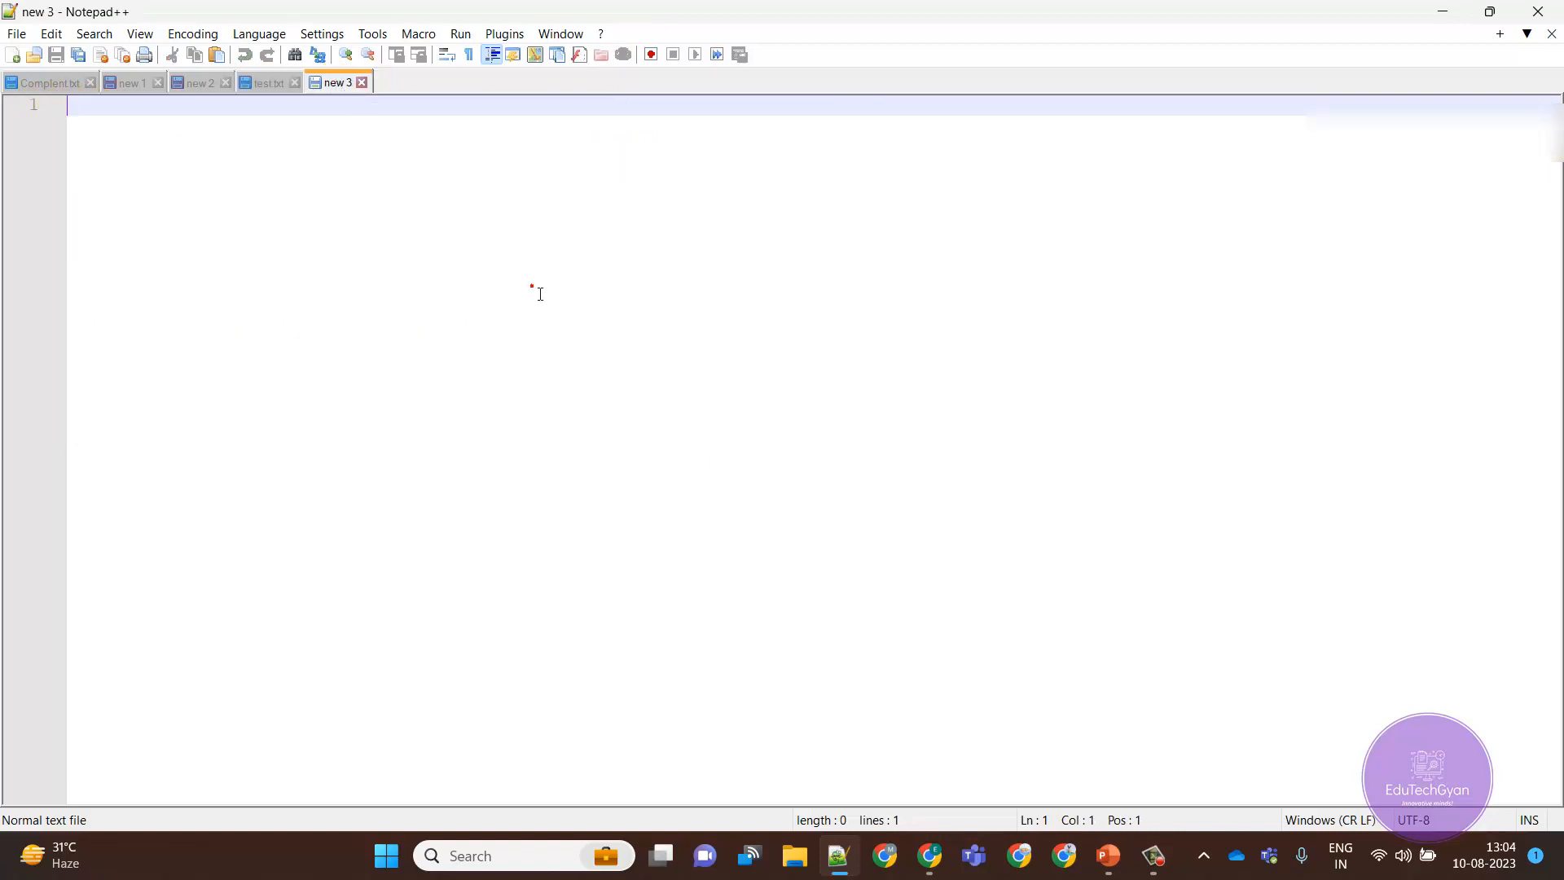
{"action": "key", "text": "ctrl+v"}
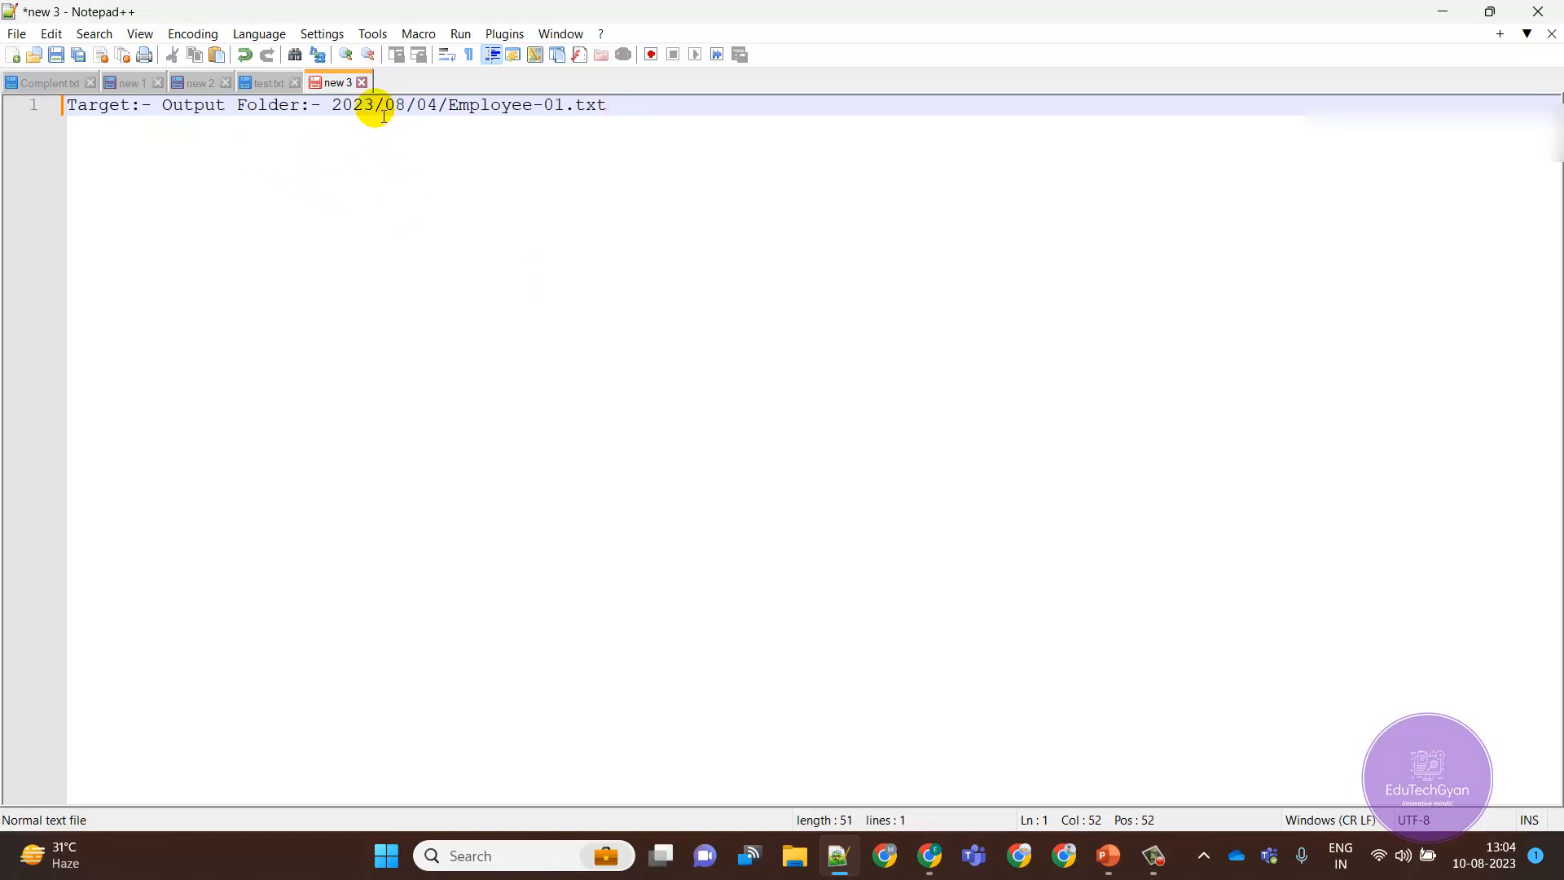
- Review the year, month and day parts of the target output path for Employee-01.txt
{"action": "left_click_drag", "start_coordinate": [373, 112], "coordinate": [626, 112]}
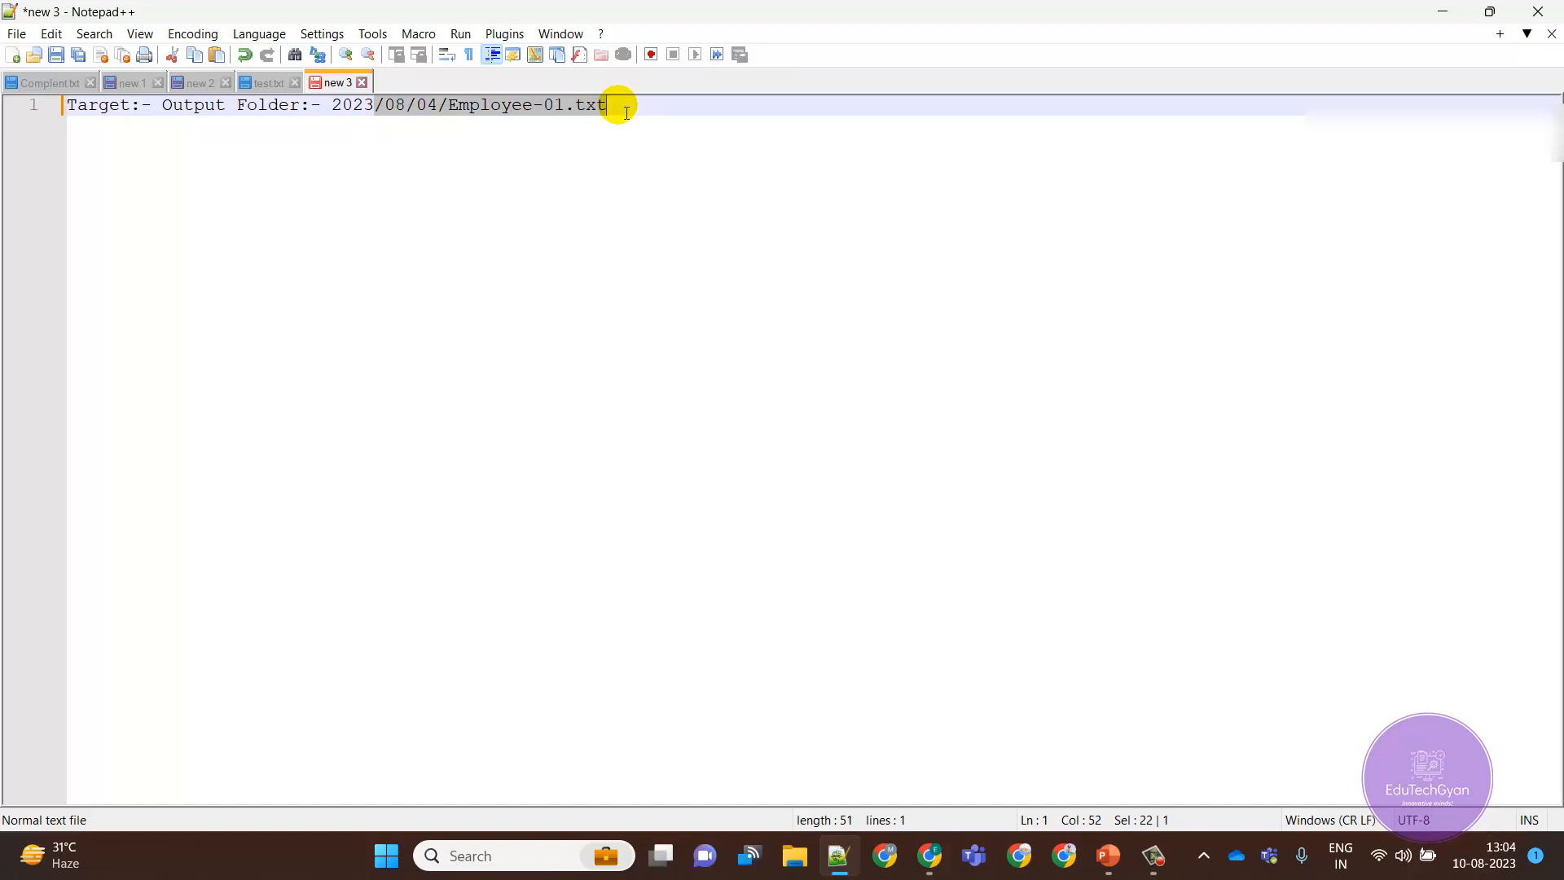
{"action": "double_click", "coordinate": [368, 110]}
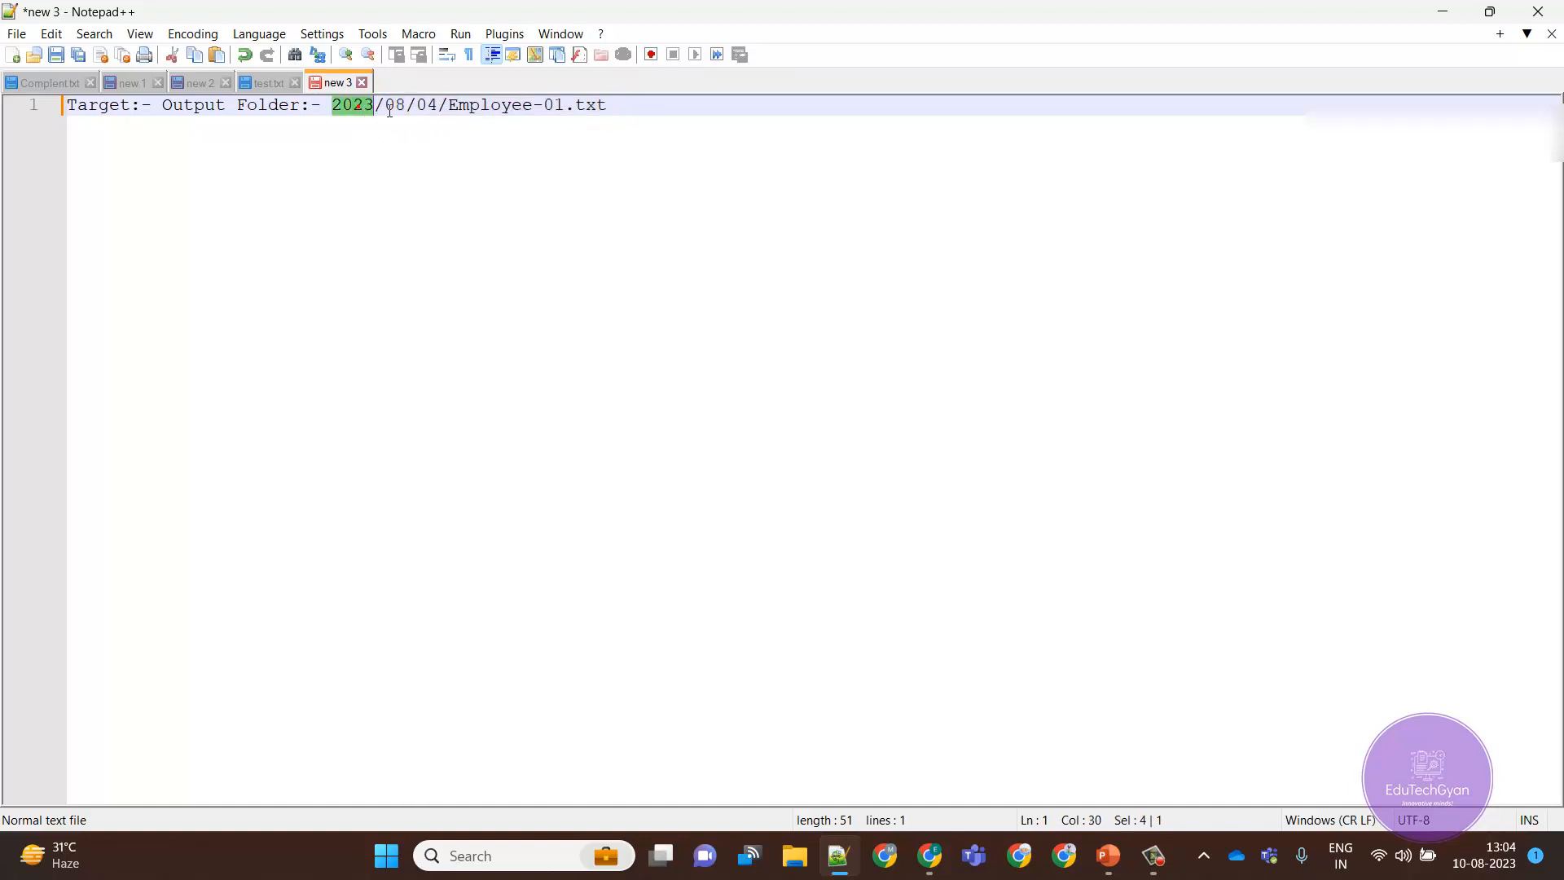
{"action": "left_click", "coordinate": [402, 114]}
{"action": "double_click", "coordinate": [399, 112]}
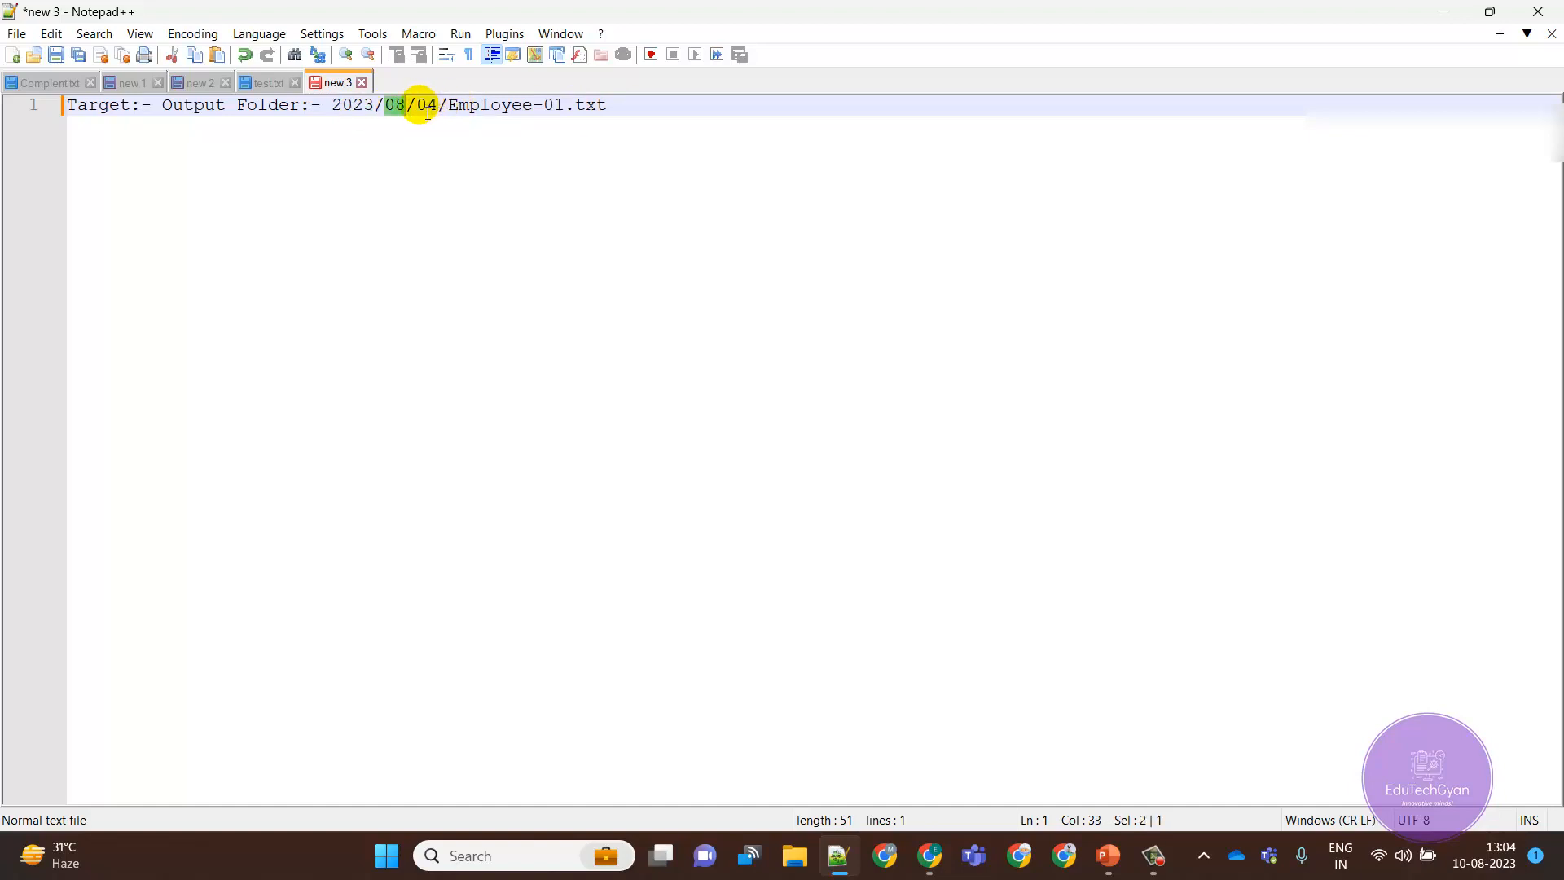
{"action": "left_click", "coordinate": [617, 106]}
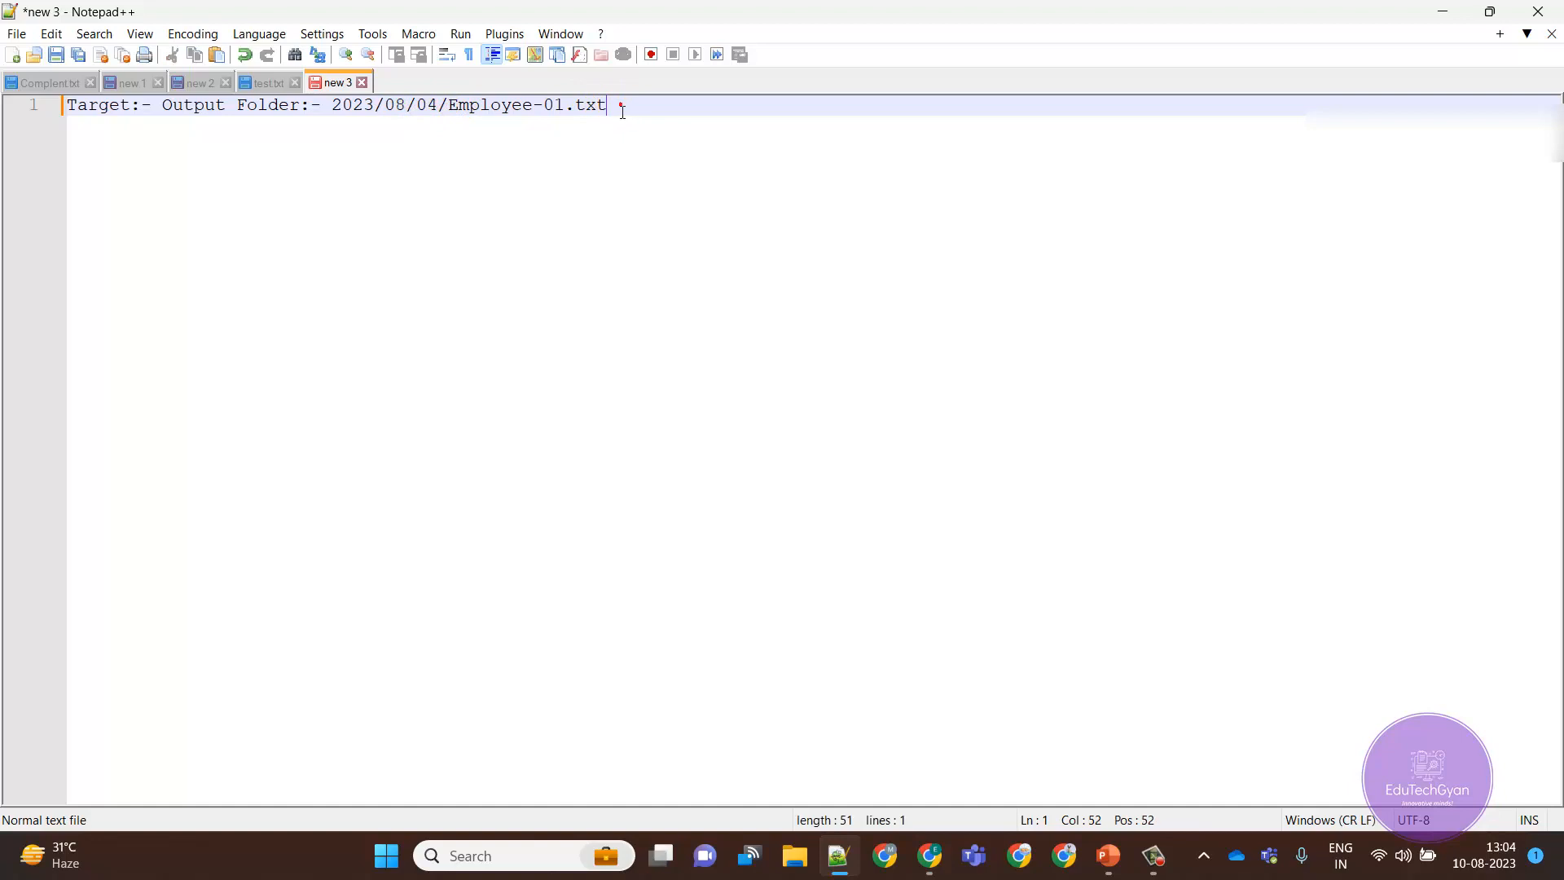
{"action": "double_click", "coordinate": [426, 106]}
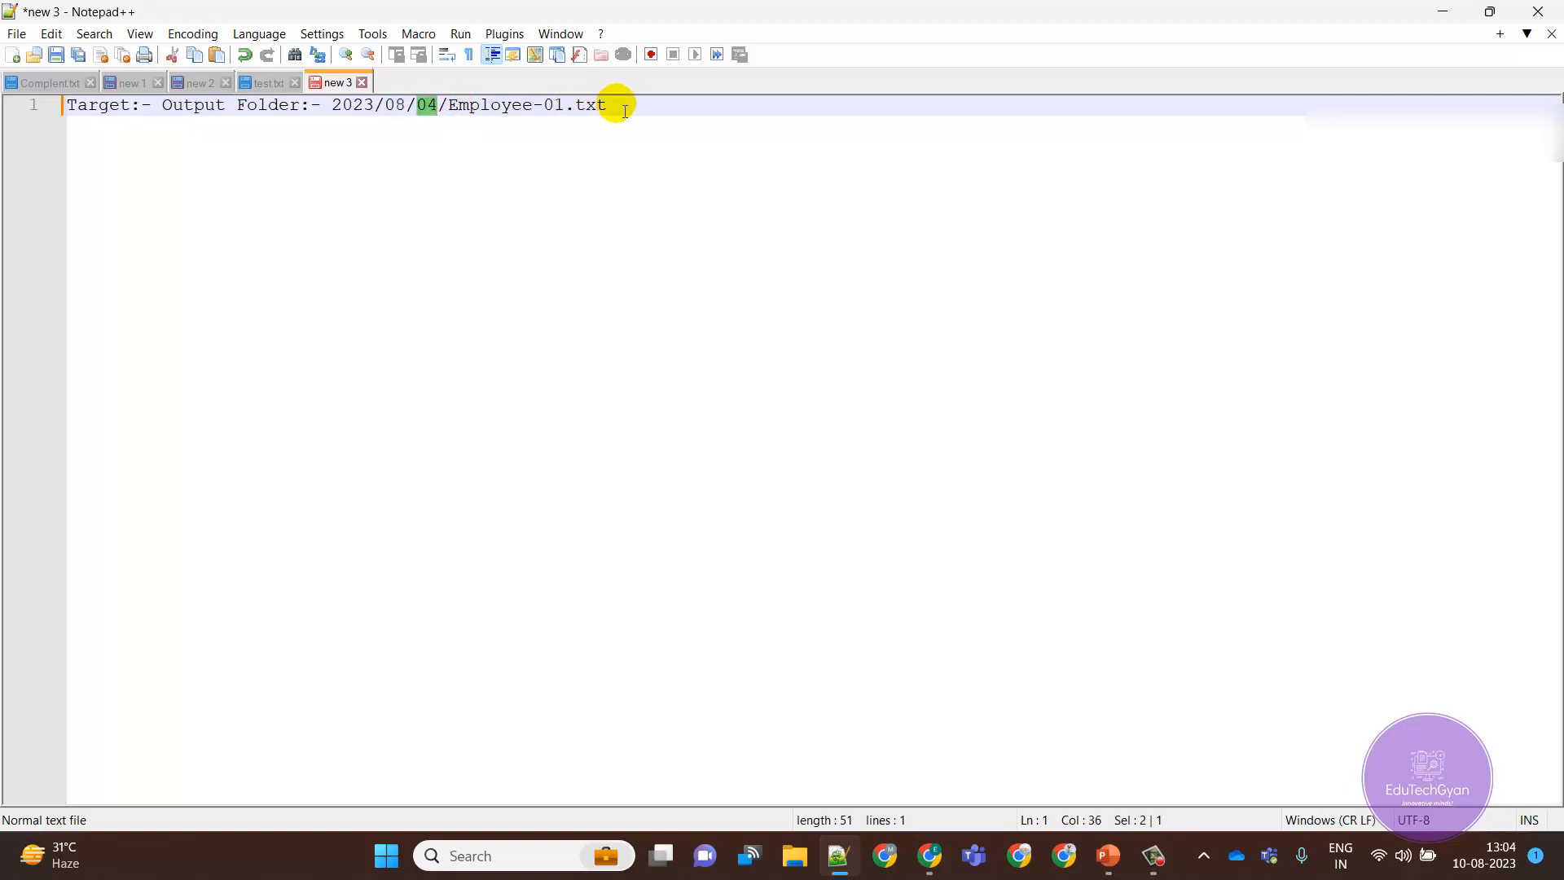
- Add a second target path, 2023/08/10/Employee-02.txt, aligned beneath the first one, using a copy of that path
{"action": "left_click_drag", "start_coordinate": [615, 106], "coordinate": [342, 110]}
{"action": "key", "text": "ctrl+c"}
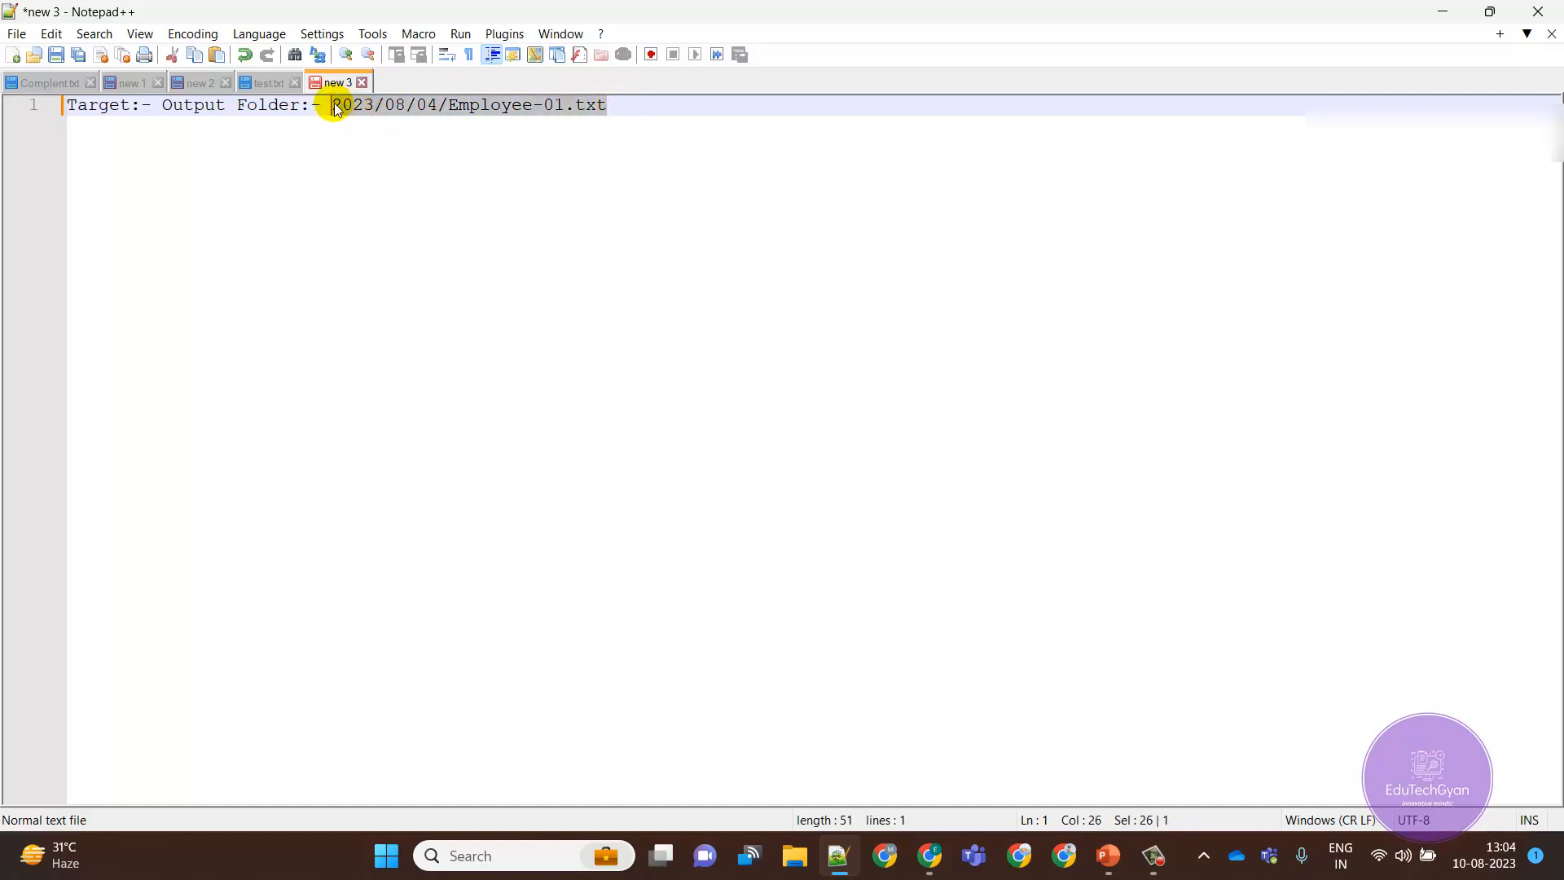
{"action": "key", "text": "End"}
{"action": "key", "text": "Return"}
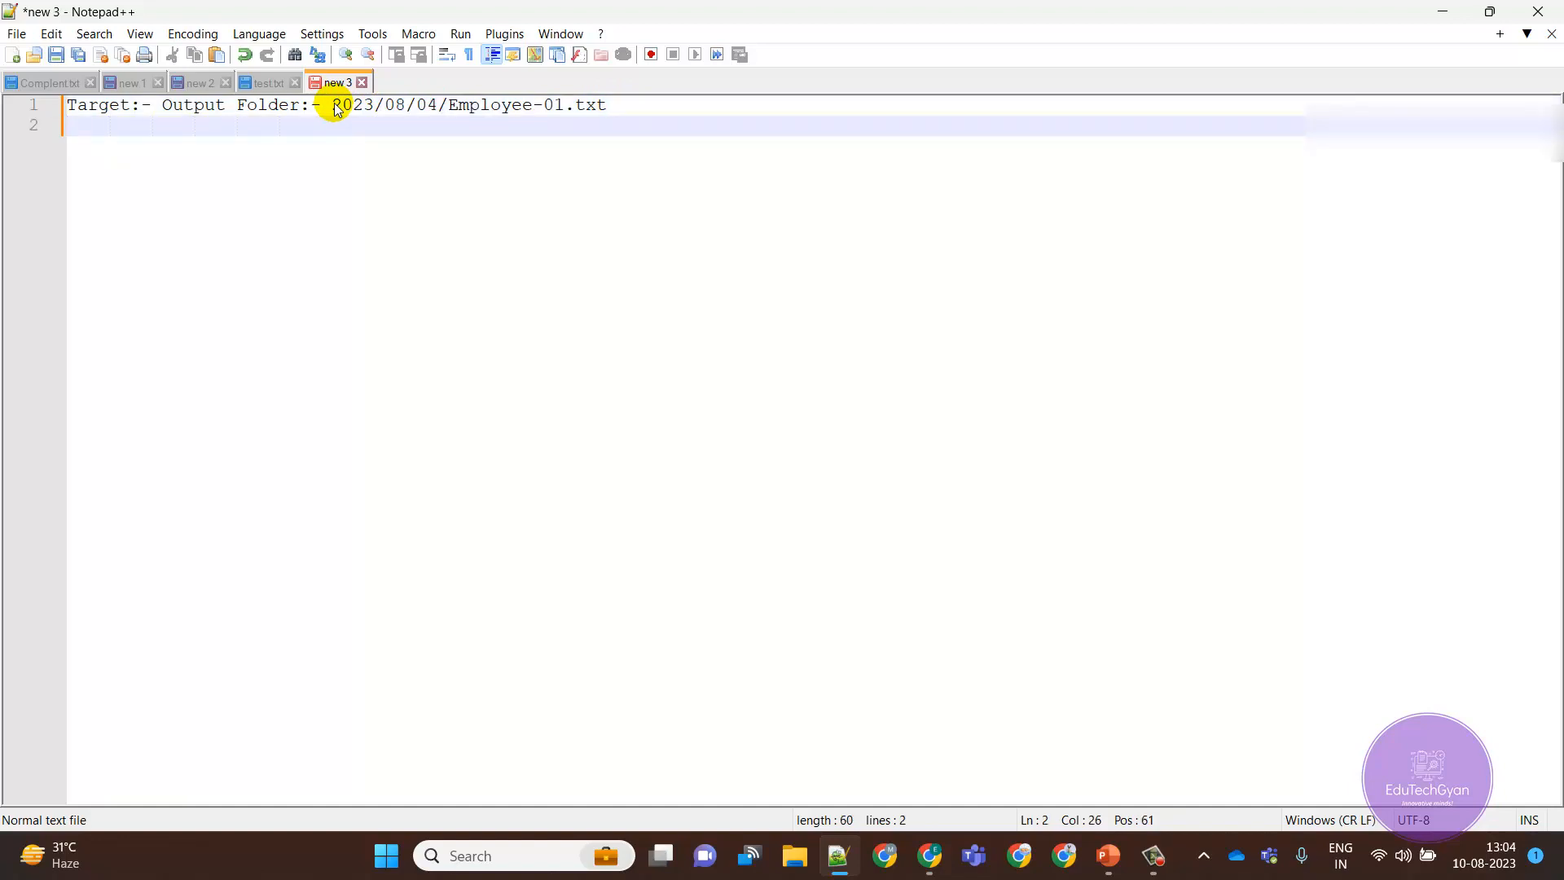
{"action": "key", "text": "ctrl+v"}
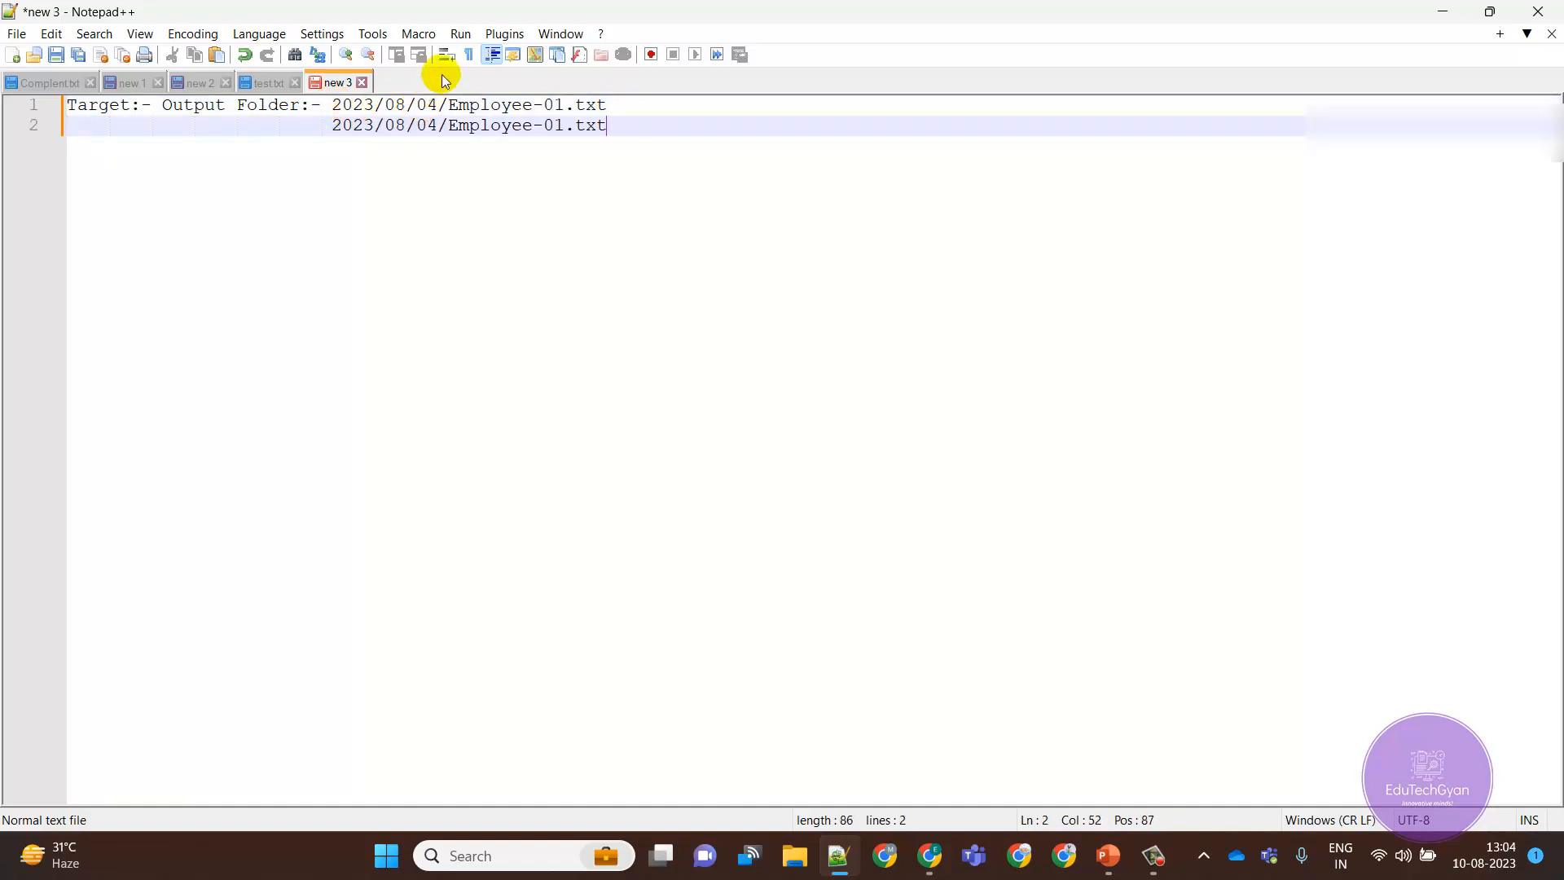
{"action": "left_click", "coordinate": [441, 127]}
{"action": "key", "text": "BackSpace"}
{"action": "key", "text": "BackSpace"}
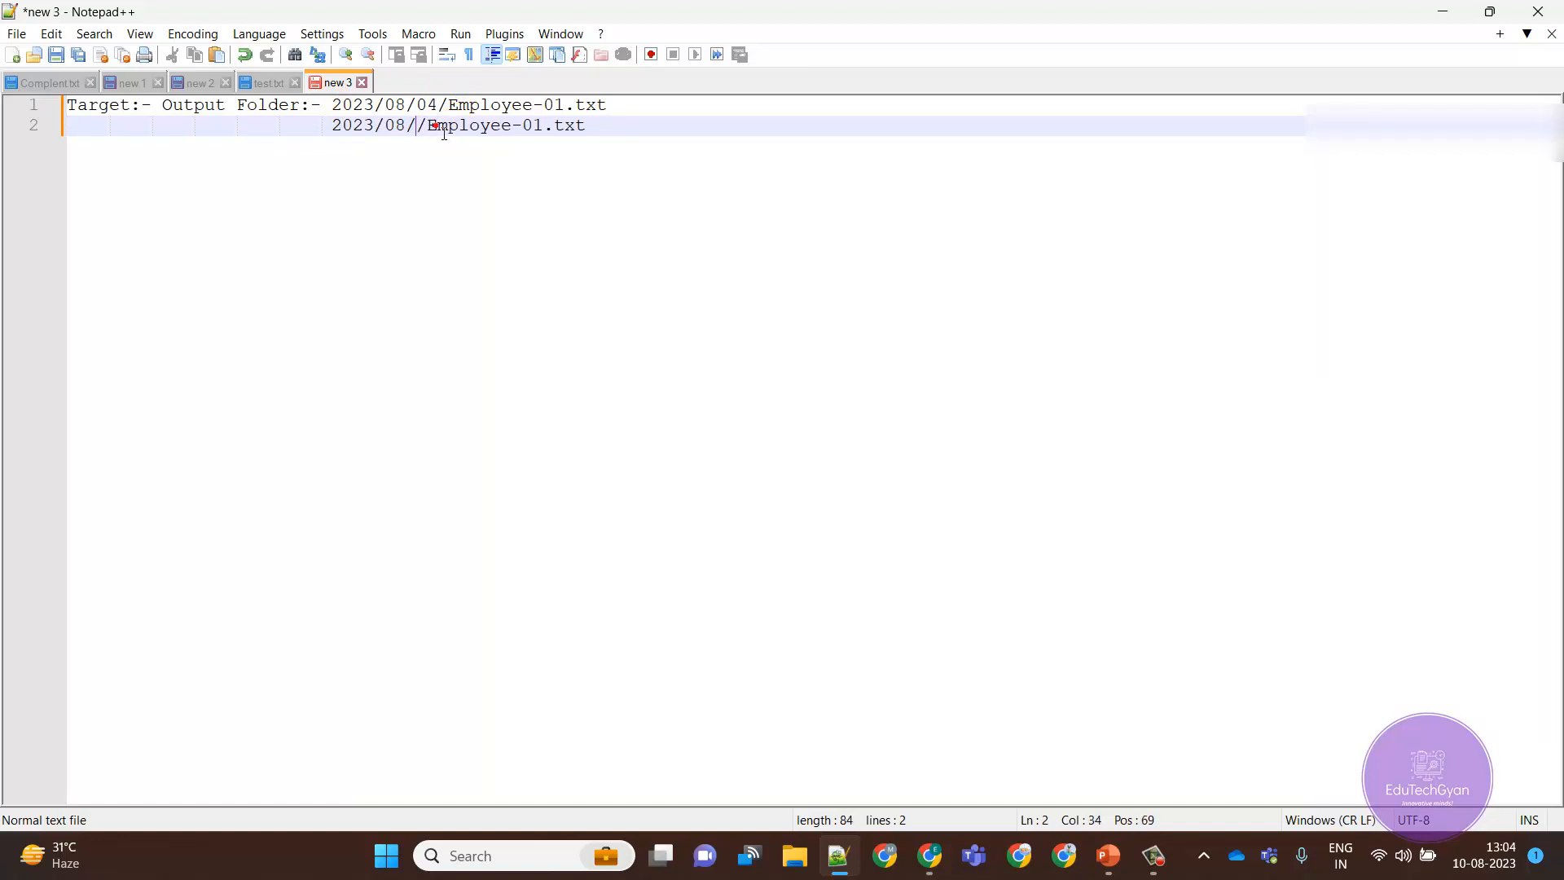
{"action": "type", "text": "10"}
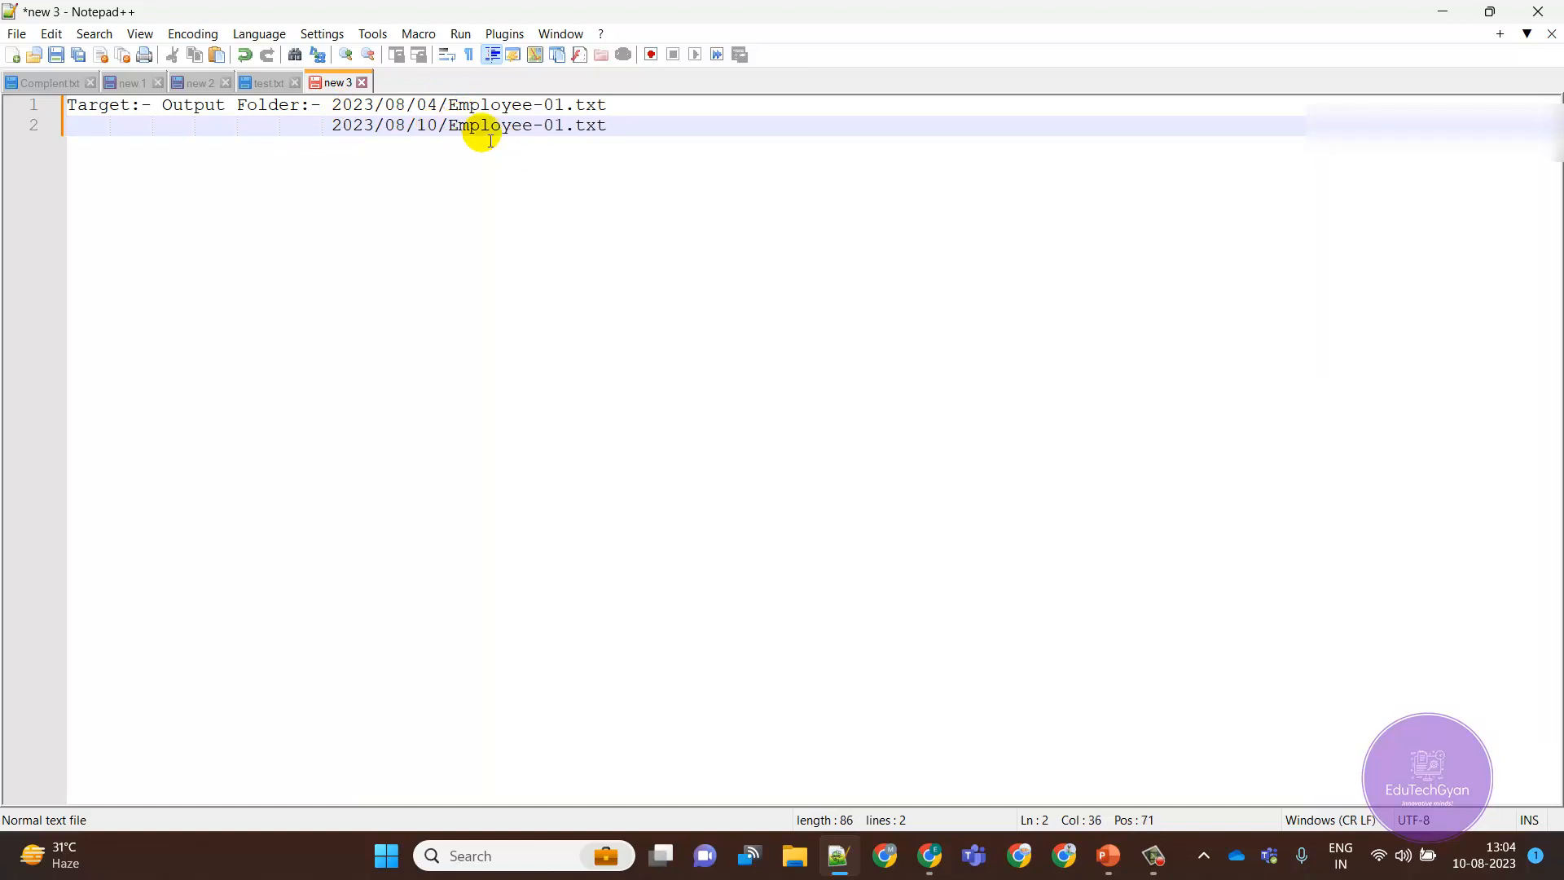
{"action": "double_click", "coordinate": [435, 129]}
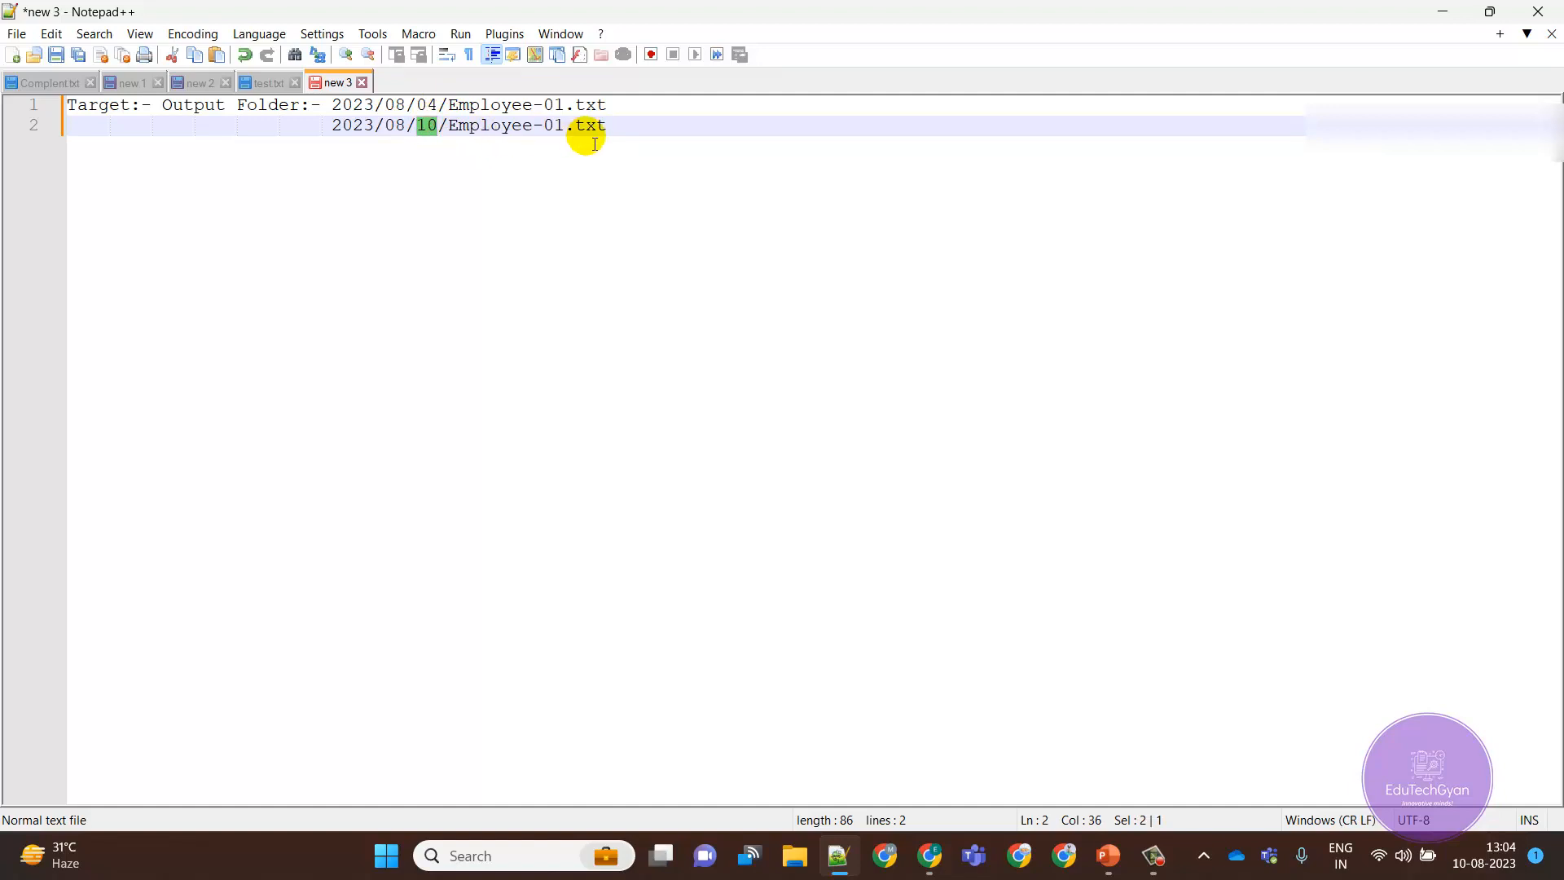
{"action": "left_click", "coordinate": [571, 131]}
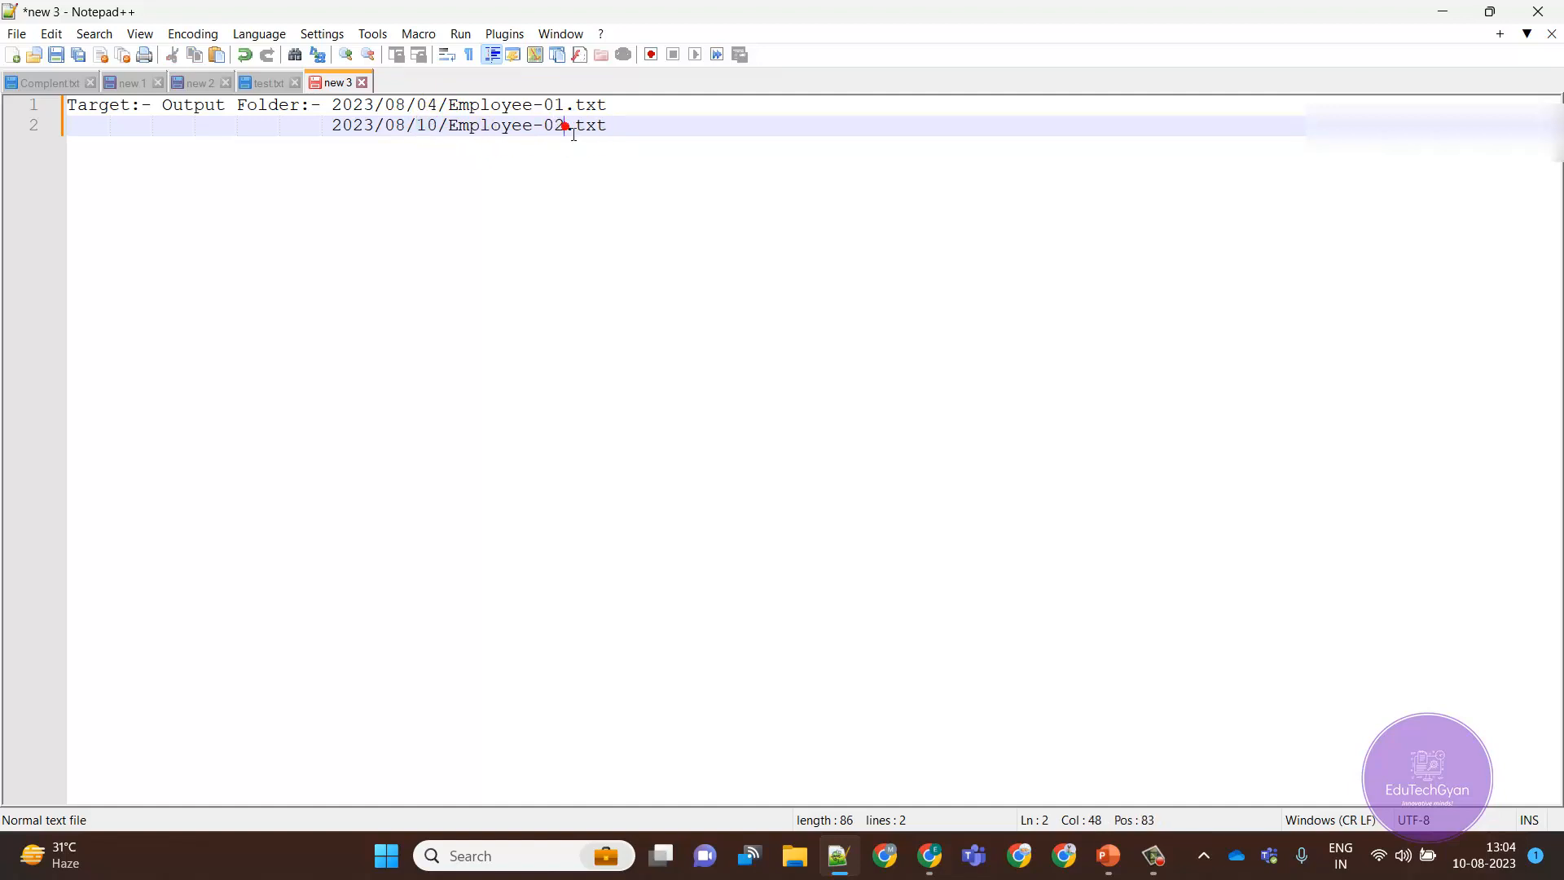
- Add a third target path, 2023/08/10/Employee-03.txt, followed by a separator line of equals signs
{"action": "left_click_drag", "start_coordinate": [609, 126], "coordinate": [346, 136]}
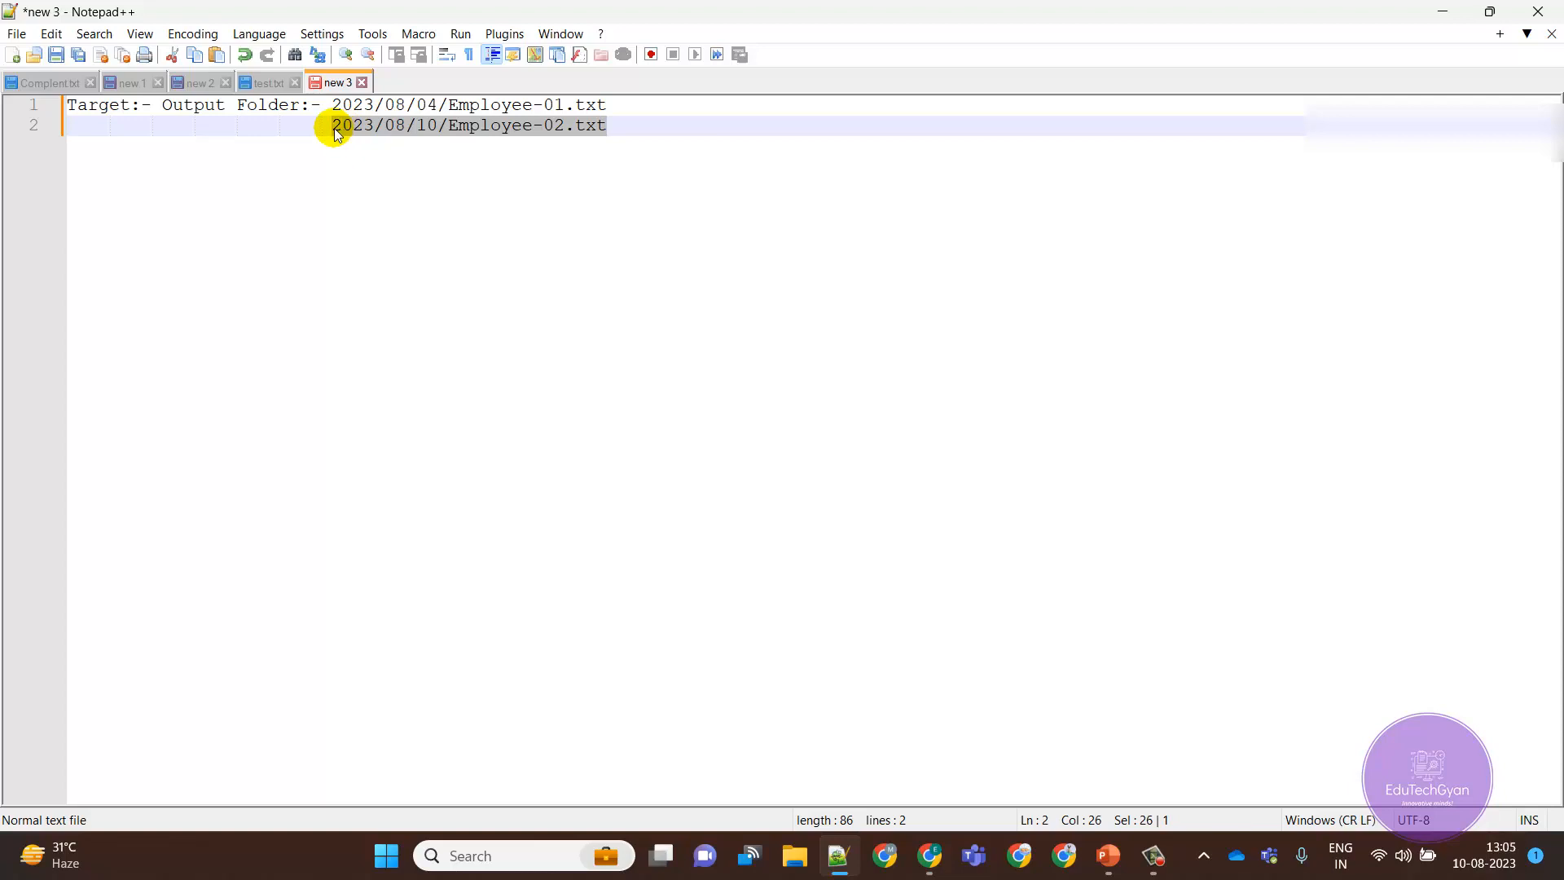
{"action": "key", "text": "ctrl+c"}
{"action": "key", "text": "End"}
{"action": "key", "text": "Return"}
{"action": "key", "text": "ctrl+v"}
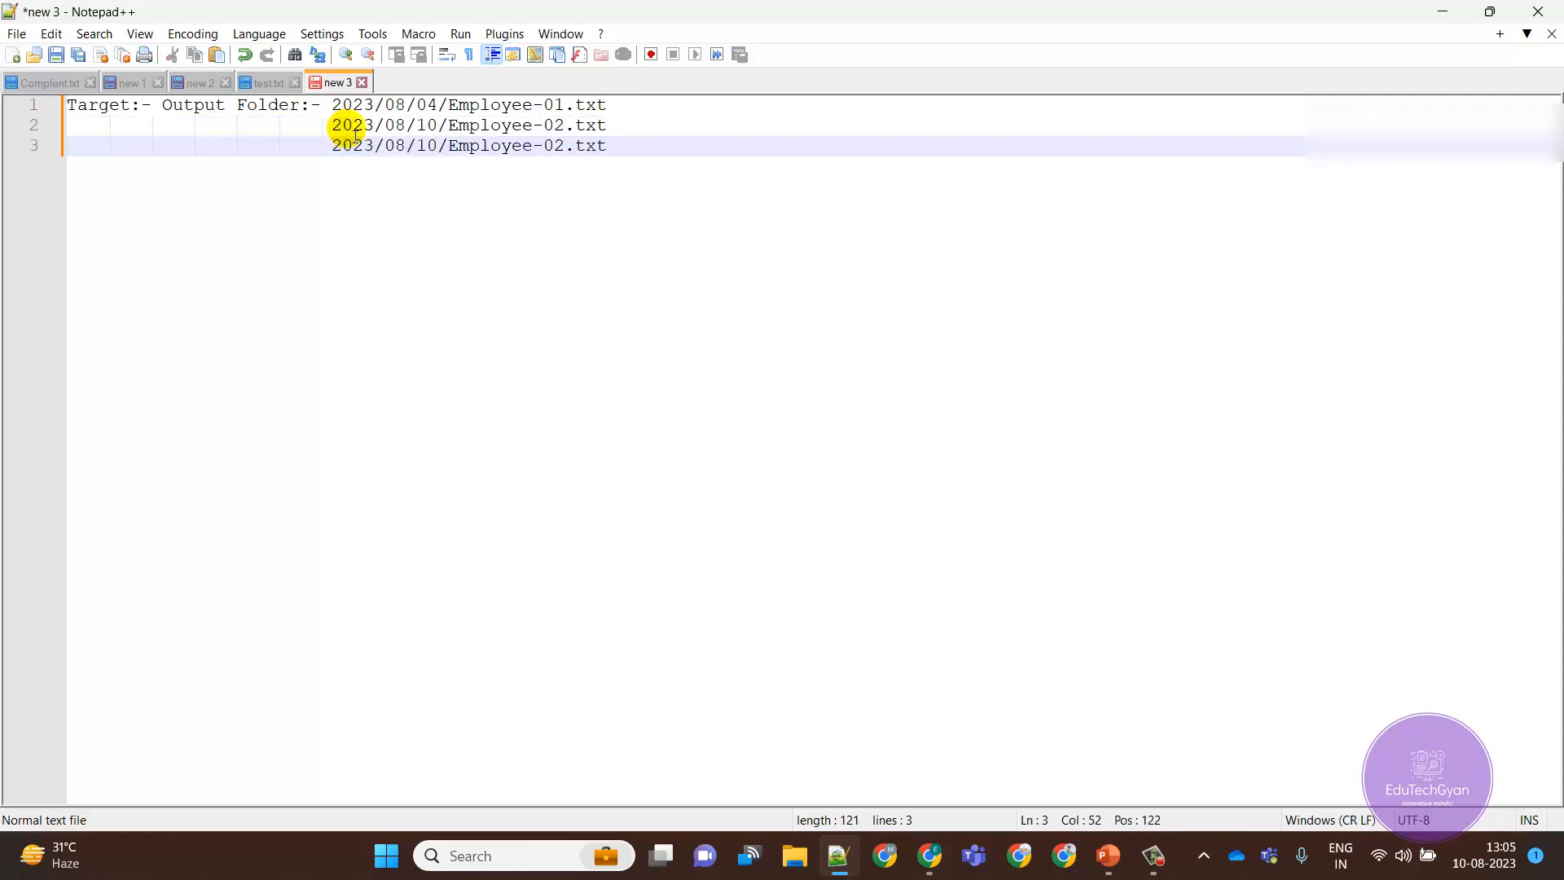
{"action": "left_click", "coordinate": [571, 149]}
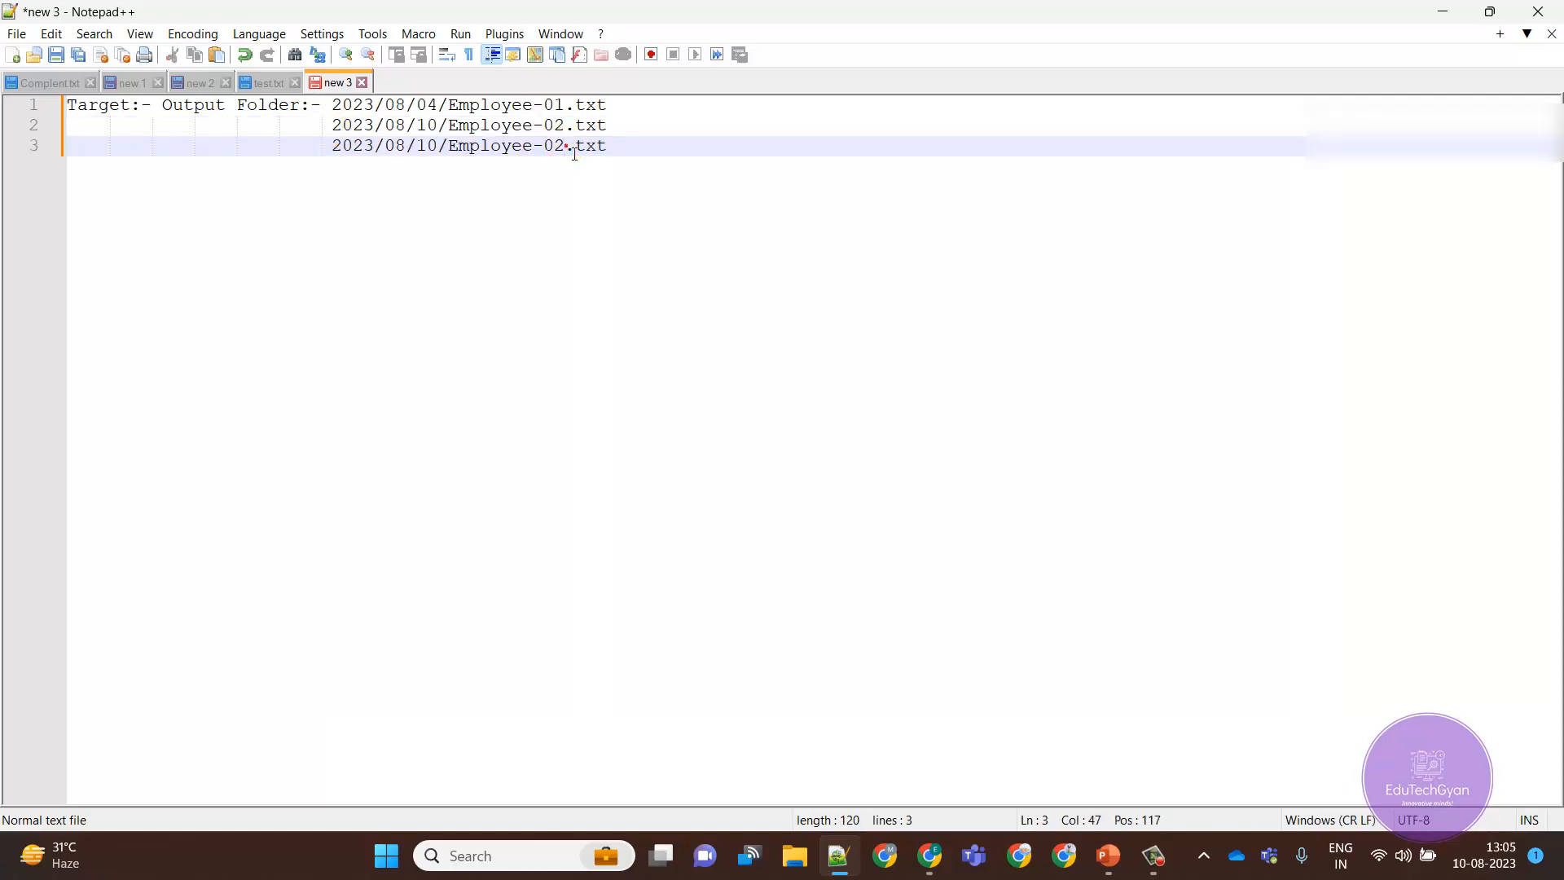
{"action": "left_click", "coordinate": [646, 149]}
{"action": "key", "text": "Return"}
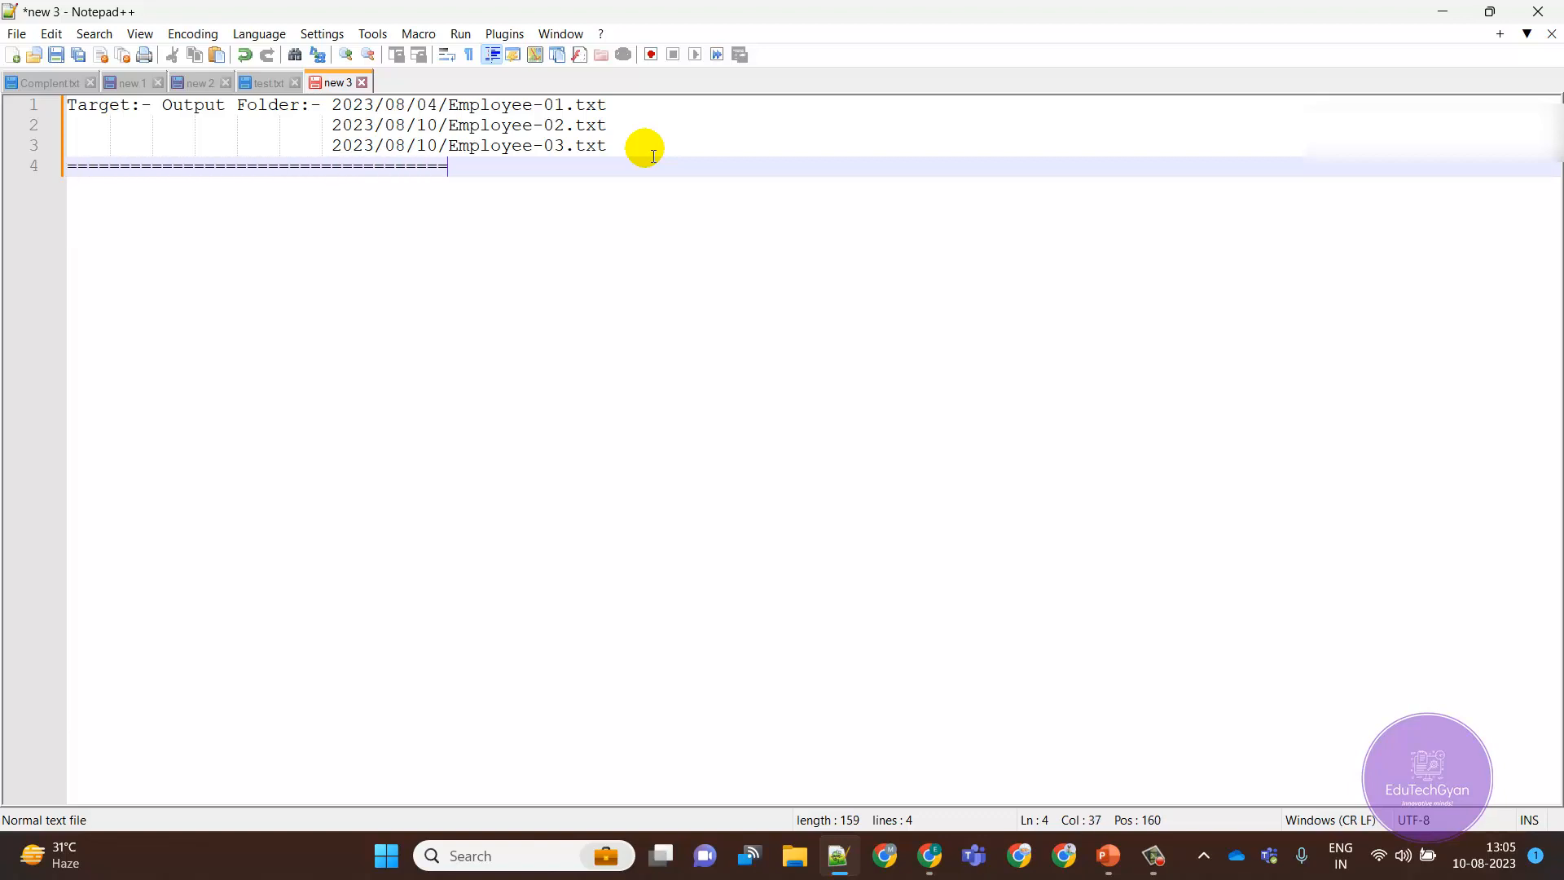
- Return the Azure portal to the download container's root and check the linked services of edutechgyandemodatafactory
{"action": "key", "text": "alt+Tab"}
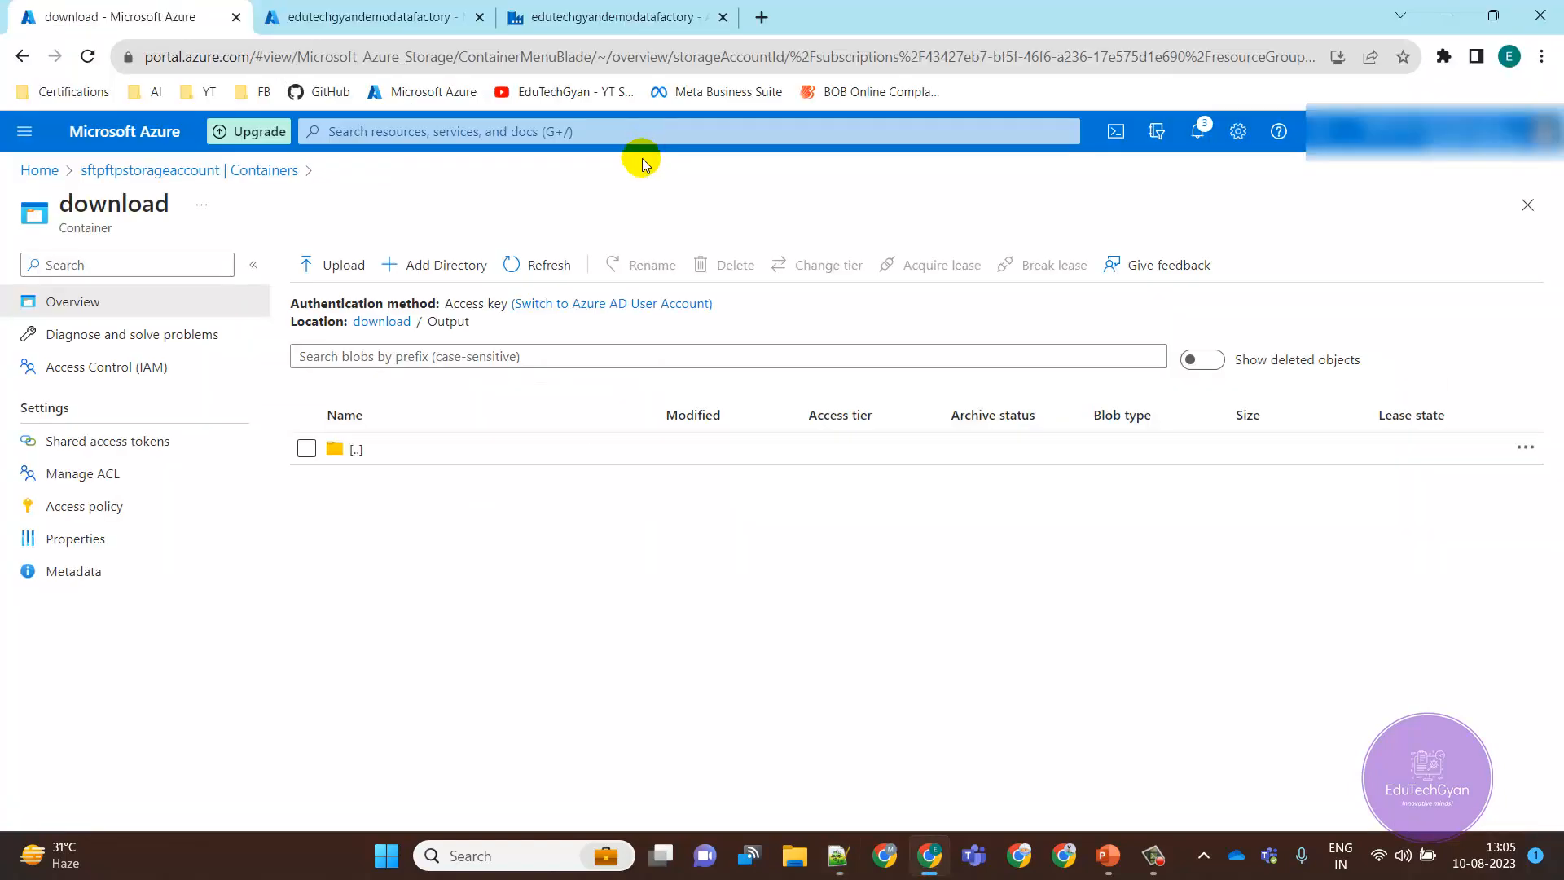
{"action": "left_click", "coordinate": [382, 321]}
{"action": "left_click", "coordinate": [636, 24]}
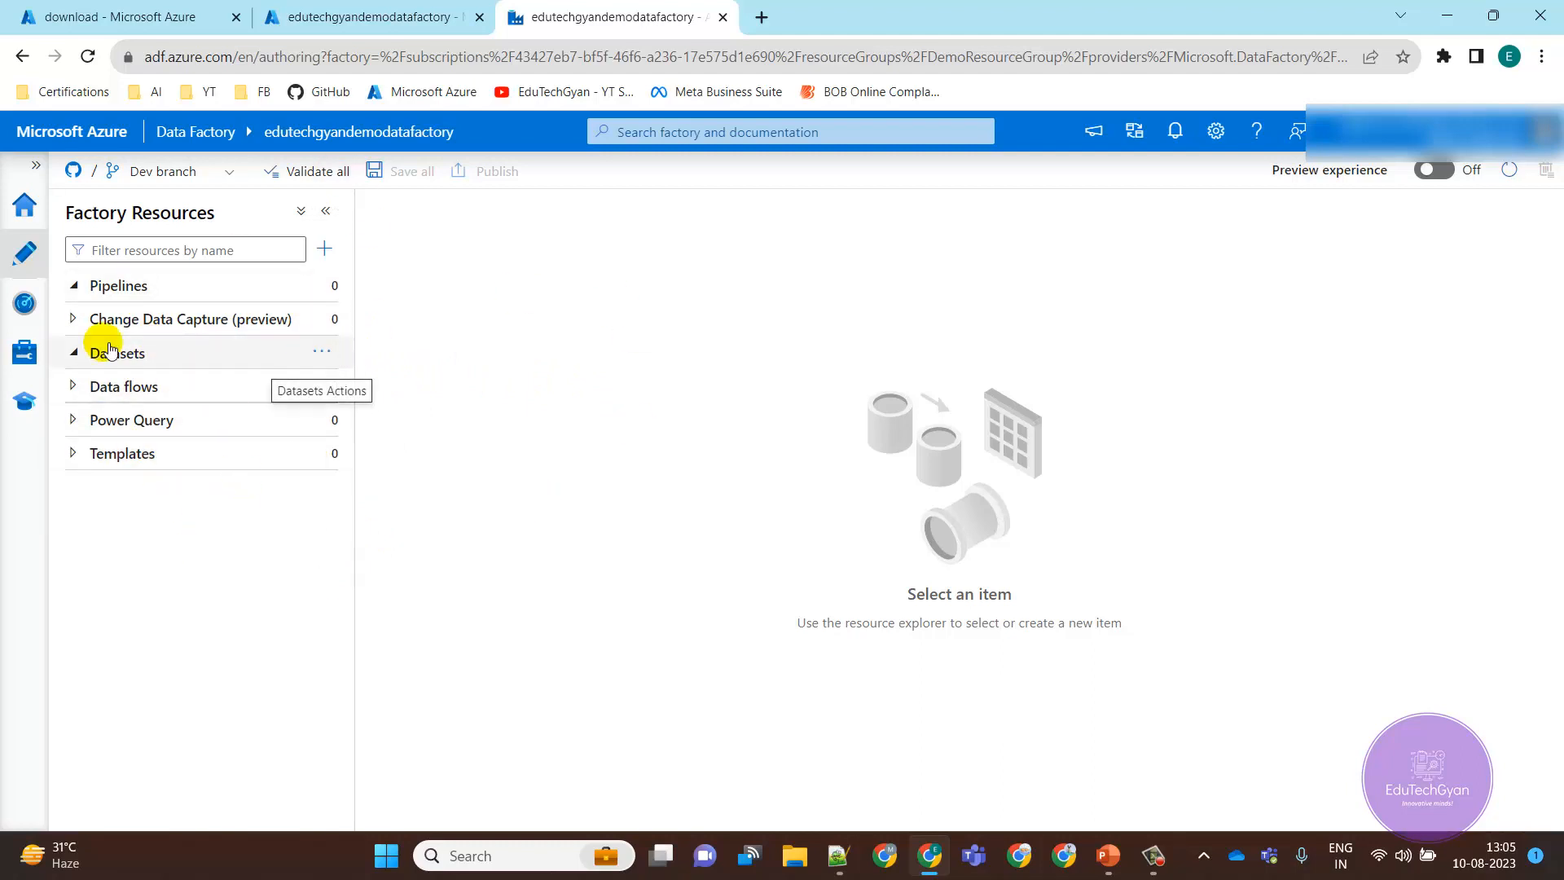
{"action": "left_click", "coordinate": [26, 352]}
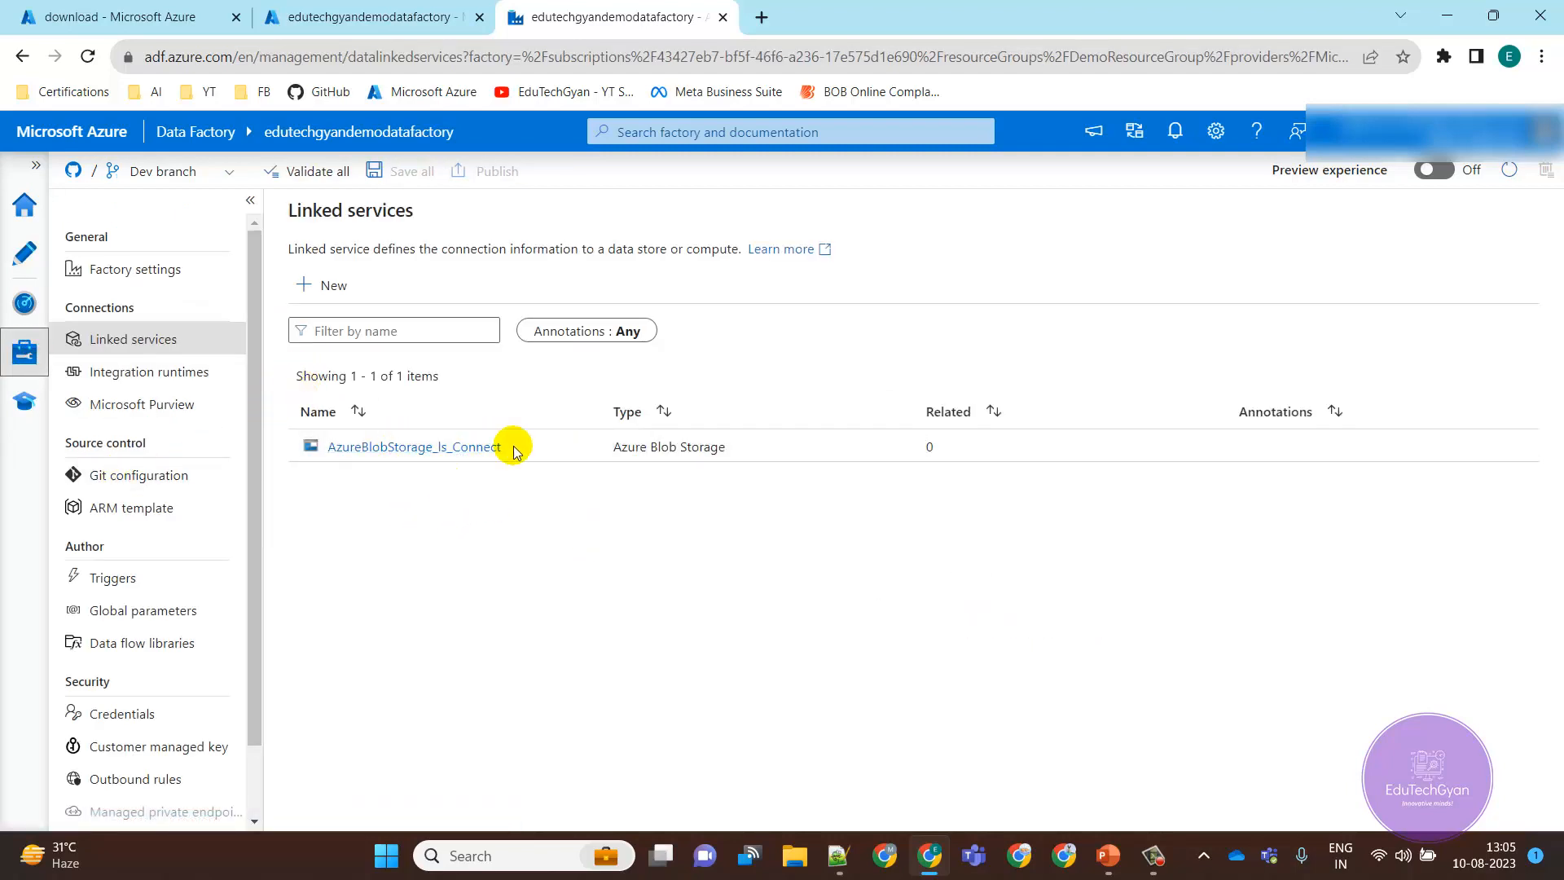
- Start a new Data Factory dataset with Azure Blob Storage as the data store and DelimitedText as the format
{"action": "left_click", "coordinate": [25, 254]}
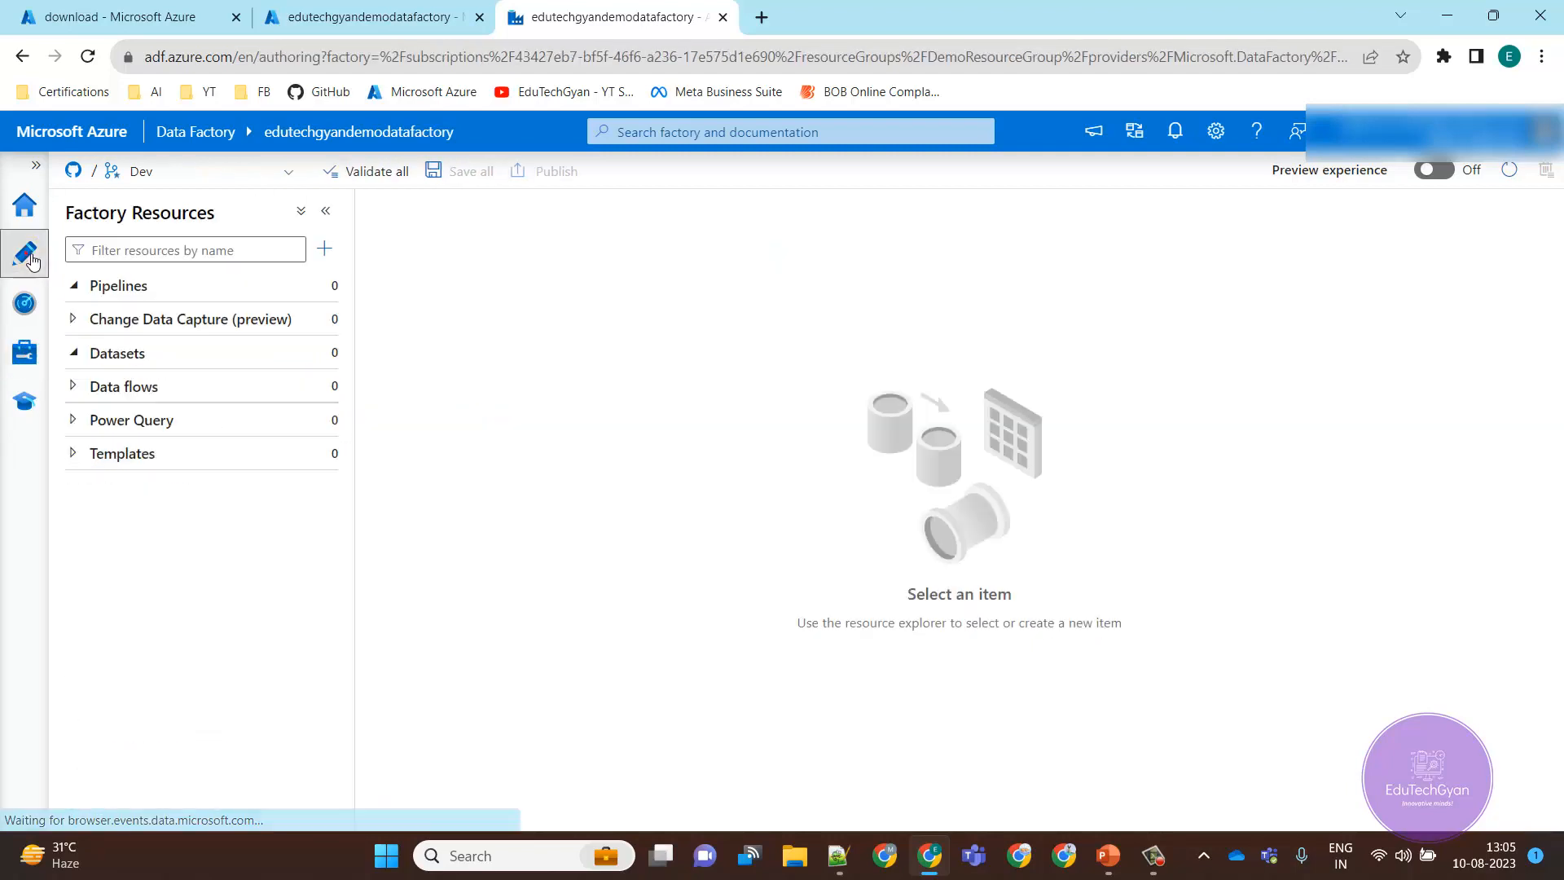
{"action": "left_click", "coordinate": [324, 352]}
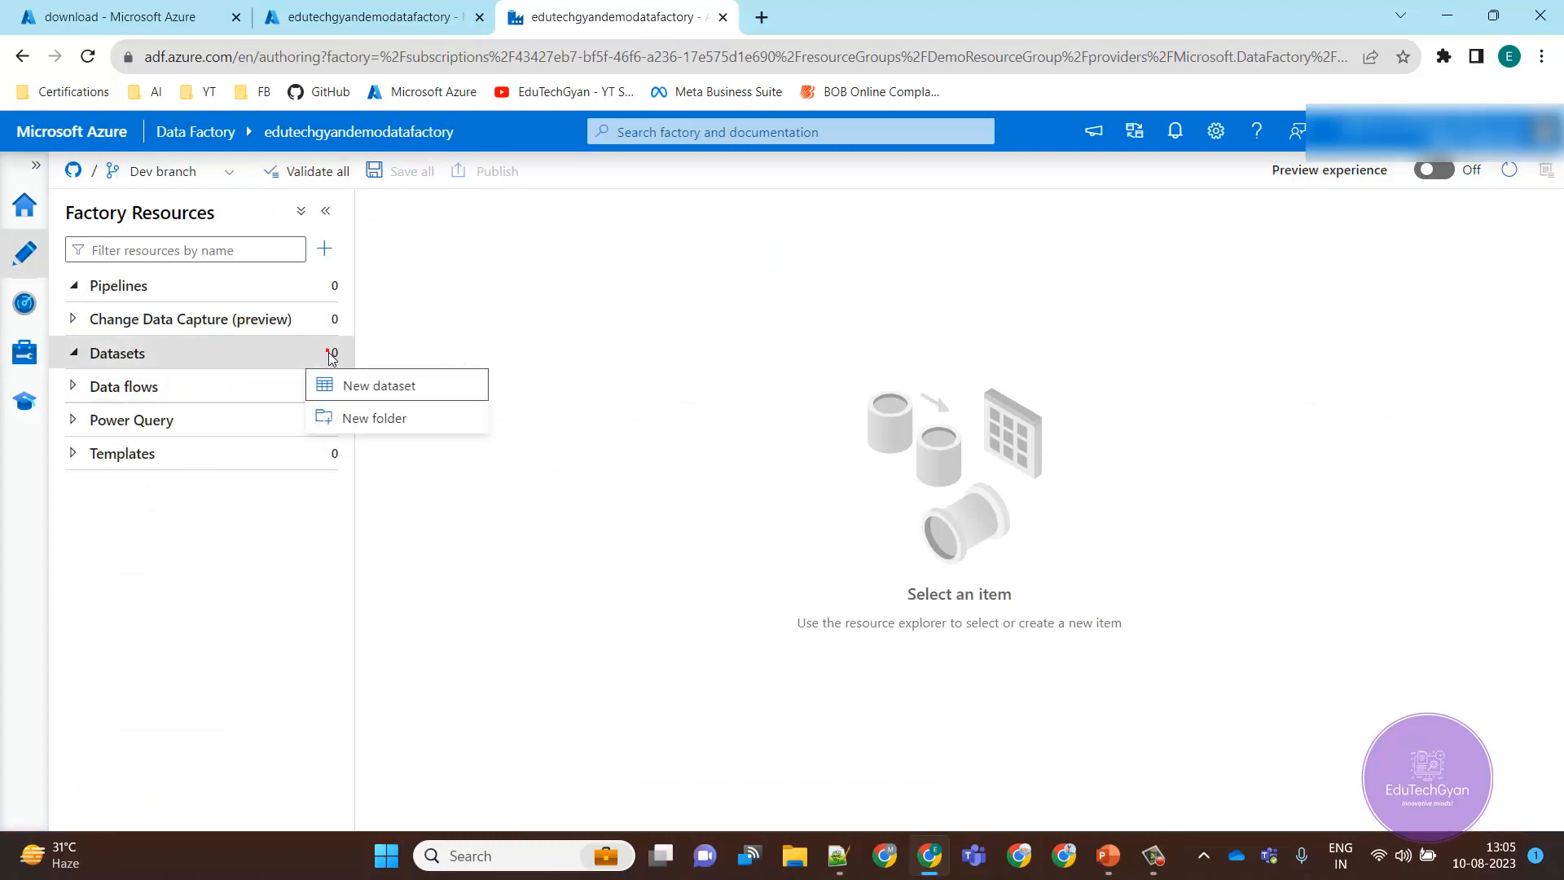
{"action": "left_click", "coordinate": [375, 395]}
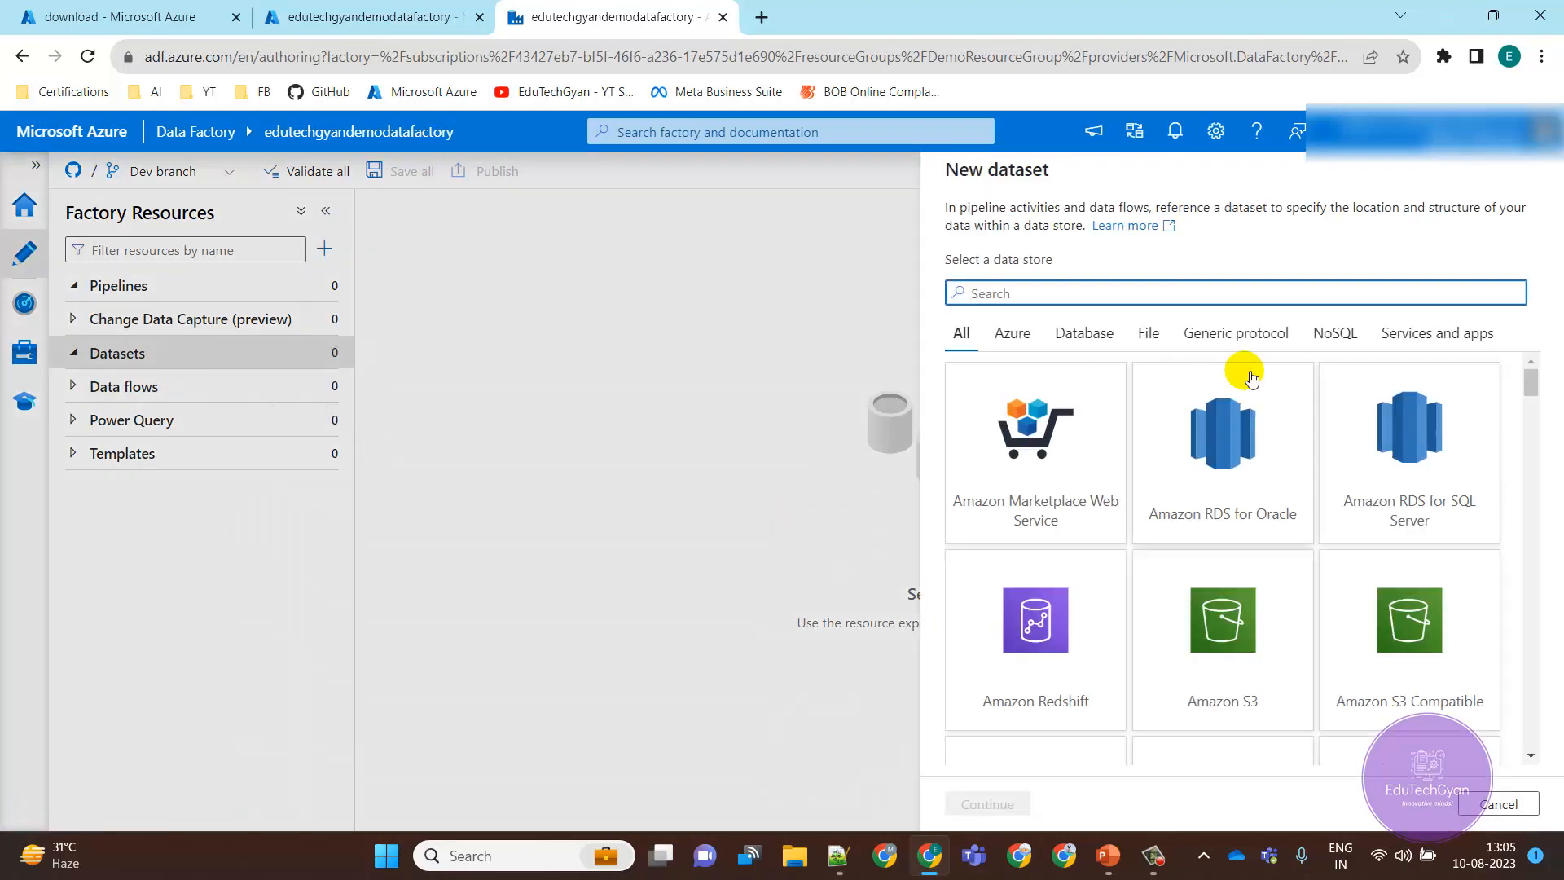
{"action": "type", "text": "blo"}
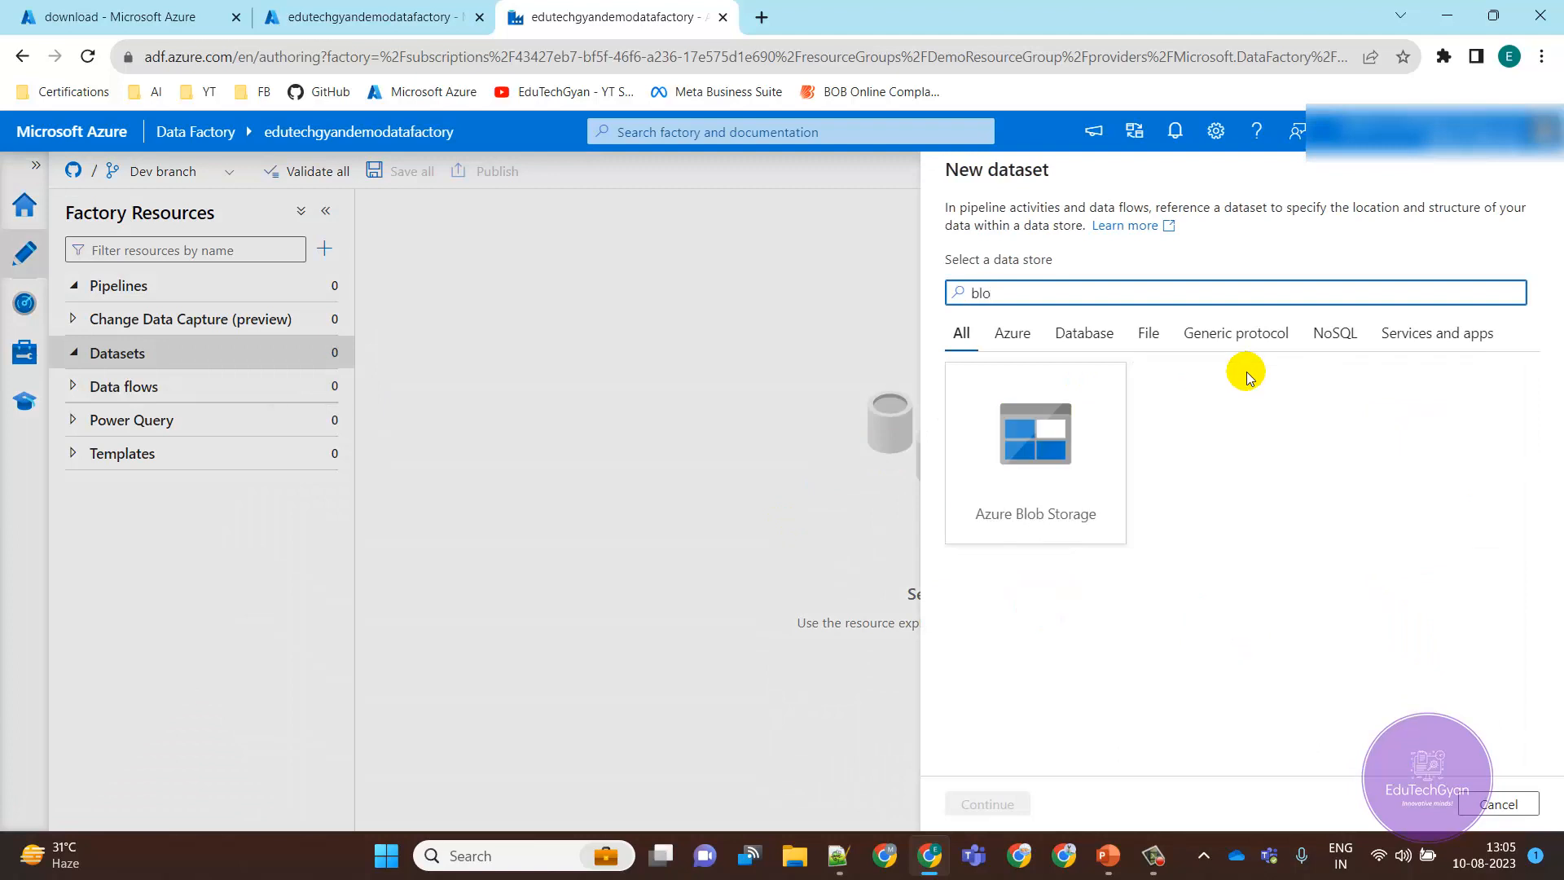
{"action": "left_click", "coordinate": [988, 804]}
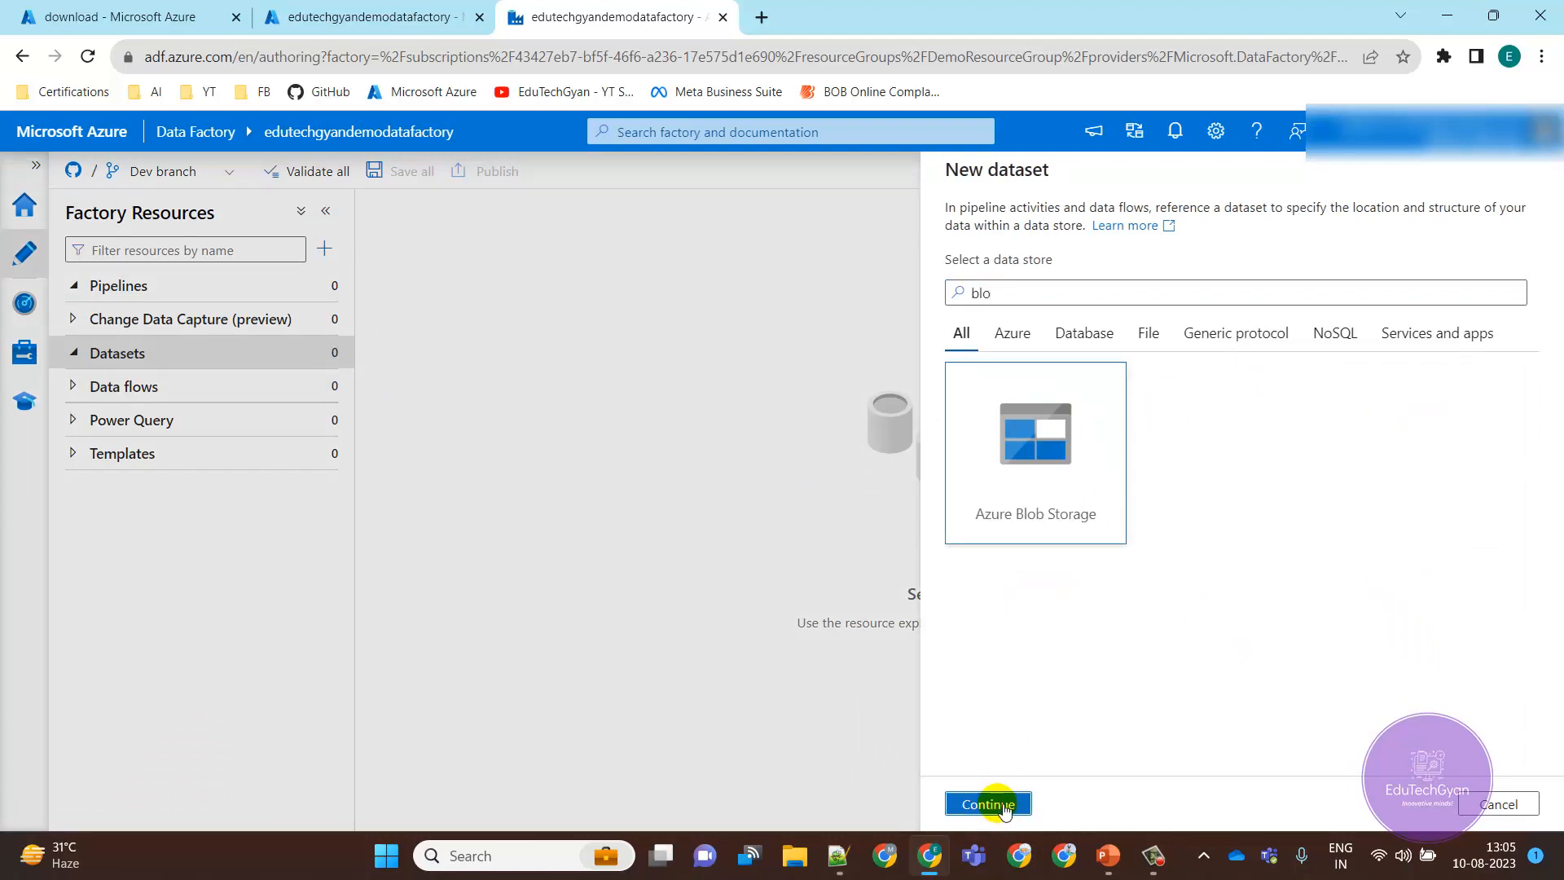
{"action": "left_click", "coordinate": [1414, 329]}
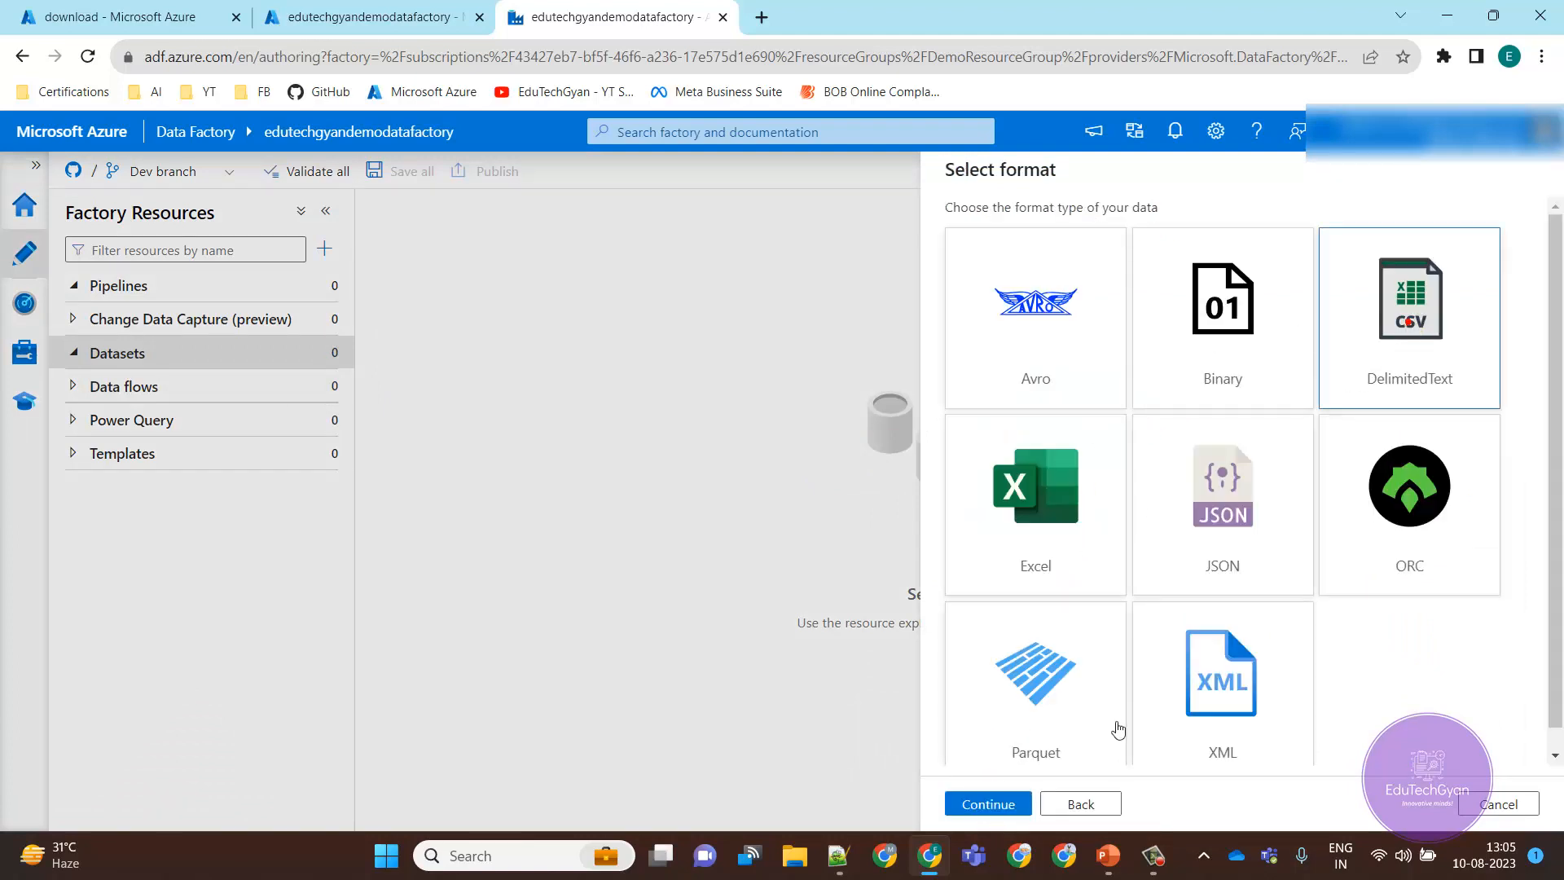
{"action": "left_click", "coordinate": [988, 804]}
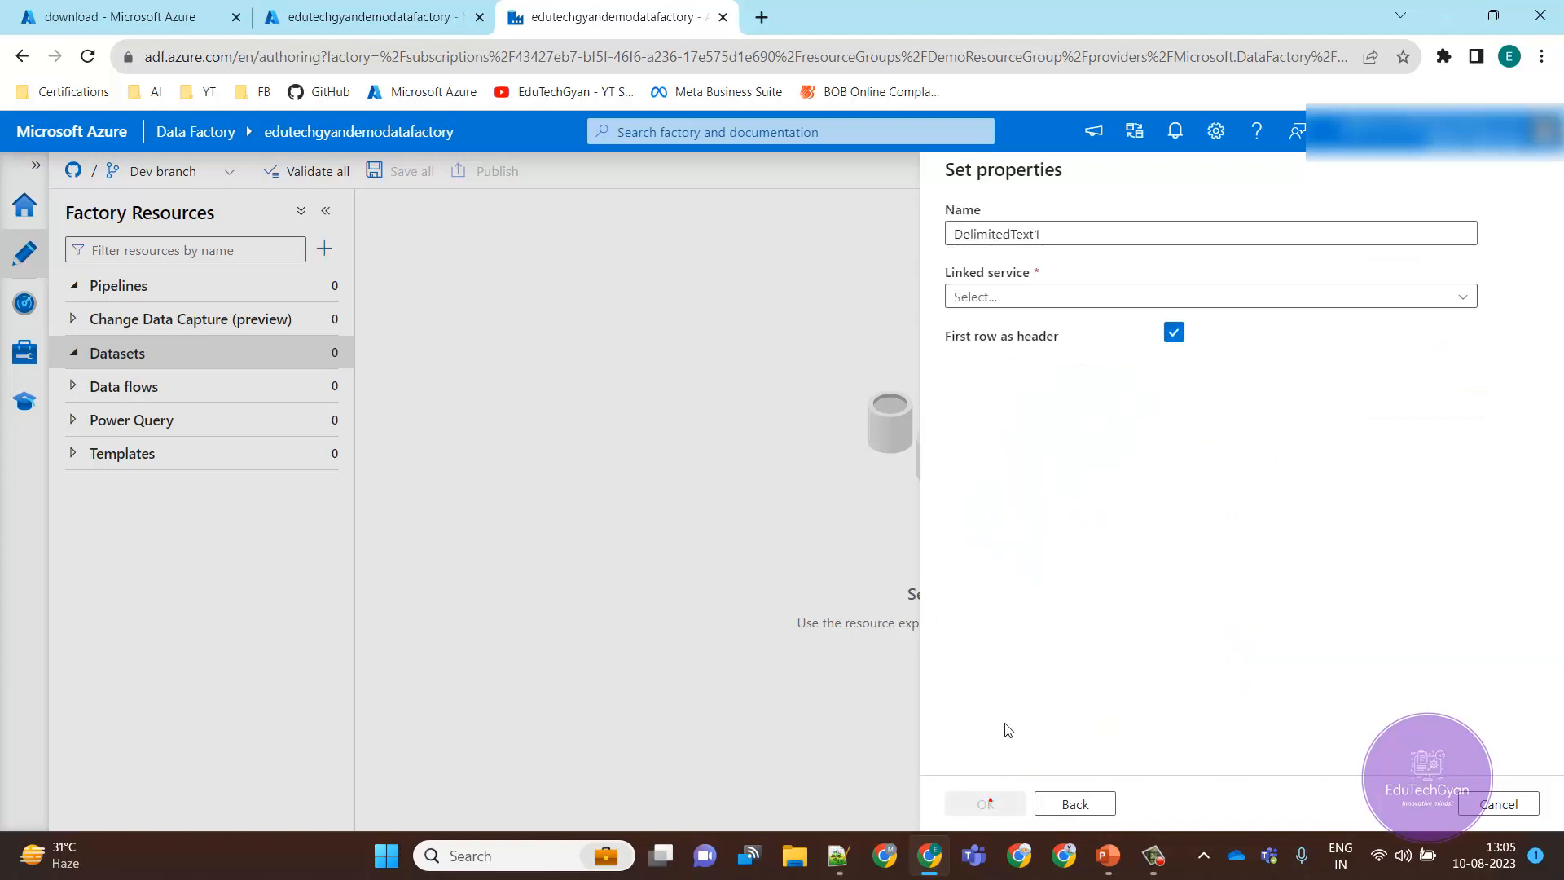
- Name the new dataset InputDataset and assign it the AzureBlobStorage_ls_Connect linked service
{"action": "left_click", "coordinate": [1062, 235]}
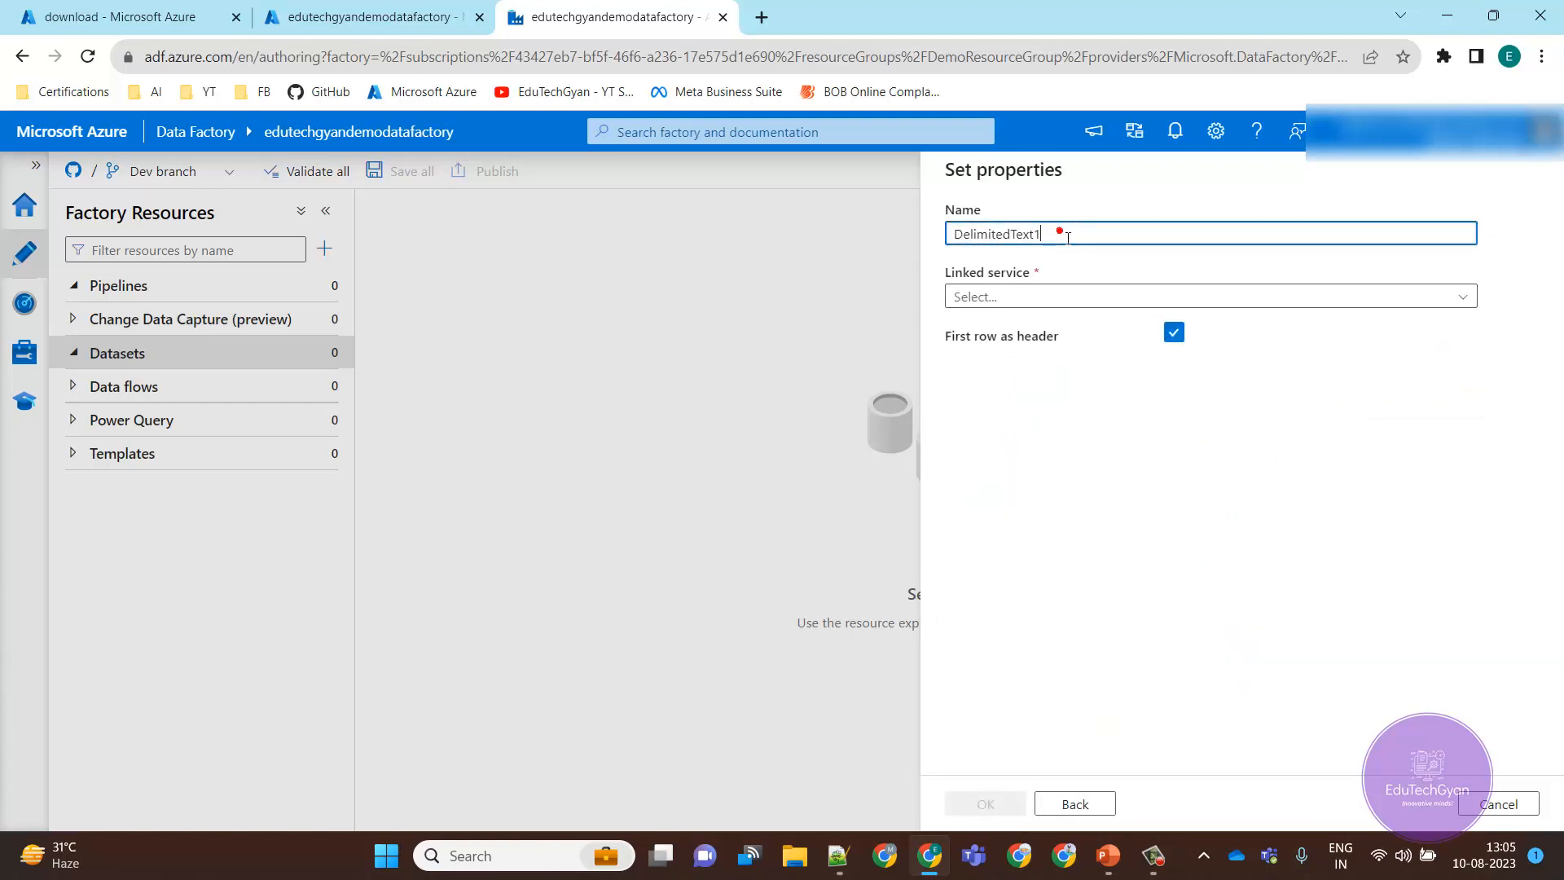
{"action": "double_click", "coordinate": [1061, 235]}
{"action": "type", "text": "InputDataset"}
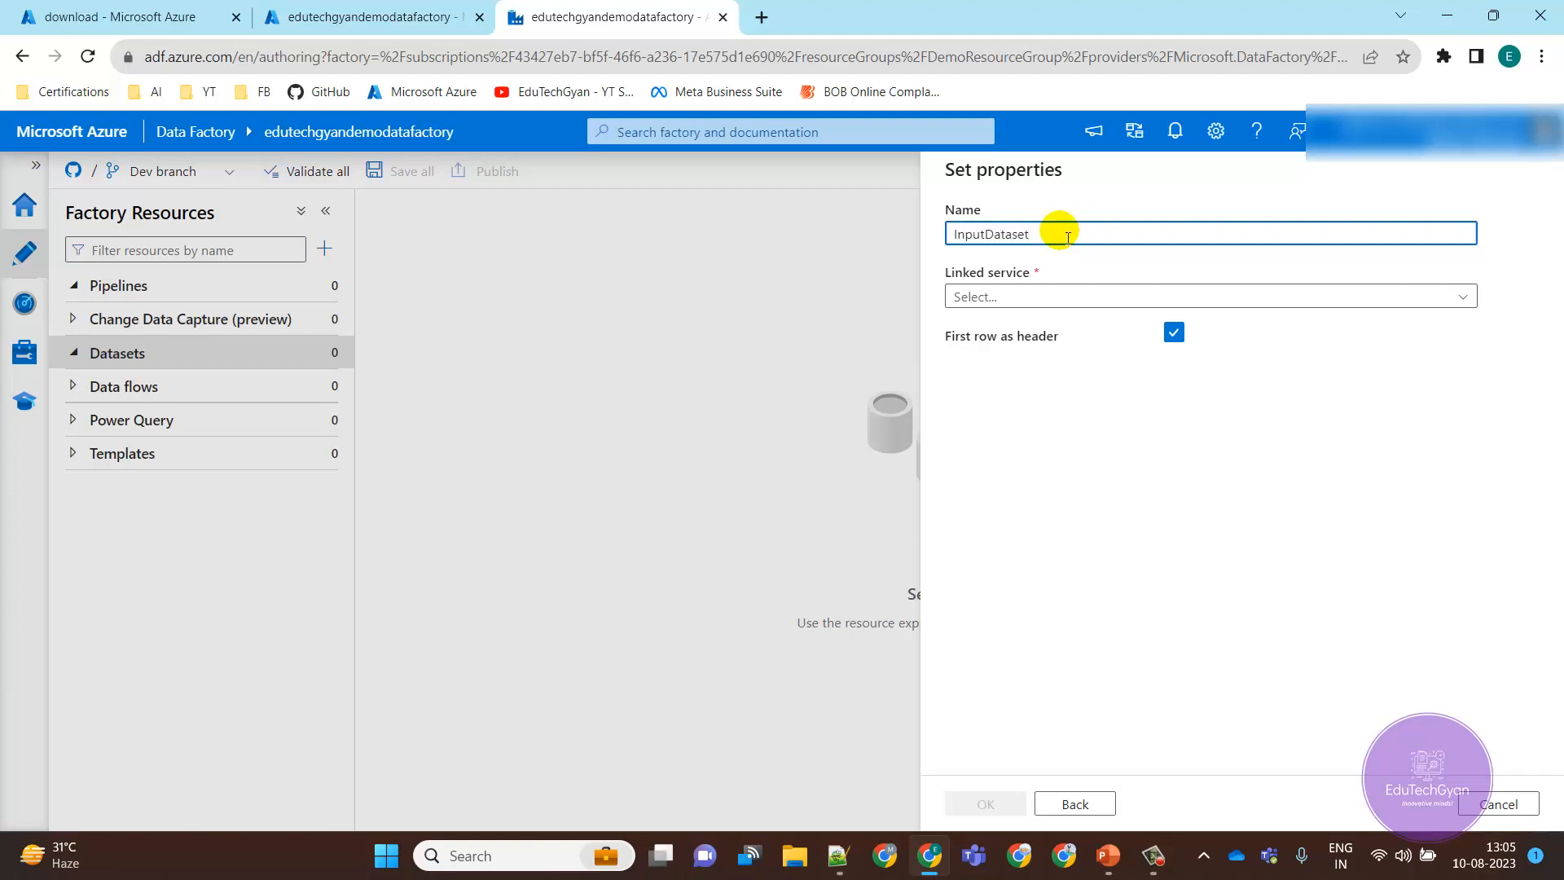
{"action": "left_click", "coordinate": [1042, 297]}
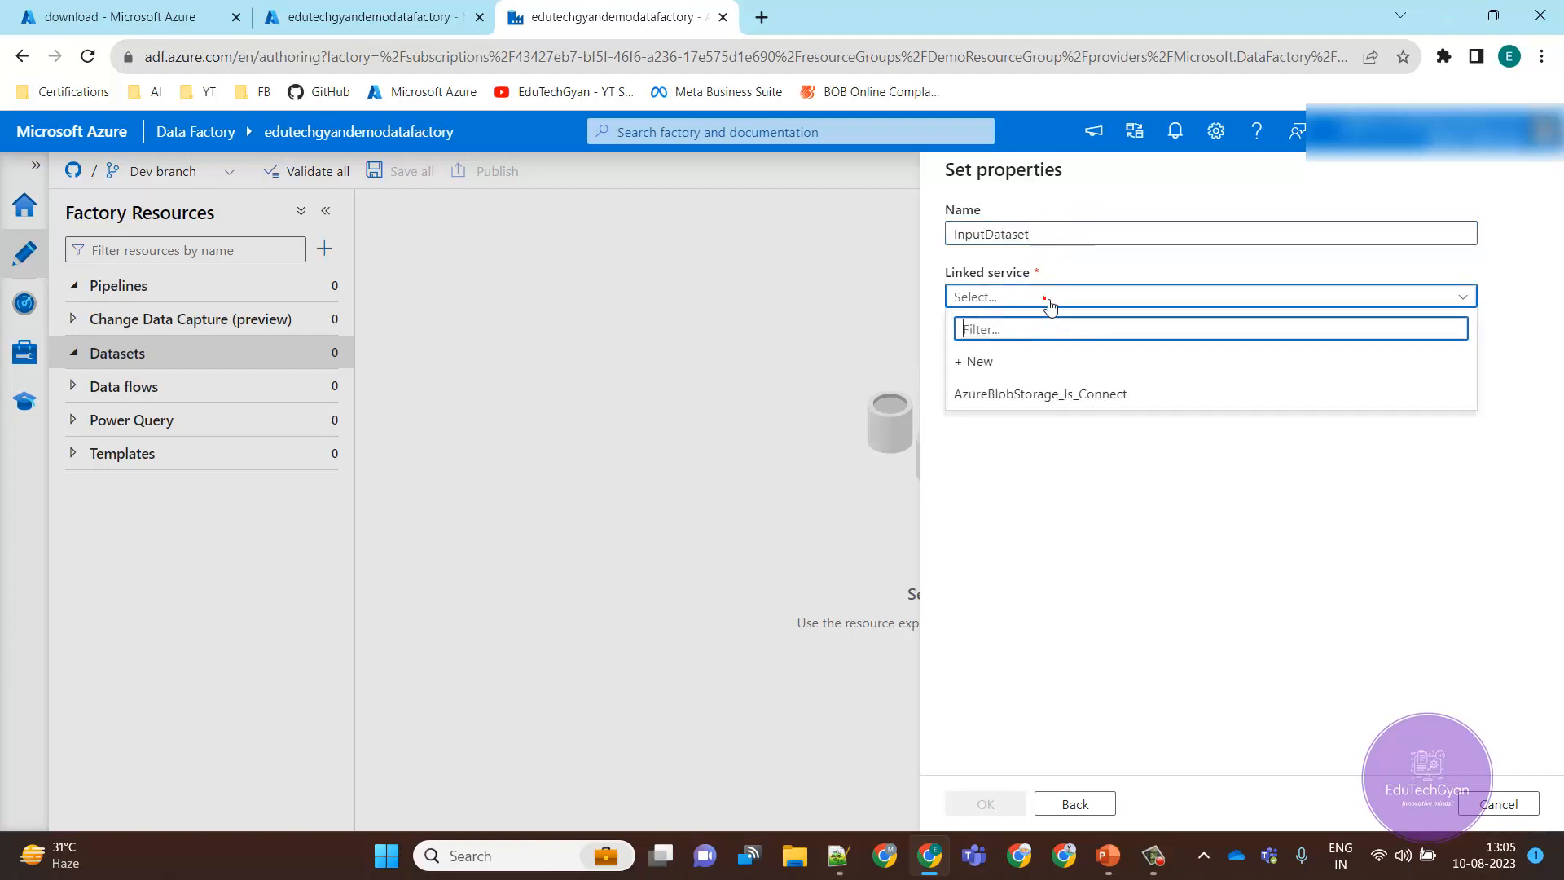
{"action": "left_click", "coordinate": [1022, 389]}
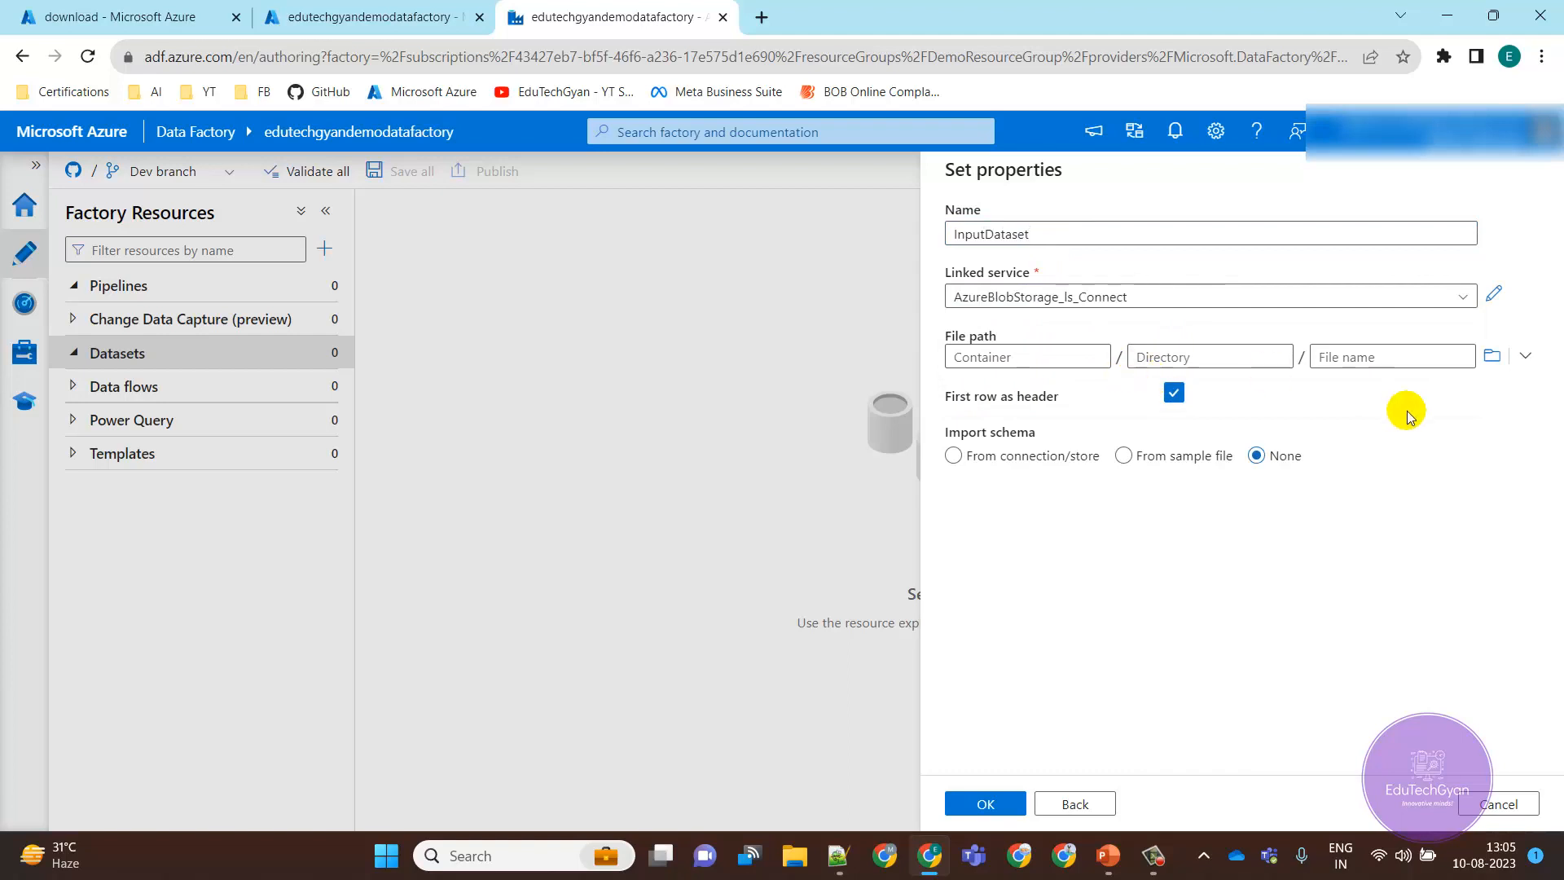
- Point InputDataset's file path to the Input folder of the download container, create the dataset, and hide its properties pane
{"action": "left_click", "coordinate": [1495, 360]}
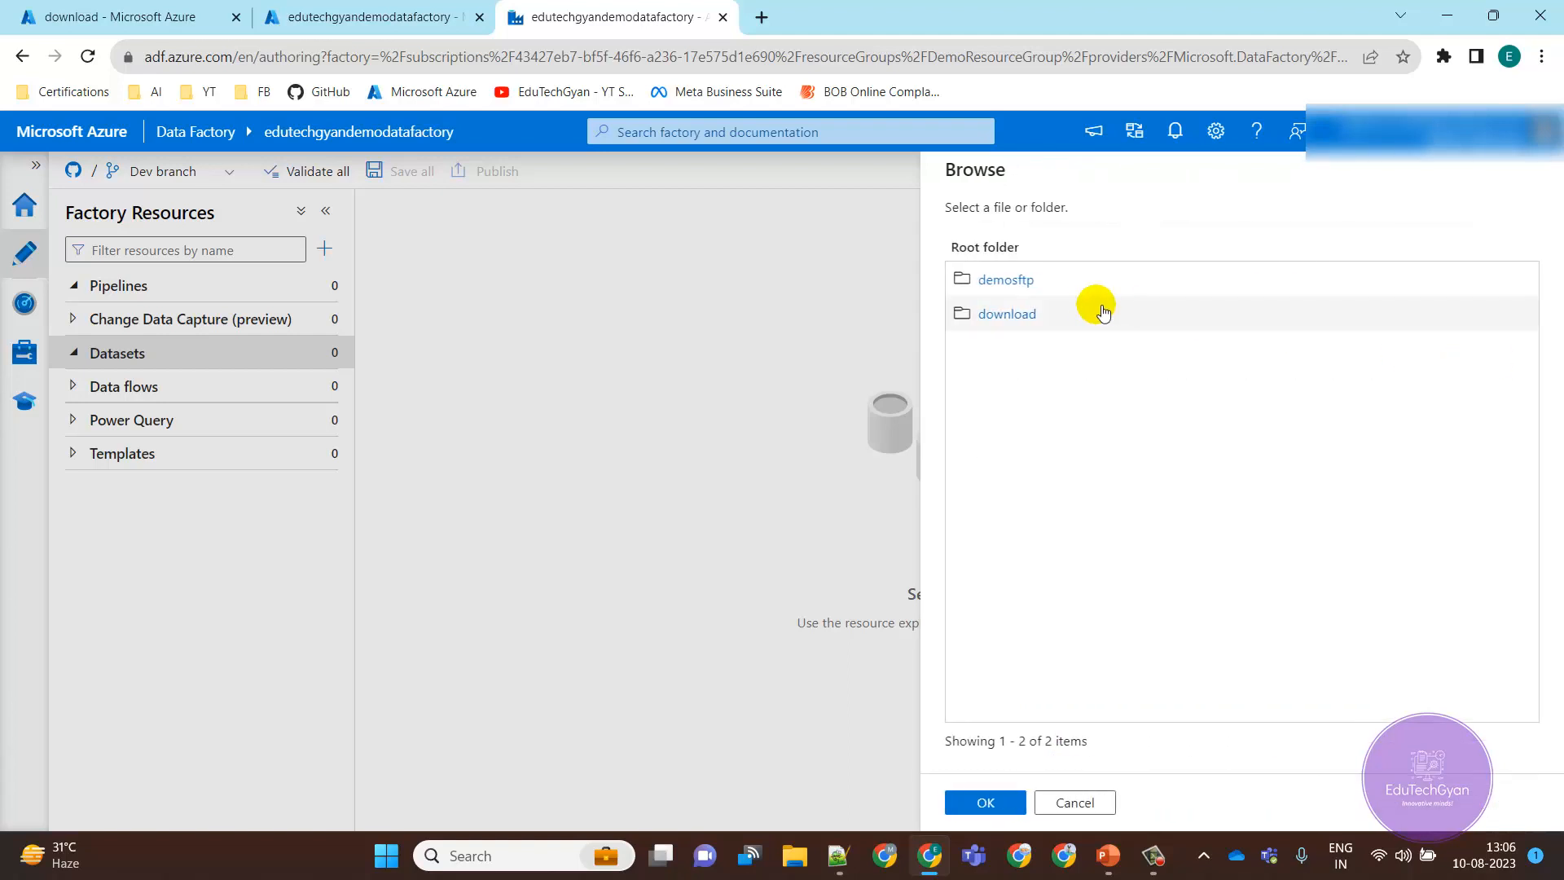
{"action": "left_click", "coordinate": [1033, 316]}
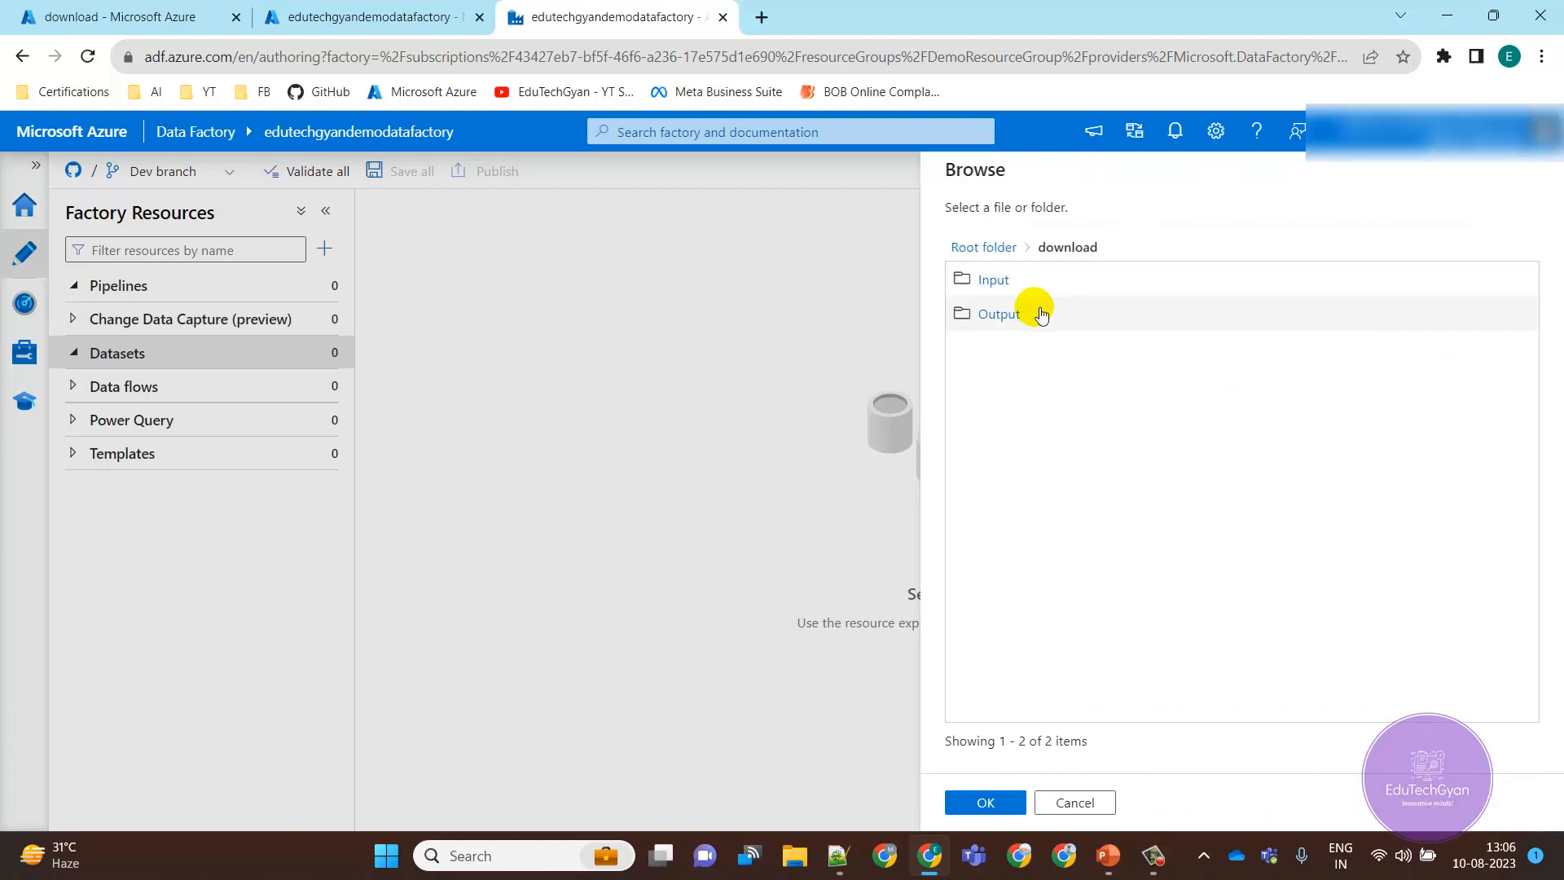
{"action": "left_click", "coordinate": [996, 277]}
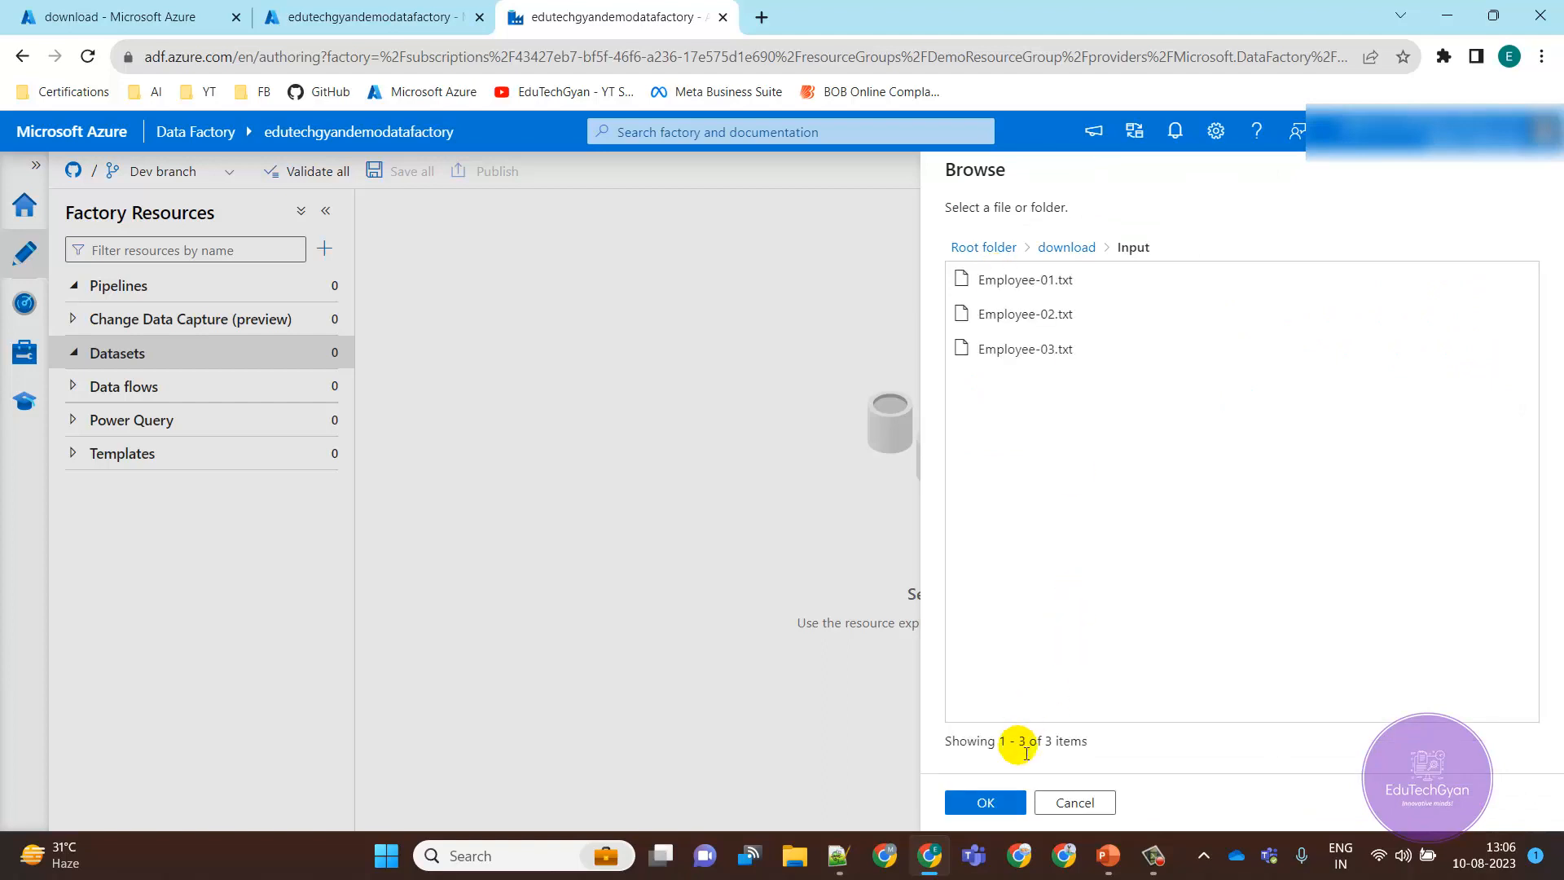
{"action": "left_click", "coordinate": [986, 802]}
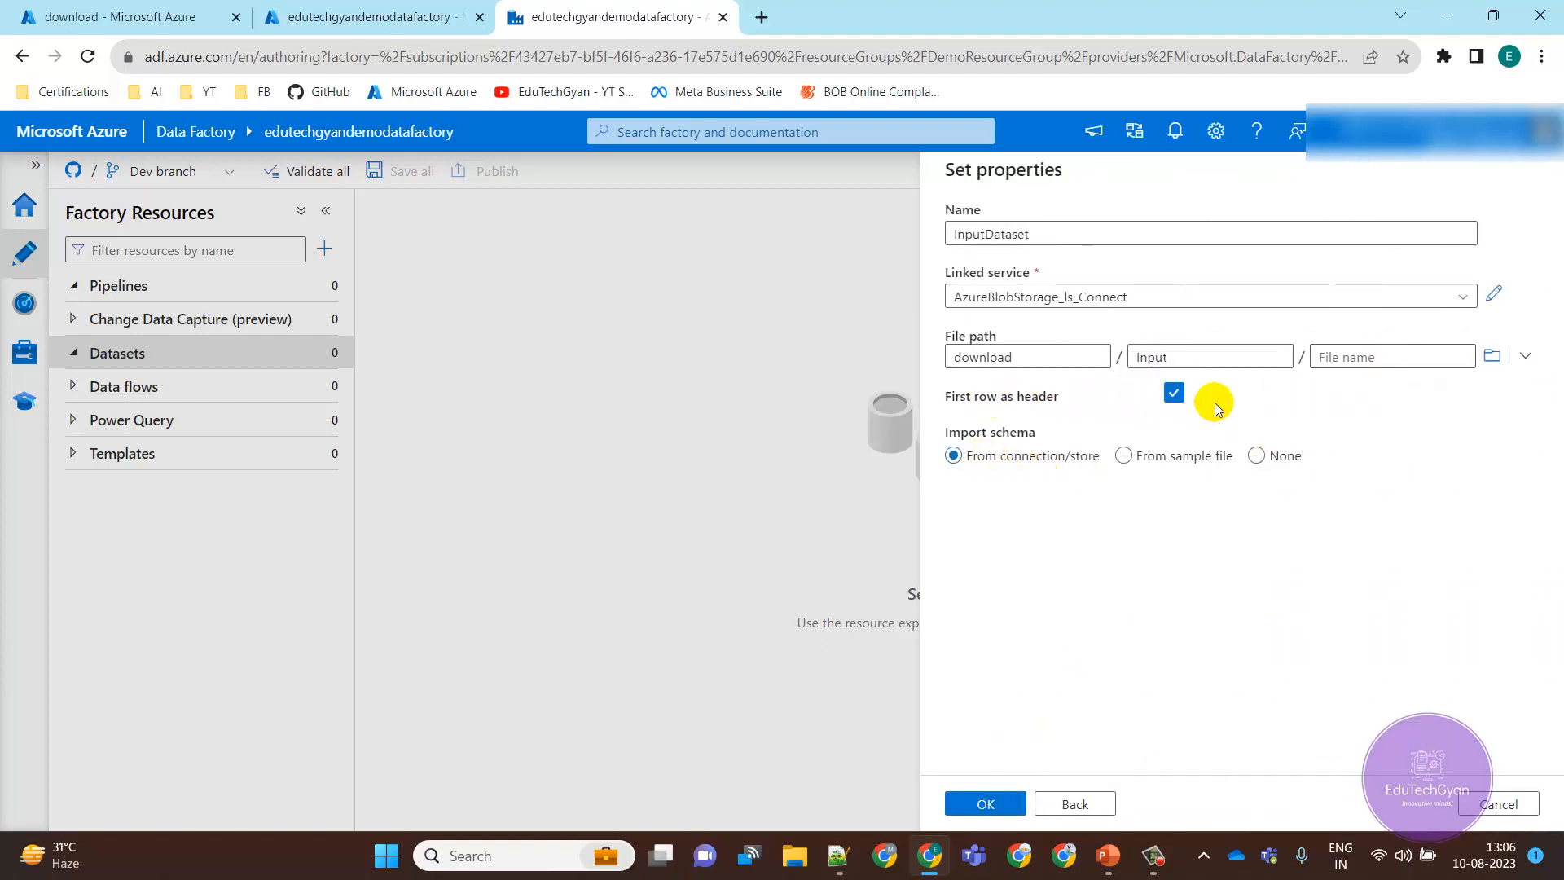
{"action": "left_click", "coordinate": [1002, 803]}
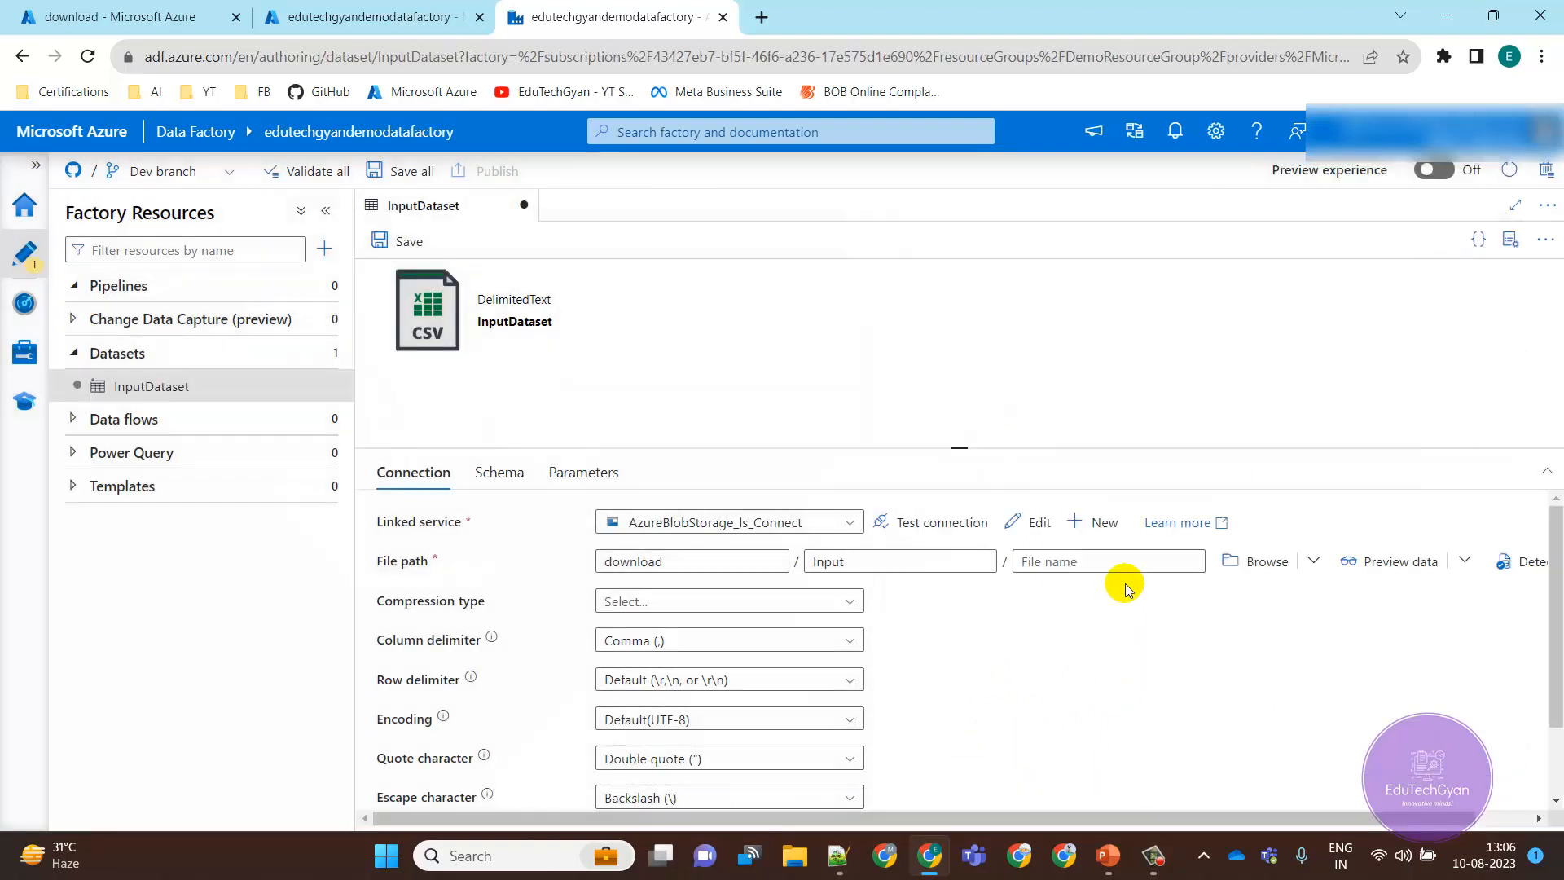
{"action": "left_click", "coordinate": [1510, 239]}
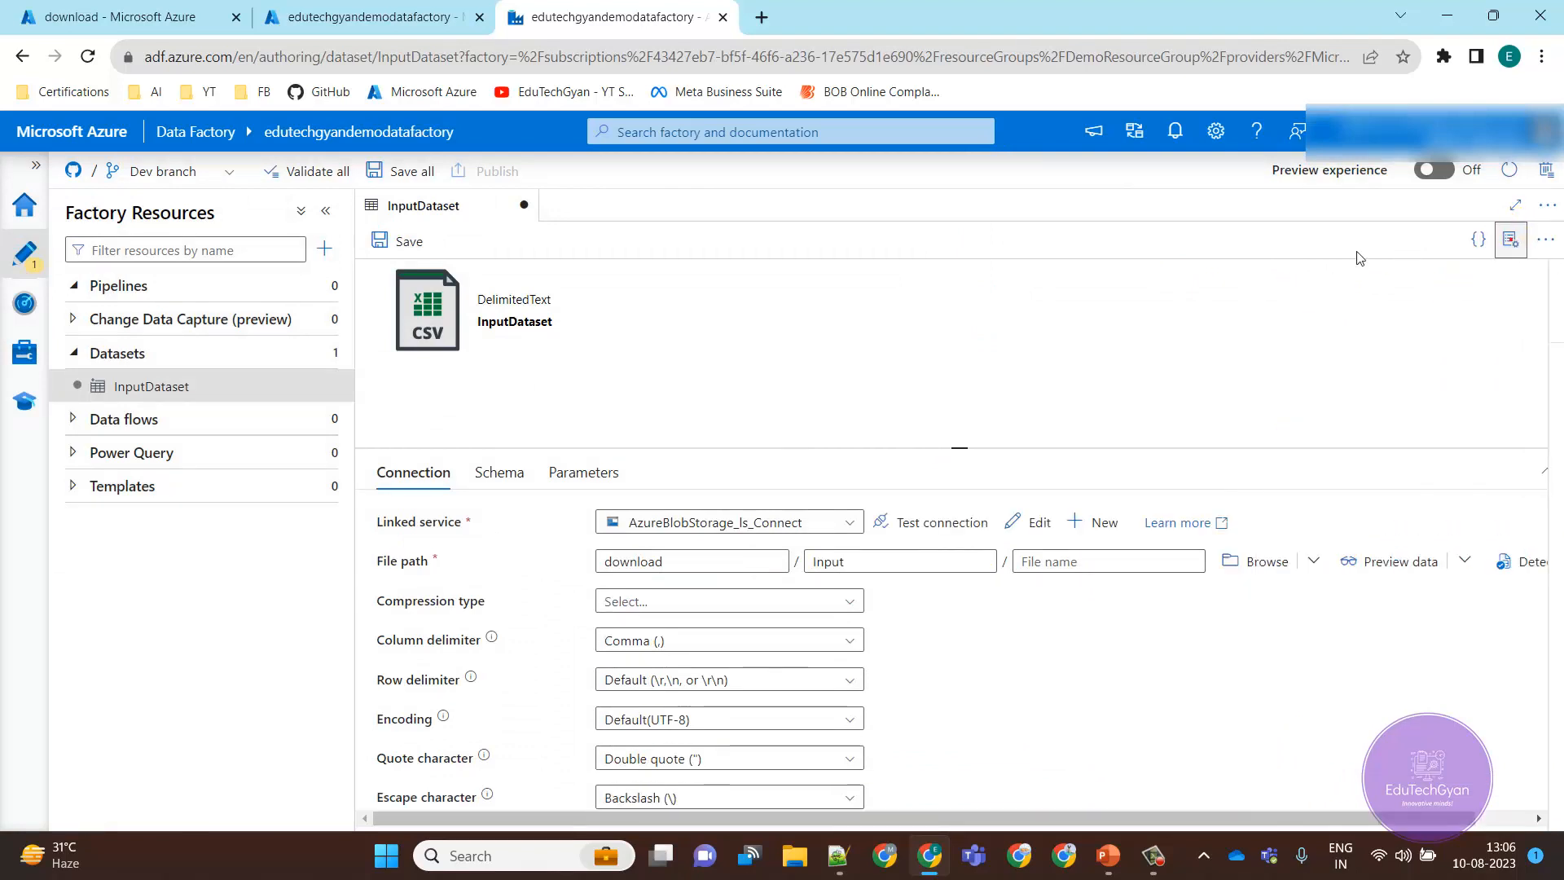
- Add a String parameter named sd_input_FileName to InputDataset
{"action": "left_click", "coordinate": [1072, 564]}
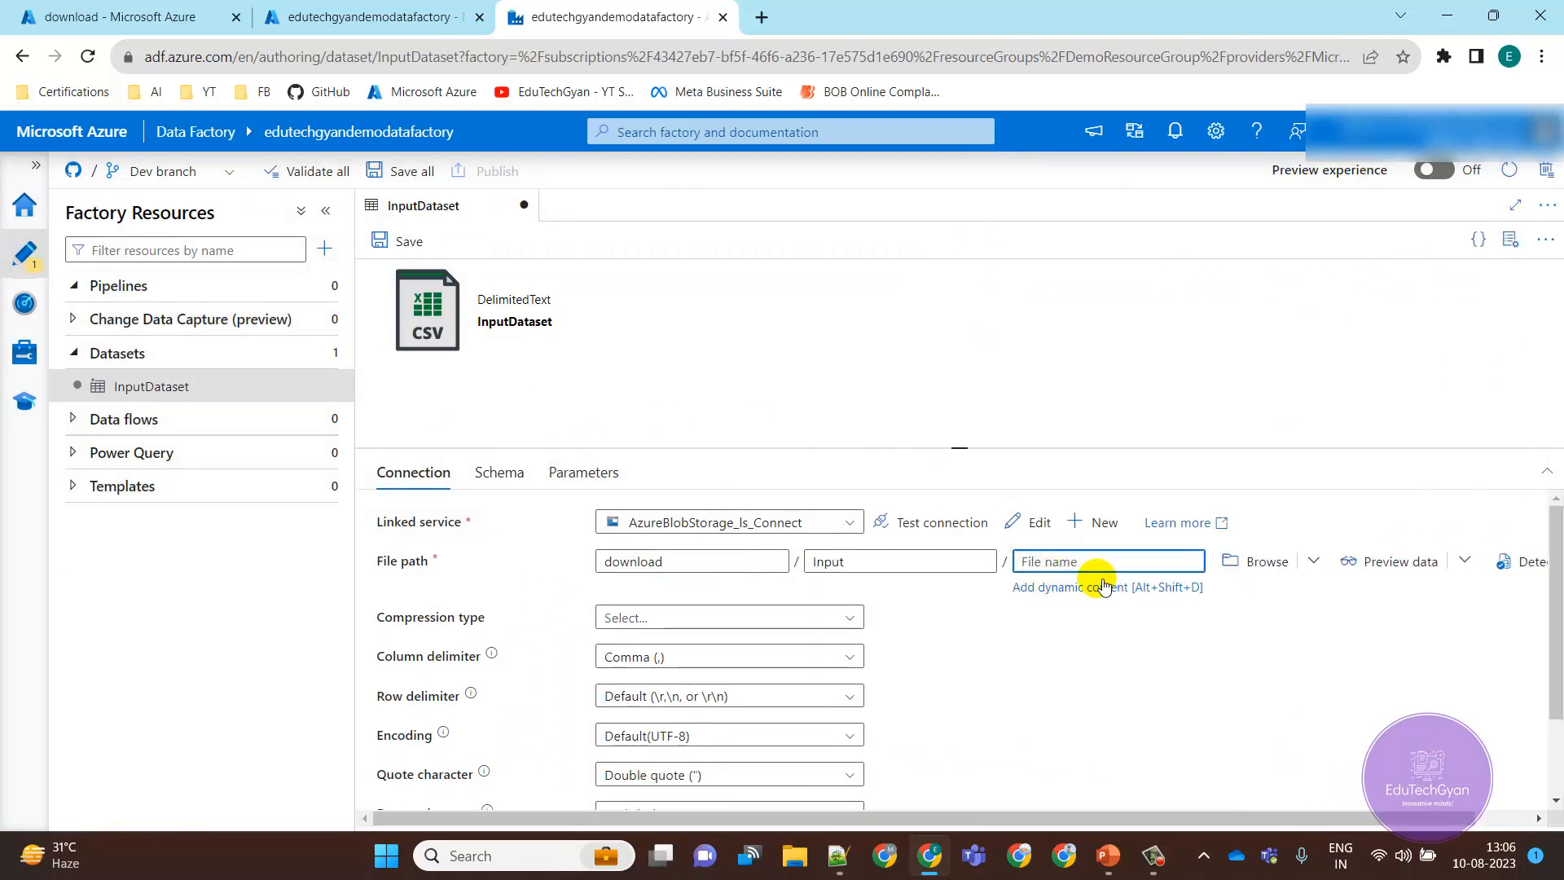
{"action": "left_click", "coordinate": [505, 475]}
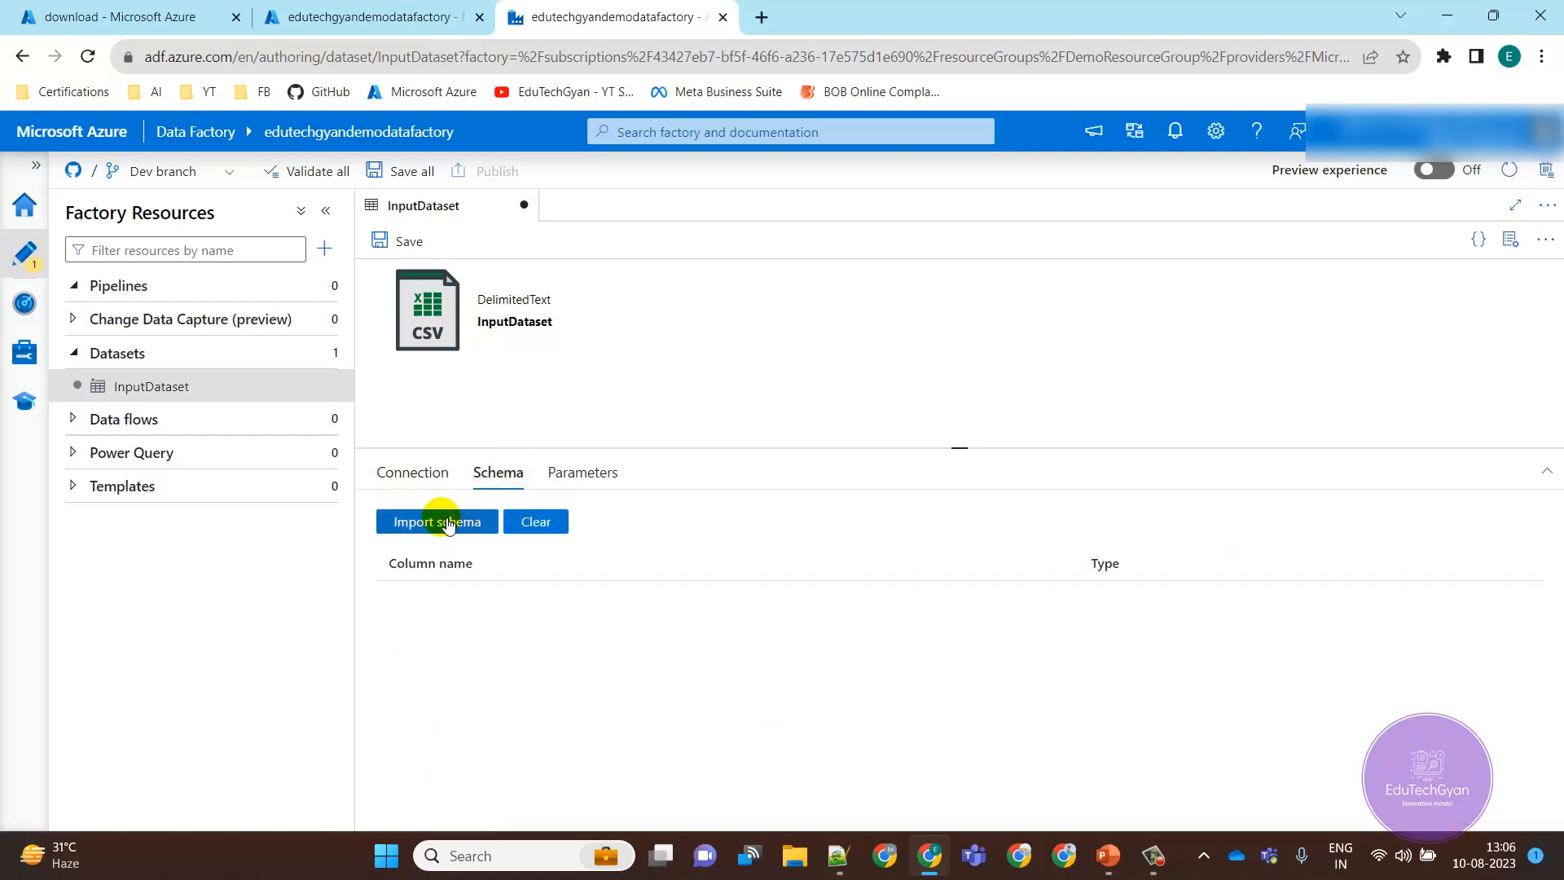
{"action": "left_click", "coordinate": [613, 474]}
{"action": "left_click", "coordinate": [408, 527]}
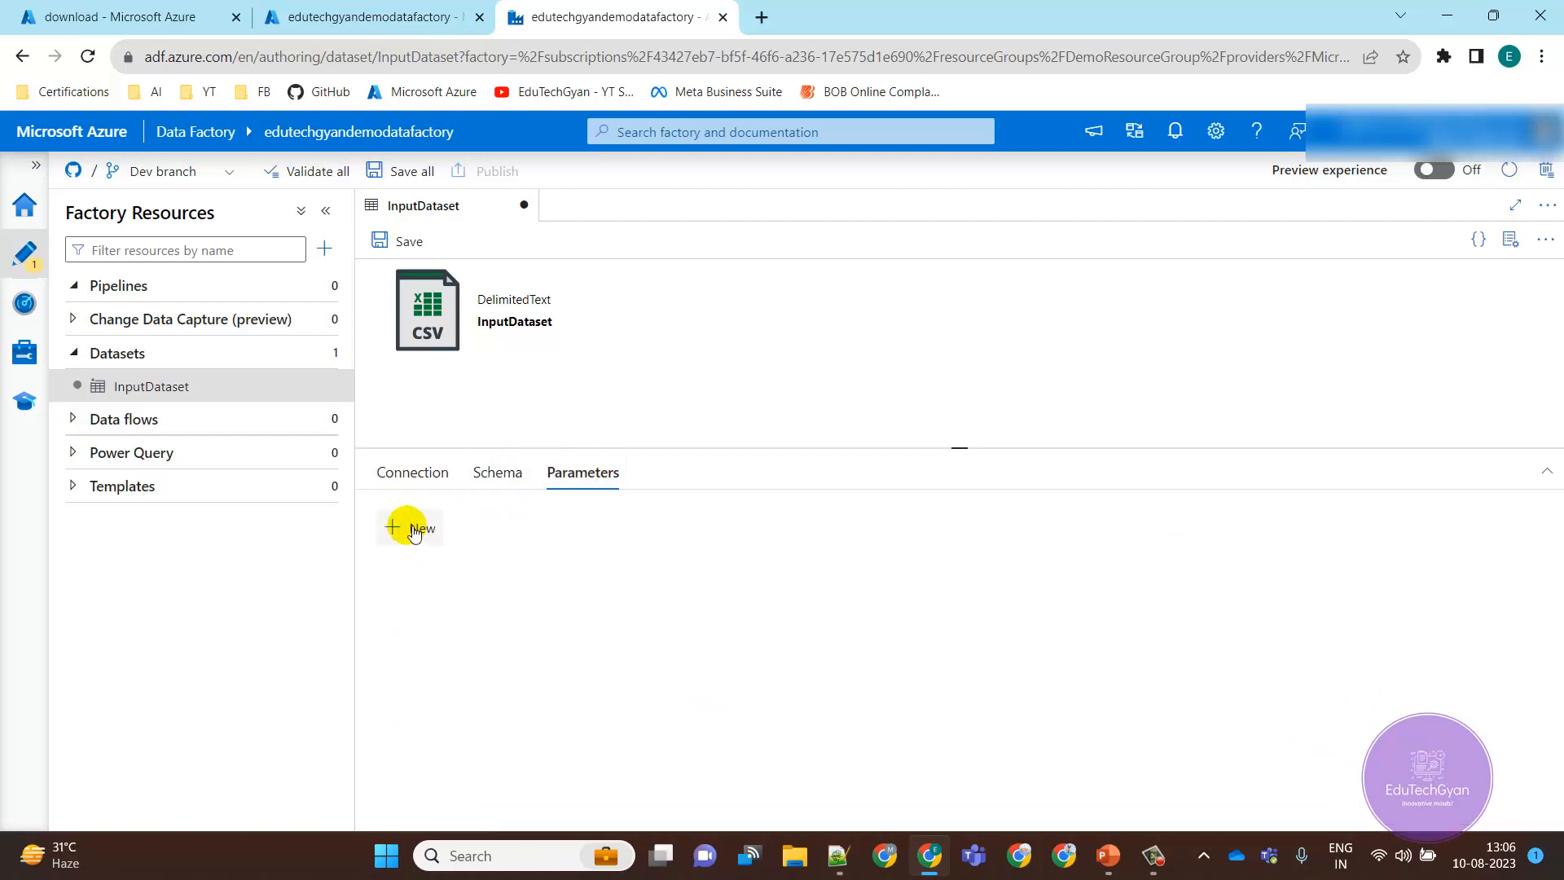
{"action": "left_click", "coordinate": [497, 605]}
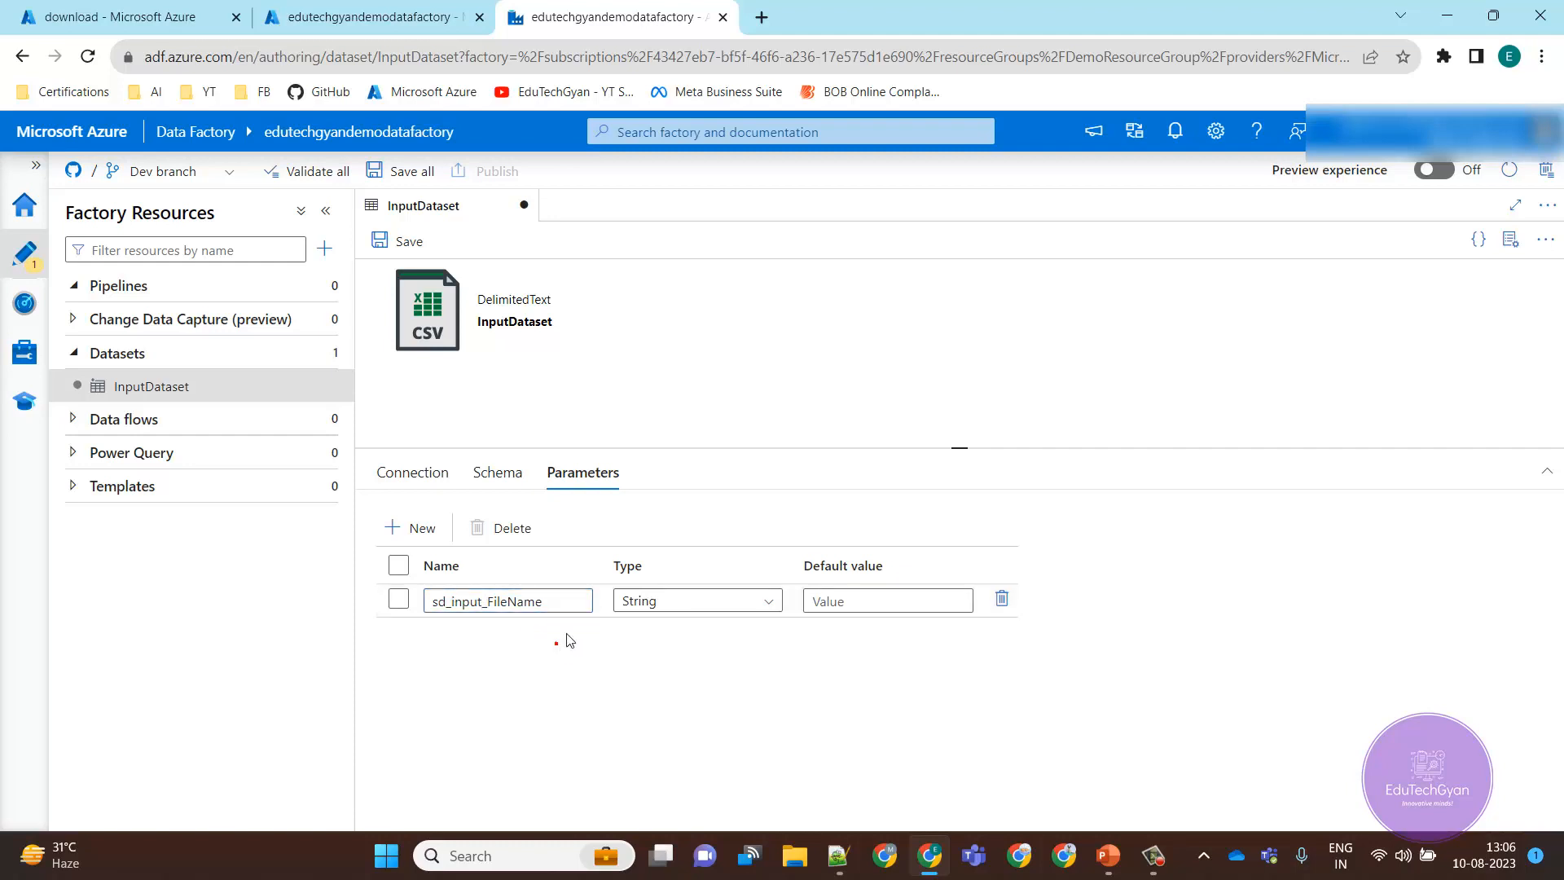
{"action": "left_click", "coordinate": [423, 479]}
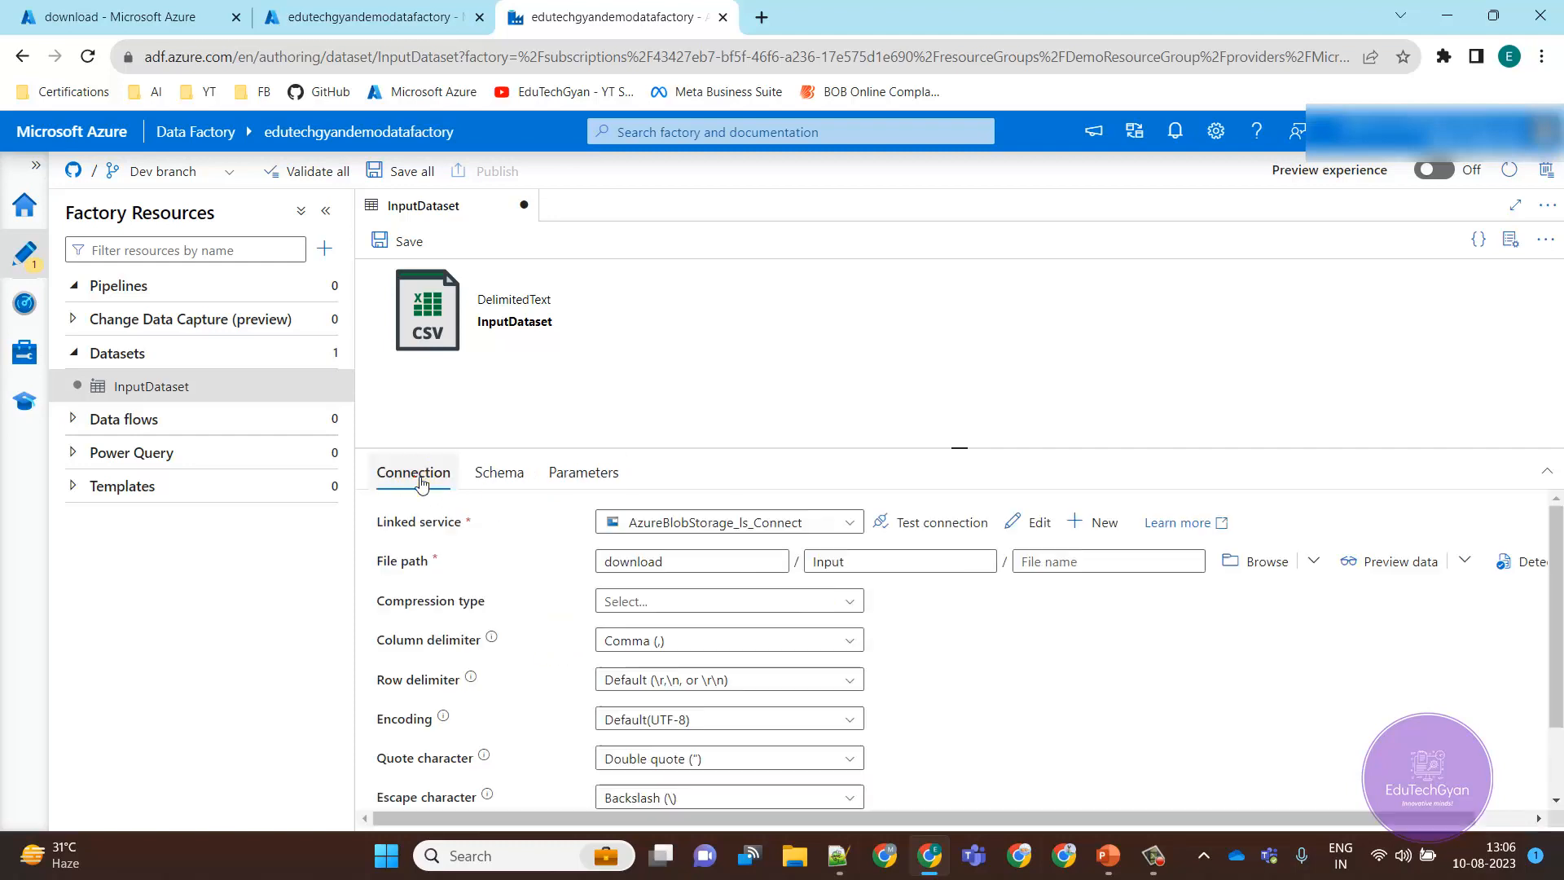
{"action": "left_click", "coordinate": [1096, 561]}
{"action": "left_click", "coordinate": [1106, 588]}
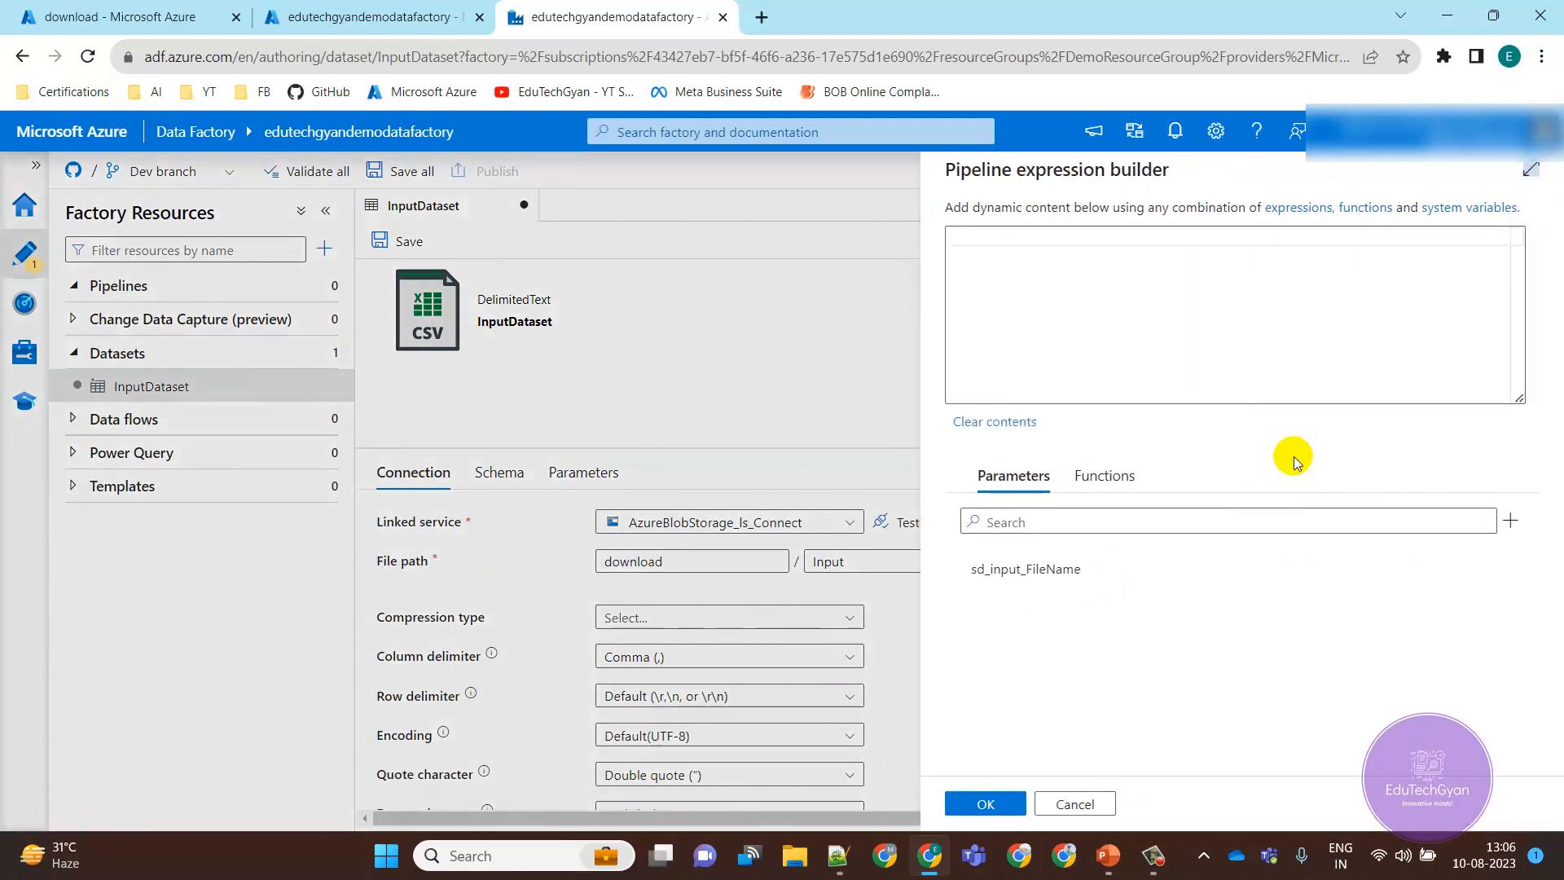
{"action": "left_click", "coordinate": [1046, 570]}
{"action": "left_click", "coordinate": [978, 792]}
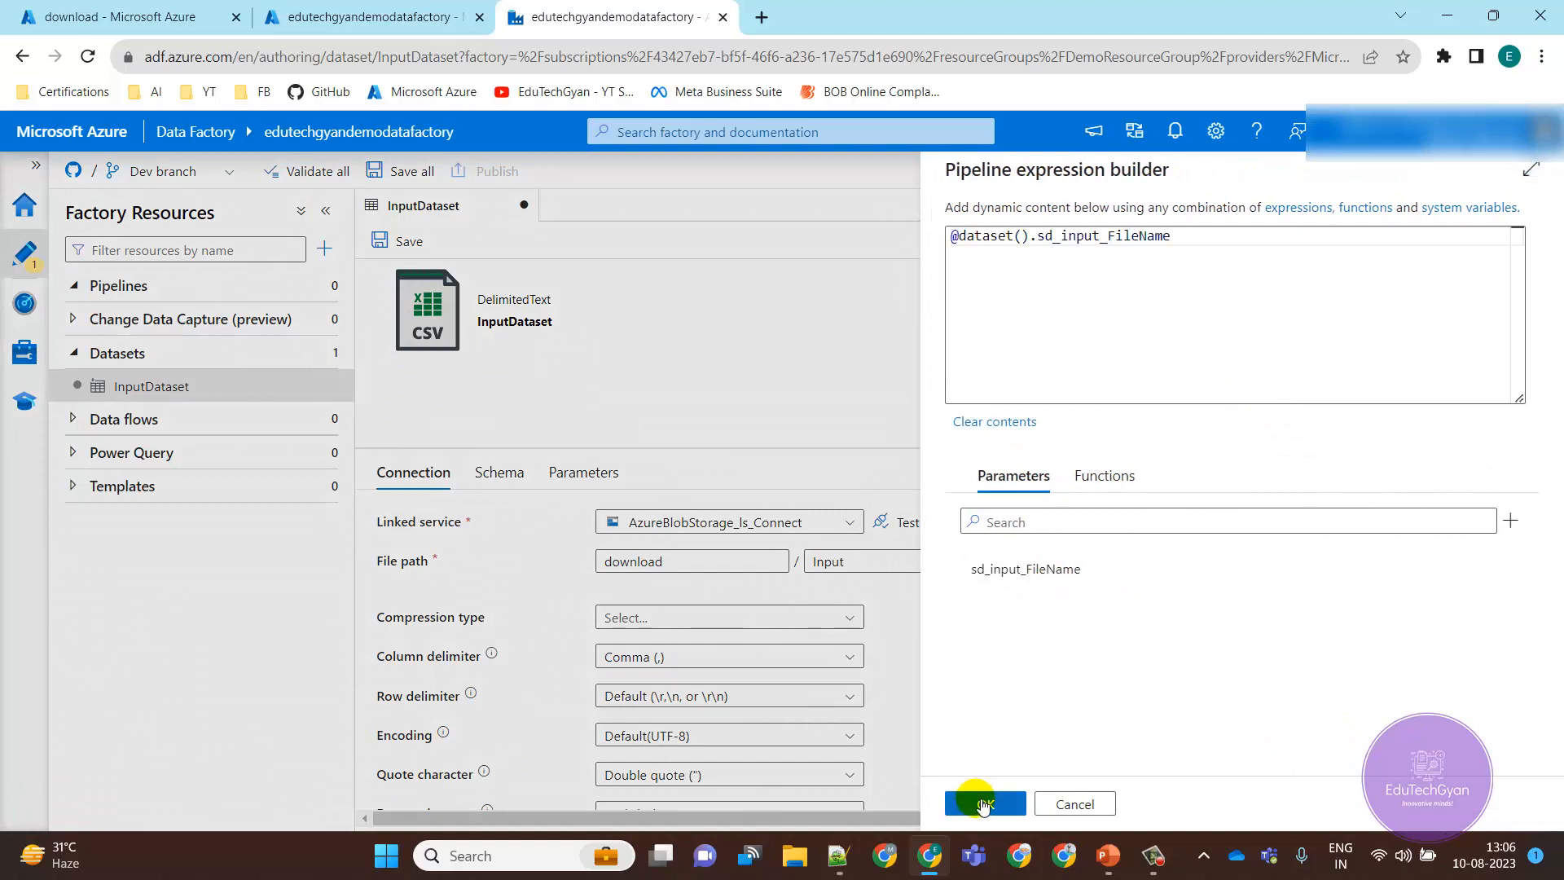
{"action": "left_click", "coordinate": [1068, 802]}
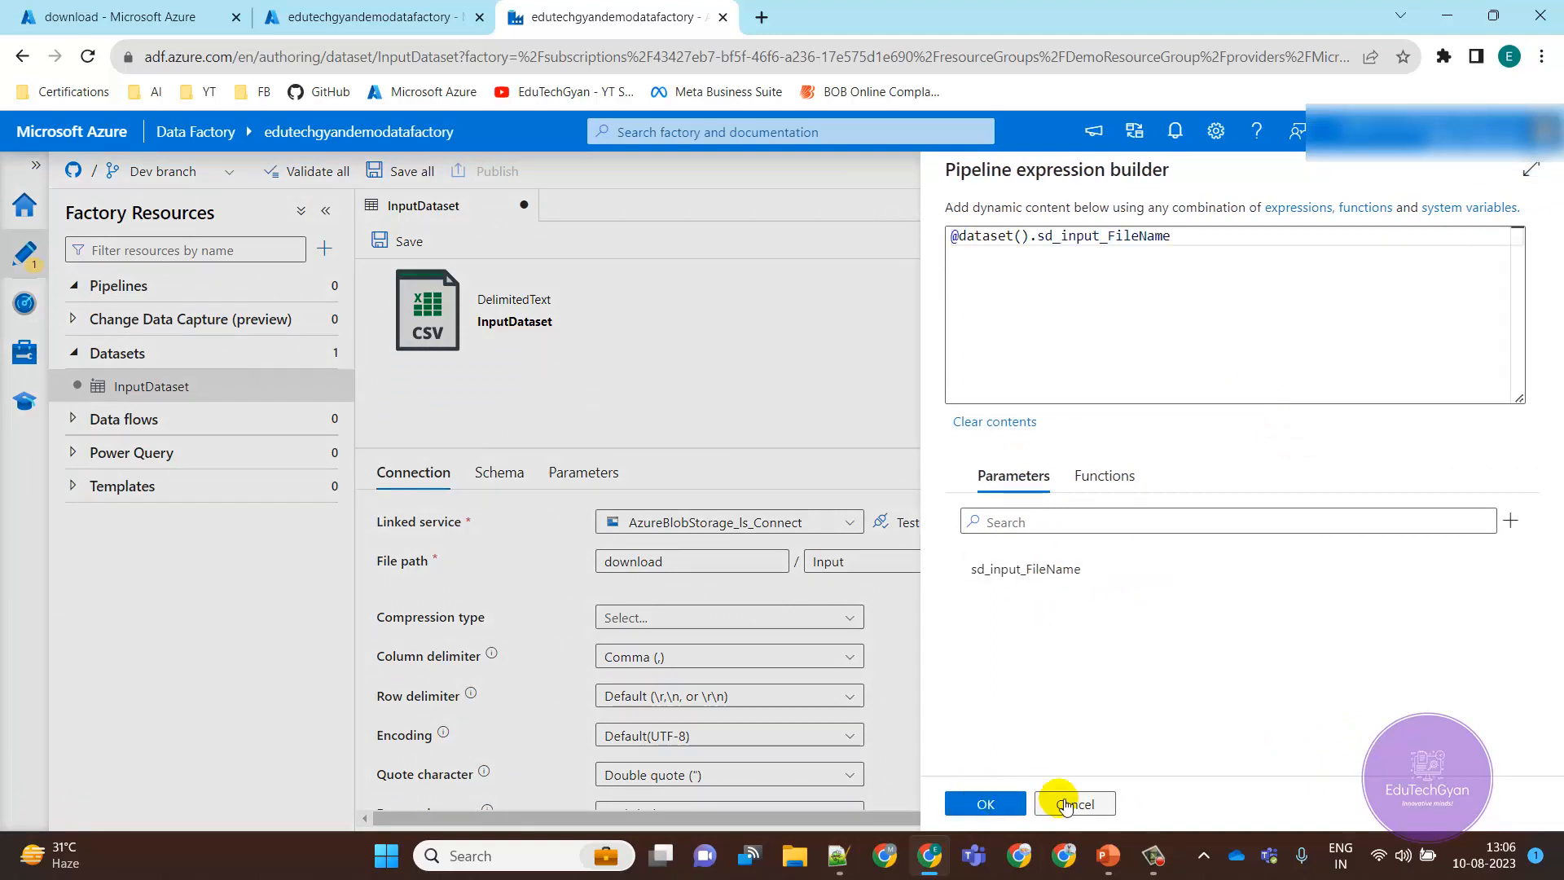
- Rename InputDataset's file name parameter to ds_input_FileName
{"action": "left_click", "coordinate": [583, 476]}
{"action": "left_click", "coordinate": [461, 600]}
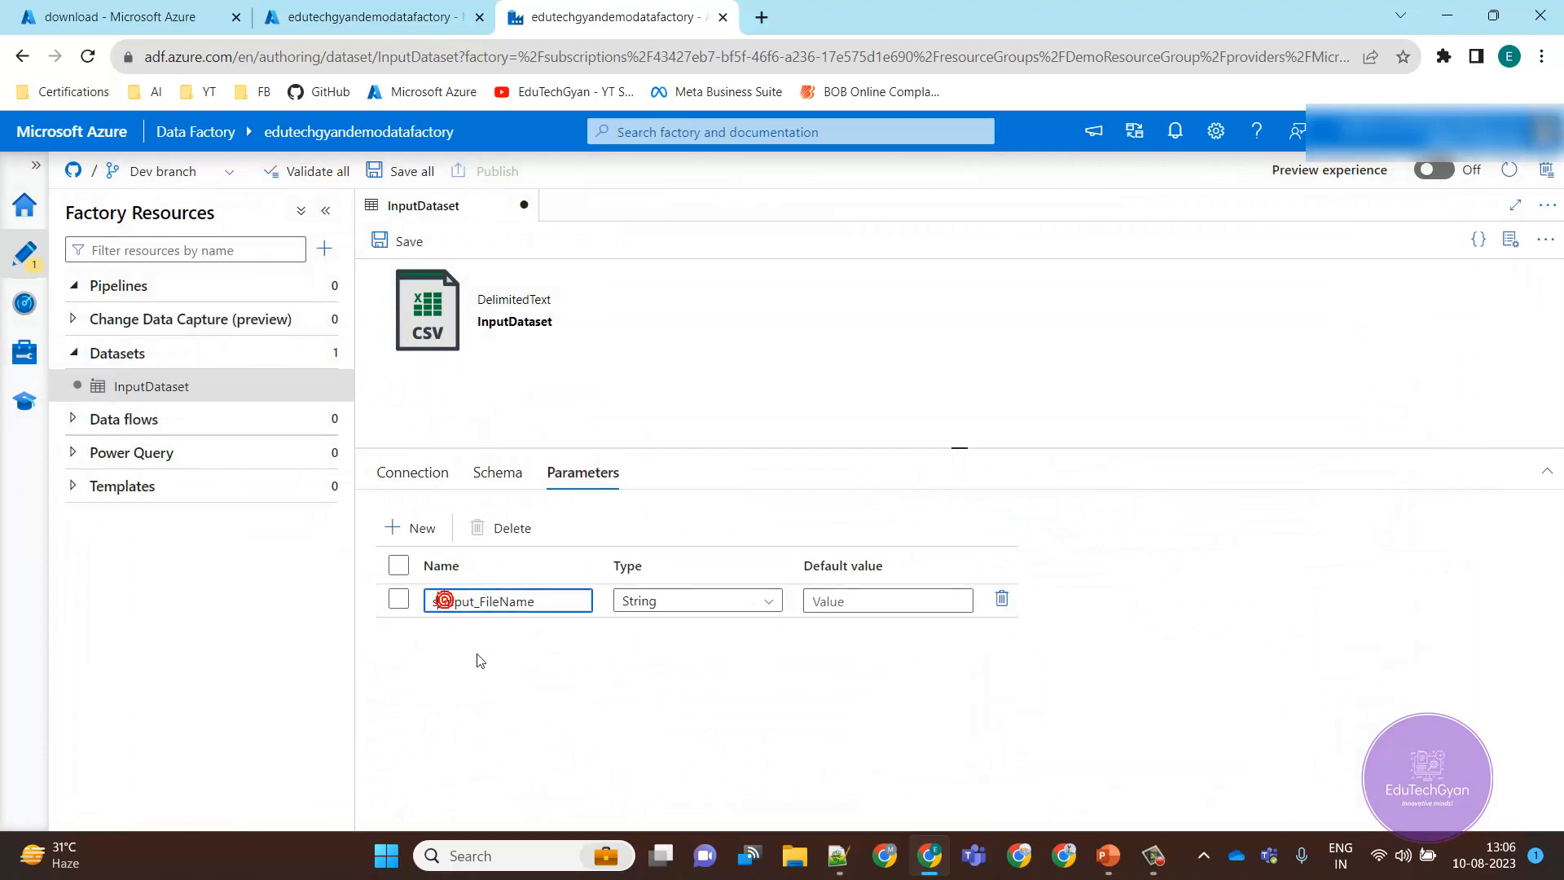
{"action": "key", "text": "BackSpace"}
{"action": "key", "text": "BackSpace"}
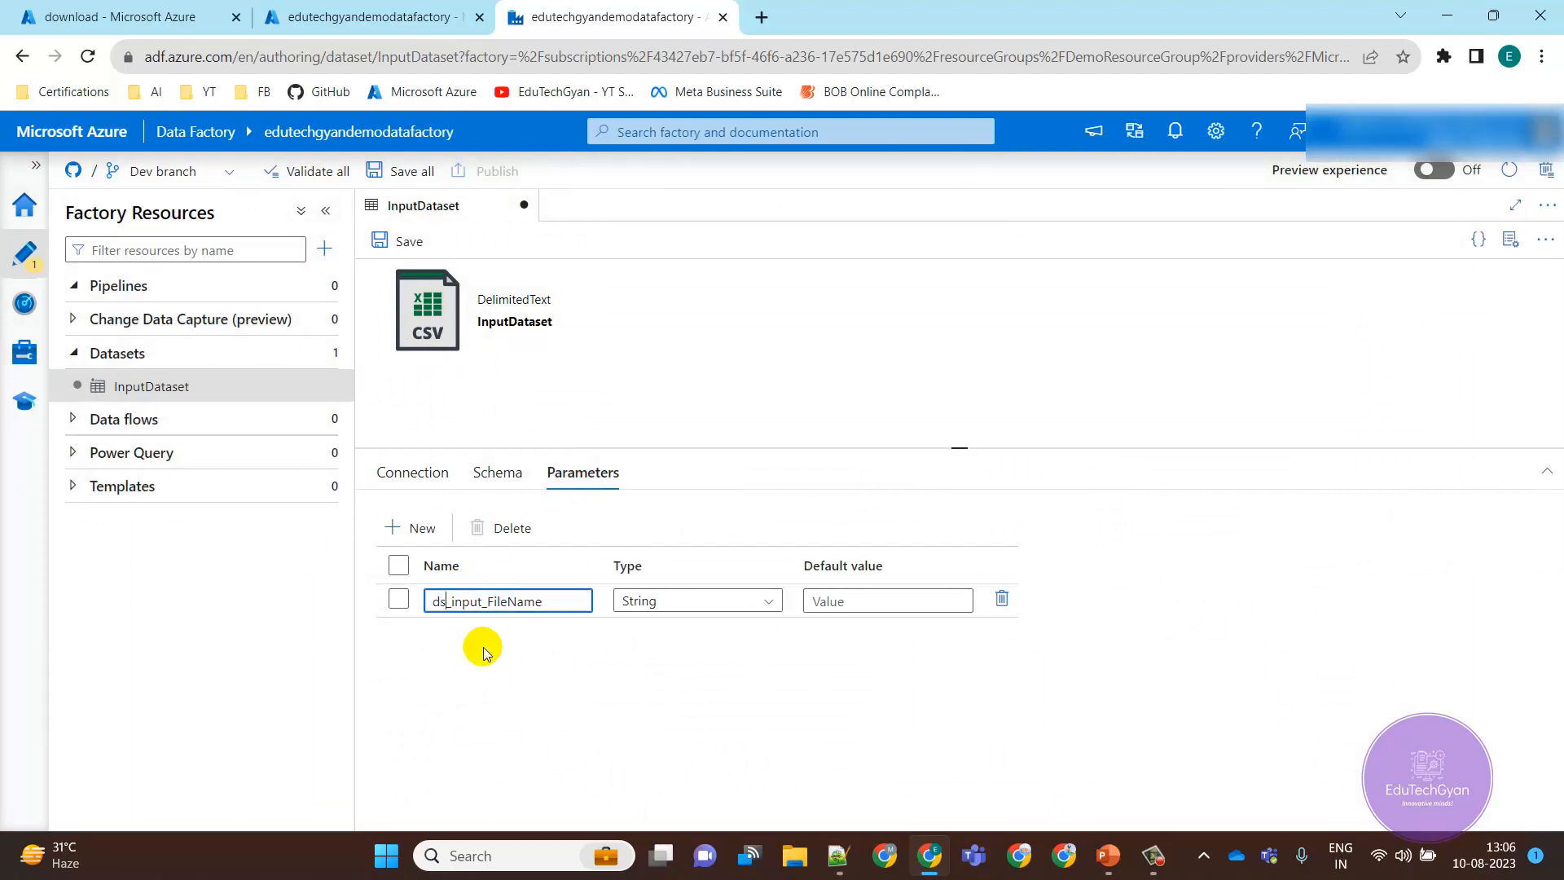
{"action": "type", "text": "ds"}
{"action": "left_click", "coordinate": [420, 470]}
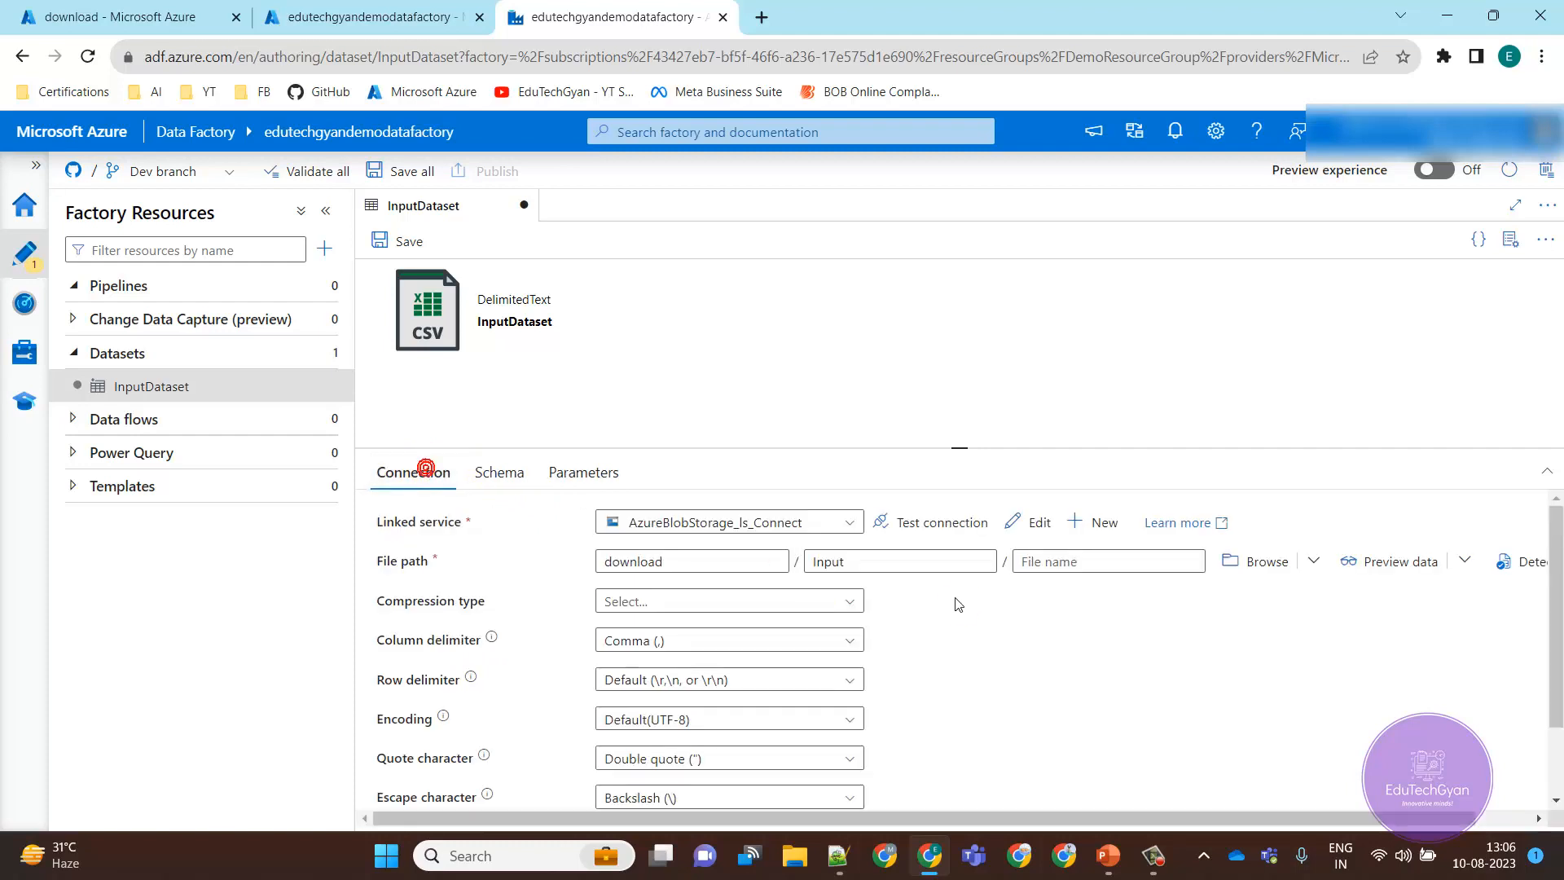
{"action": "left_click", "coordinate": [1136, 570]}
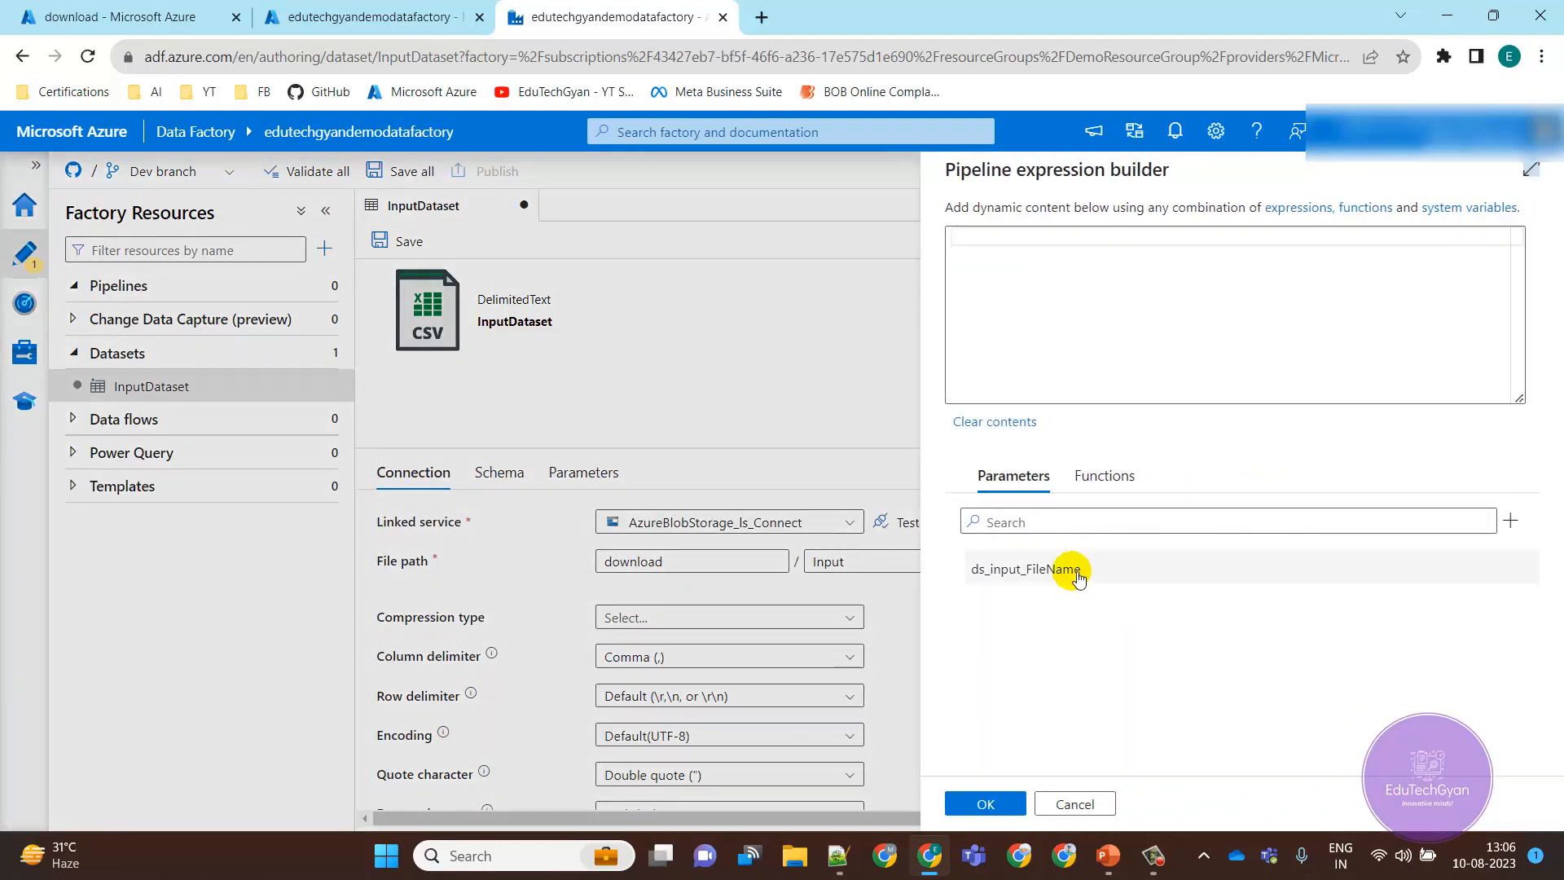
{"action": "left_click", "coordinate": [1049, 569]}
{"action": "left_click", "coordinate": [983, 805]}
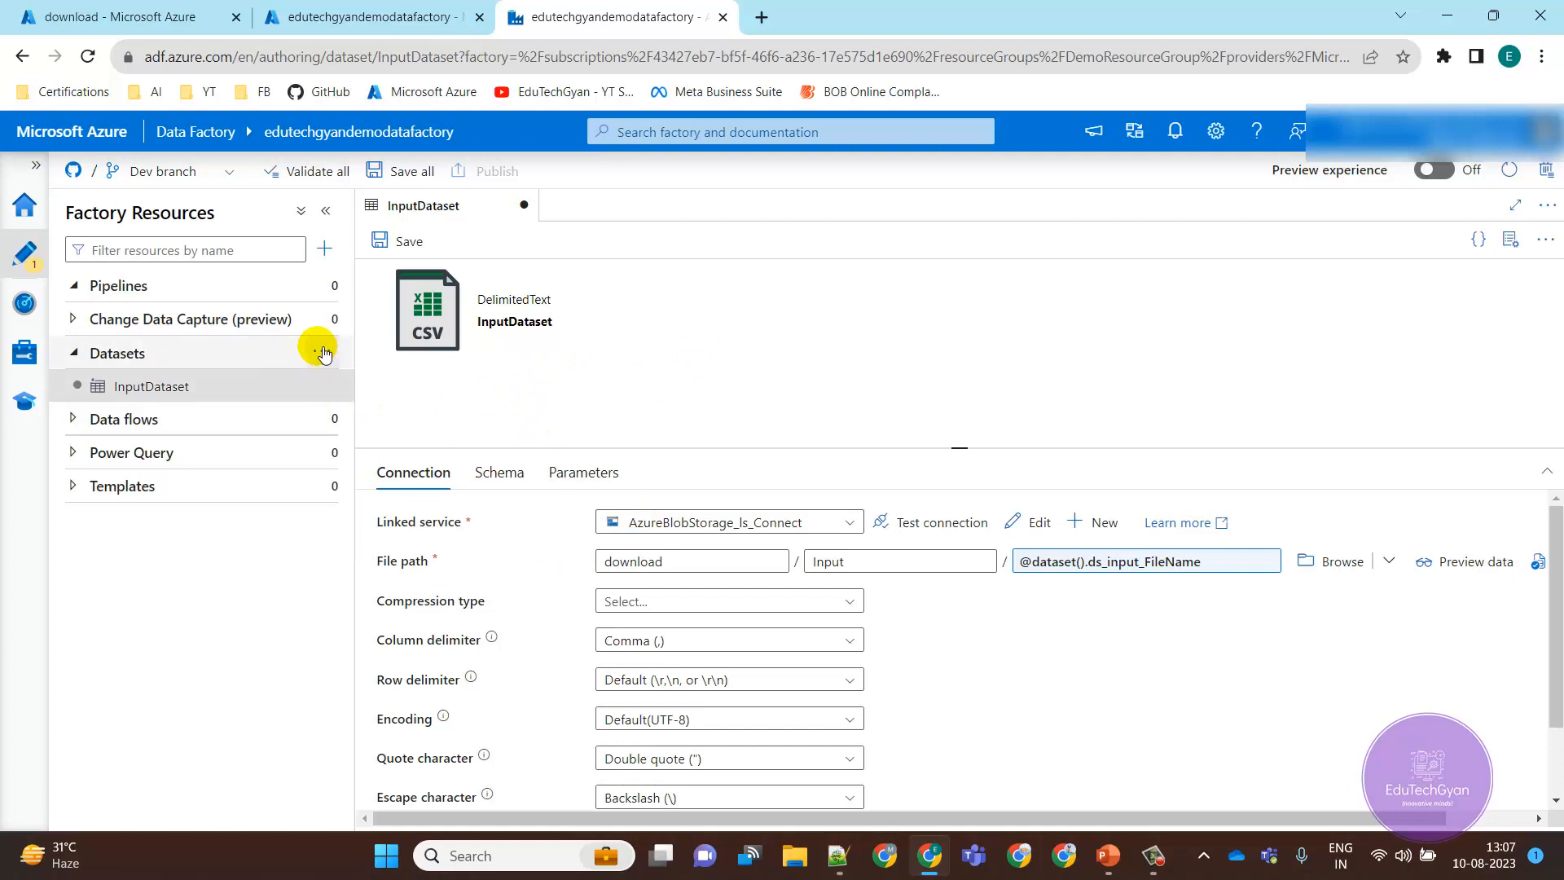
- Start a second dataset with Azure Blob Storage as the data store and DelimitedText as the format
{"action": "left_click", "coordinate": [323, 353]}
{"action": "left_click", "coordinate": [359, 385]}
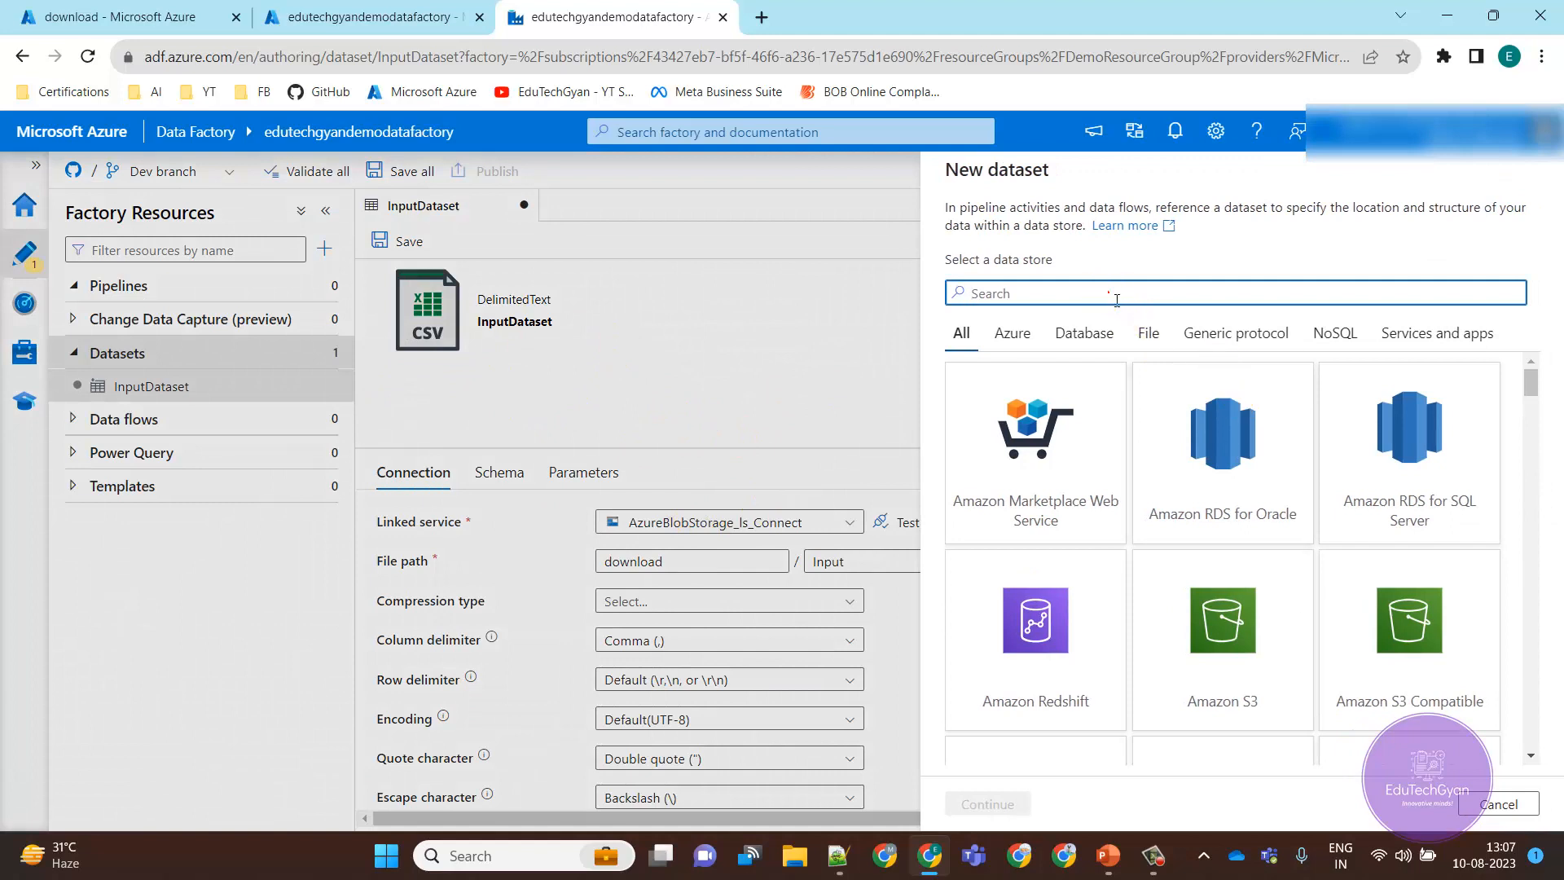
{"action": "type", "text": "blo"}
{"action": "left_click", "coordinate": [1069, 415]}
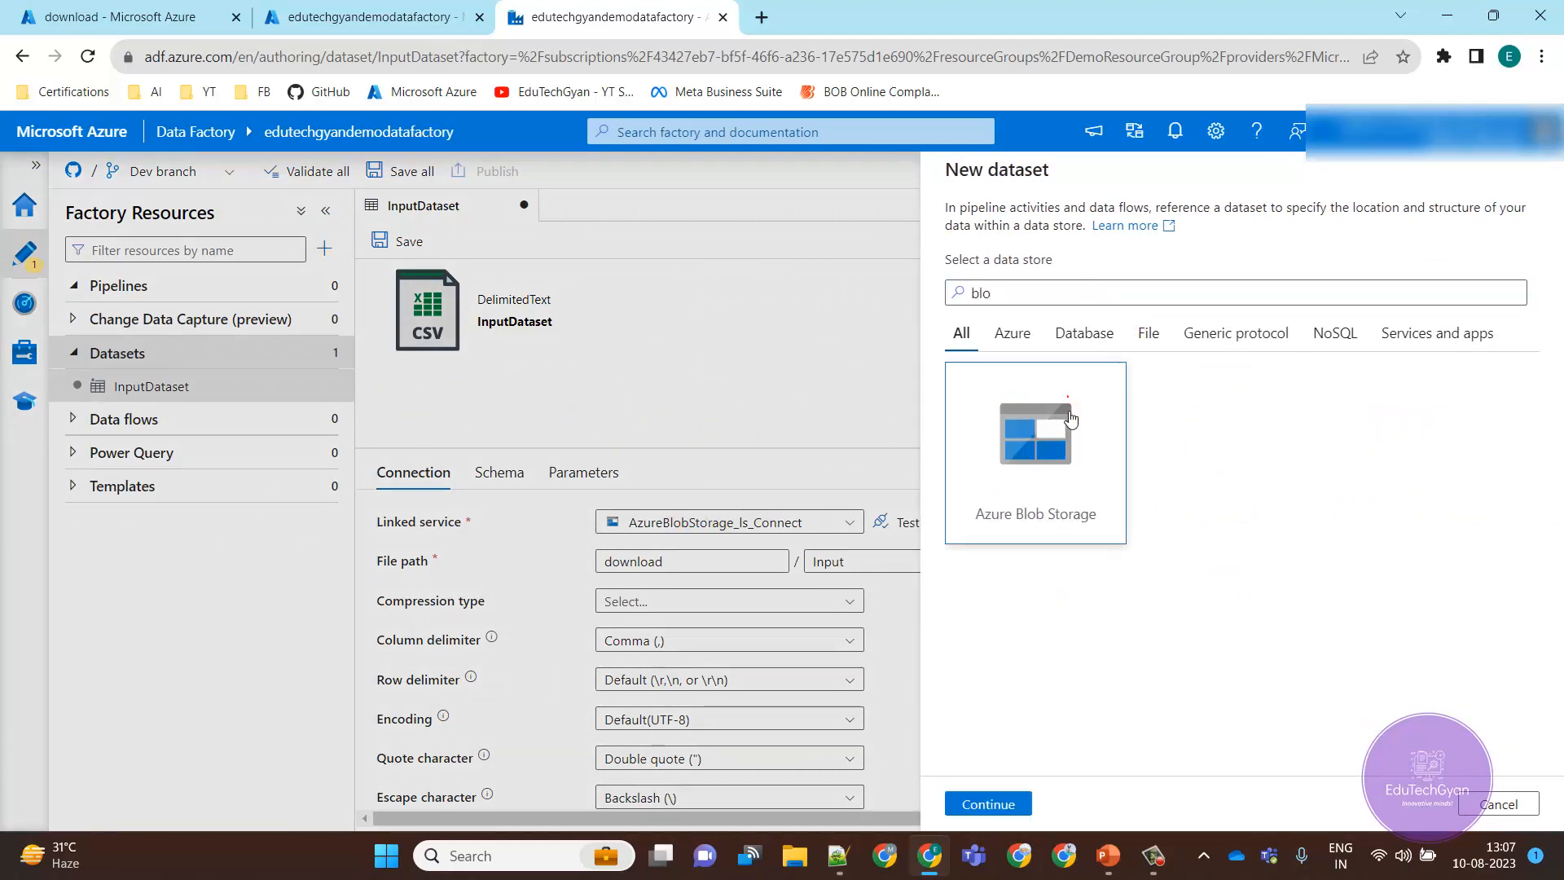
{"action": "left_click", "coordinate": [992, 806]}
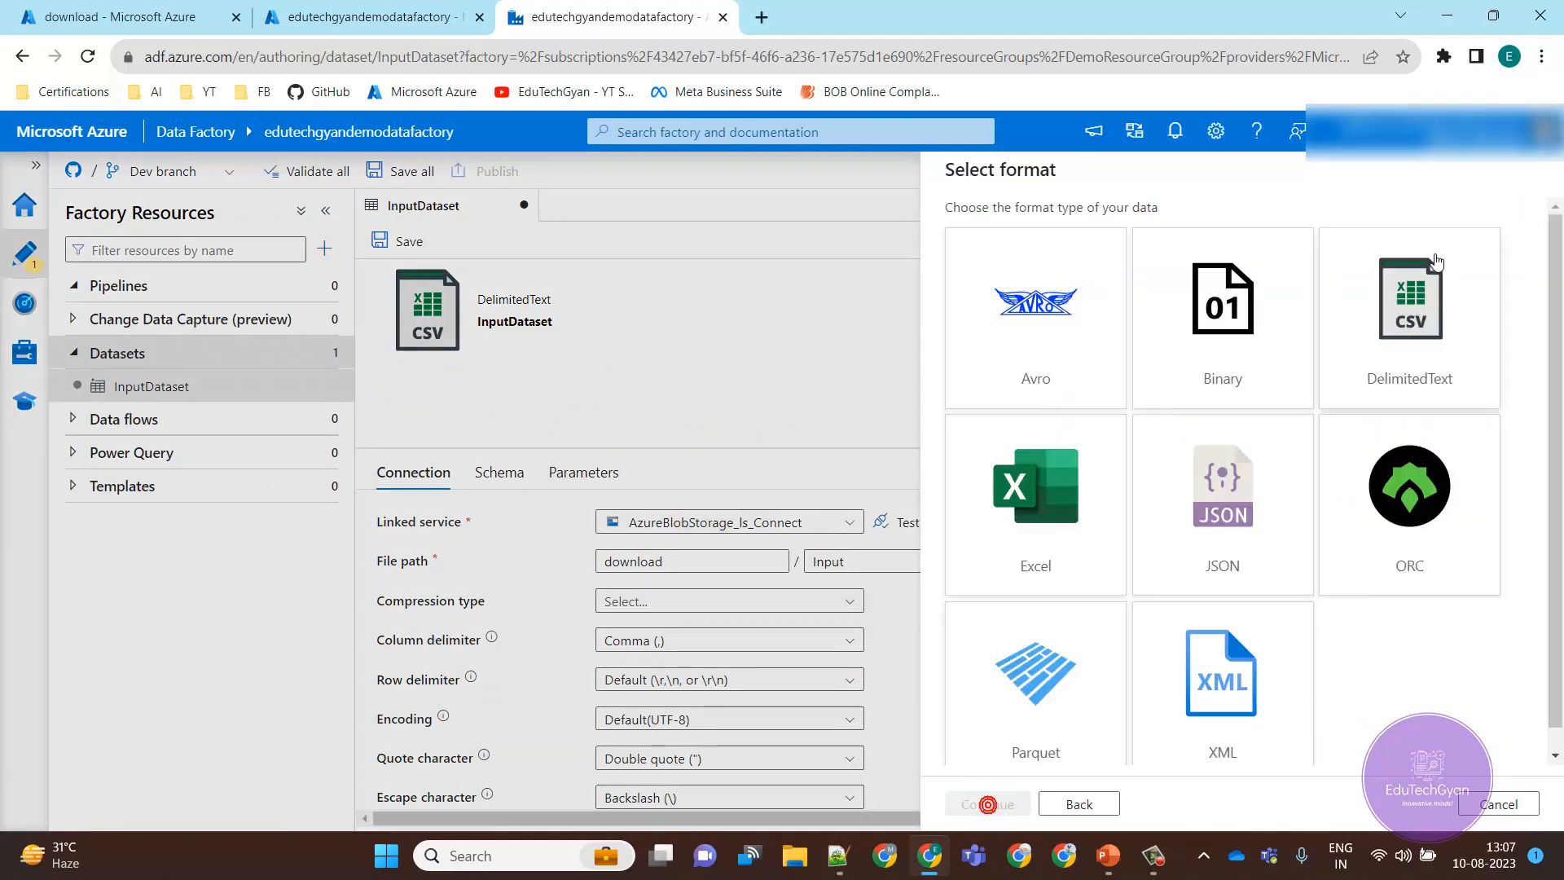
{"action": "left_click", "coordinate": [1415, 301]}
{"action": "left_click", "coordinate": [994, 804]}
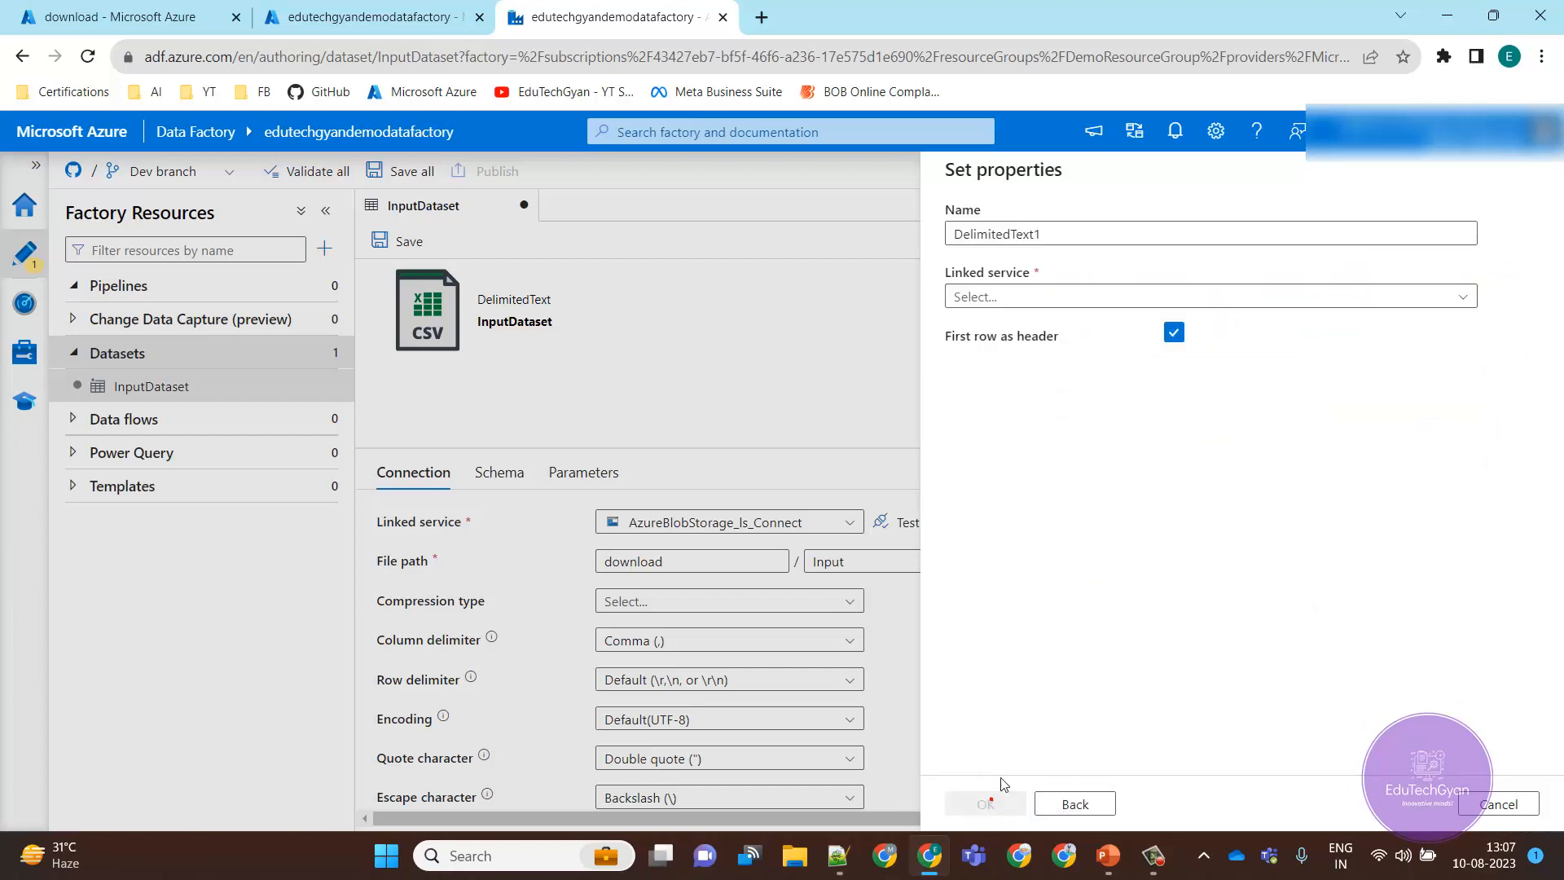
- Name the second dataset OutputDataset and assign it the AzureBlobStorage_ls_Connect linked service
{"action": "double_click", "coordinate": [1095, 239]}
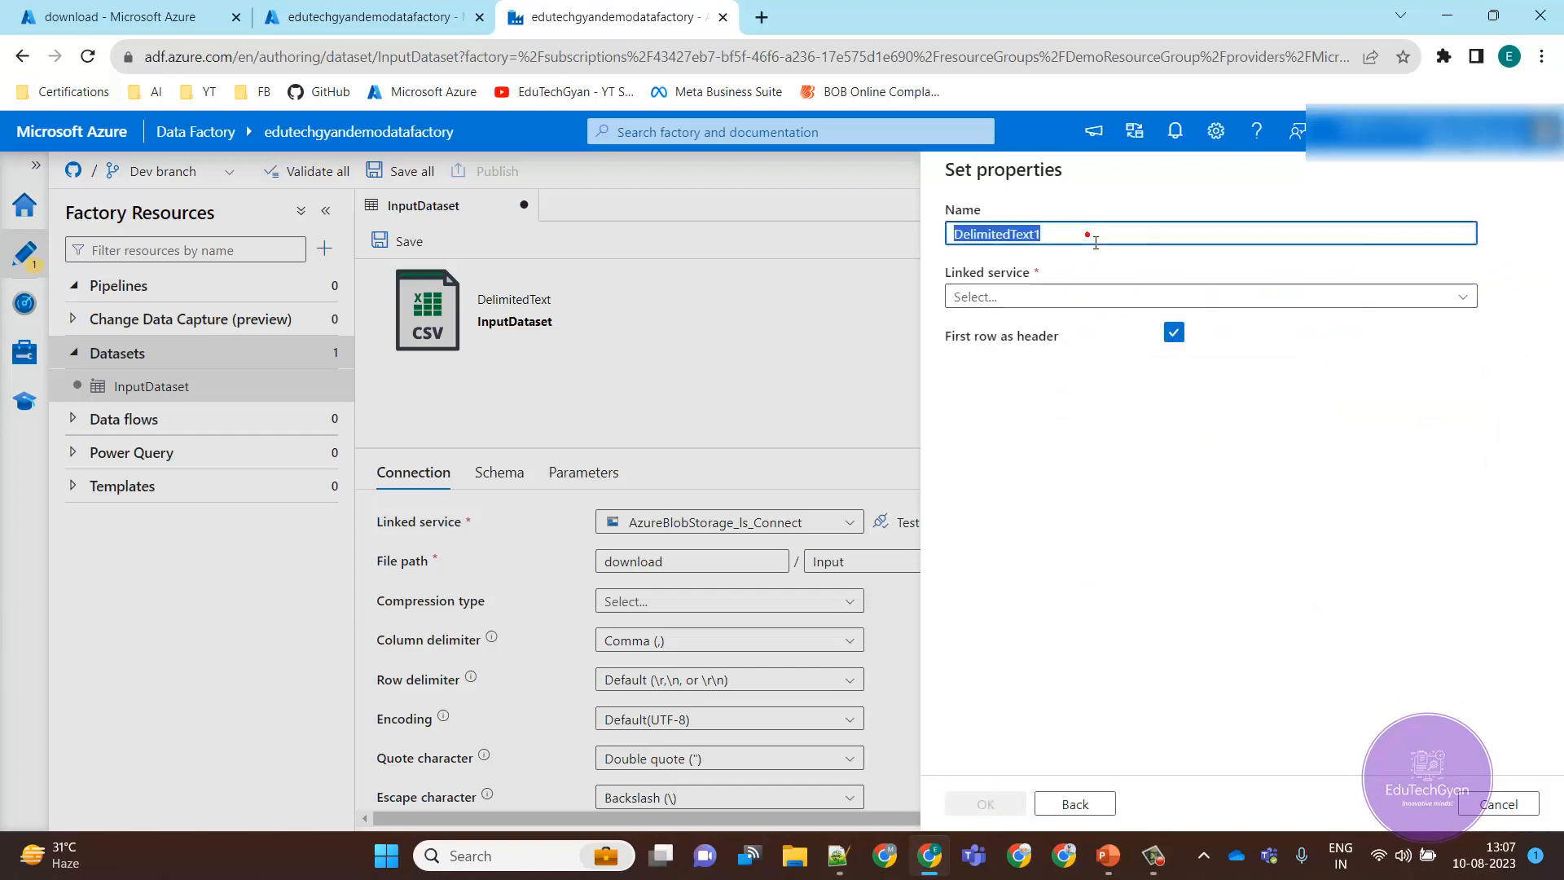
{"action": "type", "text": "OutputDatas"}
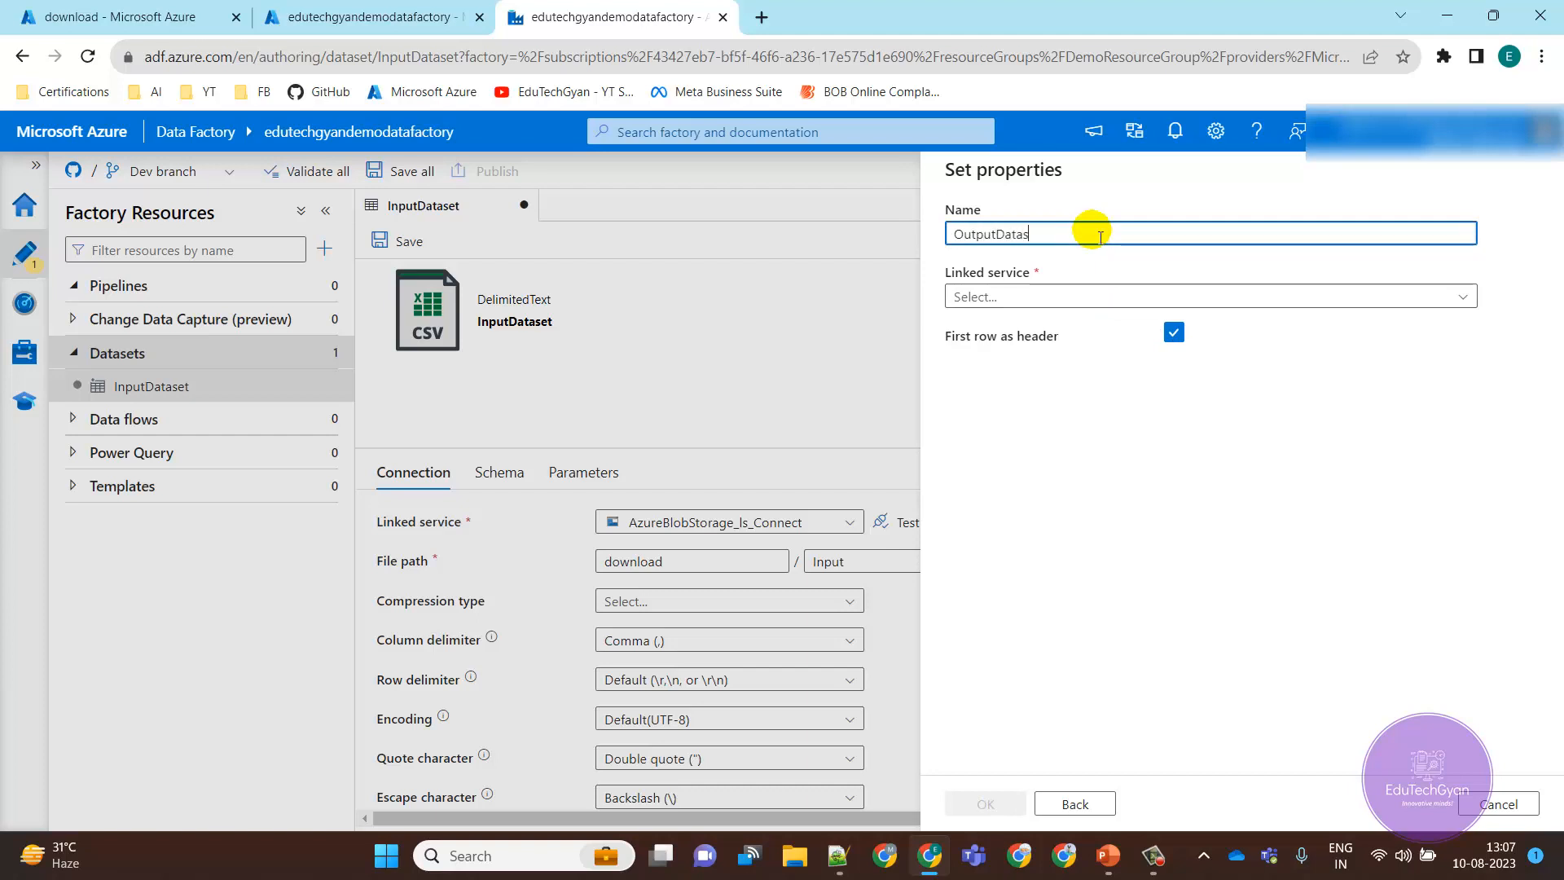
{"action": "type", "text": "et"}
{"action": "left_click", "coordinate": [1088, 297]}
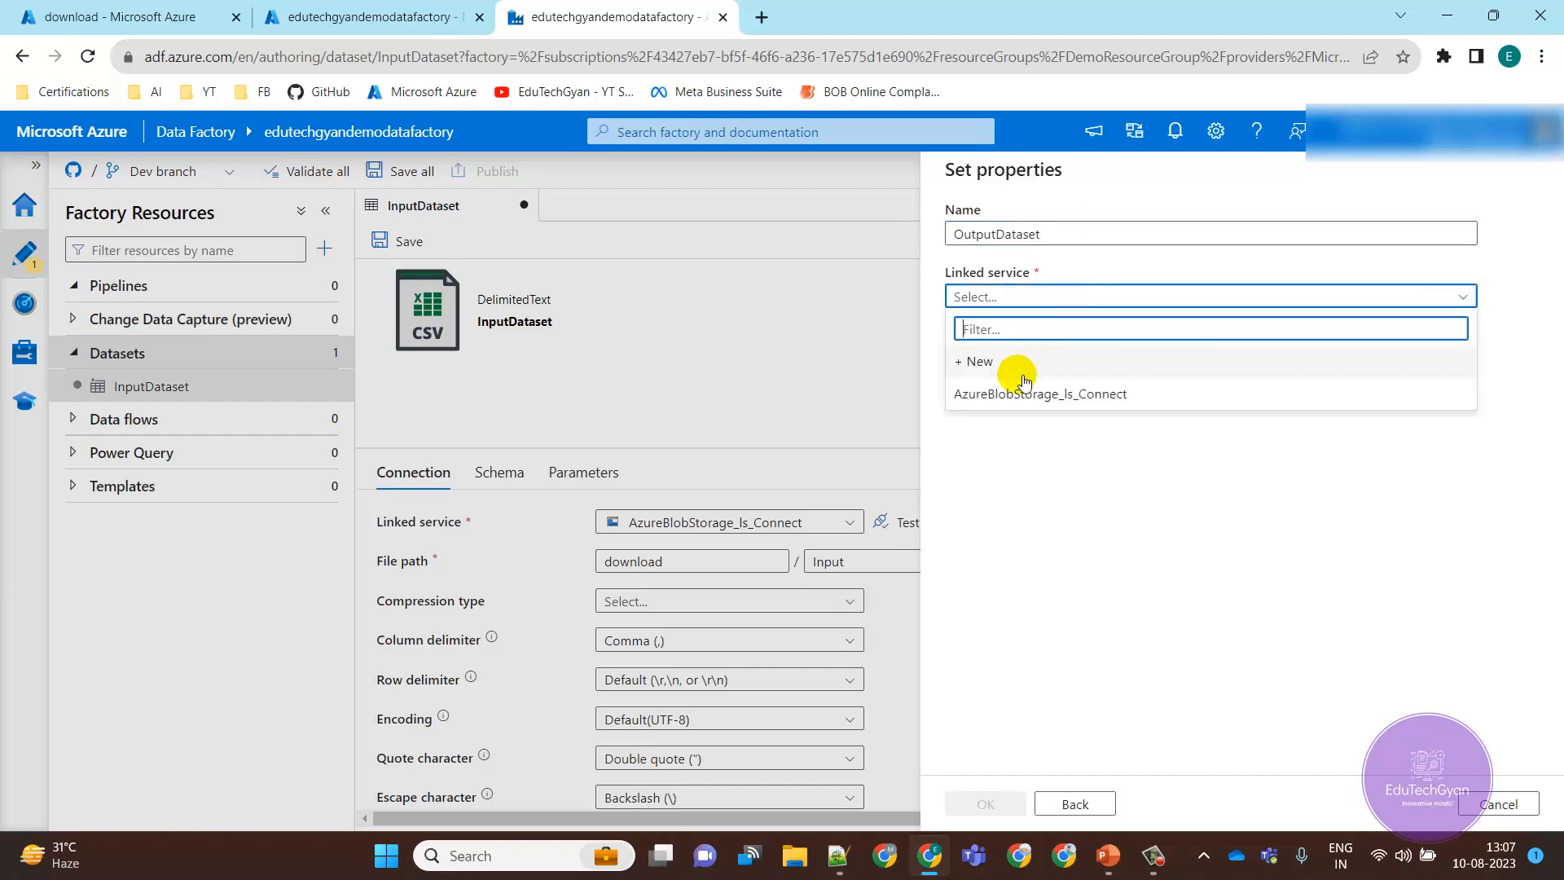
{"action": "left_click", "coordinate": [1010, 394]}
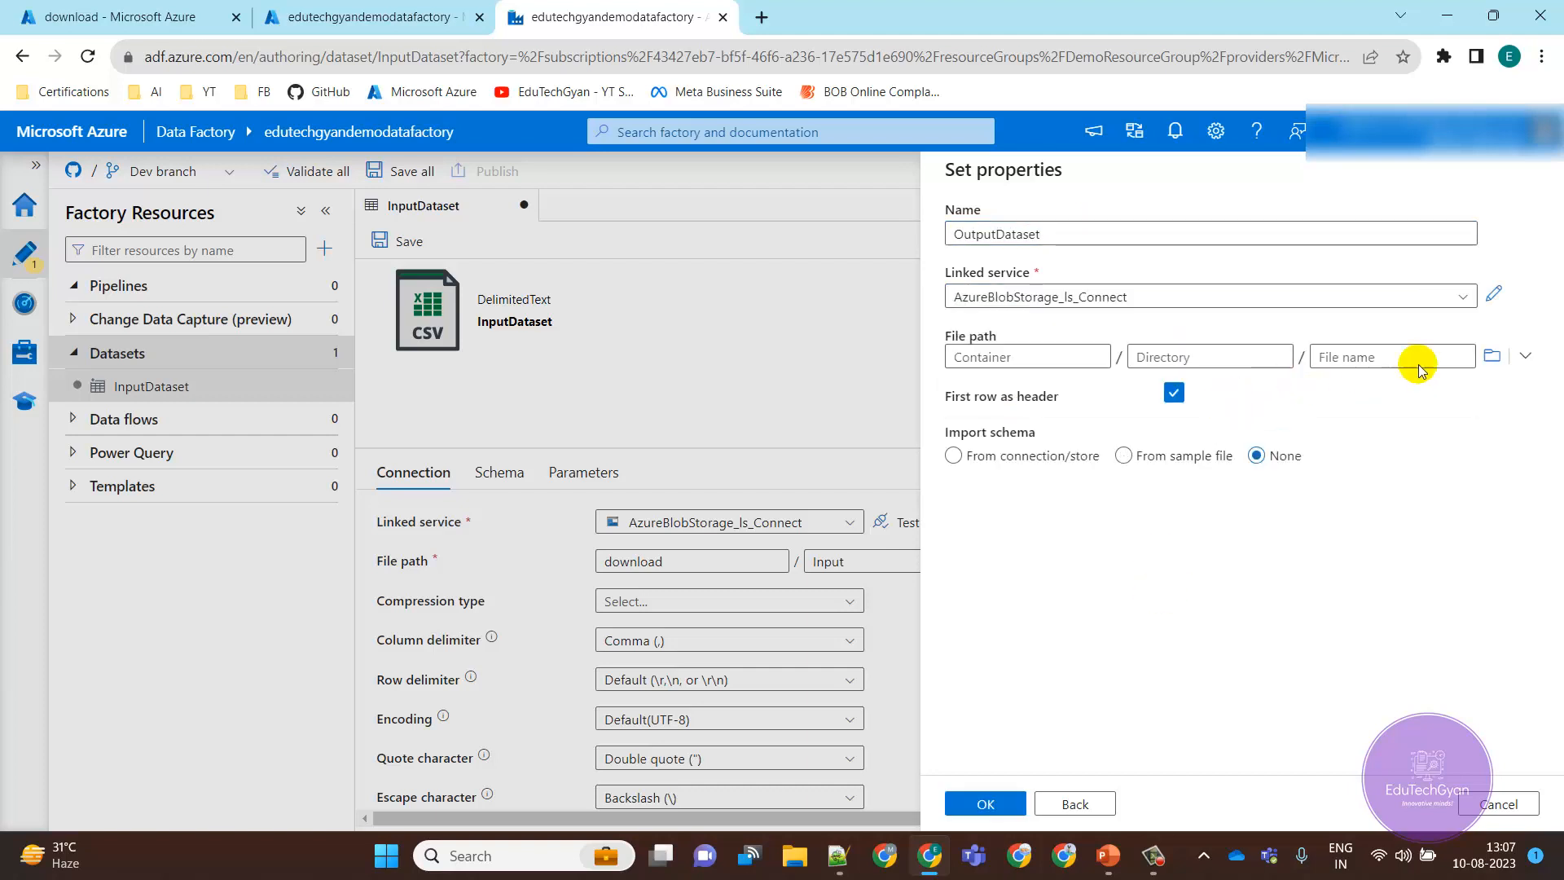
- Set OutputDataset's file path to the Output folder of the download container
{"action": "left_click", "coordinate": [1504, 357]}
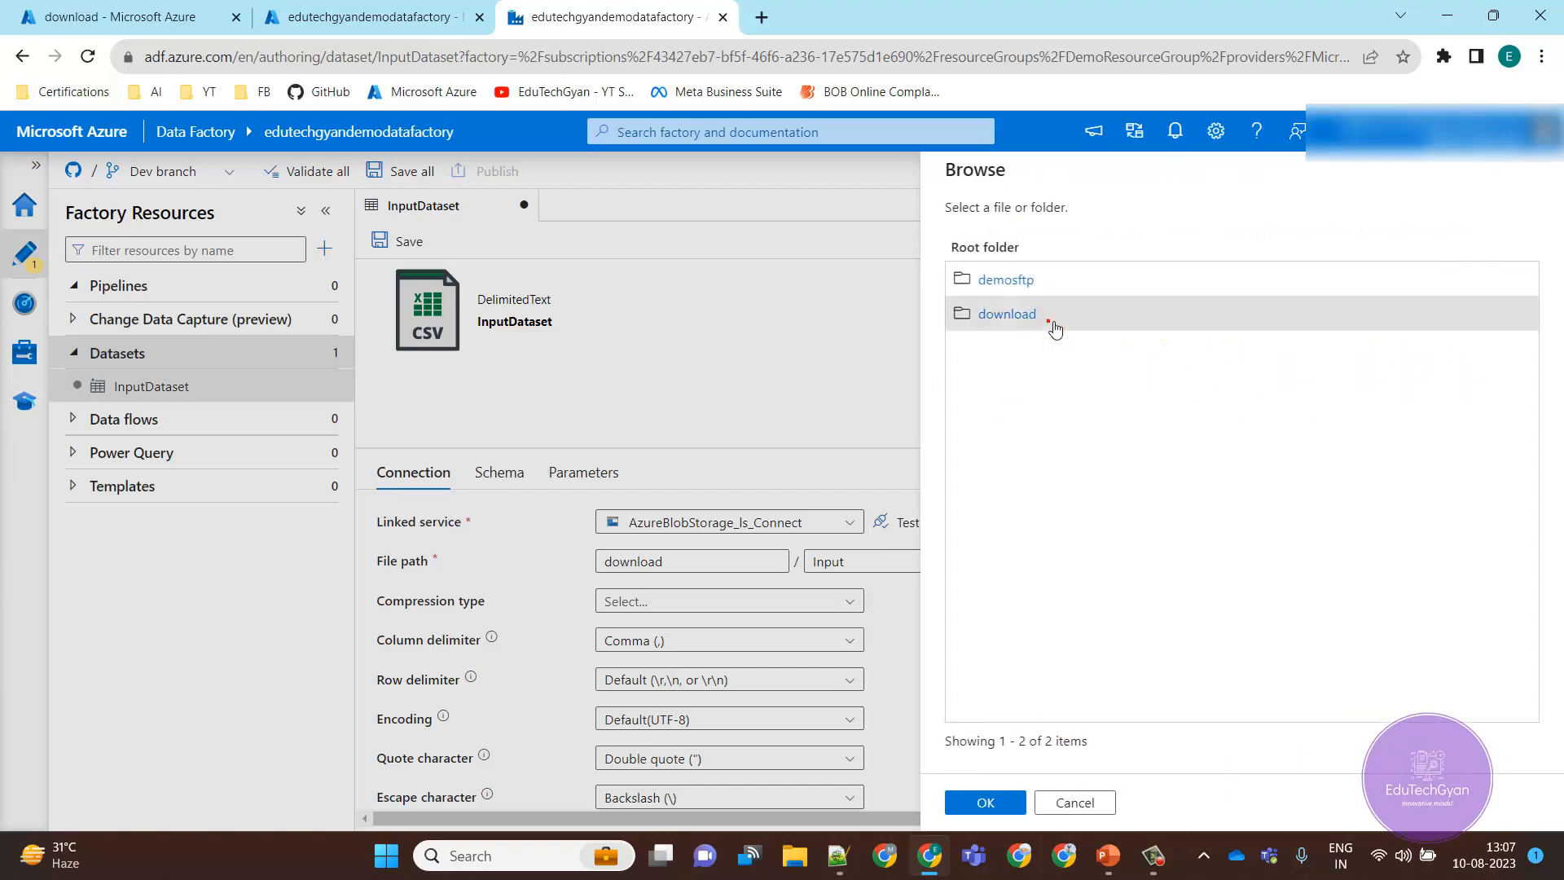
{"action": "left_click", "coordinate": [1007, 313]}
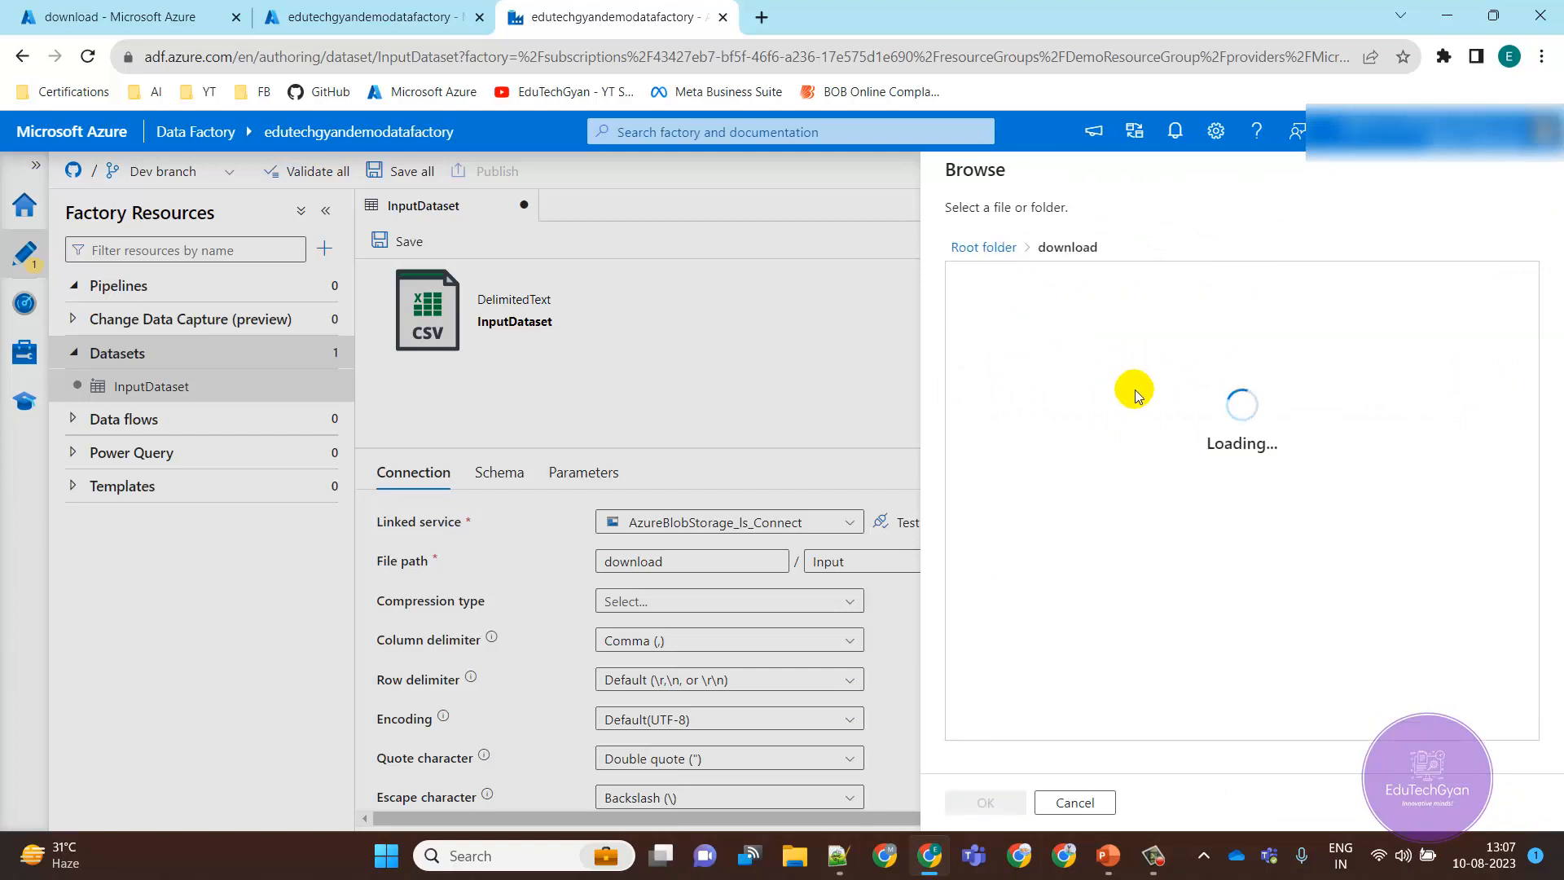
{"action": "left_click", "coordinate": [996, 313]}
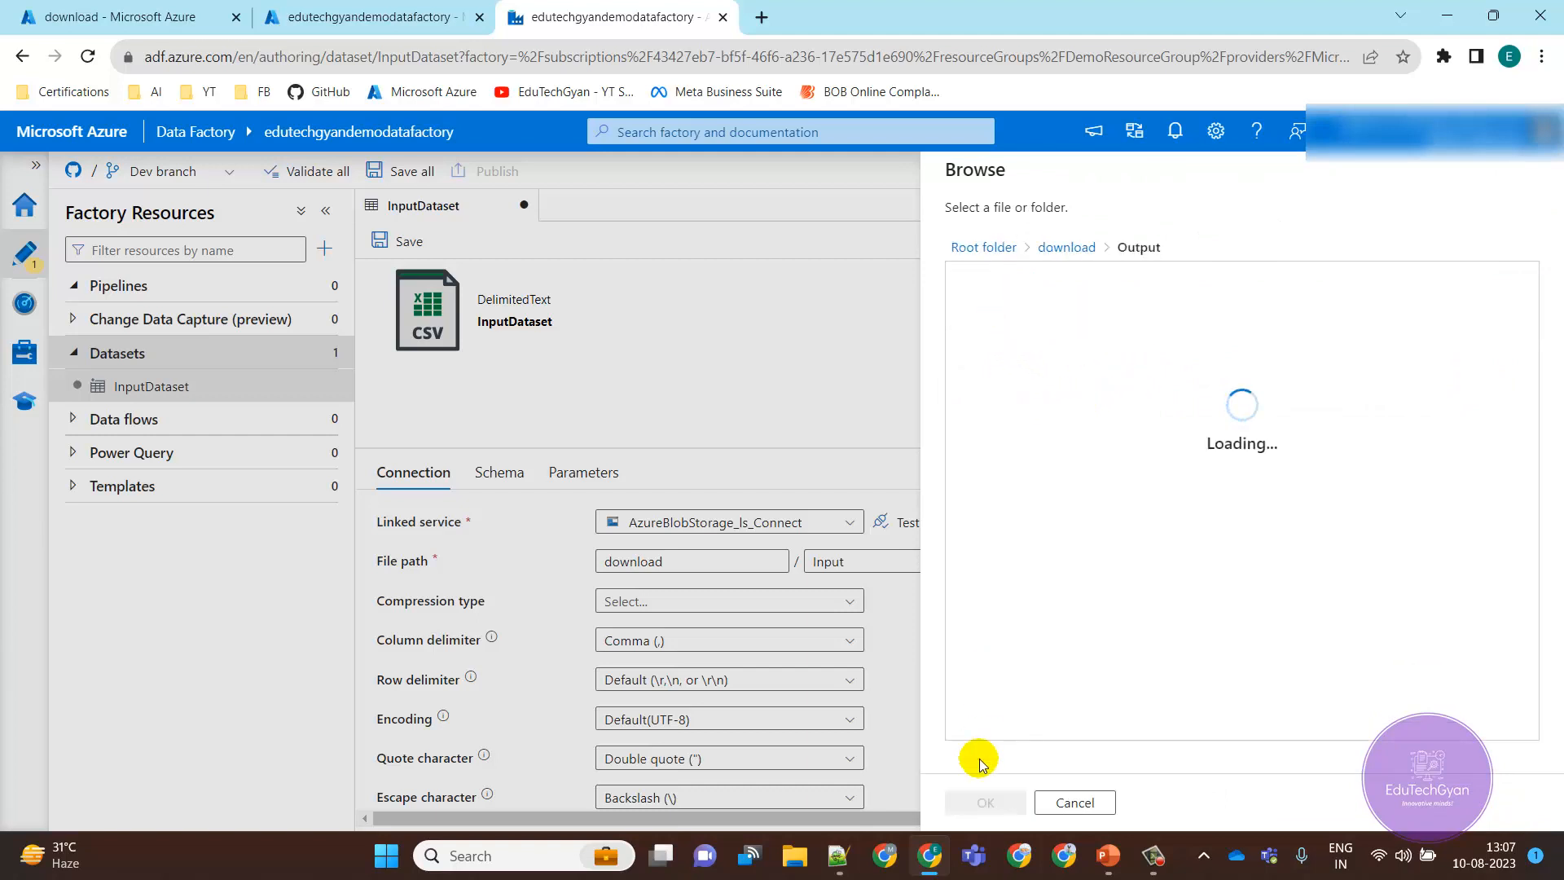
{"action": "left_click", "coordinate": [985, 804]}
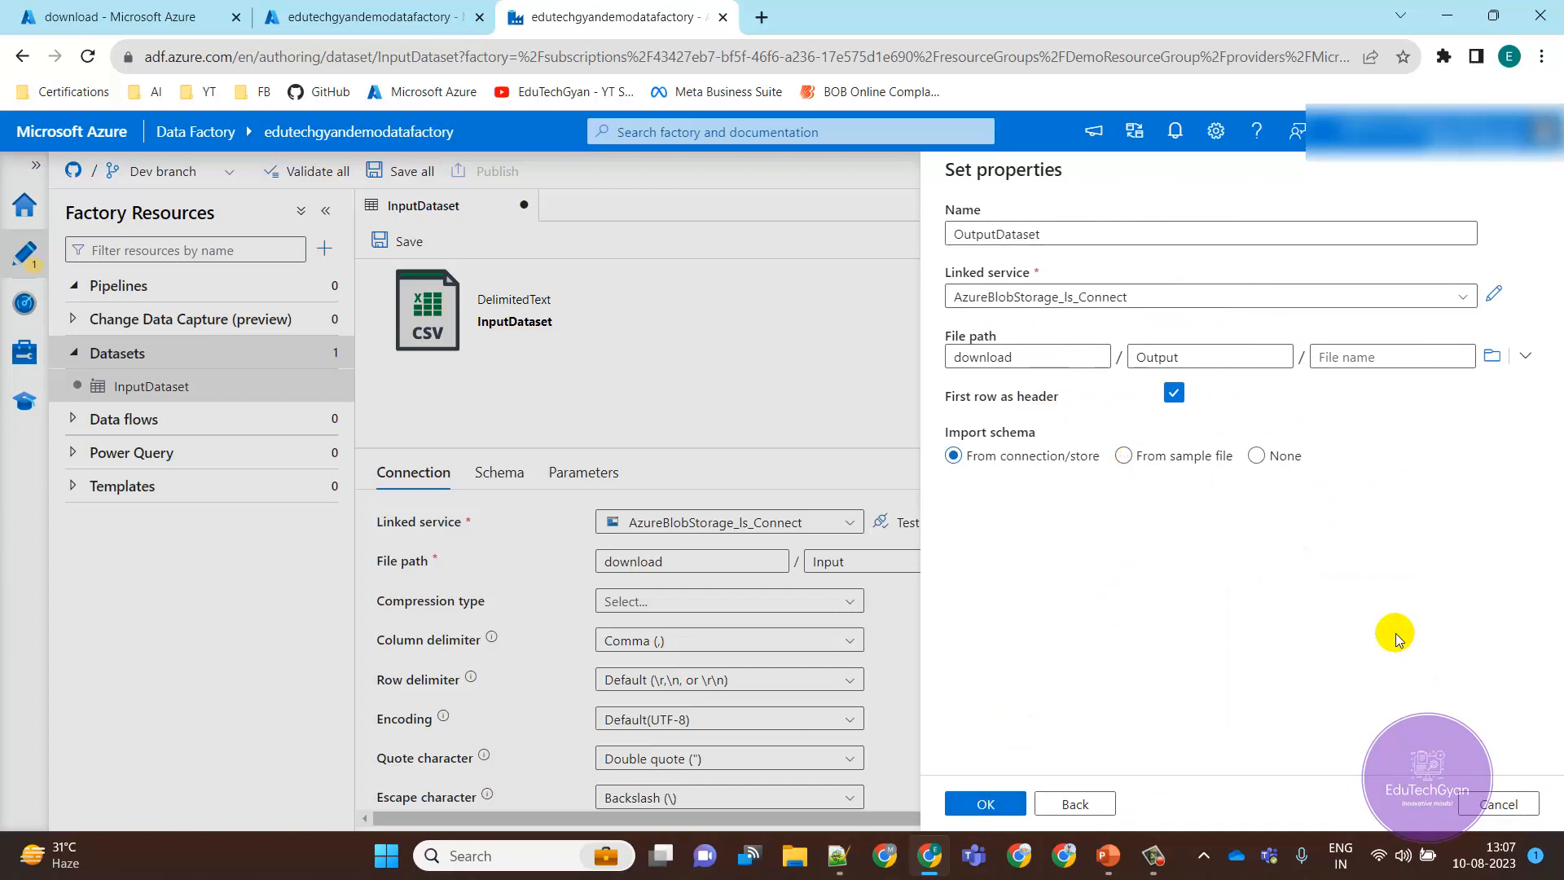
- Set OutputDataset's schema import to None, create the dataset and collapse its properties
{"action": "left_click", "coordinate": [1262, 457]}
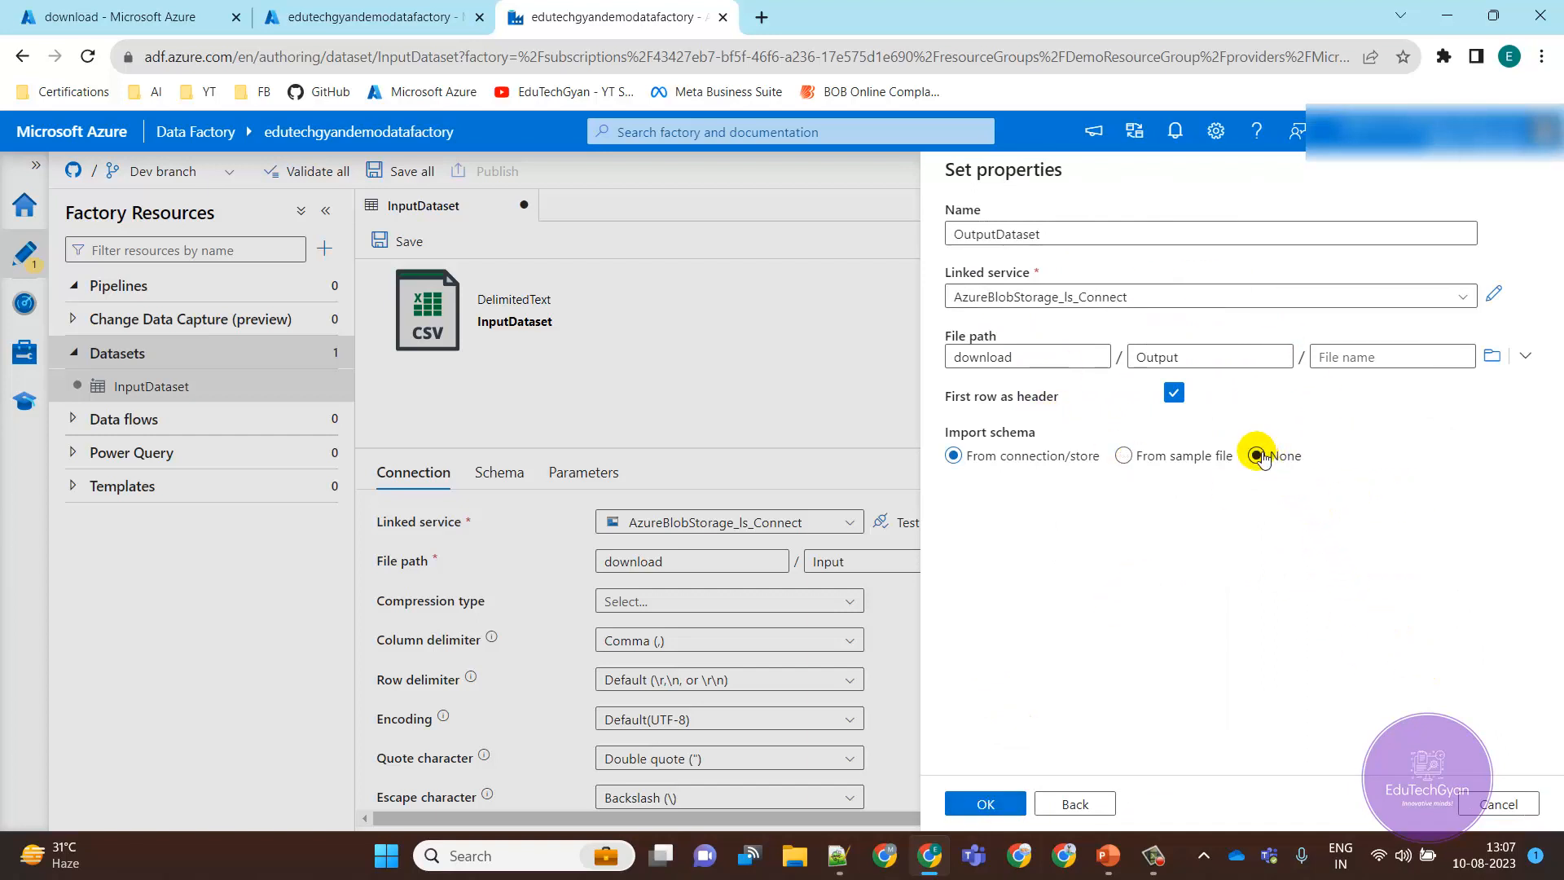
{"action": "left_click", "coordinate": [1059, 457]}
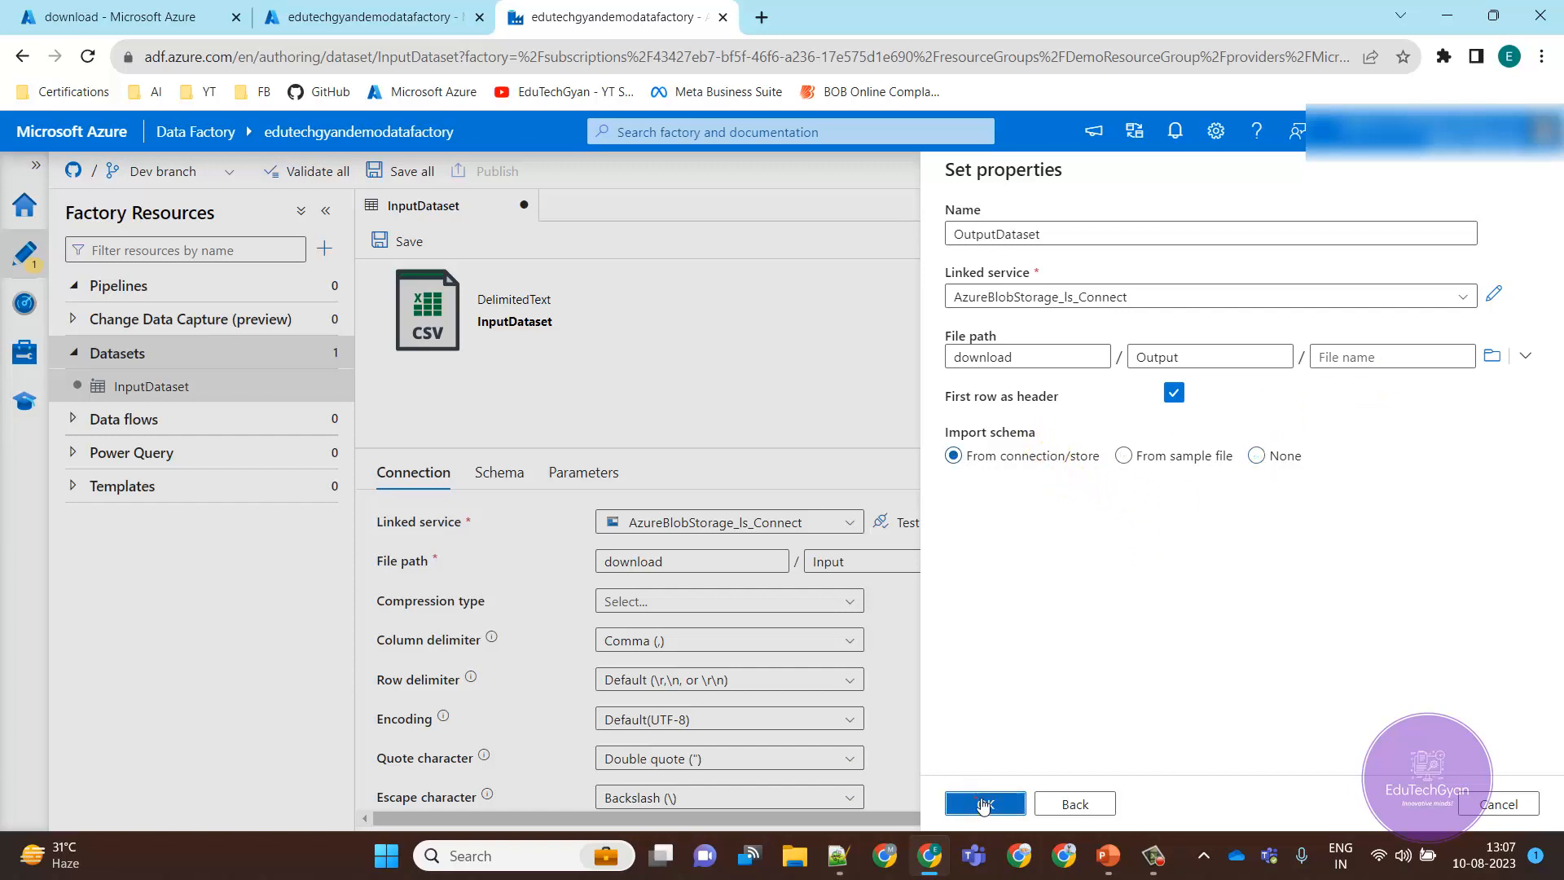
{"action": "left_click", "coordinate": [984, 805]}
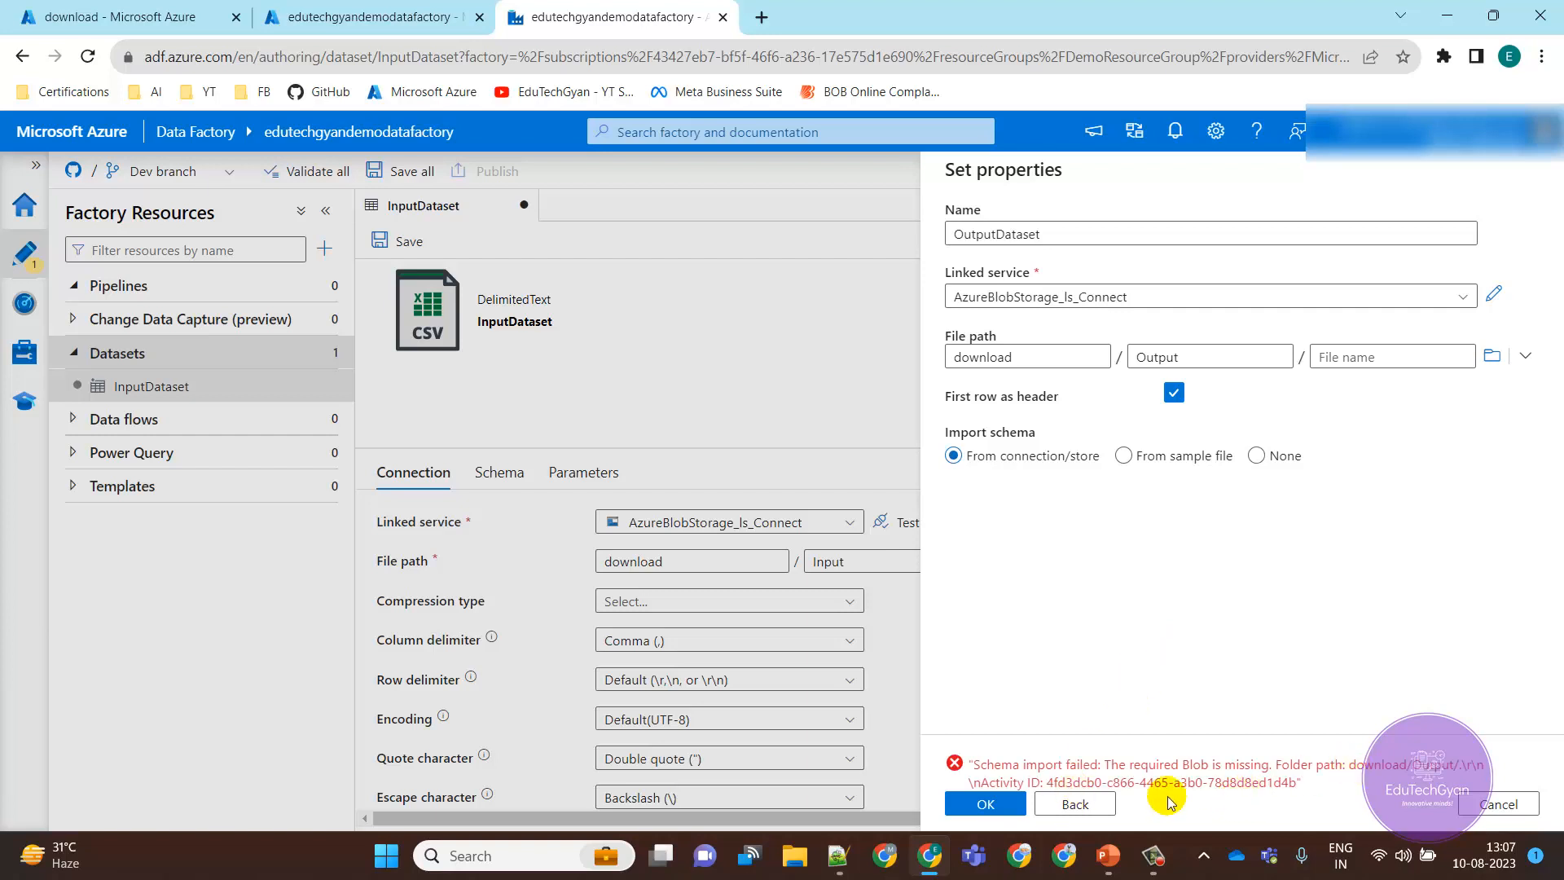
{"action": "left_click", "coordinate": [1284, 457]}
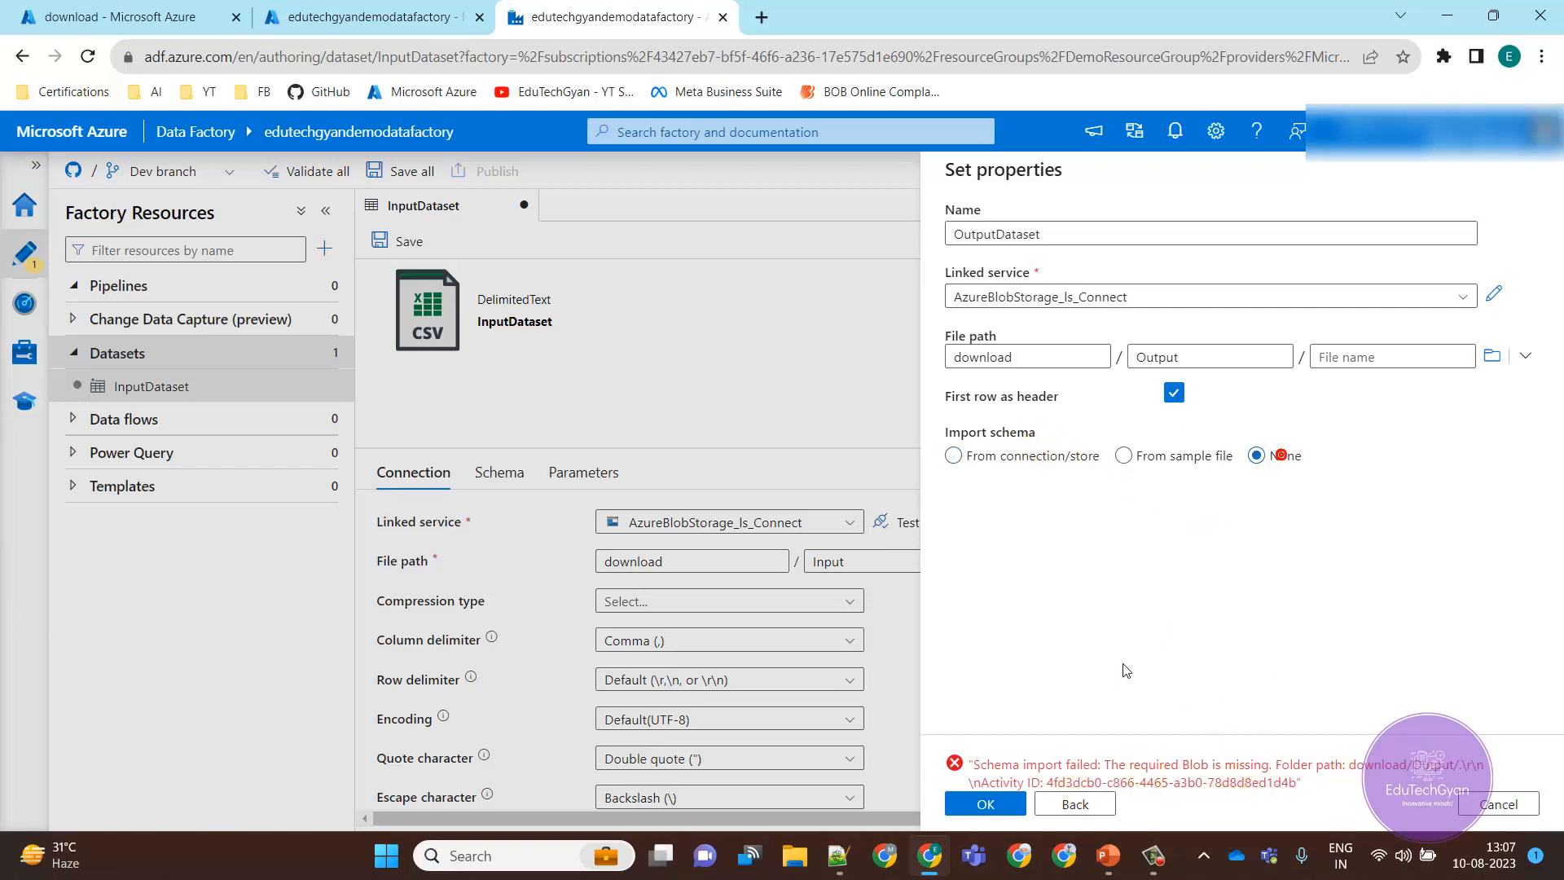
{"action": "left_click", "coordinate": [989, 802]}
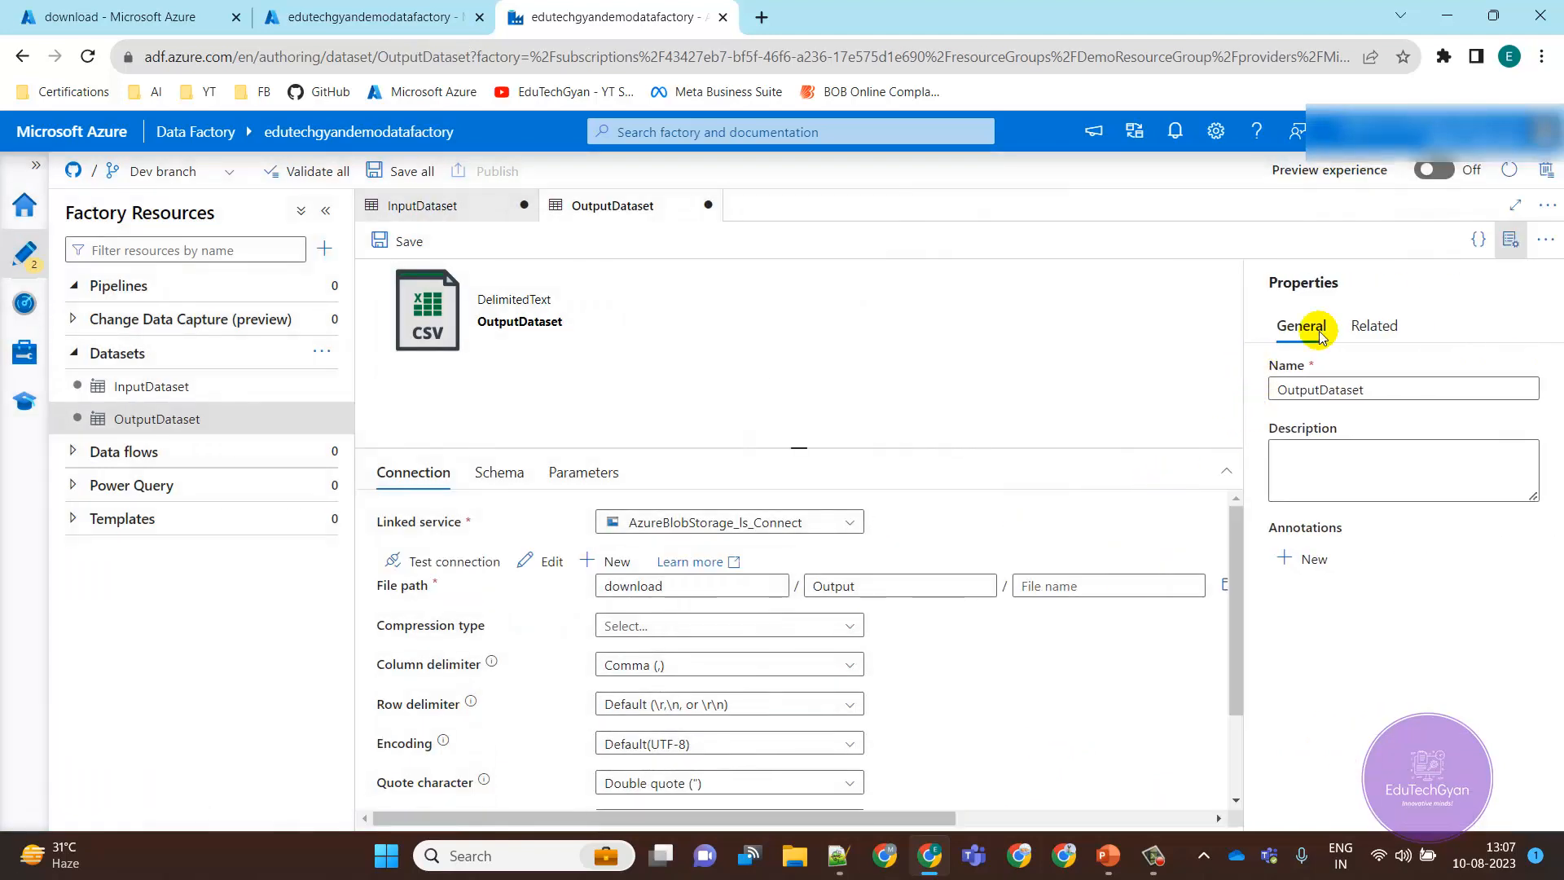
{"action": "left_click", "coordinate": [1510, 239]}
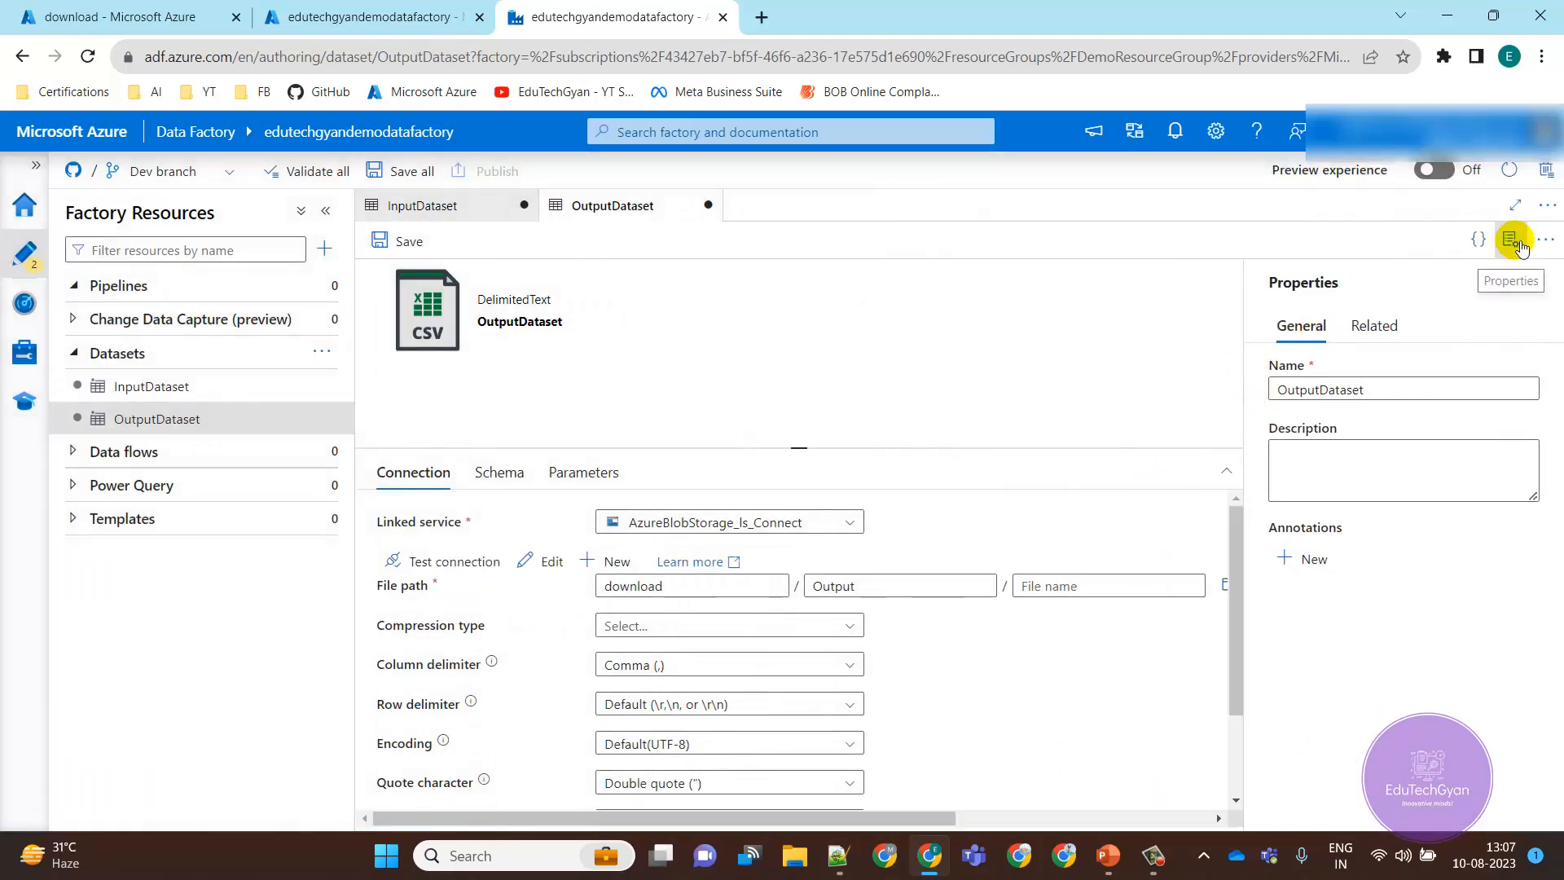
- Add a String parameter named ds_output_Path_FileName to OutputDataset
{"action": "left_click", "coordinate": [1062, 563]}
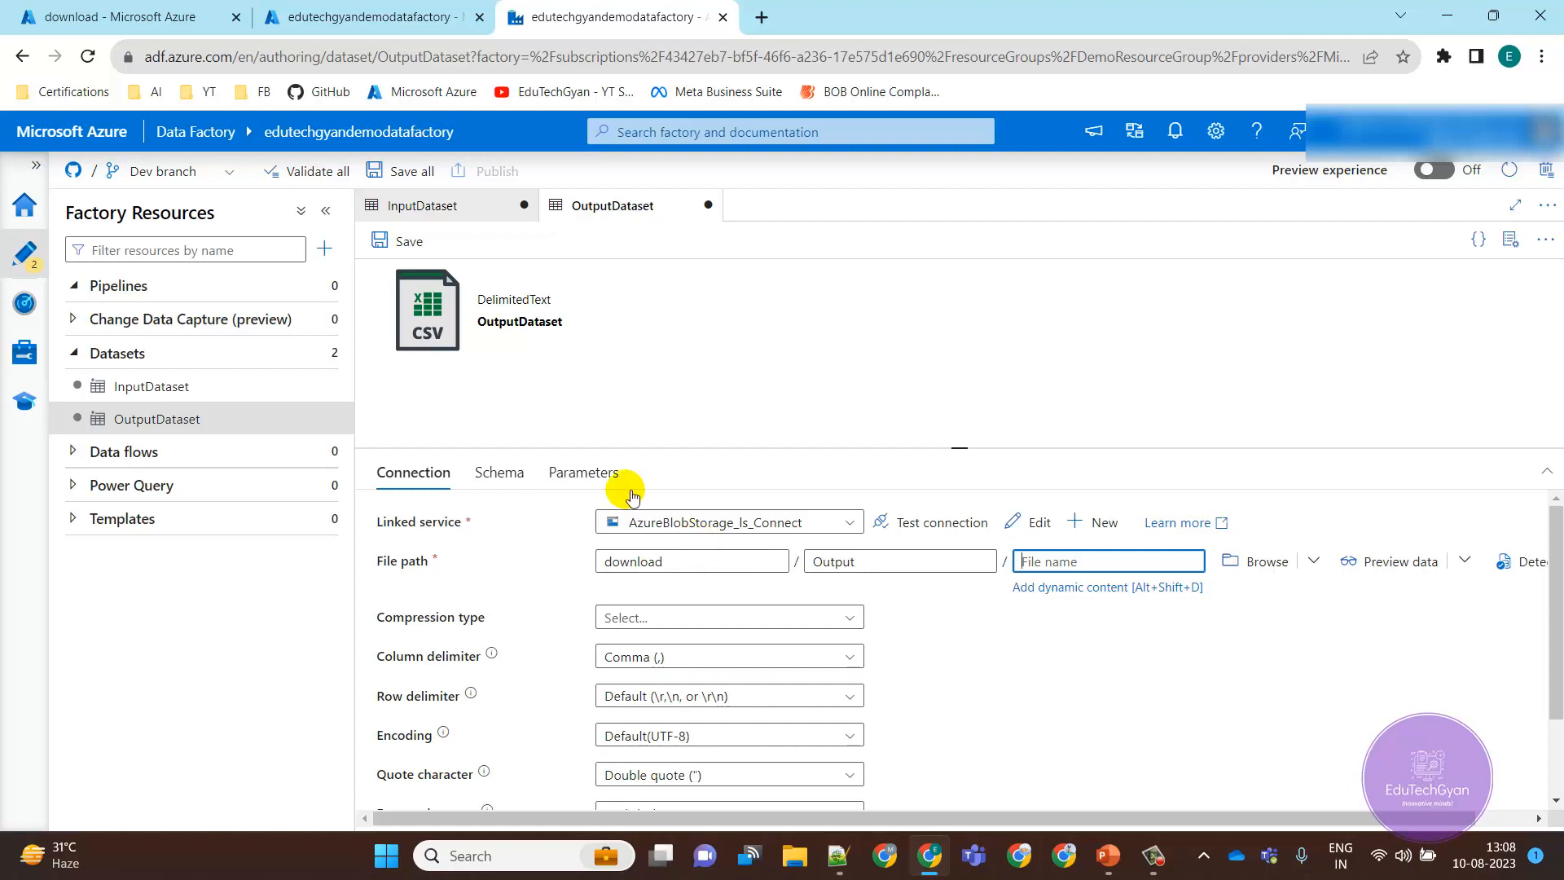
{"action": "left_click", "coordinate": [604, 471]}
{"action": "left_click", "coordinate": [419, 528]}
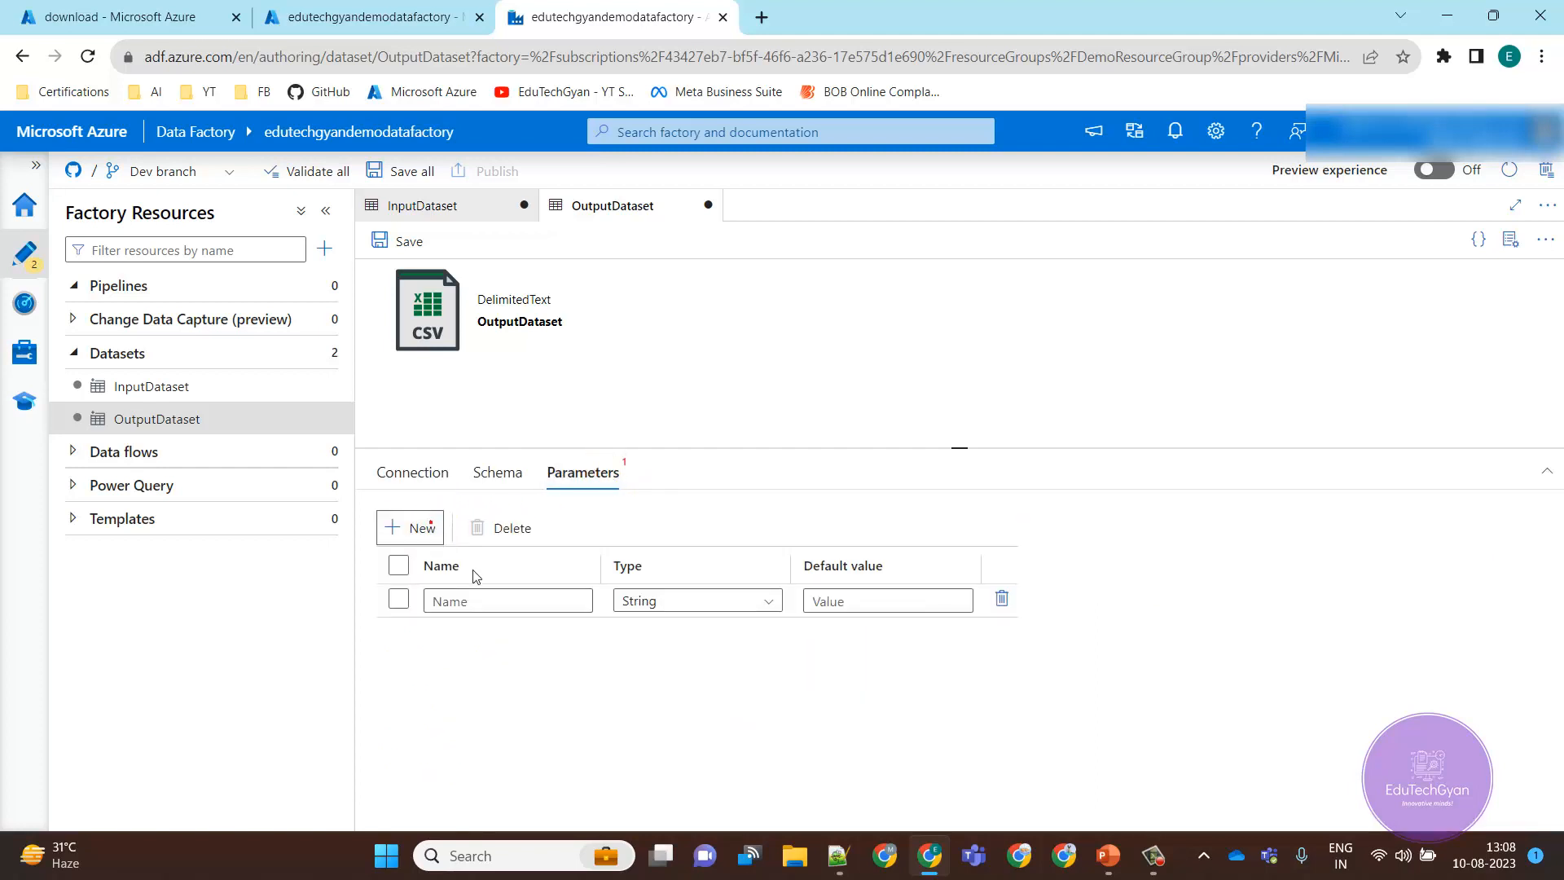
{"action": "left_click", "coordinate": [483, 602]}
{"action": "type", "text": "ds"}
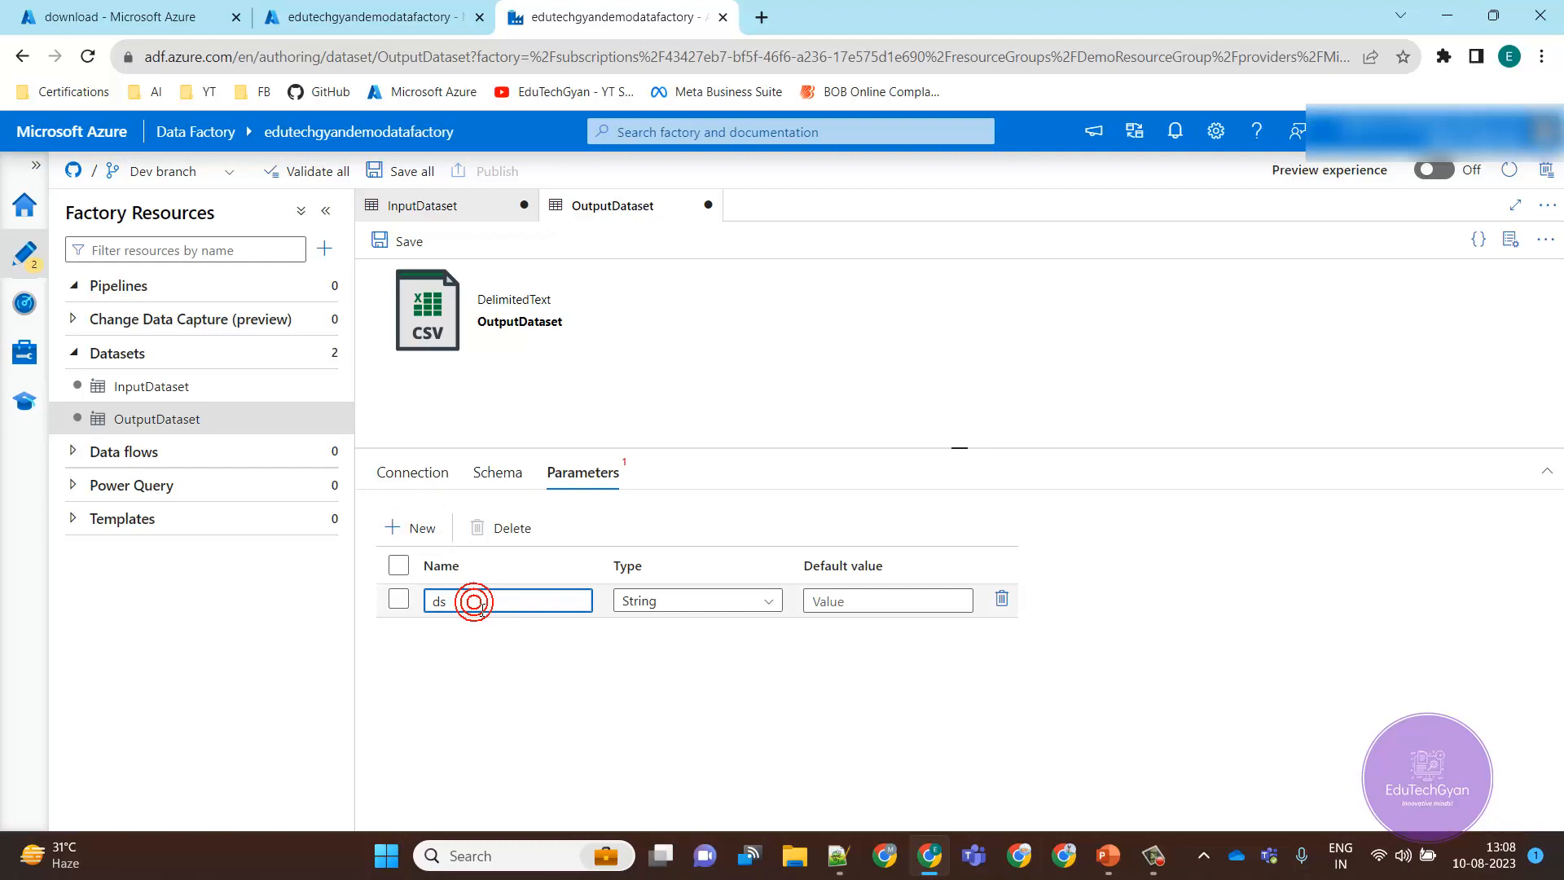
{"action": "type", "text": "_output_FileName"}
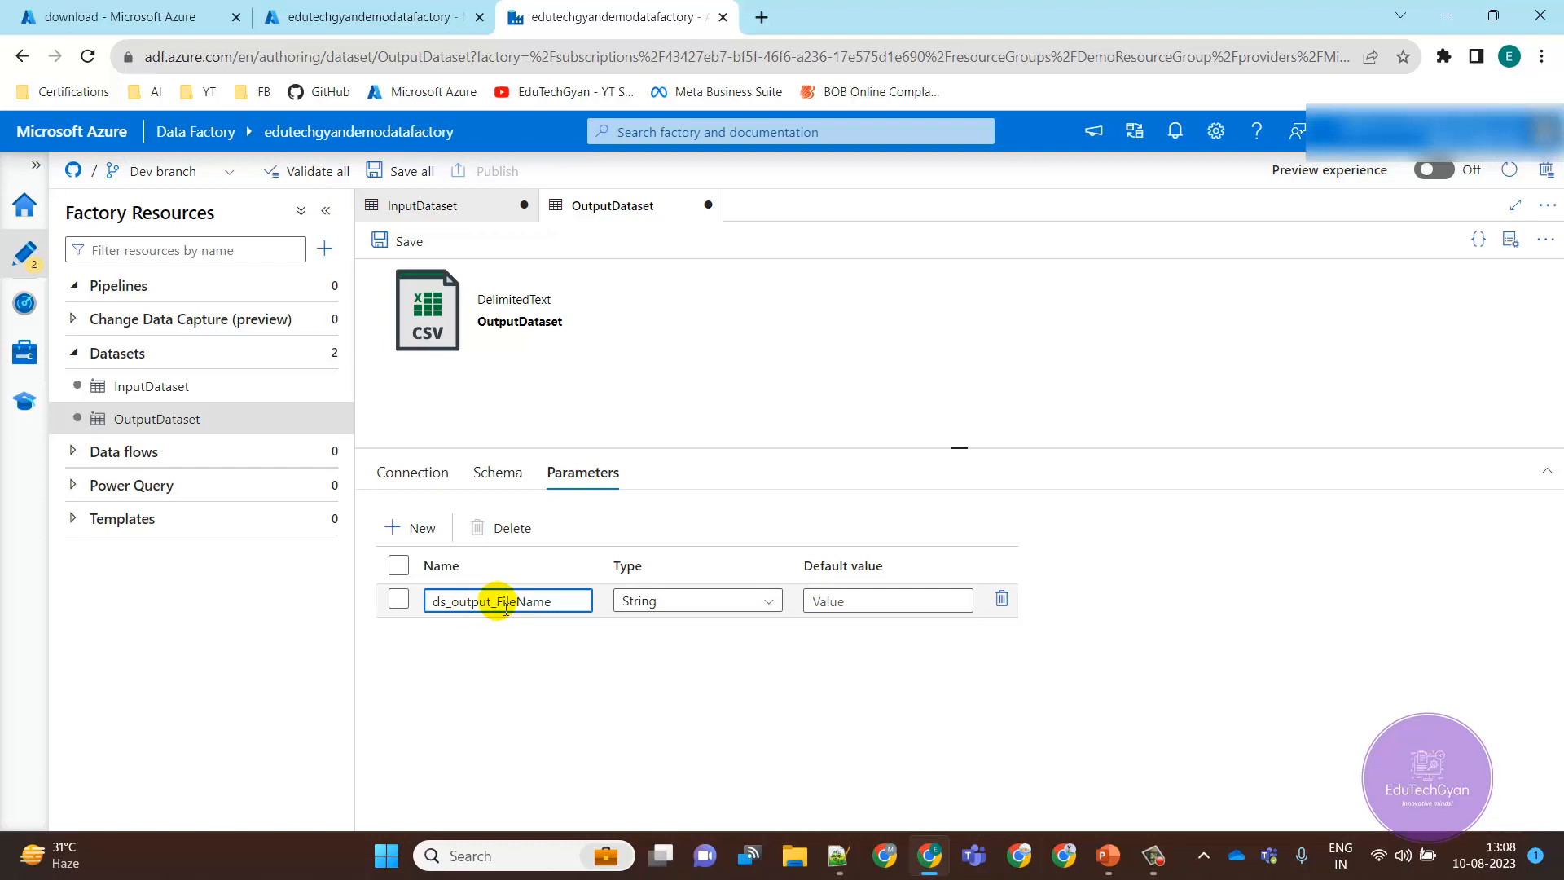
{"action": "left_click", "coordinate": [505, 608]}
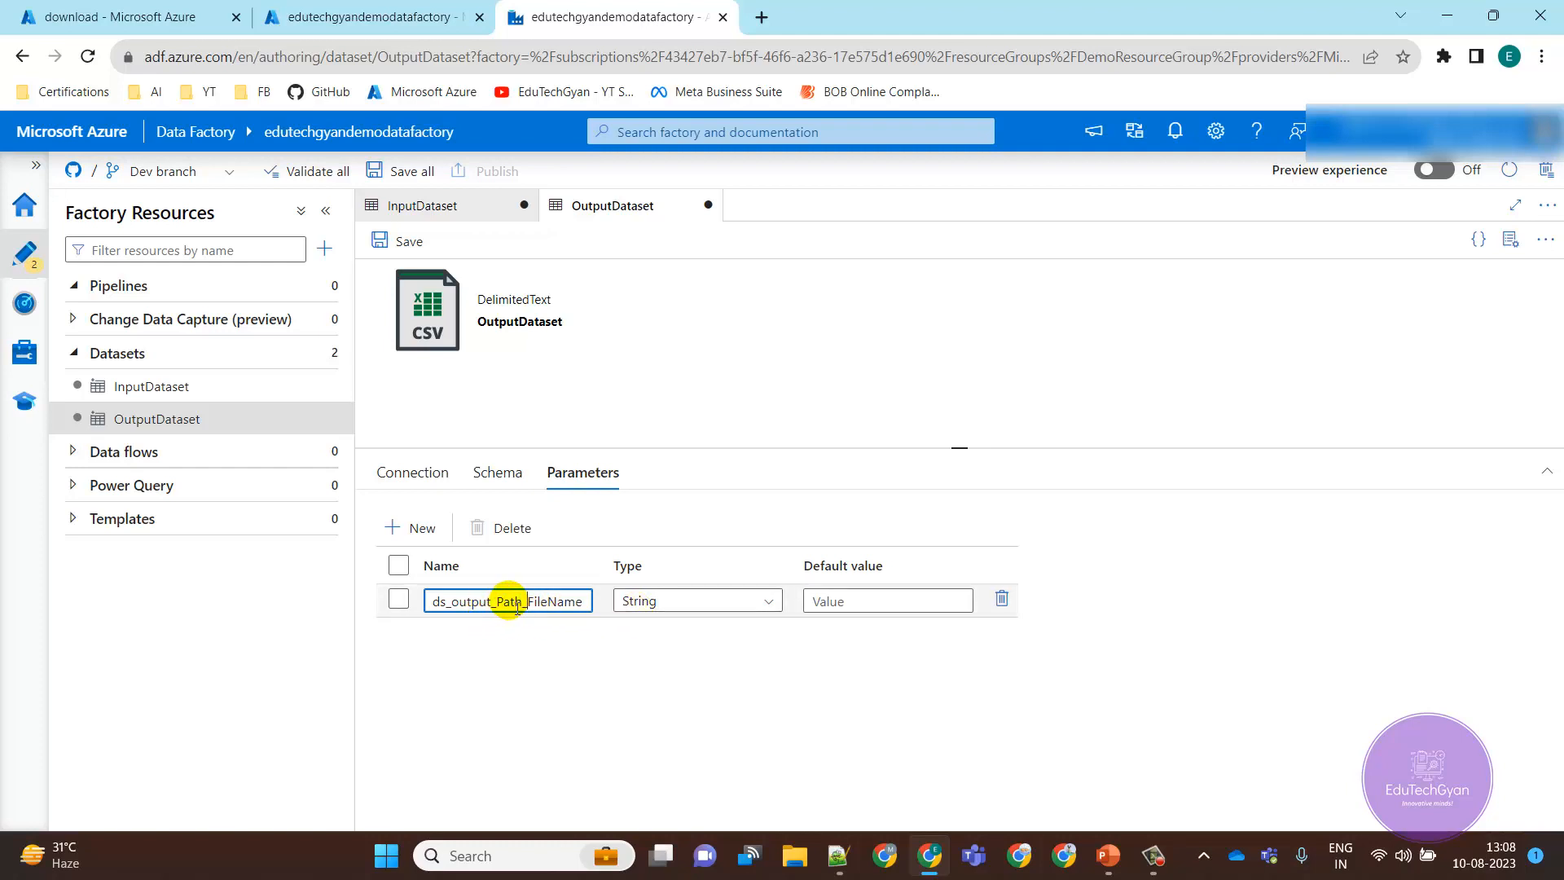
{"action": "left_click", "coordinate": [612, 683]}
{"action": "left_click", "coordinate": [426, 474]}
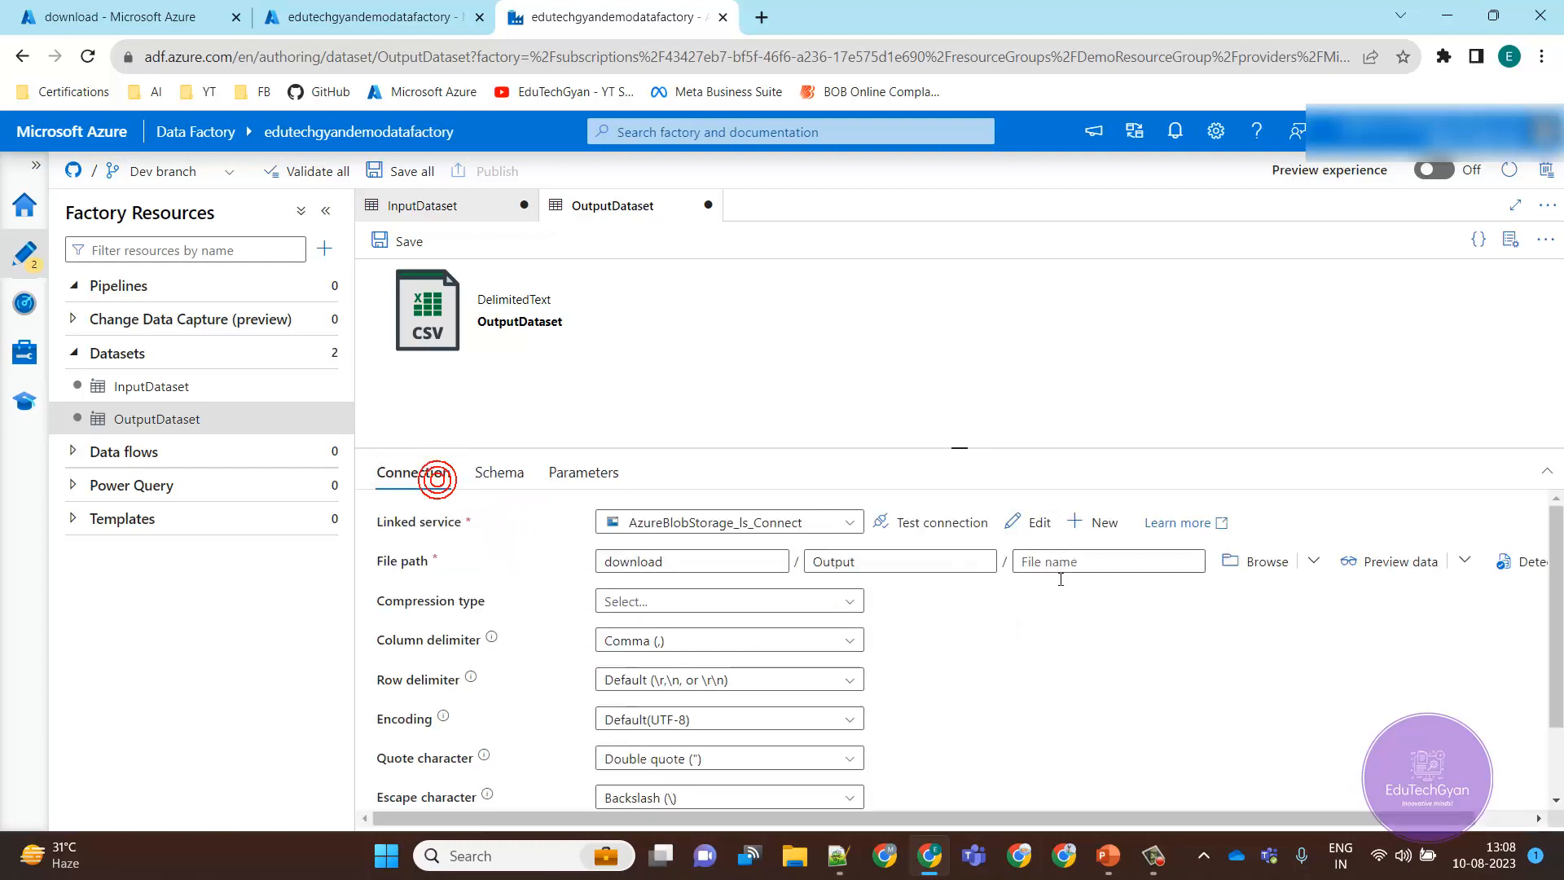
{"action": "left_click", "coordinate": [1072, 564]}
{"action": "left_click", "coordinate": [1108, 587]}
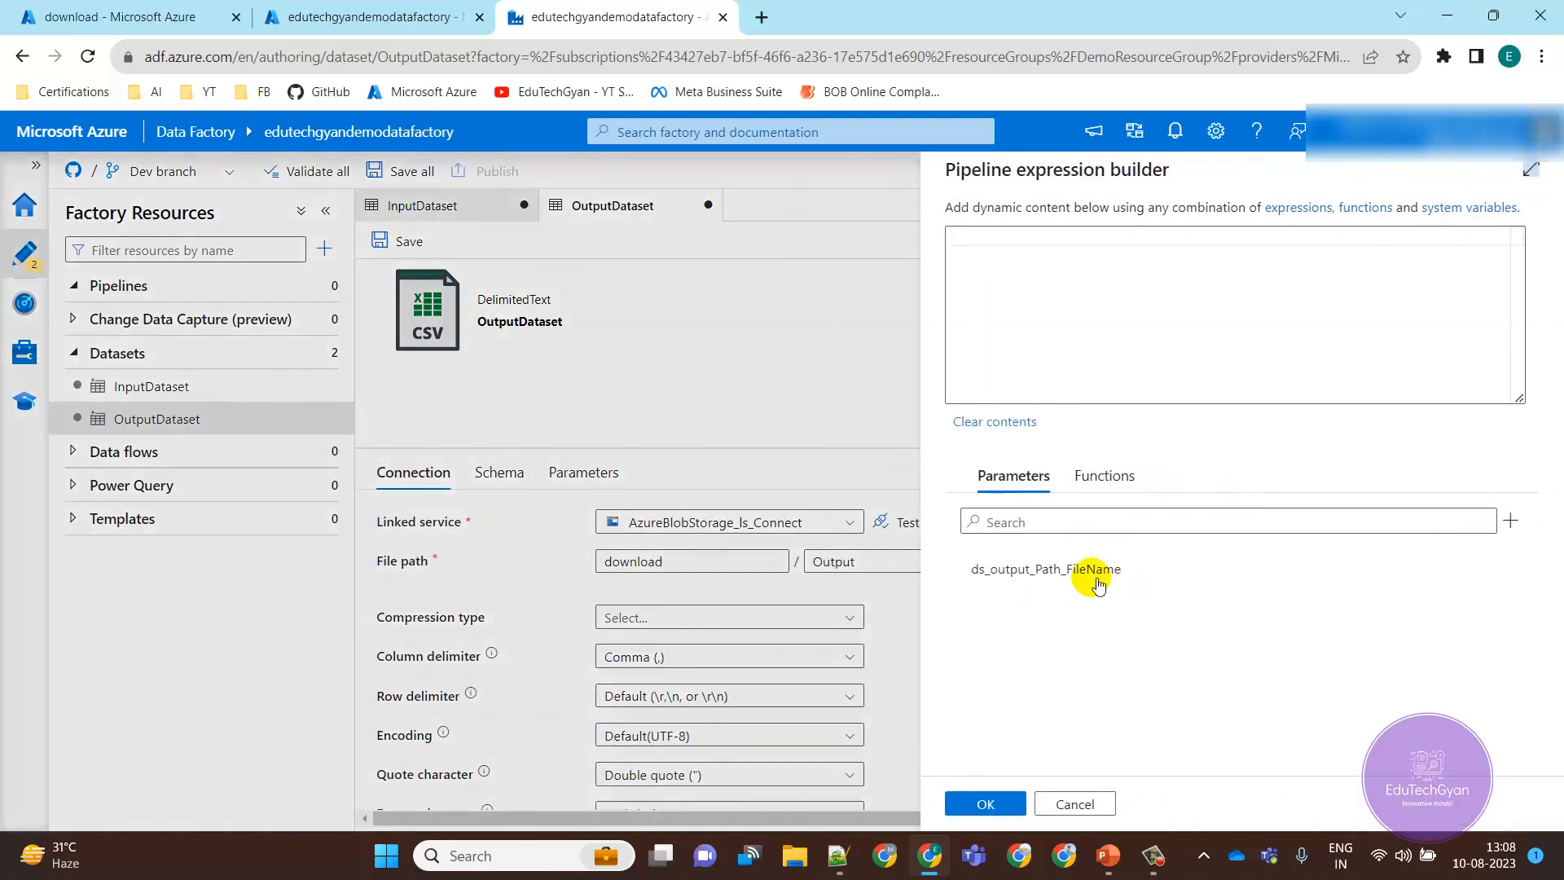
{"action": "left_click", "coordinate": [1047, 585]}
{"action": "left_click", "coordinate": [1007, 804]}
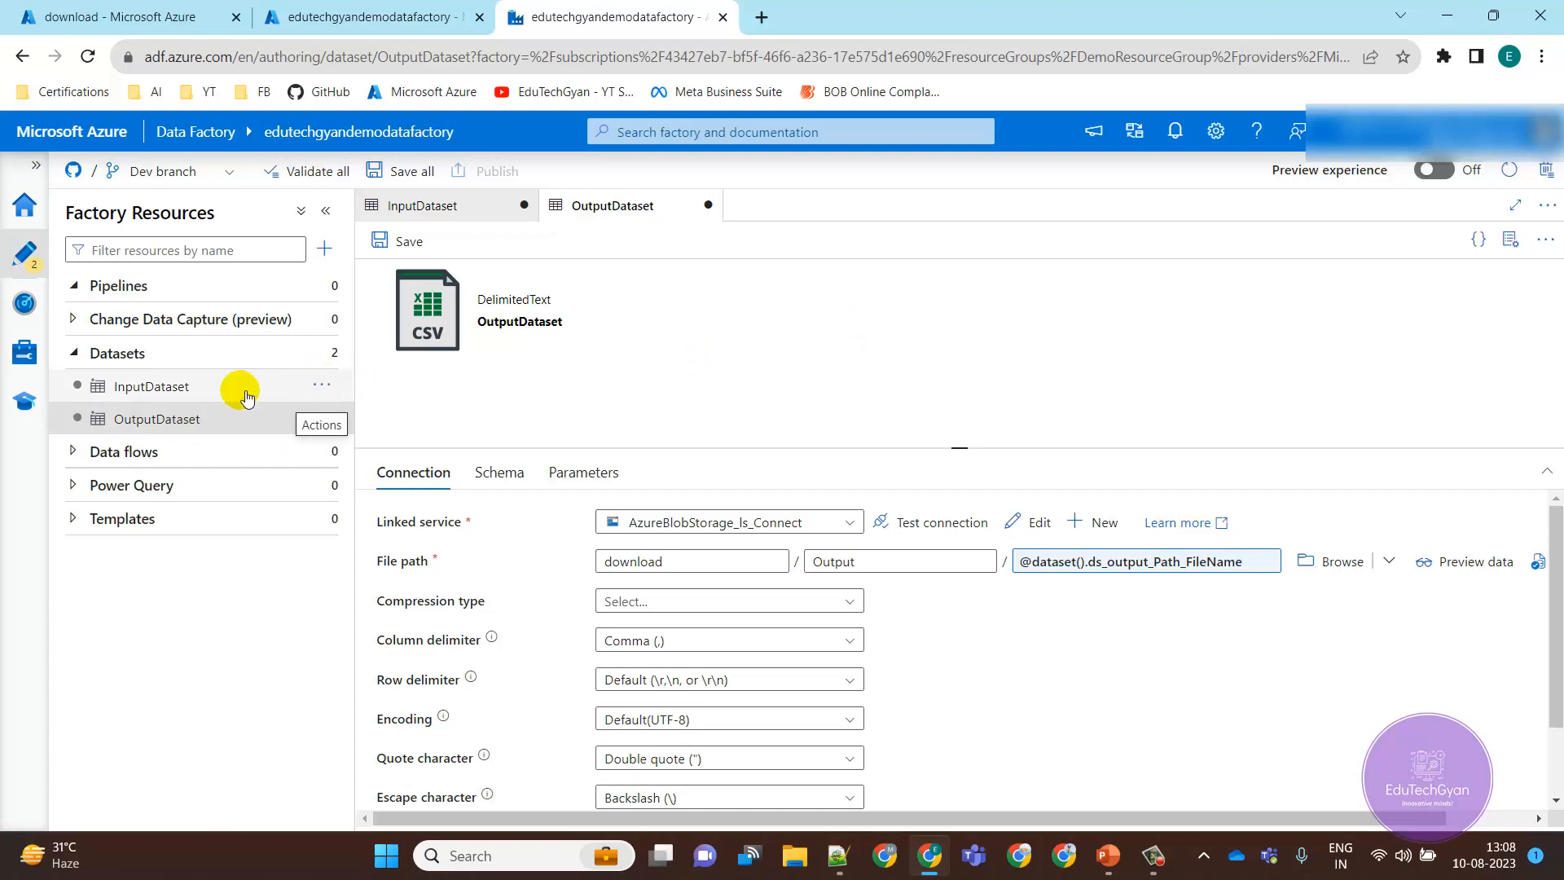
- Start a third dataset with Azure Blob Storage as the data store and DelimitedText as the format
{"action": "left_click", "coordinate": [326, 386]}
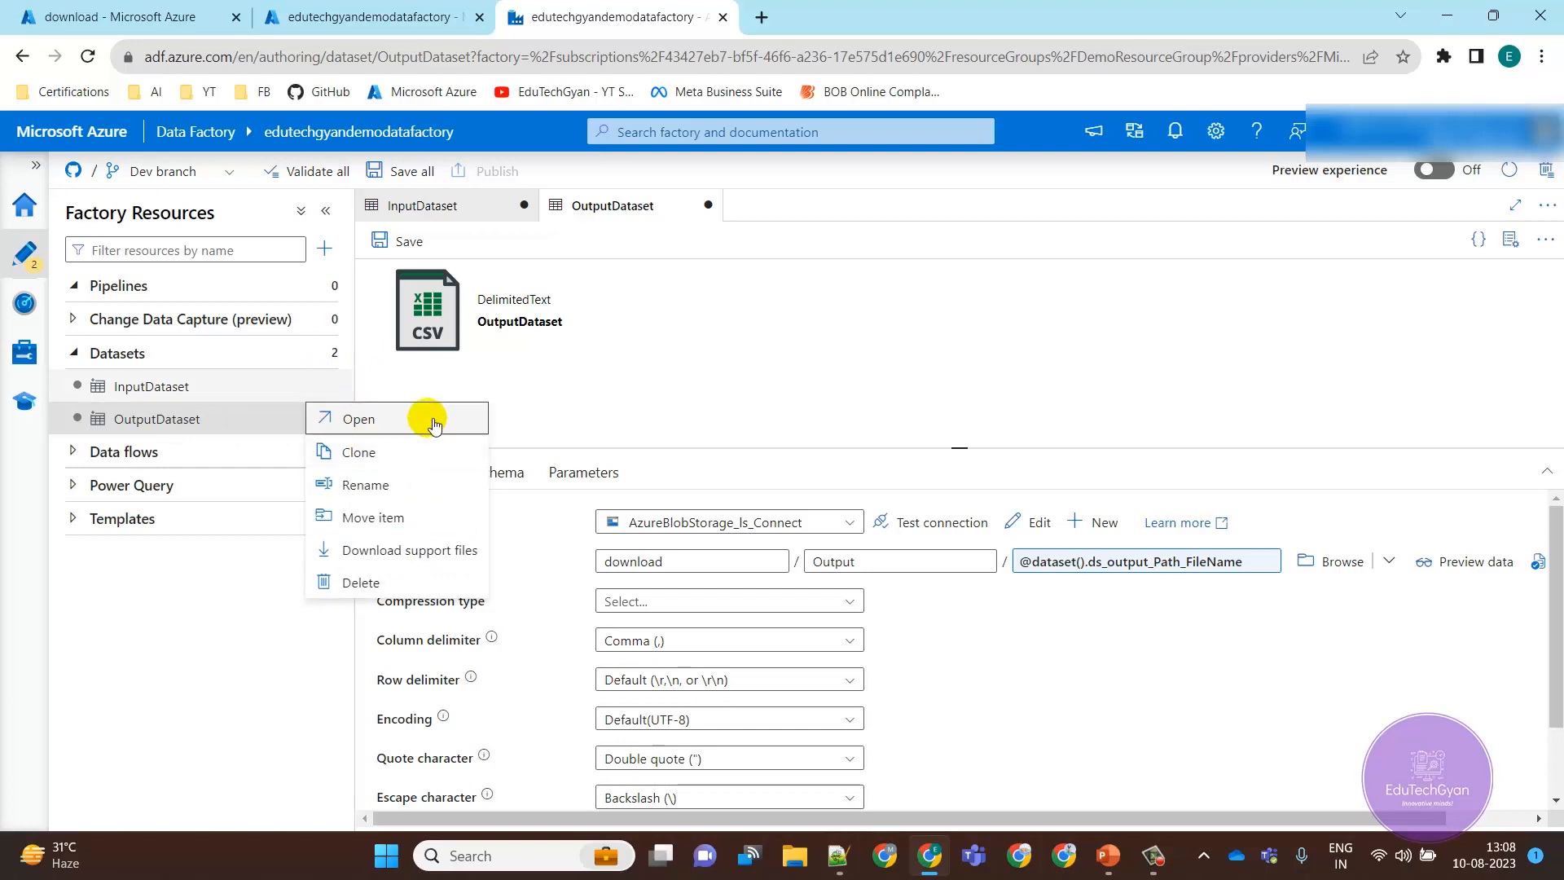
{"action": "left_click", "coordinate": [659, 390]}
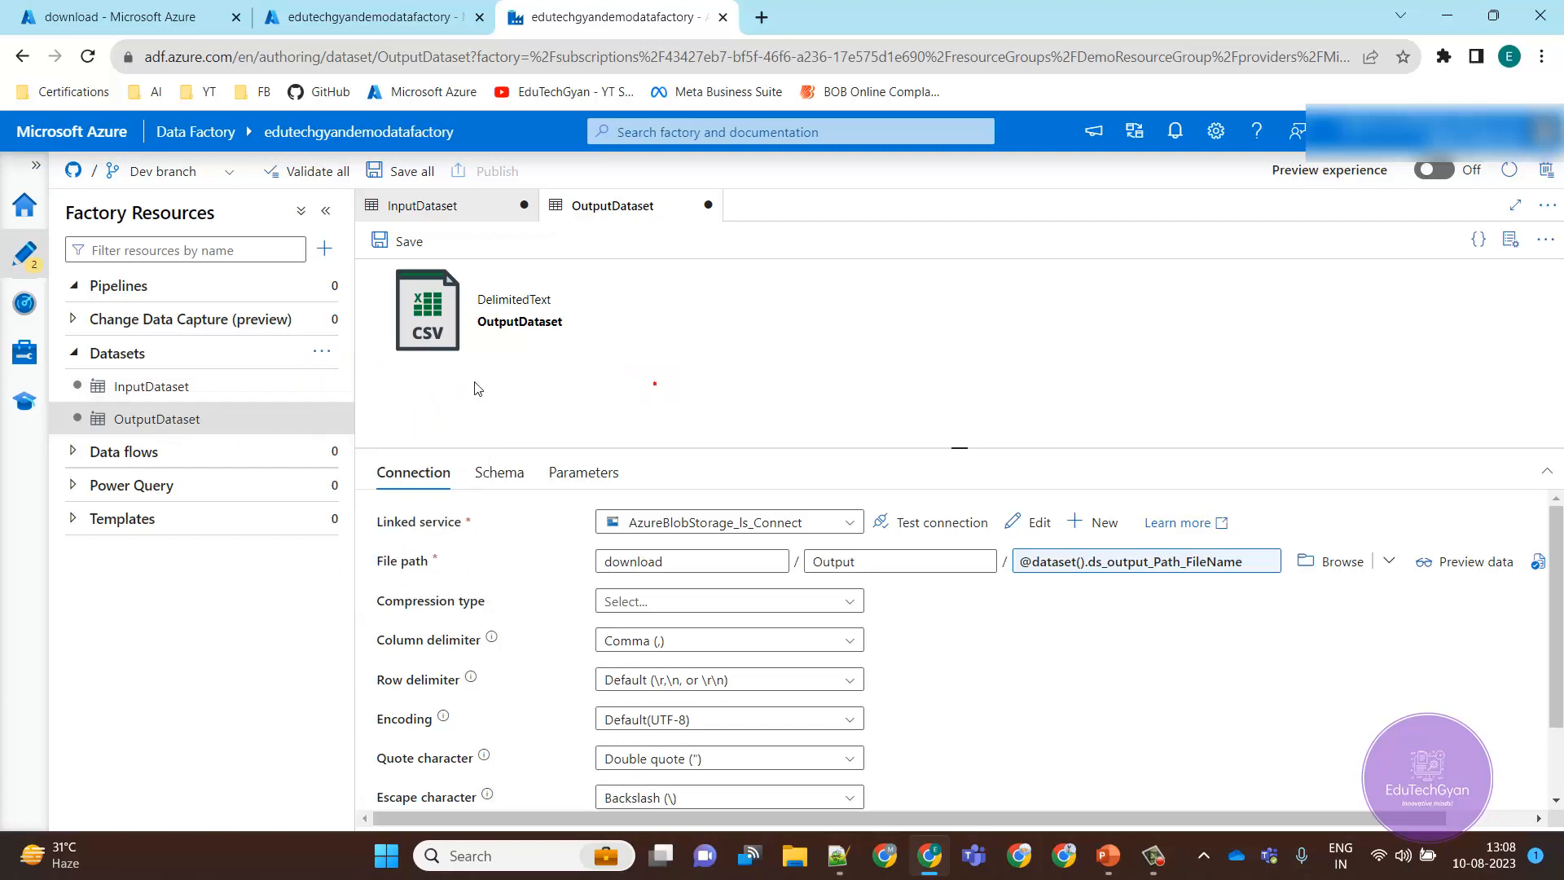
{"action": "left_click", "coordinate": [322, 351]}
{"action": "left_click", "coordinate": [363, 384]}
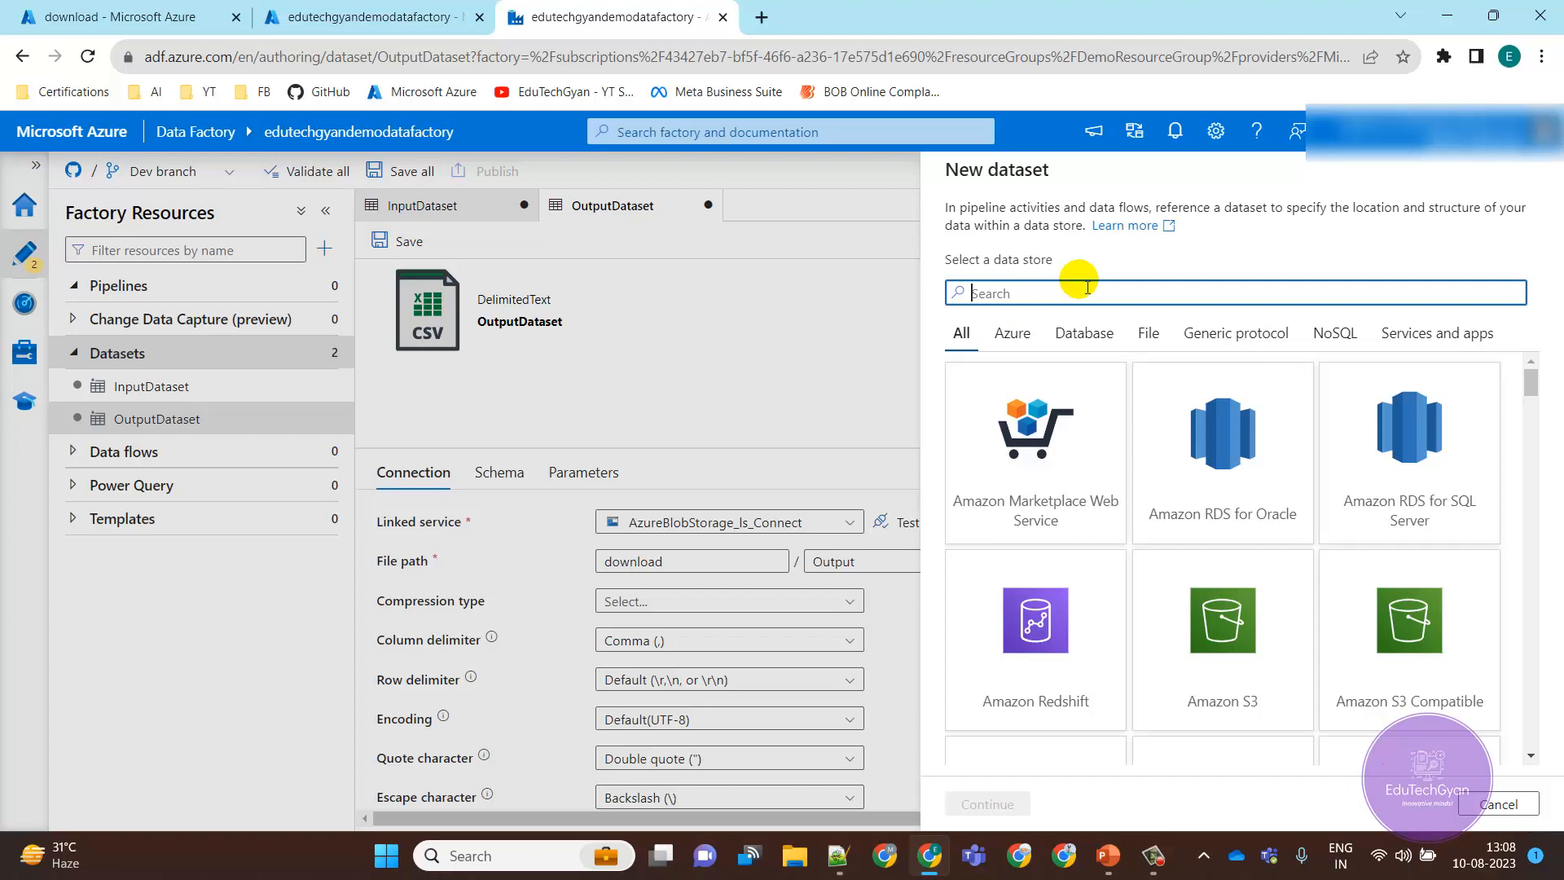
{"action": "type", "text": "blo"}
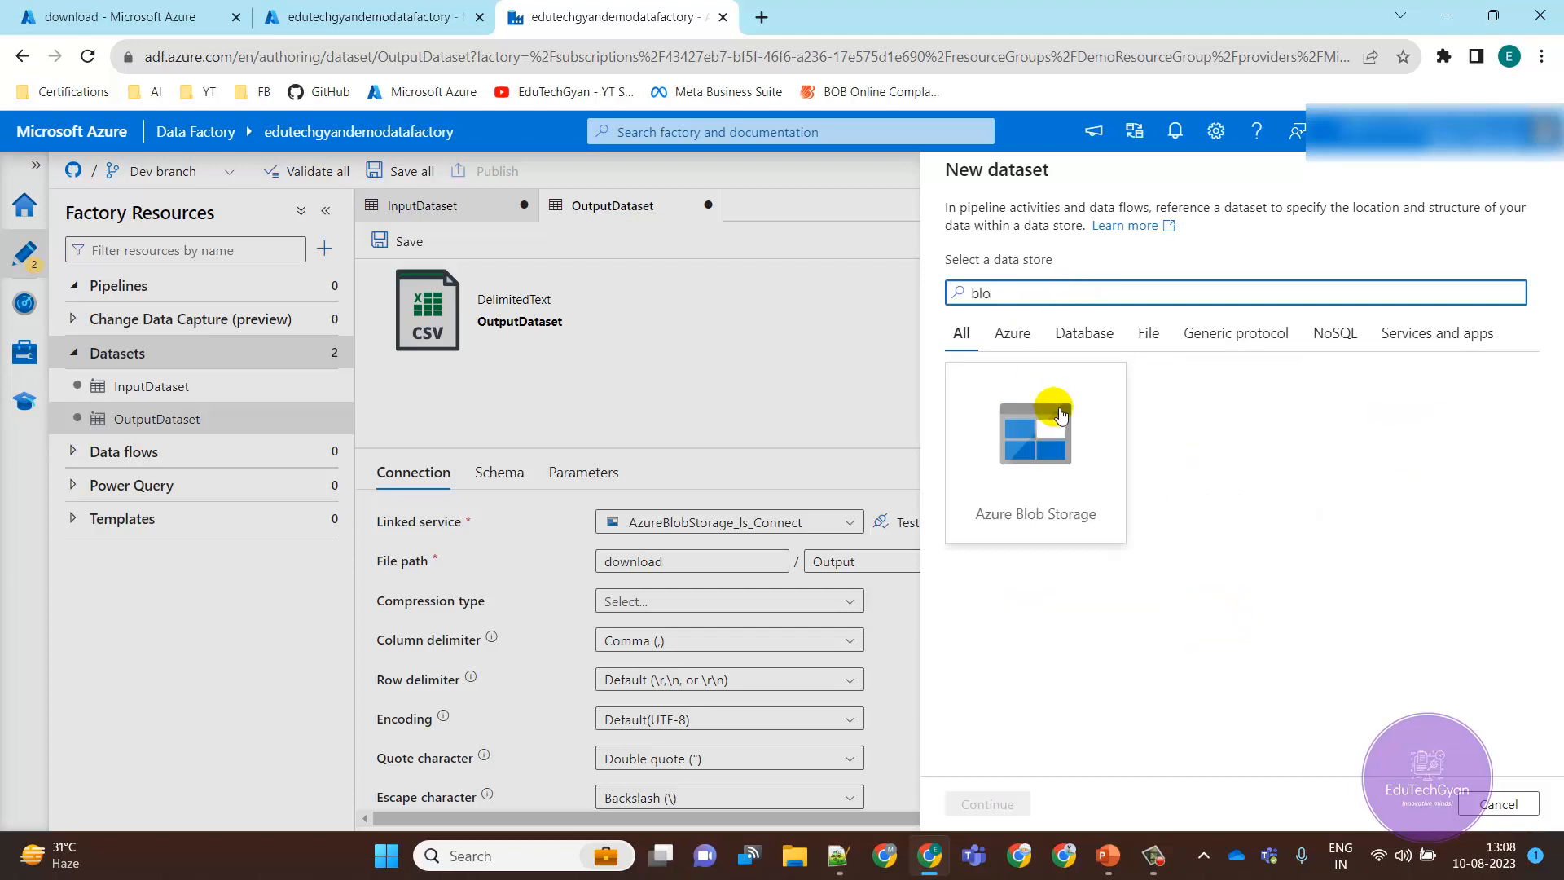
{"action": "left_click", "coordinate": [1053, 445]}
{"action": "left_click", "coordinate": [1011, 795]}
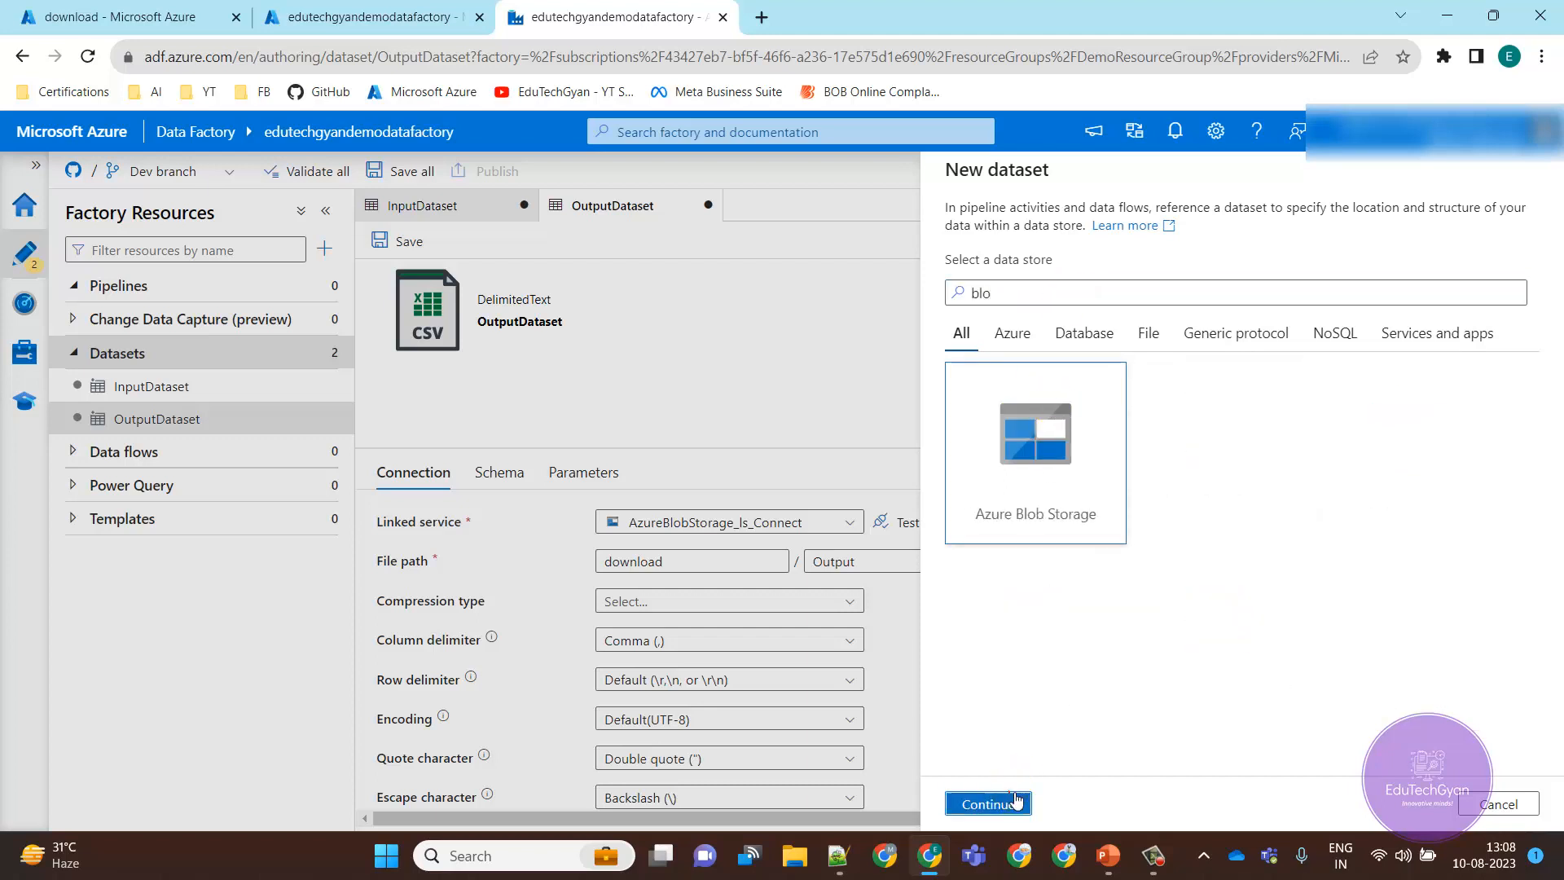
{"action": "left_click", "coordinate": [1400, 326]}
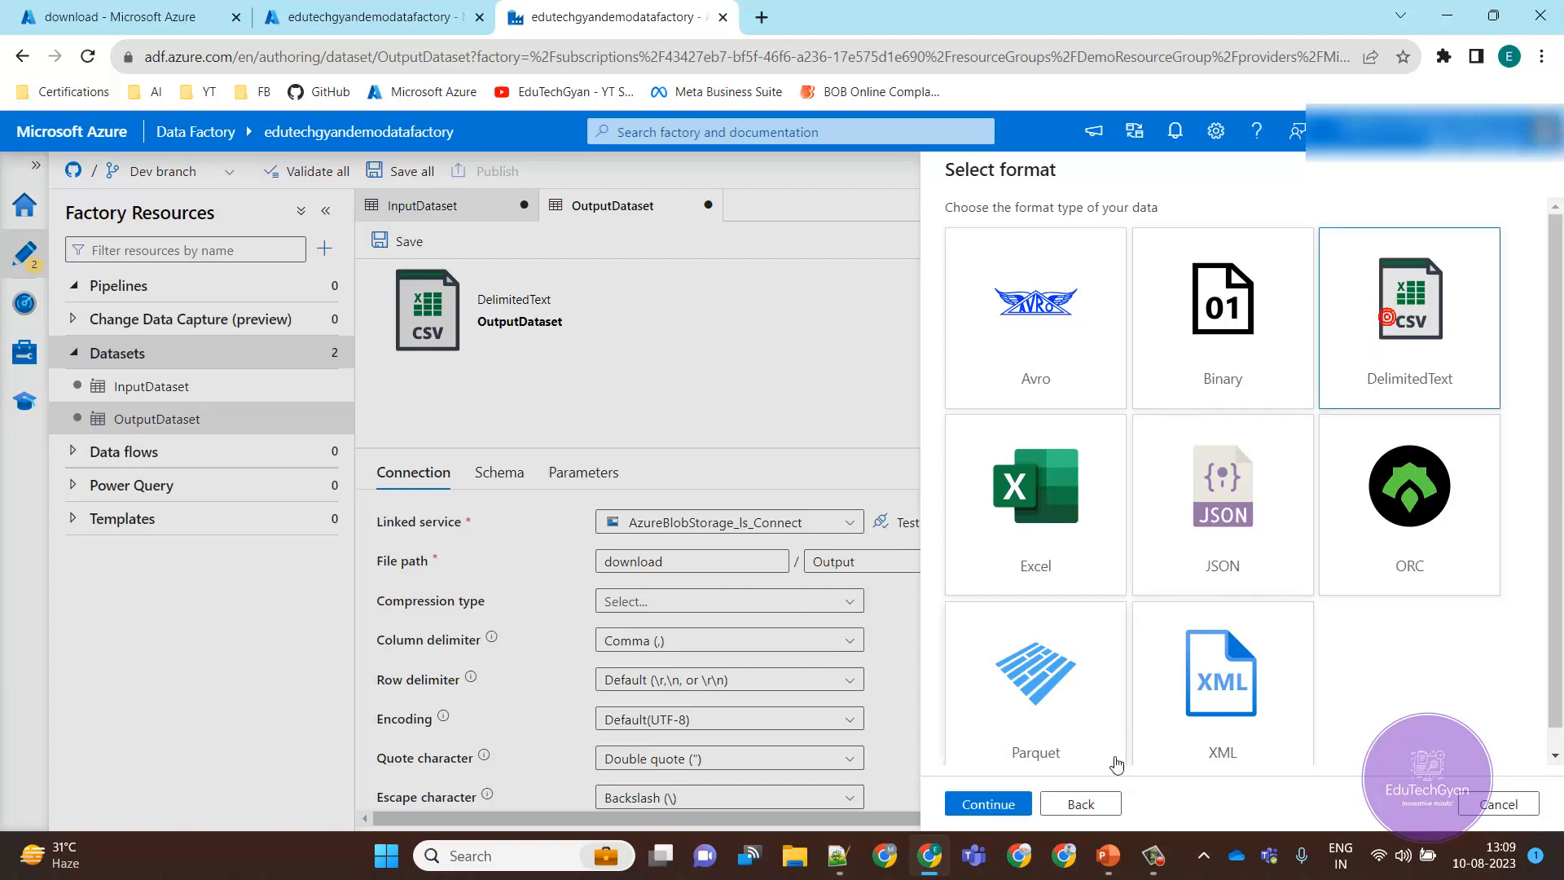
{"action": "left_click", "coordinate": [988, 804]}
- Name the third dataset InputDatasetFileList, assign it the AzureBlobStorage_ls_Connect linked service and create it
{"action": "left_click", "coordinate": [1083, 235]}
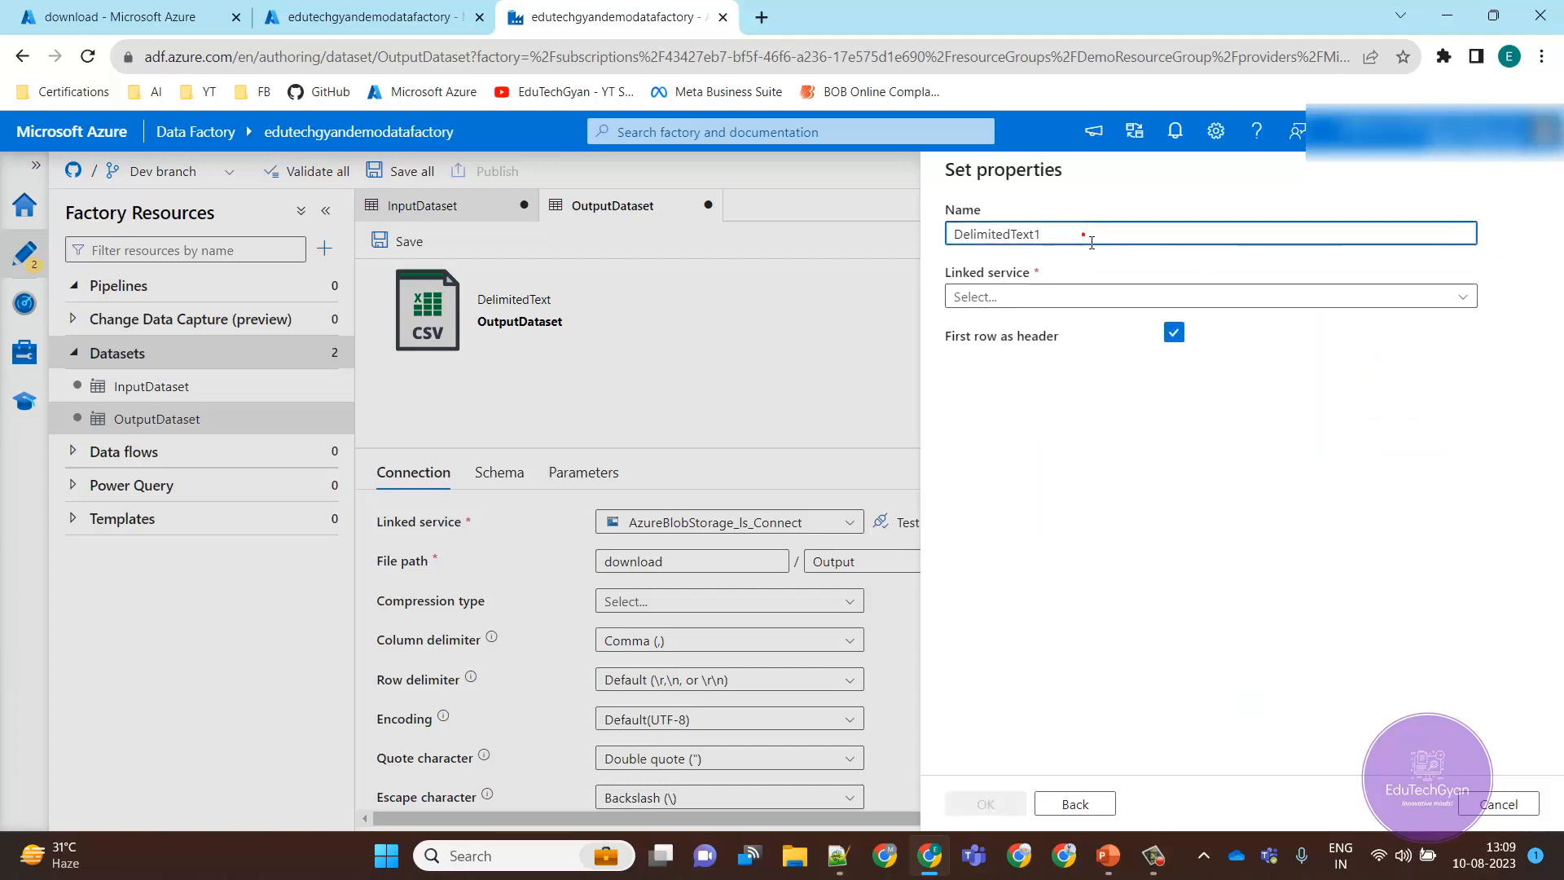
{"action": "double_click", "coordinate": [1084, 235]}
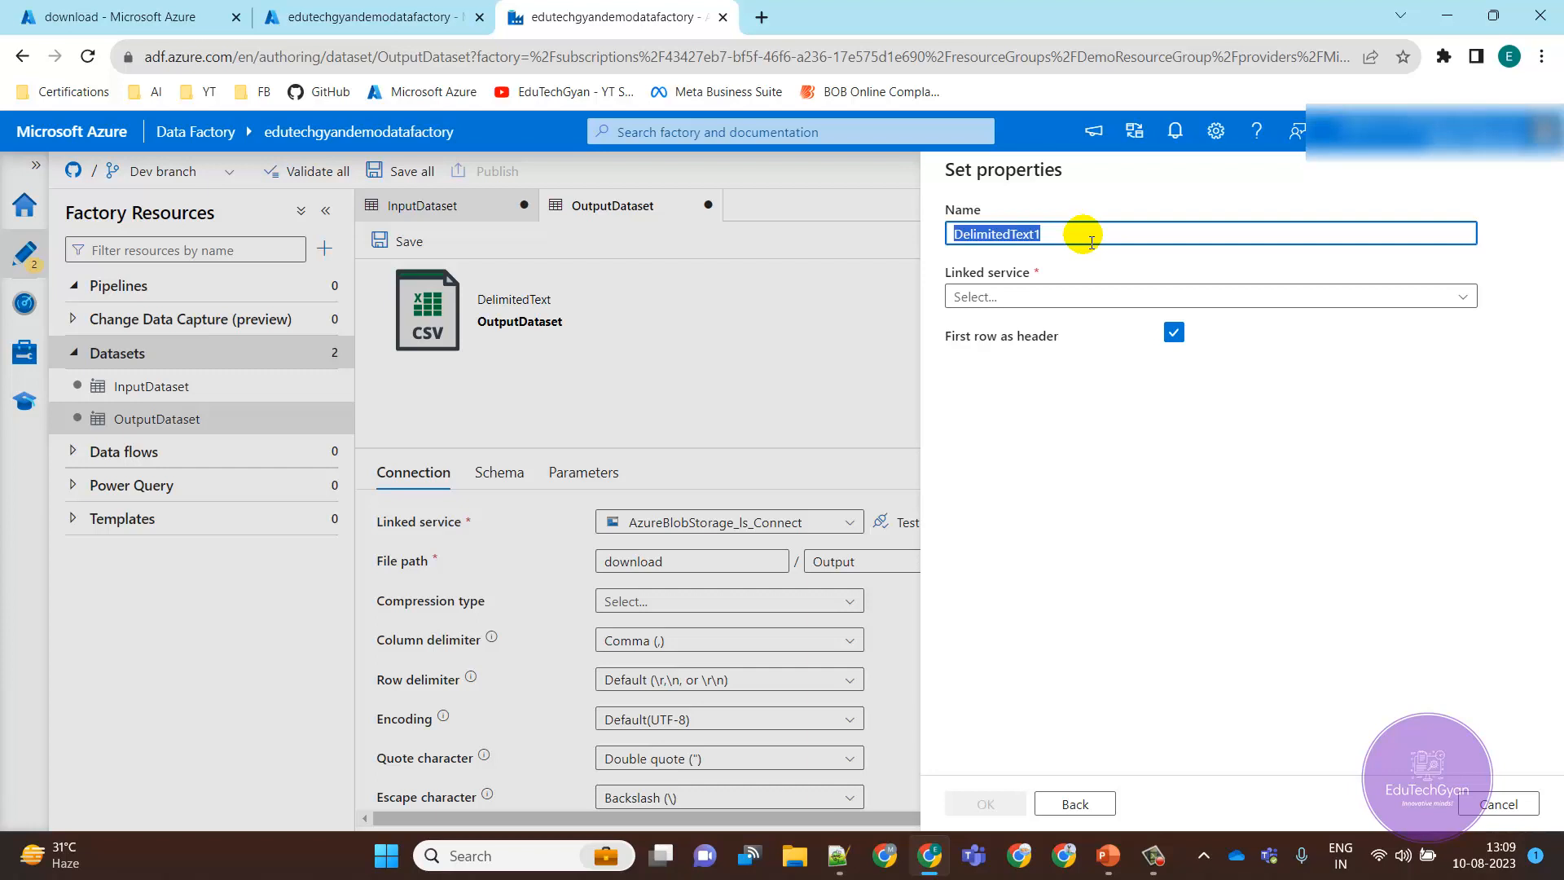
{"action": "type", "text": "In"}
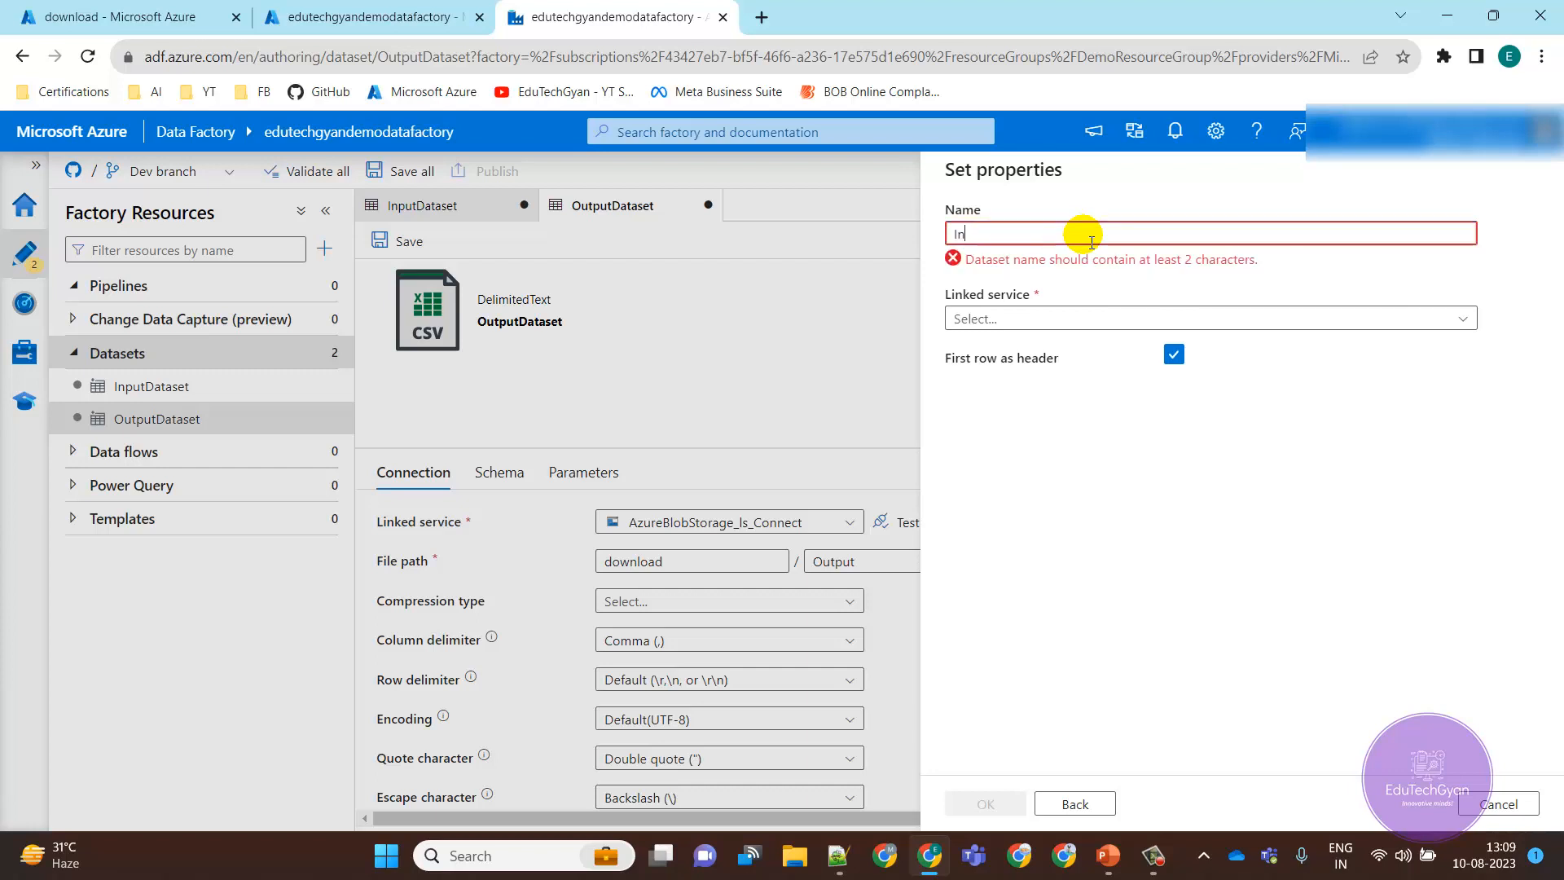
{"action": "type", "text": "putDatasetList"}
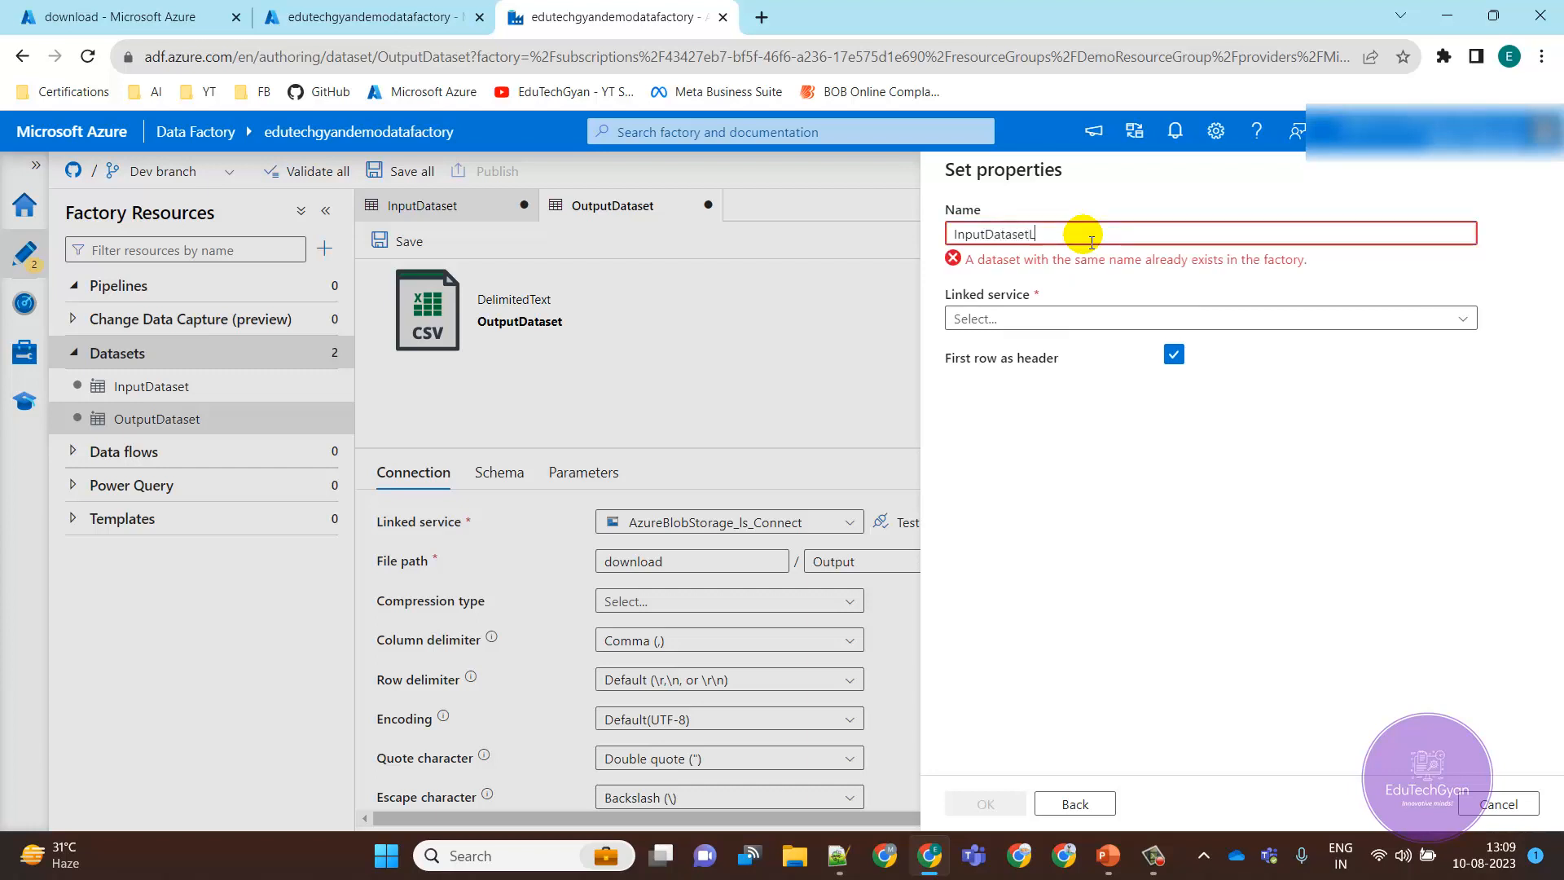
{"action": "left_click", "coordinate": [1118, 295]}
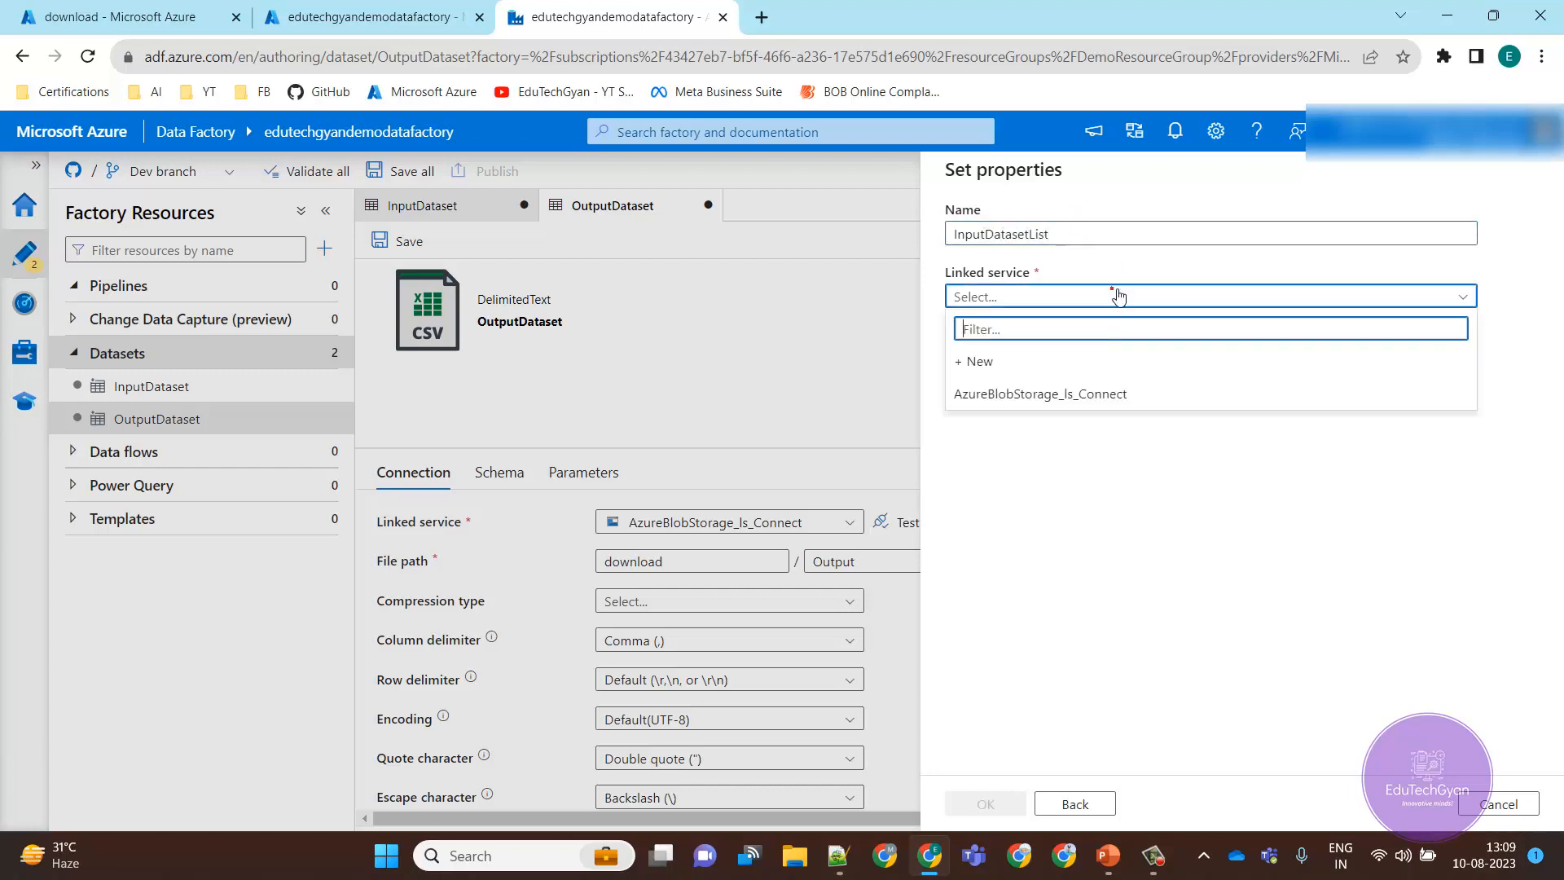
{"action": "left_click", "coordinate": [1033, 238]}
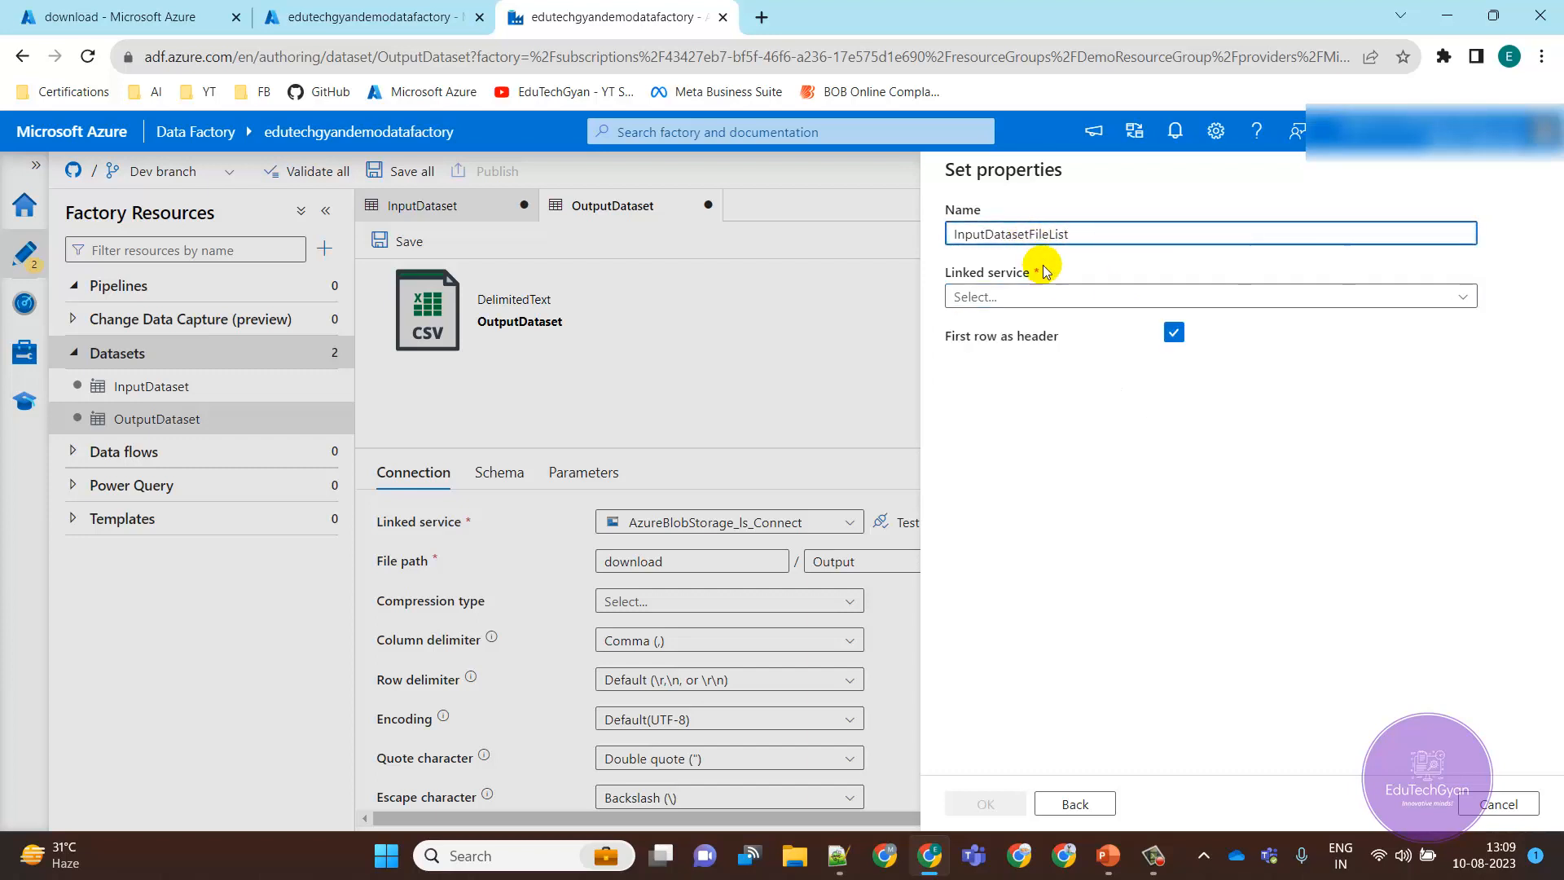
{"action": "left_click", "coordinate": [1045, 297]}
{"action": "left_click", "coordinate": [1035, 394]}
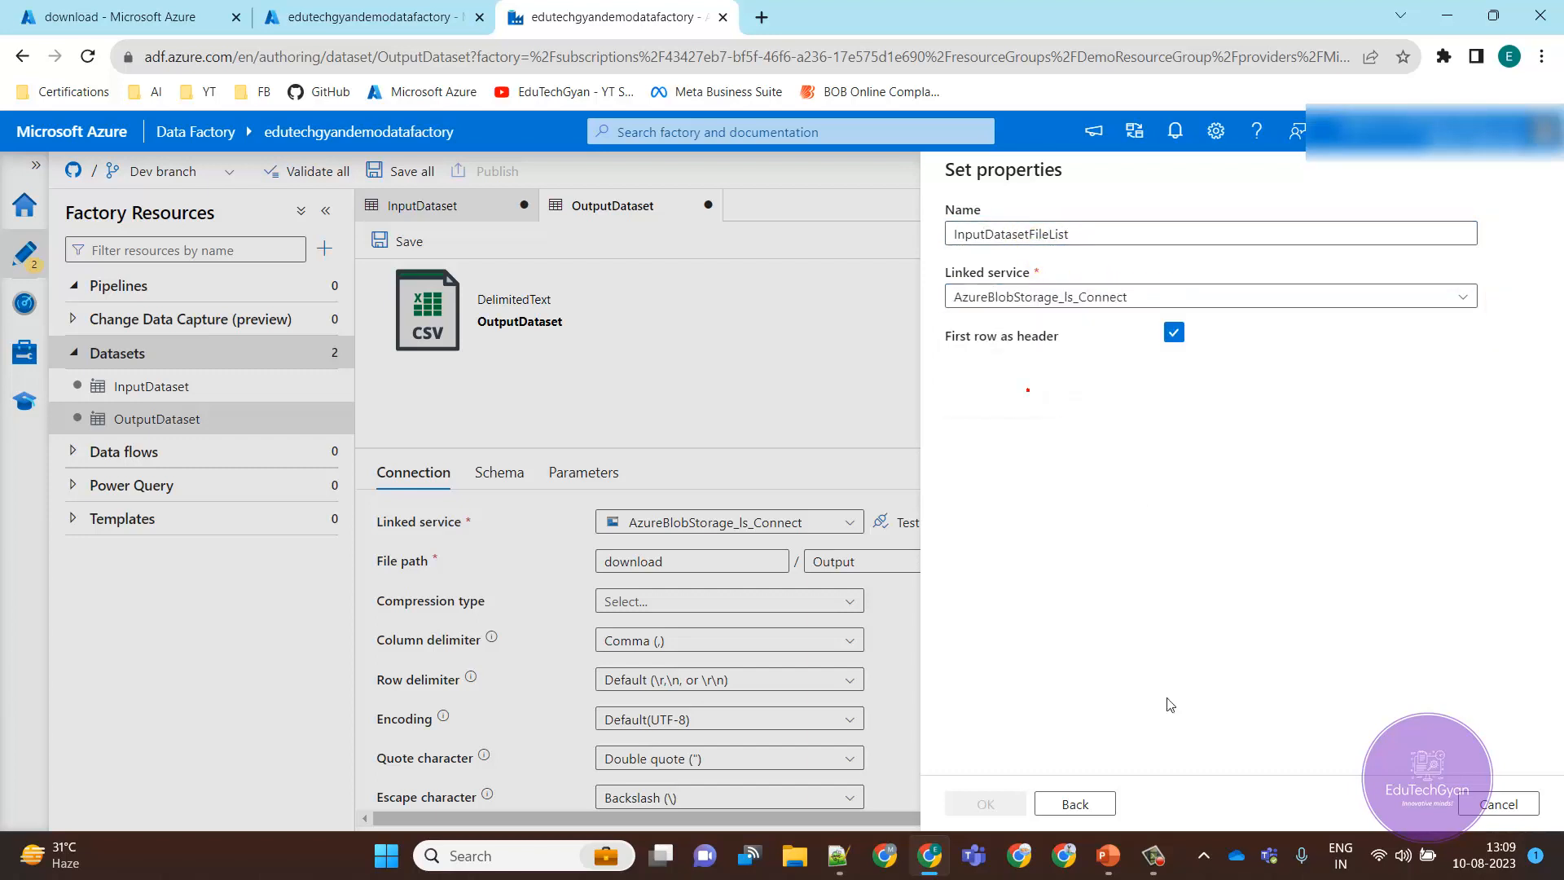
{"action": "left_click", "coordinate": [1006, 801]}
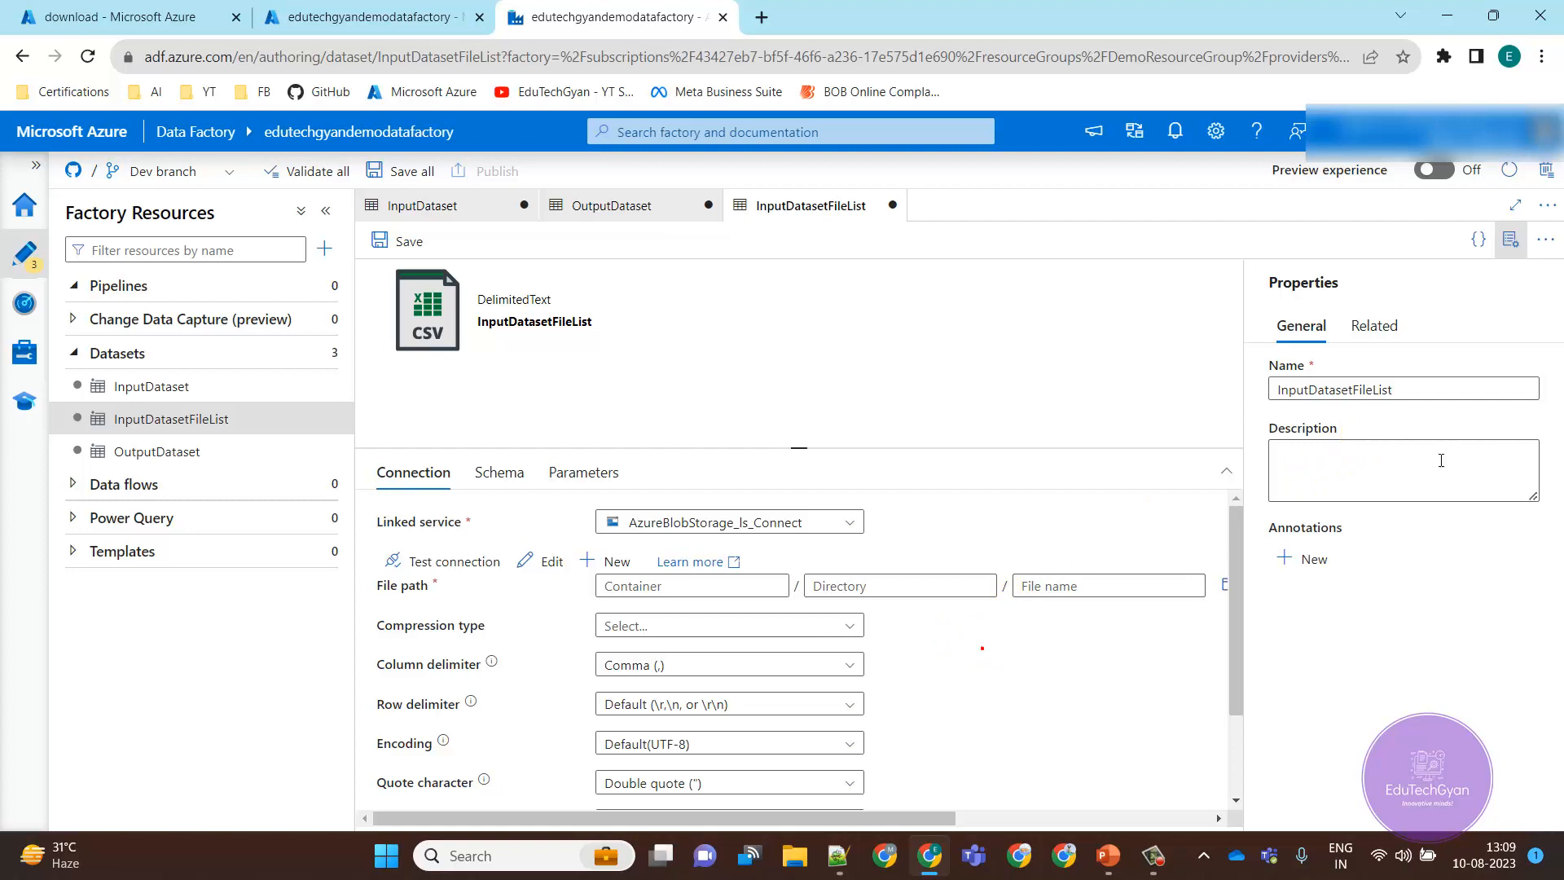
- Set InputDatasetFileList's file path to the Input folder of the download container, and save all datasets to the Dev branch
{"action": "left_click", "coordinate": [1512, 239]}
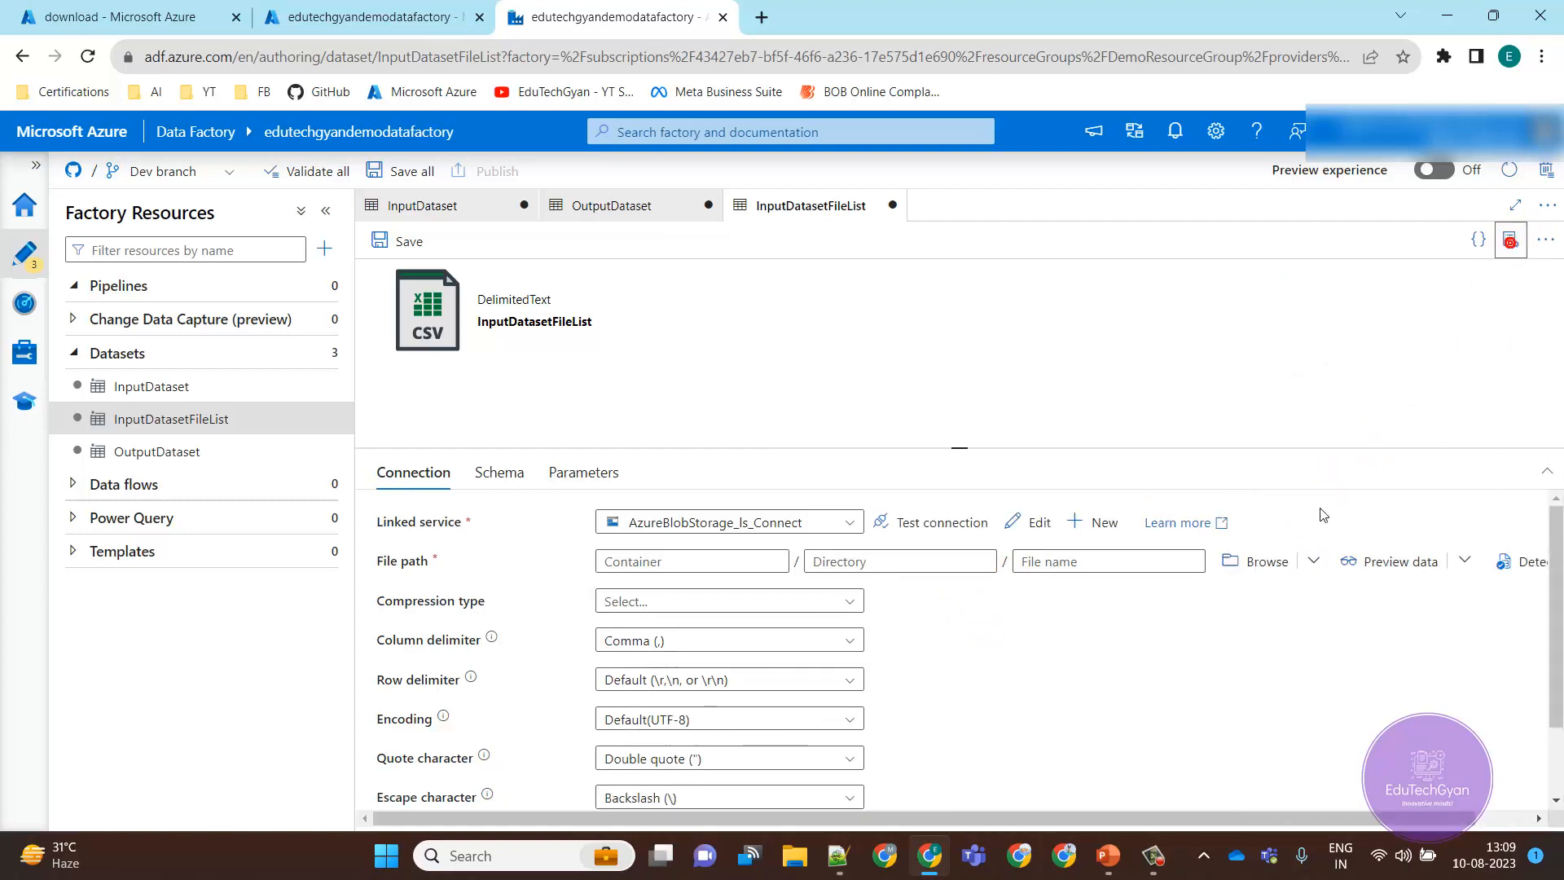
{"action": "left_click", "coordinate": [1258, 557]}
{"action": "left_click", "coordinate": [1045, 308]}
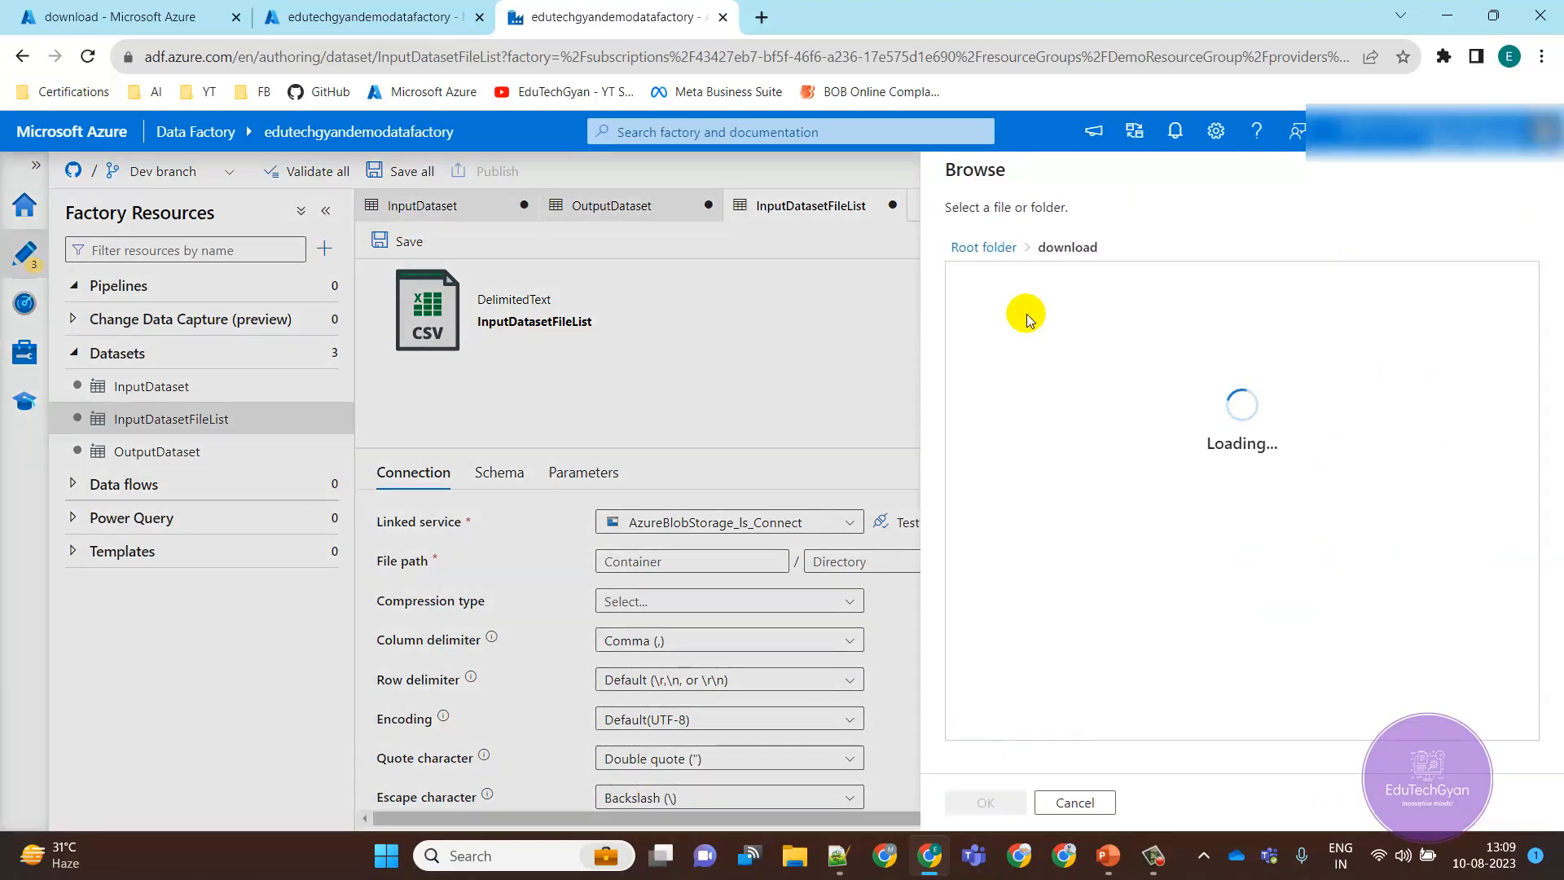
{"action": "left_click", "coordinate": [1007, 286]}
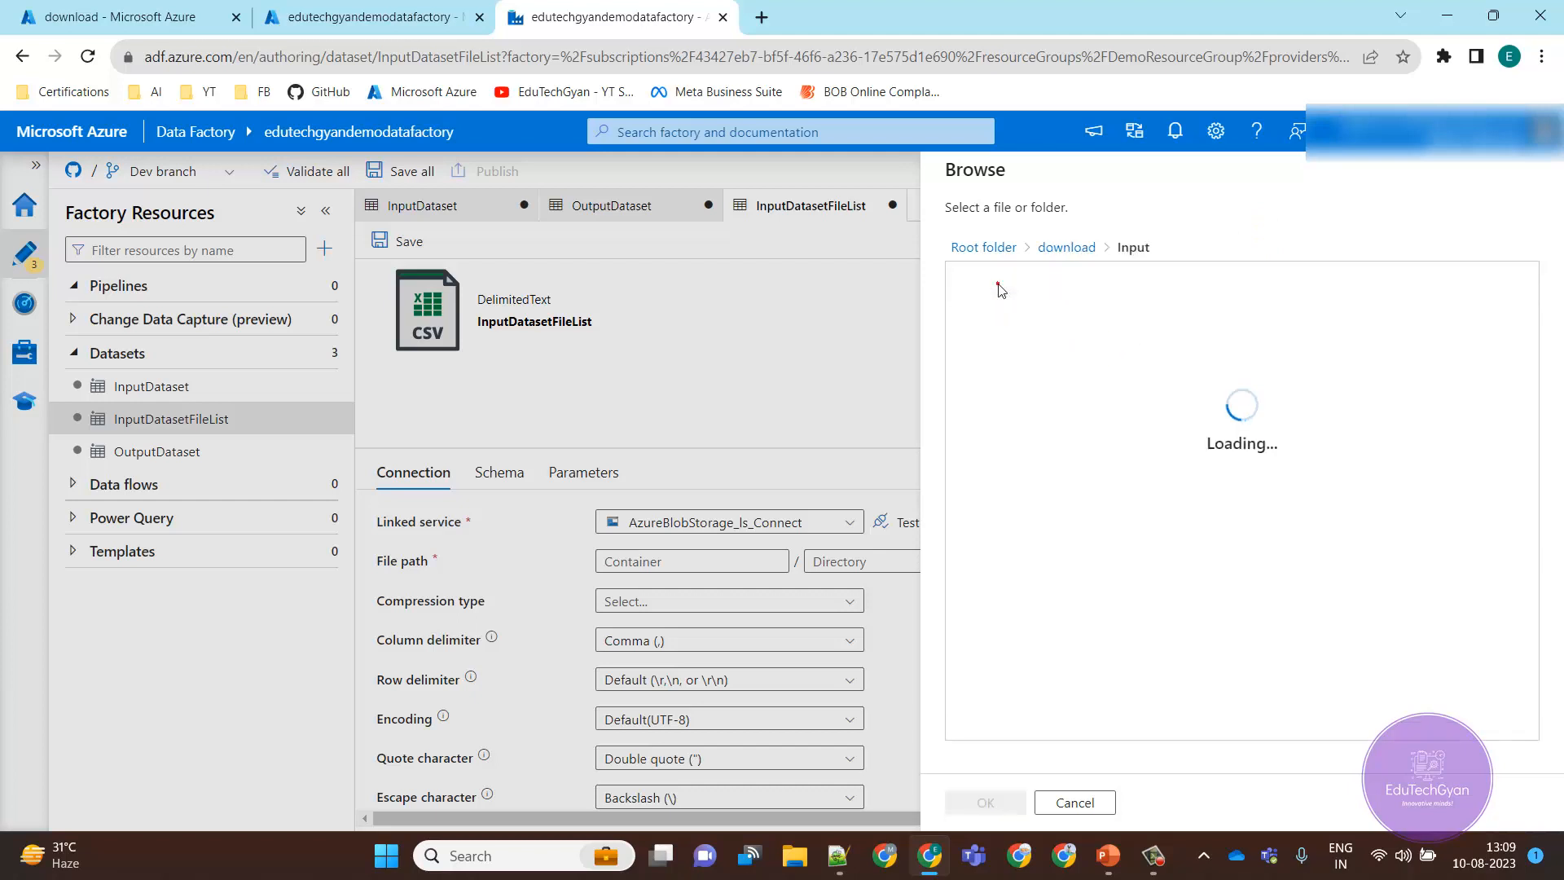
{"action": "left_click", "coordinate": [987, 802]}
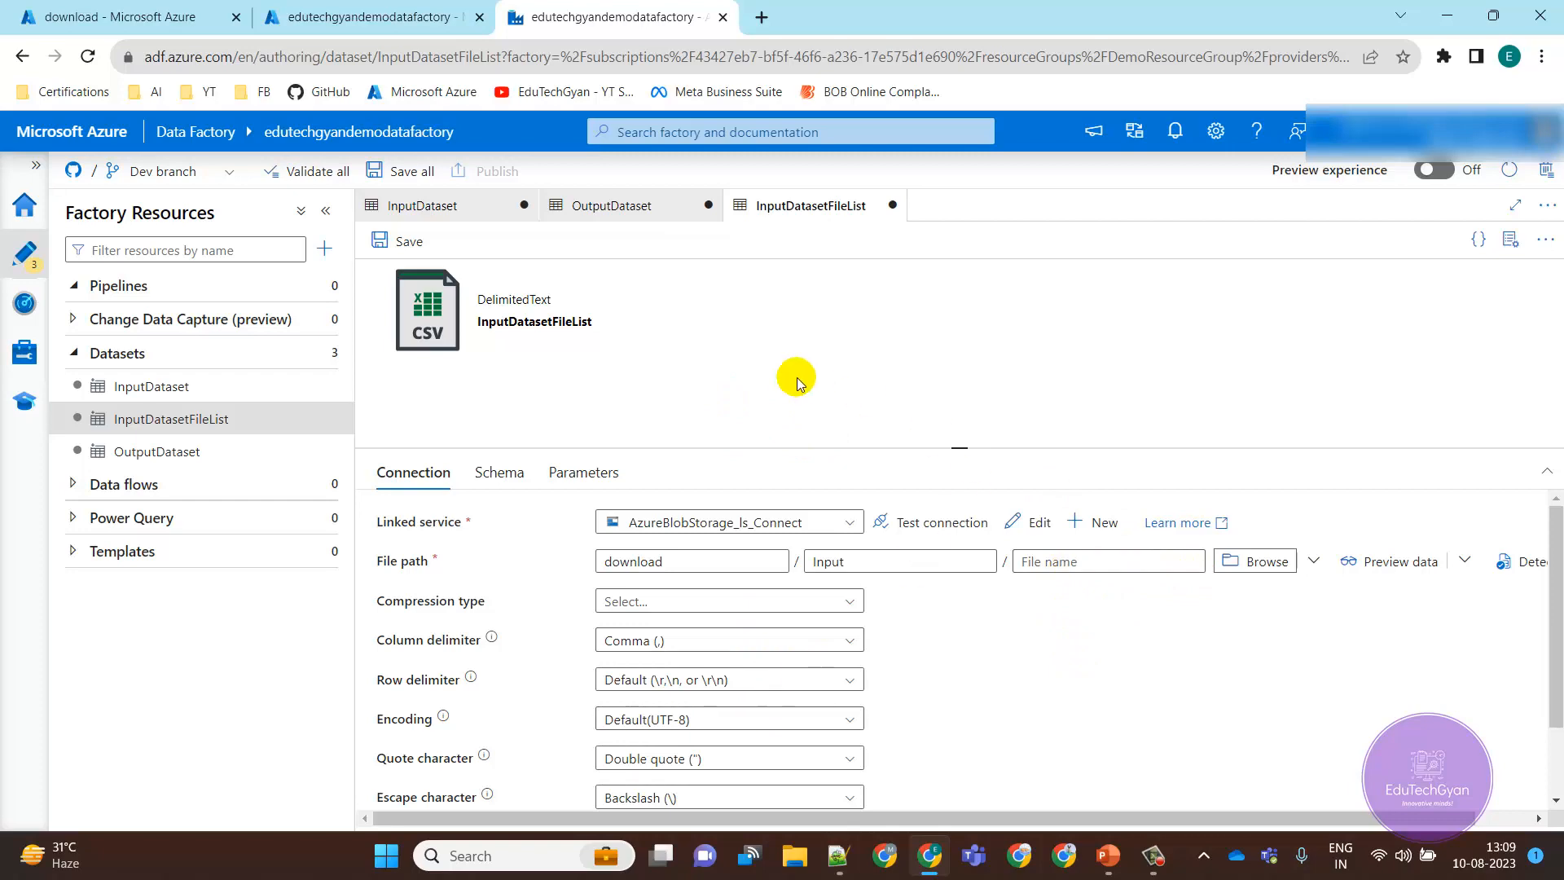
{"action": "left_click", "coordinate": [401, 173]}
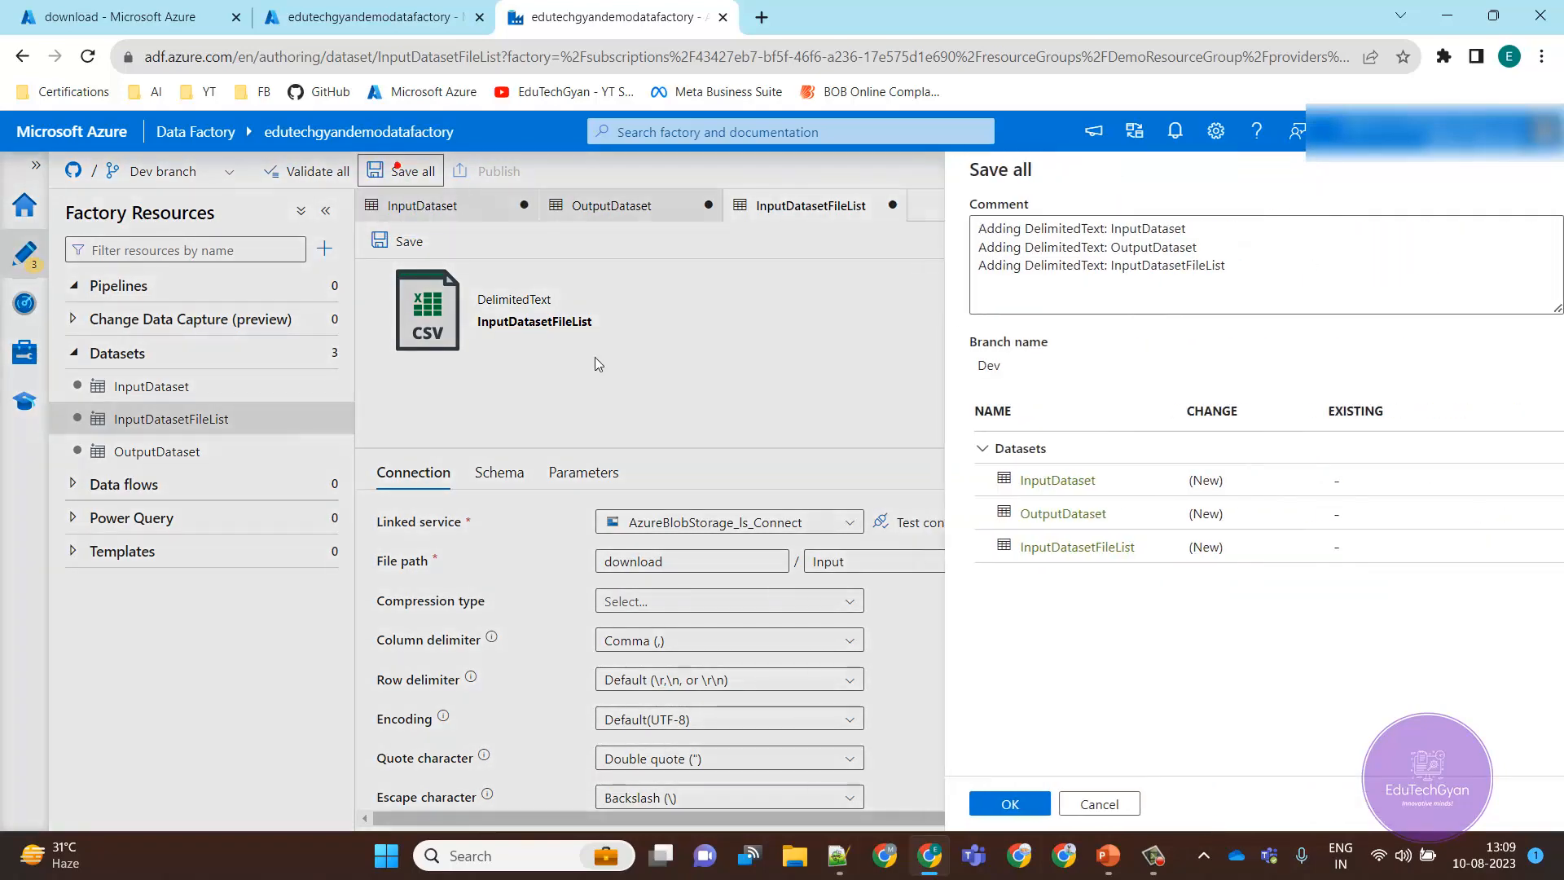
{"action": "left_click", "coordinate": [987, 804]}
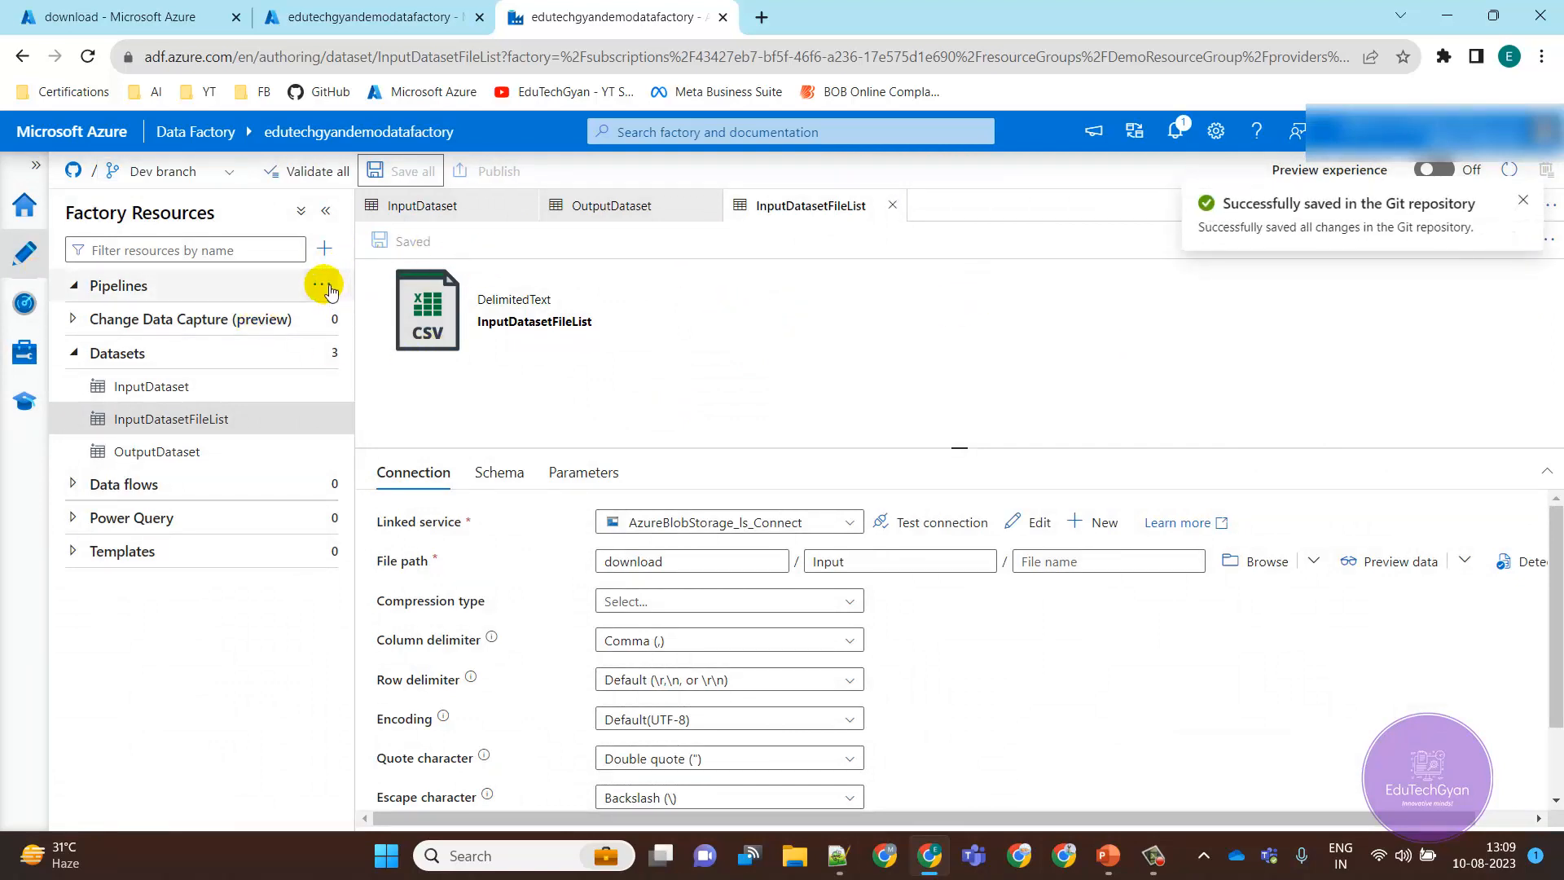
- Create a new pipeline named multiple_folder_Creations and hide its properties
{"action": "left_click", "coordinate": [324, 287]}
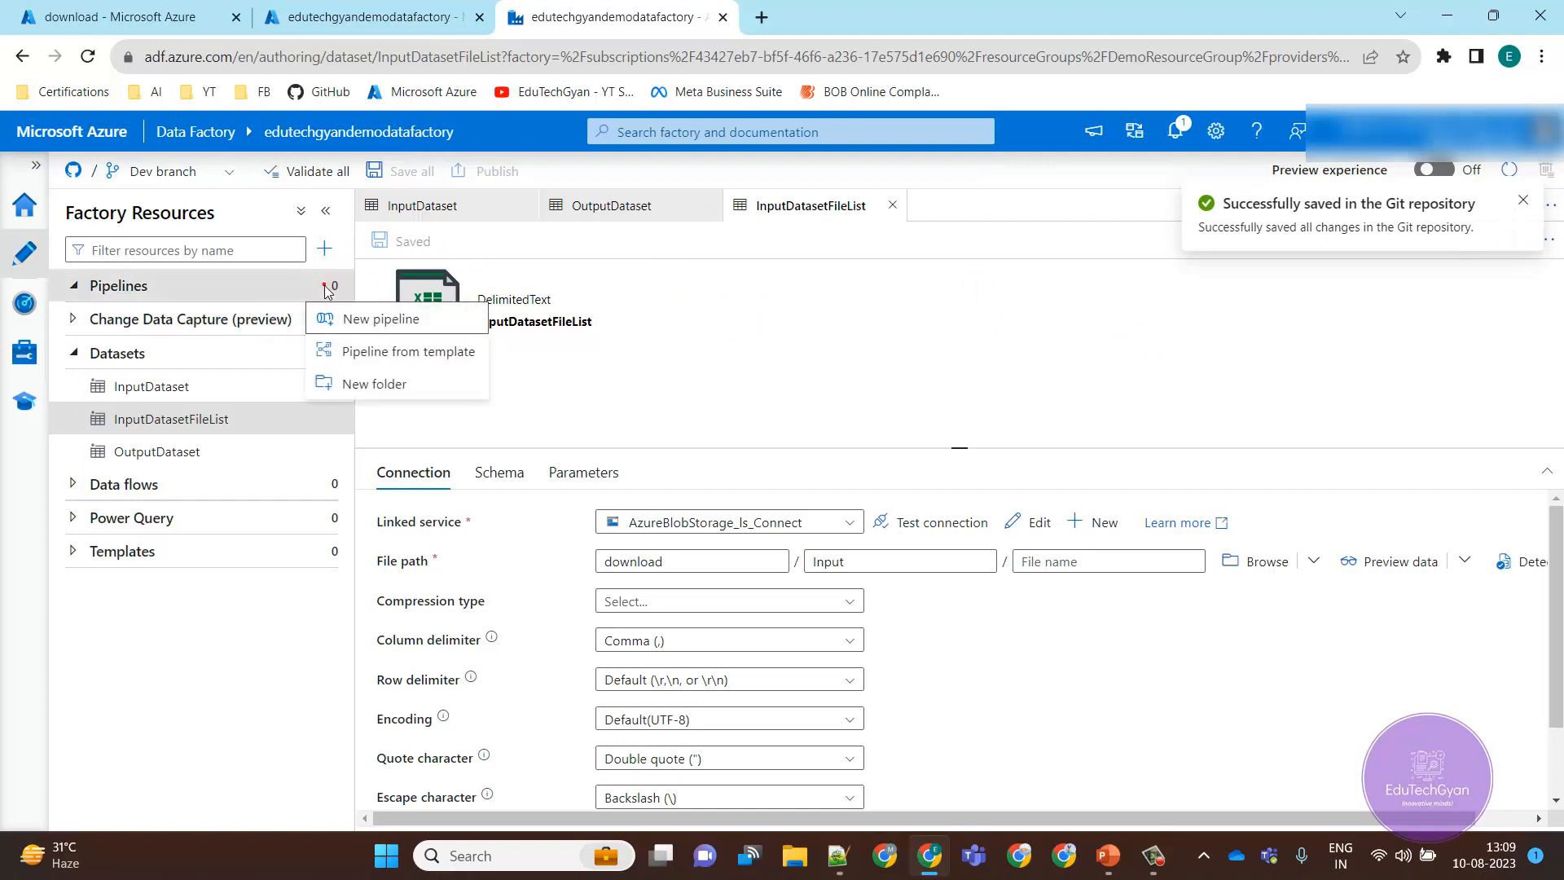
{"action": "left_click", "coordinate": [364, 322]}
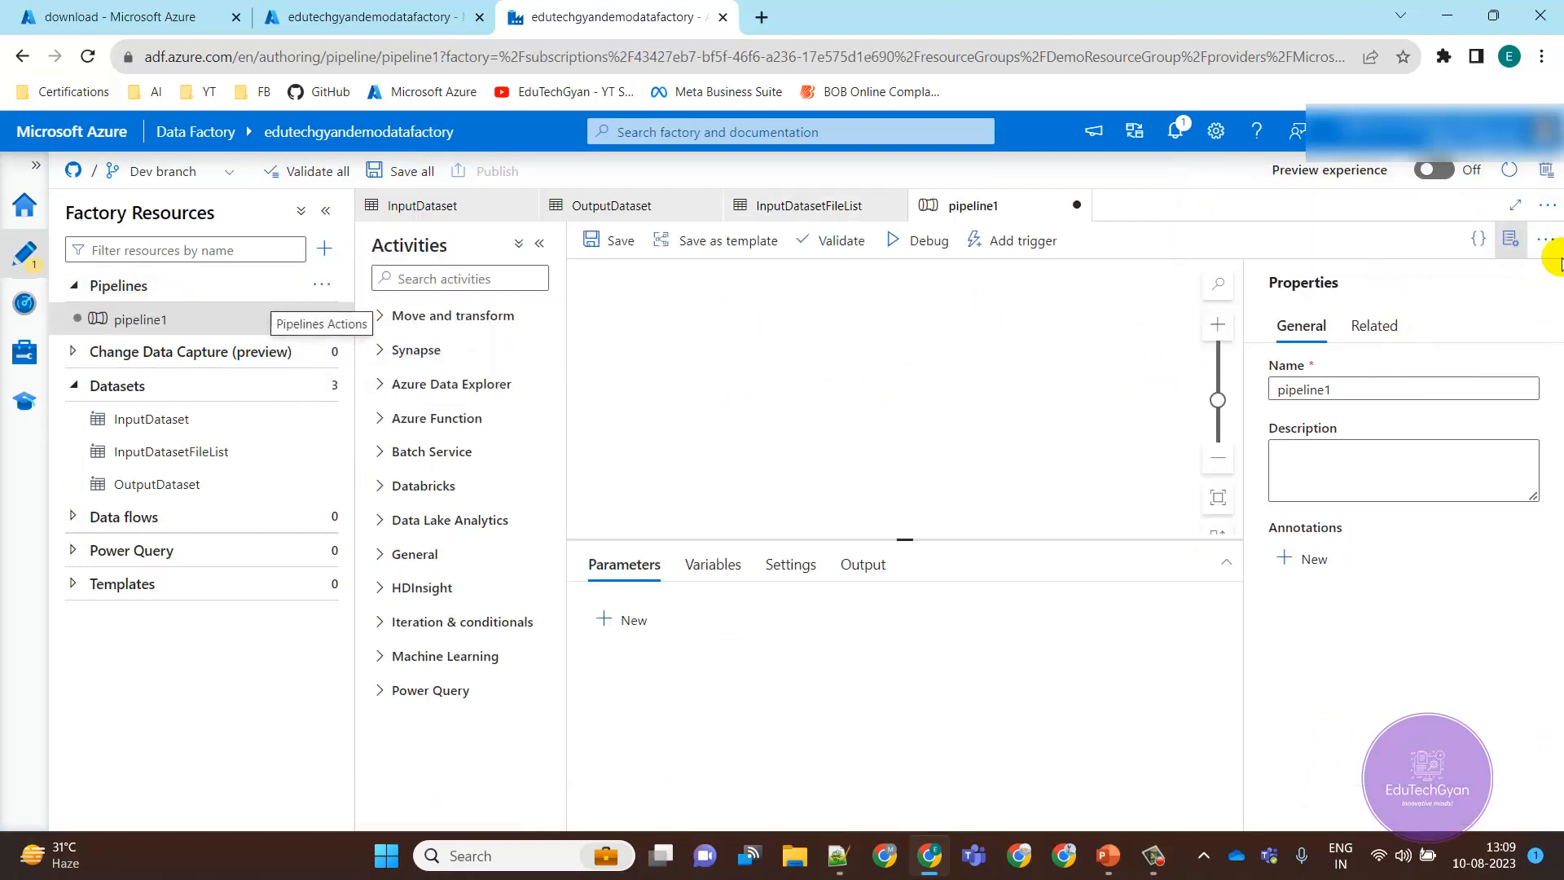
{"action": "left_click", "coordinate": [1355, 389]}
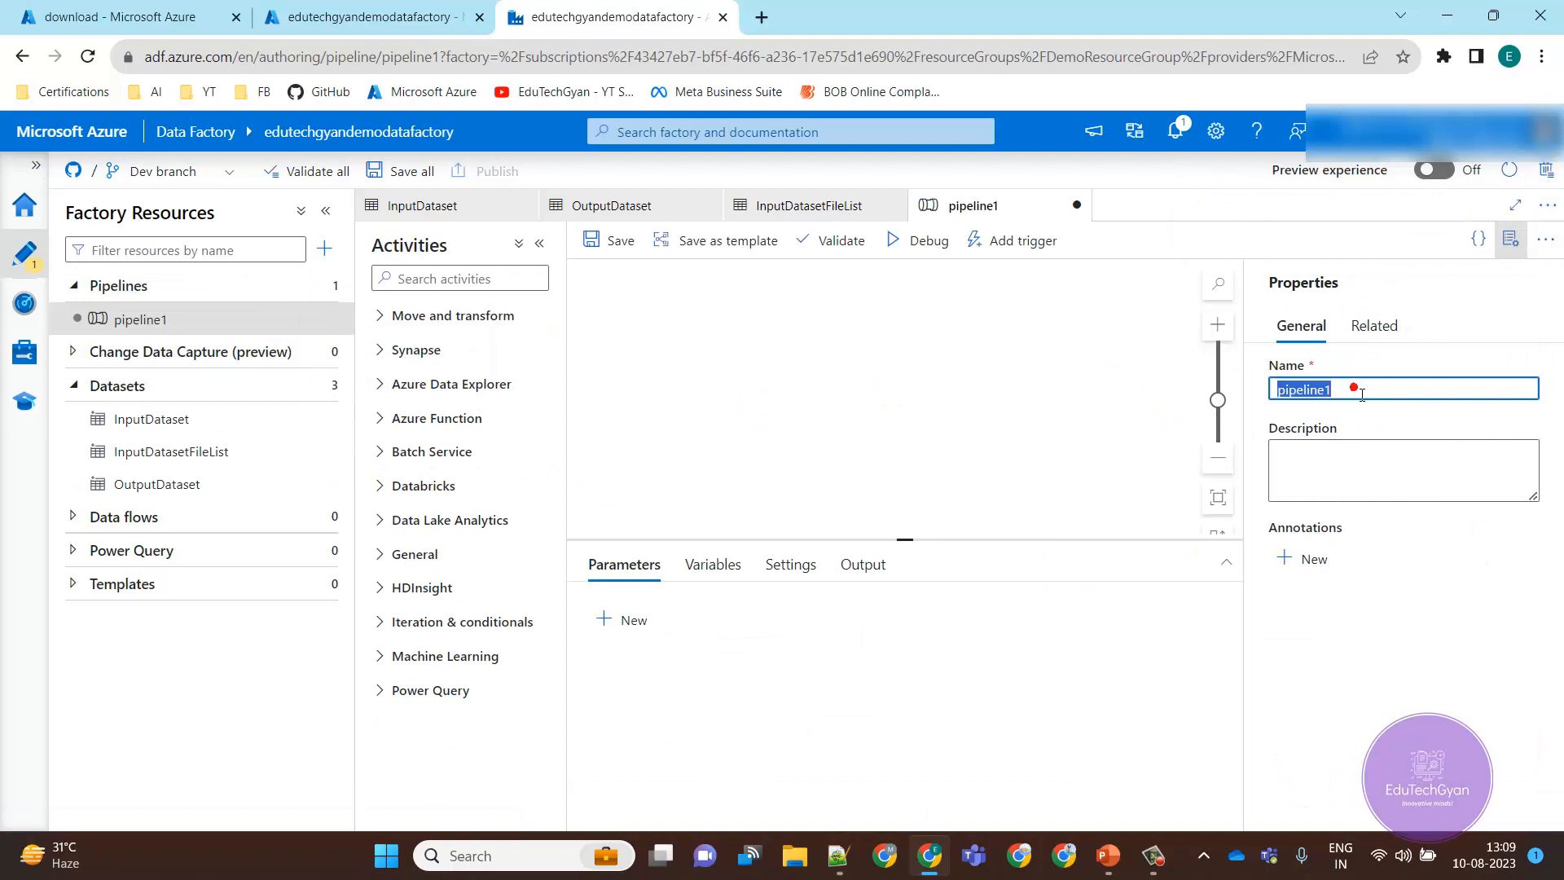
{"action": "type", "text": "multiple_folder_Creations"}
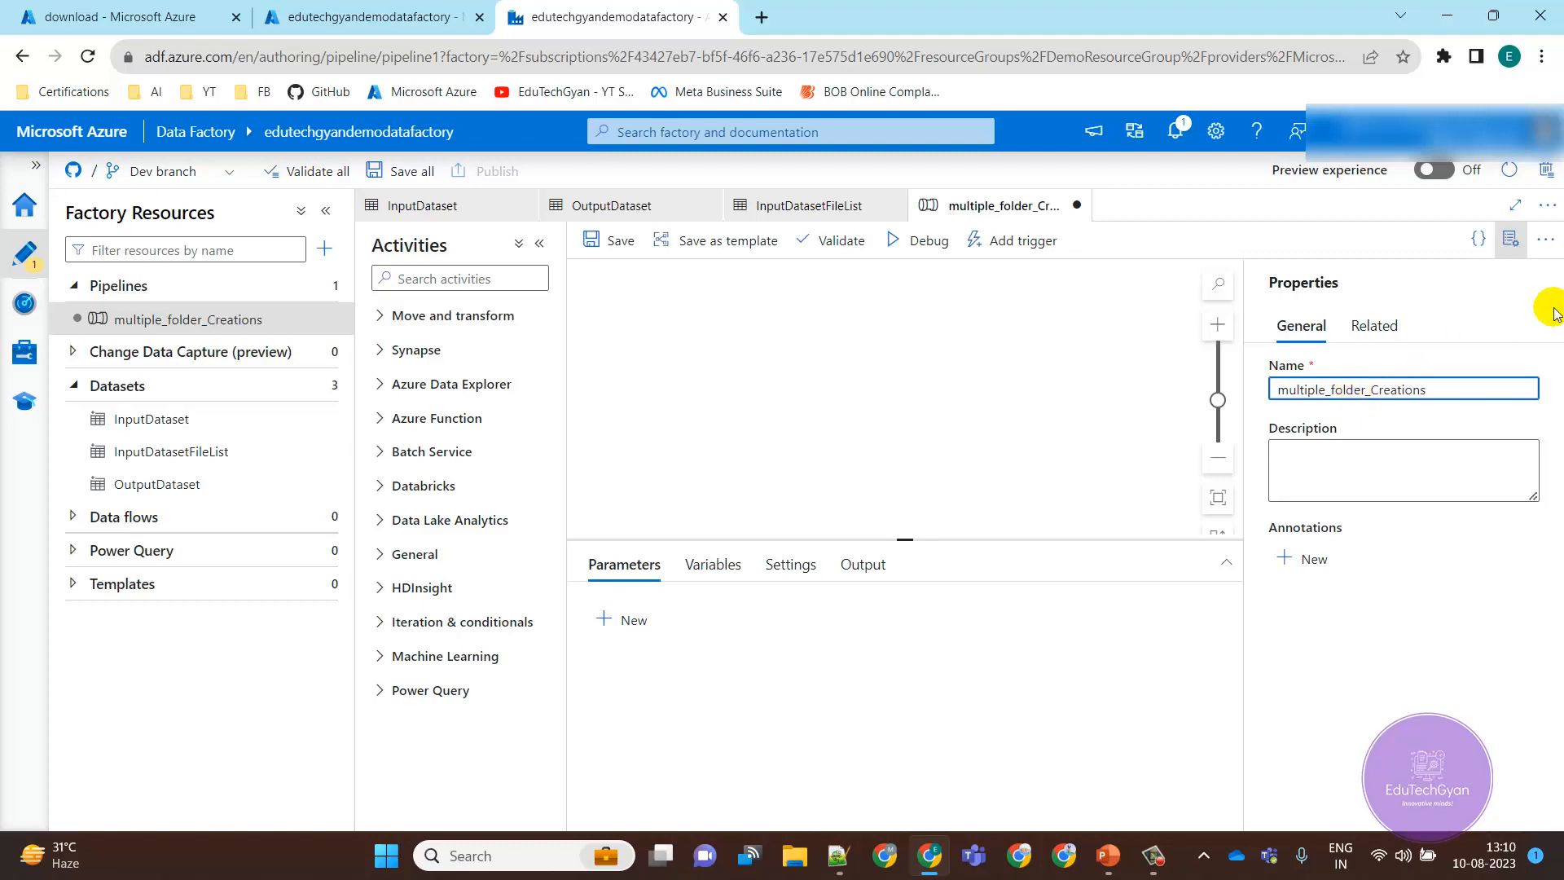
{"action": "left_click", "coordinate": [1511, 239]}
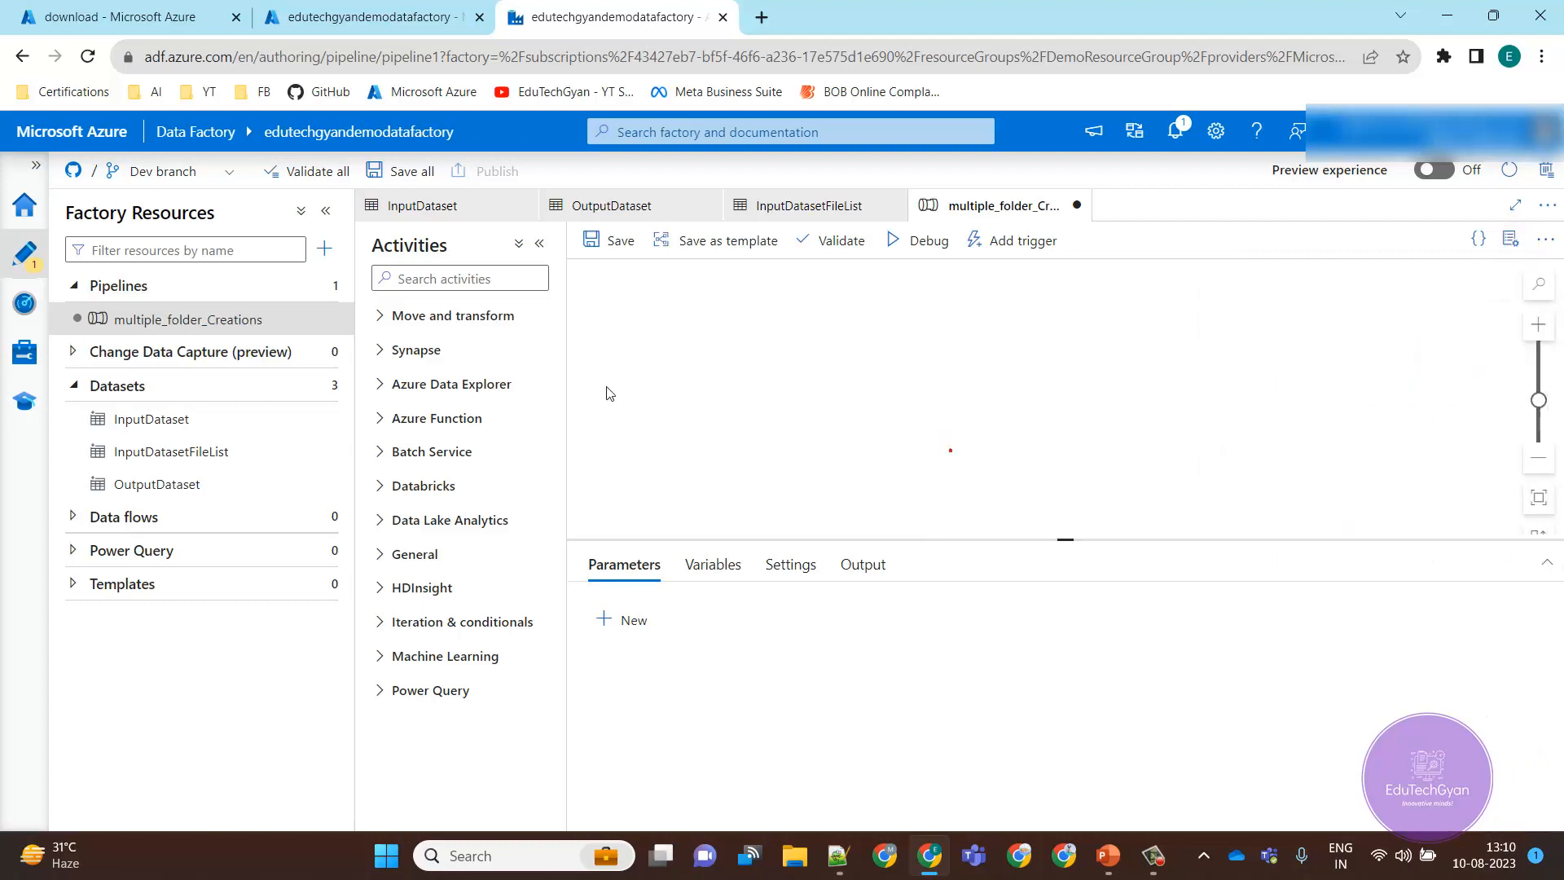
- Add a Get Metadata activity to the pipeline canvas and name it GetFileList
{"action": "left_click", "coordinate": [474, 279]}
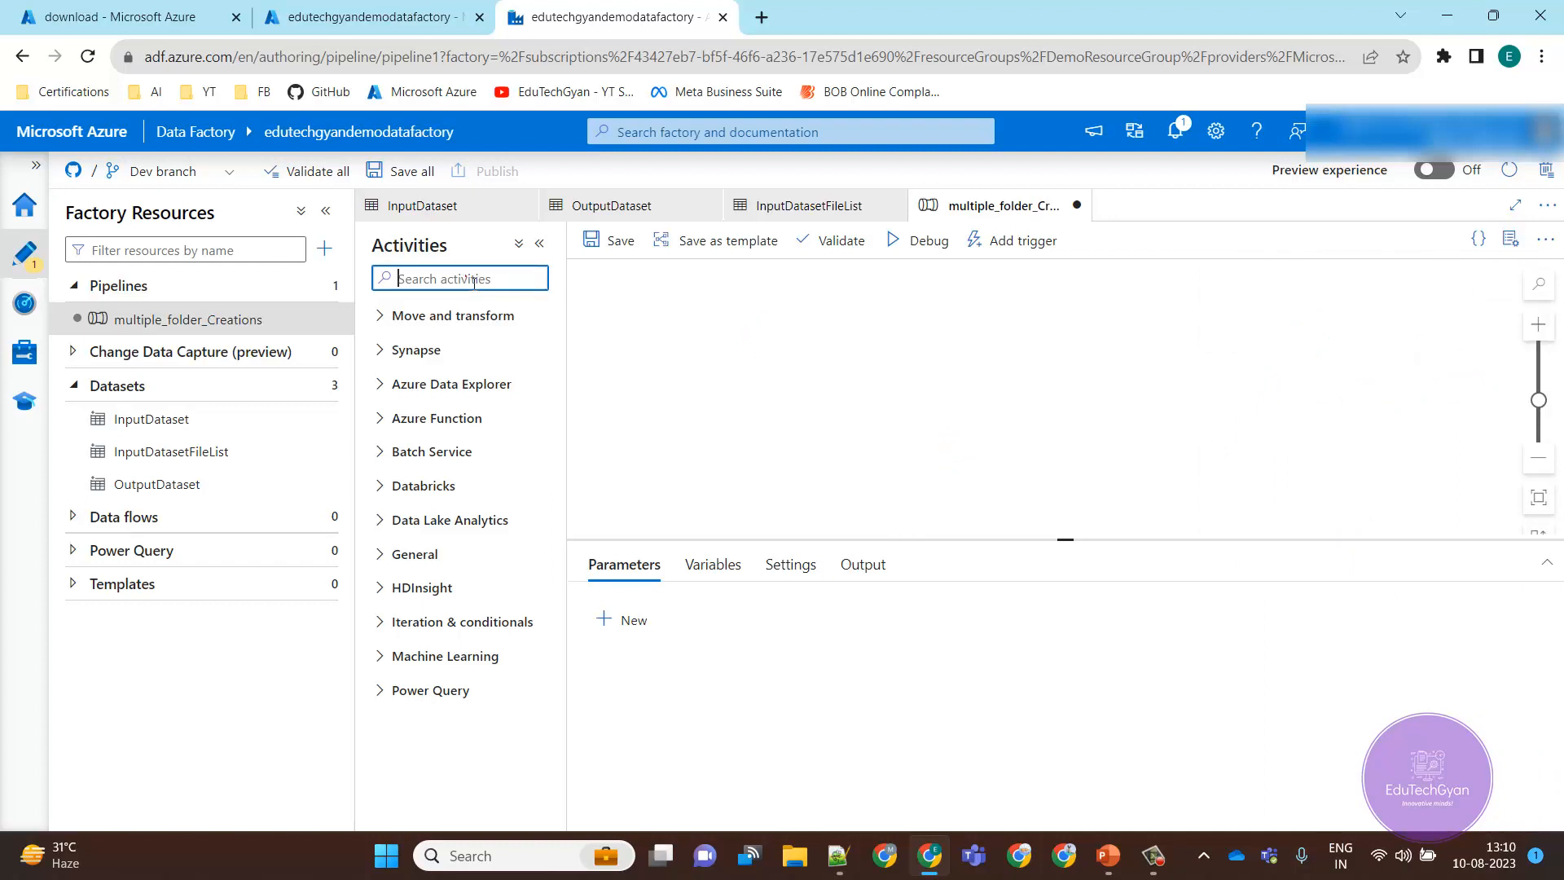
{"action": "type", "text": "get"}
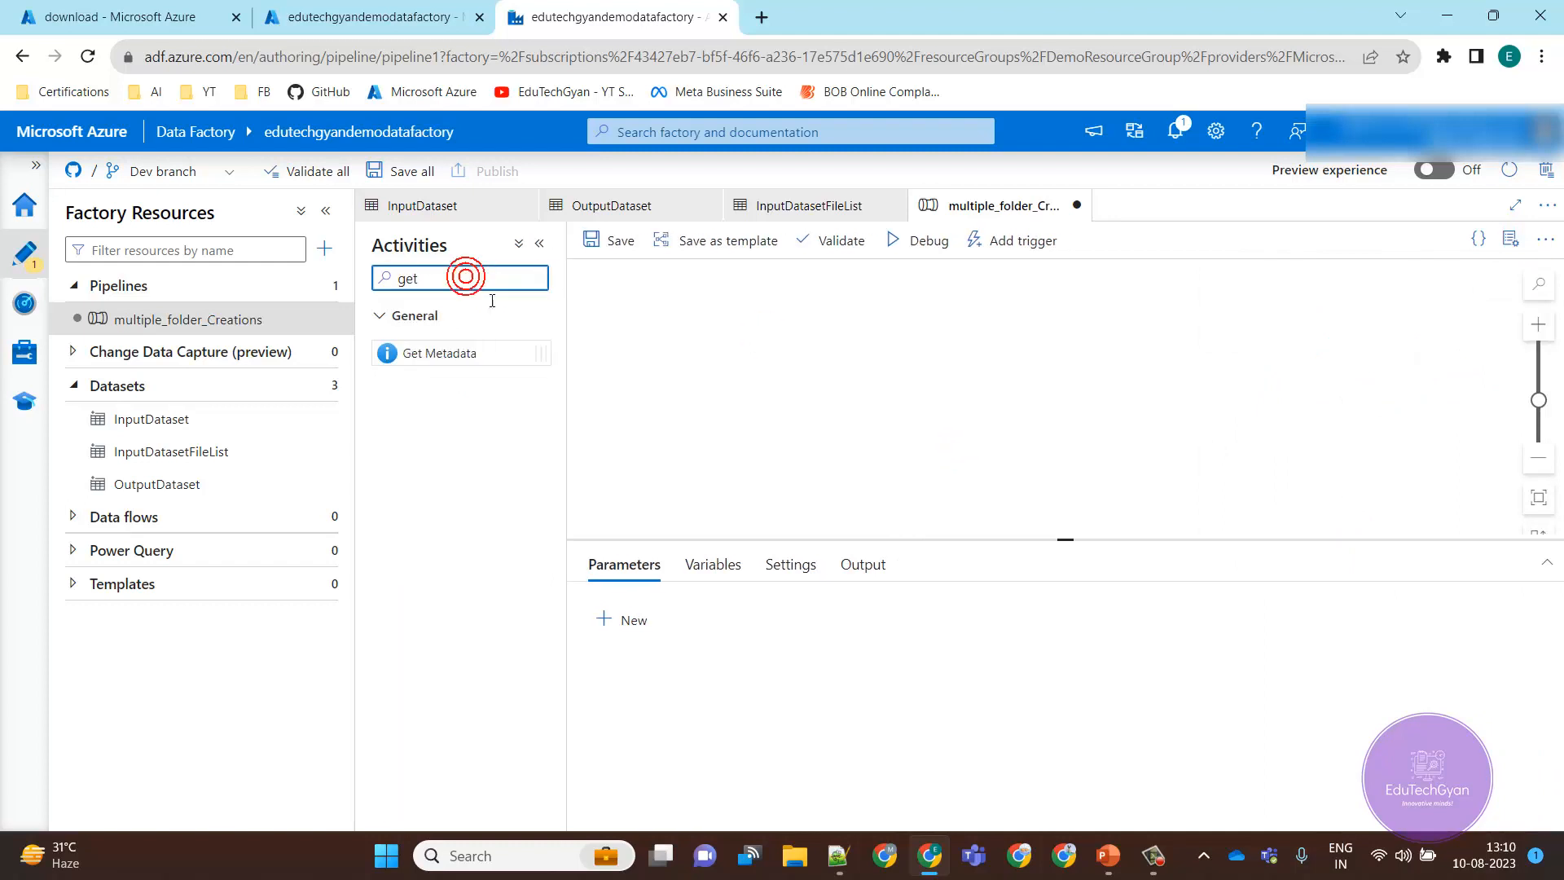
{"action": "left_click_drag", "start_coordinate": [464, 352], "coordinate": [809, 340]}
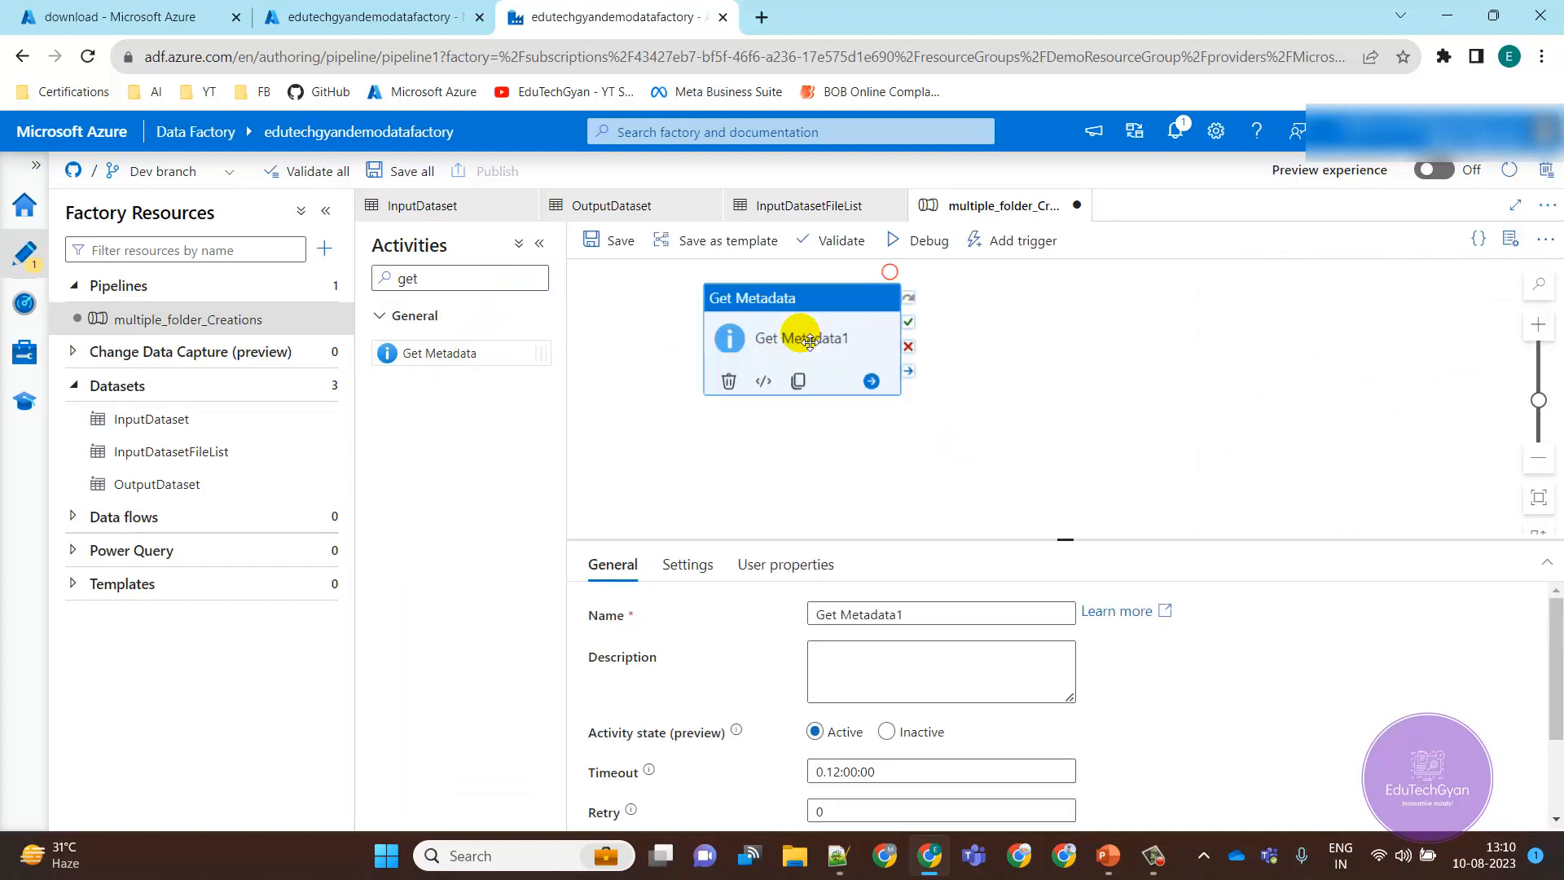
{"action": "left_click", "coordinate": [929, 617]}
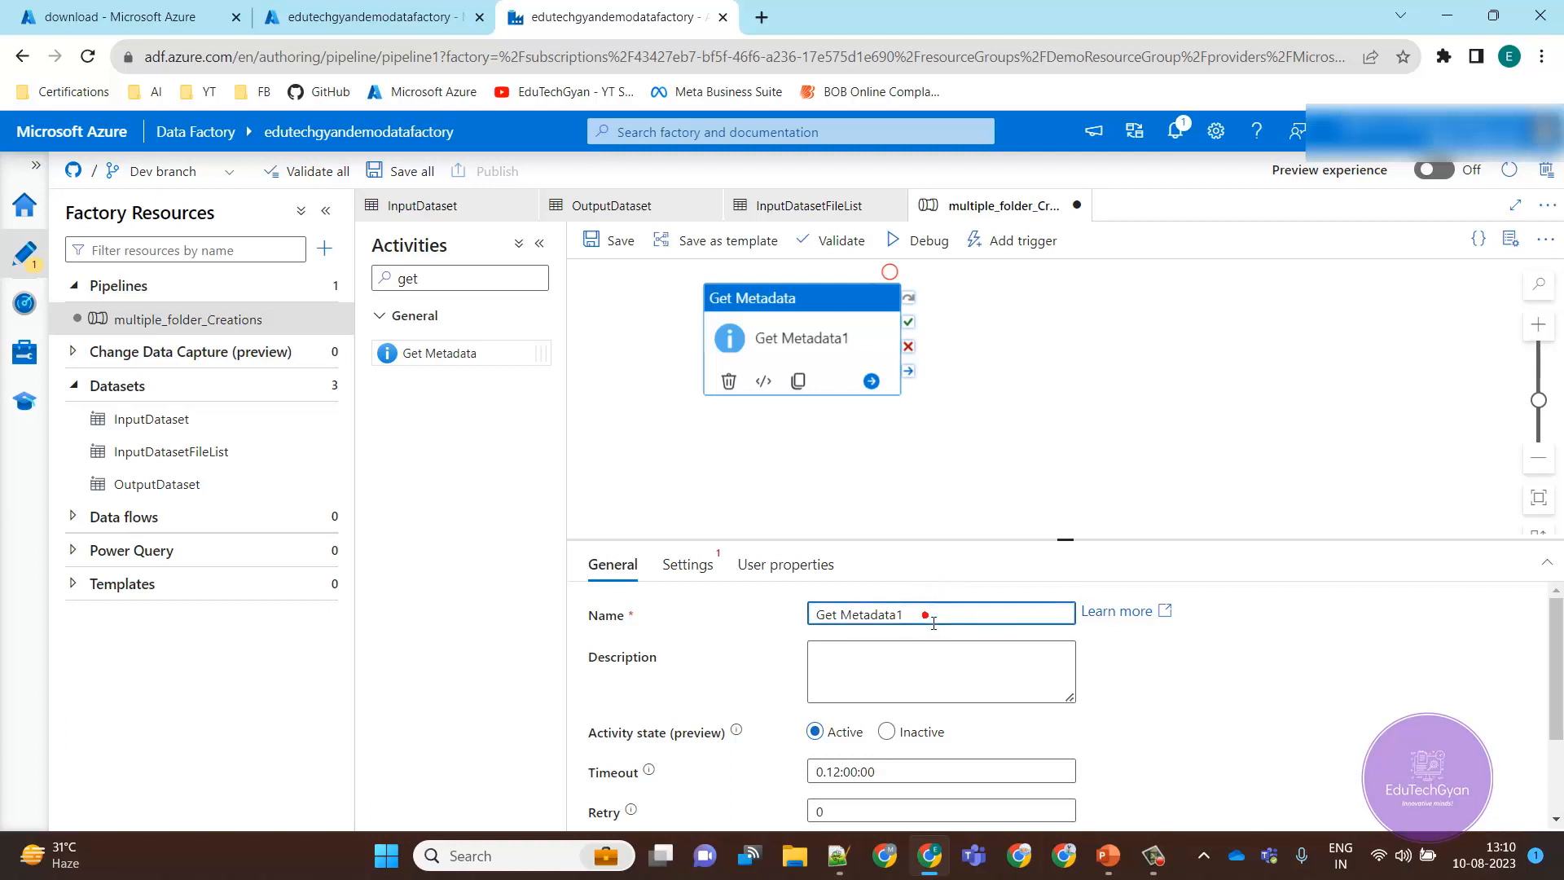
{"action": "key", "text": "BackSpace"}
{"action": "key", "text": "BackSpace"}
{"action": "key", "text": "BackSpace"}
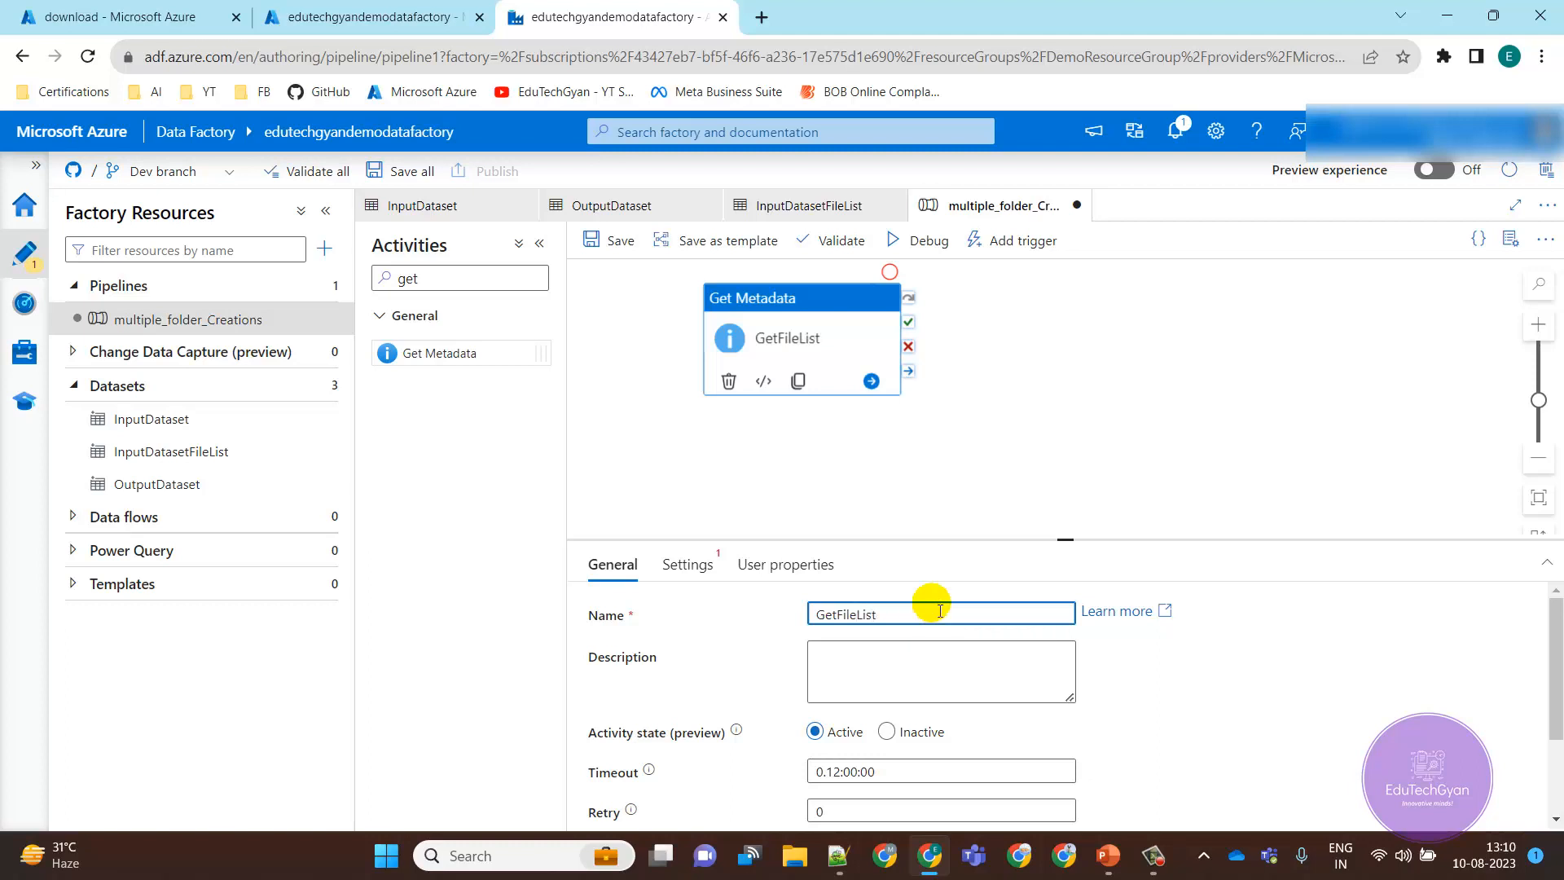
- Set GetFileList's dataset to InputDatasetFileList and add a Child items argument to its field list
{"action": "left_click_drag", "start_coordinate": [955, 541], "coordinate": [943, 436]}
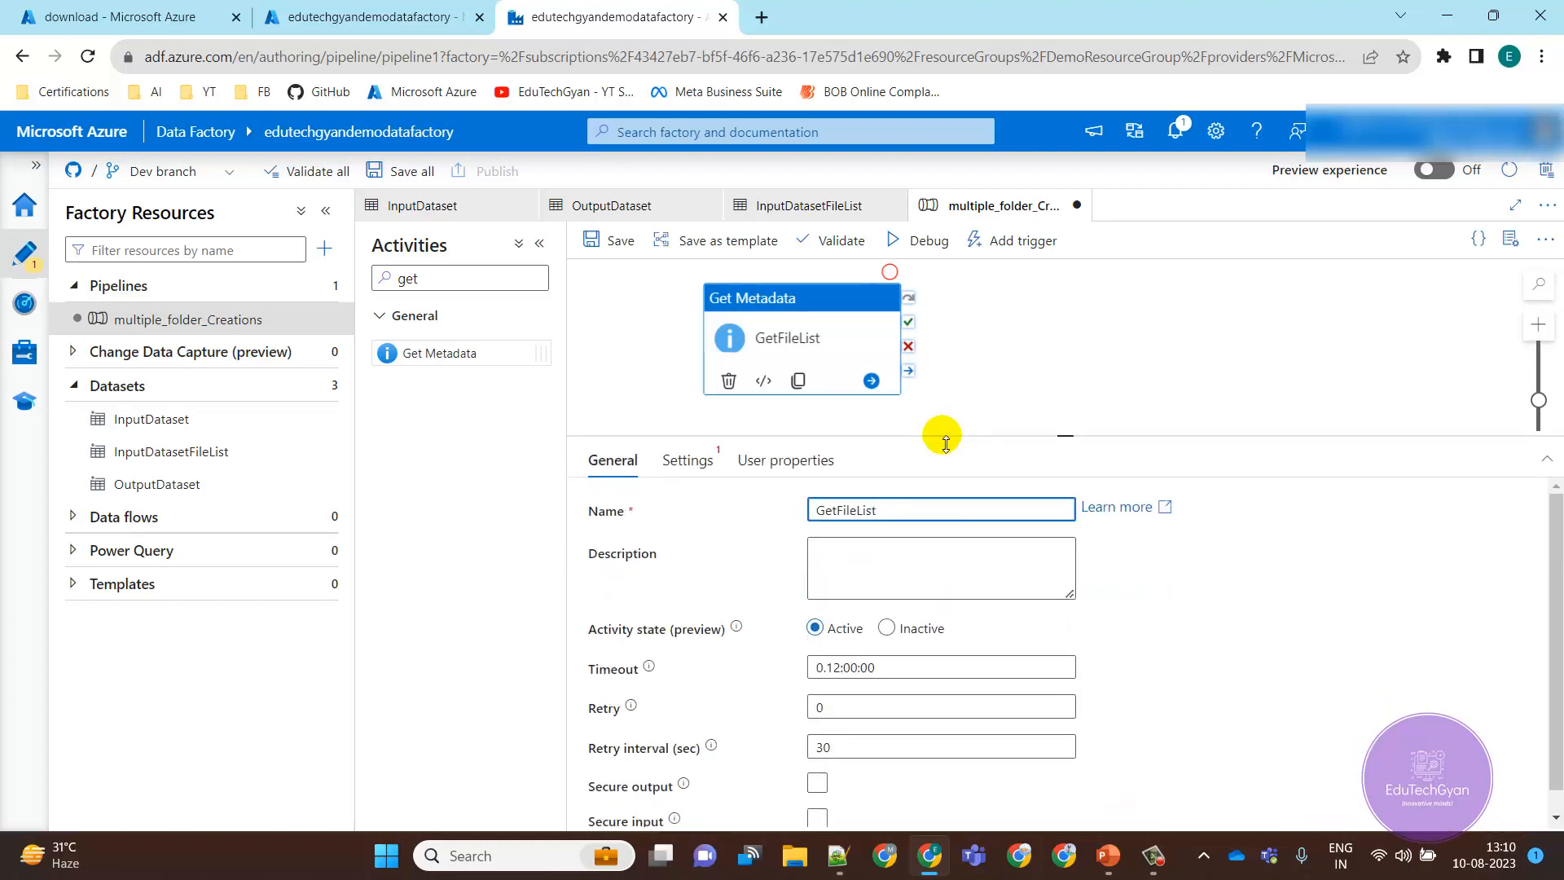
{"action": "left_click", "coordinate": [686, 461]}
{"action": "left_click", "coordinate": [962, 515]}
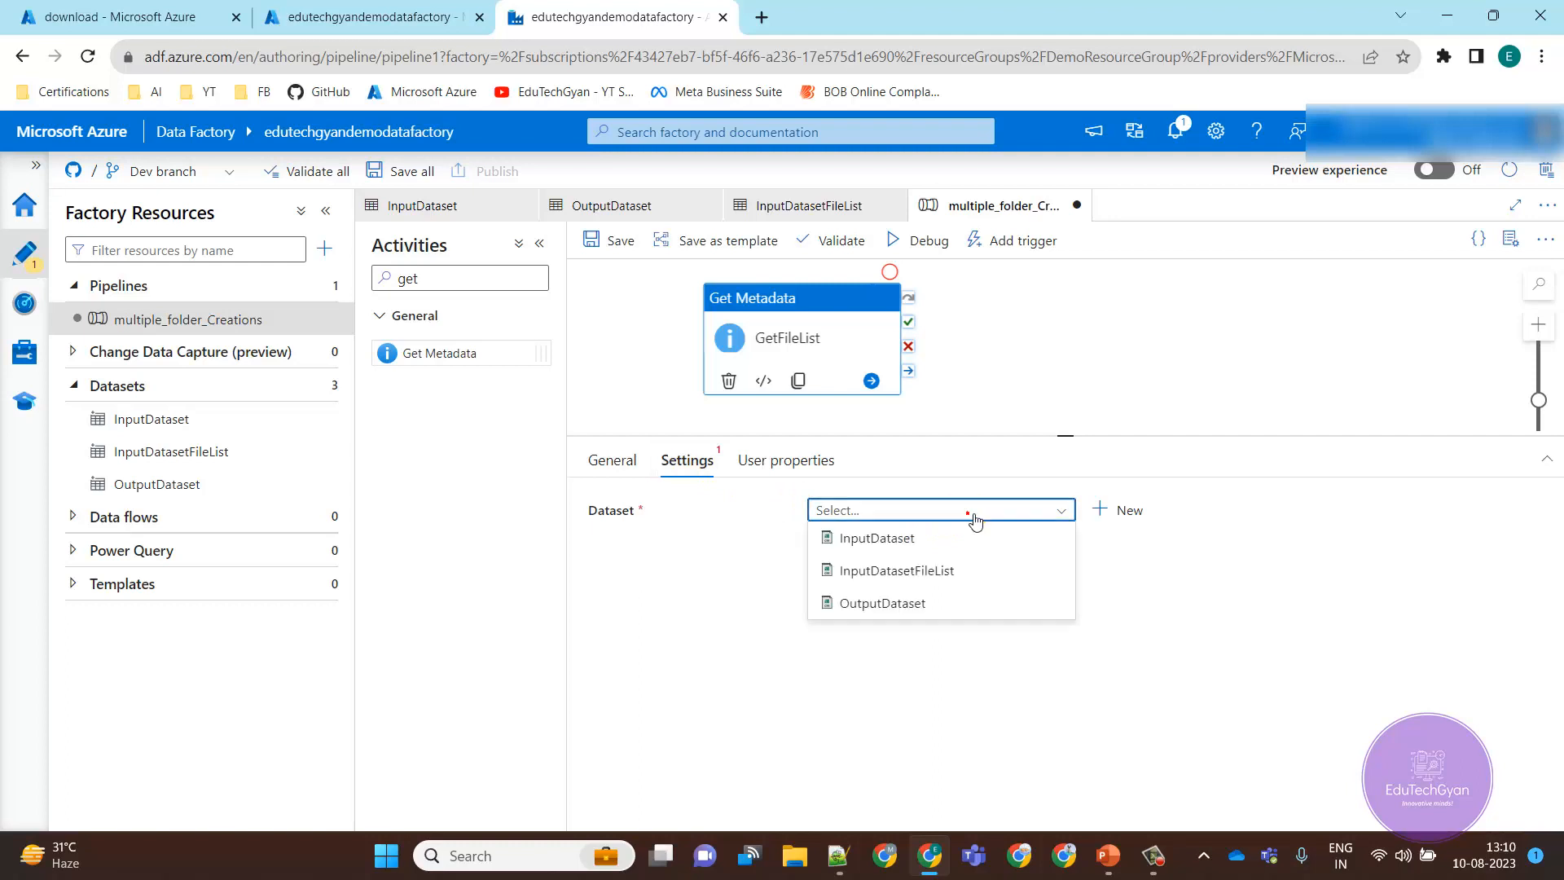
{"action": "left_click", "coordinate": [927, 571]}
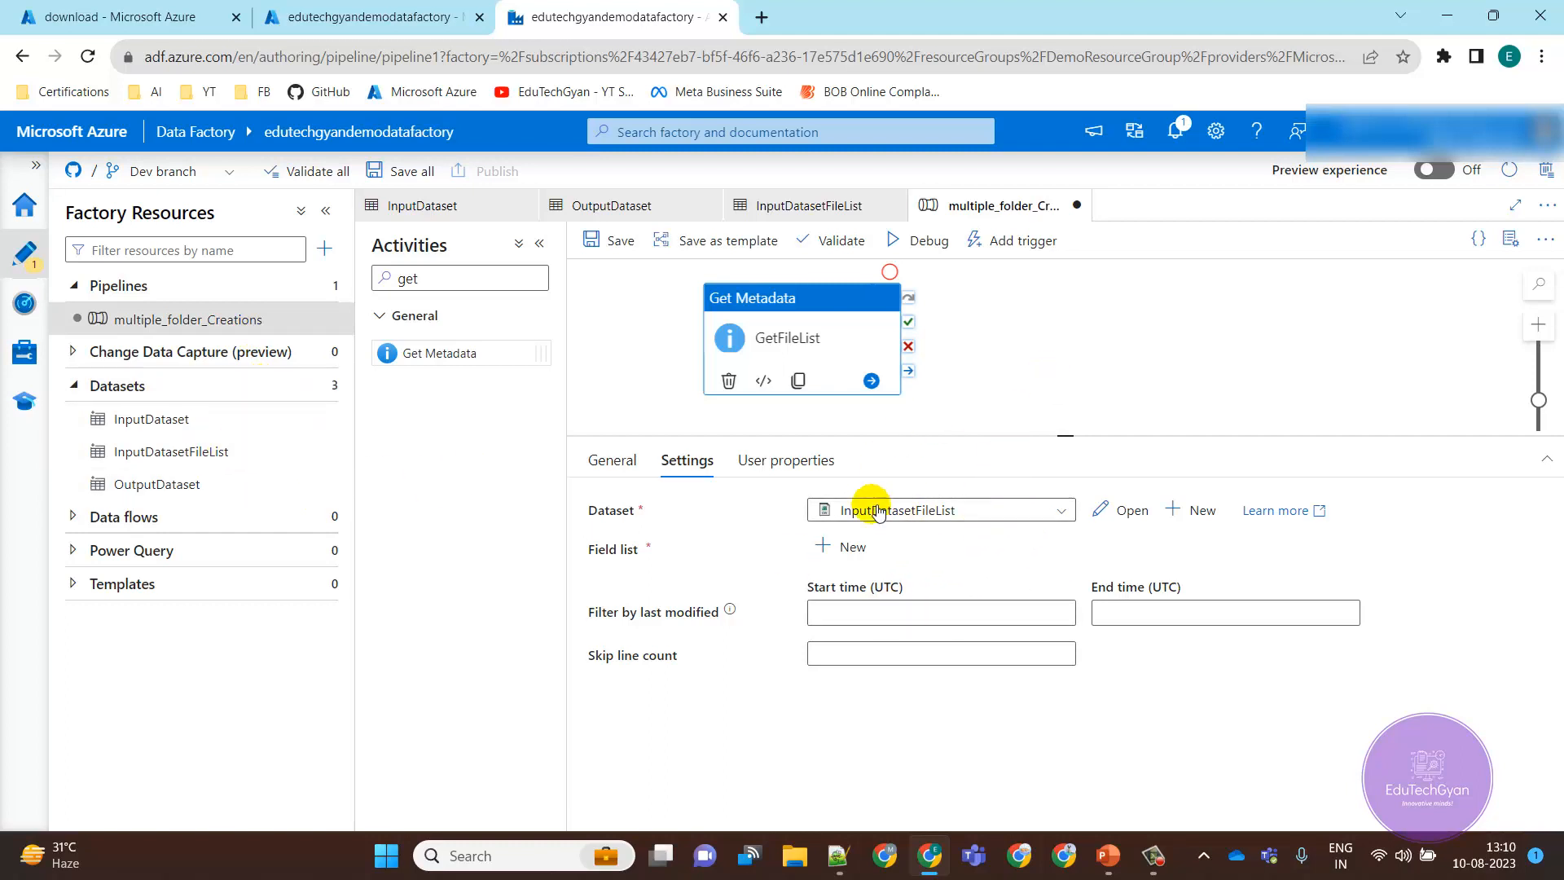
{"action": "left_click", "coordinate": [849, 549]}
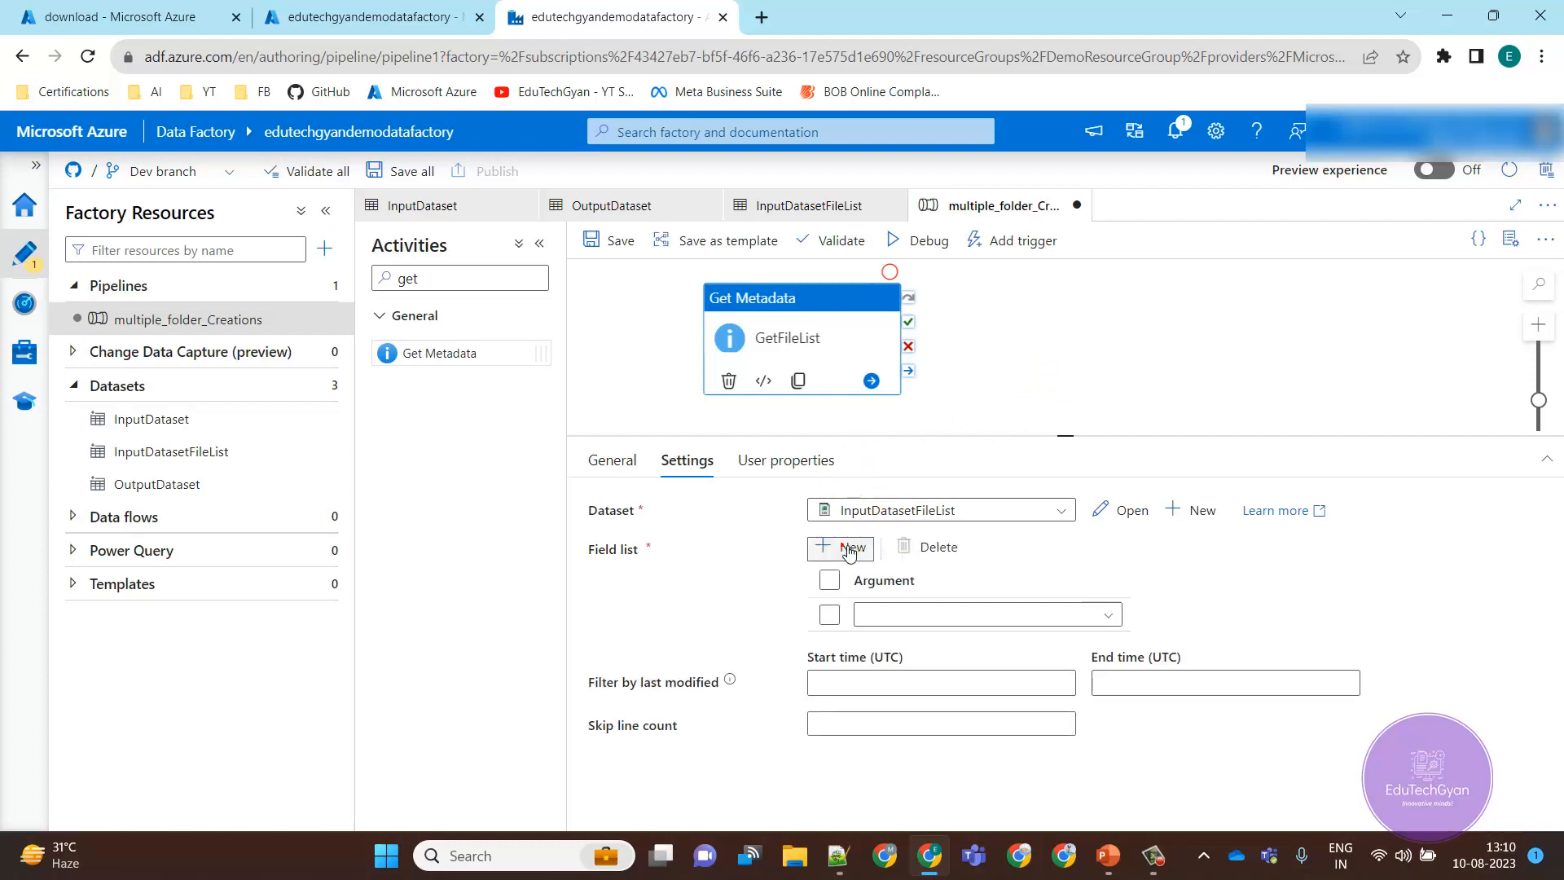
{"action": "left_click", "coordinate": [1110, 616]}
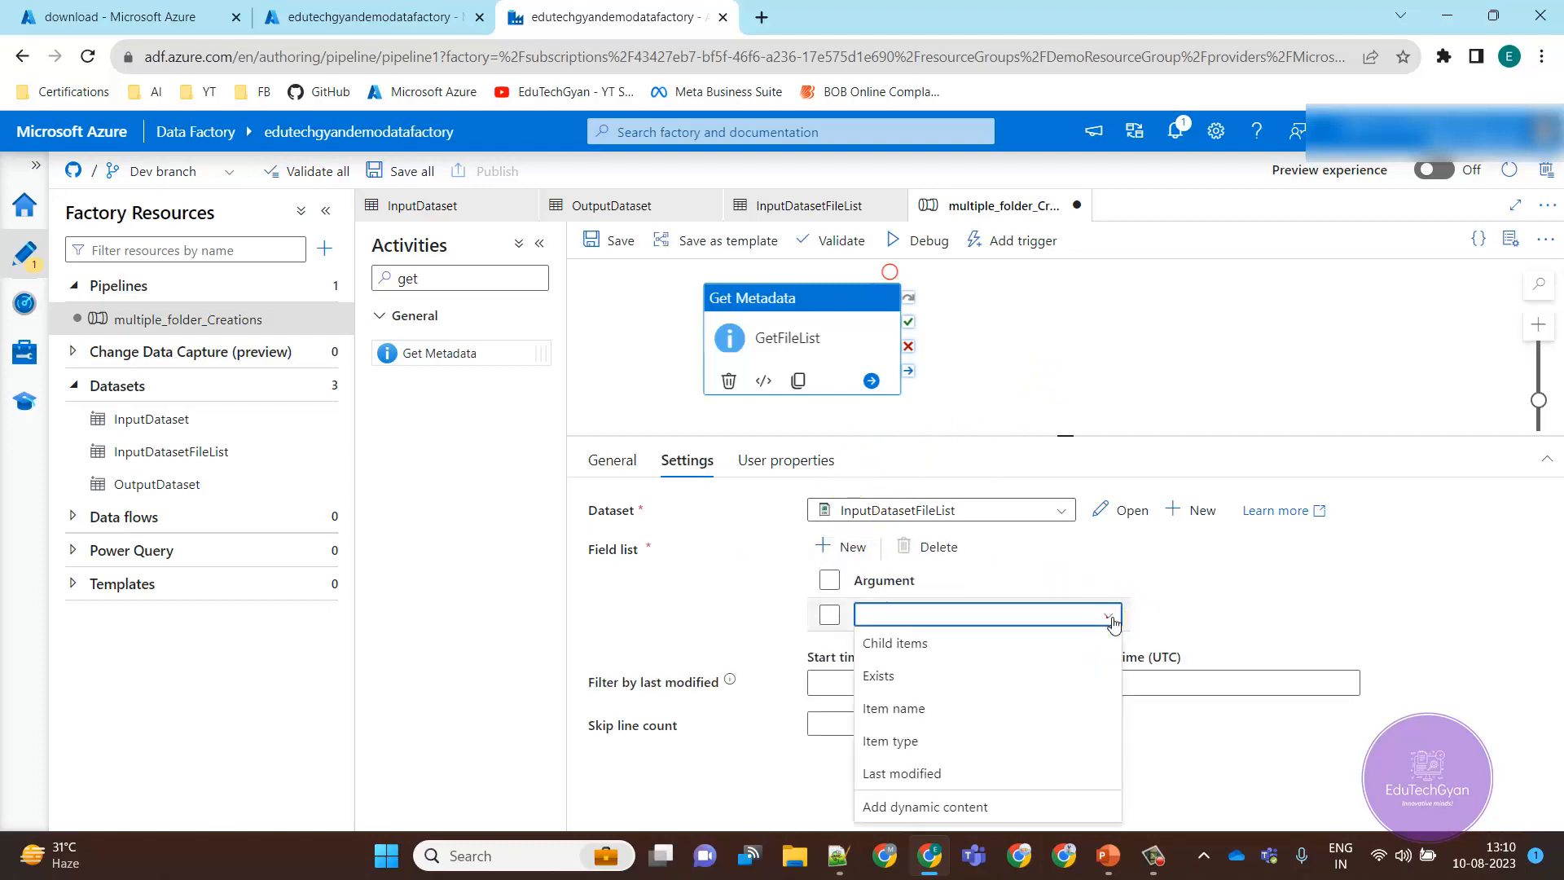
{"action": "left_click", "coordinate": [1025, 645]}
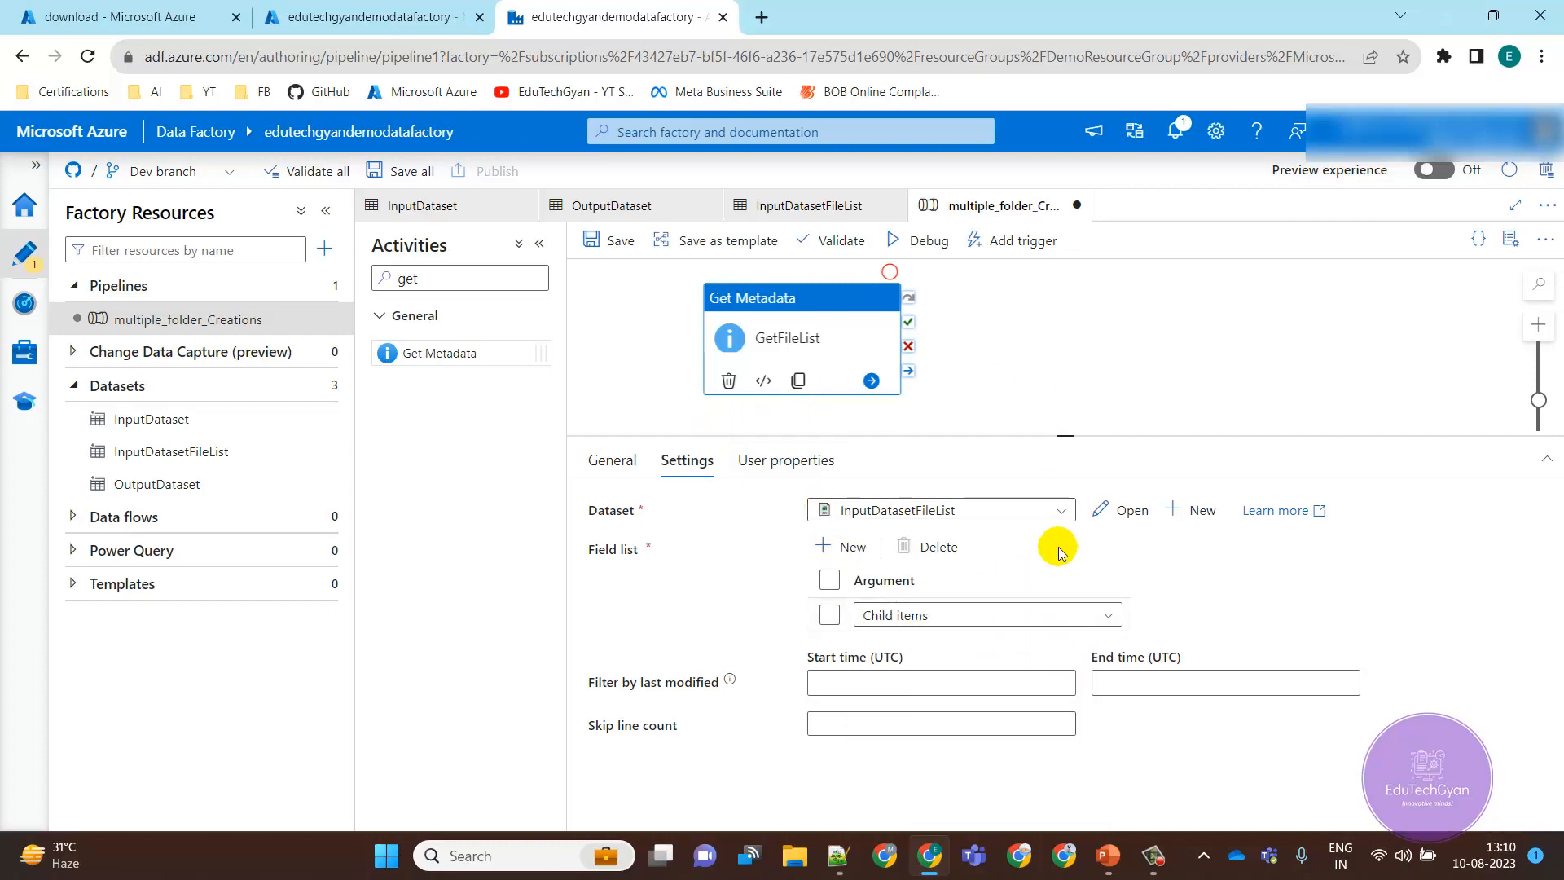
- Start a debug run of the multiple_folder_Creations pipeline and display the pipeline's run output
{"action": "left_click", "coordinate": [1102, 353]}
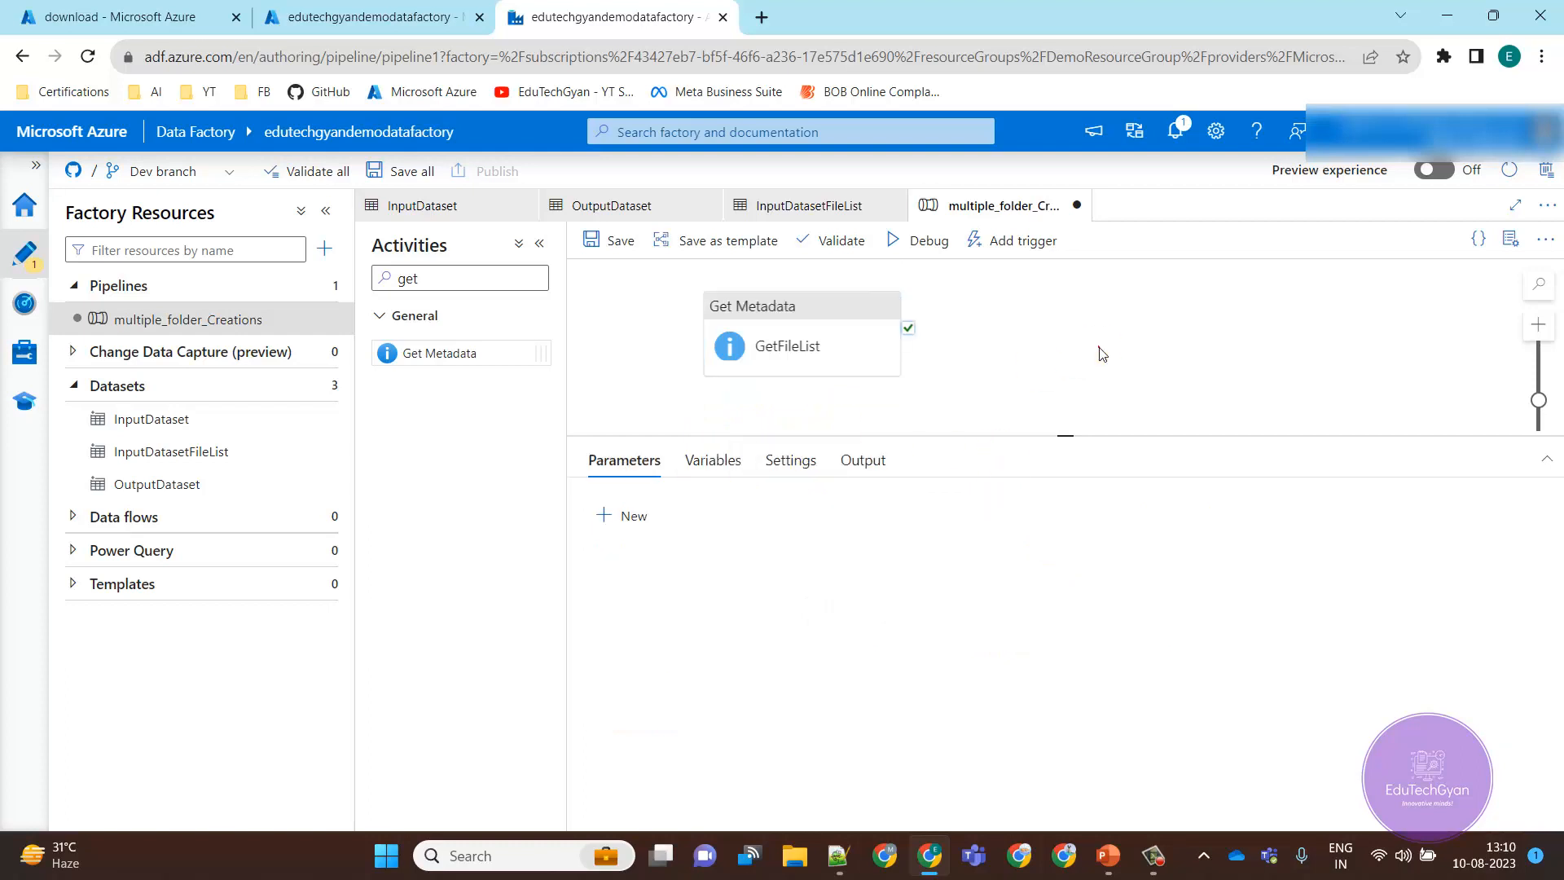
{"action": "left_click", "coordinate": [920, 240]}
{"action": "left_click", "coordinate": [862, 460]}
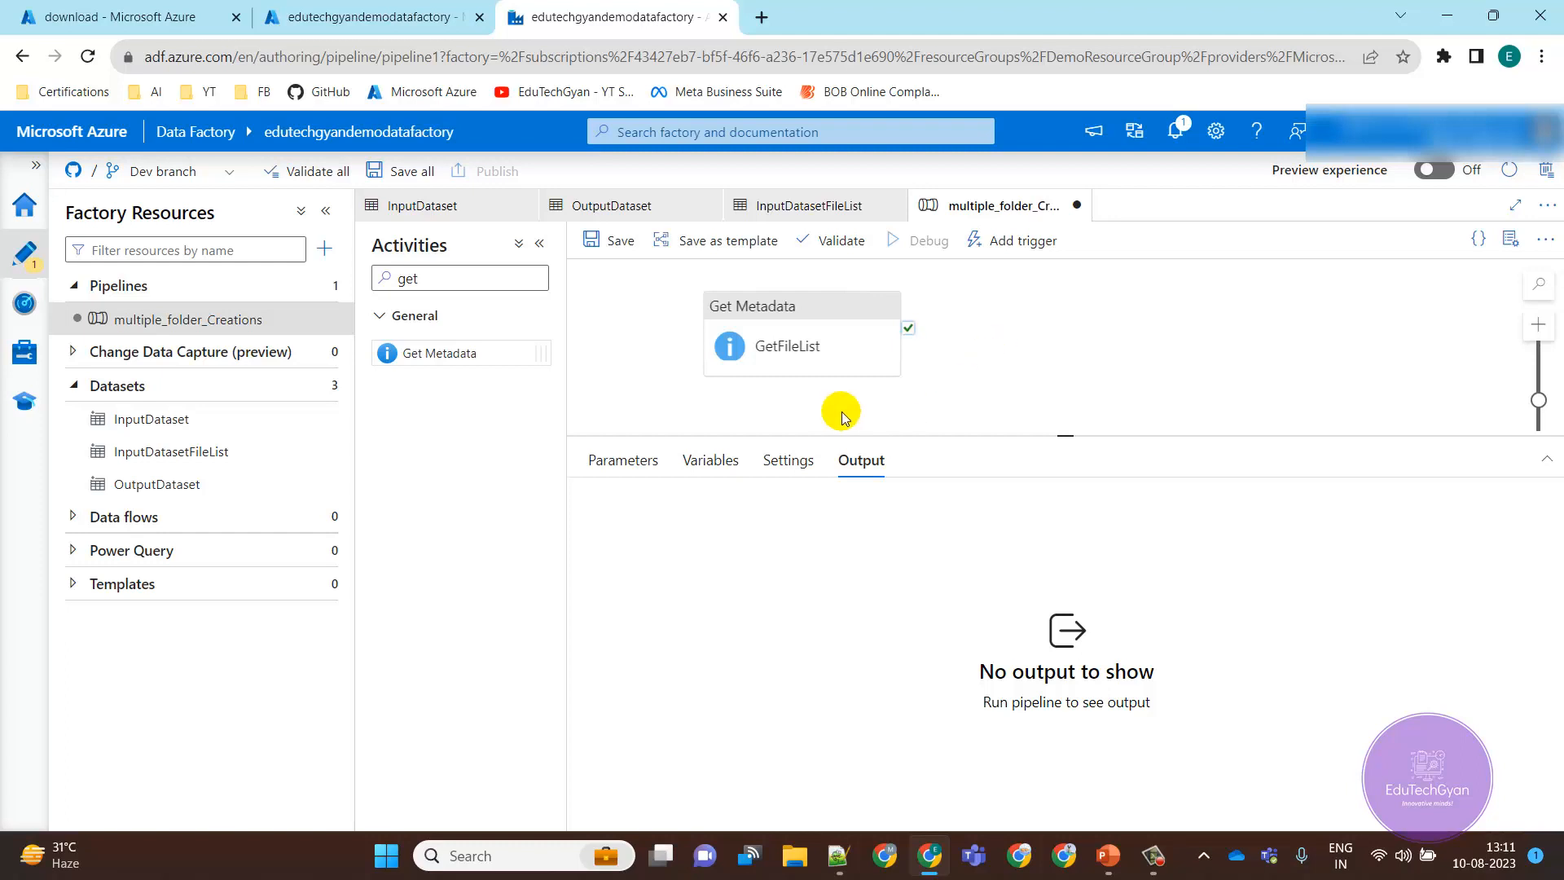
{"action": "left_click_drag", "start_coordinate": [837, 437], "coordinate": [838, 470]}
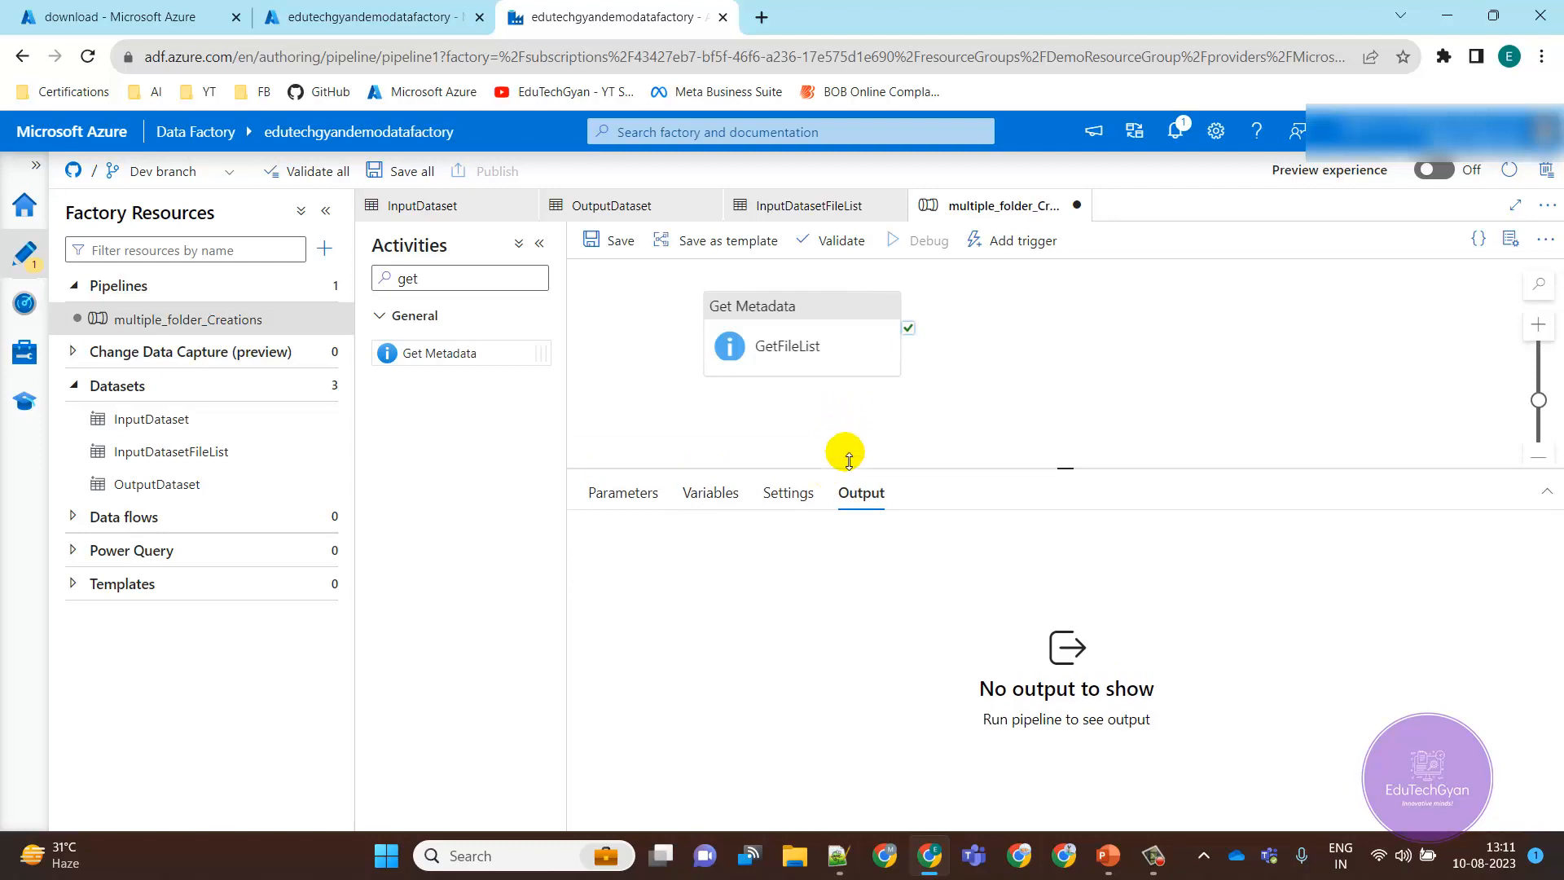
- Save the multiple_folder_Creations pipeline to the Dev branch with the default comment, and validate it
{"action": "left_click", "coordinate": [613, 240]}
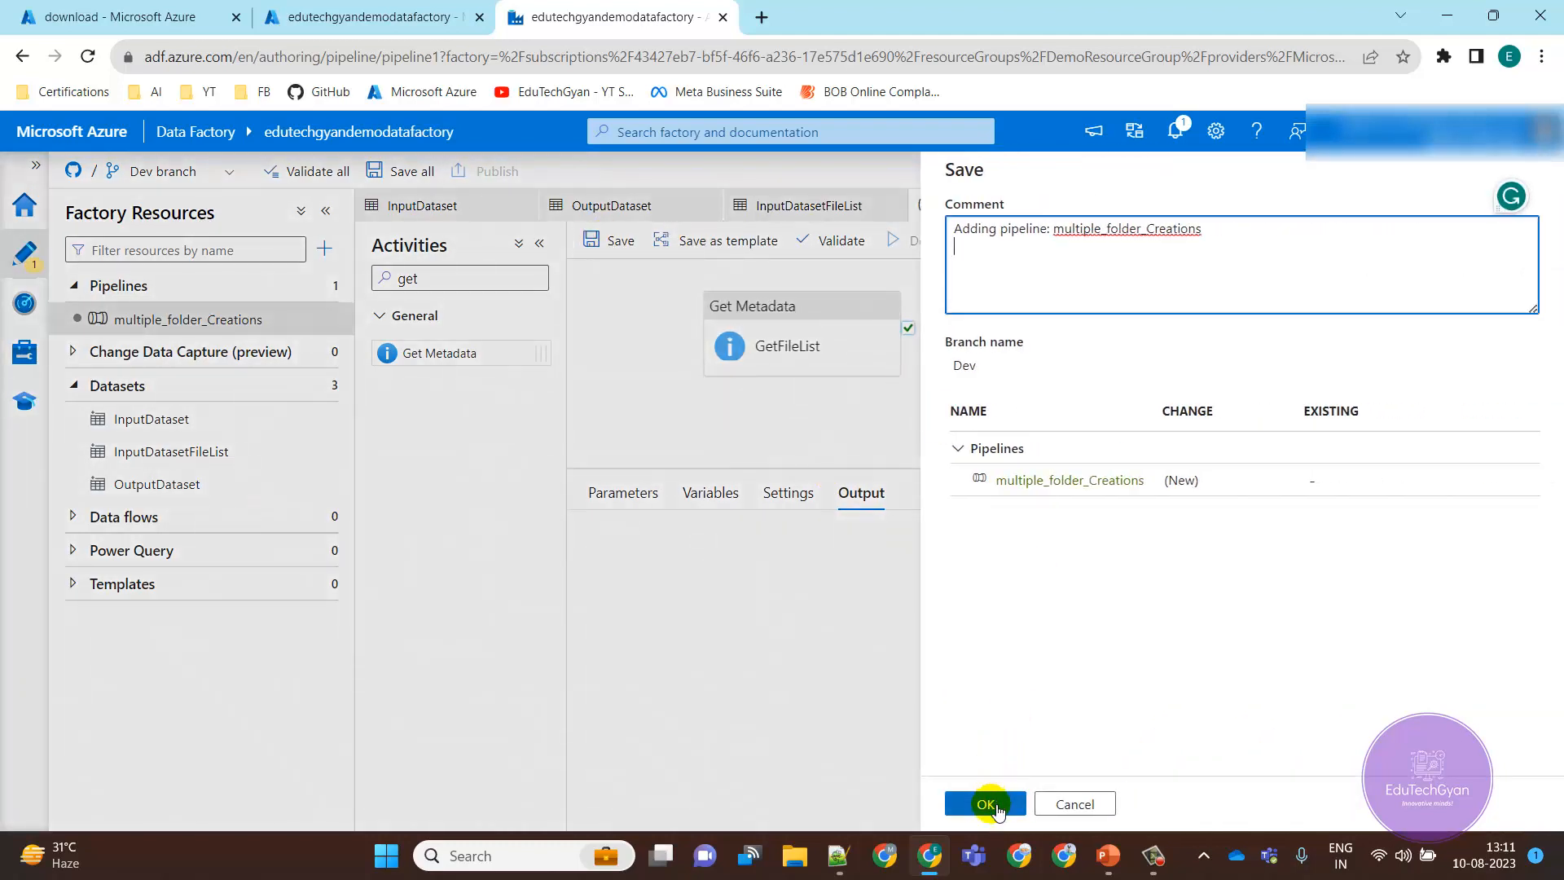
{"action": "left_click", "coordinate": [988, 805]}
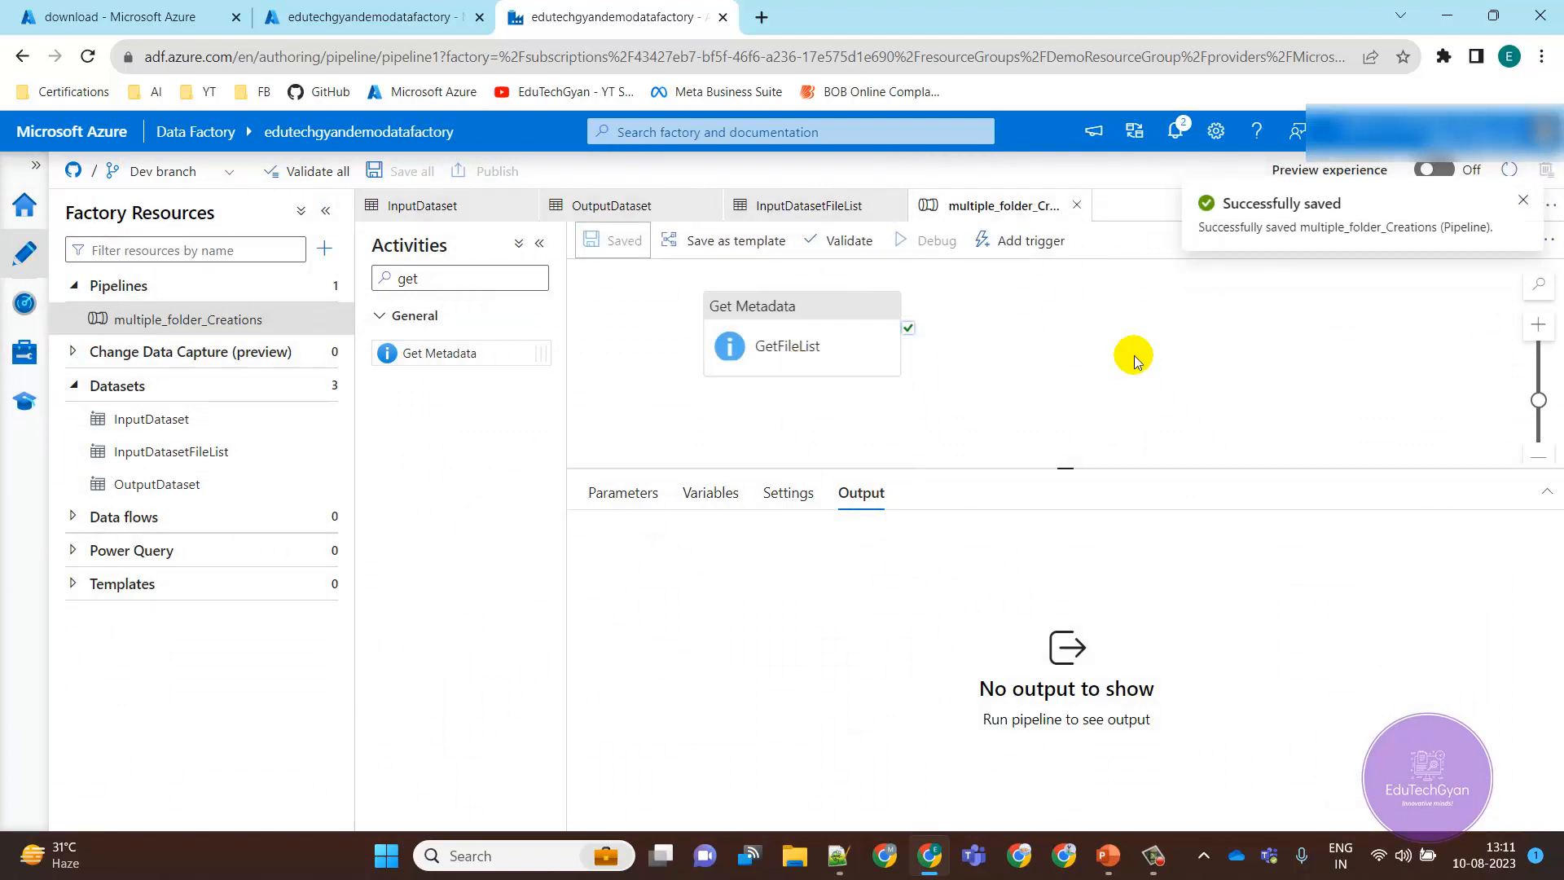
{"action": "left_click", "coordinate": [1523, 201]}
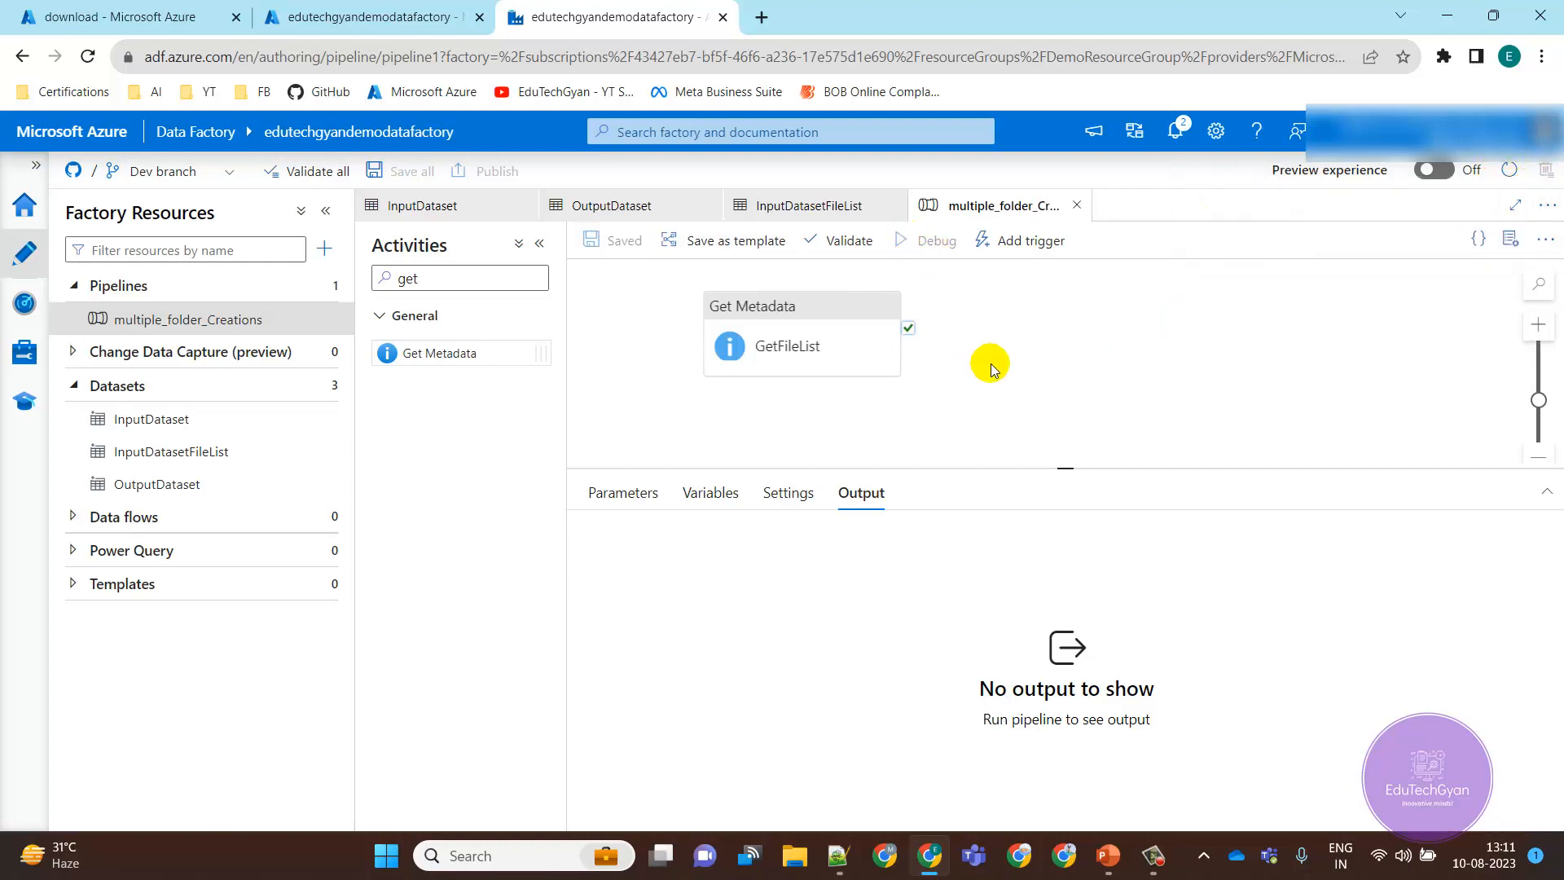
{"action": "left_click", "coordinate": [852, 249]}
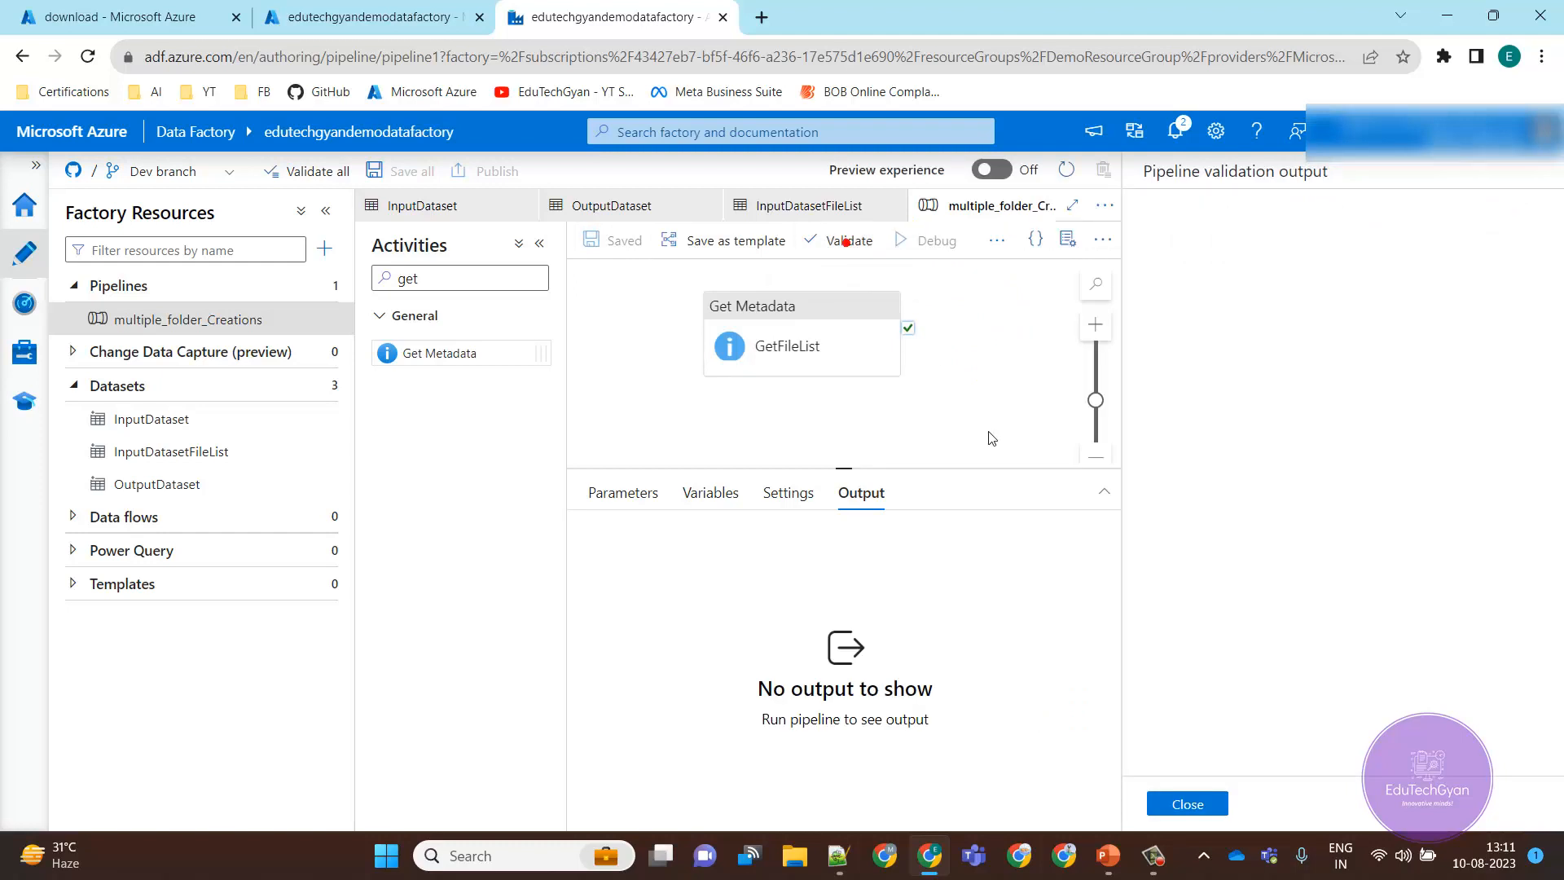
{"action": "left_click", "coordinate": [1197, 806]}
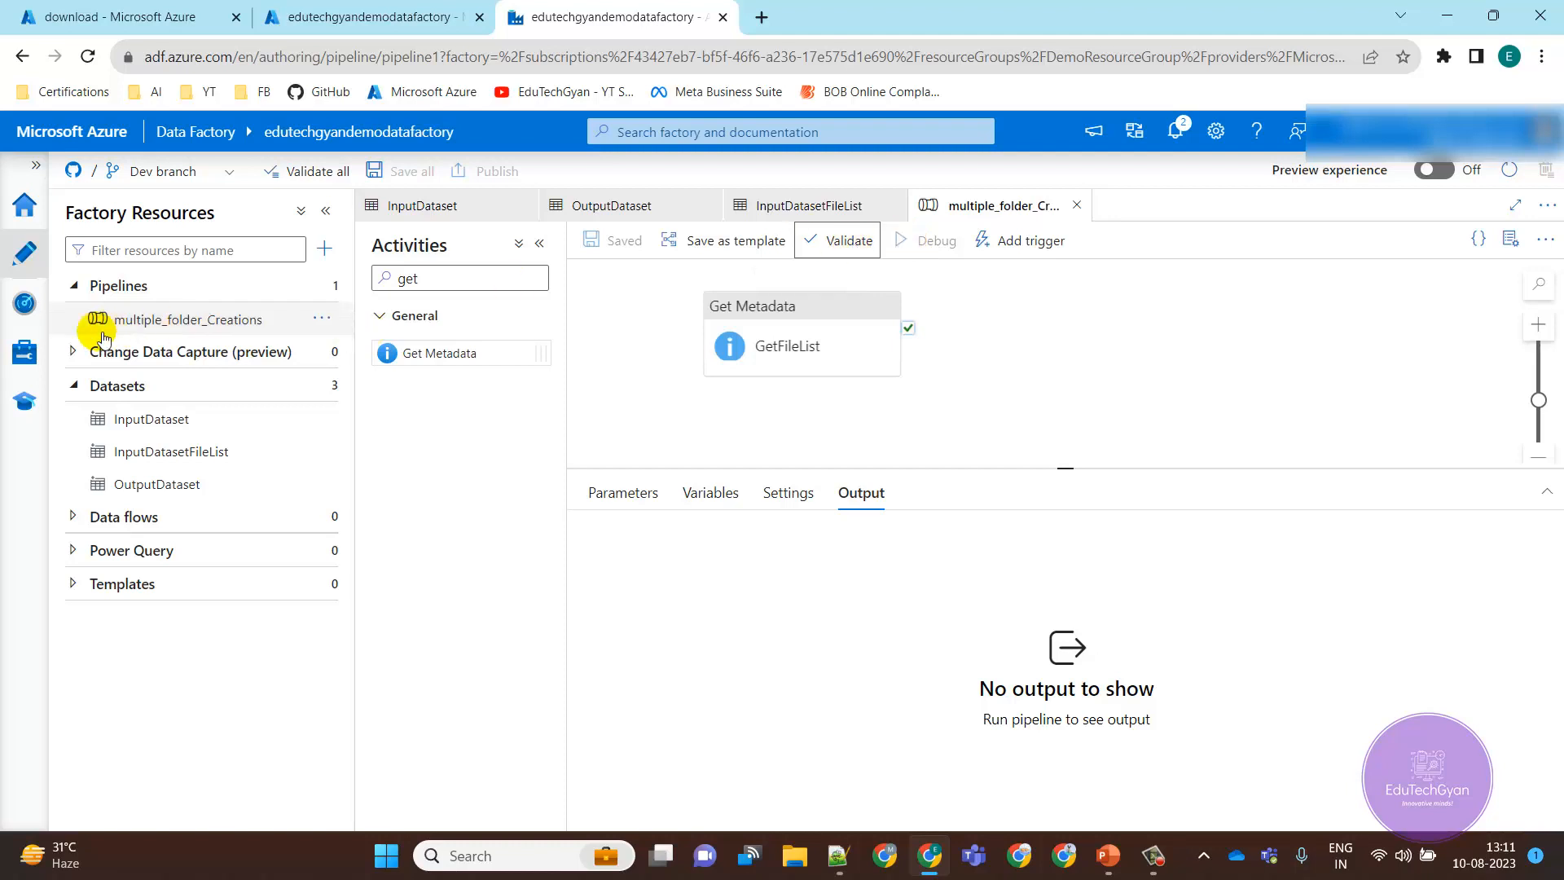
- Inspect the activity runs of the latest multiple_folder_Creations debug run in the pipeline run monitoring
{"action": "left_click", "coordinate": [31, 314]}
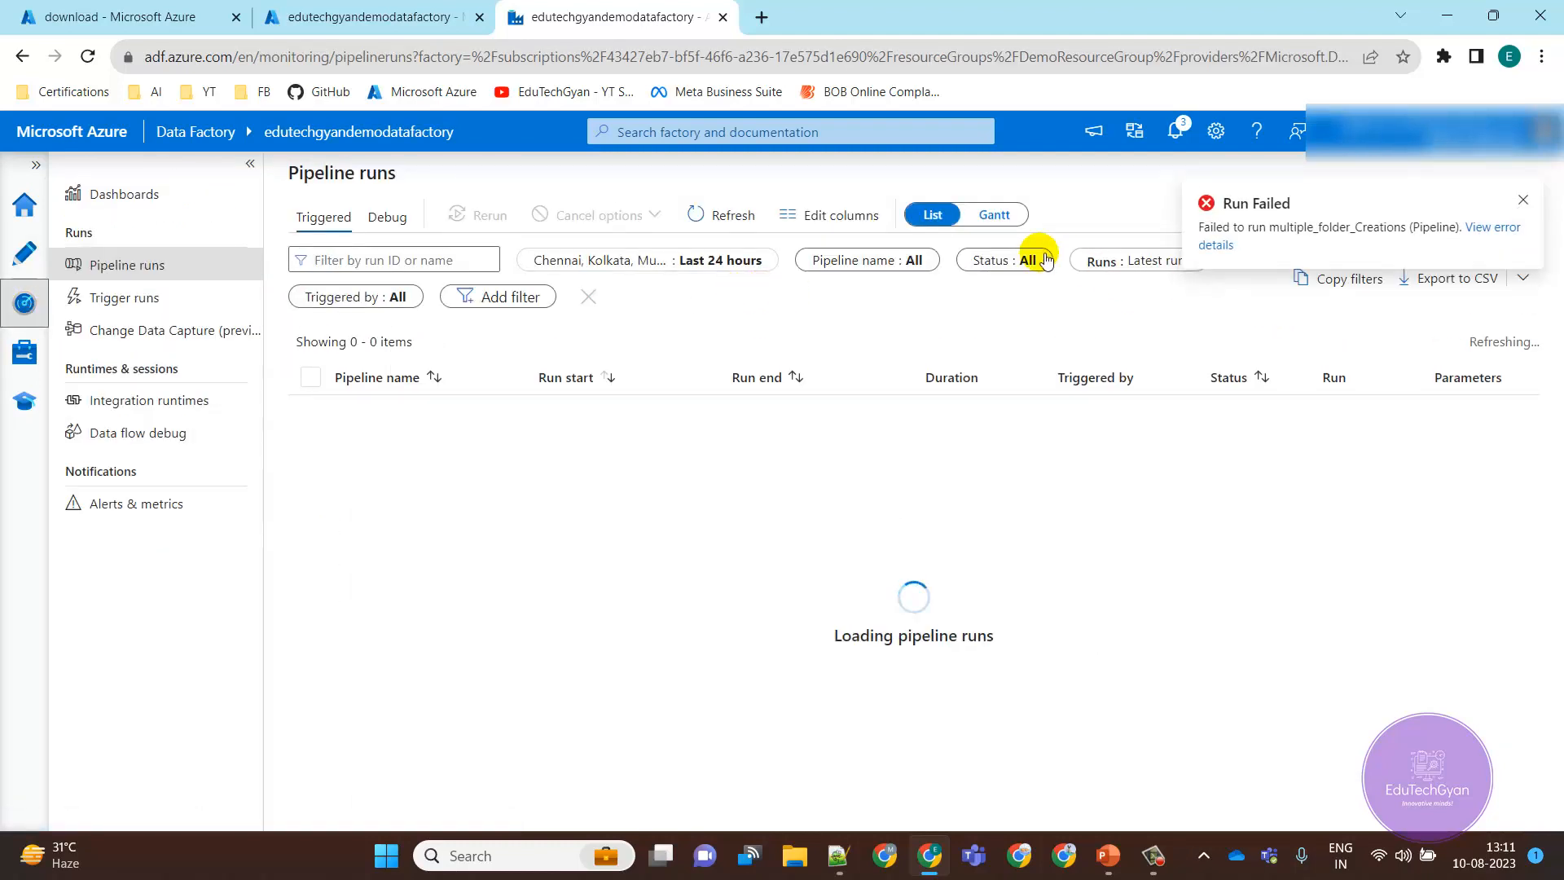
{"action": "left_click", "coordinate": [392, 218]}
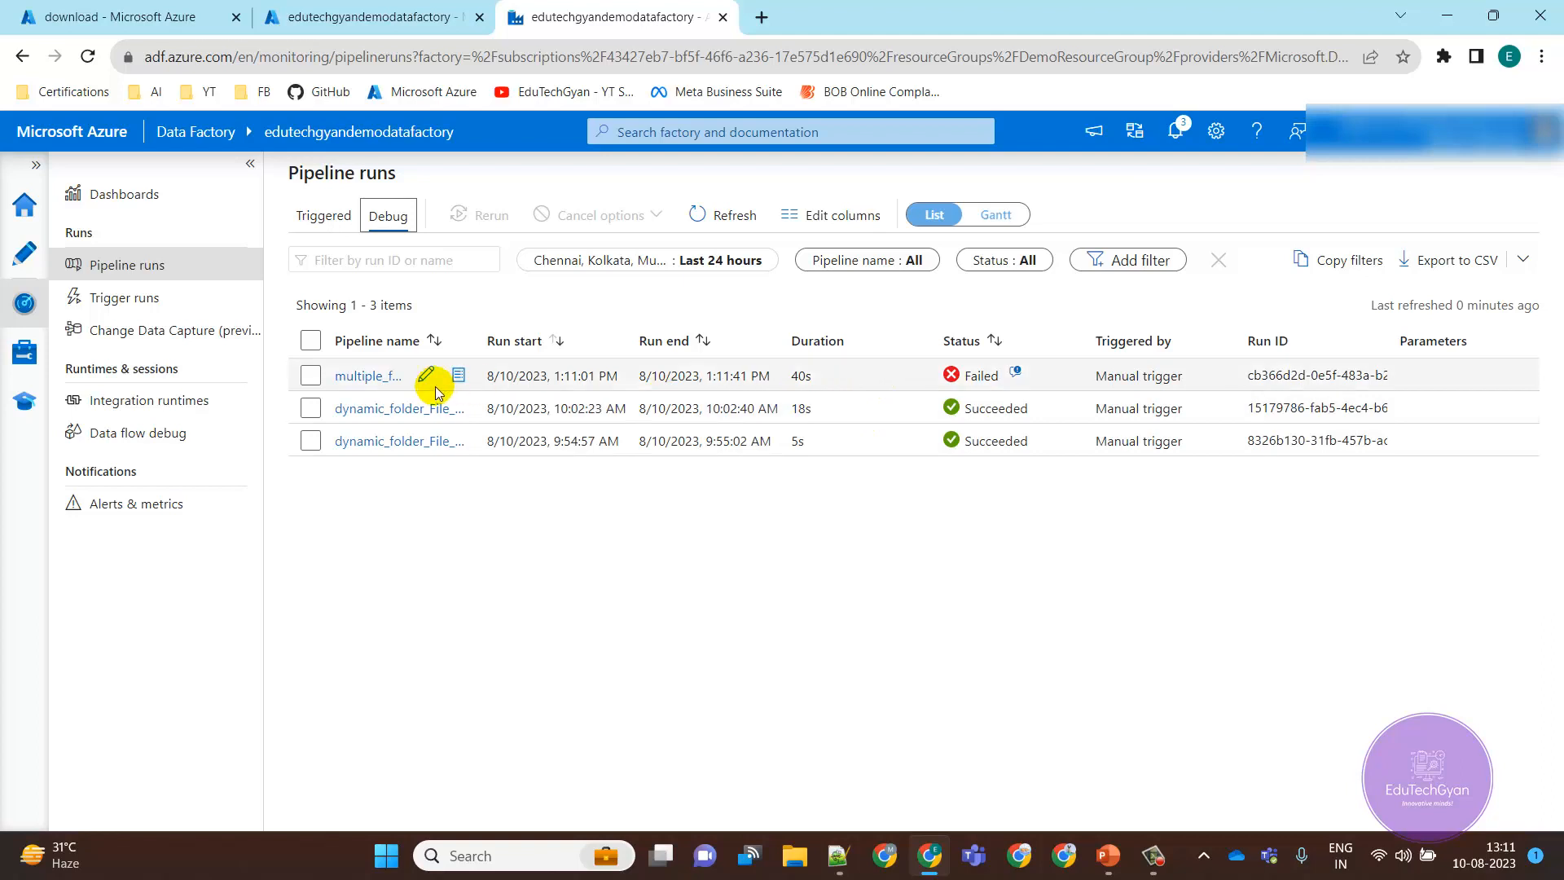
{"action": "left_click", "coordinate": [371, 377]}
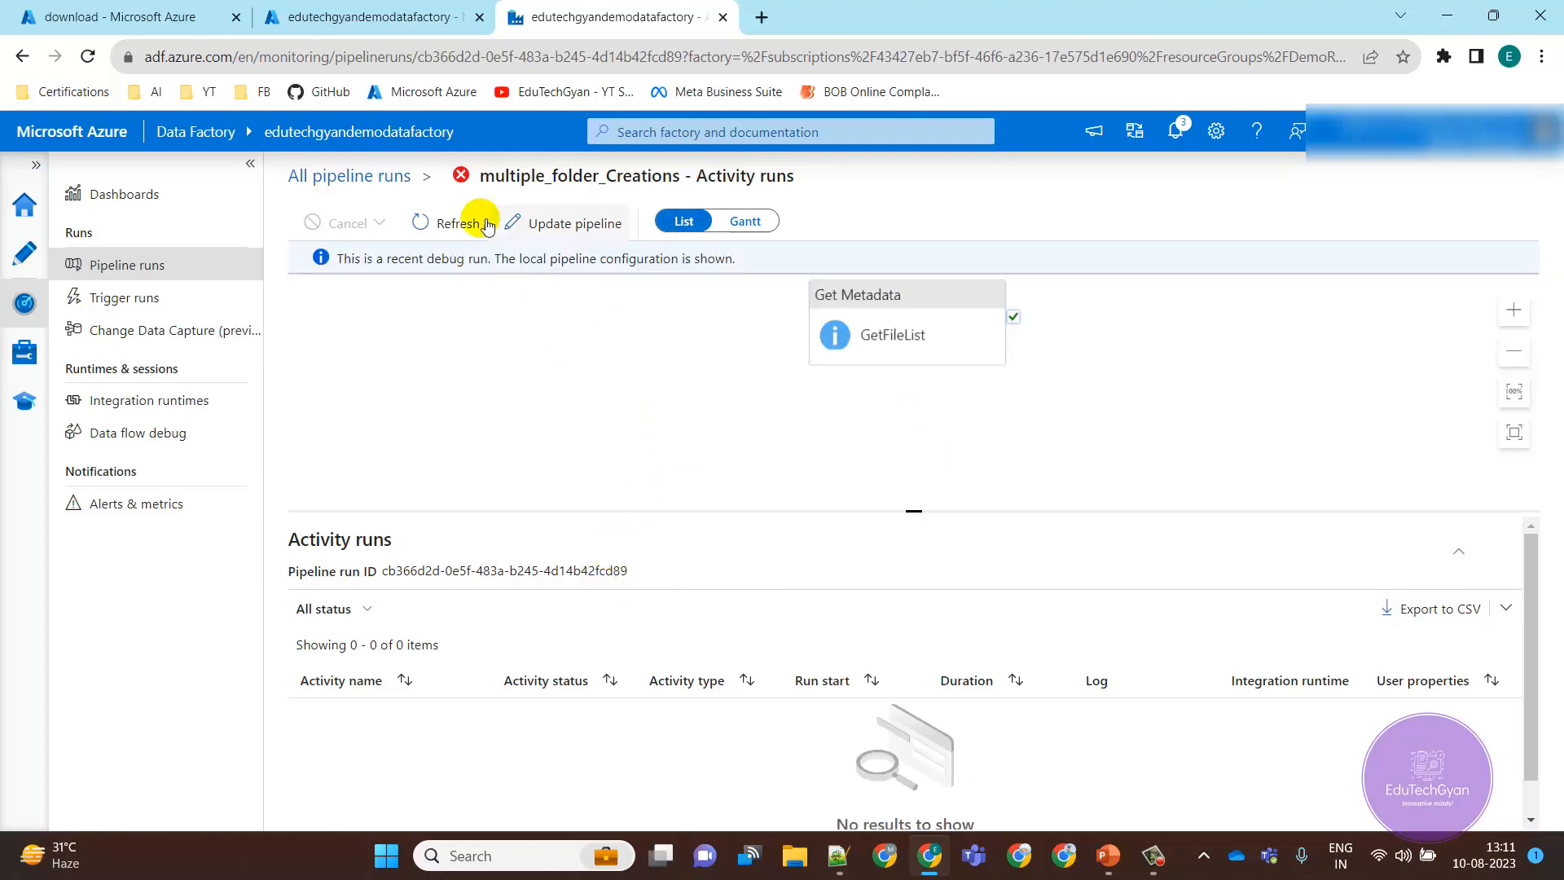
- Return to the pipeline editor and review GetFileList's dataset, field list options, user properties and general settings
{"action": "left_click", "coordinate": [25, 253]}
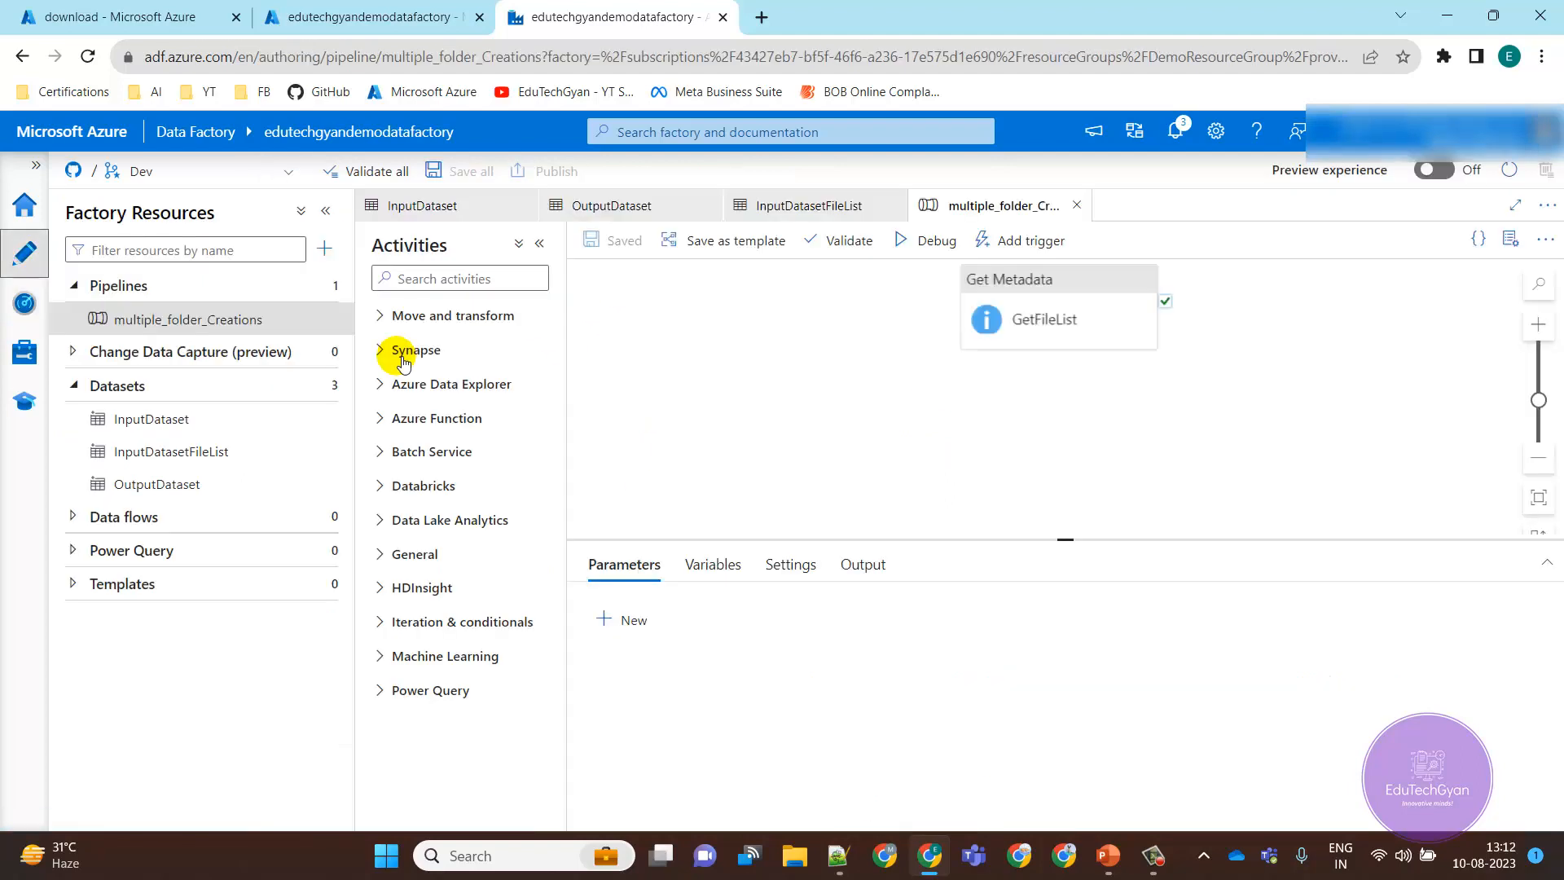
{"action": "left_click_drag", "start_coordinate": [1066, 318], "coordinate": [899, 361]}
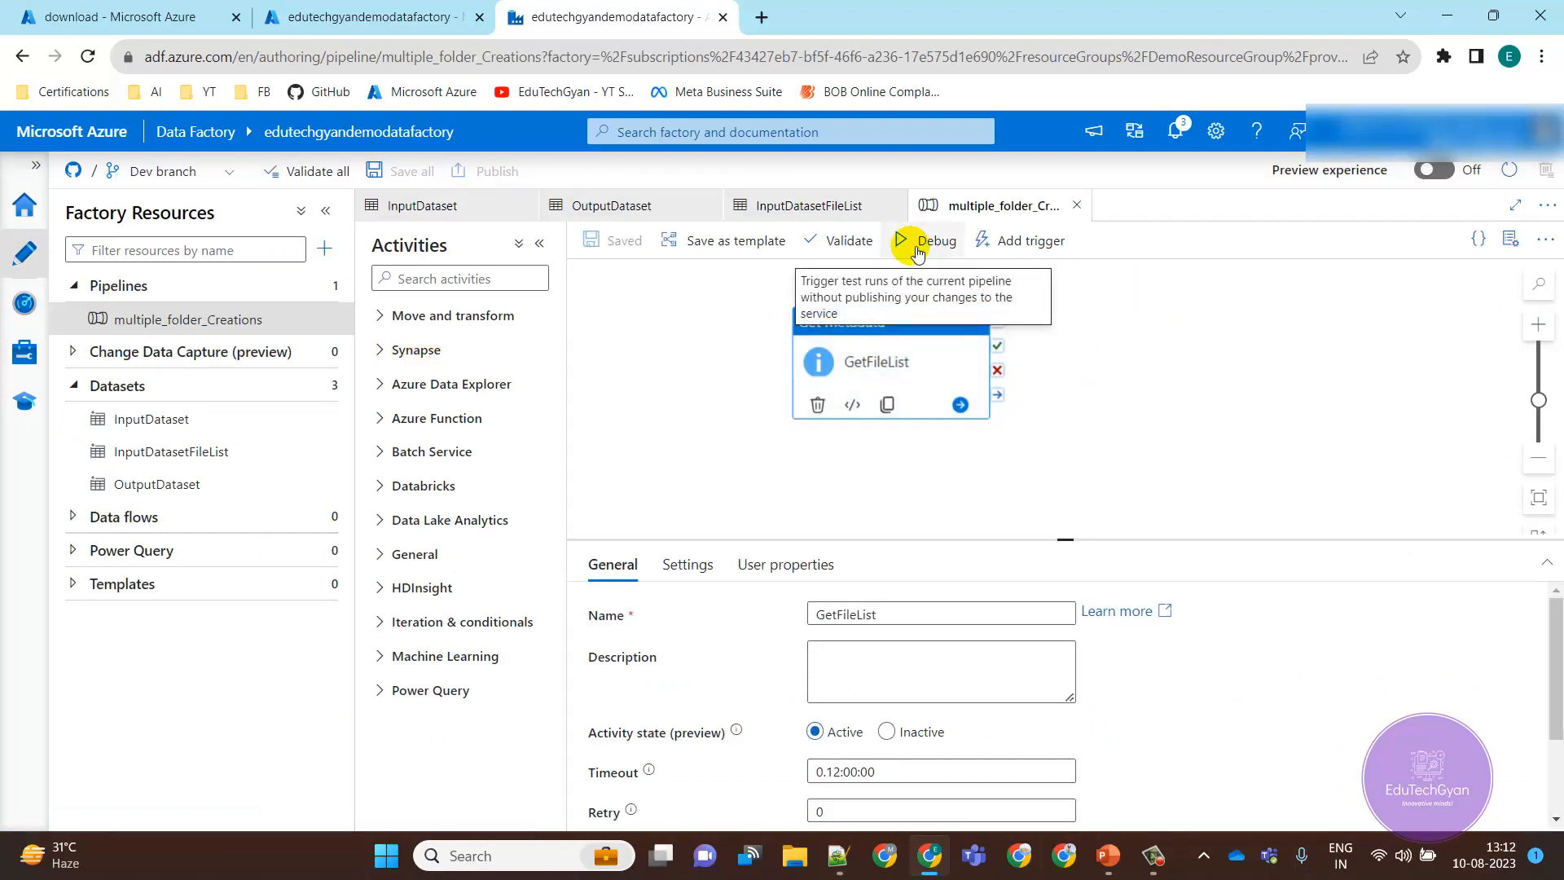
{"action": "left_click", "coordinate": [692, 563]}
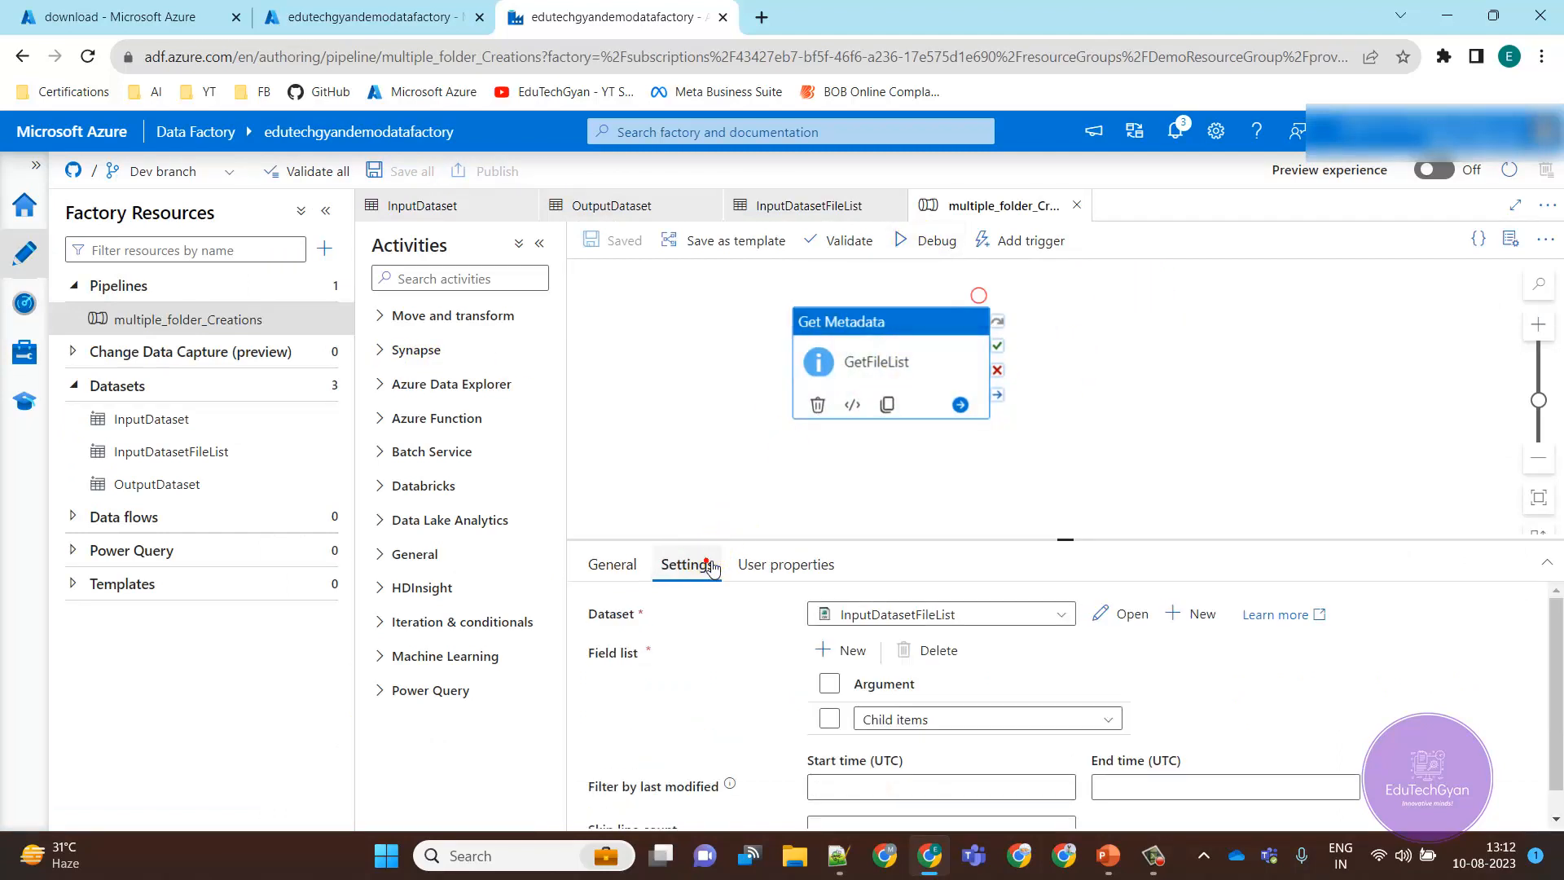
{"action": "left_click", "coordinate": [949, 725]}
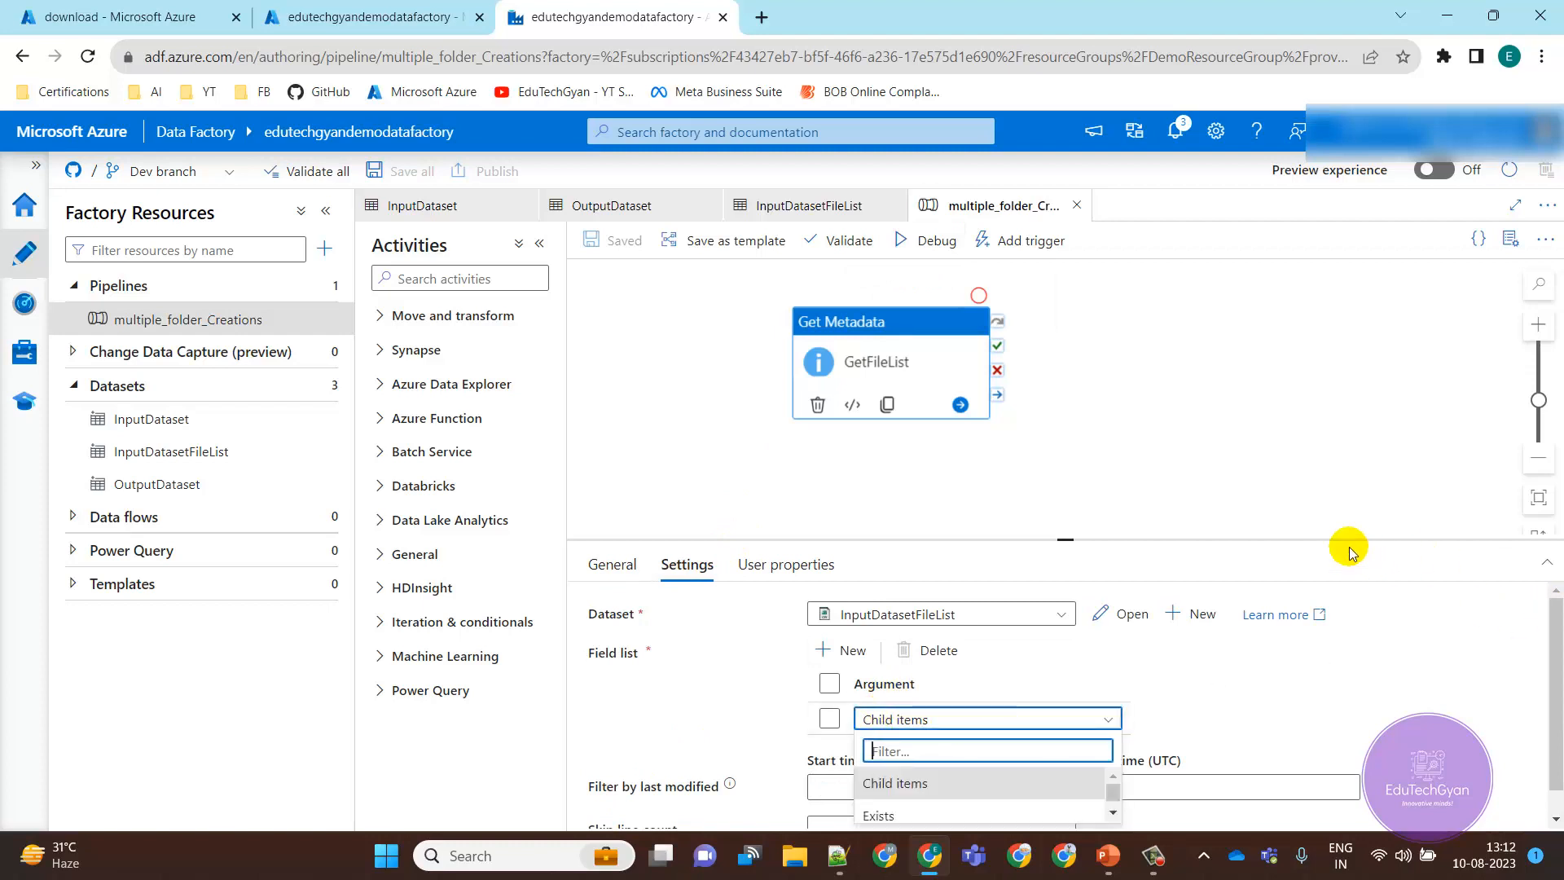
{"action": "left_click_drag", "start_coordinate": [1344, 541], "coordinate": [1328, 308]}
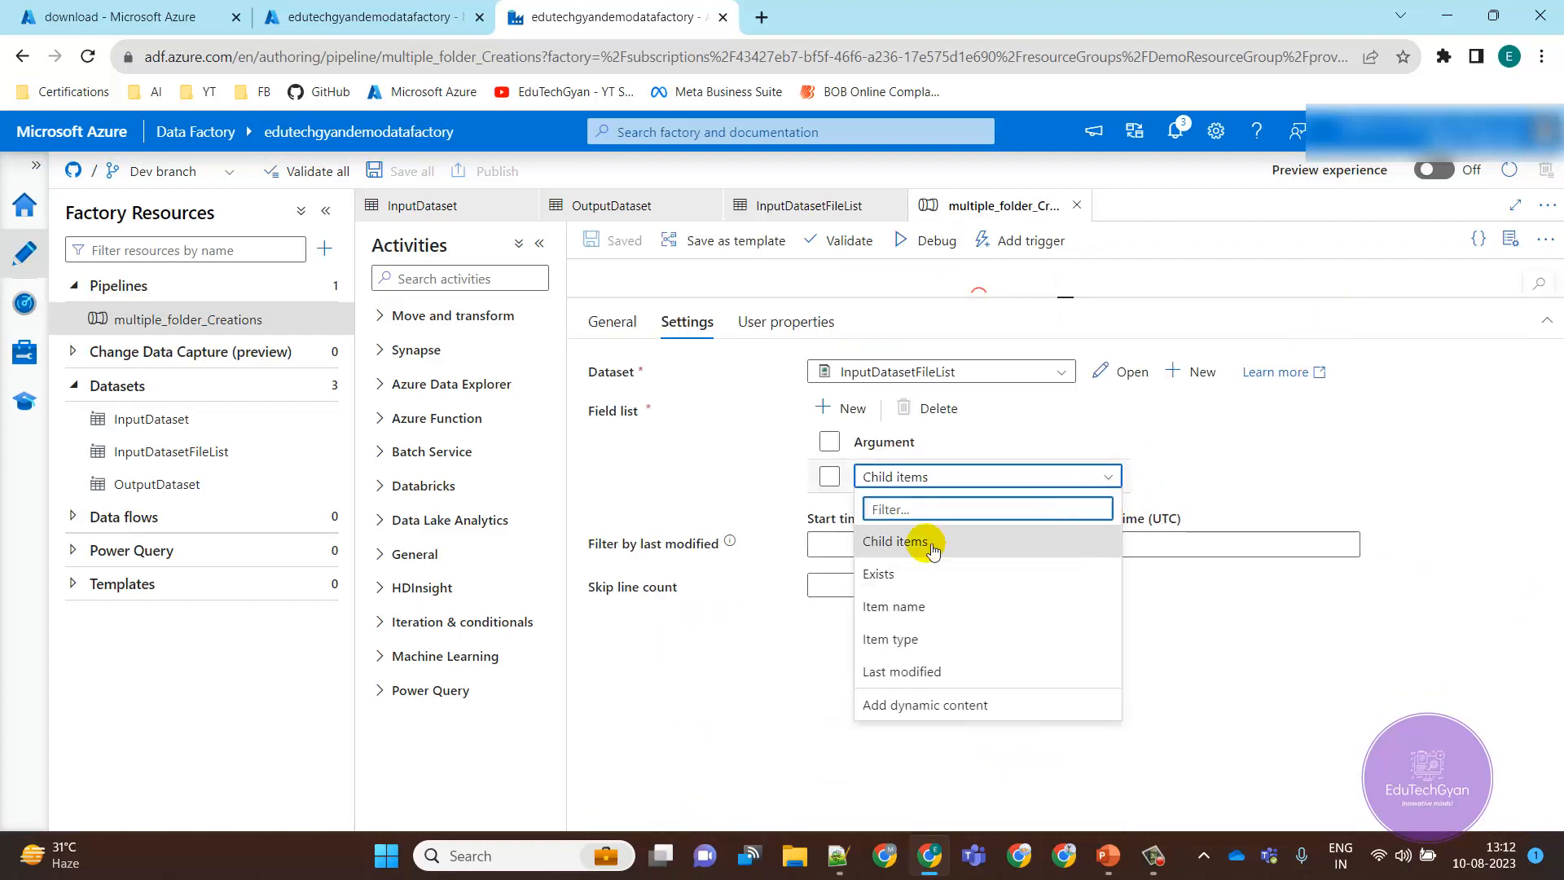
{"action": "left_click", "coordinate": [1236, 466]}
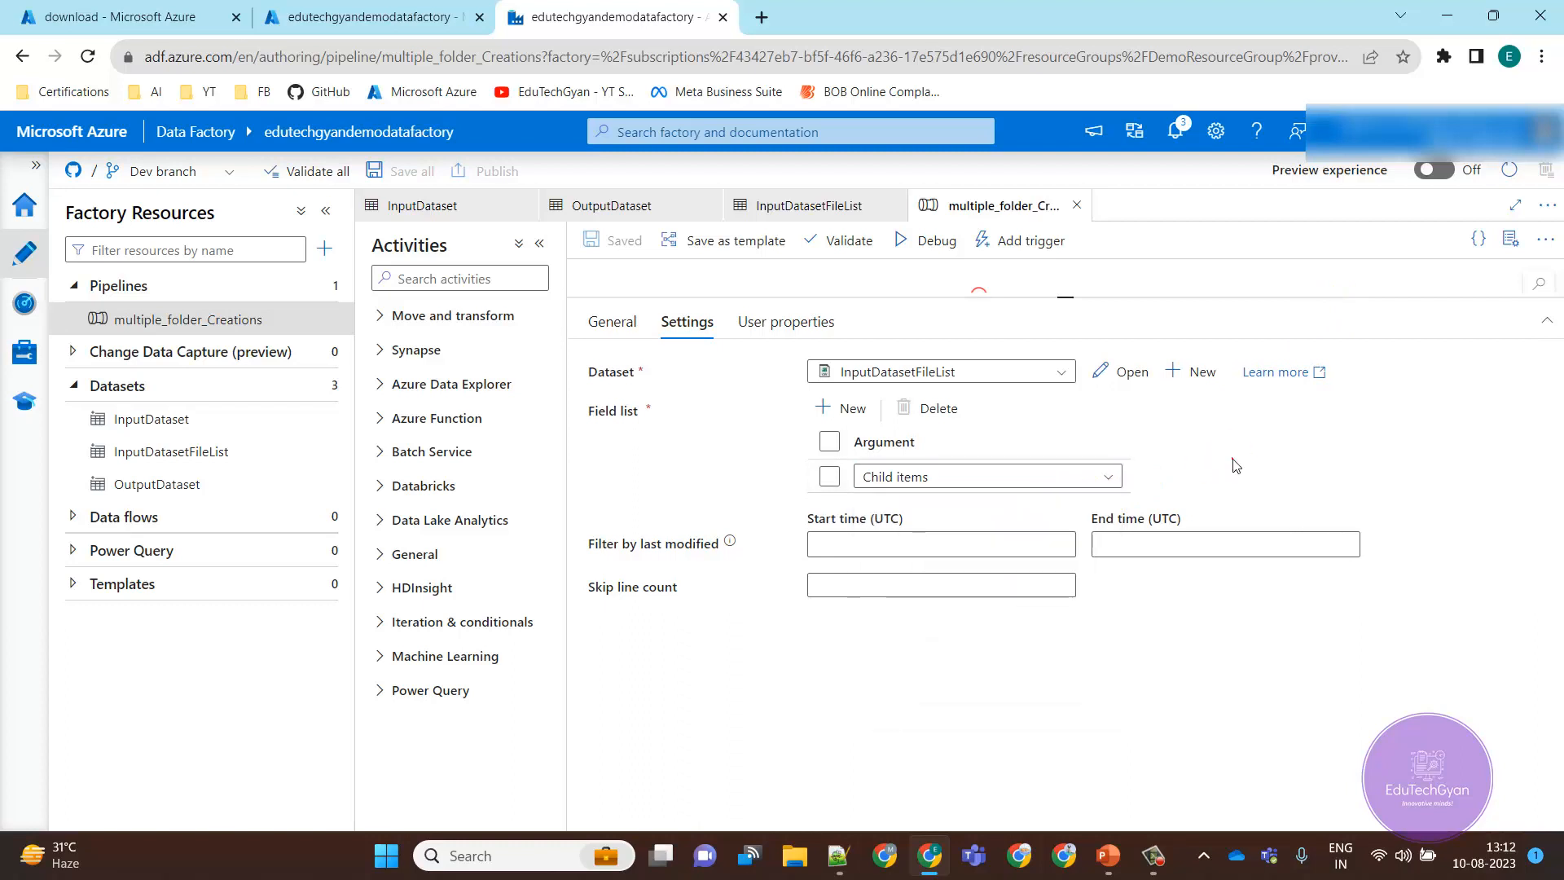
{"action": "left_click", "coordinate": [786, 321]}
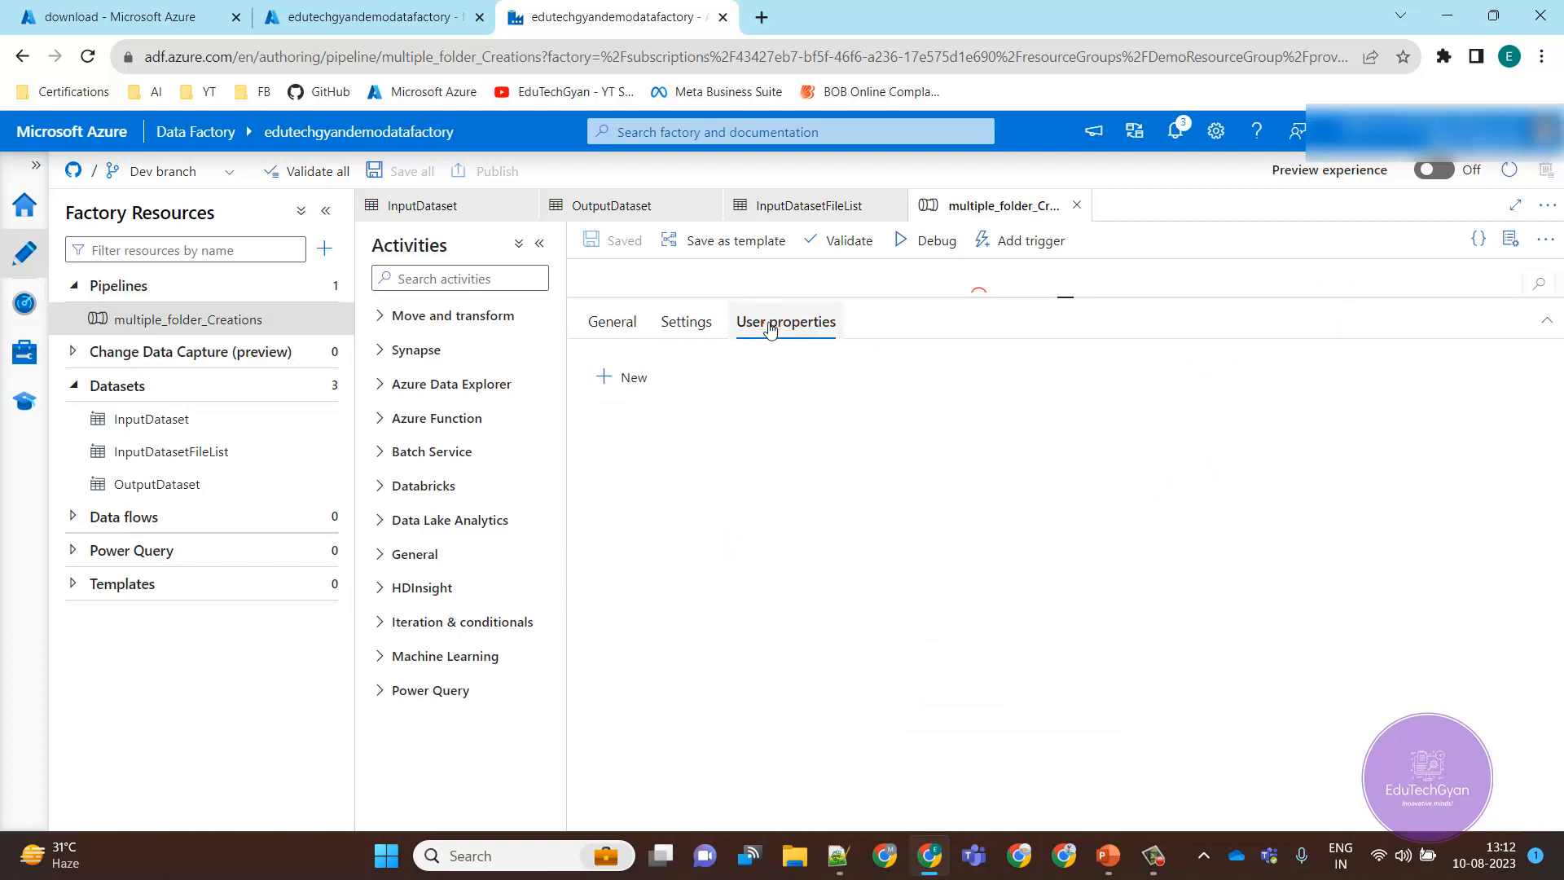
{"action": "left_click", "coordinate": [609, 321]}
{"action": "left_click_drag", "start_coordinate": [1159, 299], "coordinate": [1157, 301]}
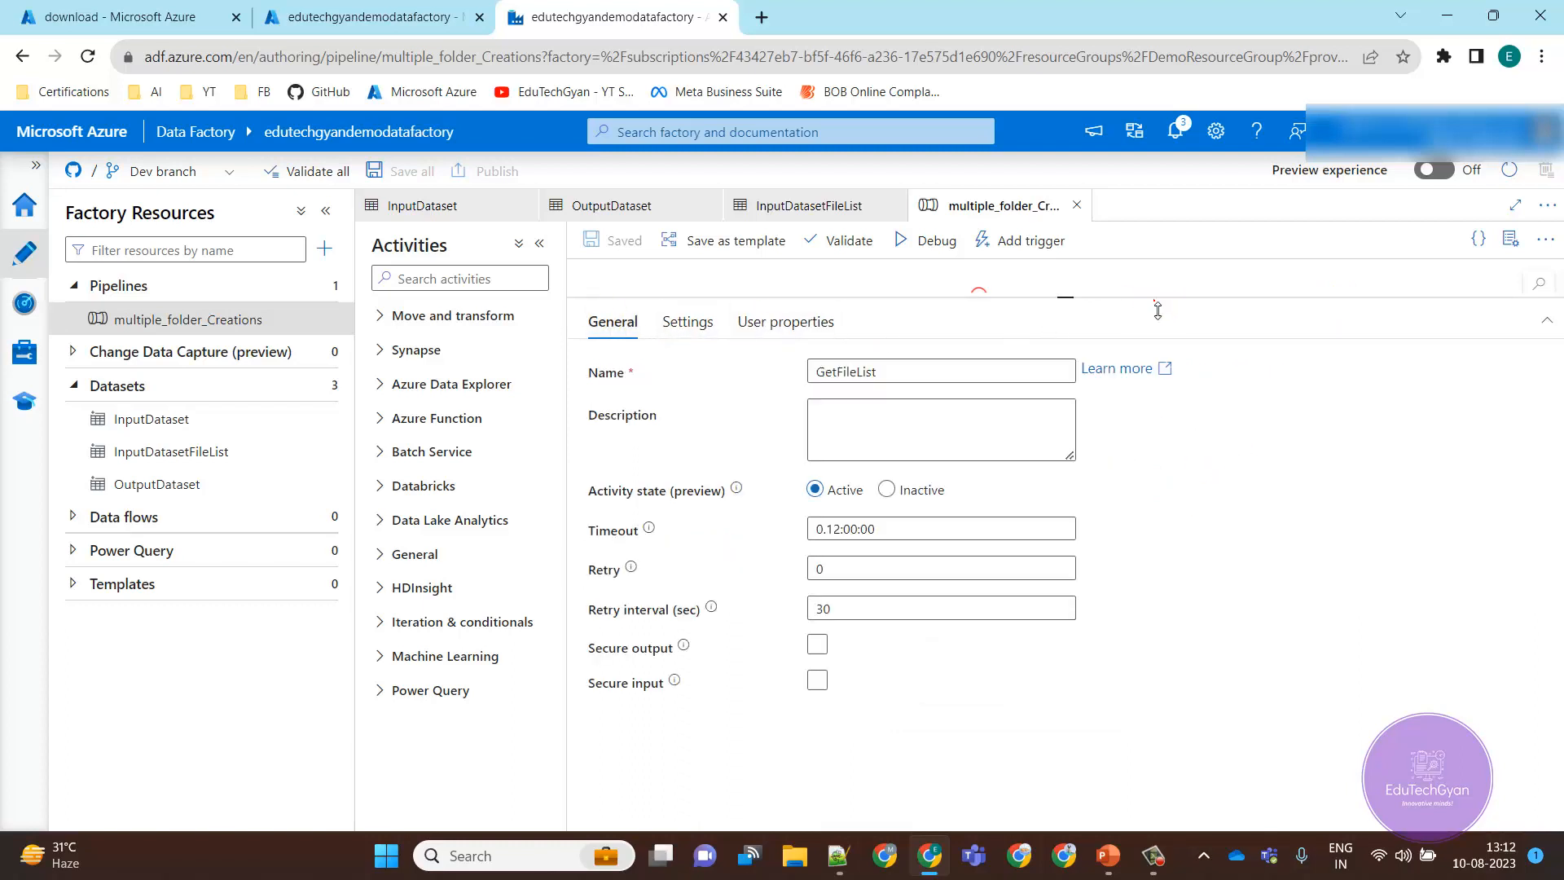
- Run the multiple_folder_Creations pipeline in debug mode and show its activity run output below the canvas
{"action": "left_click", "coordinate": [943, 270]}
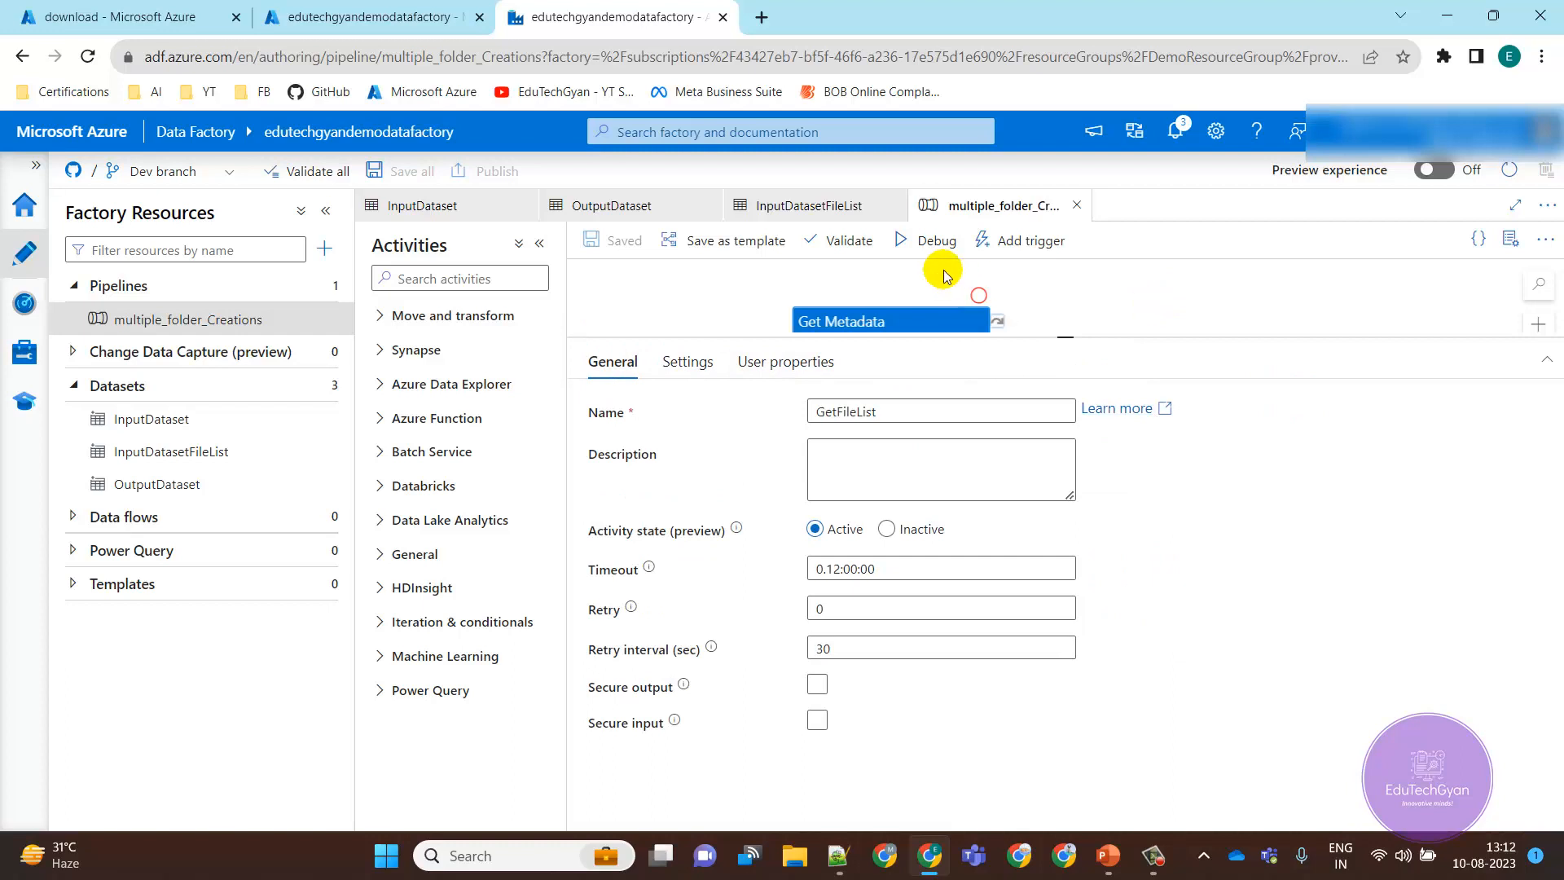
{"action": "left_click", "coordinate": [1058, 313]}
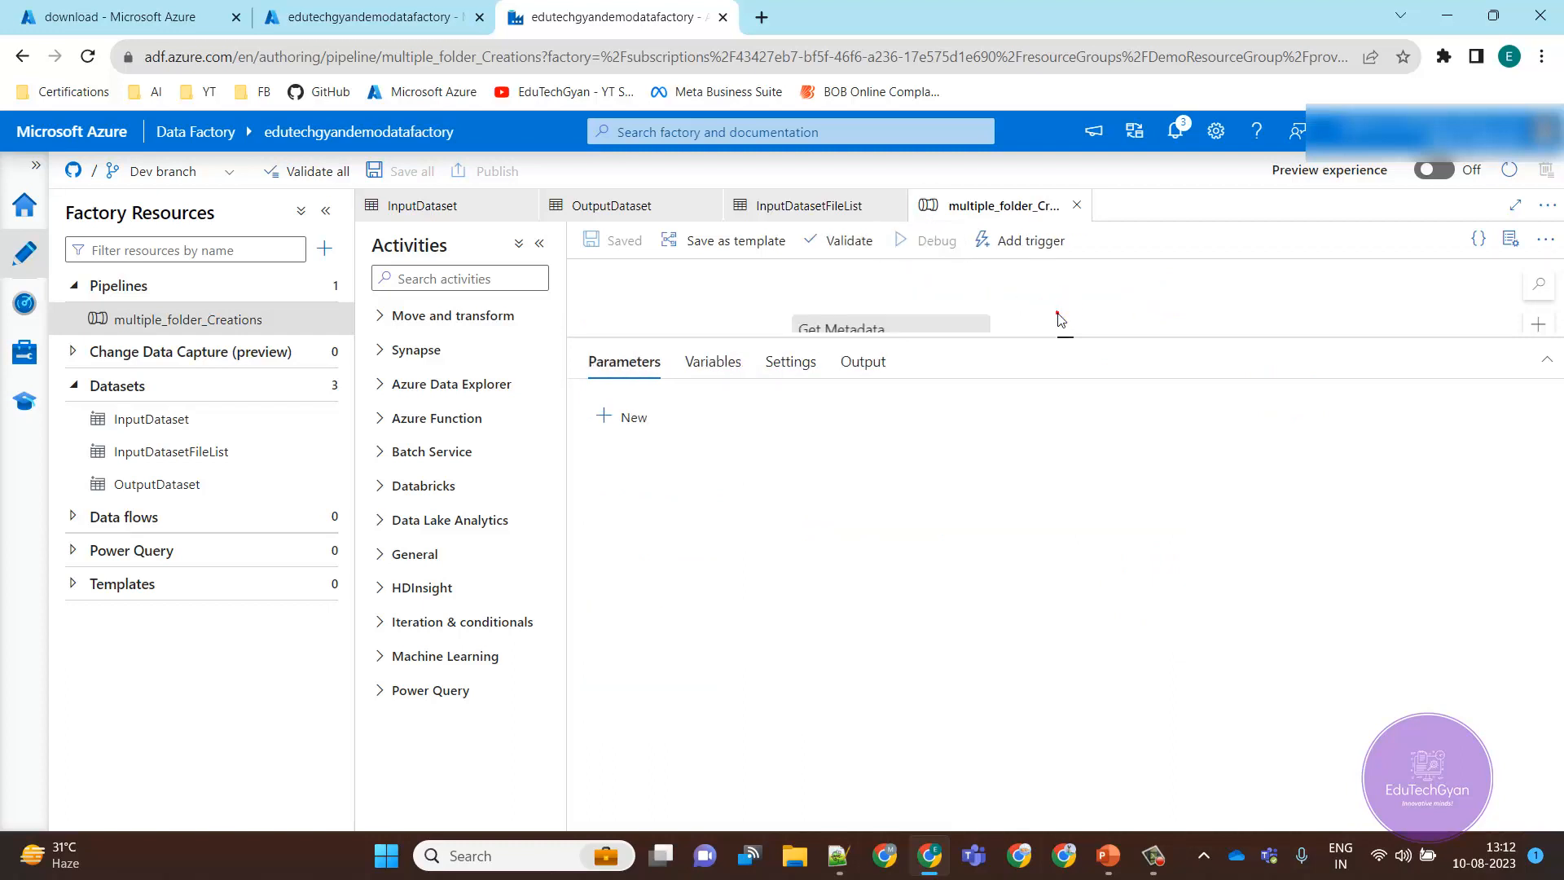
{"action": "left_click", "coordinate": [895, 362]}
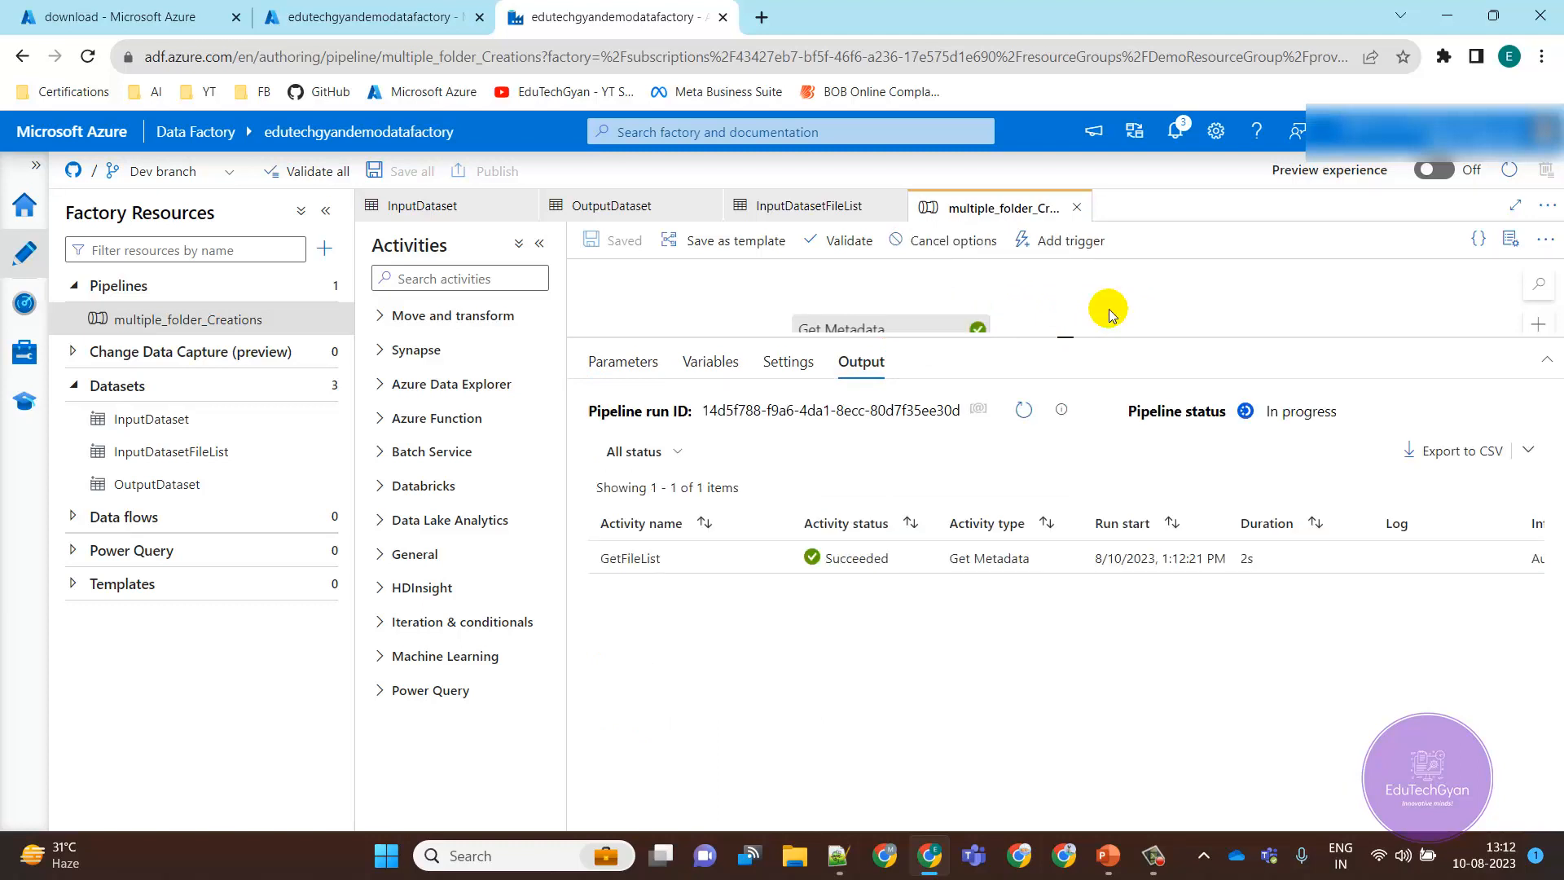
{"action": "left_click_drag", "start_coordinate": [1070, 341], "coordinate": [1019, 415]}
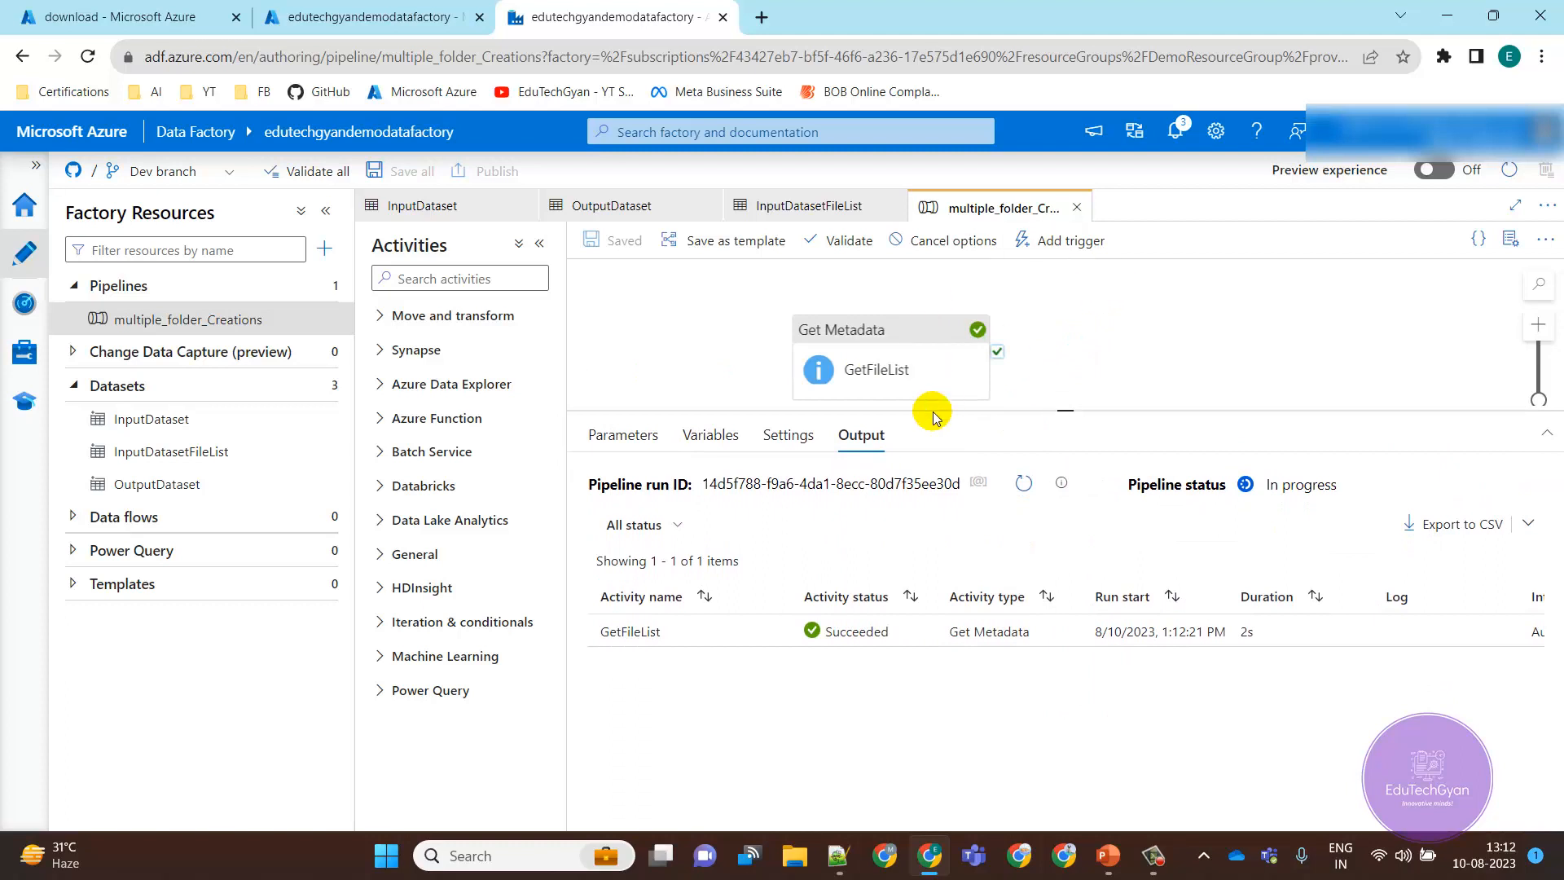
- Open GetFileList's run output in full view, copy its complete childItems array, and close the output
{"action": "mouse_move", "coordinate": [770, 640]}
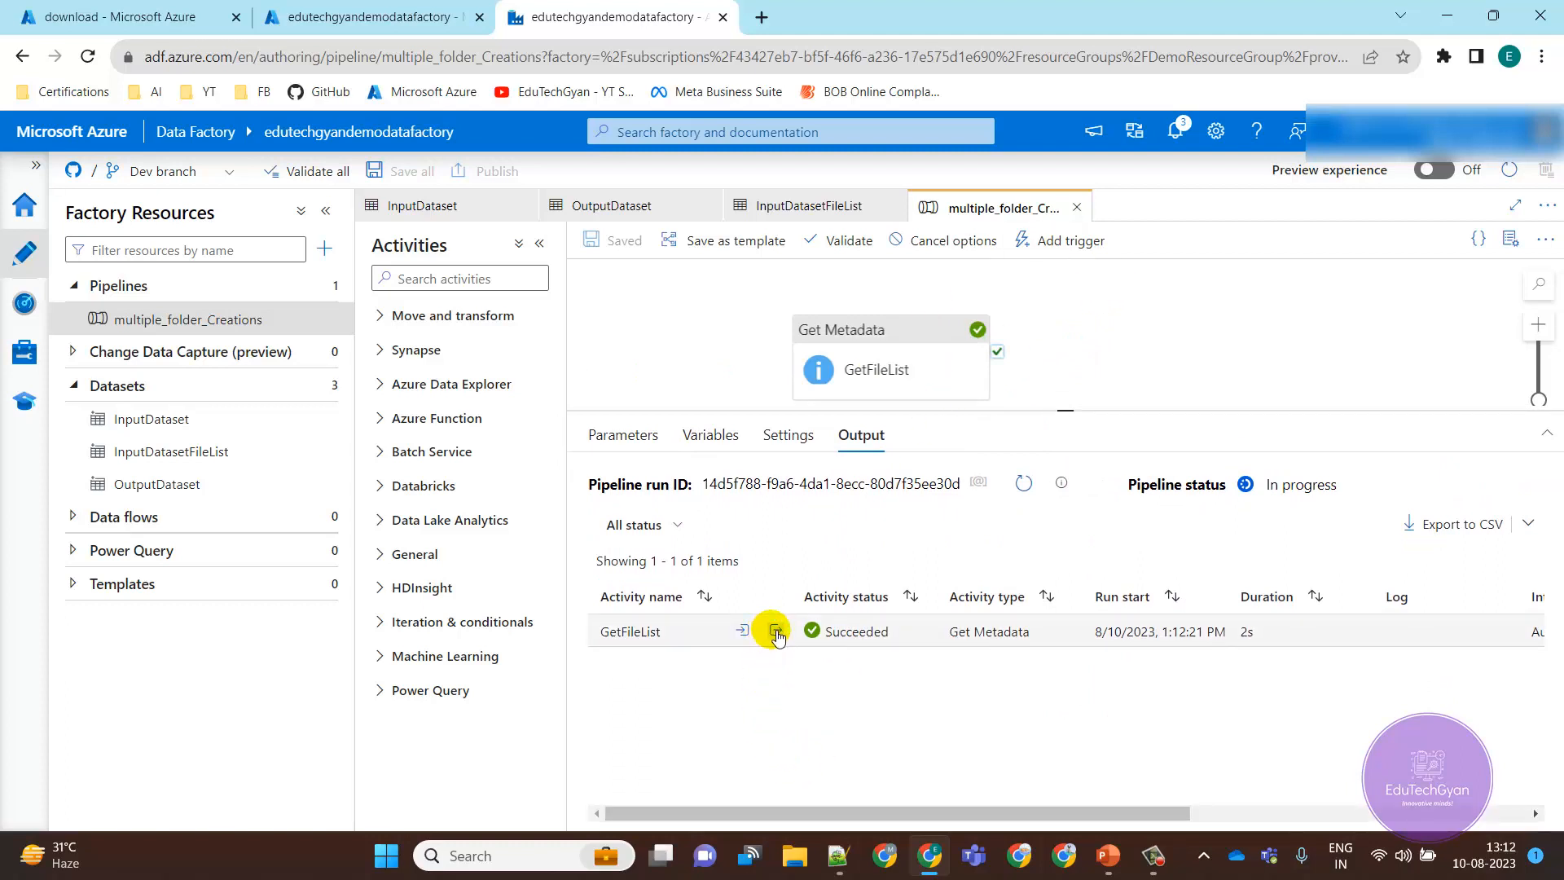
{"action": "left_click", "coordinate": [775, 632]}
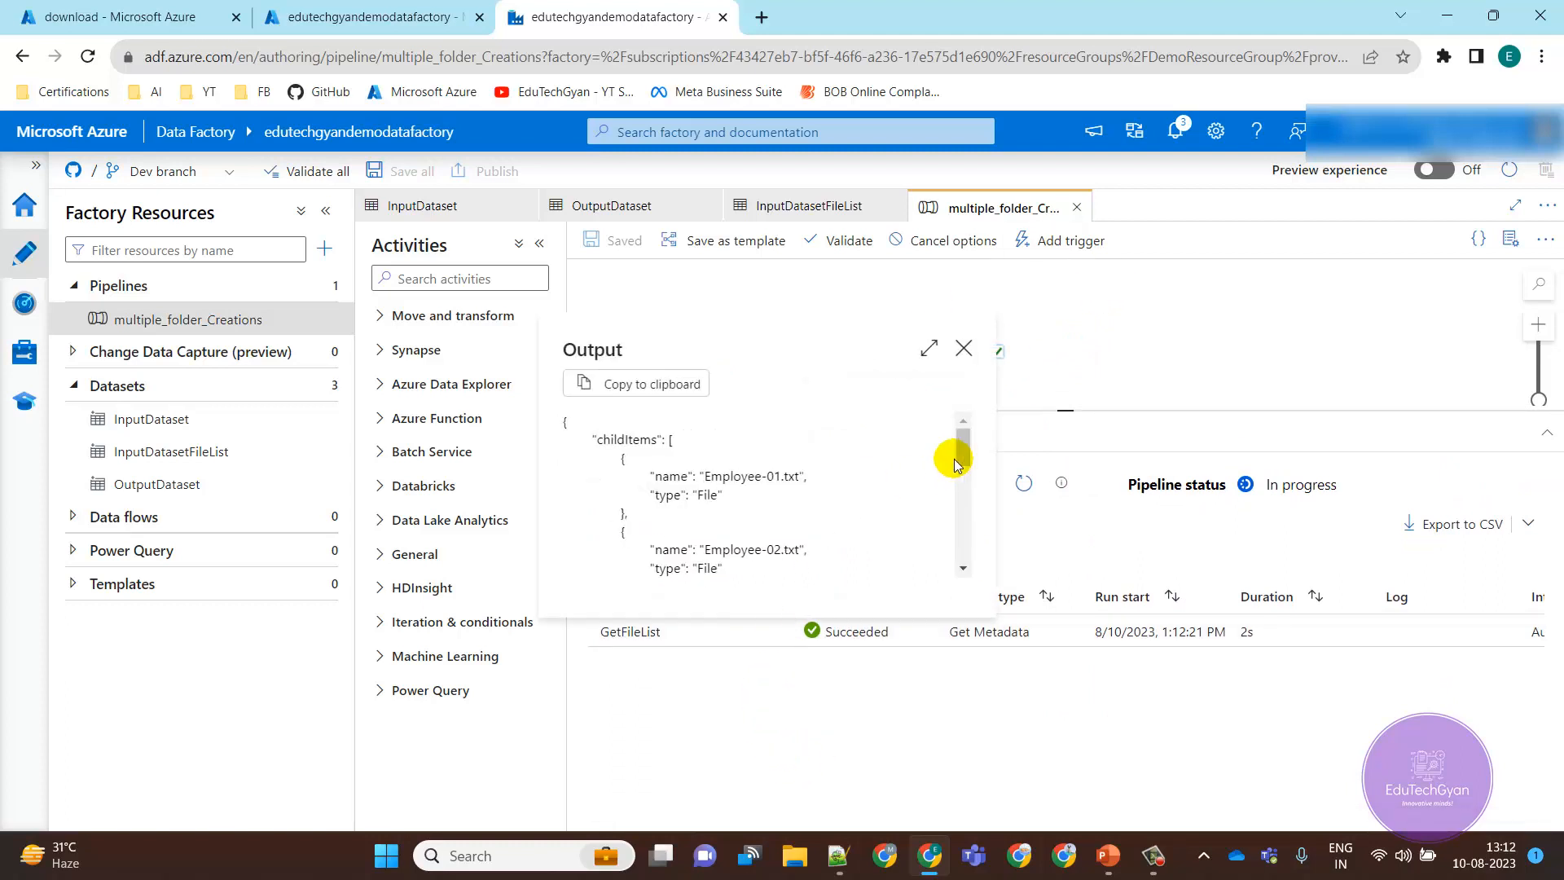
{"action": "left_click", "coordinate": [929, 348]}
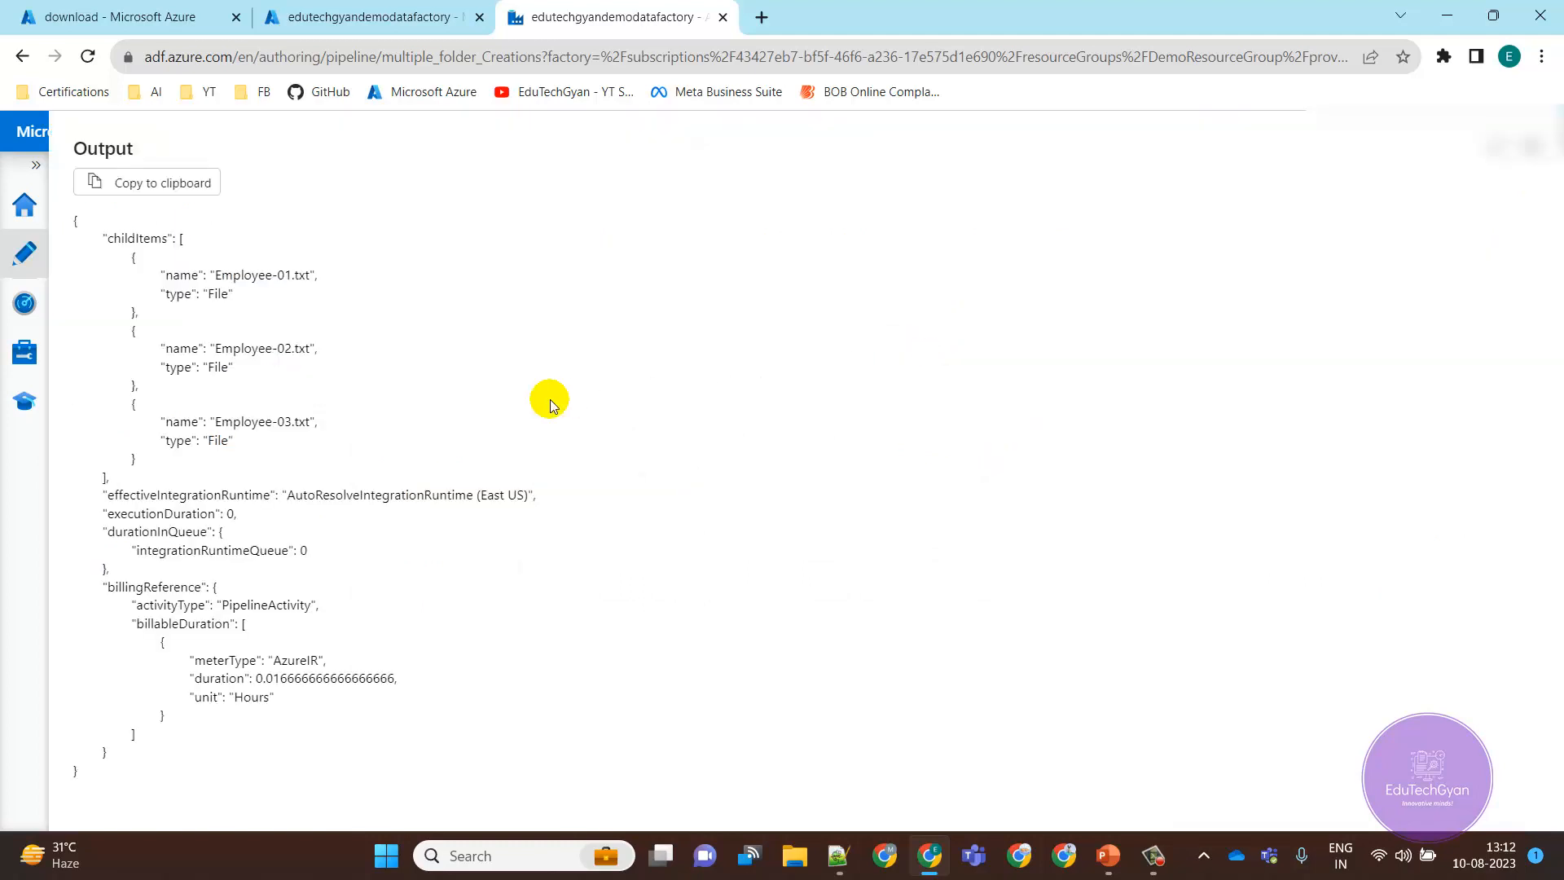
{"action": "left_click_drag", "start_coordinate": [150, 461], "coordinate": [145, 283]}
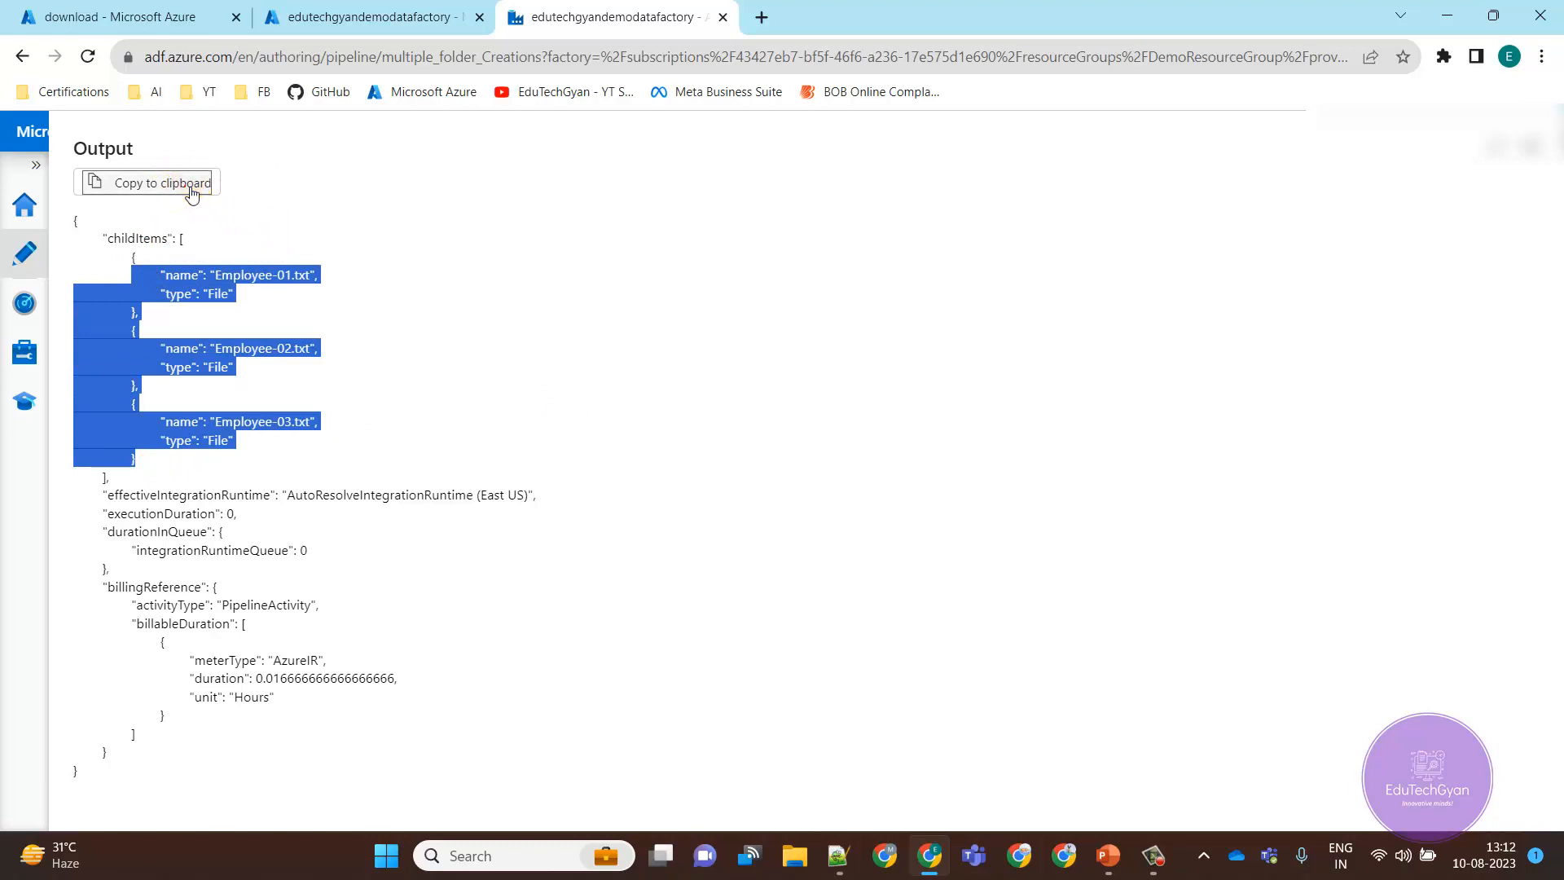
{"action": "left_click", "coordinate": [414, 253]}
{"action": "left_click_drag", "start_coordinate": [99, 235], "coordinate": [193, 467]}
{"action": "key", "text": "ctrl+c"}
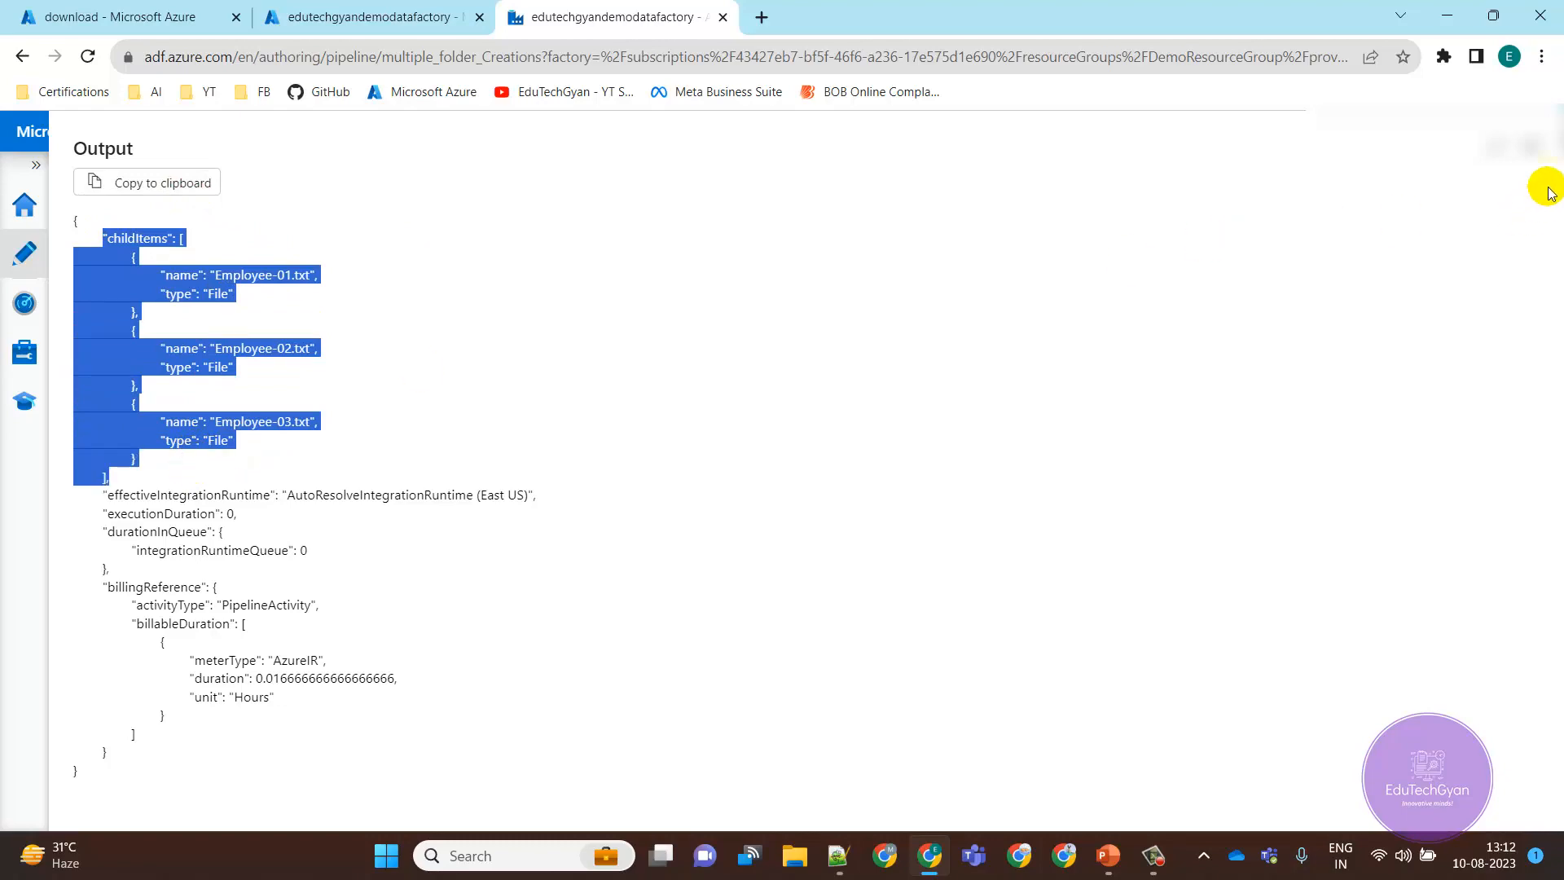
{"action": "left_click", "coordinate": [1536, 159]}
{"action": "left_click", "coordinate": [1536, 160]}
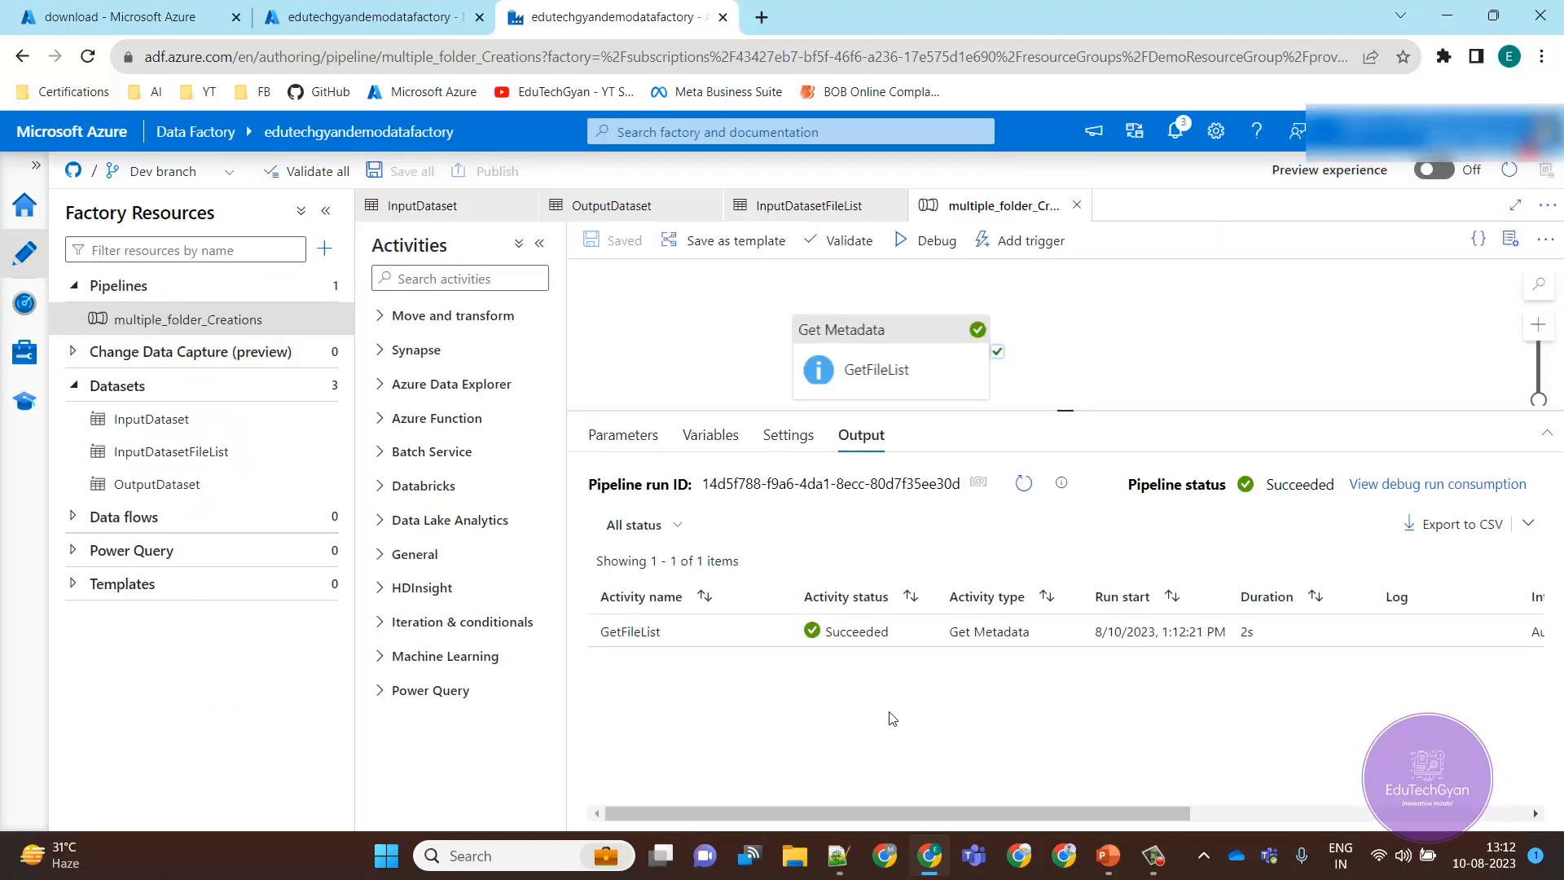
- Switch to Notepad++ and paste the childItems array below the target folder notes, followed by an unindented separator line of equals signs
{"action": "left_click", "coordinate": [839, 855]}
{"action": "key", "text": "Return"}
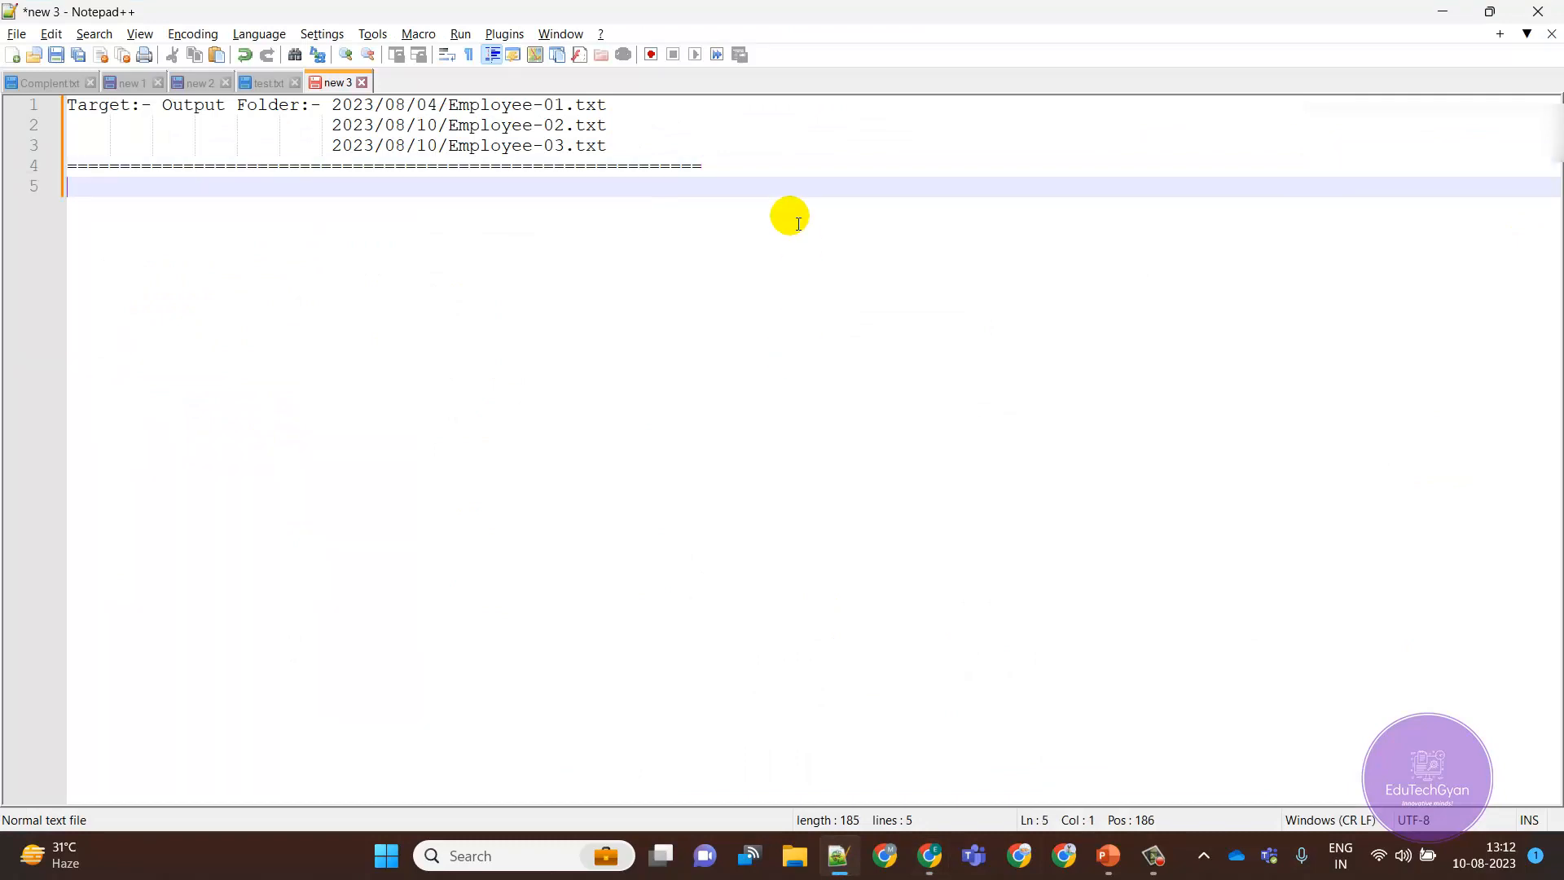
{"action": "key", "text": "ctrl+v"}
{"action": "key", "text": "Return"}
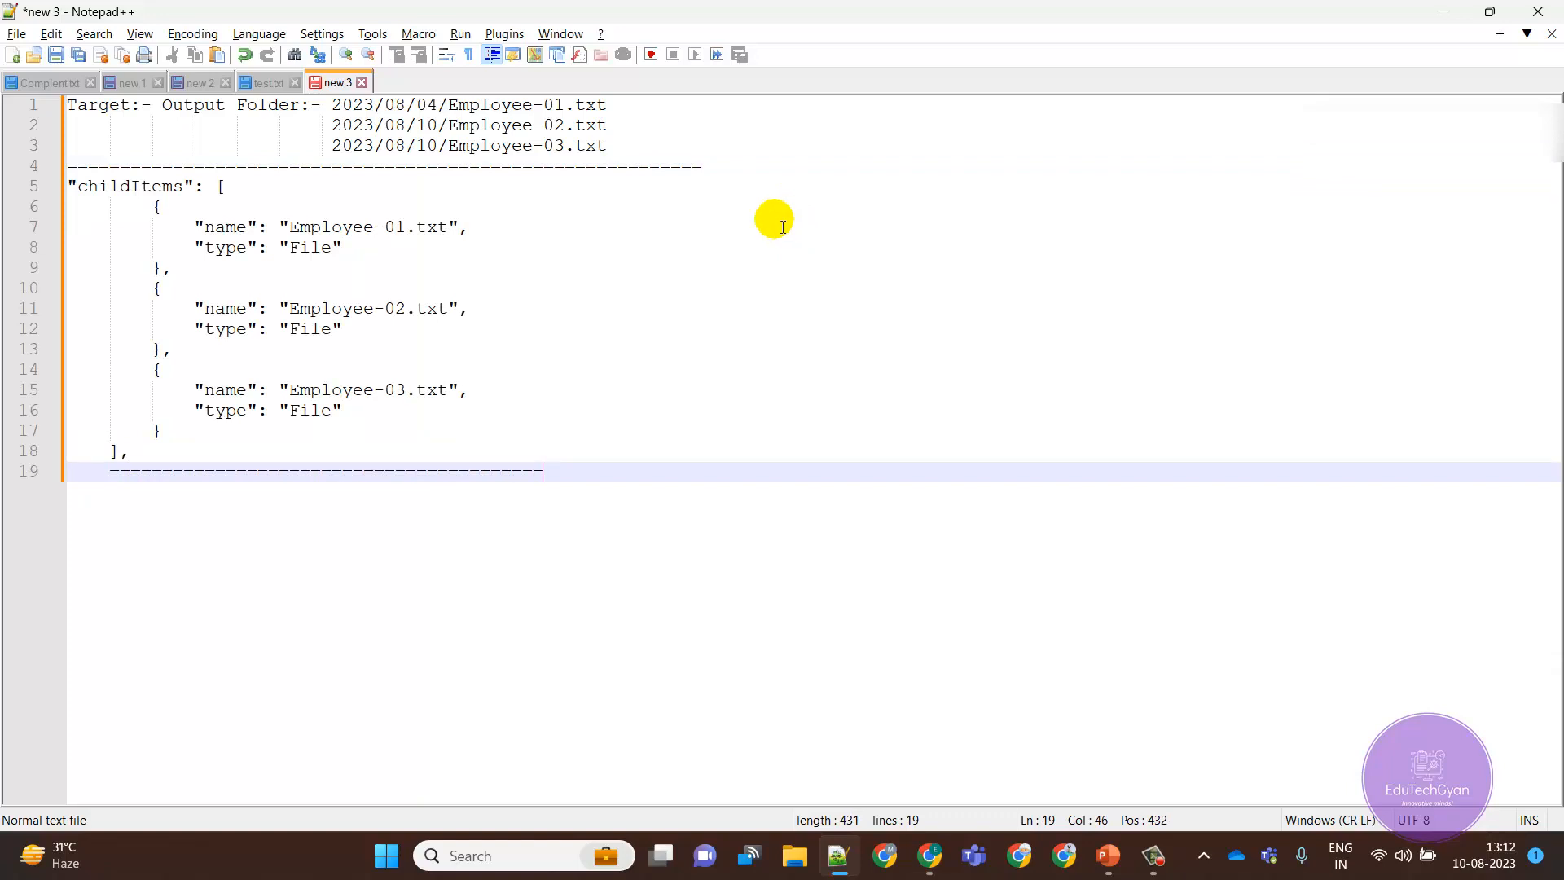
{"action": "left_click", "coordinate": [116, 474]}
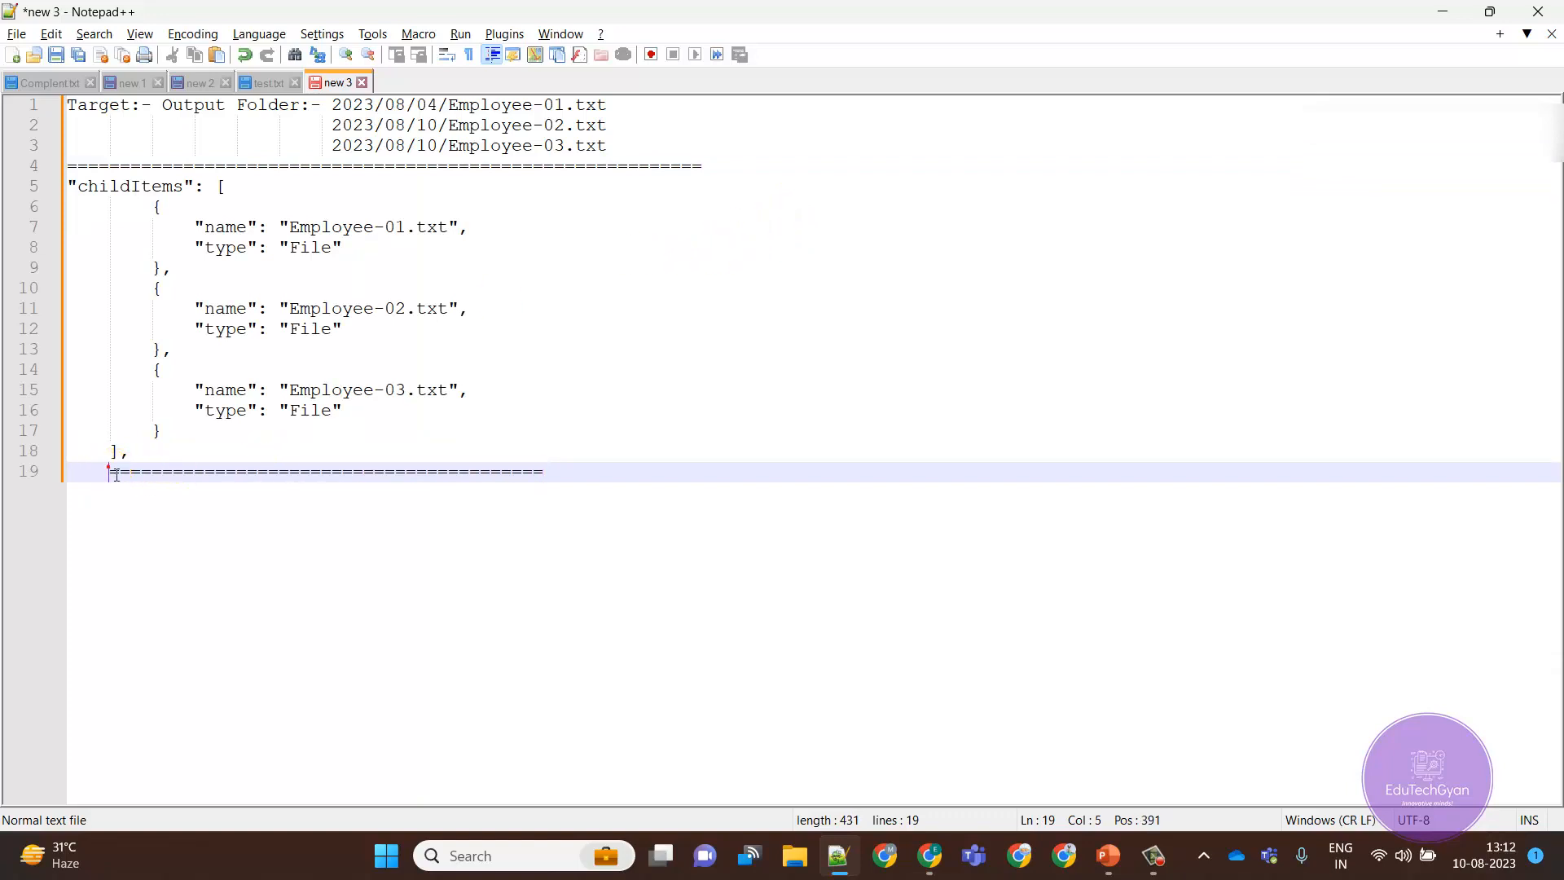
{"action": "key", "text": "Return"}
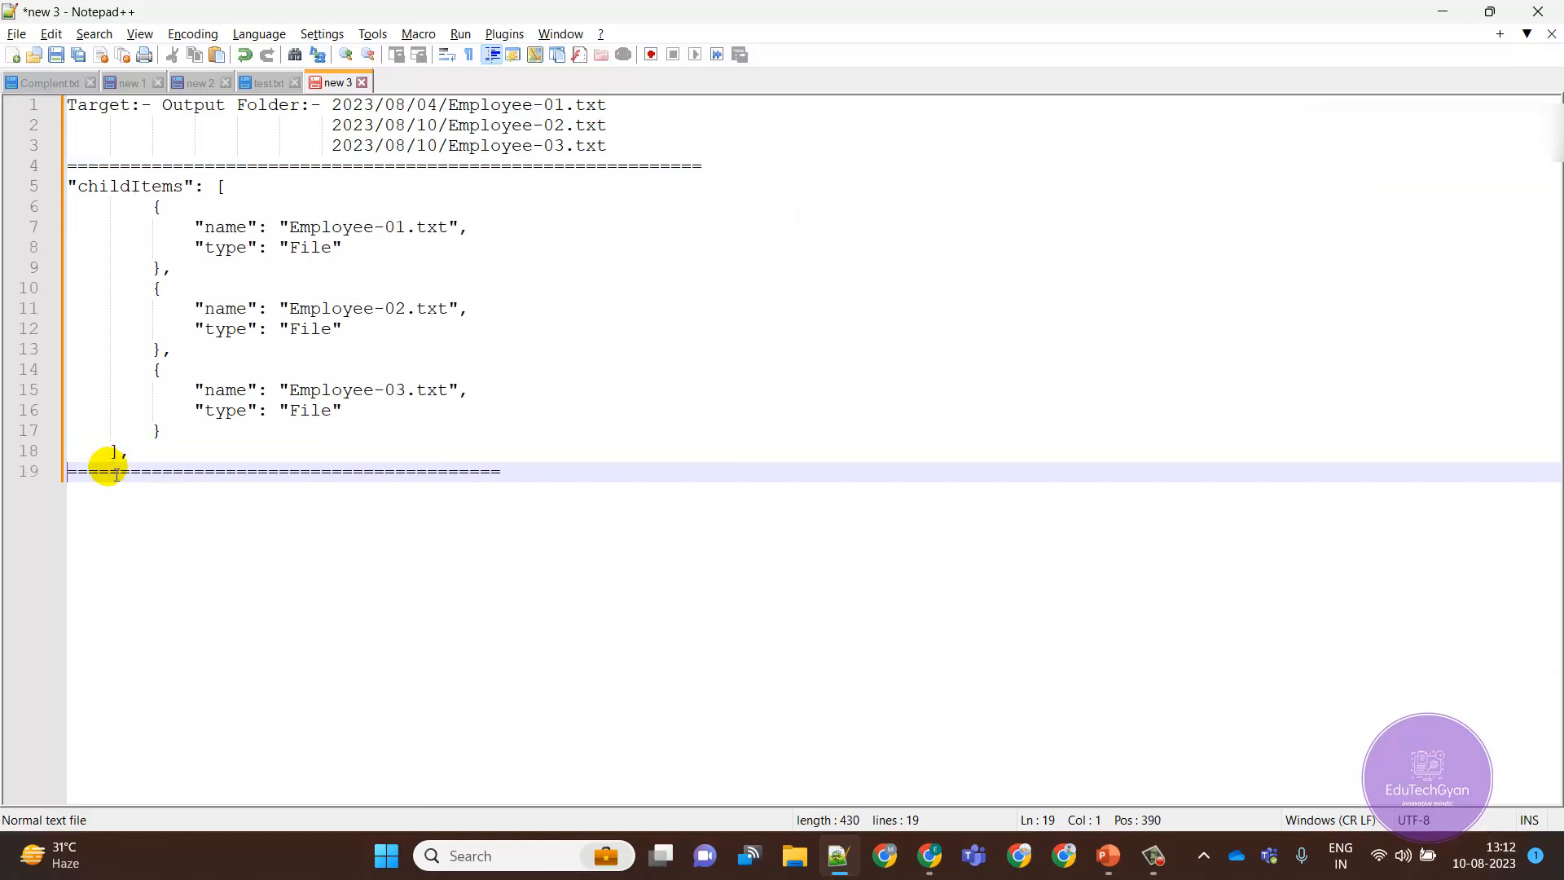
- Examine the Employee file names in the pasted childItems array and return to the Azure Data Factory pipeline
{"action": "left_click", "coordinate": [326, 229]}
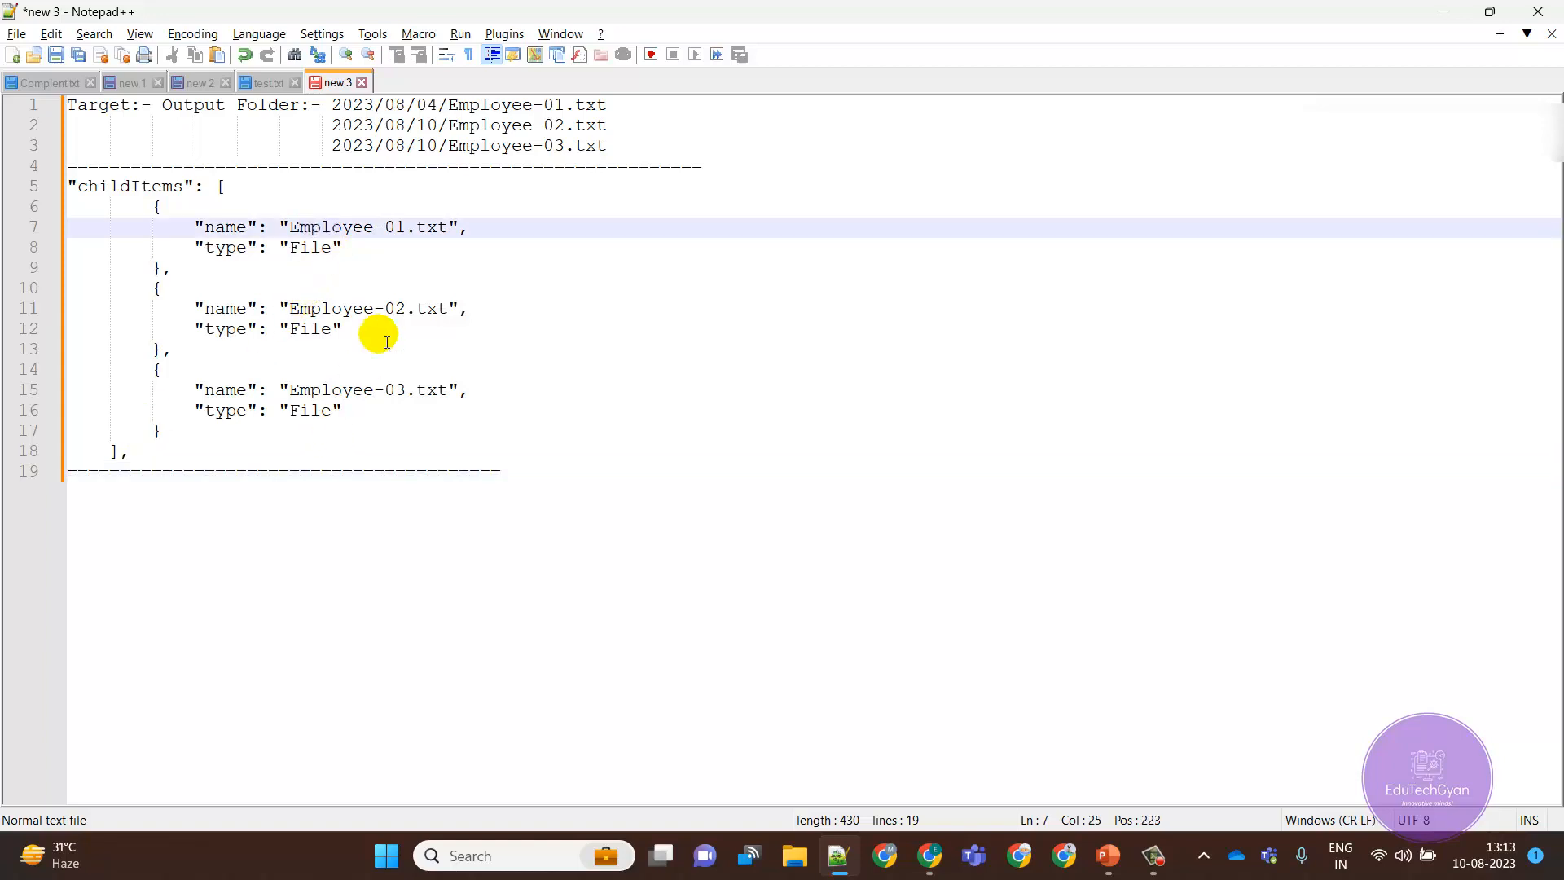
{"action": "double_click", "coordinate": [315, 227]}
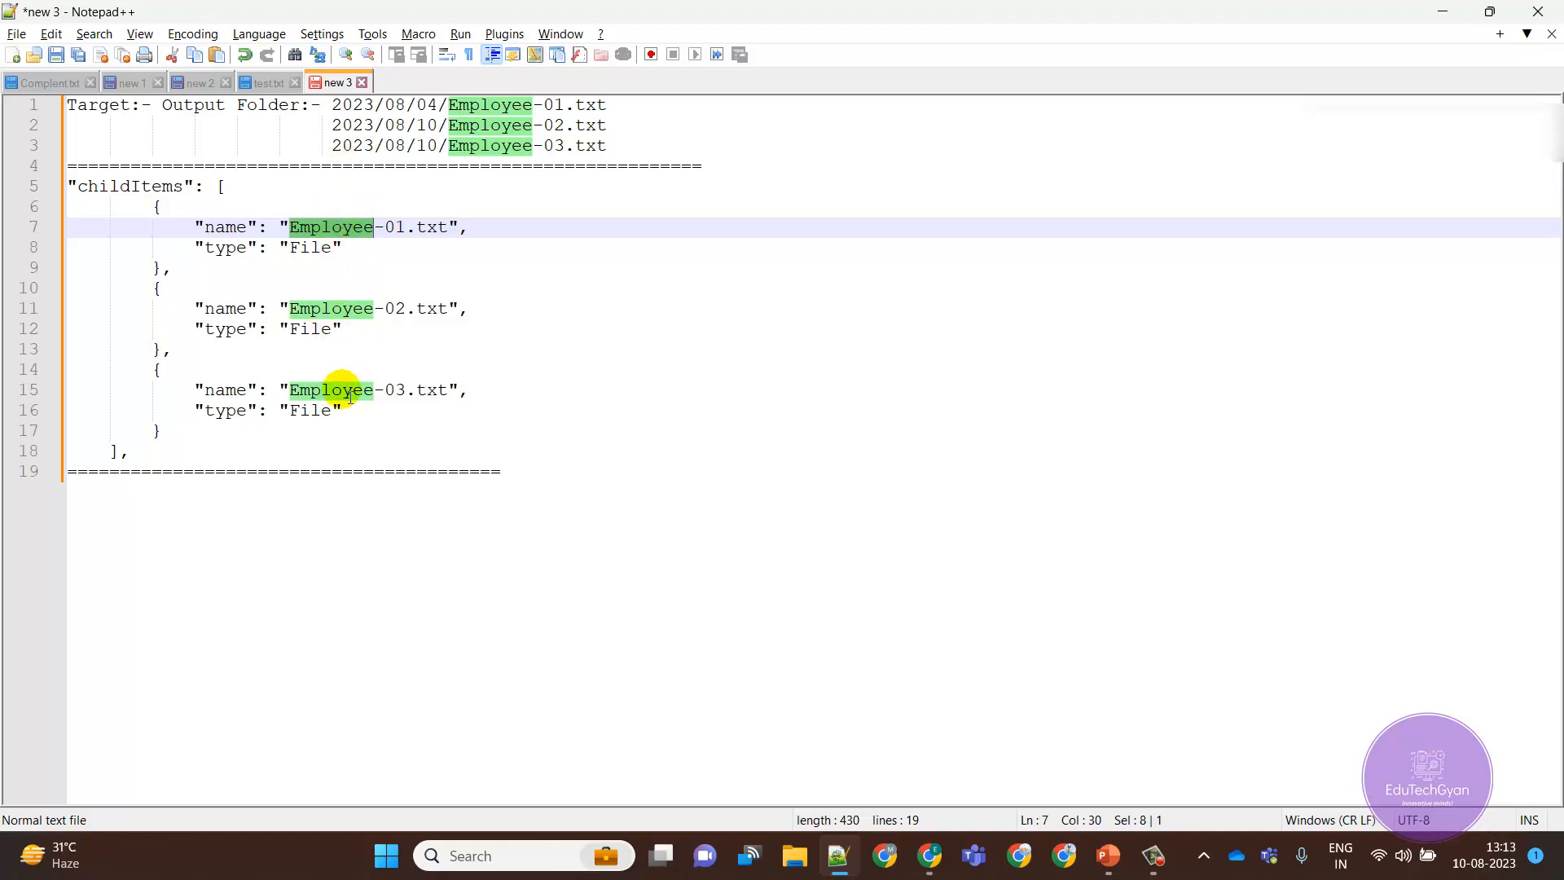
{"action": "left_click", "coordinate": [1459, 14]}
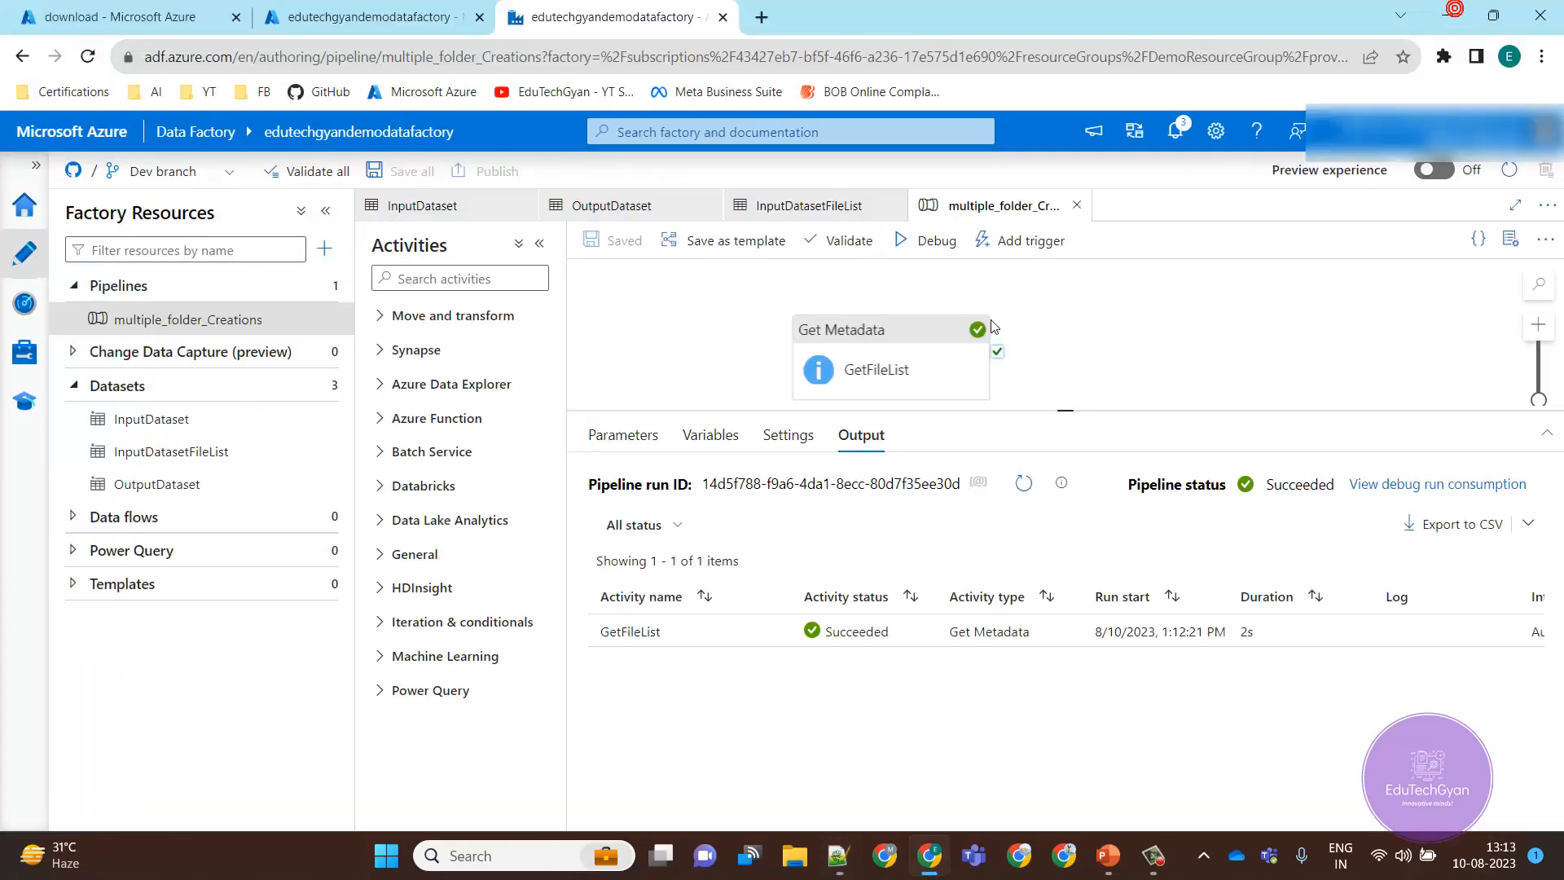
- Add a ForEach activity to the pipeline canvas and connect GetFileList's success output to it
{"action": "left_click_drag", "start_coordinate": [1028, 412], "coordinate": [984, 570]}
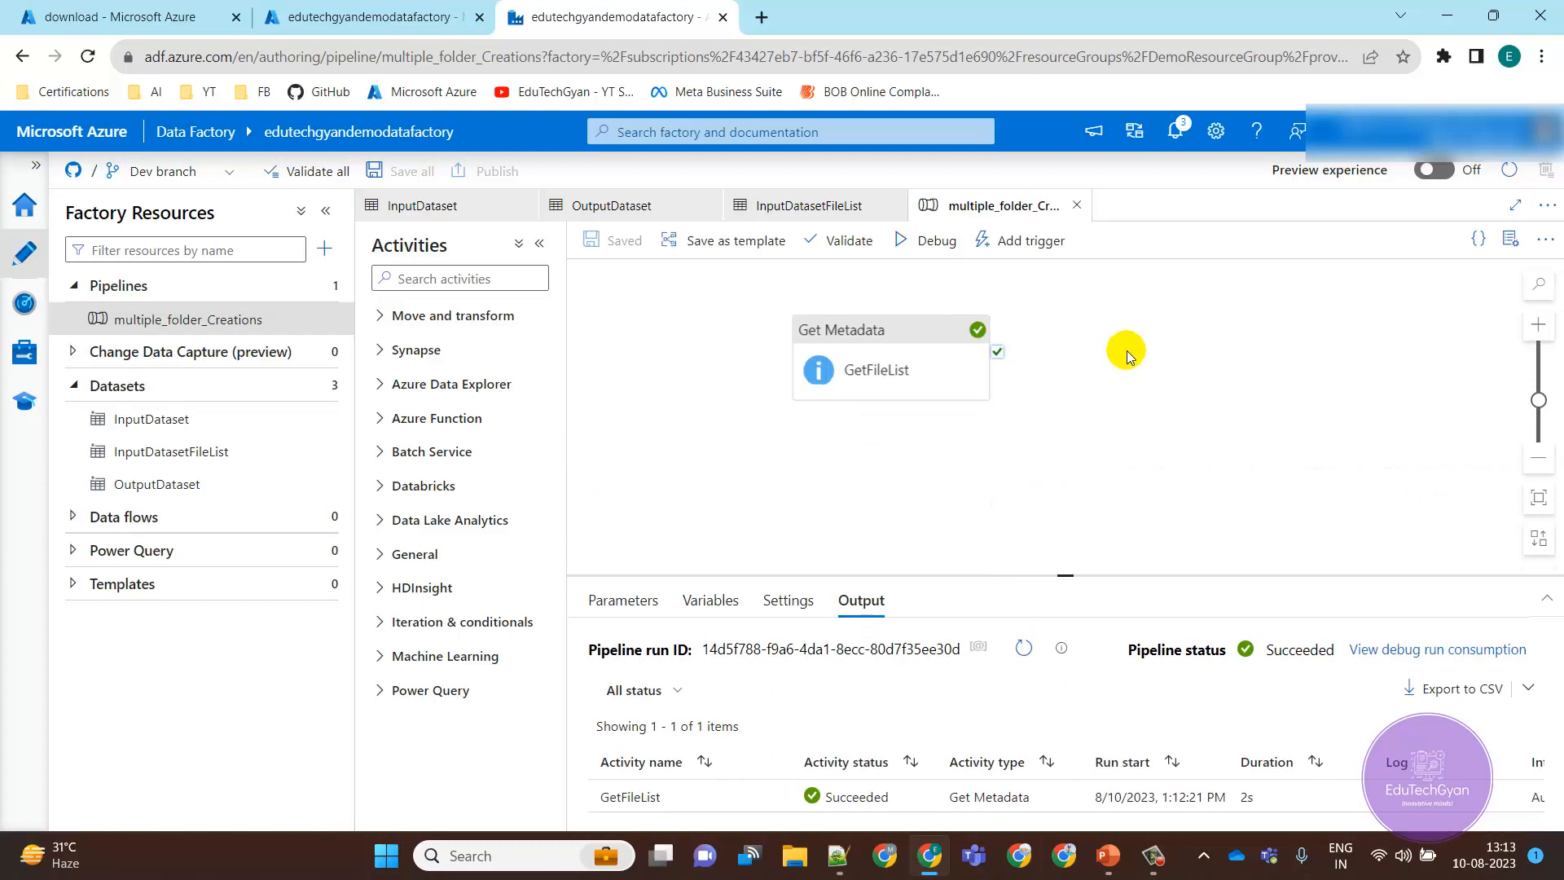
{"action": "left_click", "coordinate": [501, 278]}
{"action": "type", "text": "for"}
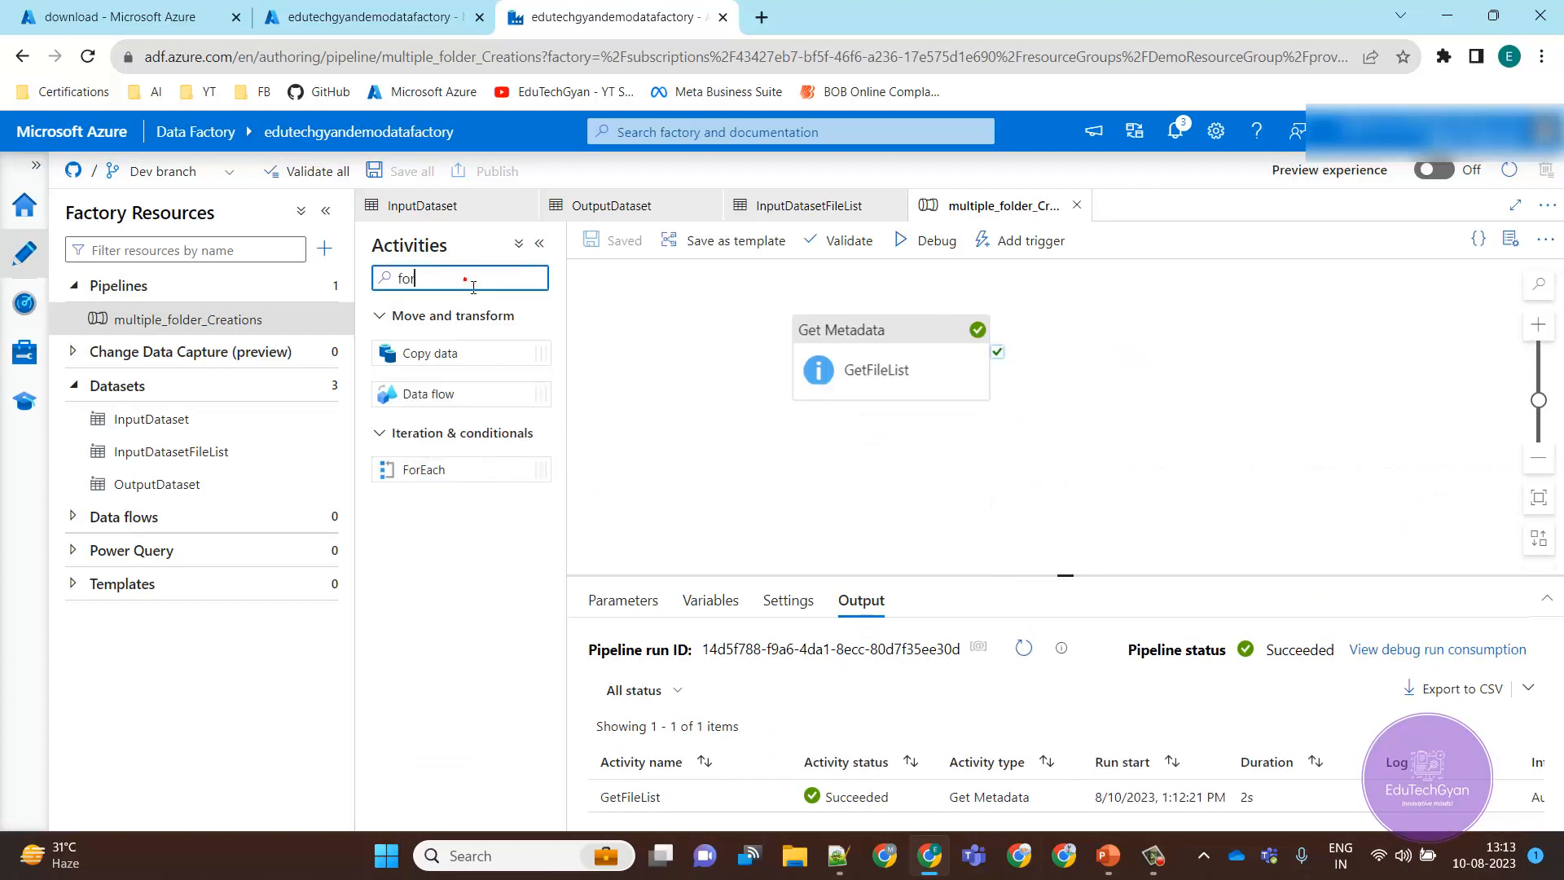
{"action": "left_click_drag", "start_coordinate": [449, 466], "coordinate": [1206, 336]}
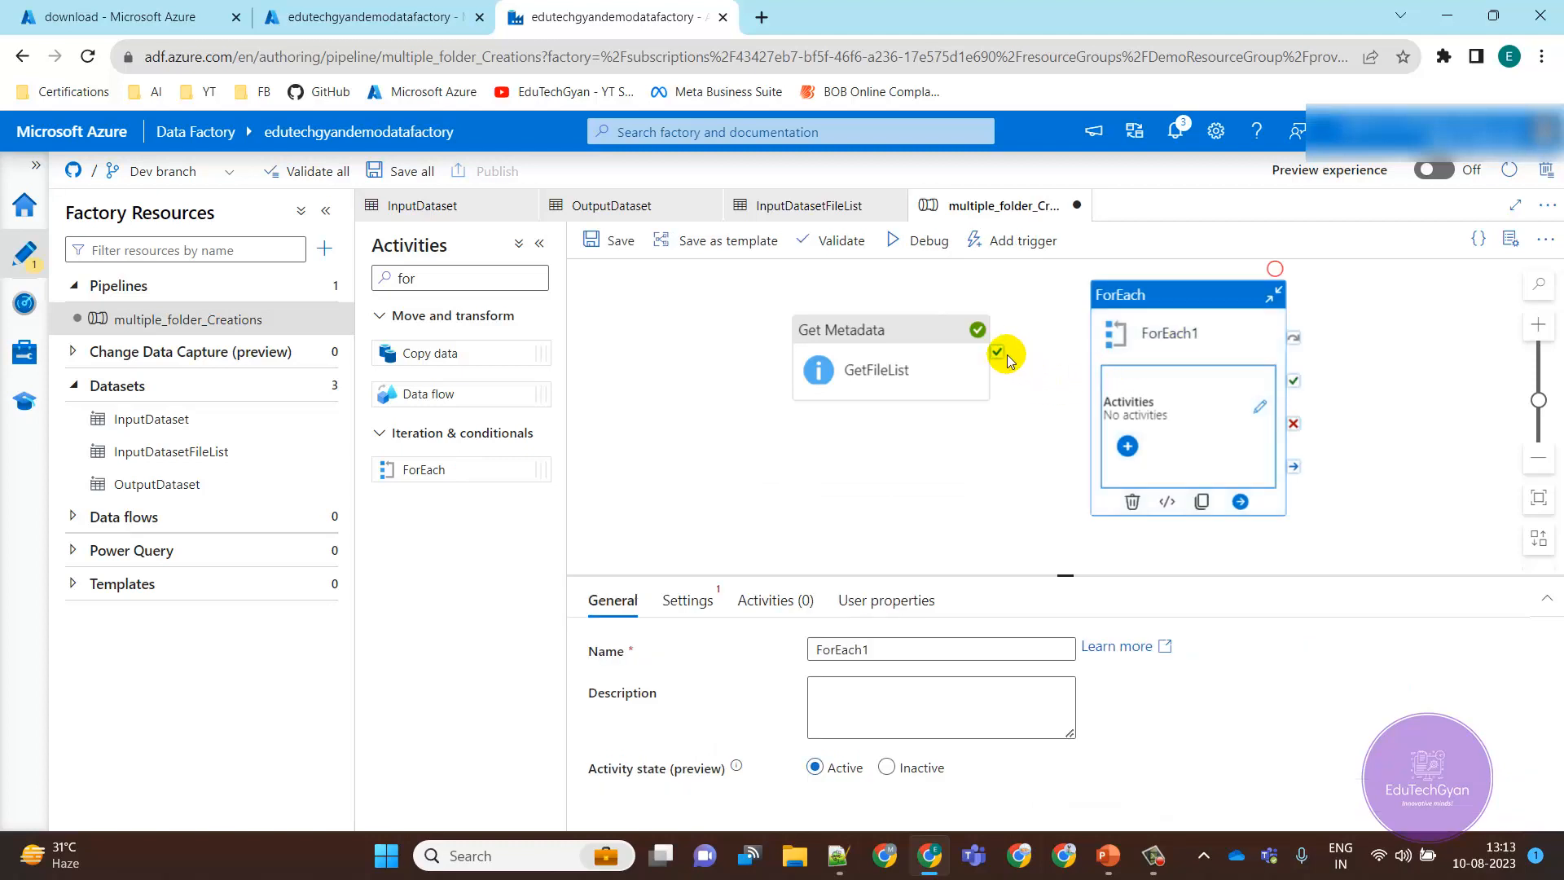
{"action": "left_click_drag", "start_coordinate": [1003, 356], "coordinate": [1164, 386]}
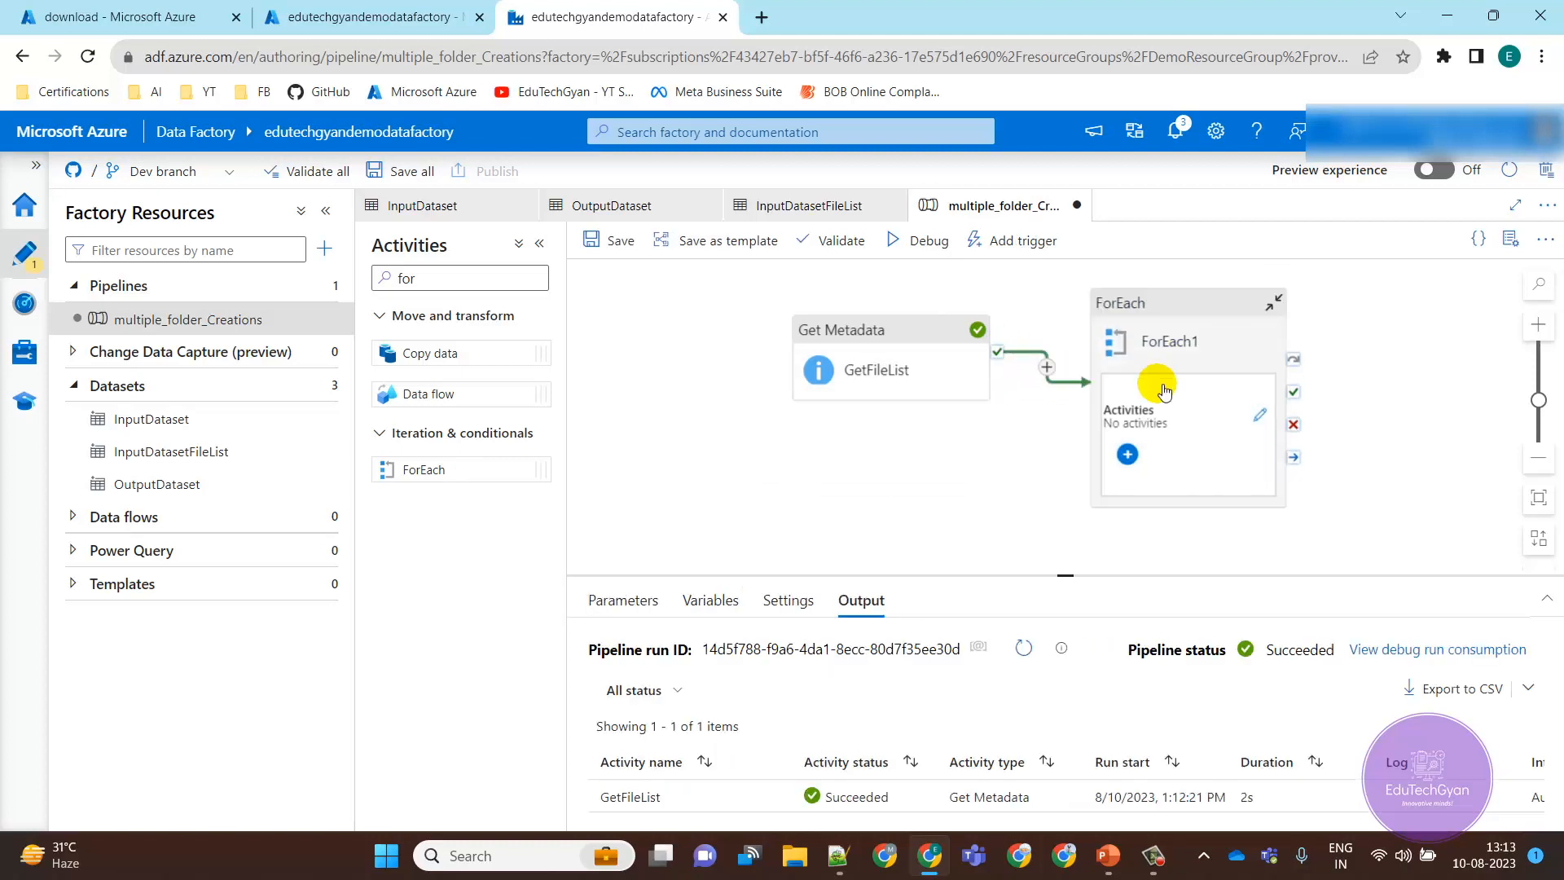
{"action": "left_click_drag", "start_coordinate": [879, 575], "coordinate": [885, 529]}
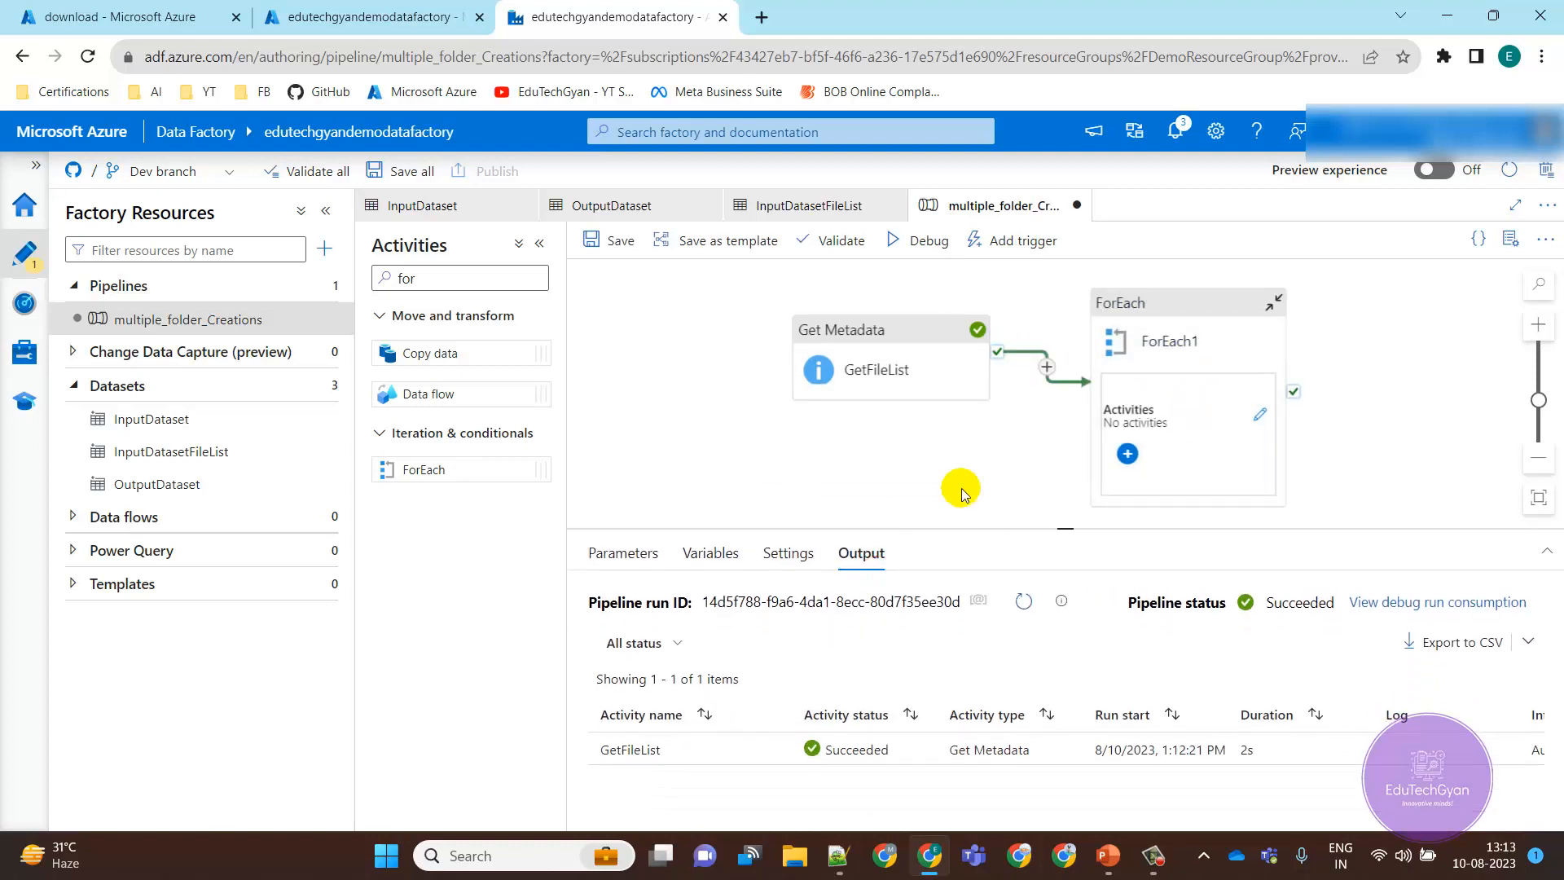
{"action": "left_click", "coordinate": [1239, 363]}
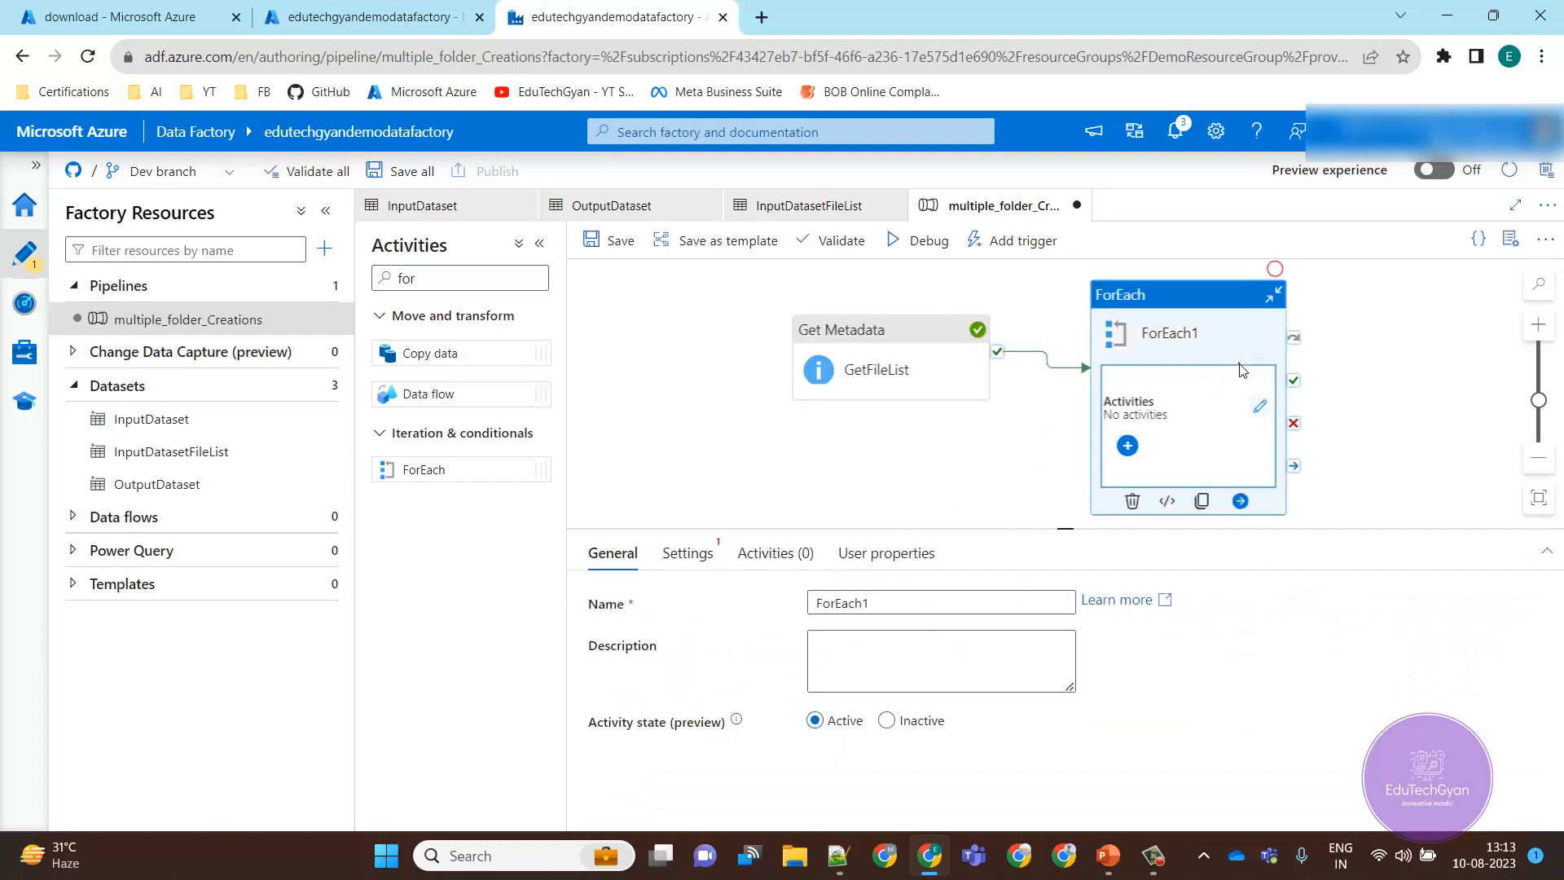
{"action": "left_click", "coordinate": [694, 557]}
{"action": "left_click", "coordinate": [818, 603]}
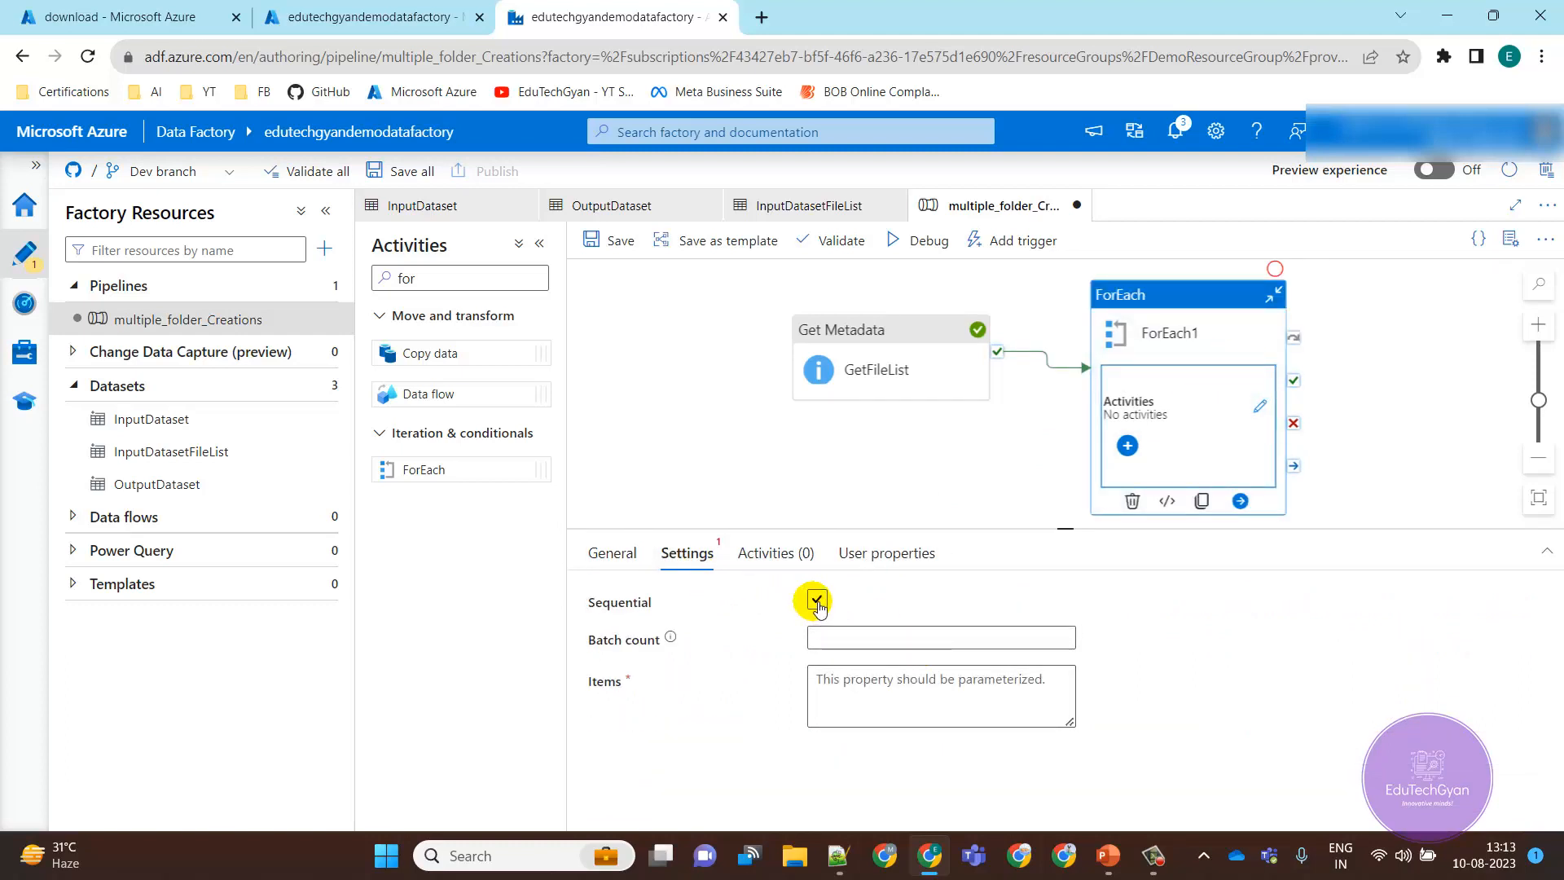
{"action": "left_click", "coordinate": [885, 658]}
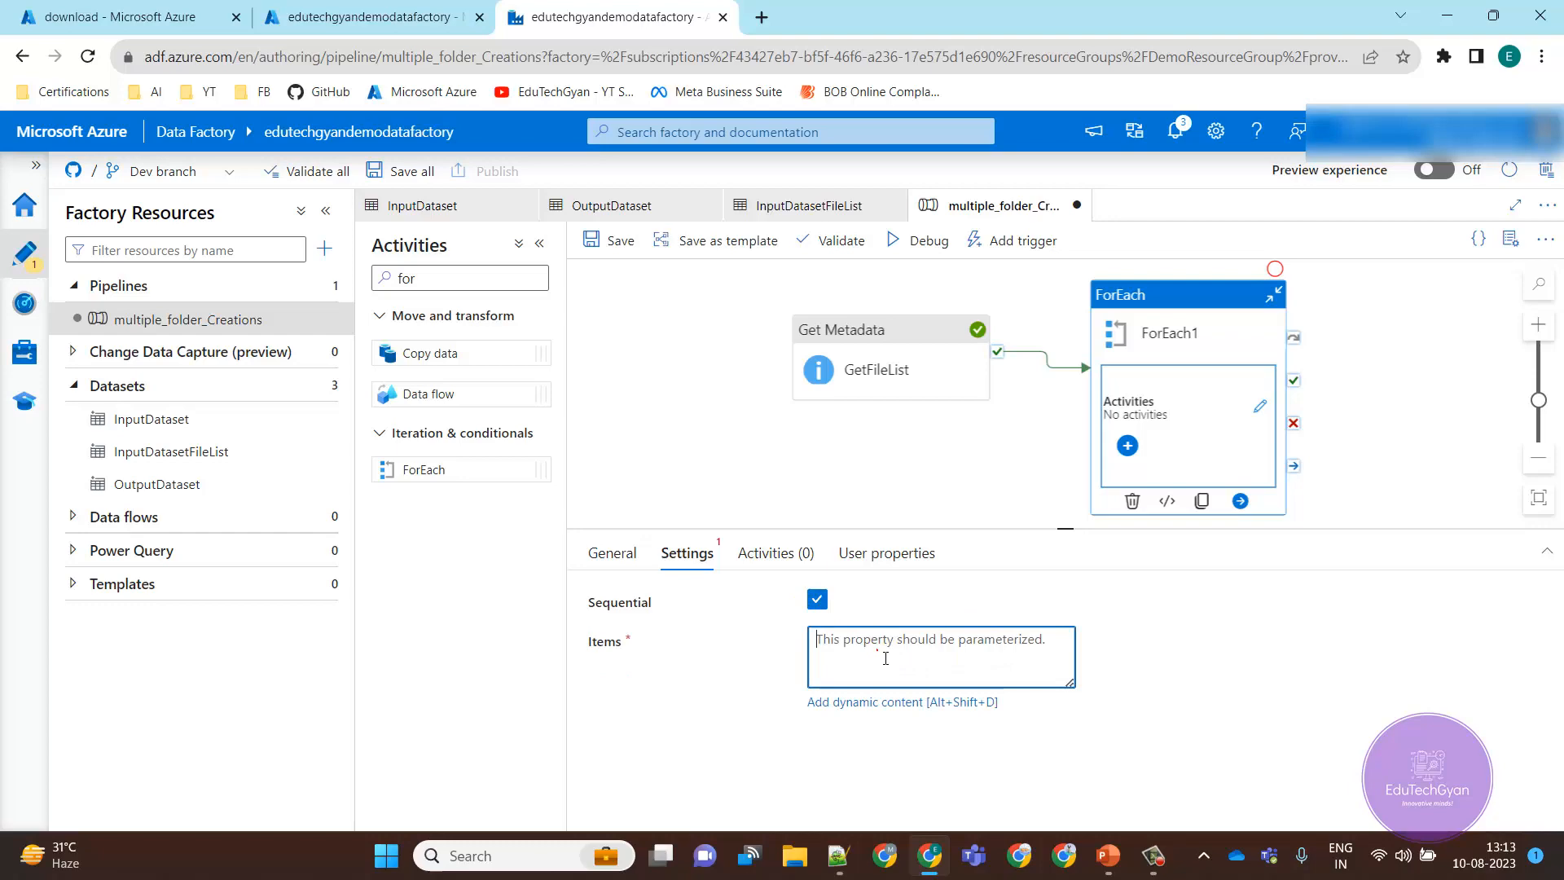
{"action": "left_click", "coordinate": [879, 703]}
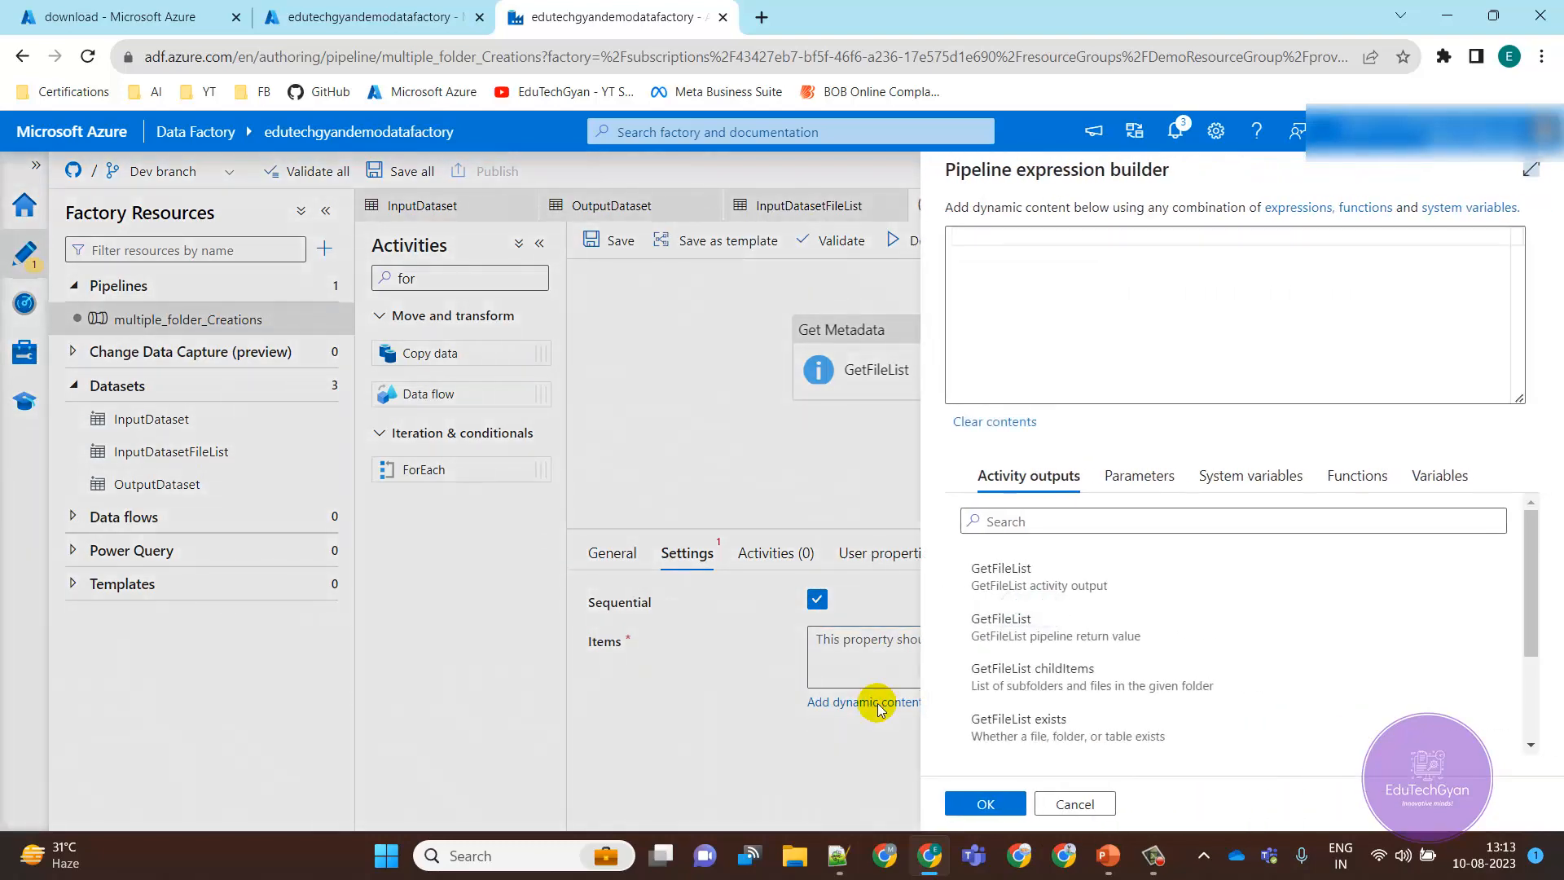
{"action": "left_click", "coordinate": [1140, 684]}
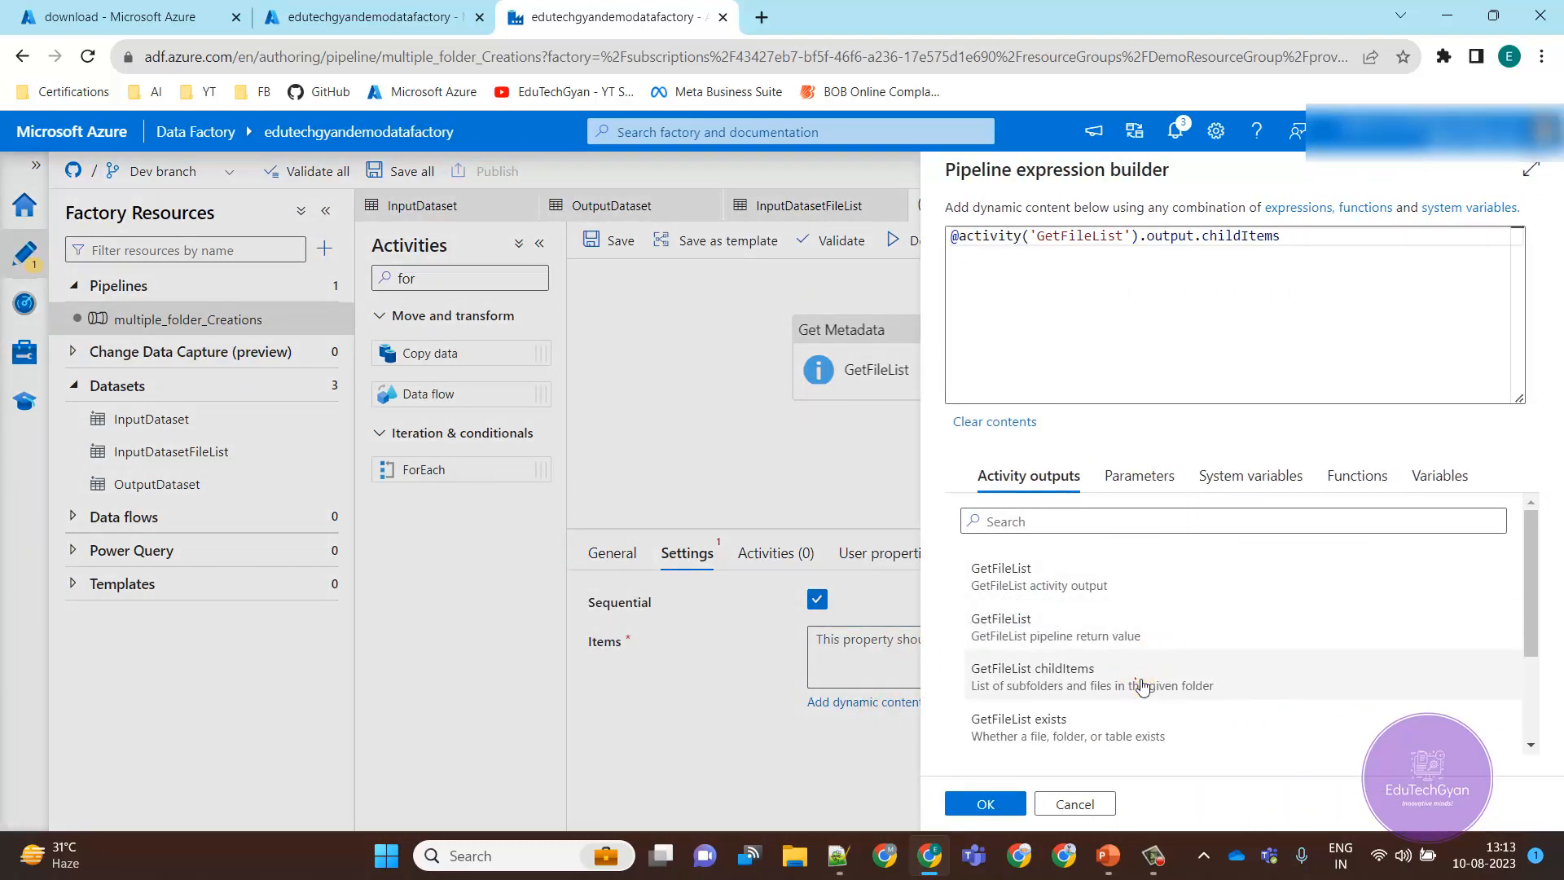
{"action": "left_click", "coordinate": [988, 806]}
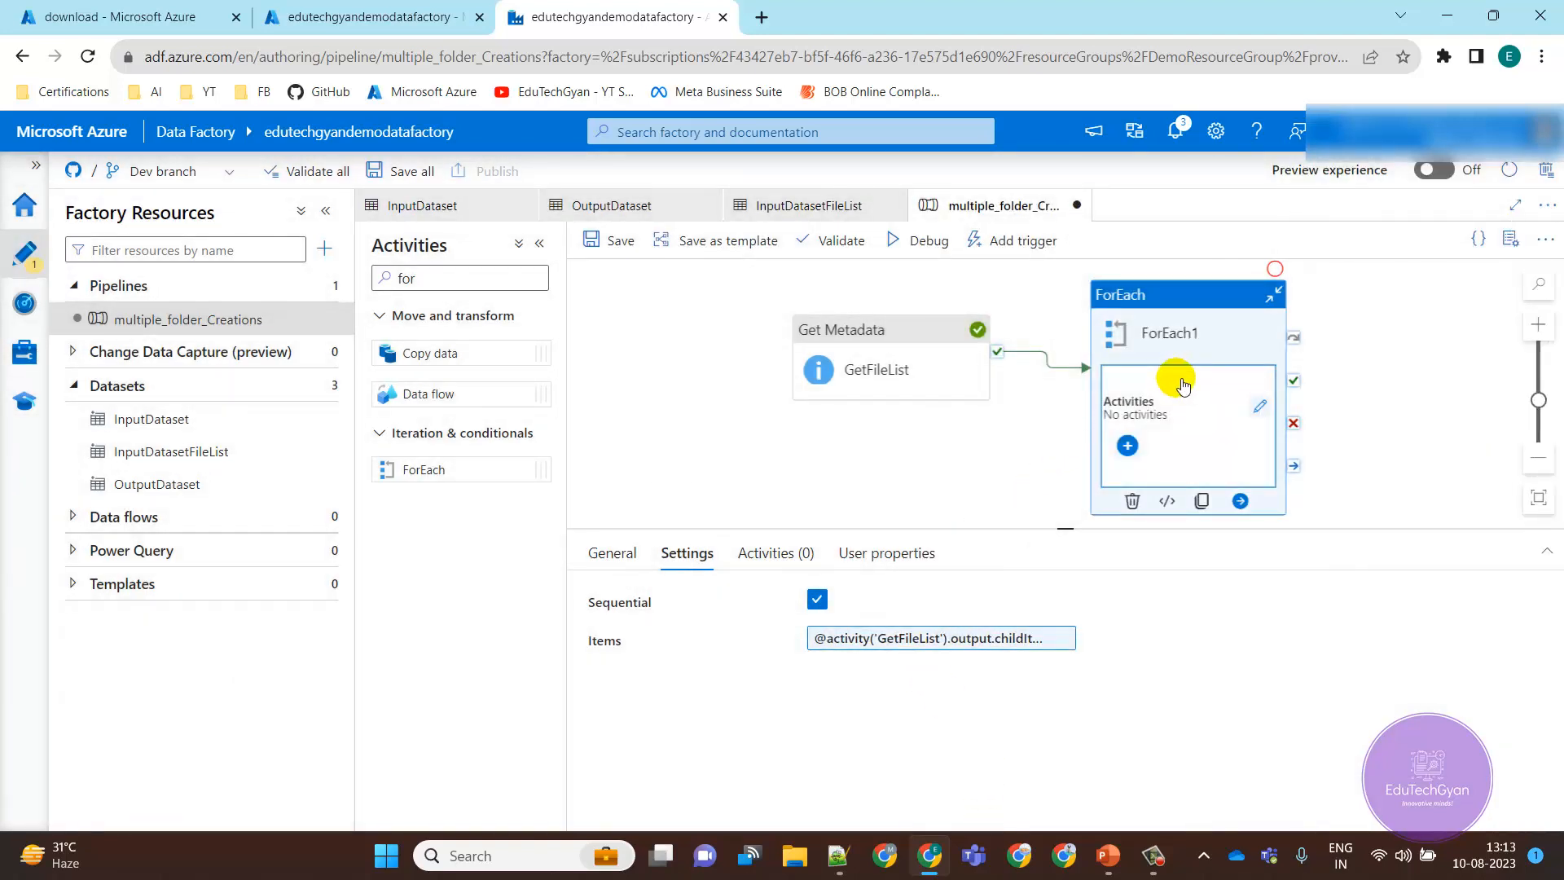
- Add a Get Metadata activity inside ForEach1 and name it GetLastModifiedDate
{"action": "left_click", "coordinate": [1137, 413]}
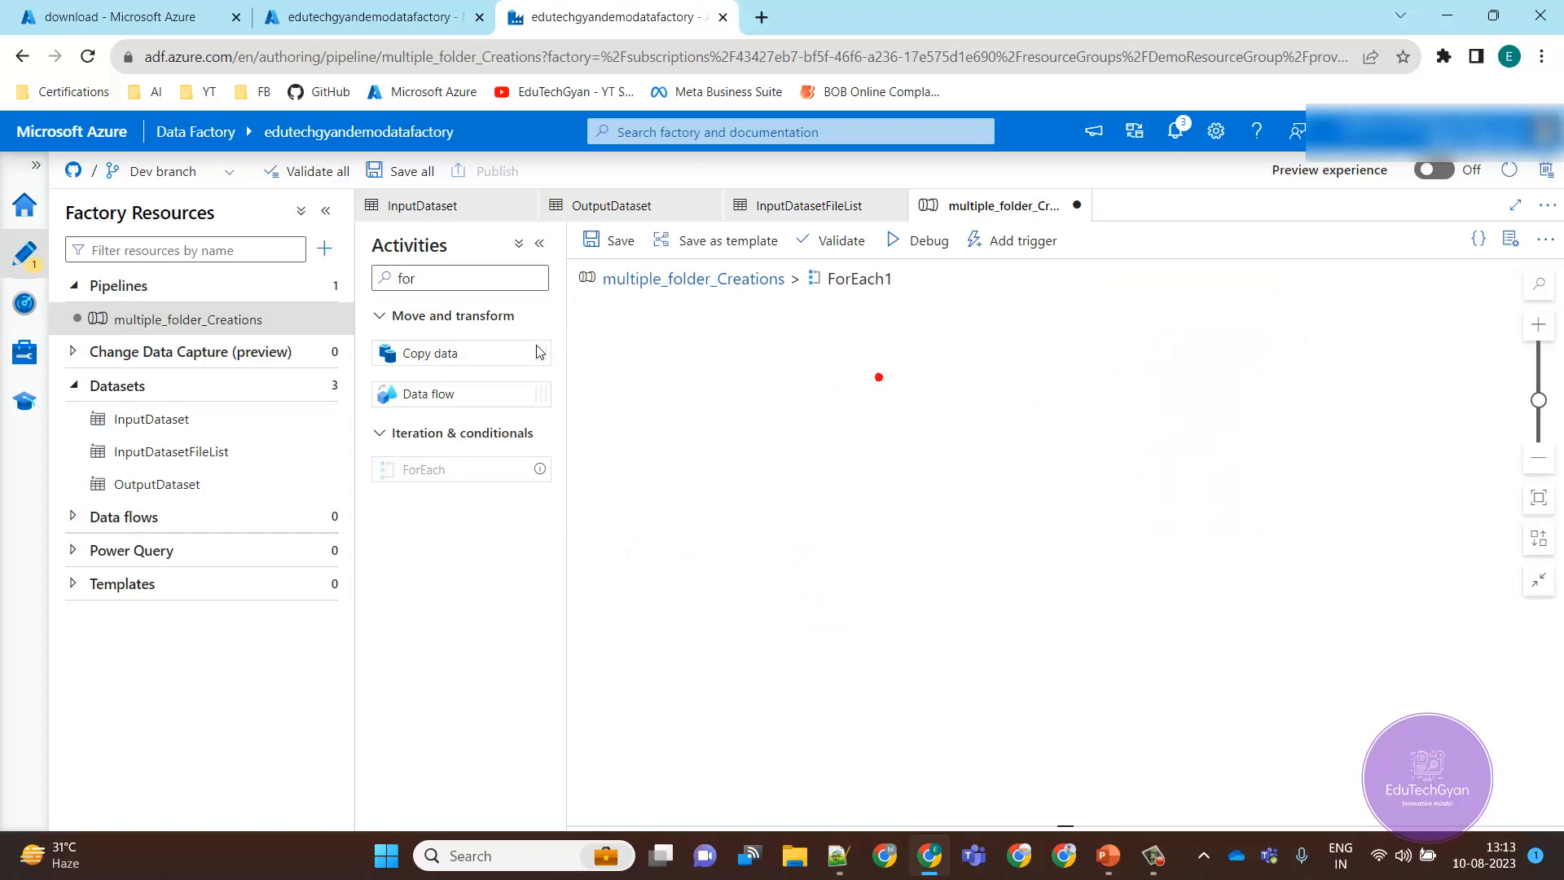
{"action": "left_click", "coordinate": [453, 279]}
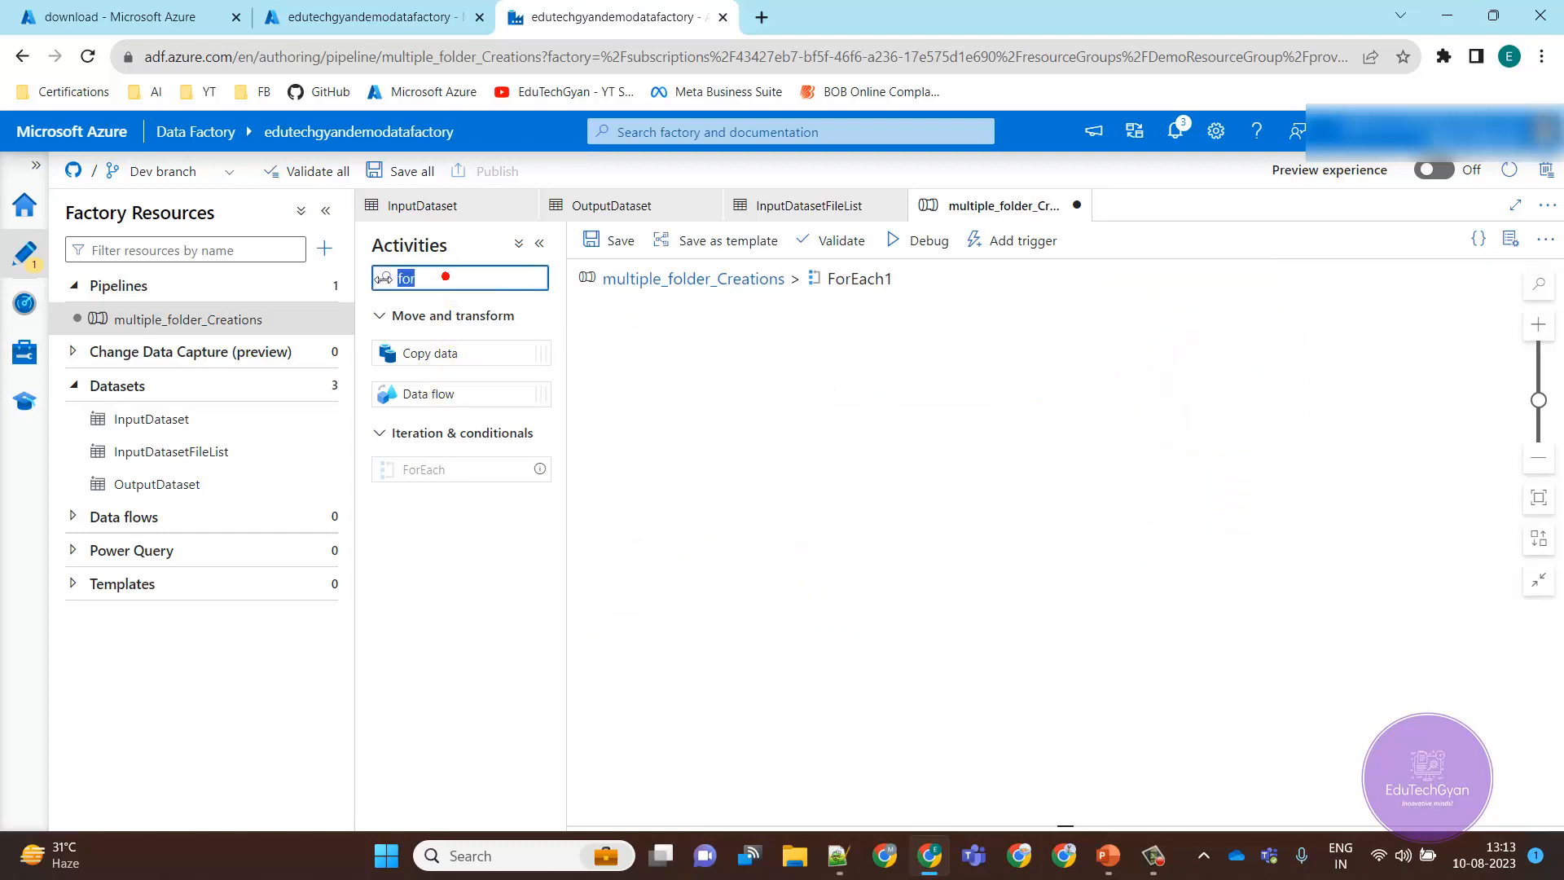
{"action": "type", "text": "get"}
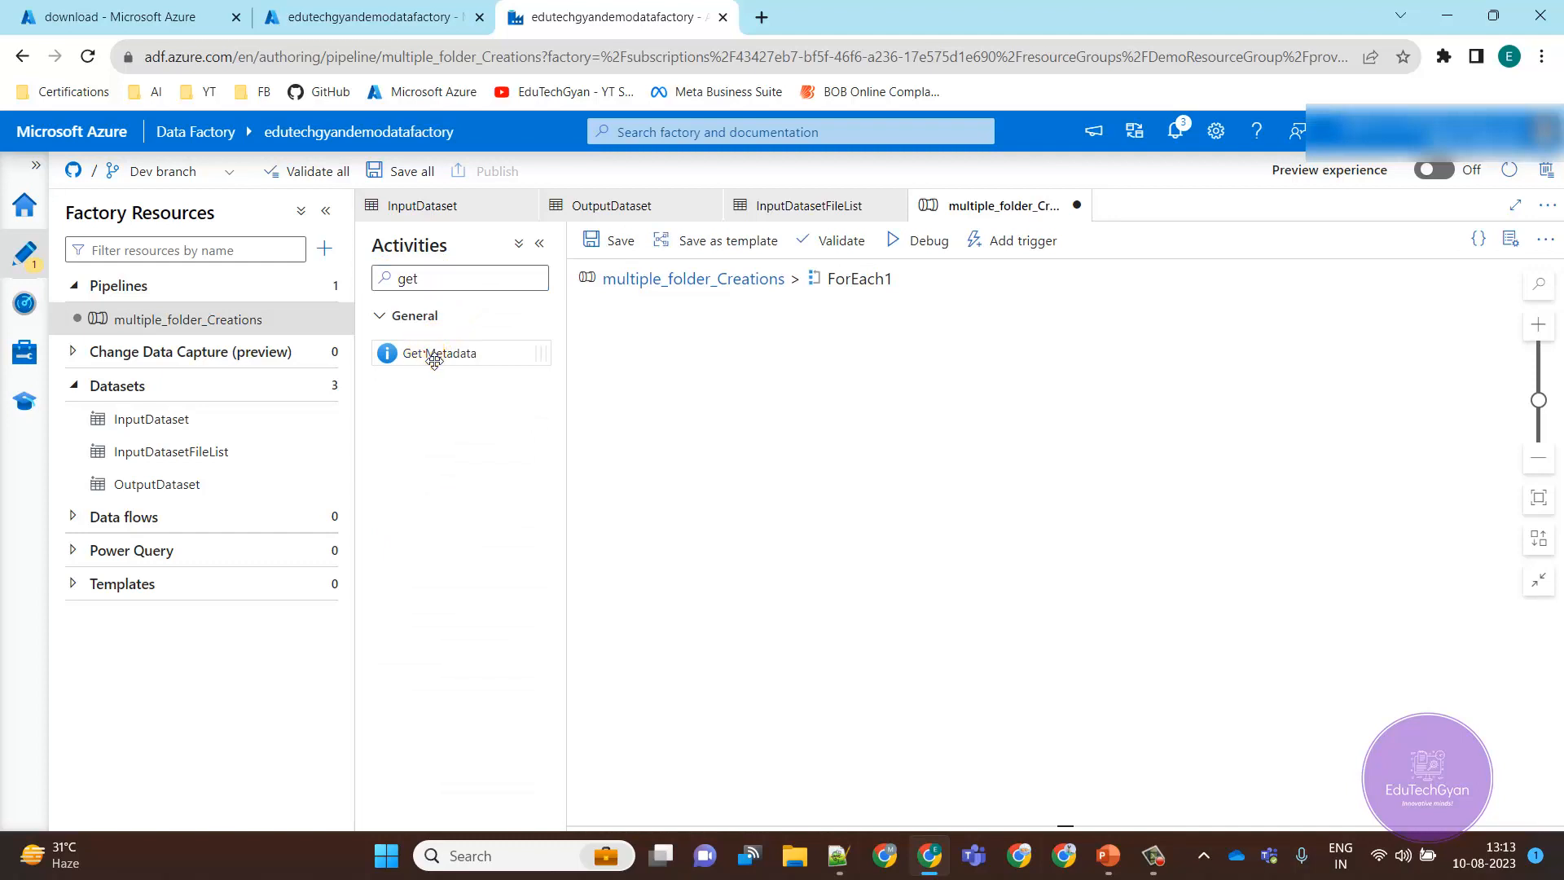
{"action": "left_click_drag", "start_coordinate": [434, 361], "coordinate": [871, 388]}
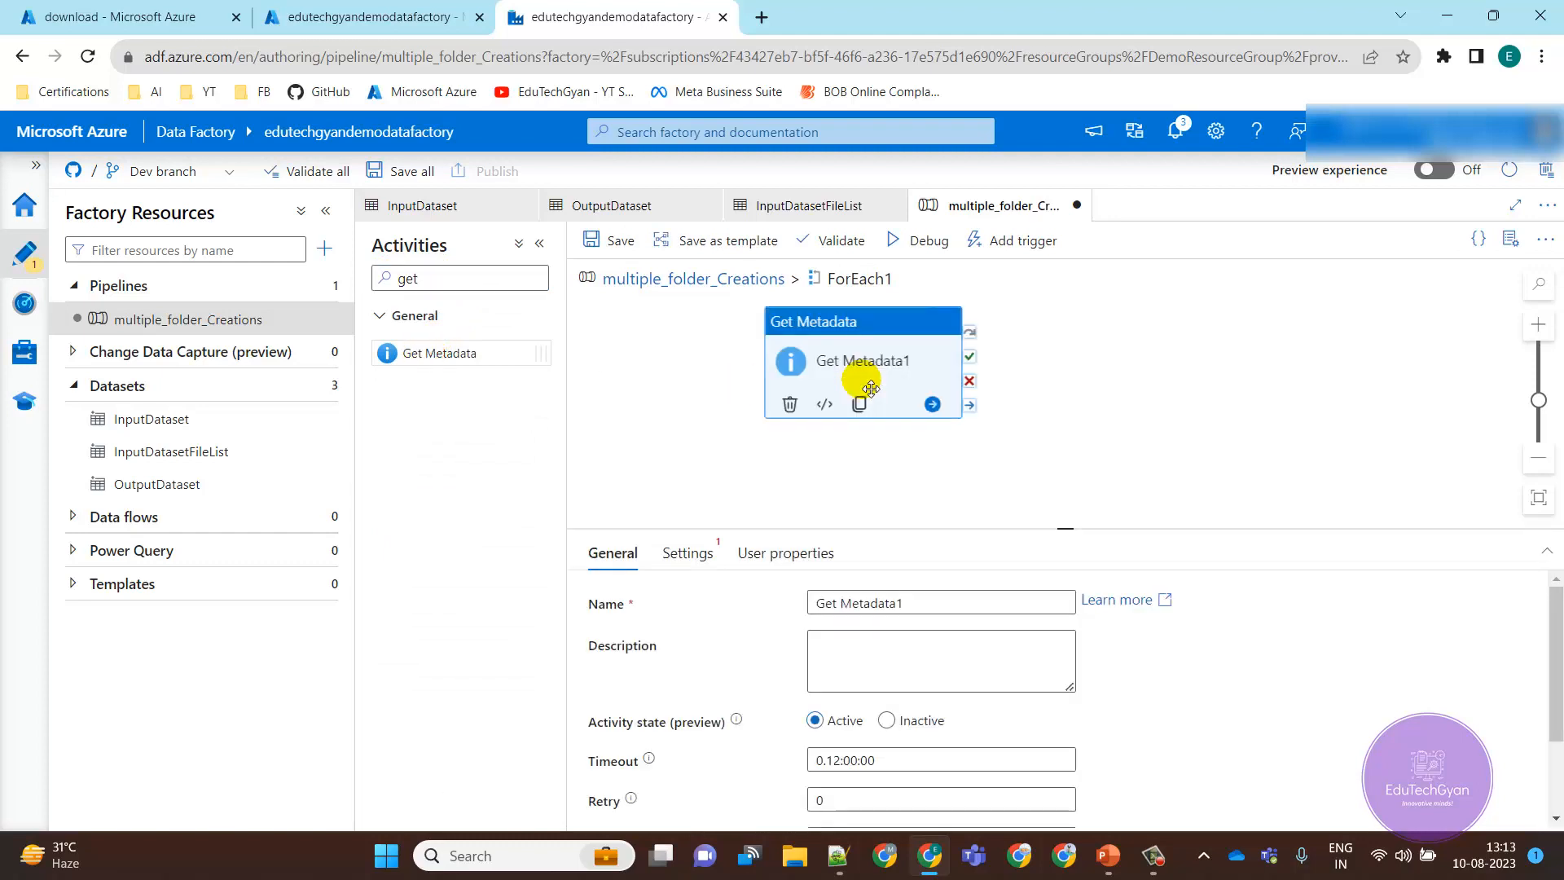
{"action": "left_click", "coordinate": [920, 613]}
{"action": "key", "text": "BackSpace"}
{"action": "key", "text": "BackSpace"}
{"action": "key", "text": "BackSpace"}
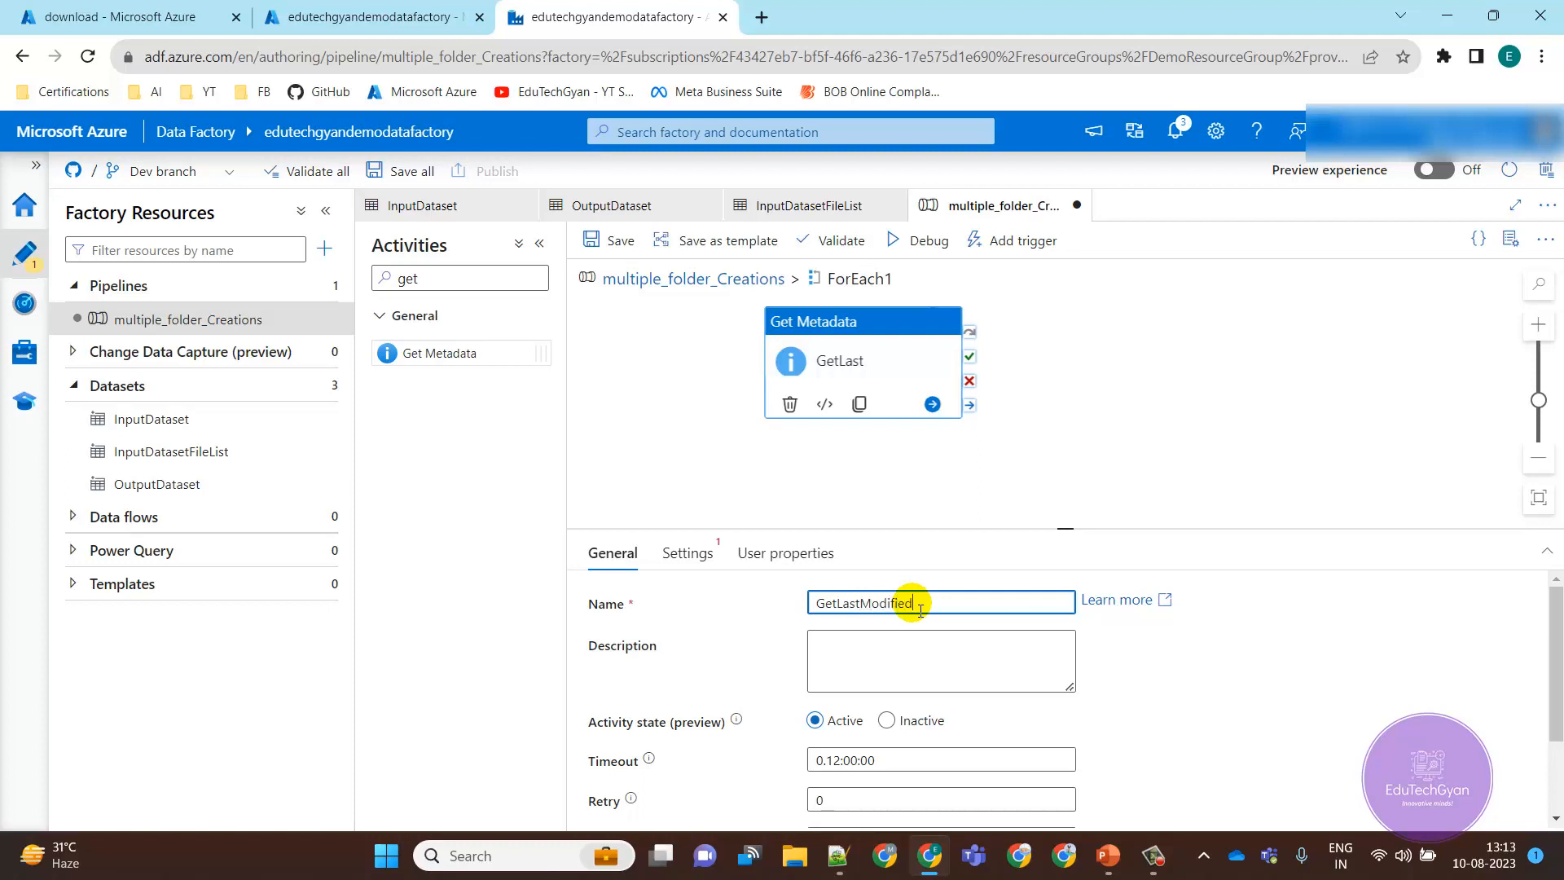
- Set the dataset of the GetLastModifiedDate activity to InputDataset
{"action": "left_click", "coordinate": [702, 555]}
{"action": "left_click", "coordinate": [937, 603]}
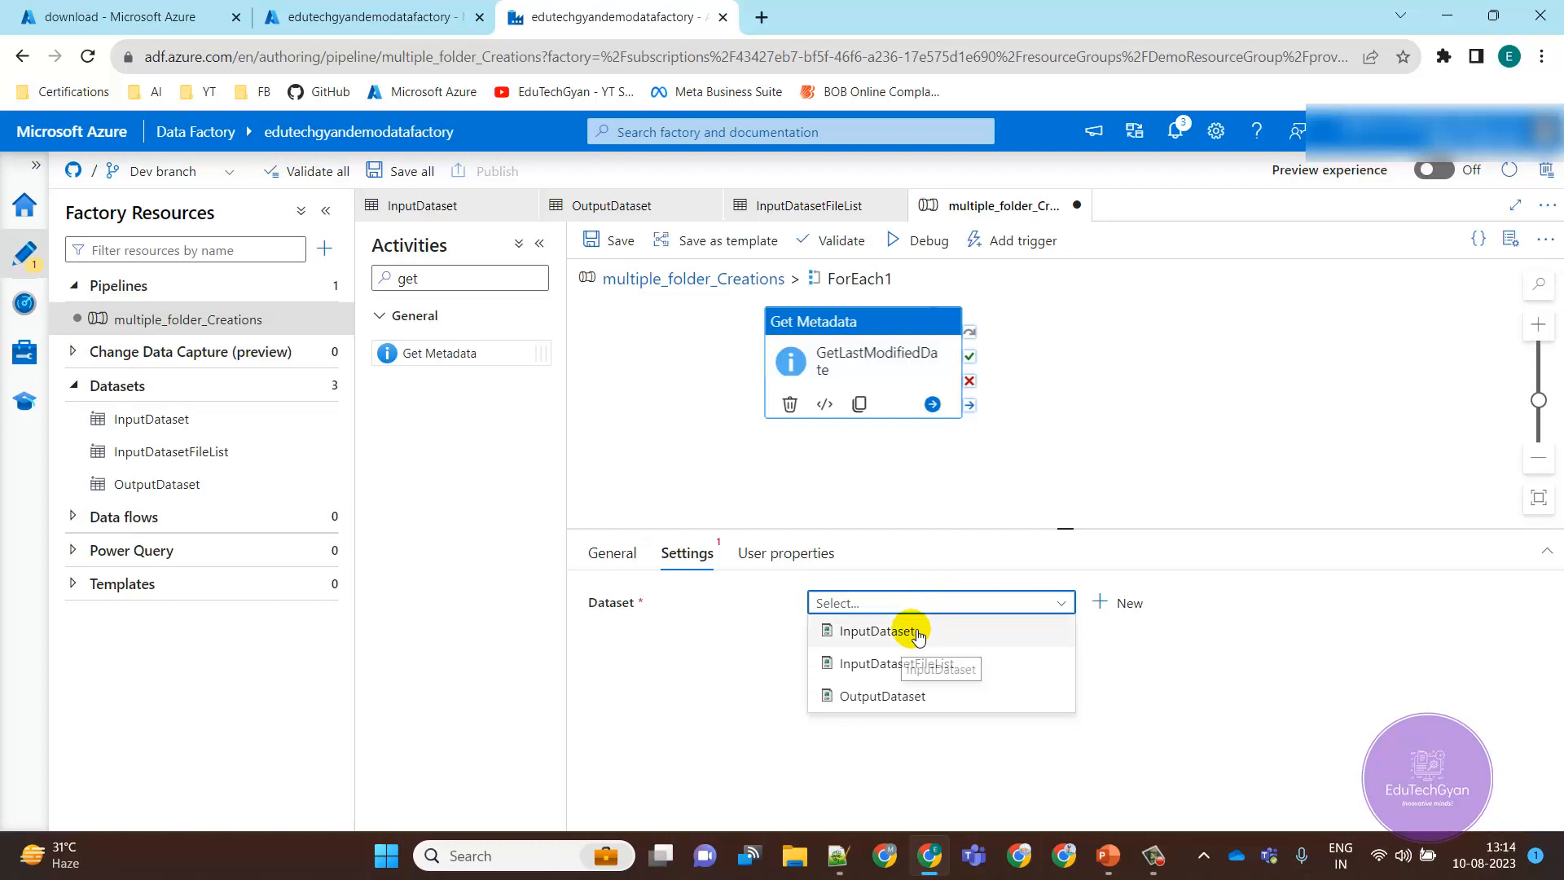
{"action": "left_click", "coordinate": [881, 371]}
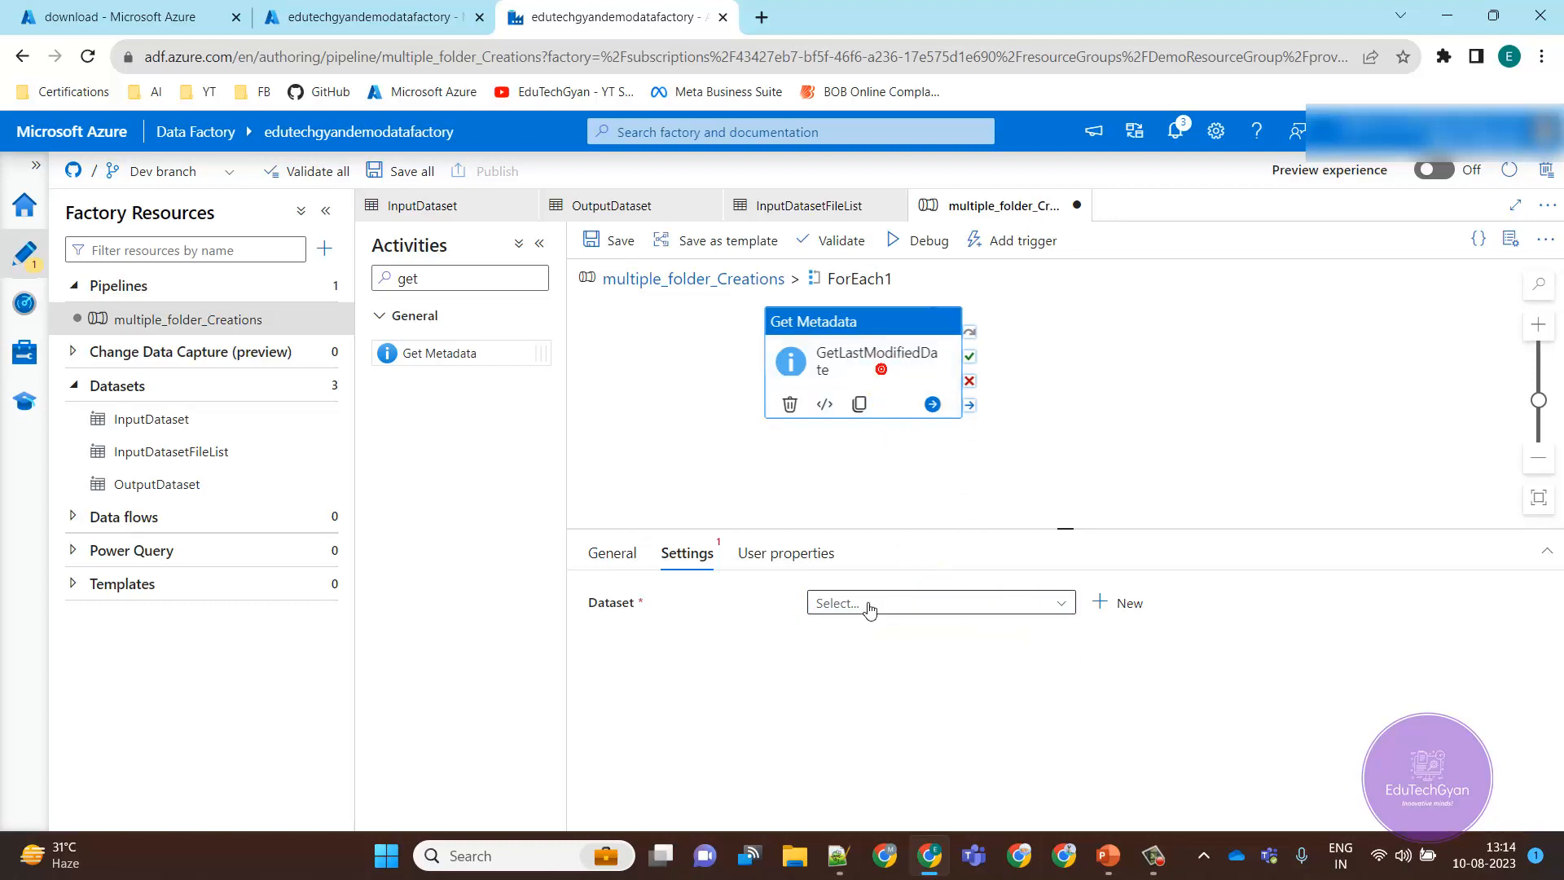
{"action": "left_click", "coordinate": [869, 605]}
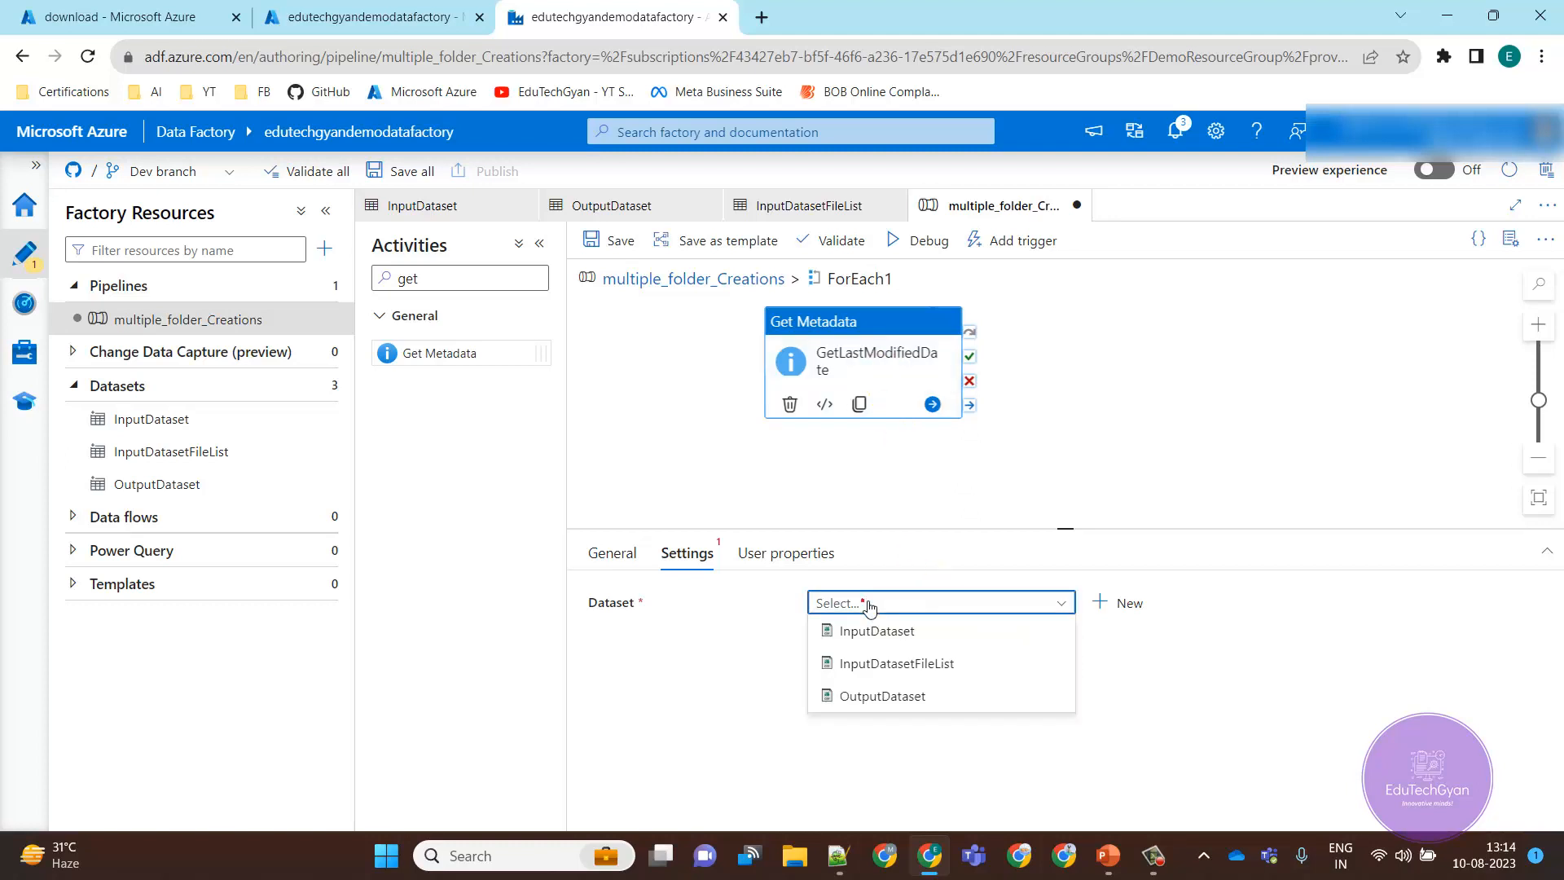
{"action": "left_click", "coordinate": [892, 636]}
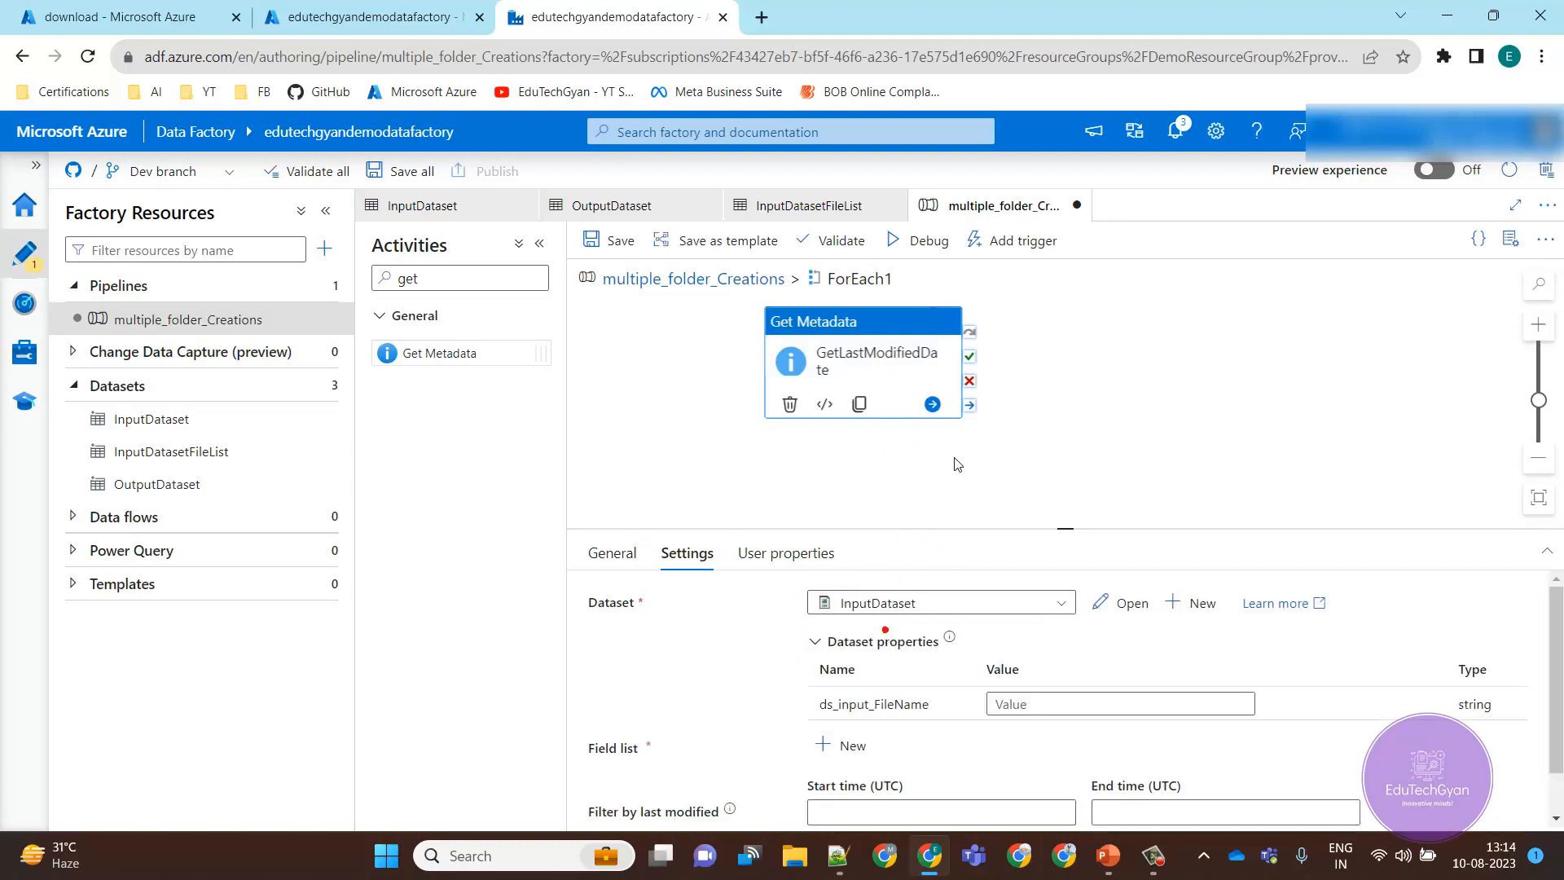
{"action": "left_click", "coordinate": [1033, 704]}
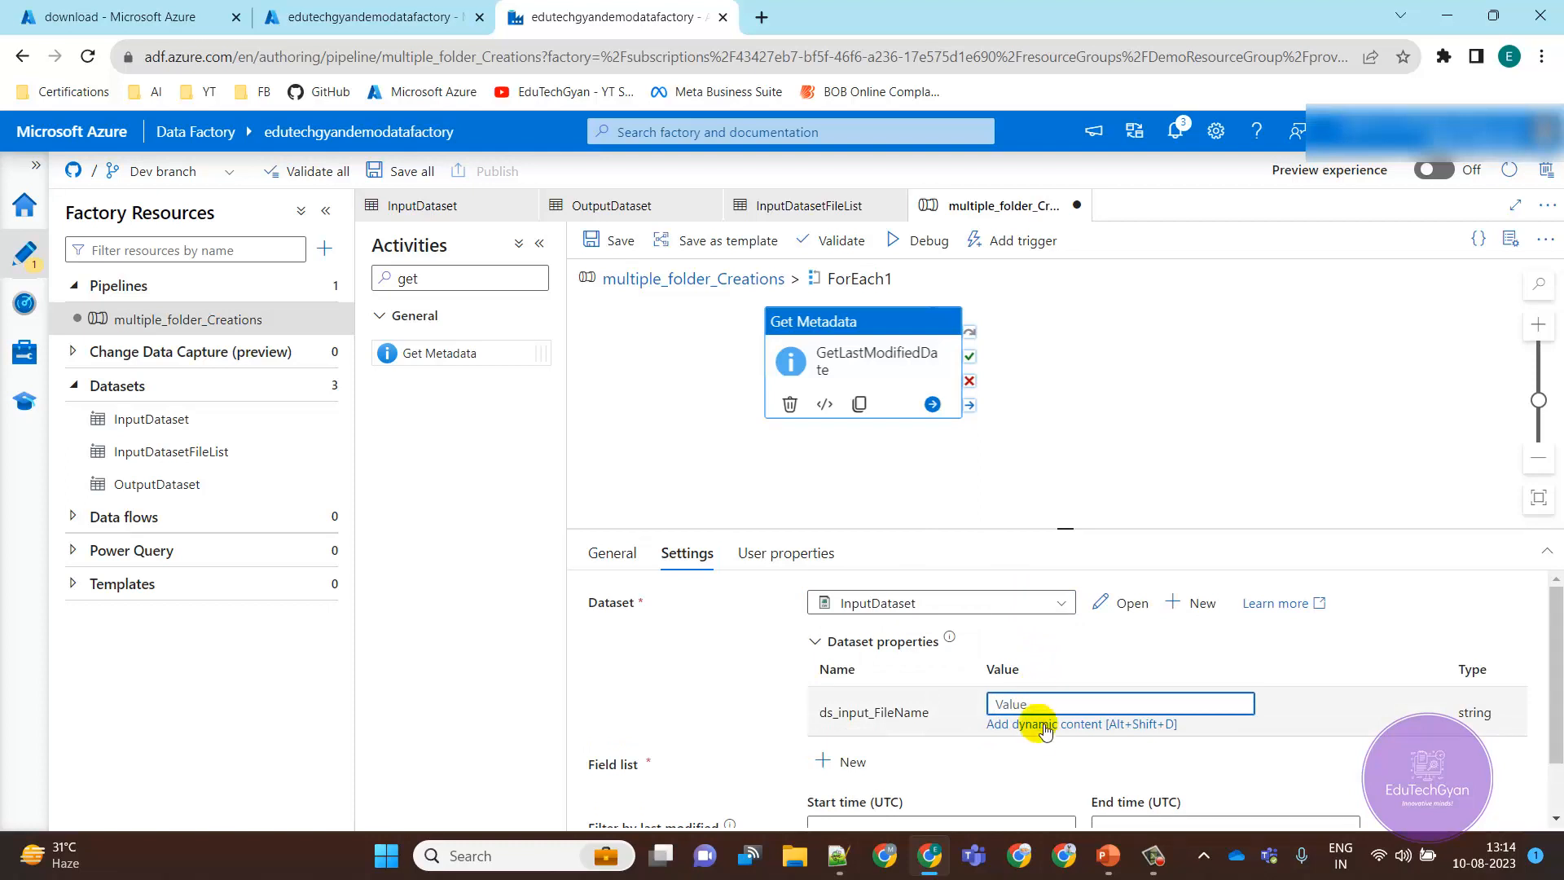
{"action": "left_click", "coordinate": [1047, 724]}
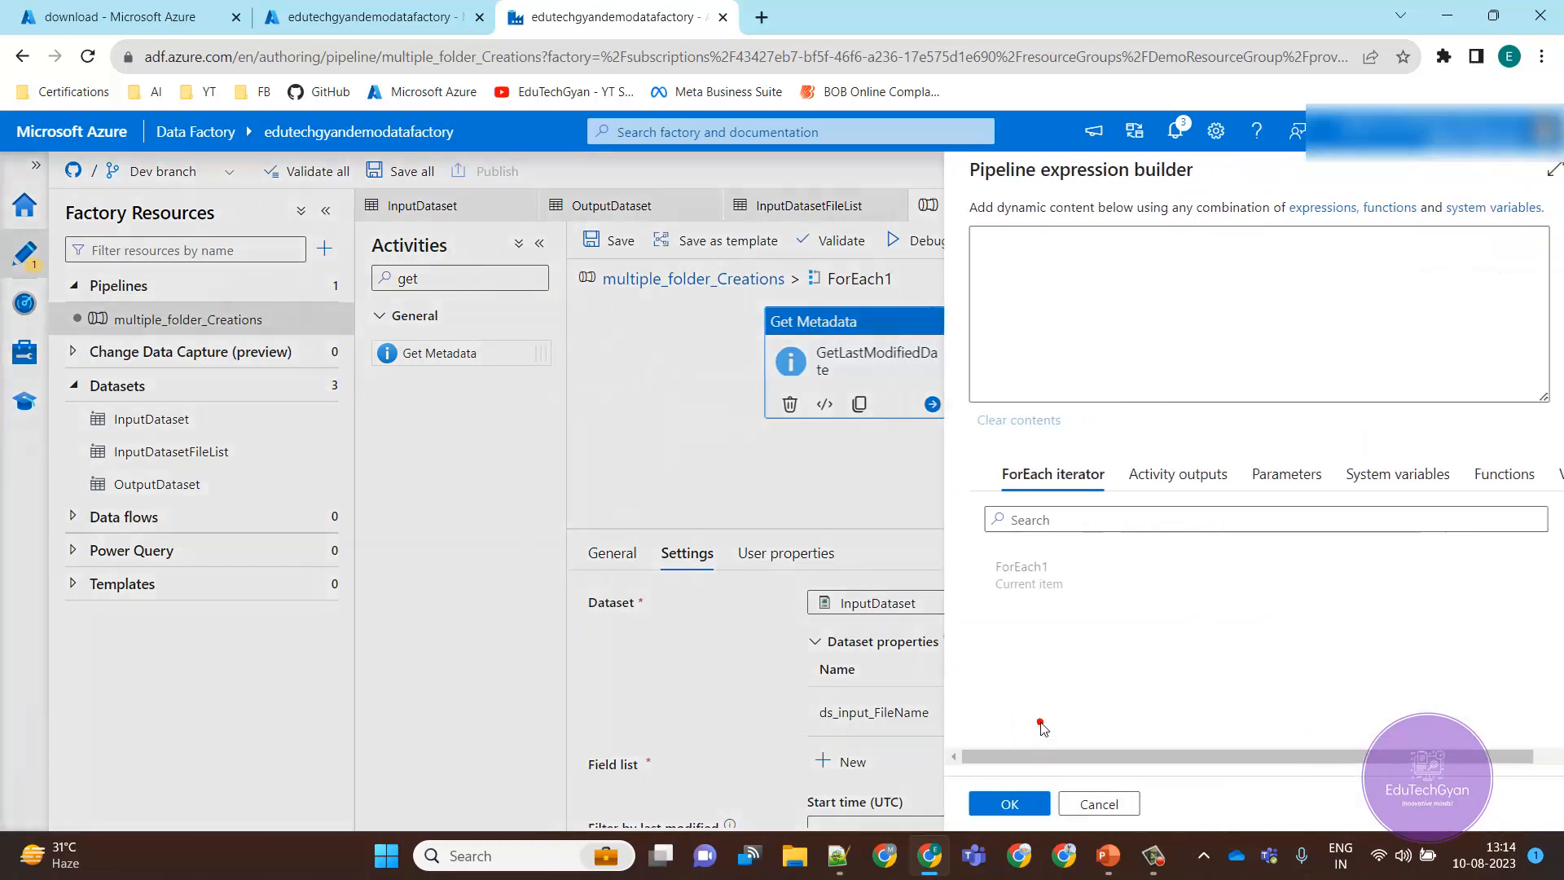
{"action": "left_click", "coordinate": [1018, 576]}
{"action": "left_click", "coordinate": [1028, 249]}
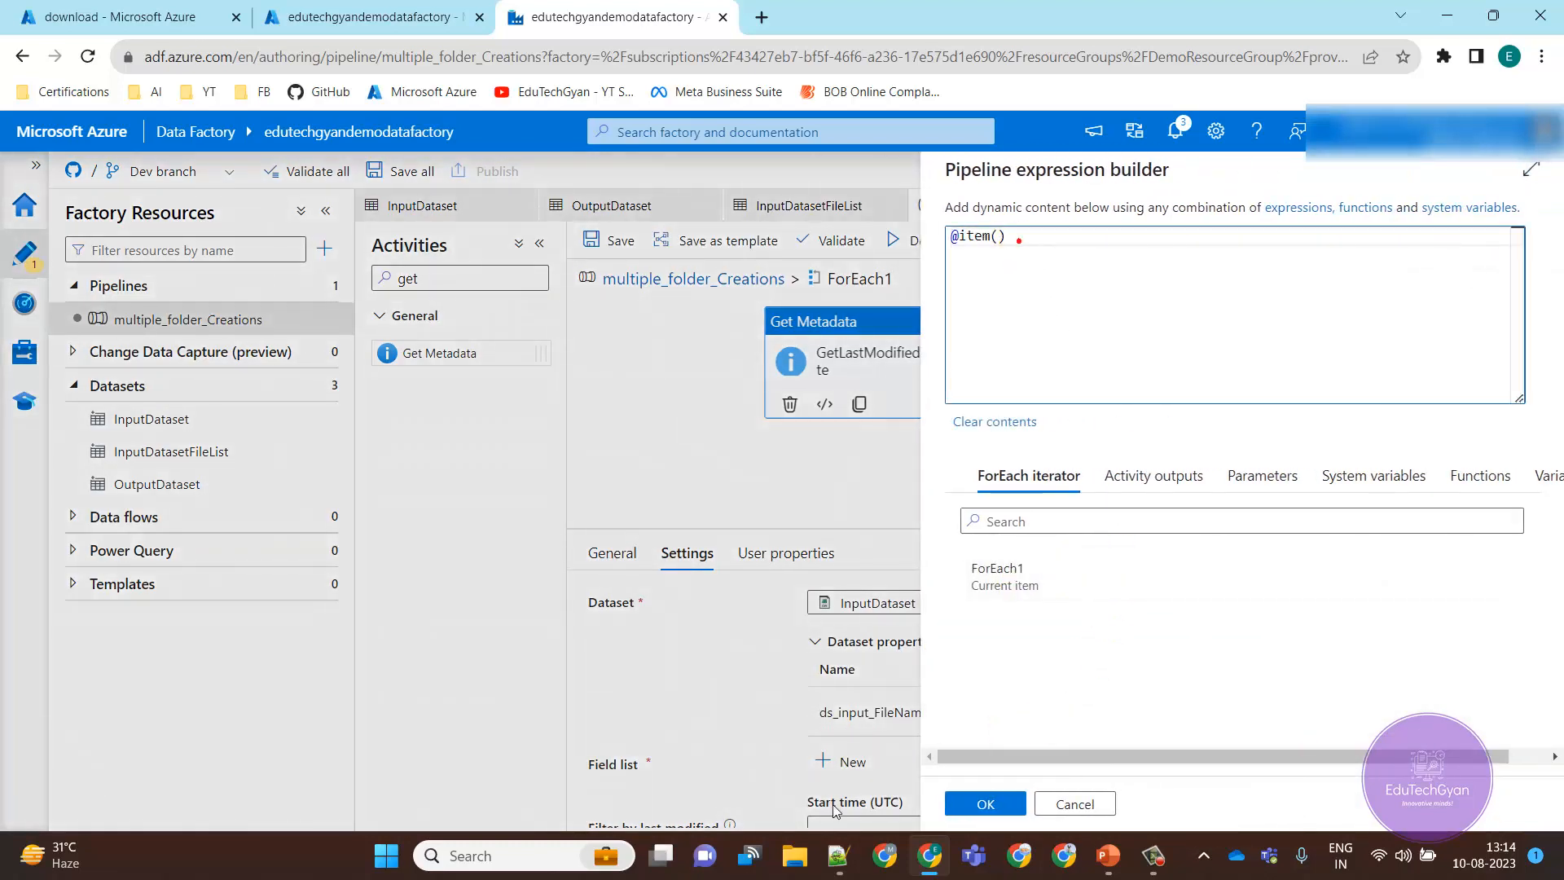
{"action": "left_click", "coordinate": [848, 863]}
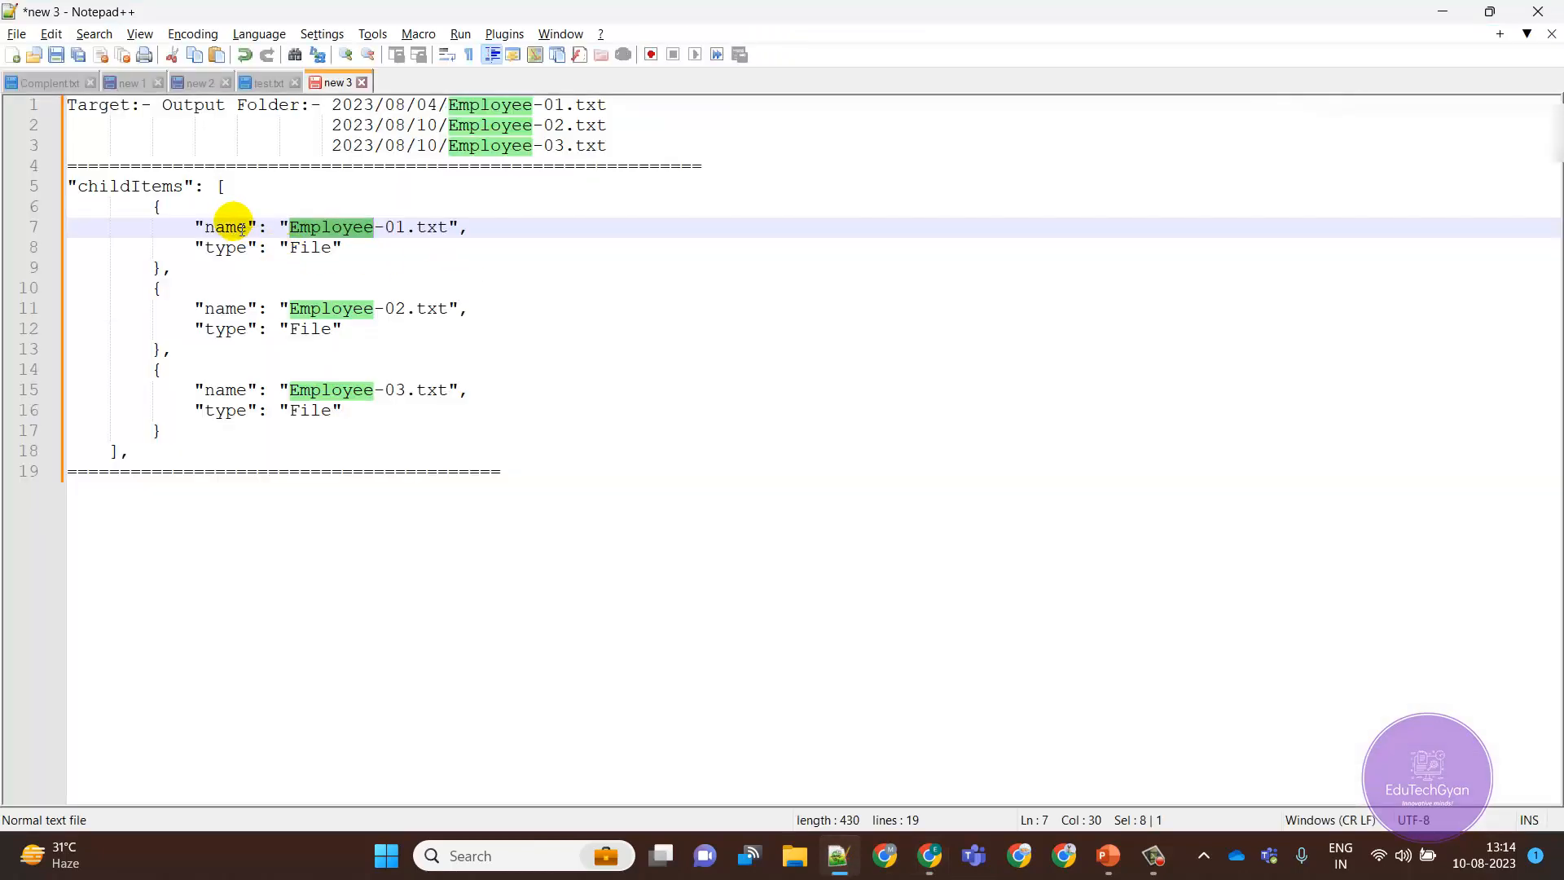
{"action": "double_click", "coordinate": [232, 228]}
{"action": "key", "text": "ctrl+c"}
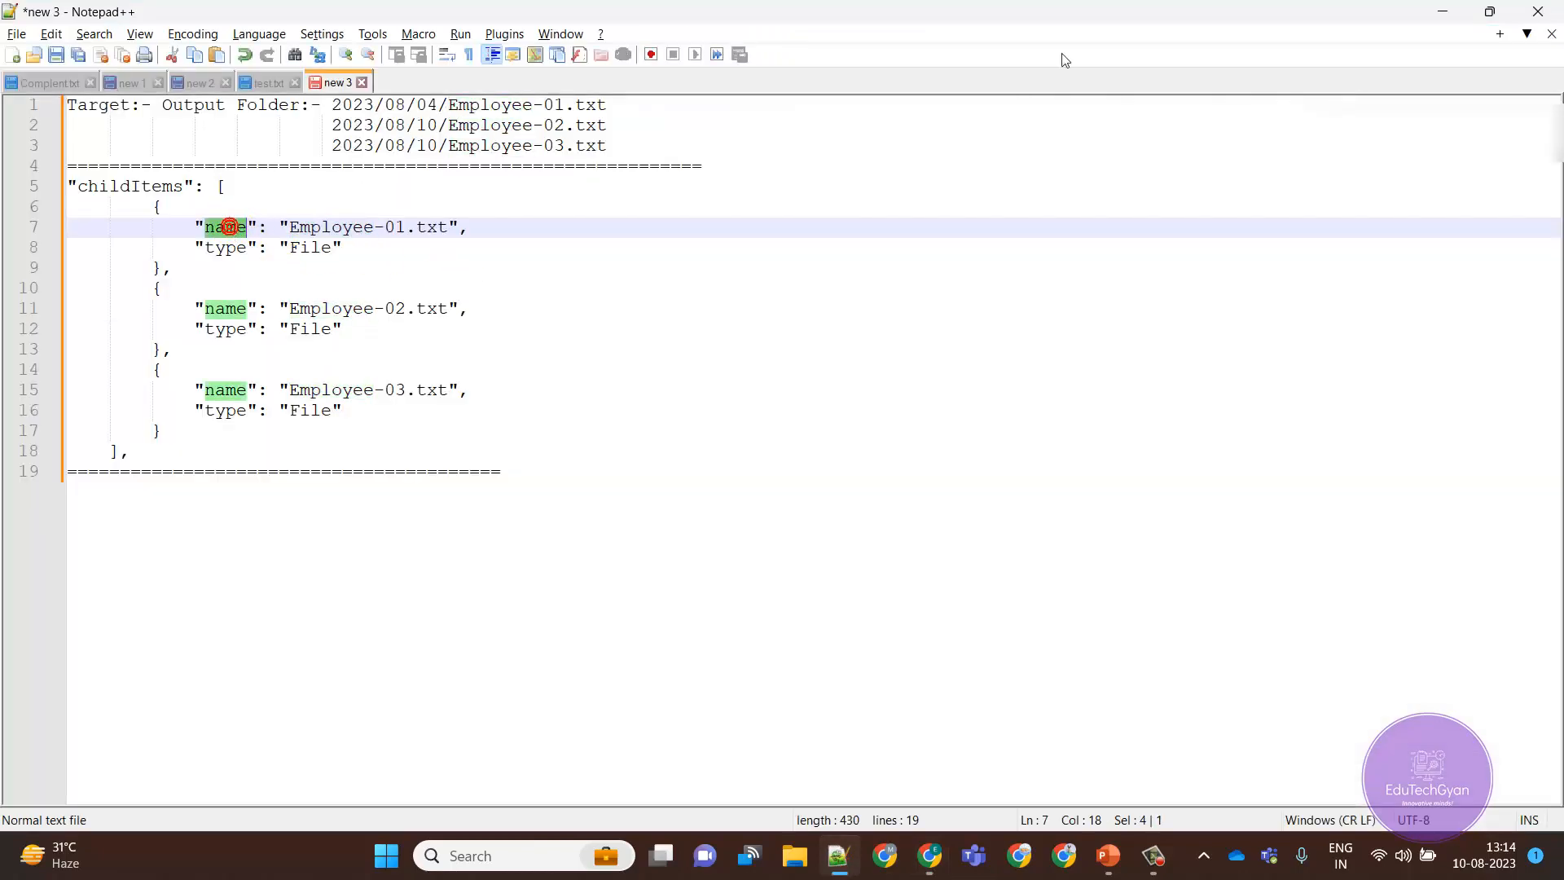
{"action": "left_click", "coordinate": [1443, 12]}
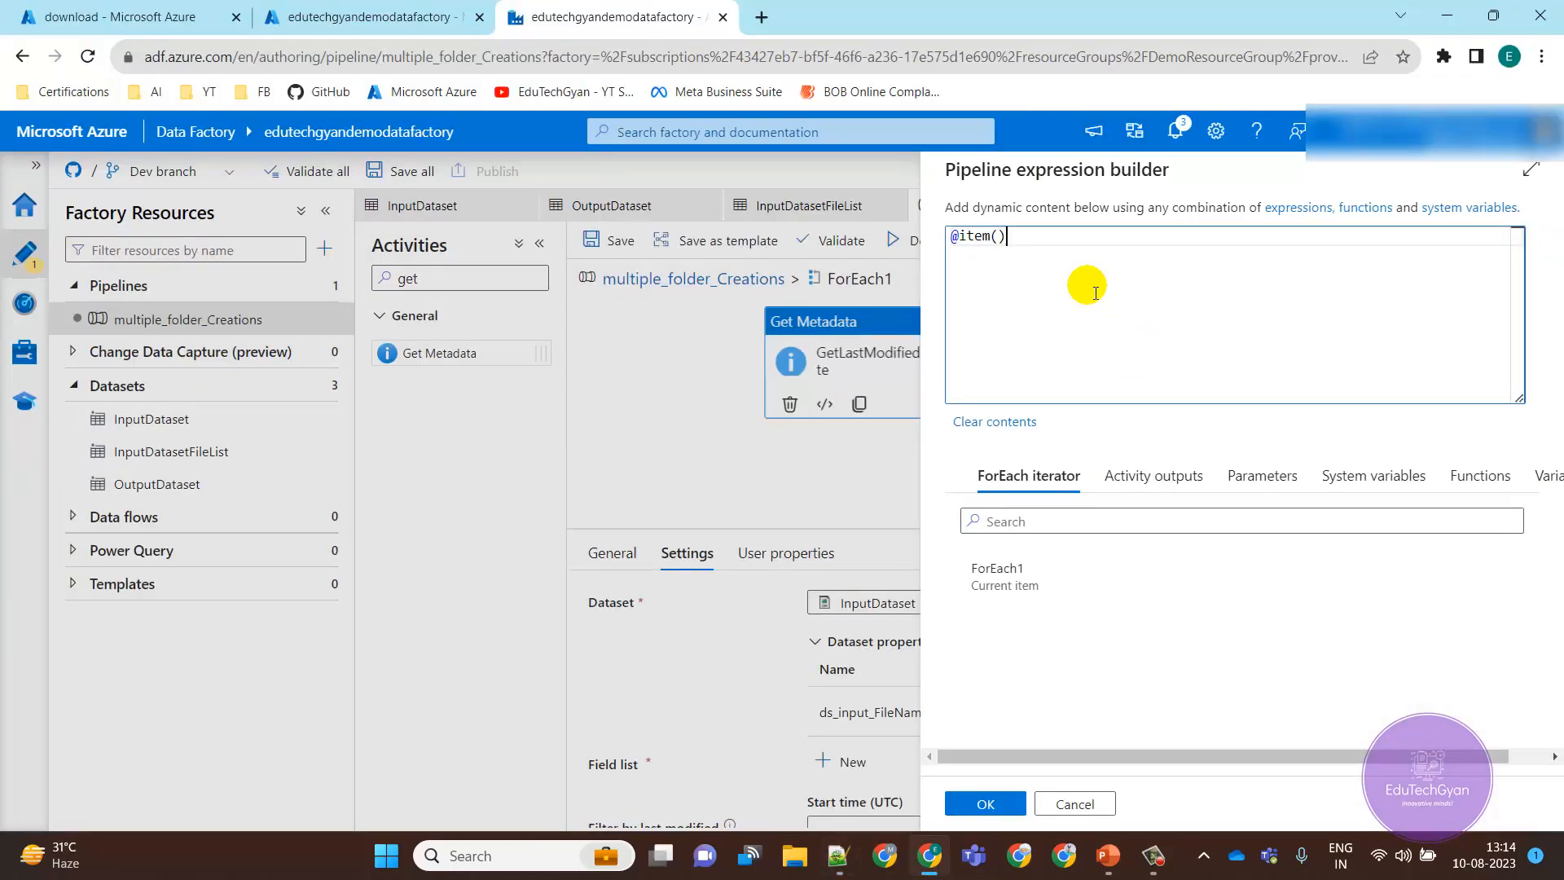
{"action": "type", "text": "."}
{"action": "key", "text": "ctrl+v"}
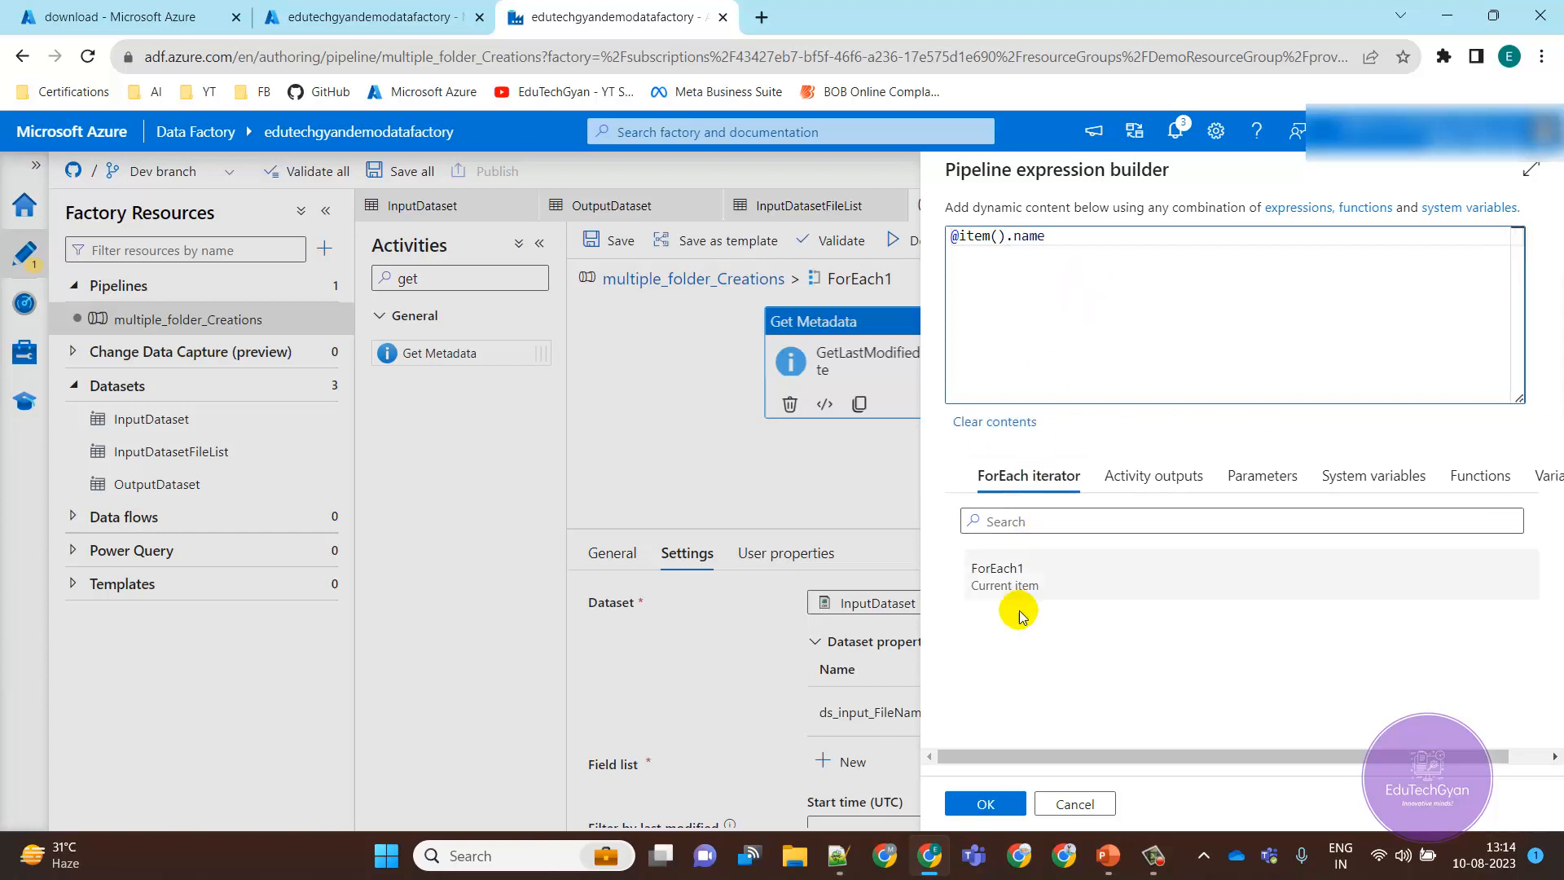
{"action": "left_click", "coordinate": [999, 807]}
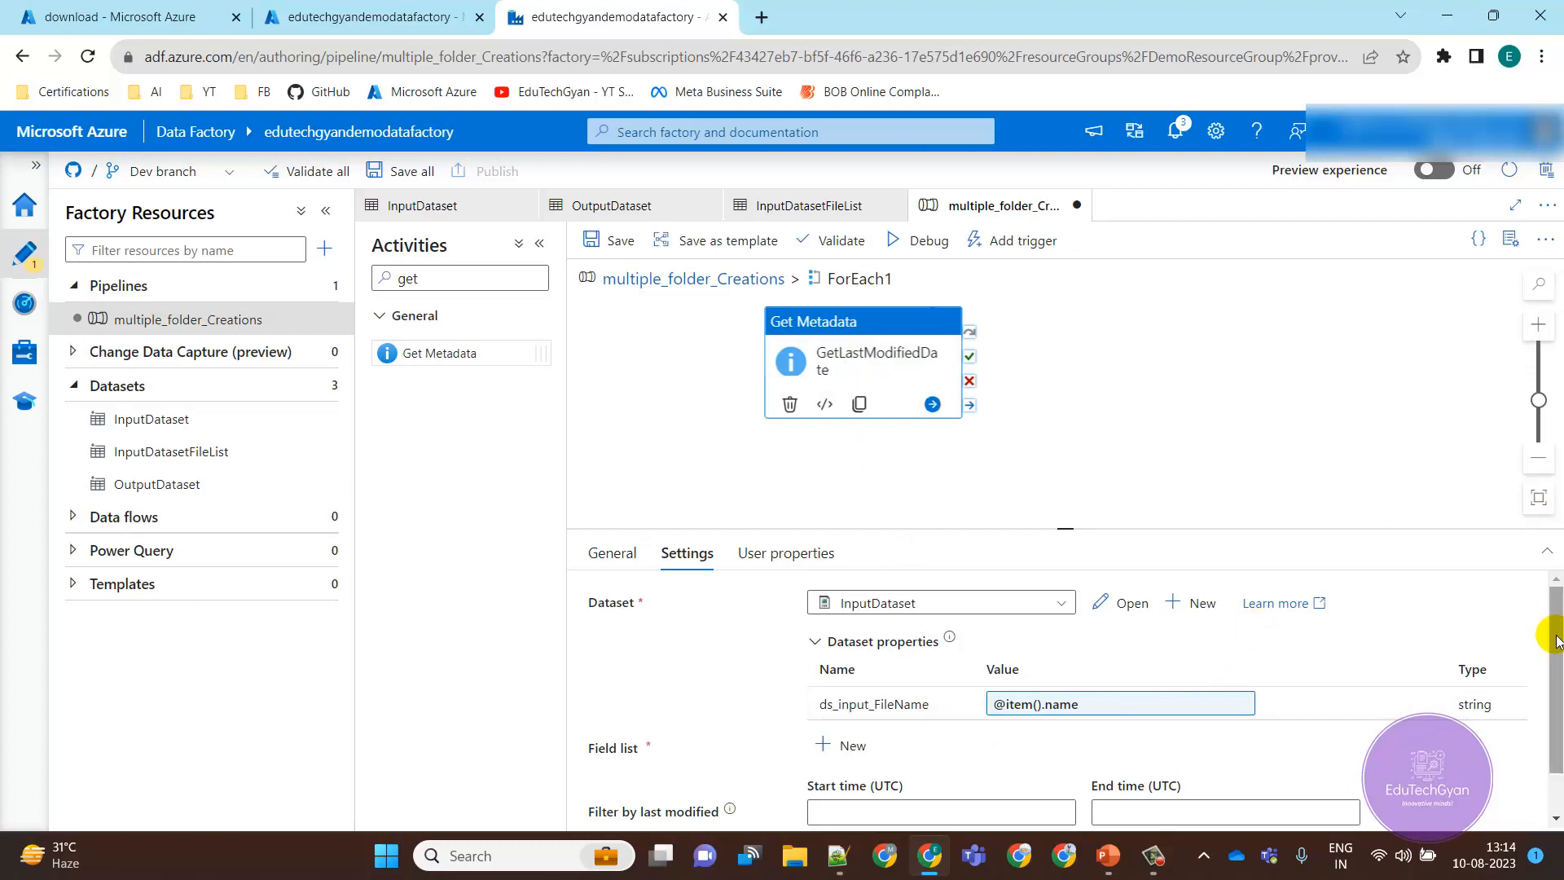
- Add a Last modified argument to the field list of GetLastModifiedDate
{"action": "left_click_drag", "start_coordinate": [1177, 529], "coordinate": [1152, 394]}
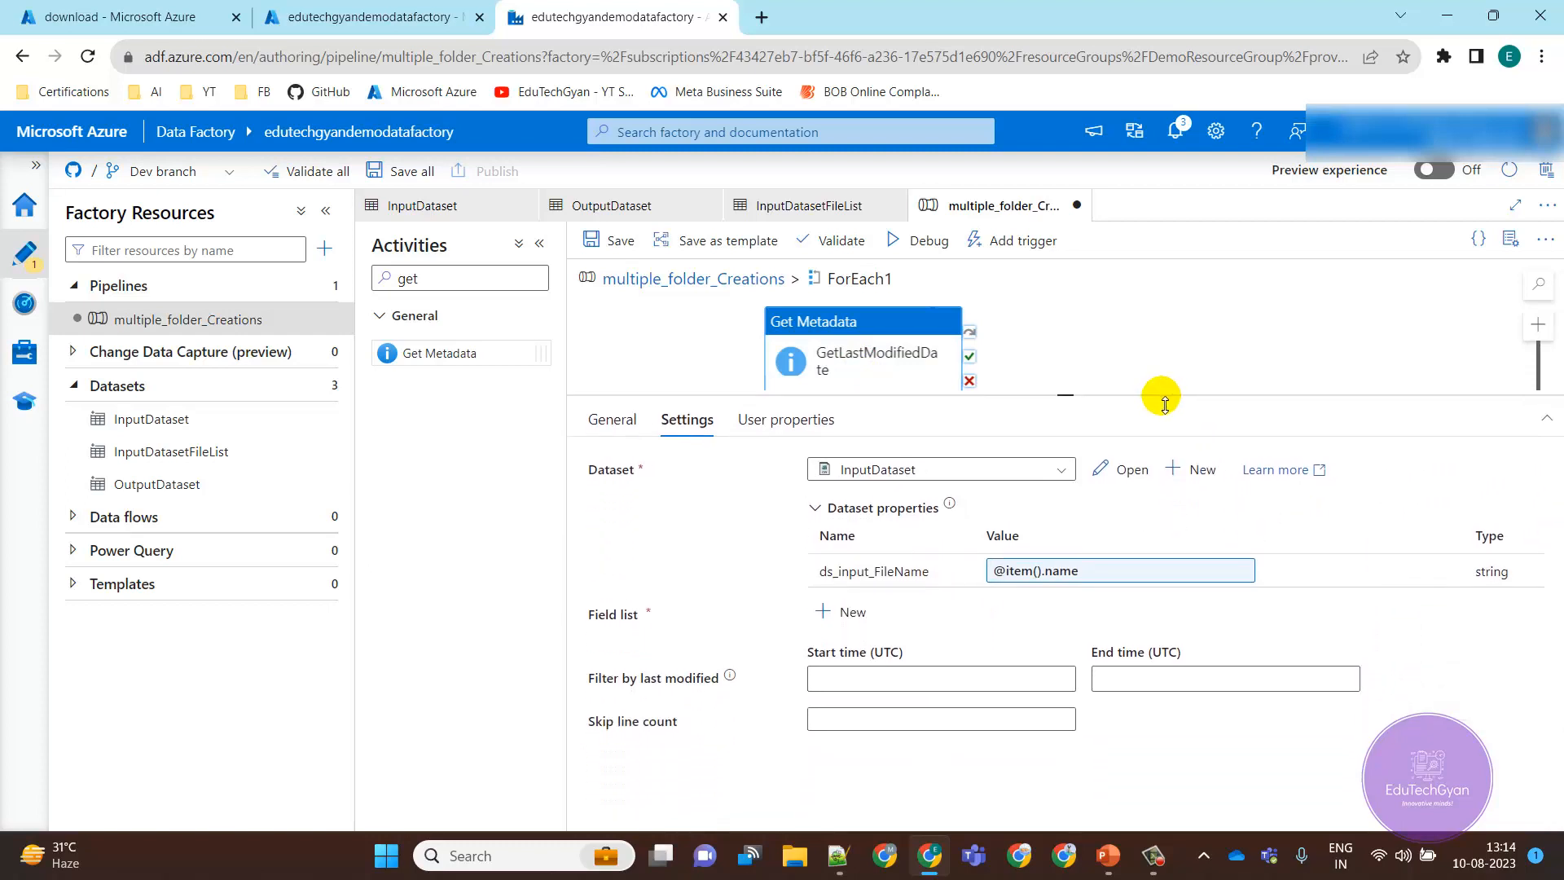
{"action": "left_click", "coordinate": [847, 611]}
{"action": "left_click", "coordinate": [1110, 684]}
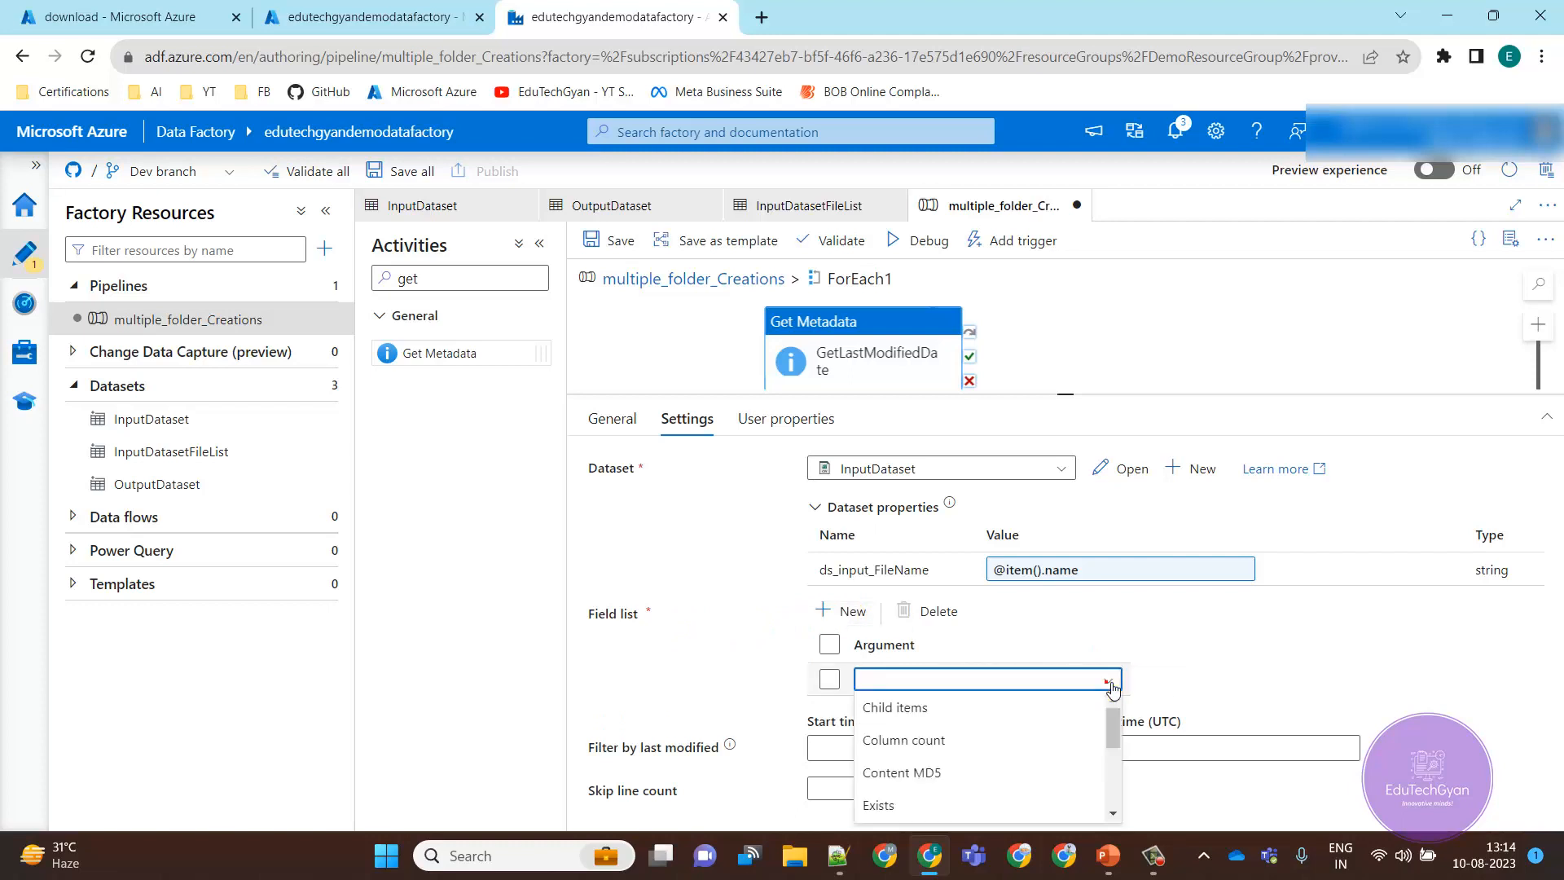
{"action": "left_click_drag", "start_coordinate": [1116, 742], "coordinate": [1112, 788]}
{"action": "left_click", "coordinate": [897, 738]}
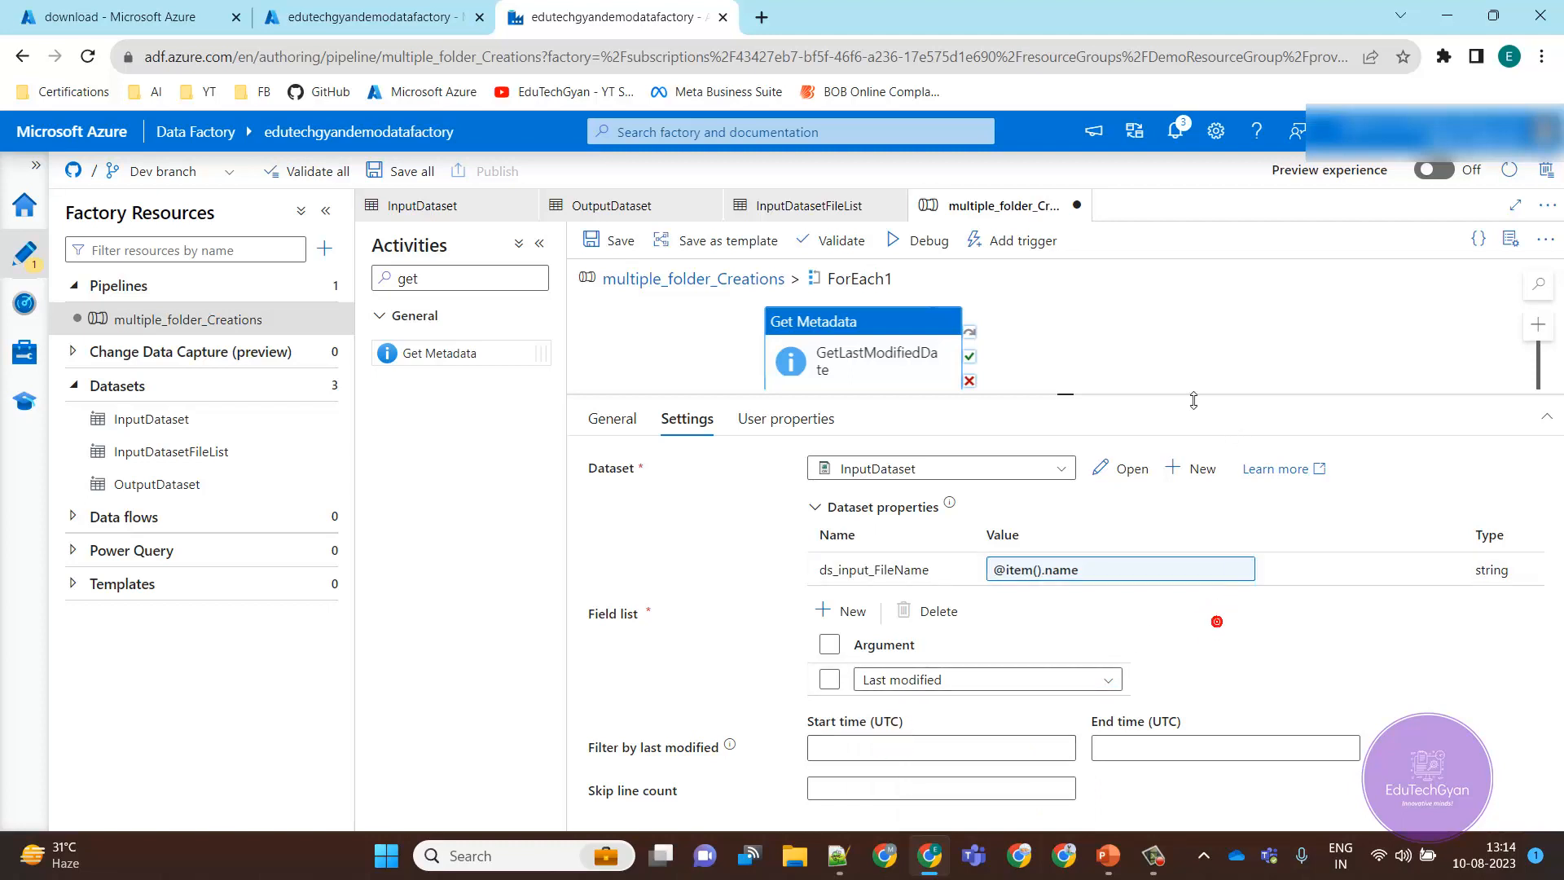
{"action": "left_click_drag", "start_coordinate": [1194, 400], "coordinate": [1187, 485]}
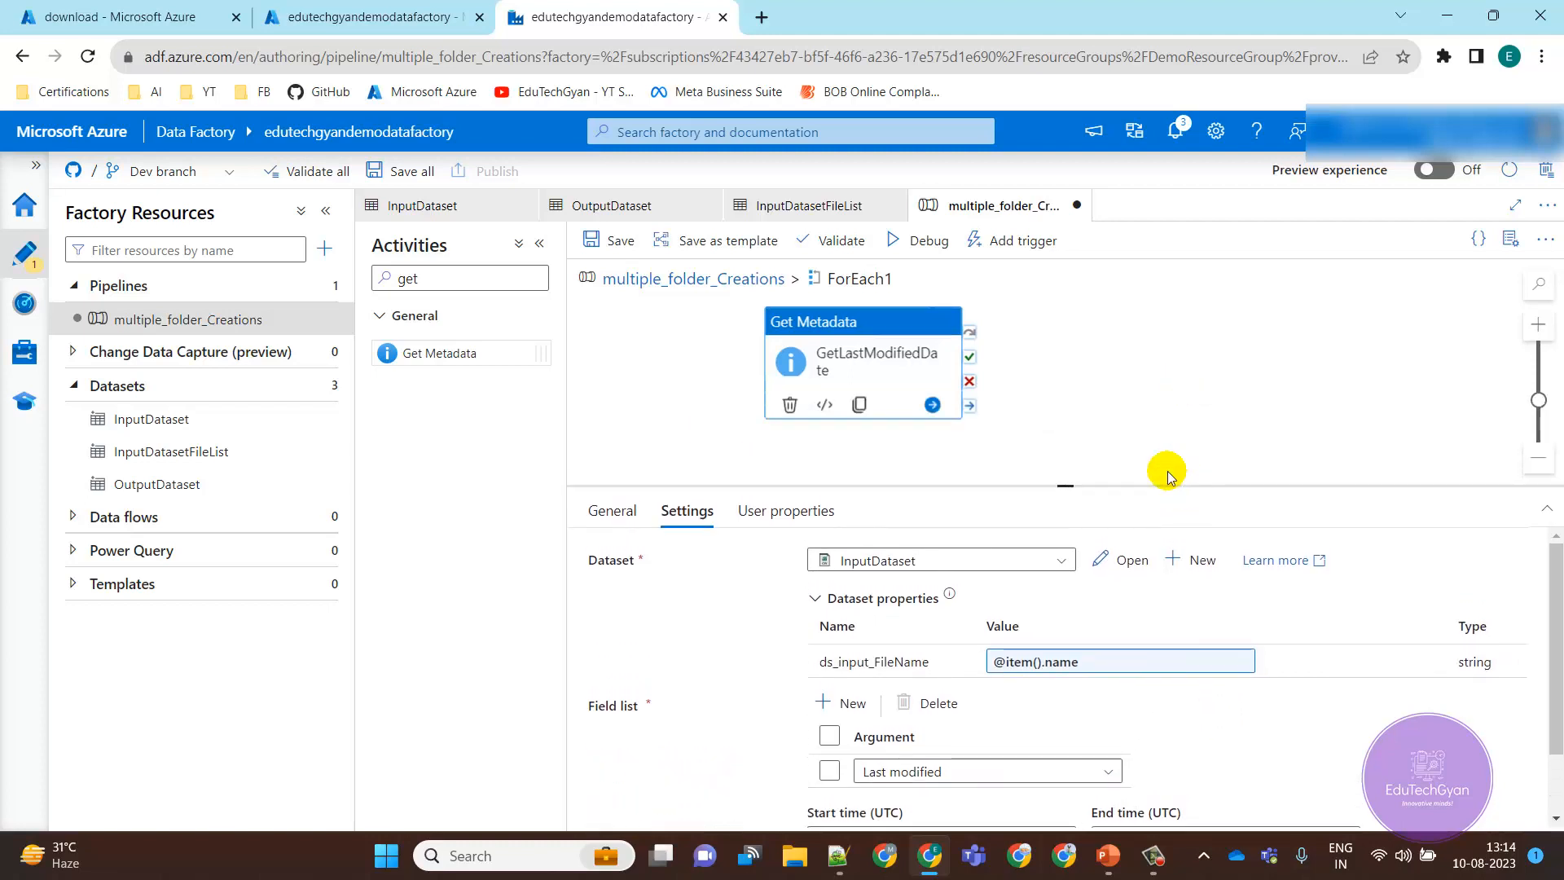
- Return to the main multiple_folder_Creations pipeline, run it in debug mode and refresh the activity run list
{"action": "left_click", "coordinate": [1116, 420]}
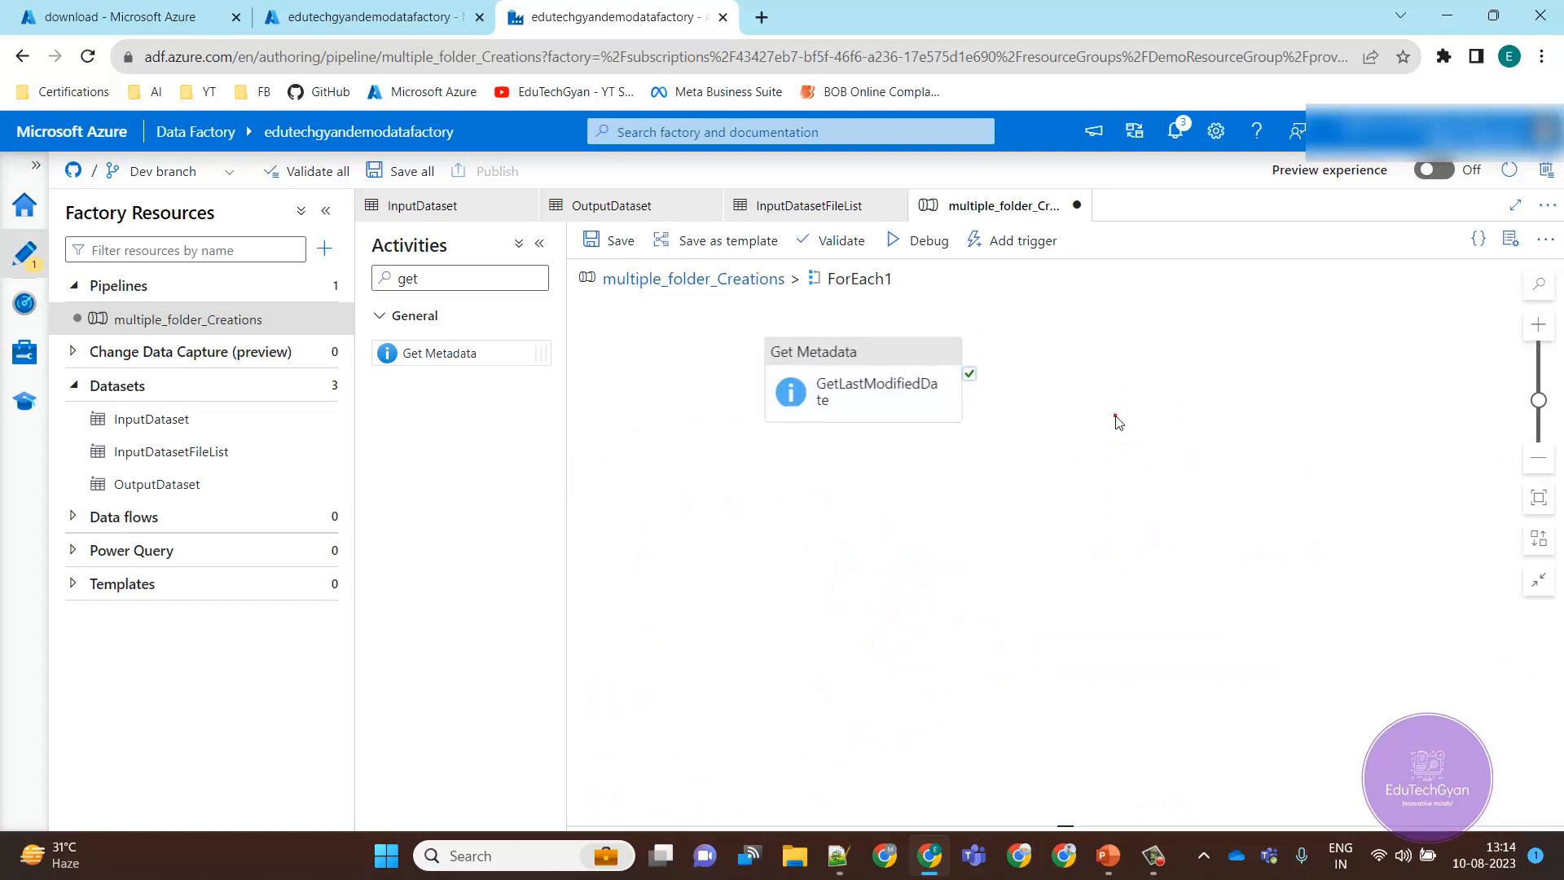
{"action": "left_click", "coordinate": [664, 277]}
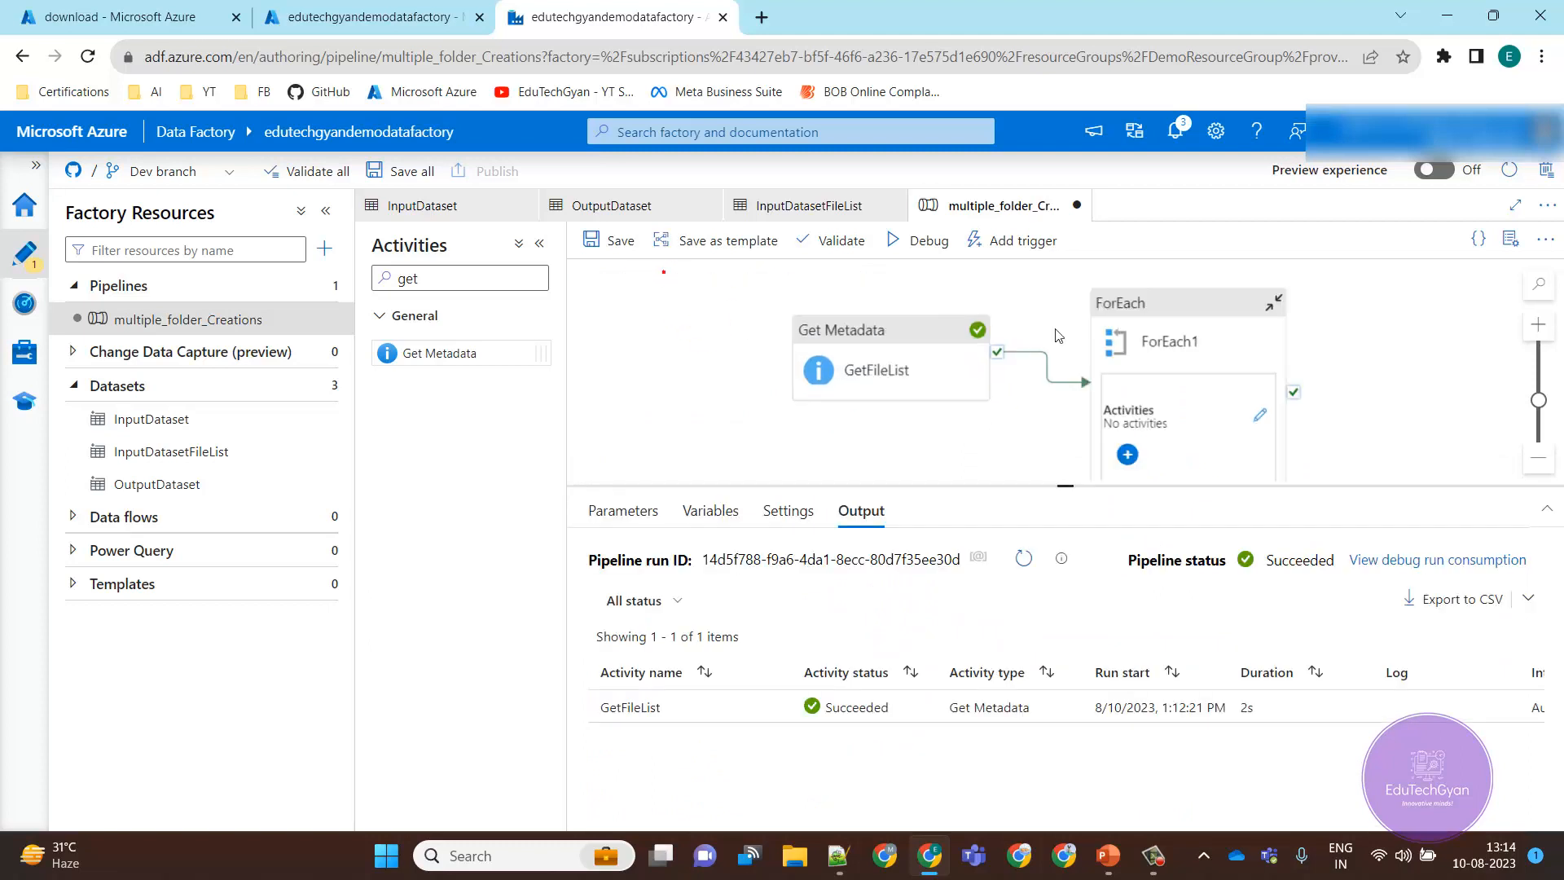
{"action": "left_click", "coordinate": [925, 246]}
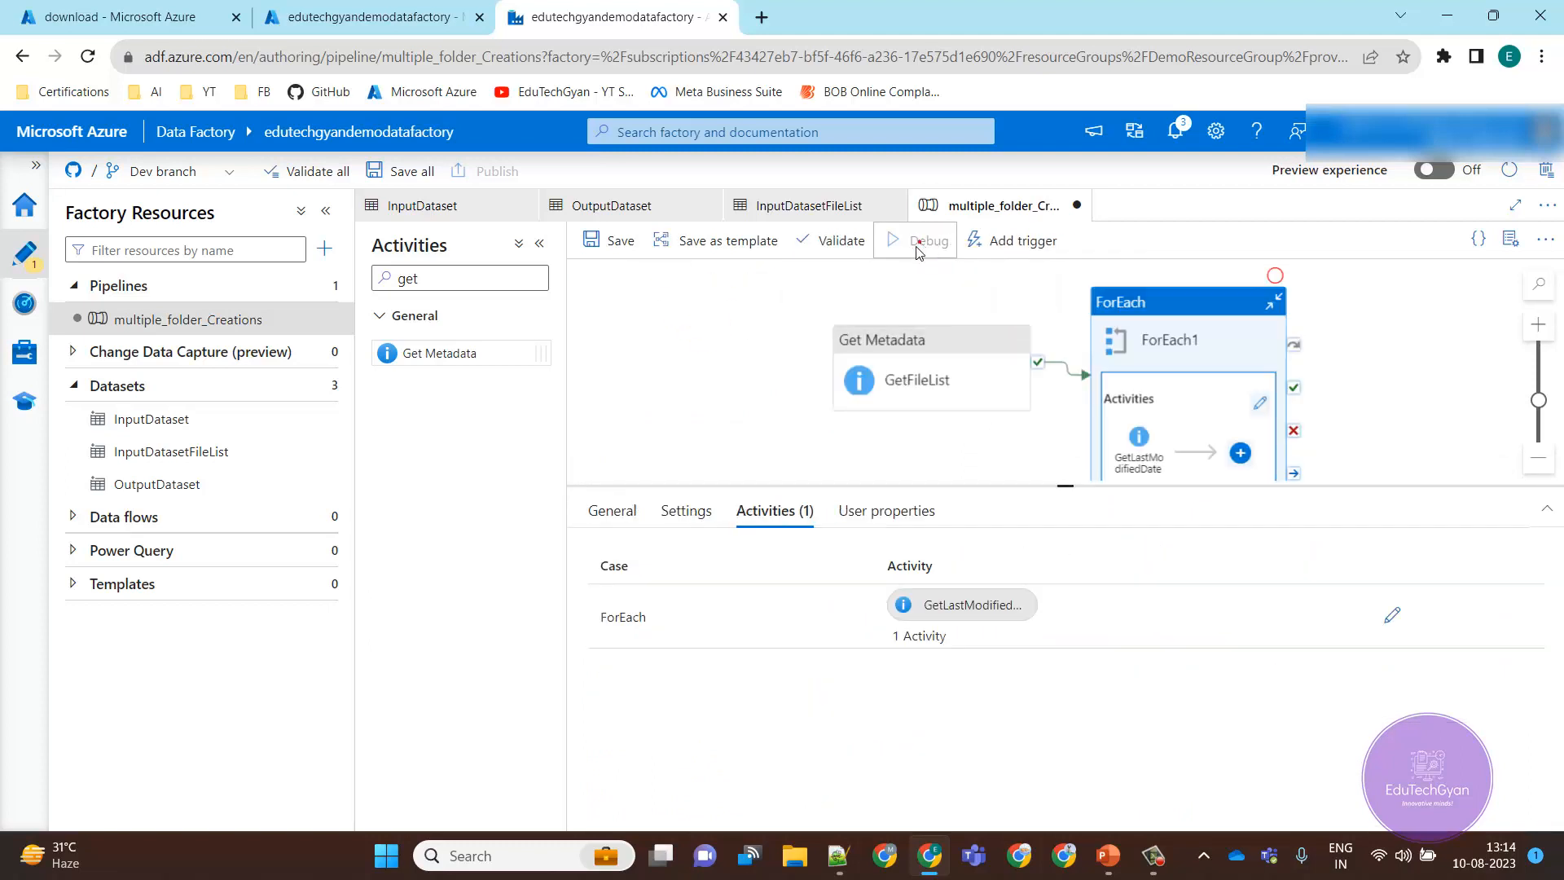
{"action": "left_click", "coordinate": [776, 317]}
{"action": "left_click", "coordinate": [744, 481]}
{"action": "left_click", "coordinate": [760, 412]}
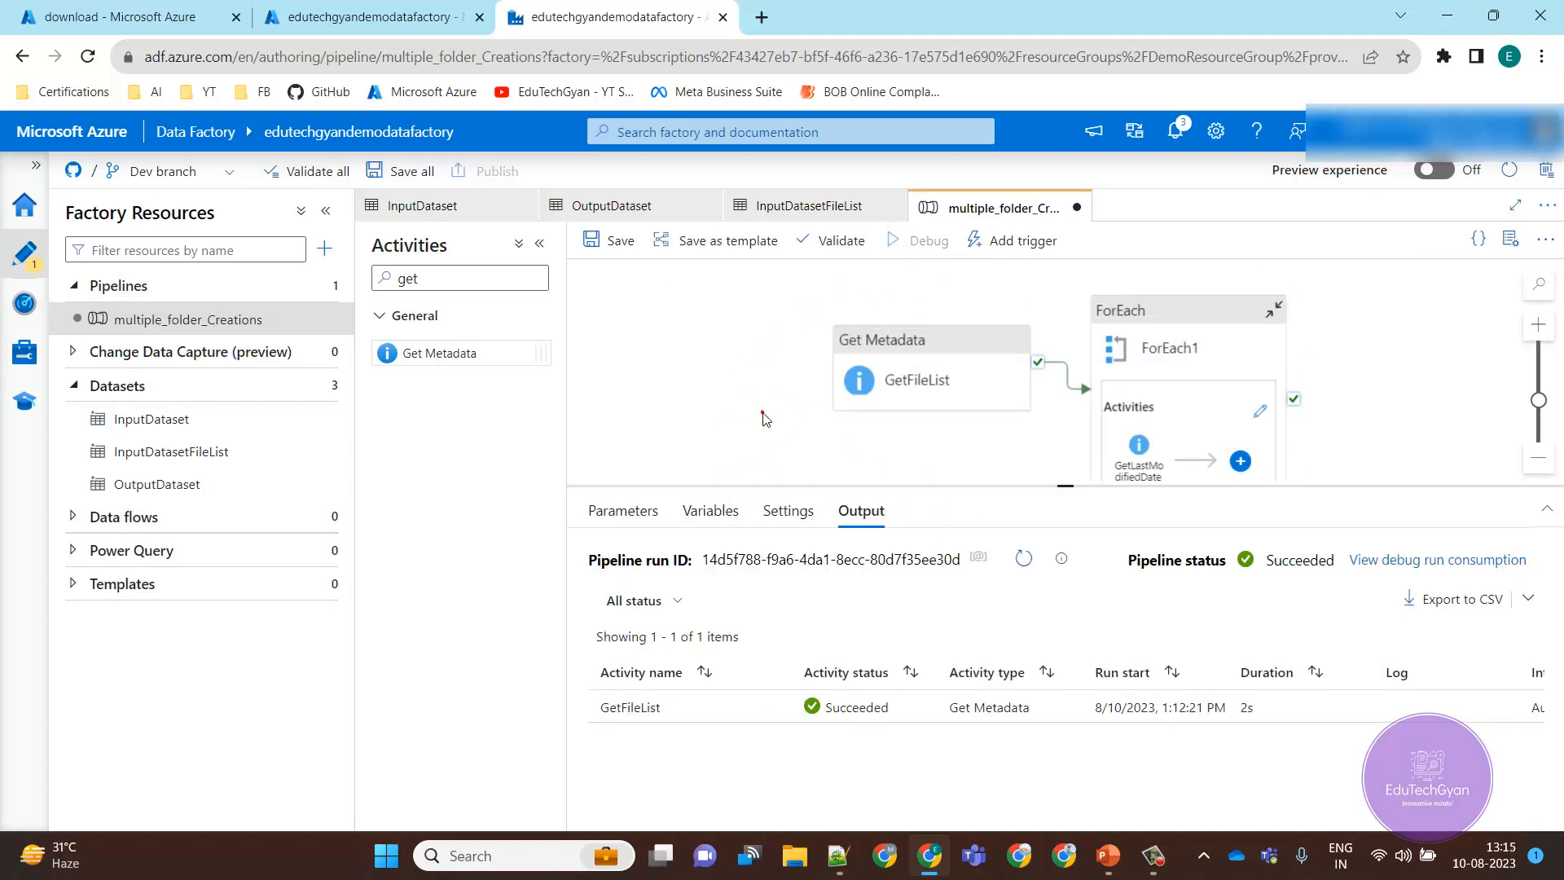
{"action": "left_click", "coordinate": [763, 419]}
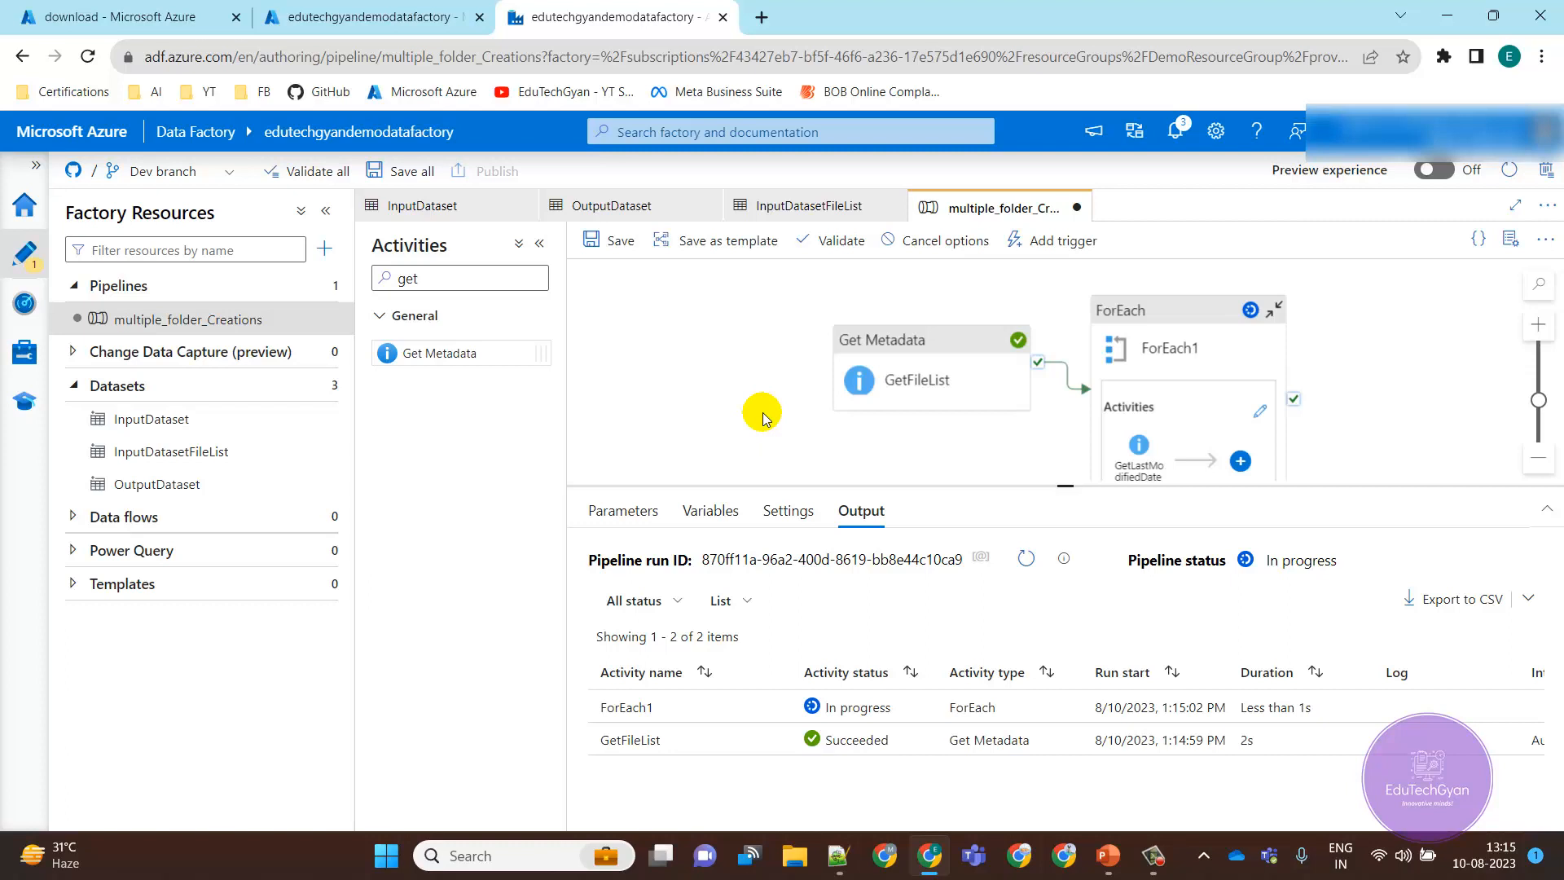
{"action": "left_click", "coordinate": [1030, 564]}
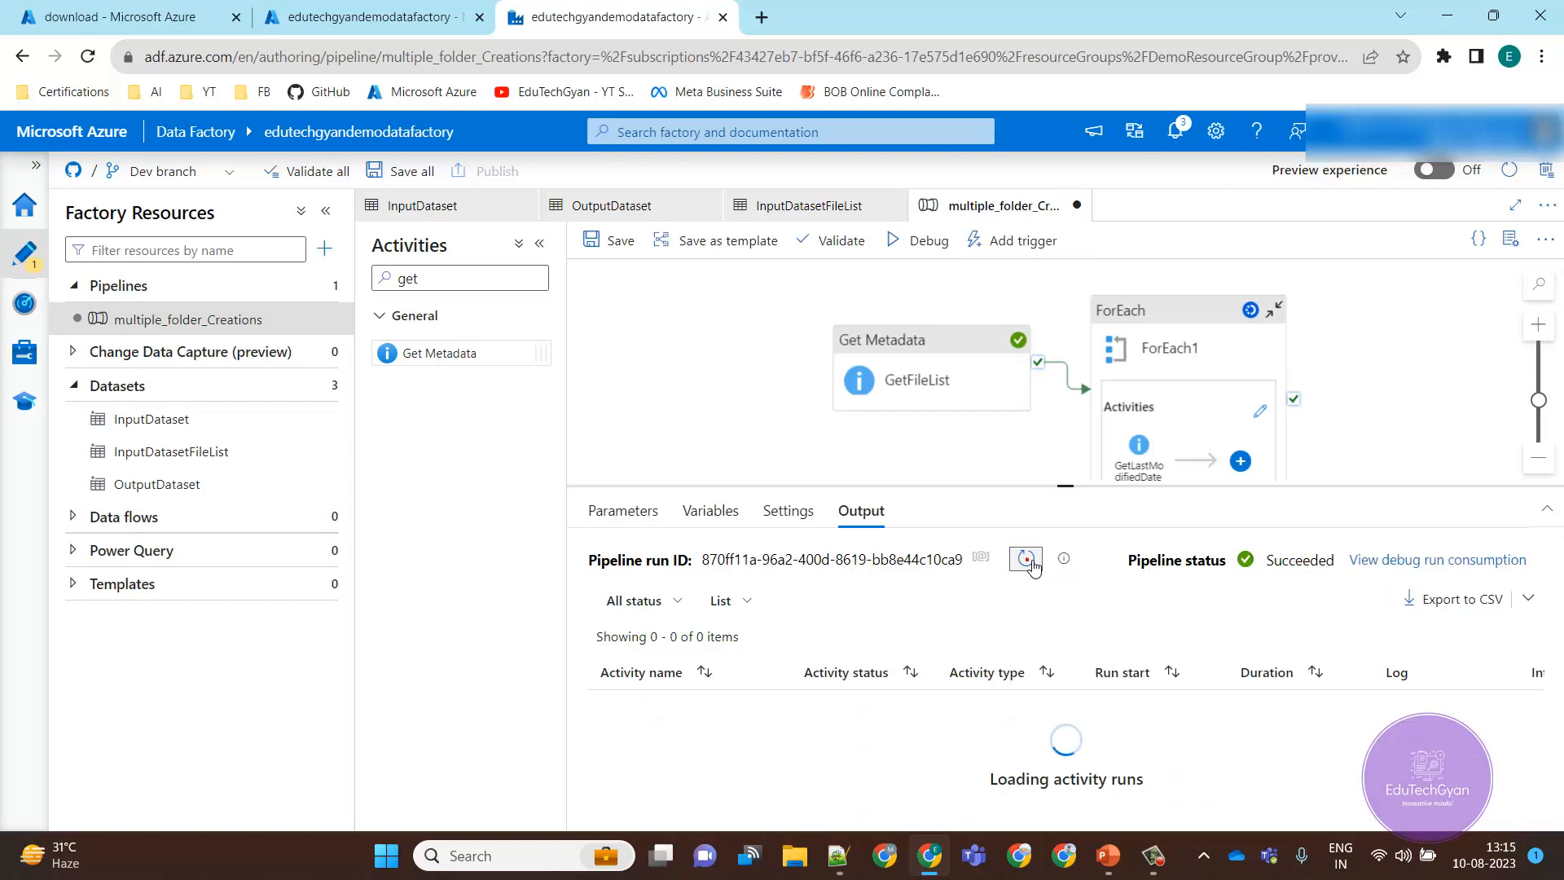
{"action": "left_click", "coordinate": [1031, 564]}
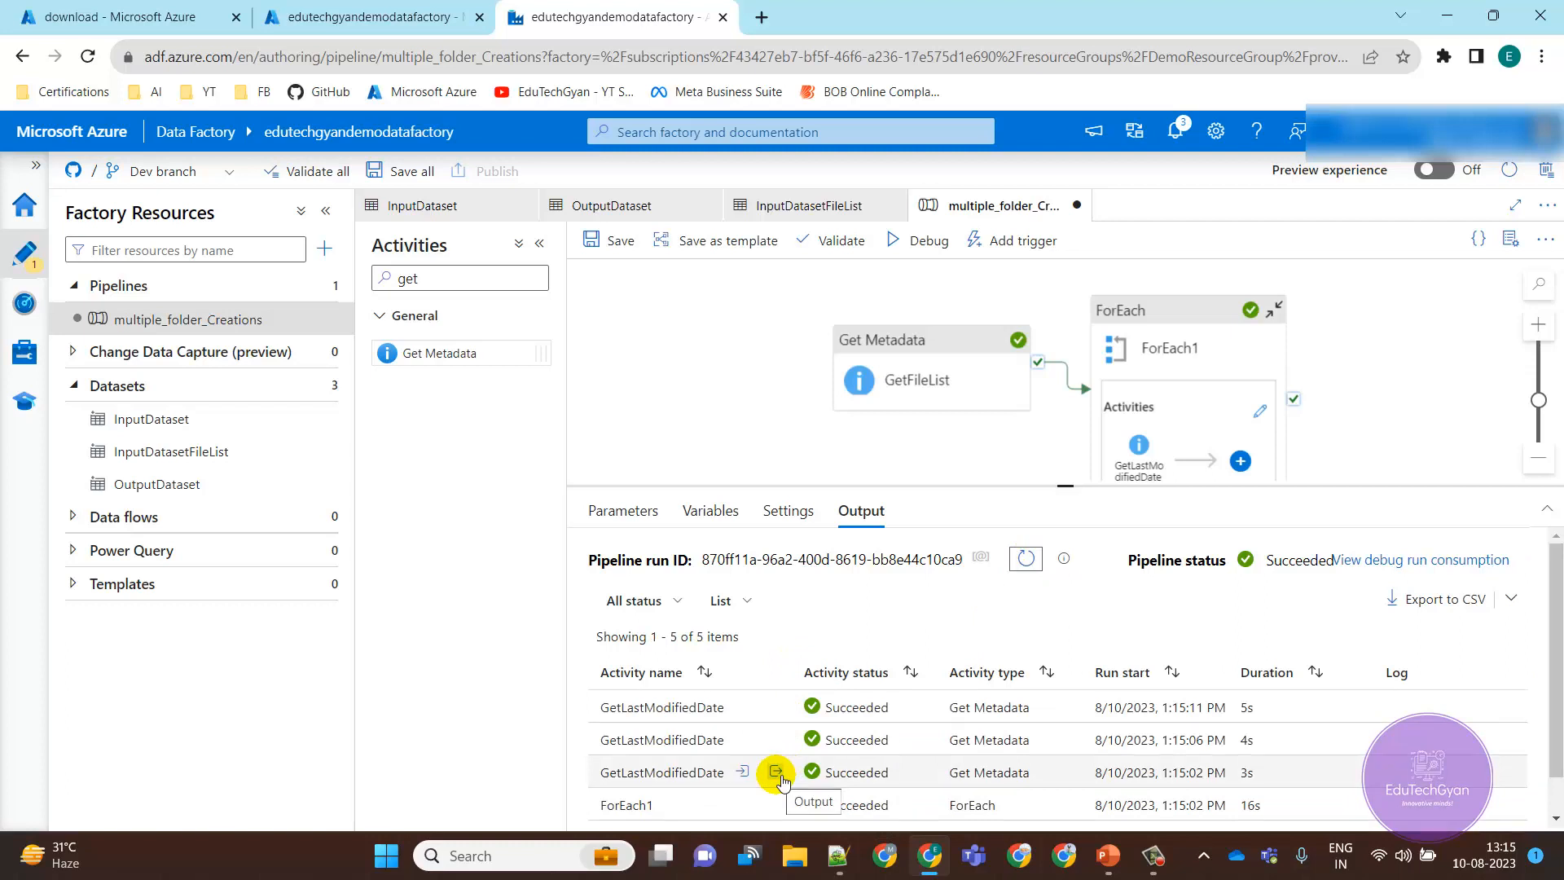
- Examine the lastModified value in the output of the earliest GetLastModifiedDate run, and close the output
{"action": "left_click", "coordinate": [777, 772]}
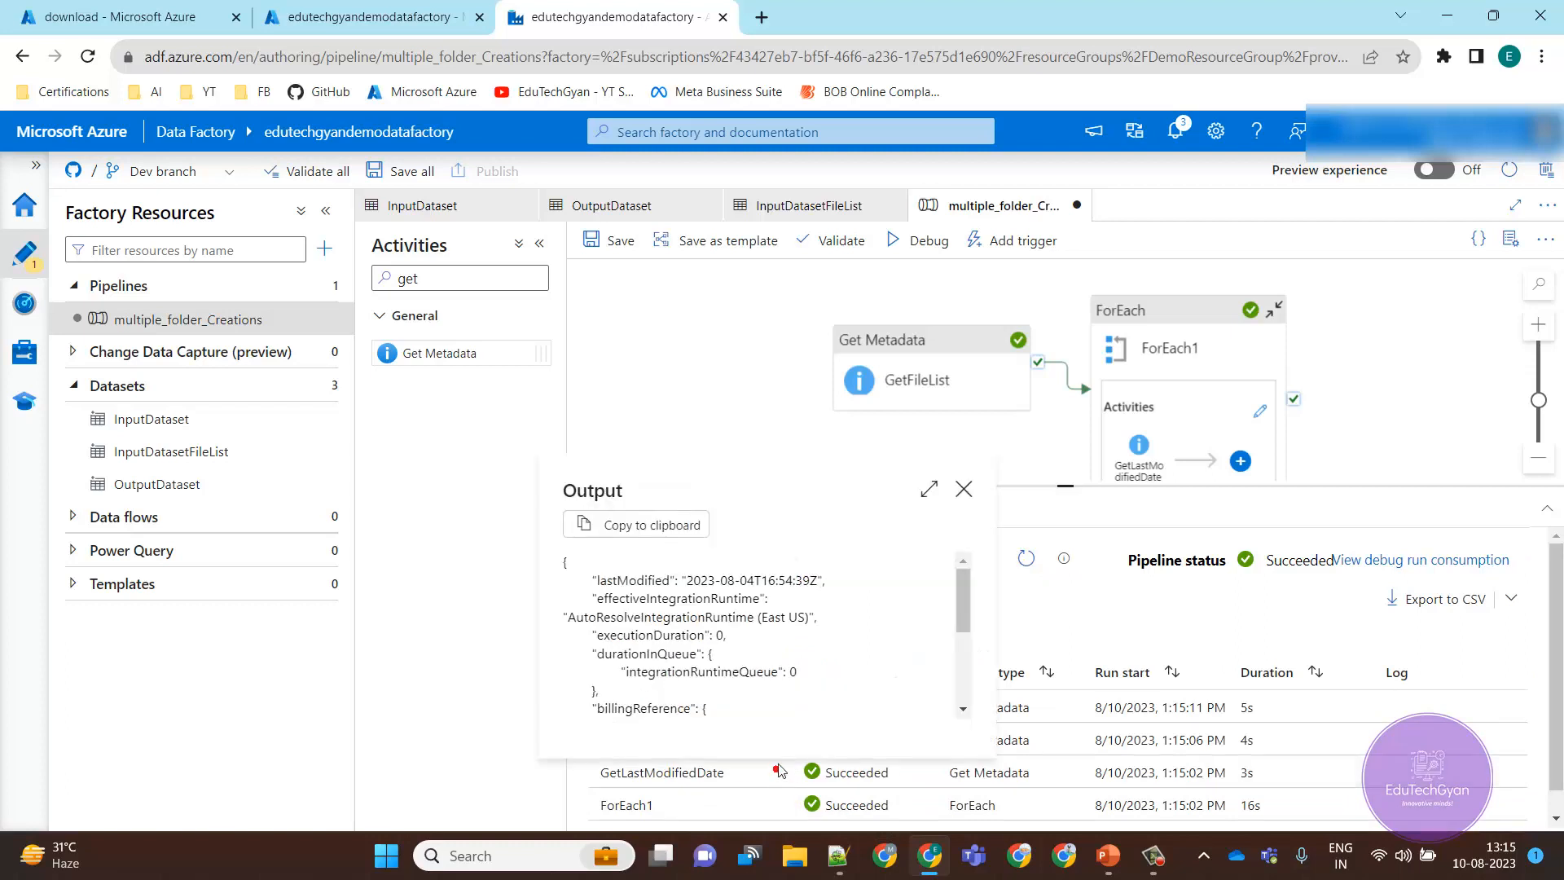
{"action": "double_click", "coordinate": [633, 581]}
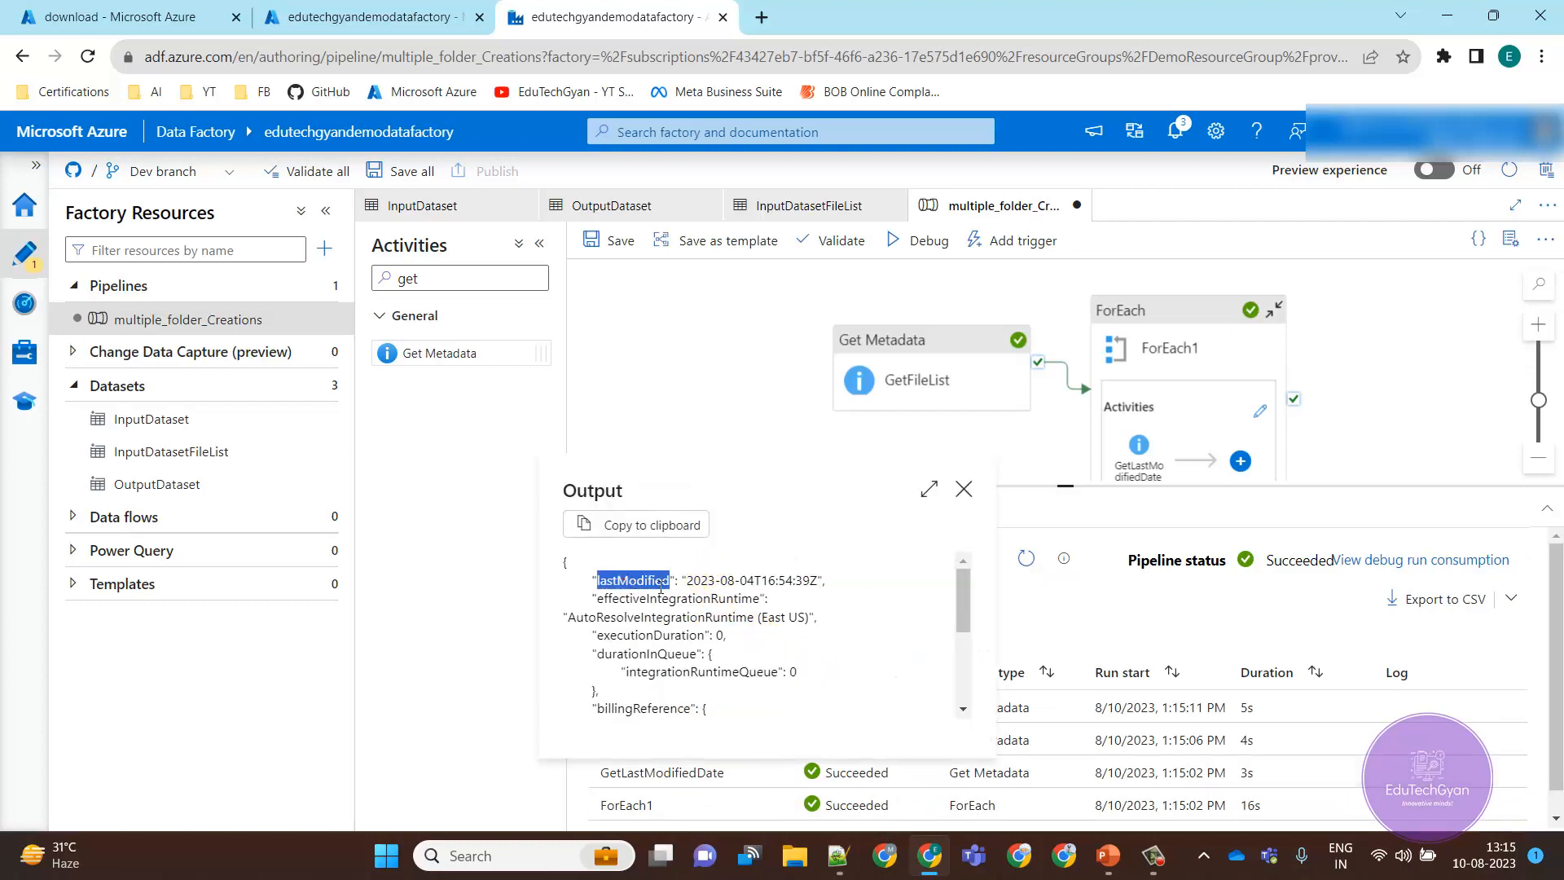
{"action": "left_click", "coordinate": [964, 488]}
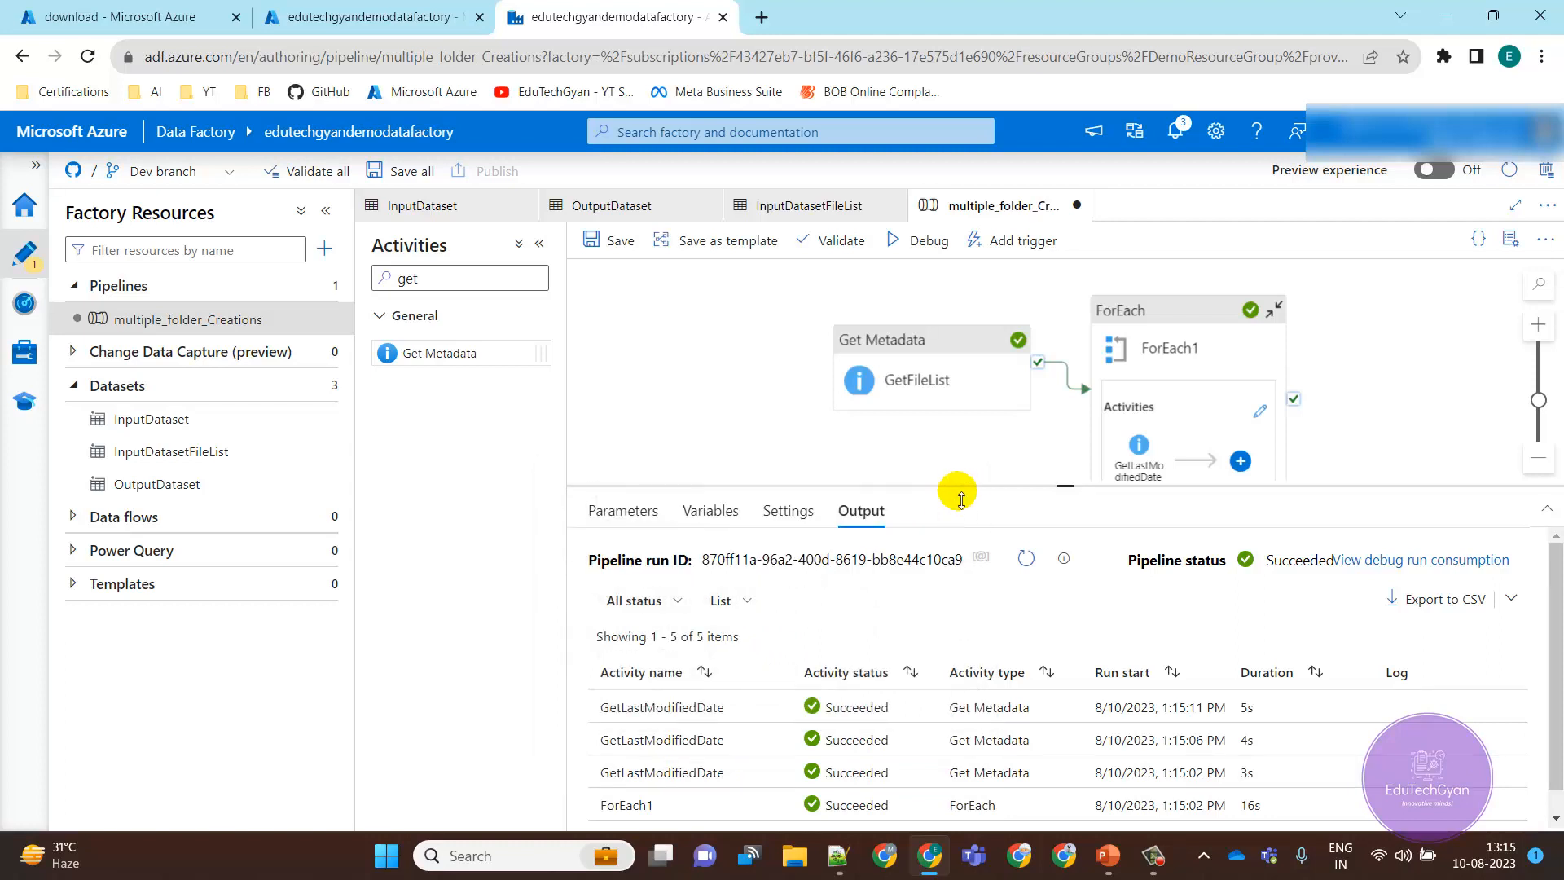
- Copy the lastModified line from the output of the second GetLastModifiedDate run, and close the output
{"action": "left_click", "coordinate": [775, 739]}
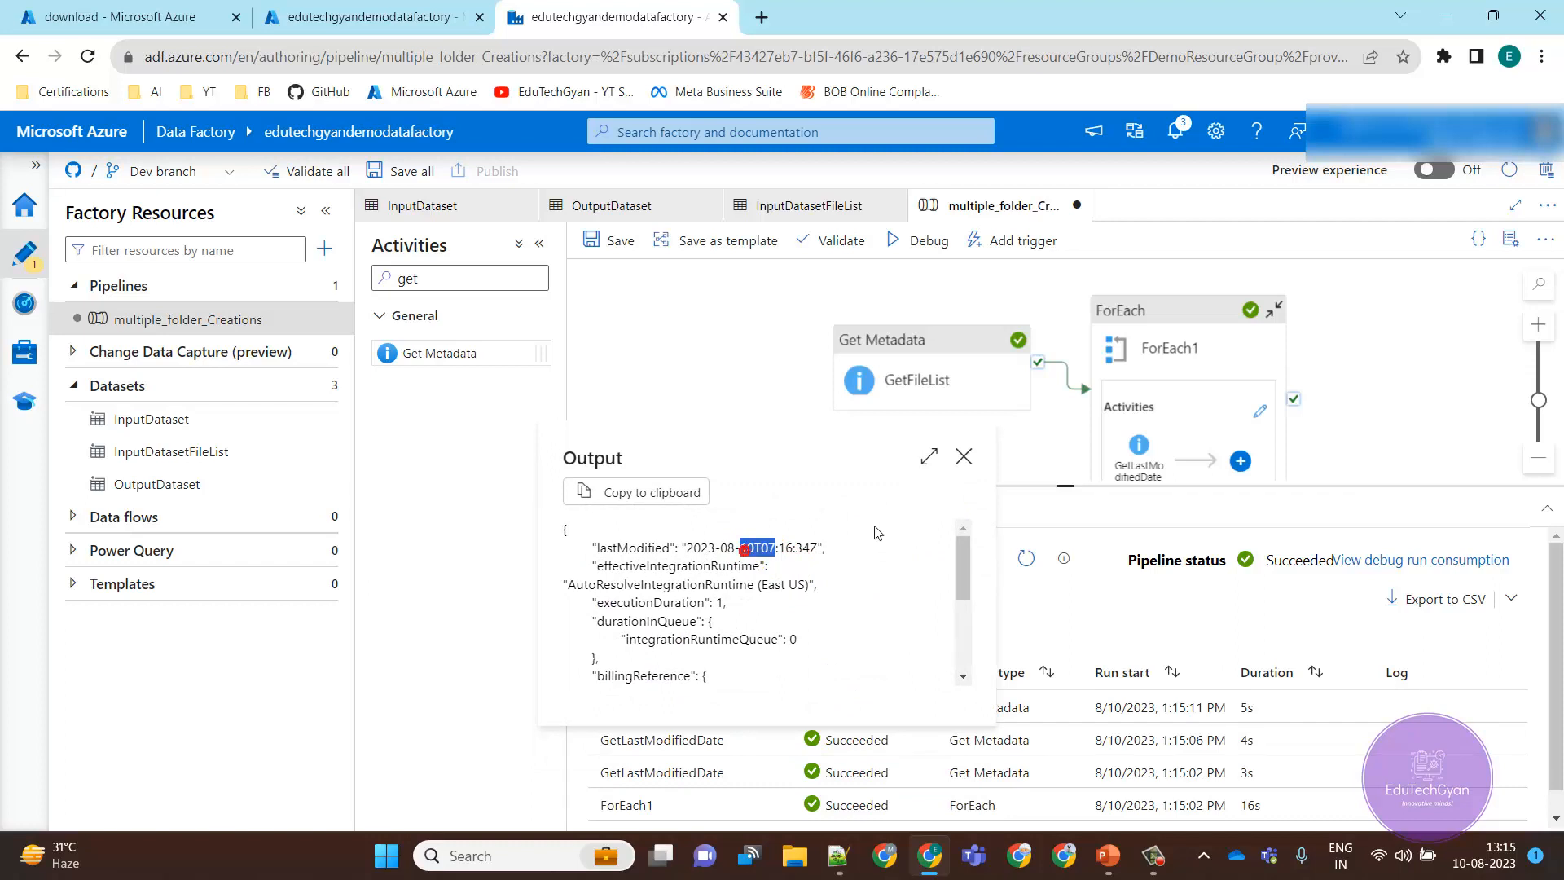
{"action": "left_click", "coordinate": [588, 547]}
{"action": "left_click_drag", "start_coordinate": [588, 548], "coordinate": [896, 548]}
{"action": "key", "text": "ctrl+c"}
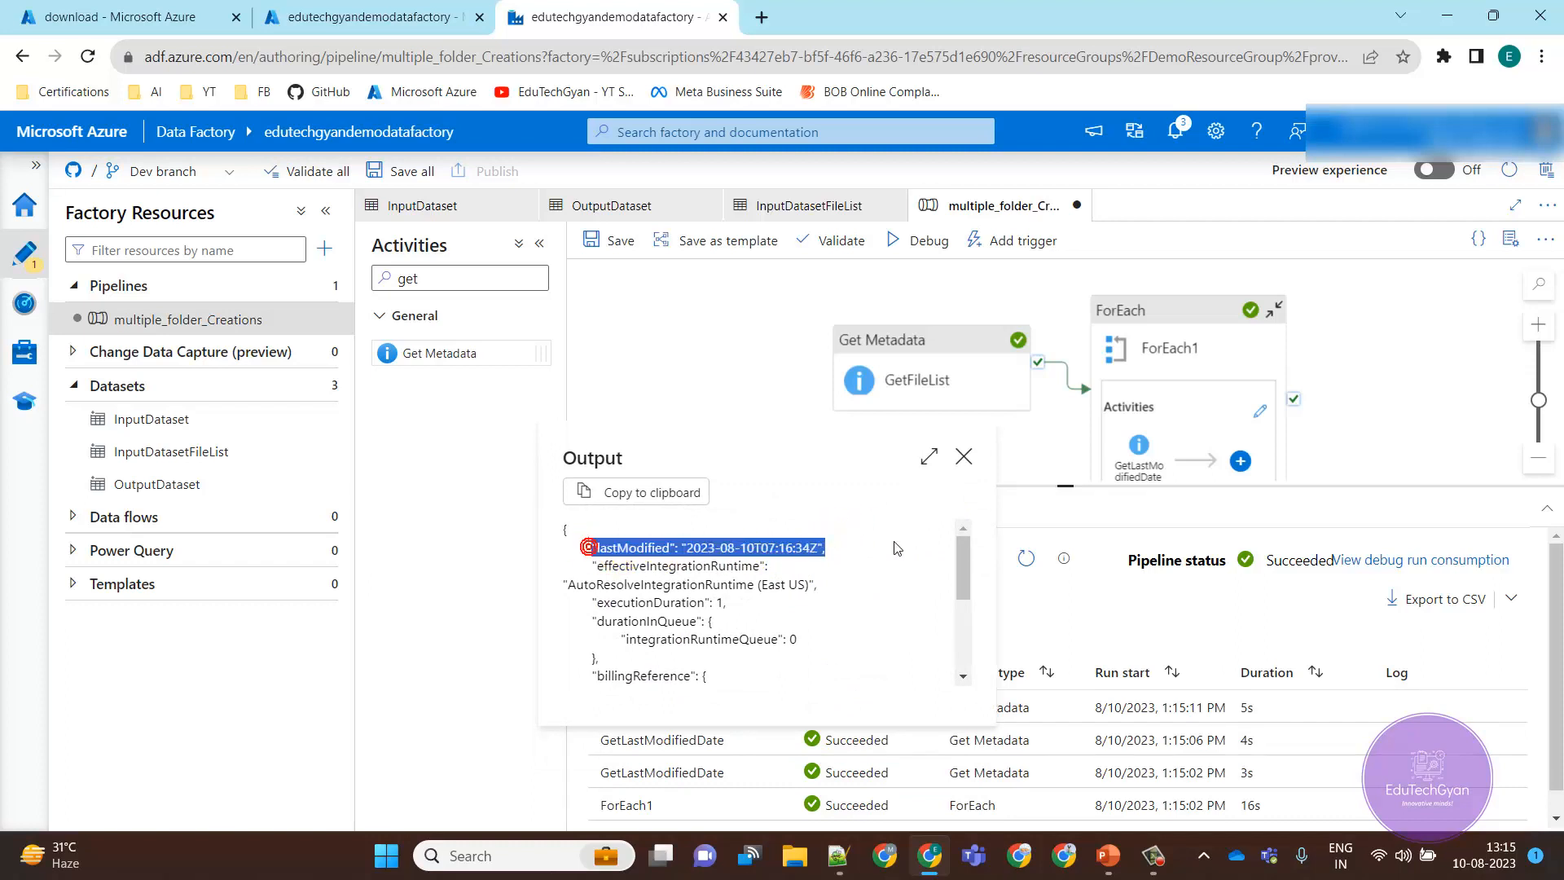
{"action": "left_click", "coordinate": [973, 457]}
{"action": "left_click", "coordinate": [972, 459]}
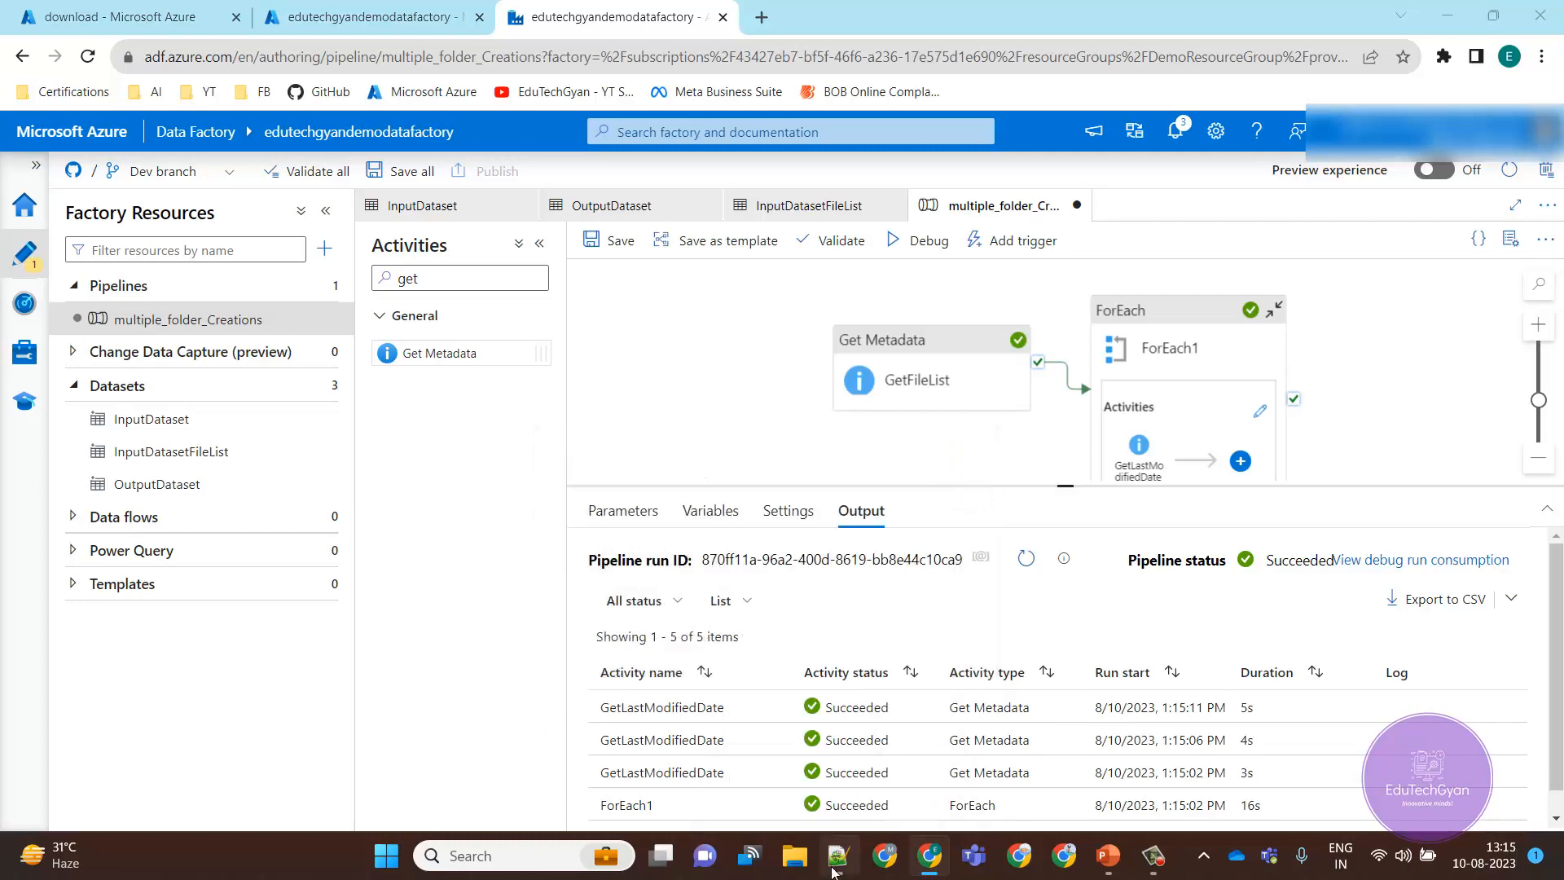
- Switch to Notepad++ and paste the copied lastModified line on a new line below the separator that follows childItems
{"action": "key", "text": "alt+Tab"}
{"action": "left_click", "coordinate": [213, 498]}
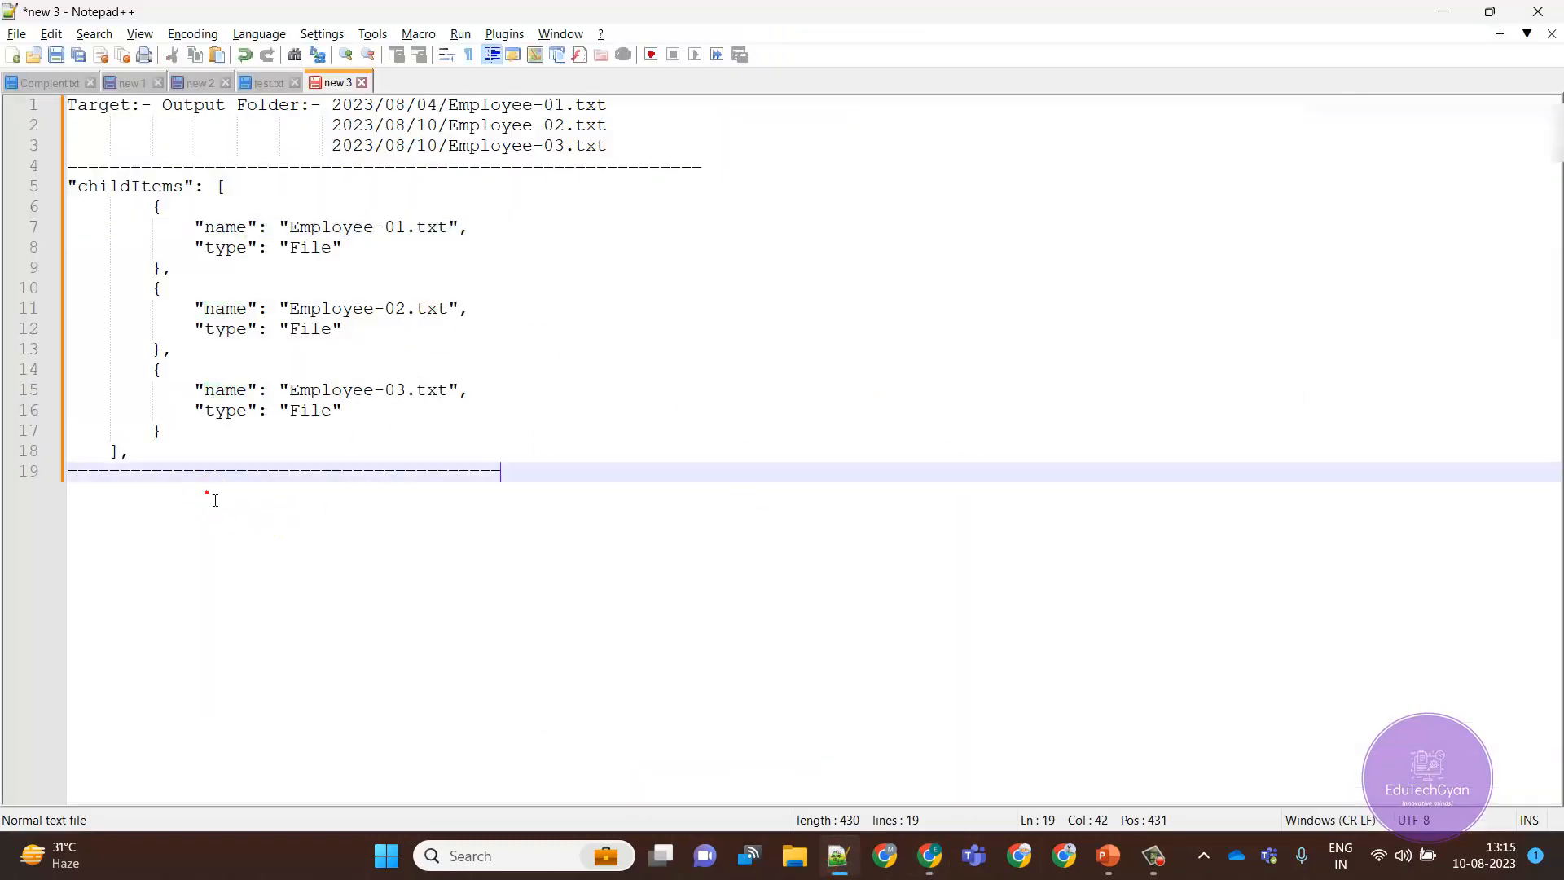
{"action": "left_click", "coordinate": [669, 473]}
{"action": "key", "text": "Return"}
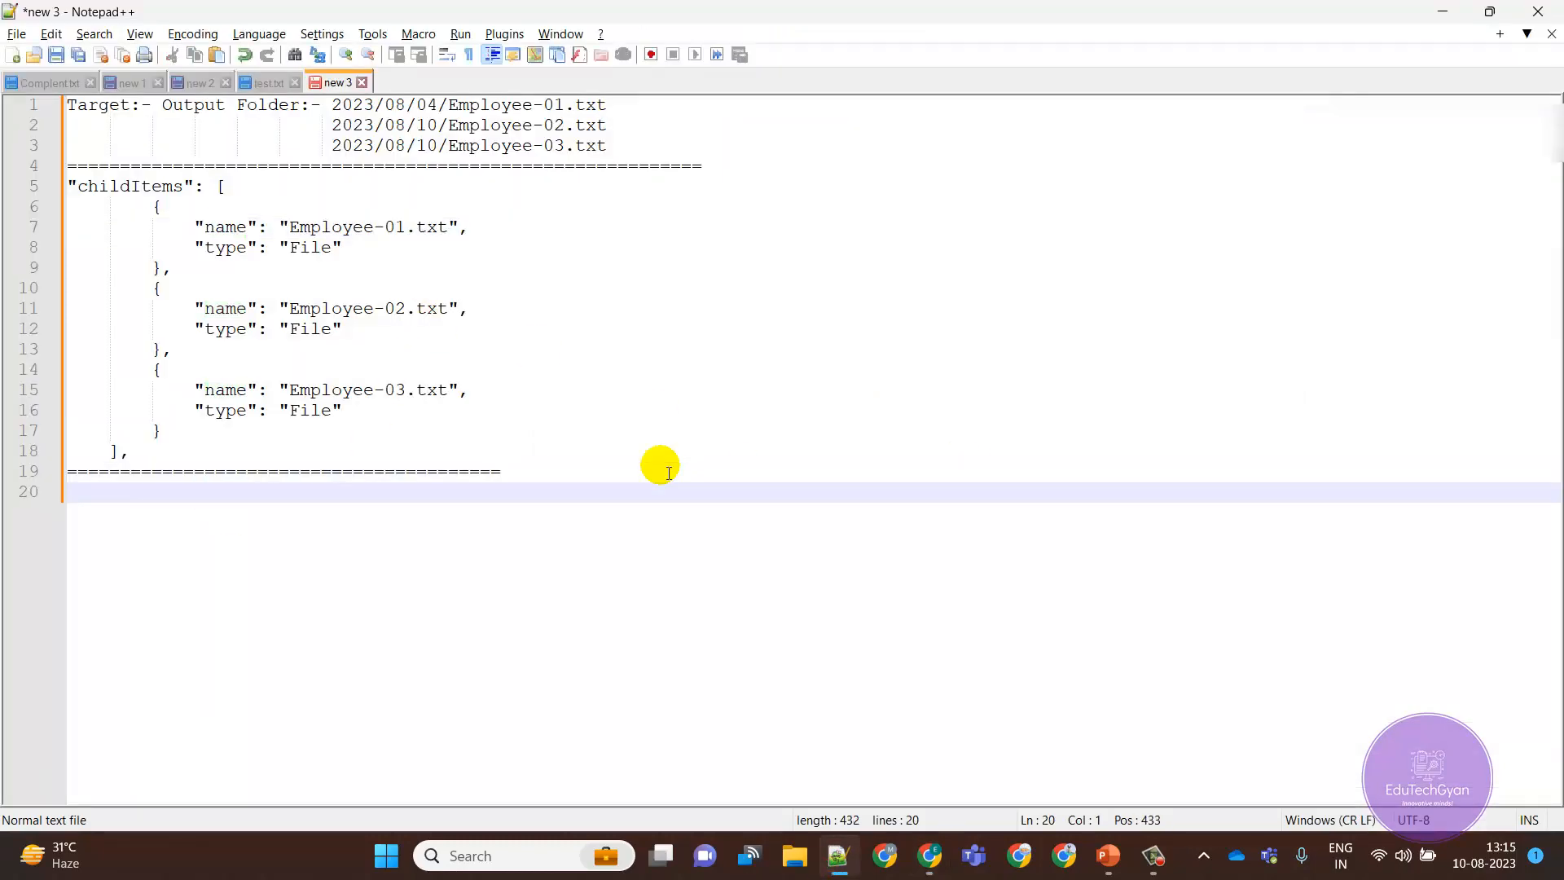
{"action": "key", "text": "ctrl+v"}
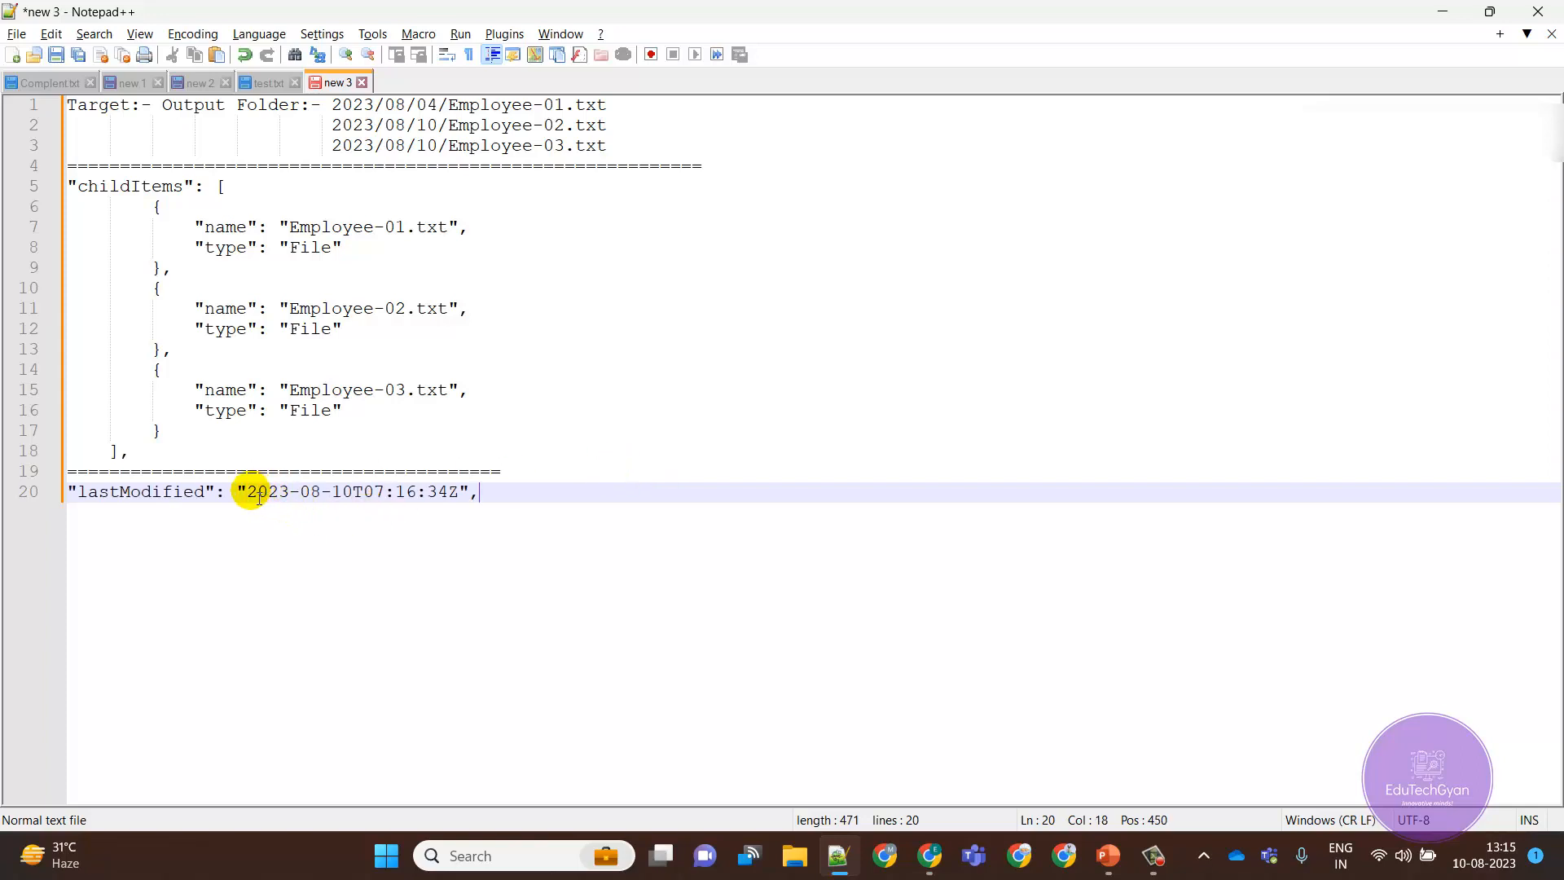
- Highlight the date part of the lastModified value and add a separator line of equals signs below that entry
{"action": "left_click_drag", "start_coordinate": [259, 497], "coordinate": [352, 493]}
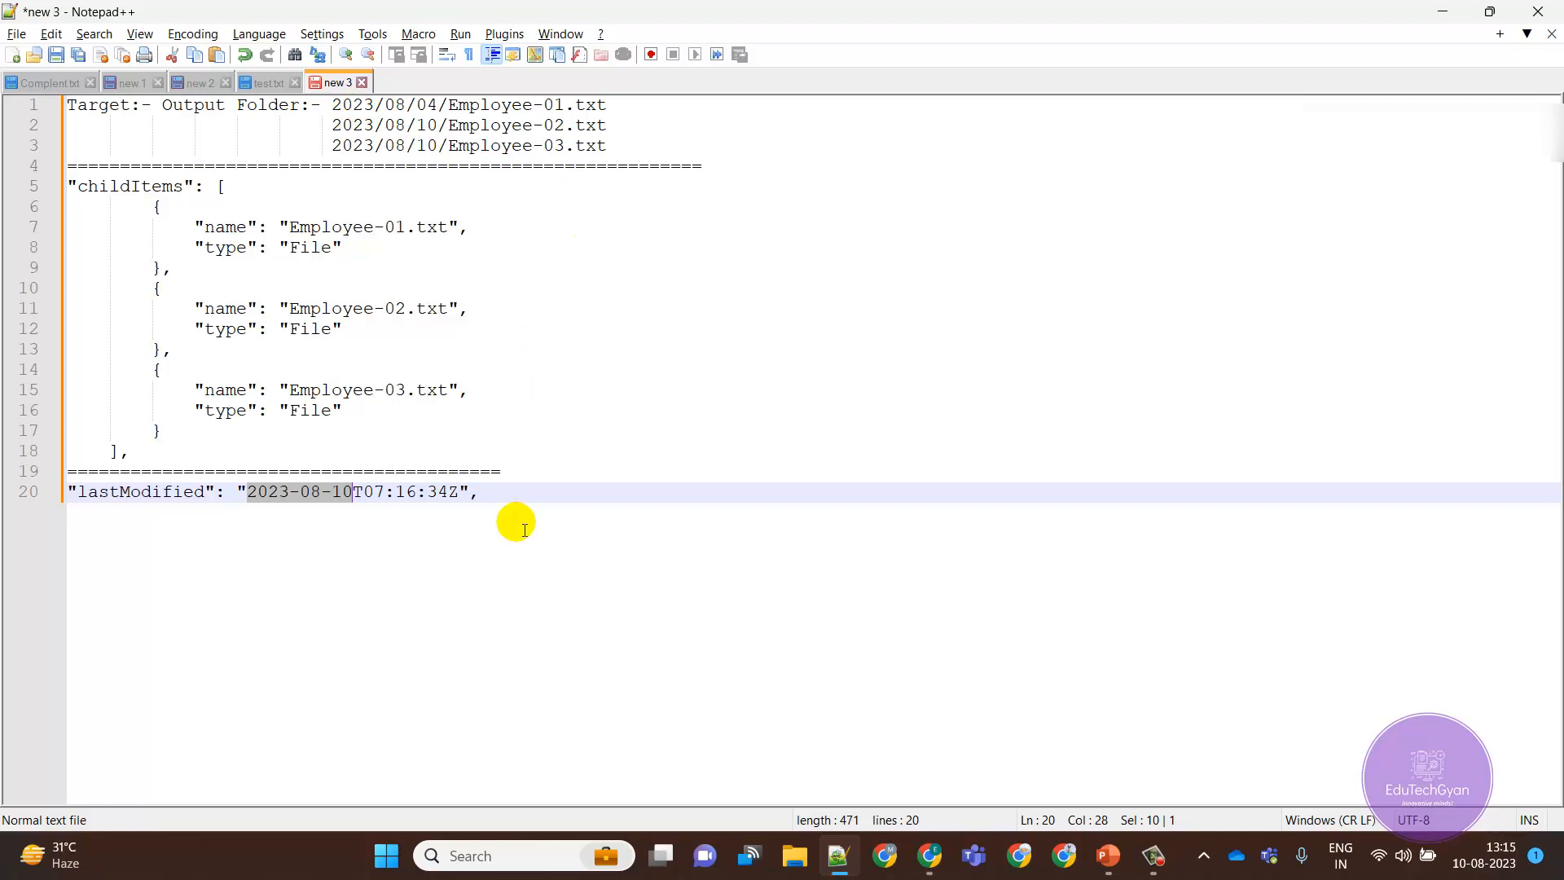
{"action": "left_click", "coordinate": [500, 497]}
{"action": "key", "text": "Return"}
{"action": "type", "text": "="}
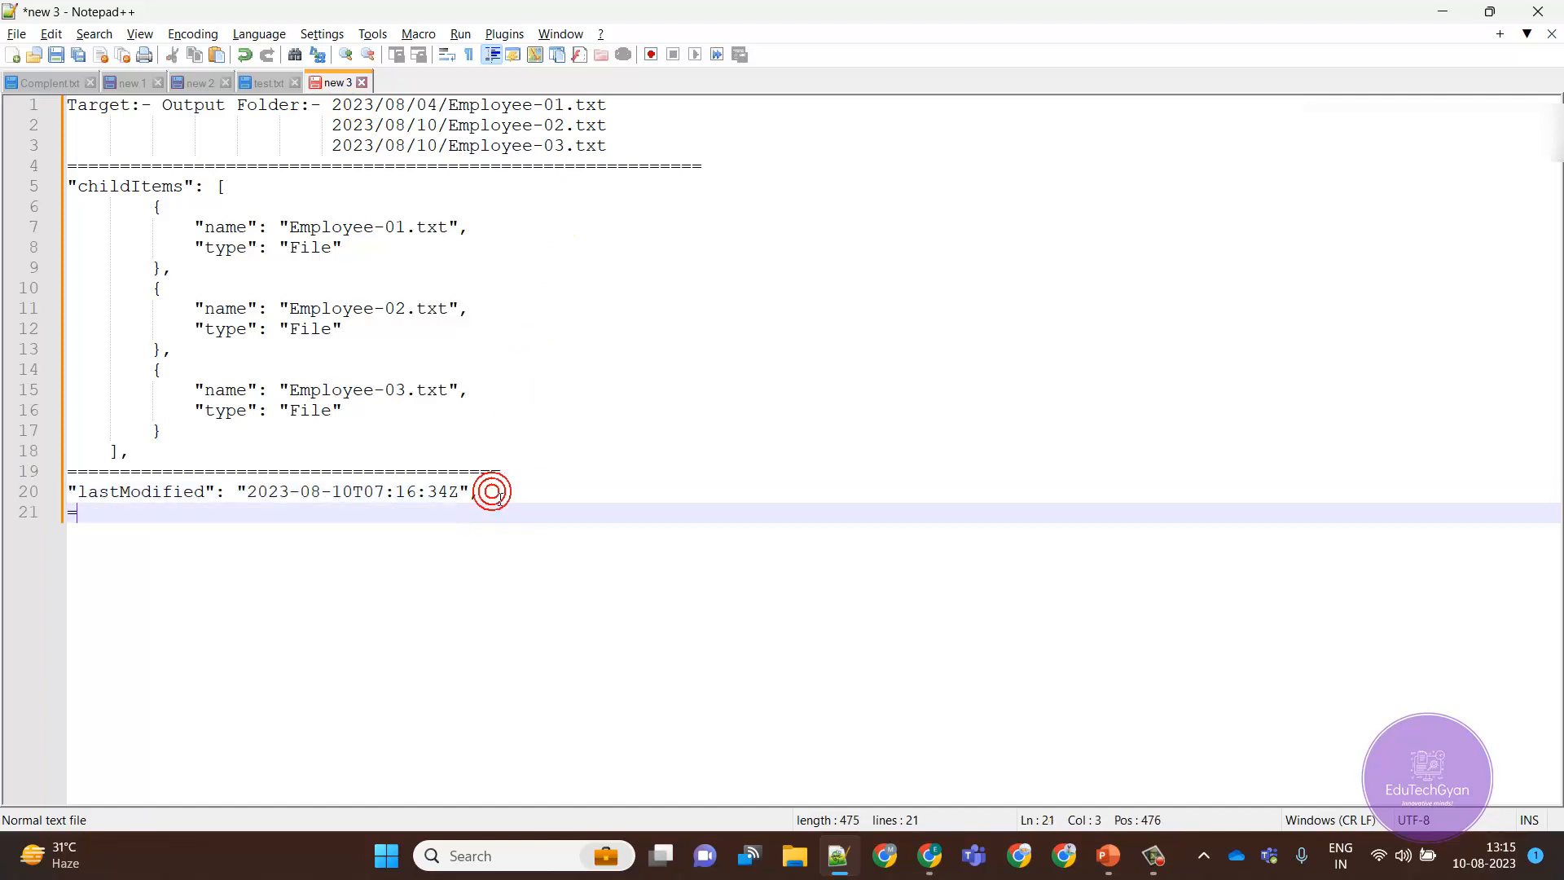
{"action": "type", "text": "============================================================="}
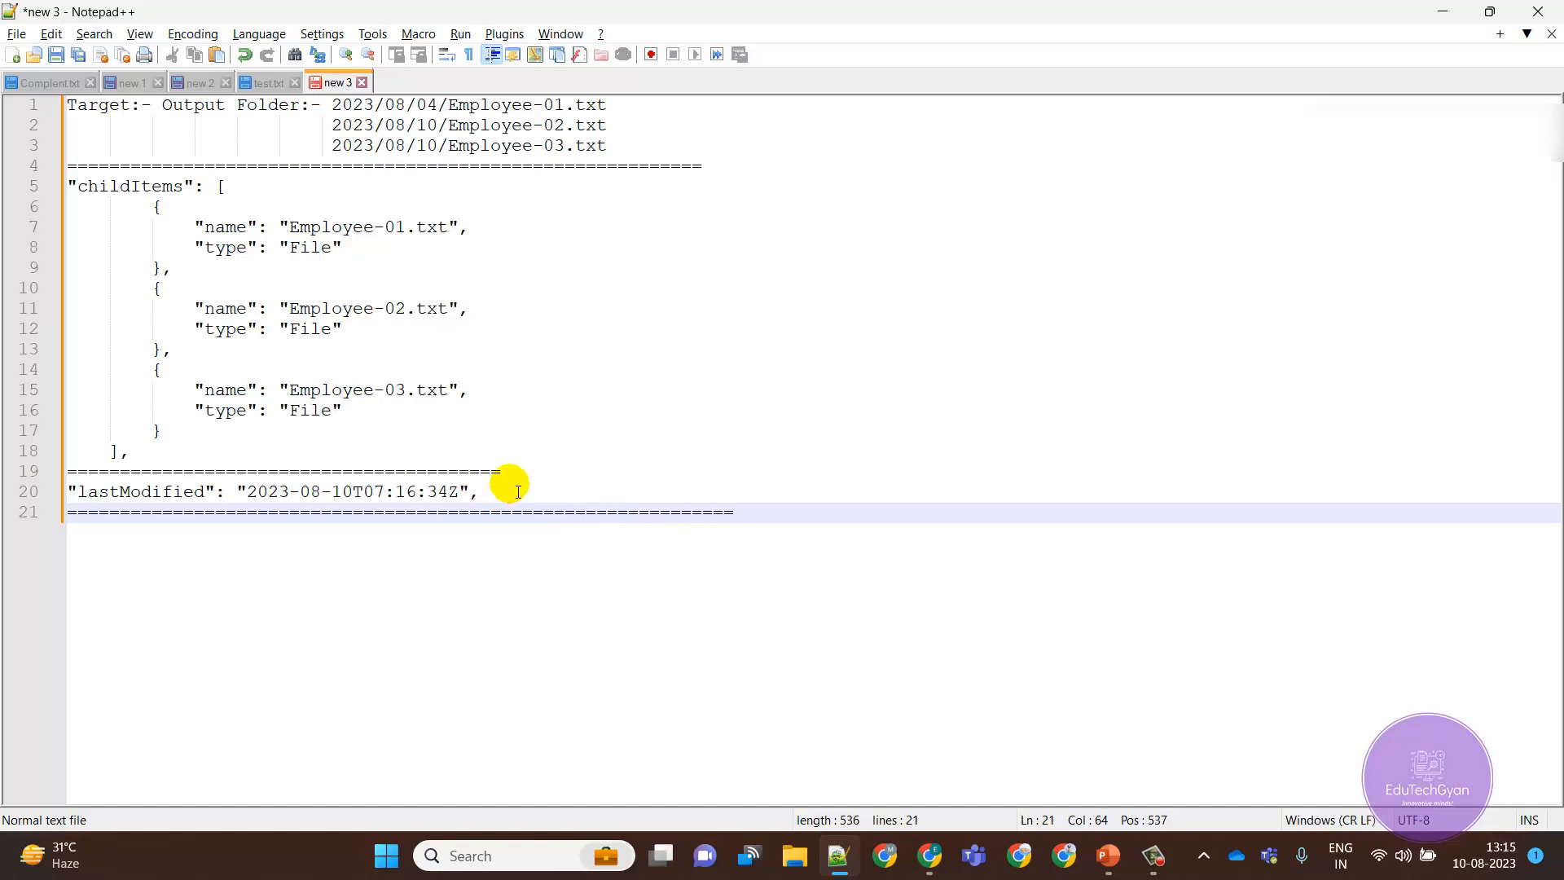
- Lengthen the equals-sign separator line above the lastModified entry to match the separator below it
{"action": "left_click", "coordinate": [520, 480]}
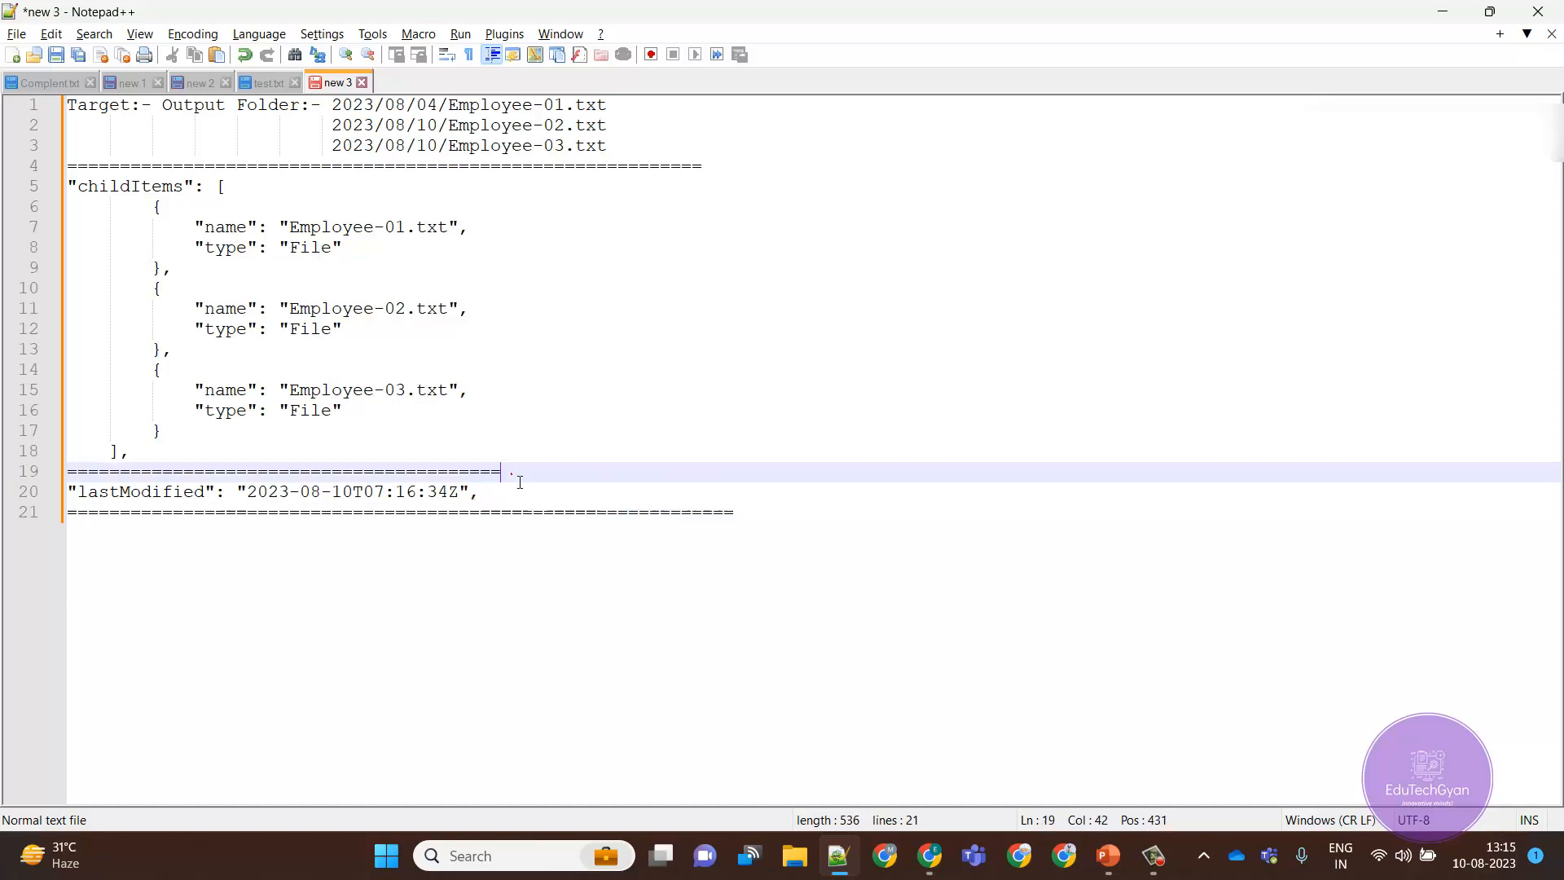
{"action": "type", "text": "=="}
{"action": "left_click", "coordinate": [520, 481]}
{"action": "type", "text": "======================"}
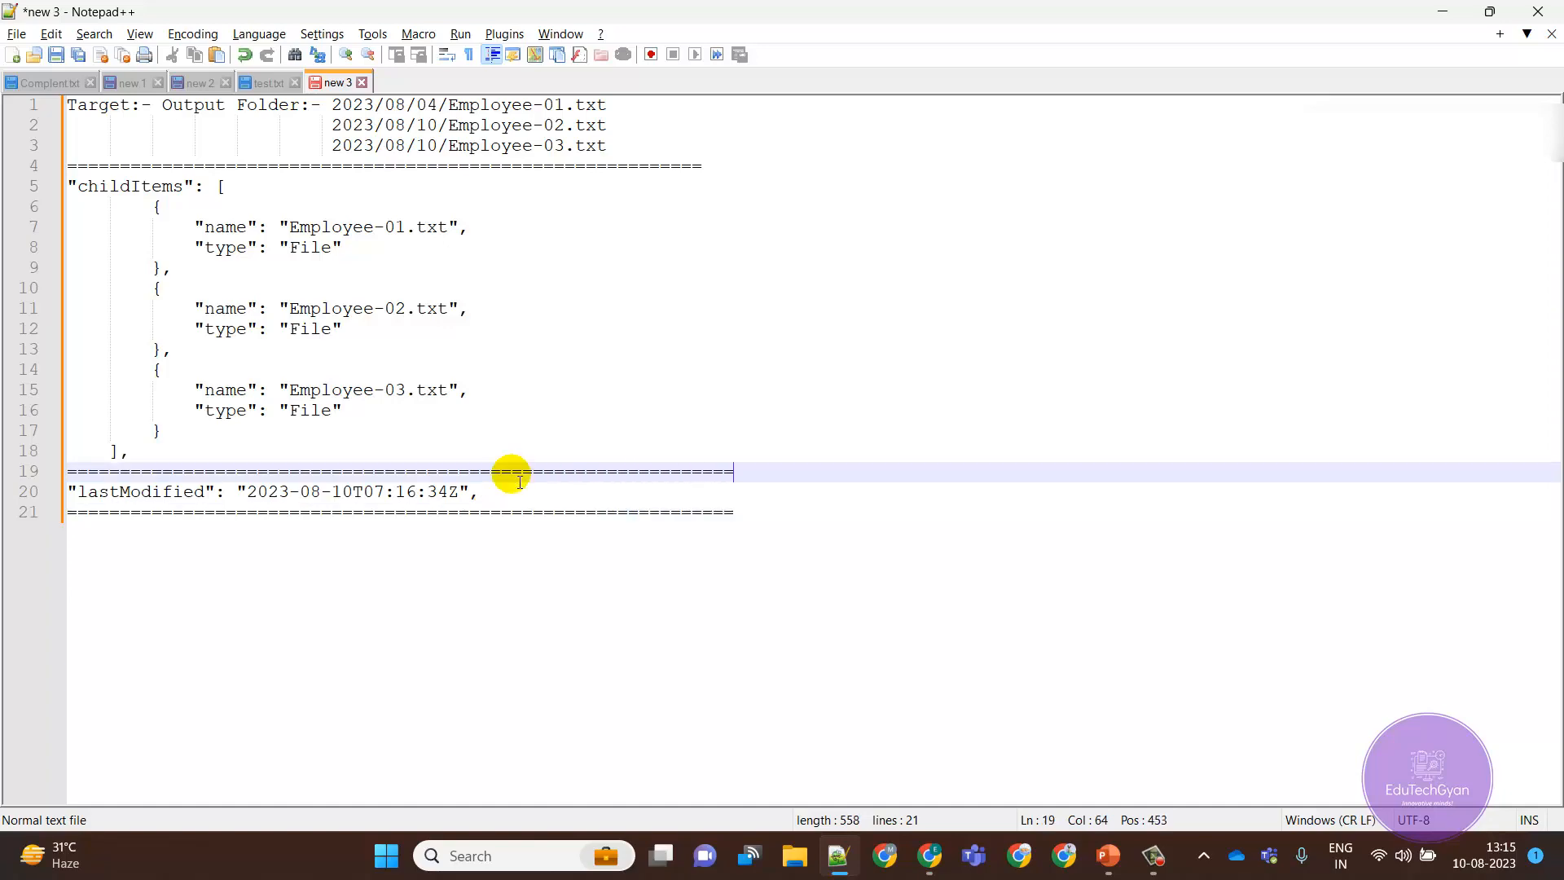
- Switch to Azure Data Factory in Chrome, open the activities inside ForEach1, and reposition the GetLastModifiedDate activity on the canvas
{"action": "left_click", "coordinate": [930, 855]}
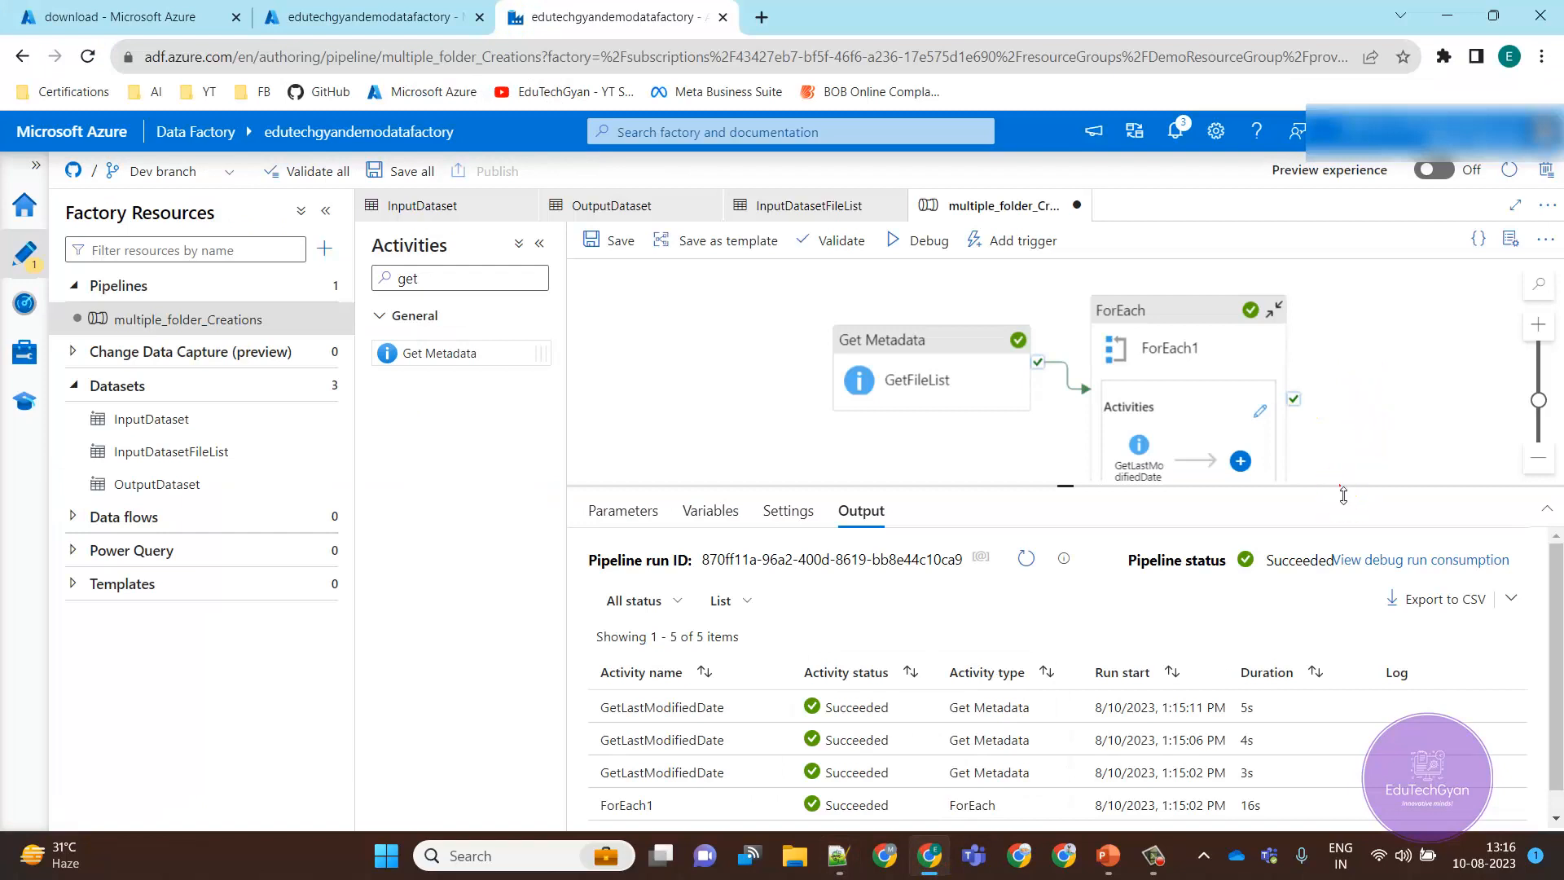
{"action": "left_click_drag", "start_coordinate": [1341, 487], "coordinate": [1334, 606]}
{"action": "left_click", "coordinate": [1217, 437]}
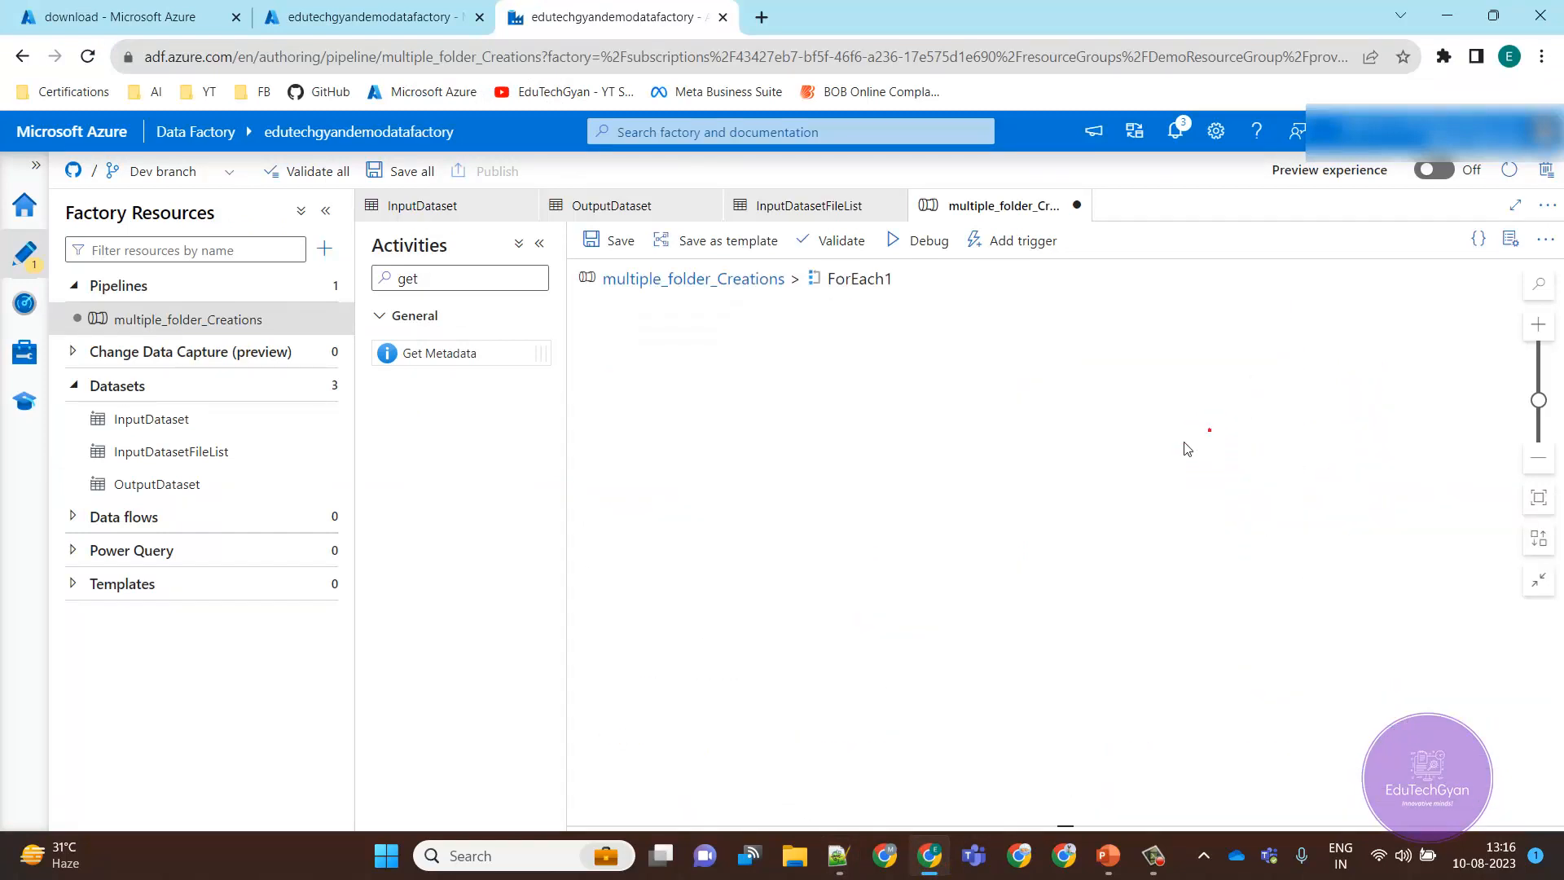
{"action": "left_click_drag", "start_coordinate": [1063, 280], "coordinate": [748, 367]}
{"action": "left_click", "coordinate": [1048, 388]}
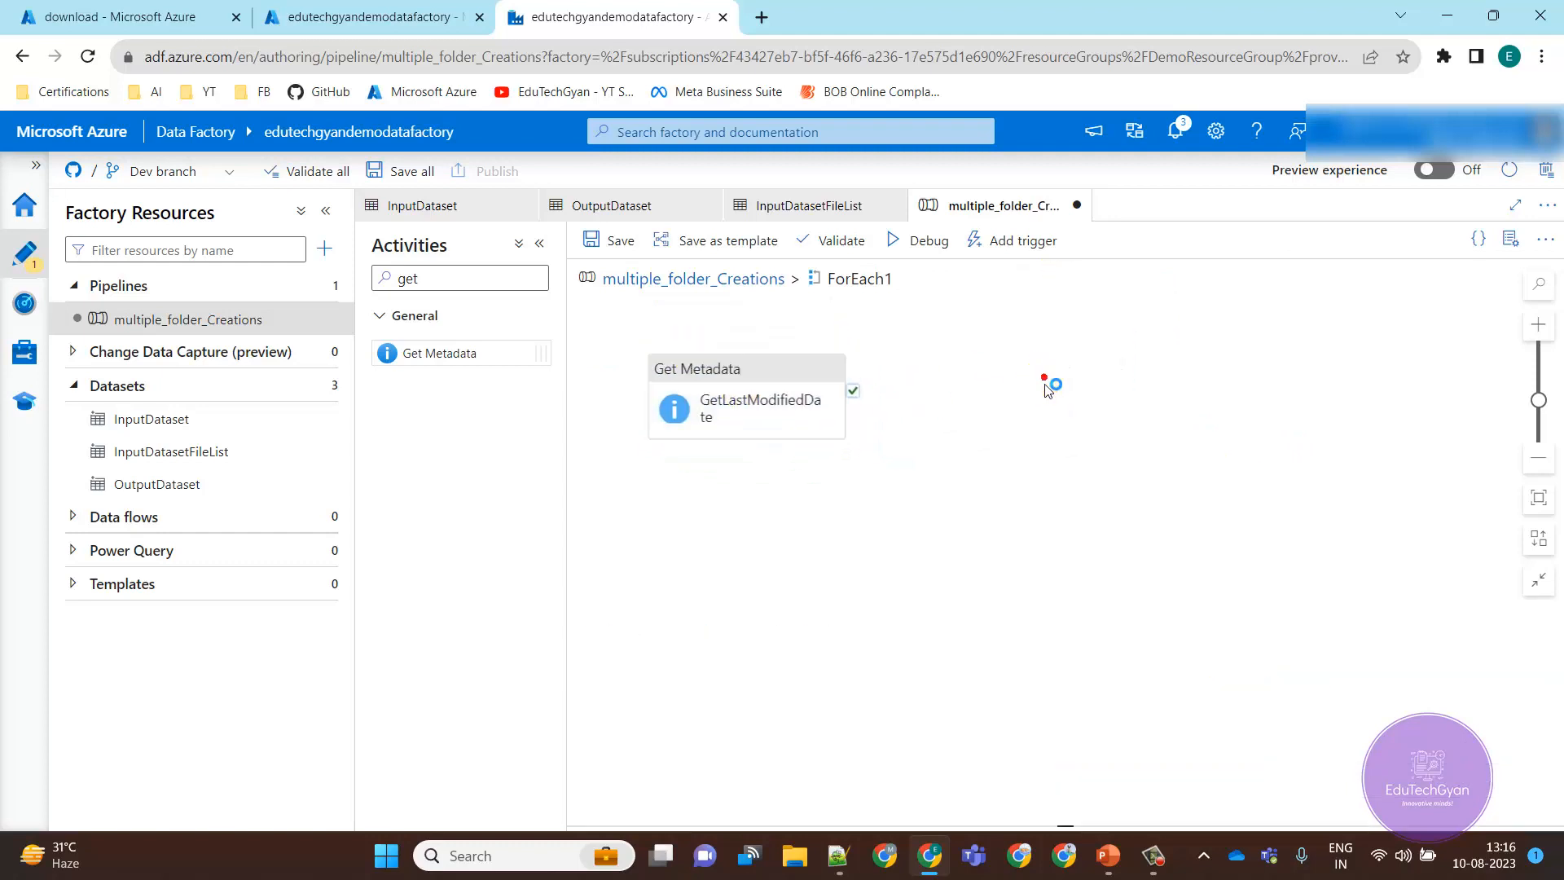
- Find the Copy data activity by searching "co", add it beside GetLastModifiedDate, and connect GetLastModifiedDate to it on success
{"action": "left_click", "coordinate": [443, 280]}
{"action": "key", "text": "BackSpace"}
{"action": "key", "text": "BackSpace"}
{"action": "key", "text": "BackSpace"}
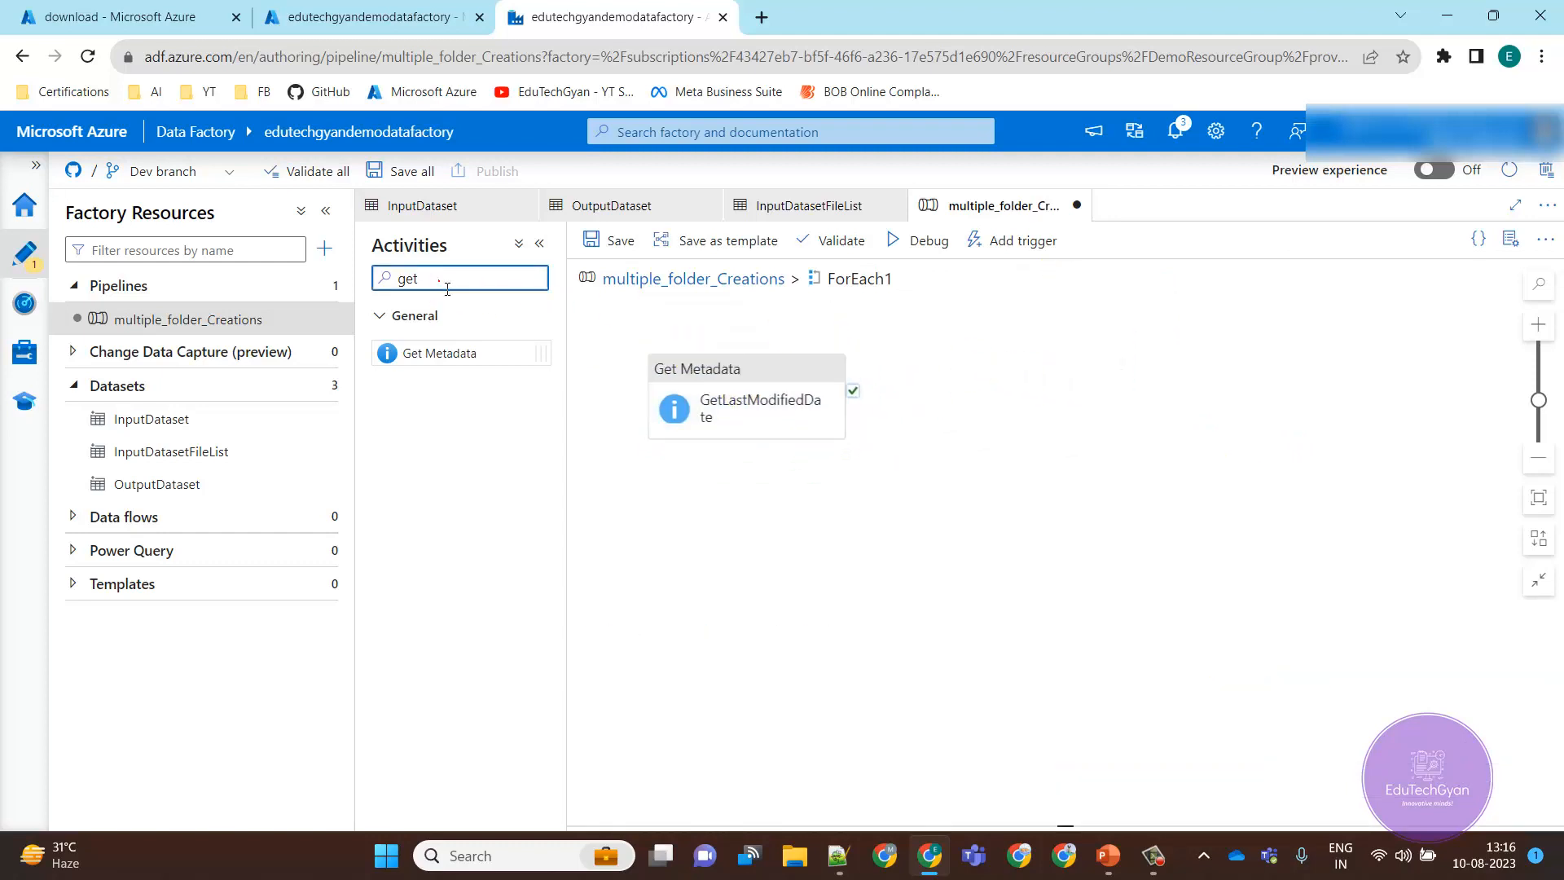
{"action": "type", "text": "co"}
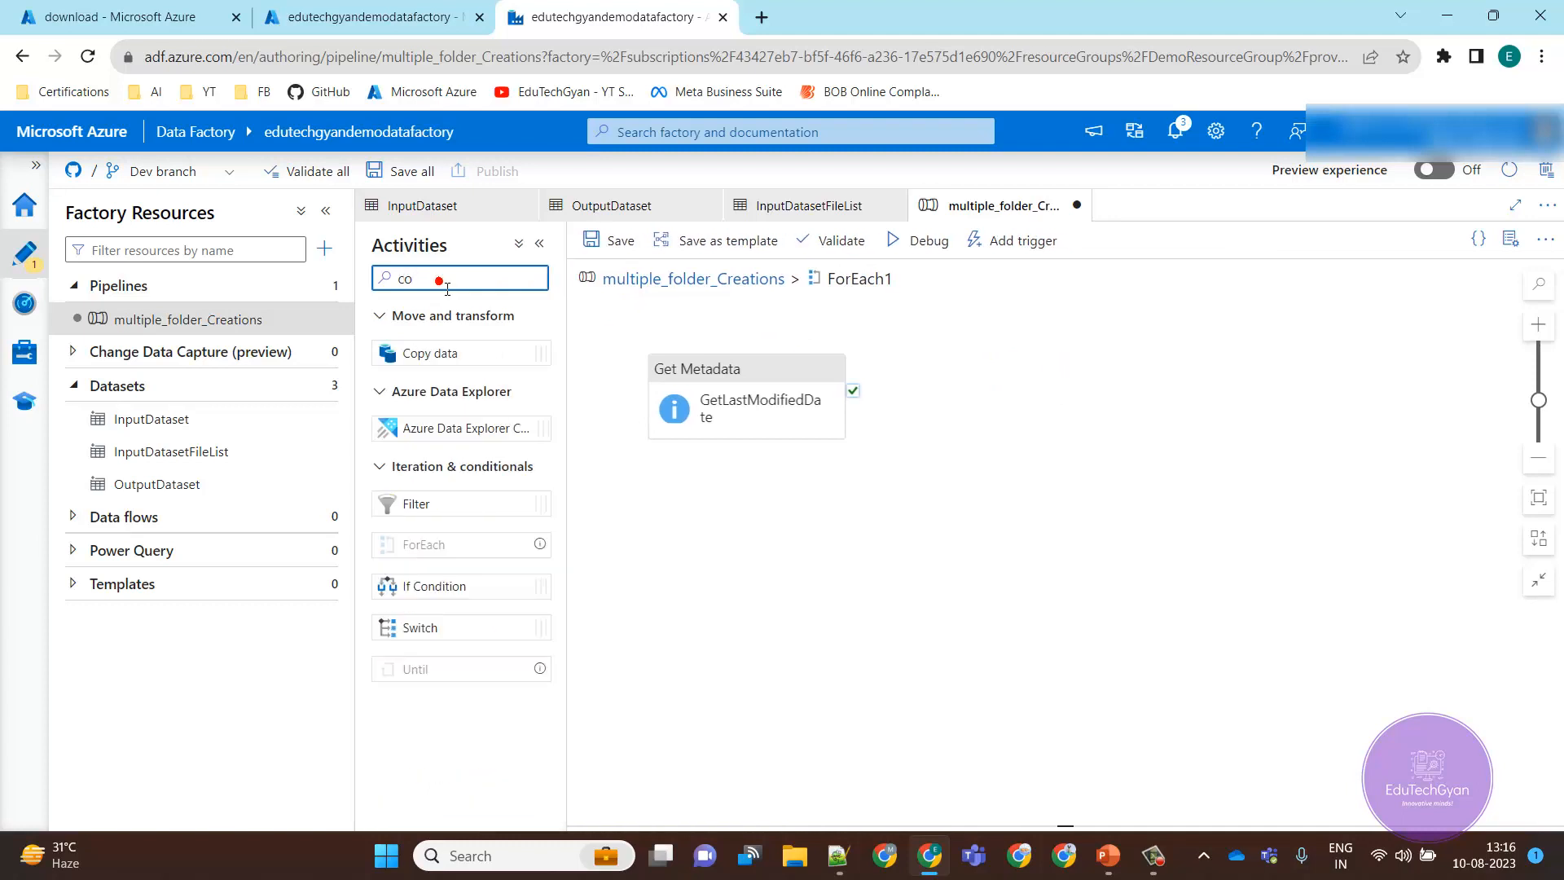
{"action": "left_click_drag", "start_coordinate": [447, 357], "coordinate": [1075, 386]}
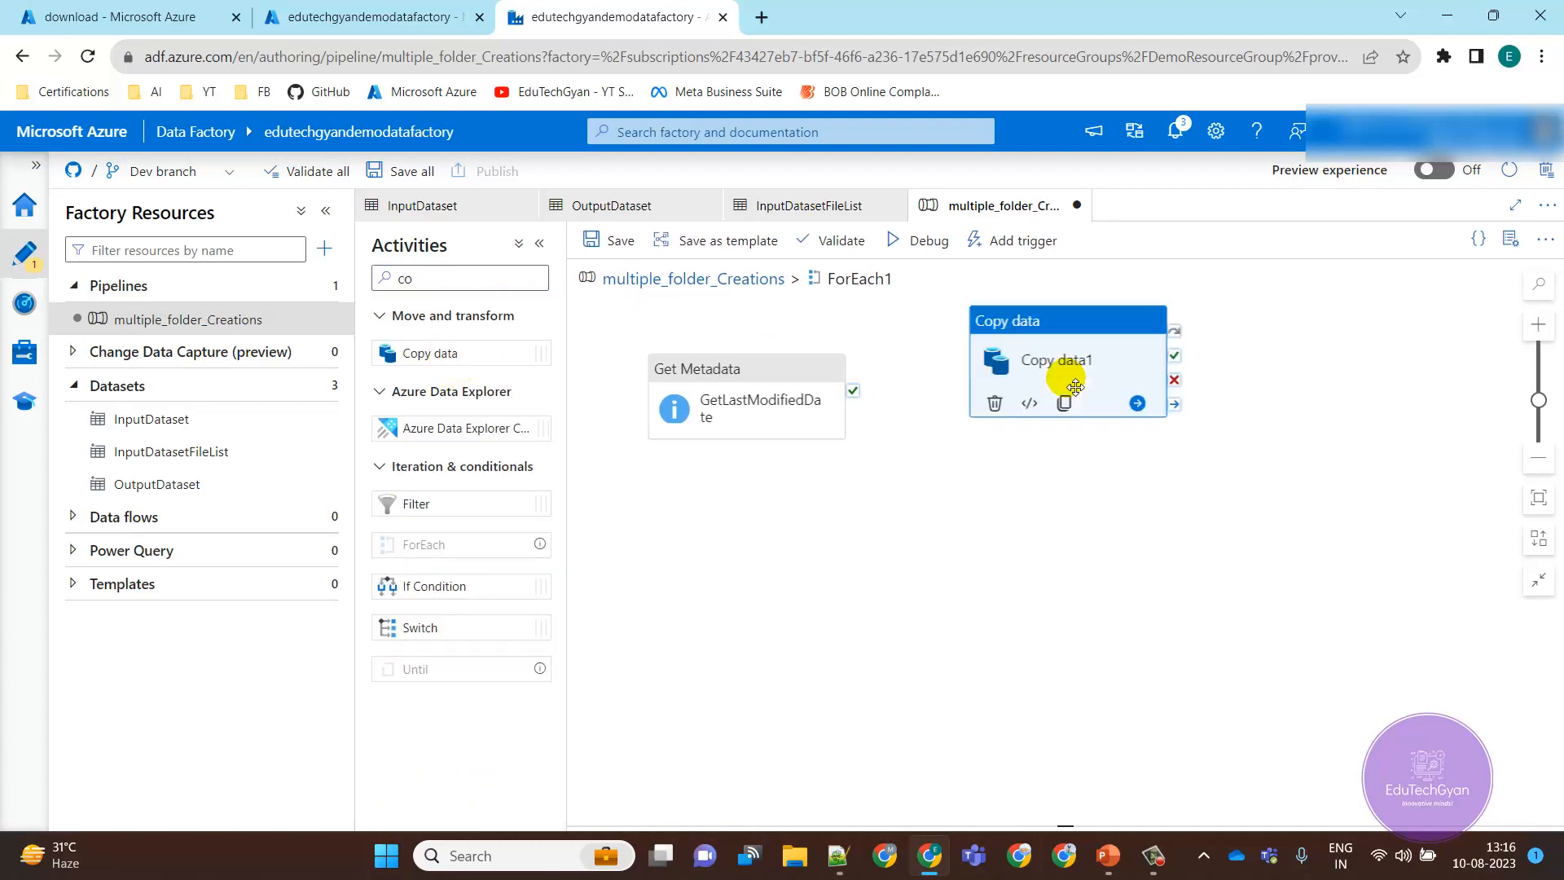
{"action": "left_click_drag", "start_coordinate": [852, 391], "coordinate": [1029, 359]}
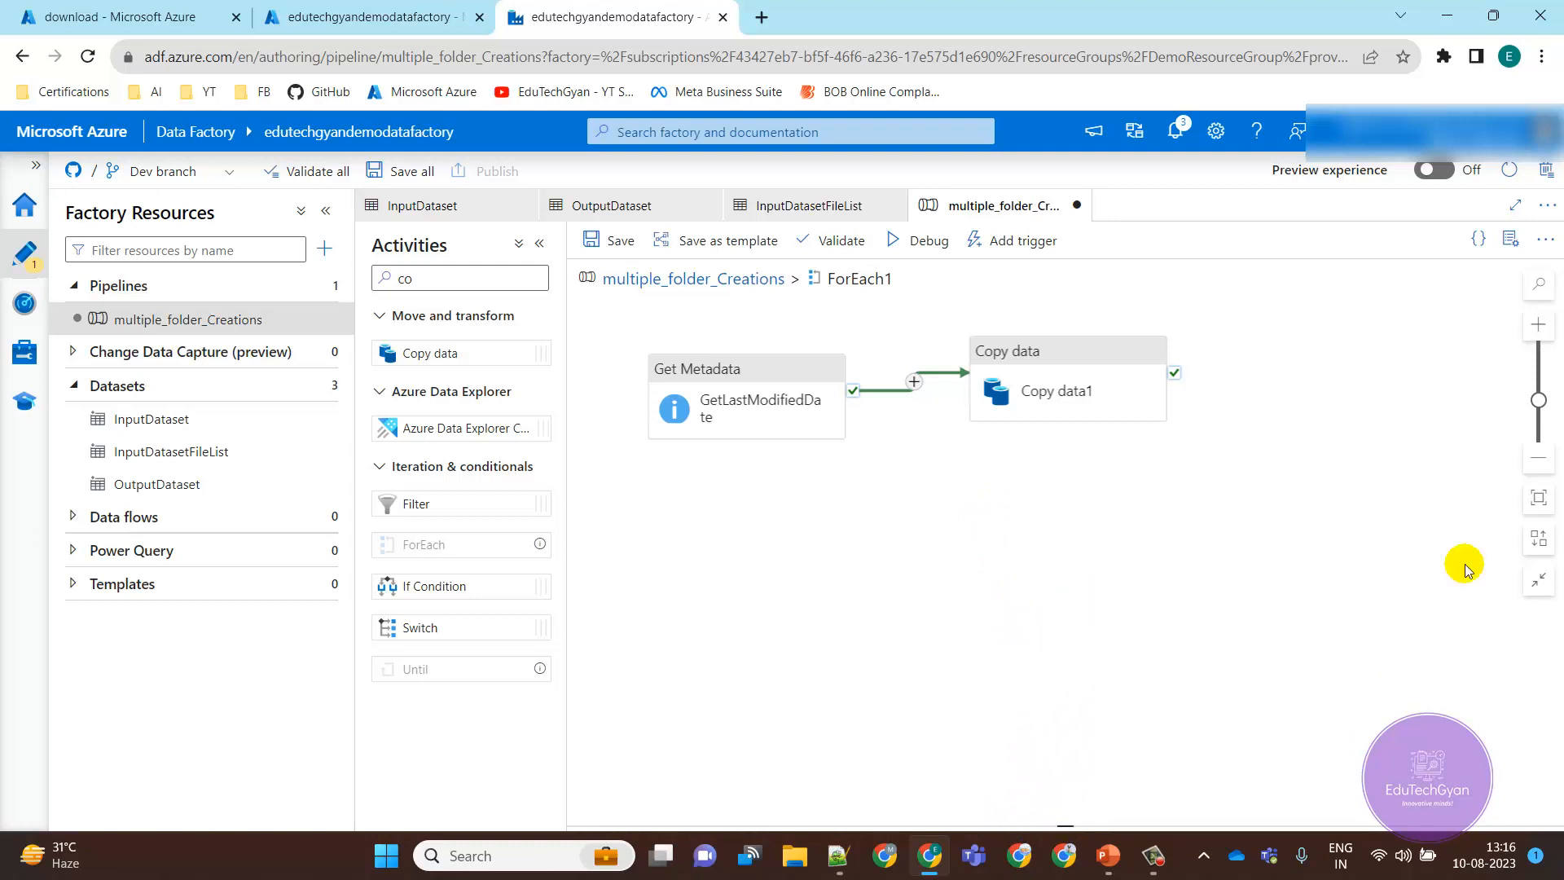
{"action": "left_click", "coordinate": [1540, 466]}
{"action": "left_click", "coordinate": [1540, 466]}
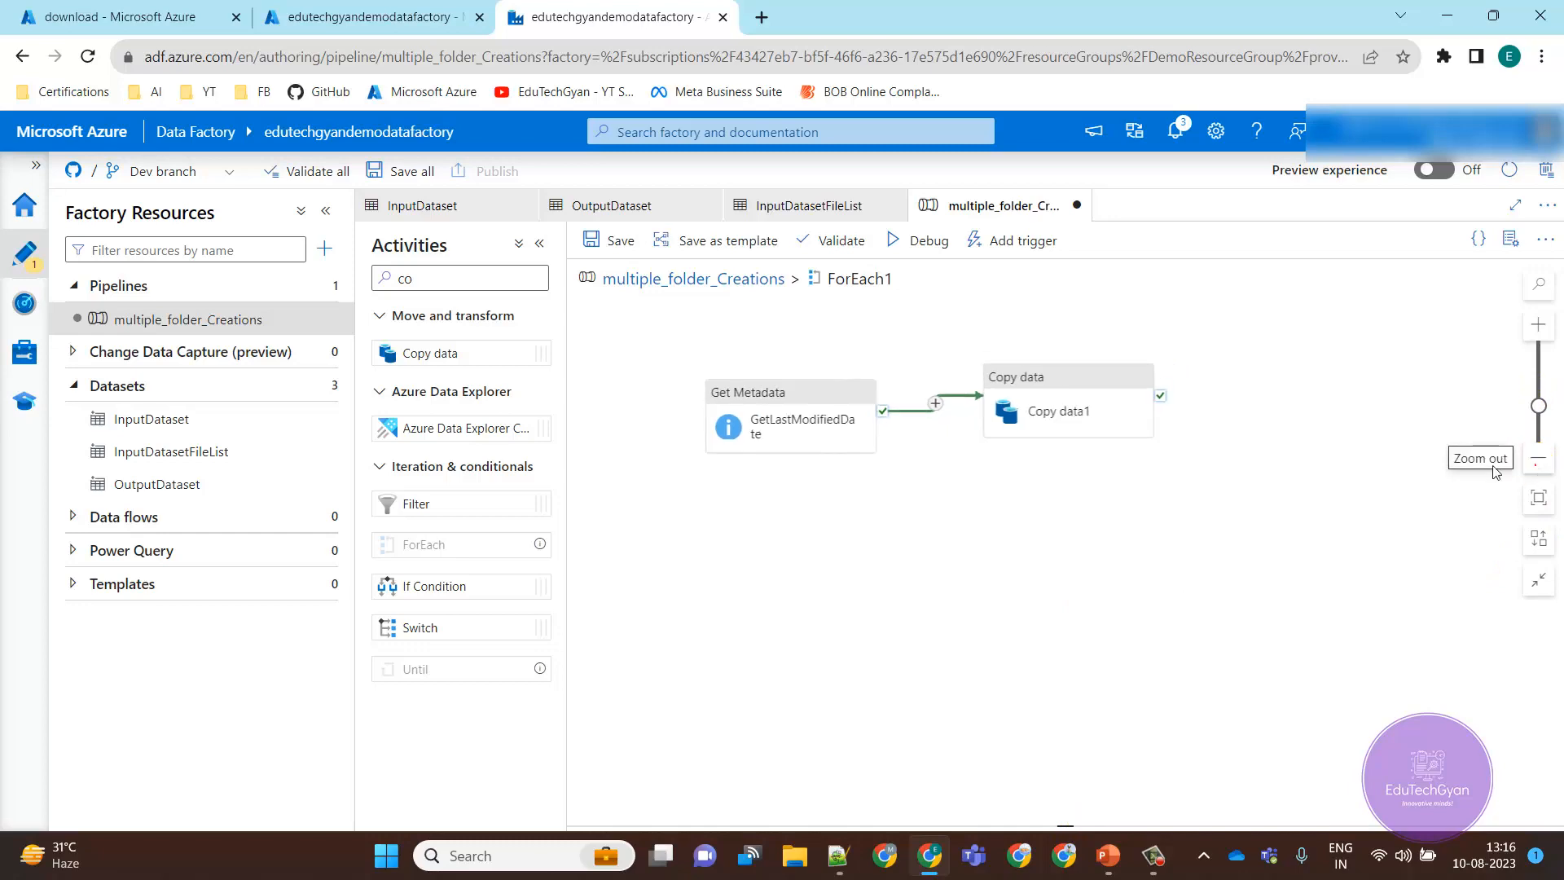
{"action": "key", "text": "ctrl+minus"}
{"action": "key", "text": "ctrl+minus"}
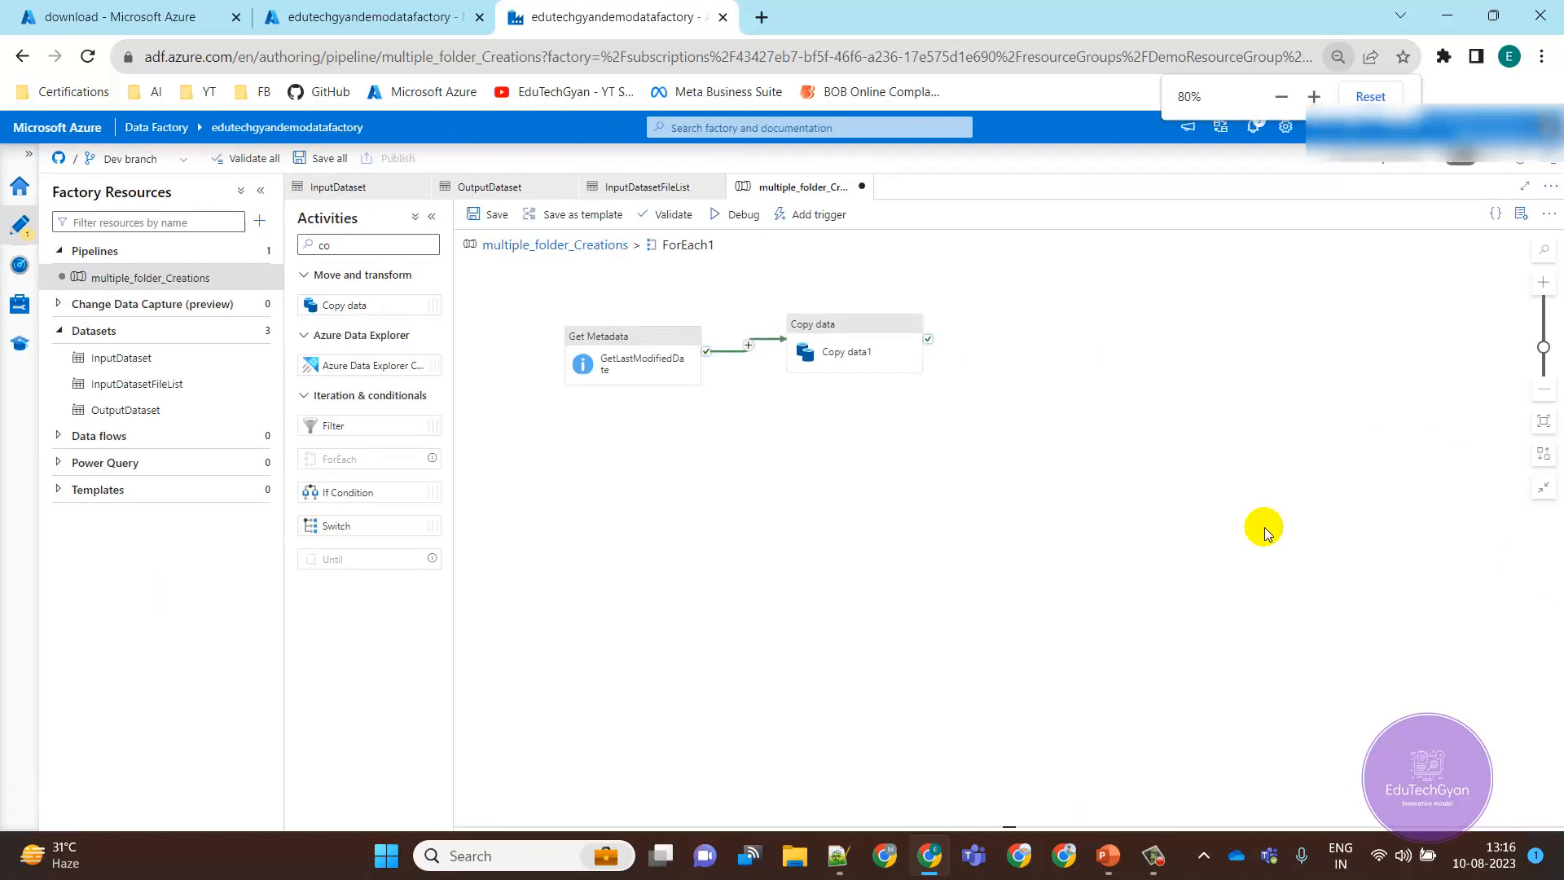
{"action": "key", "text": "ctrl+minus"}
{"action": "key", "text": "ctrl+minus"}
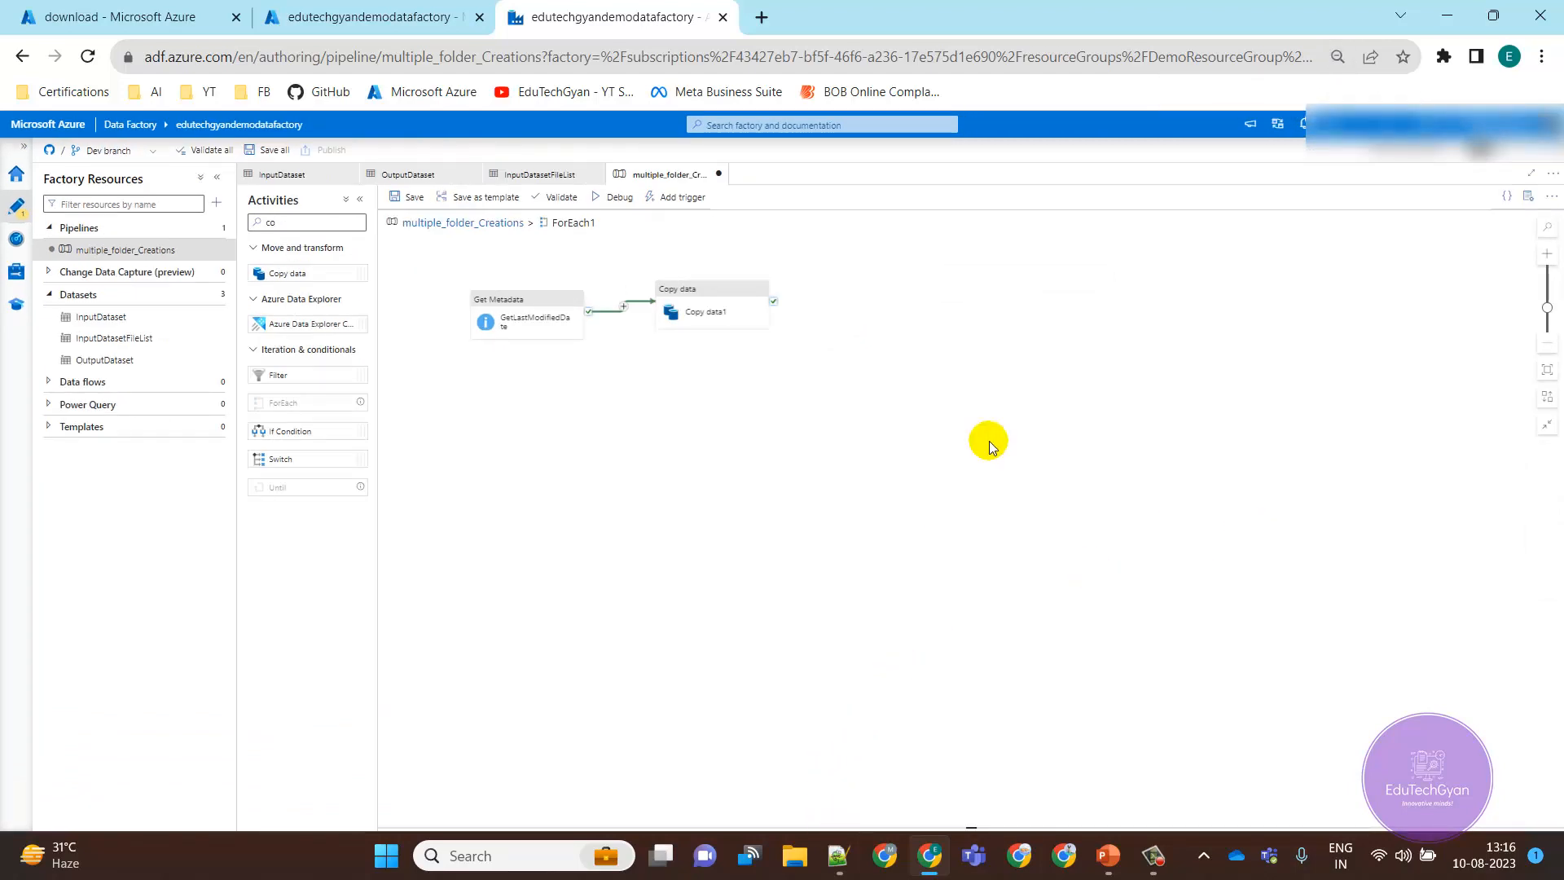
- Select the new Copy data activity and set its source dataset to InputDataset
{"action": "left_click", "coordinate": [708, 310]}
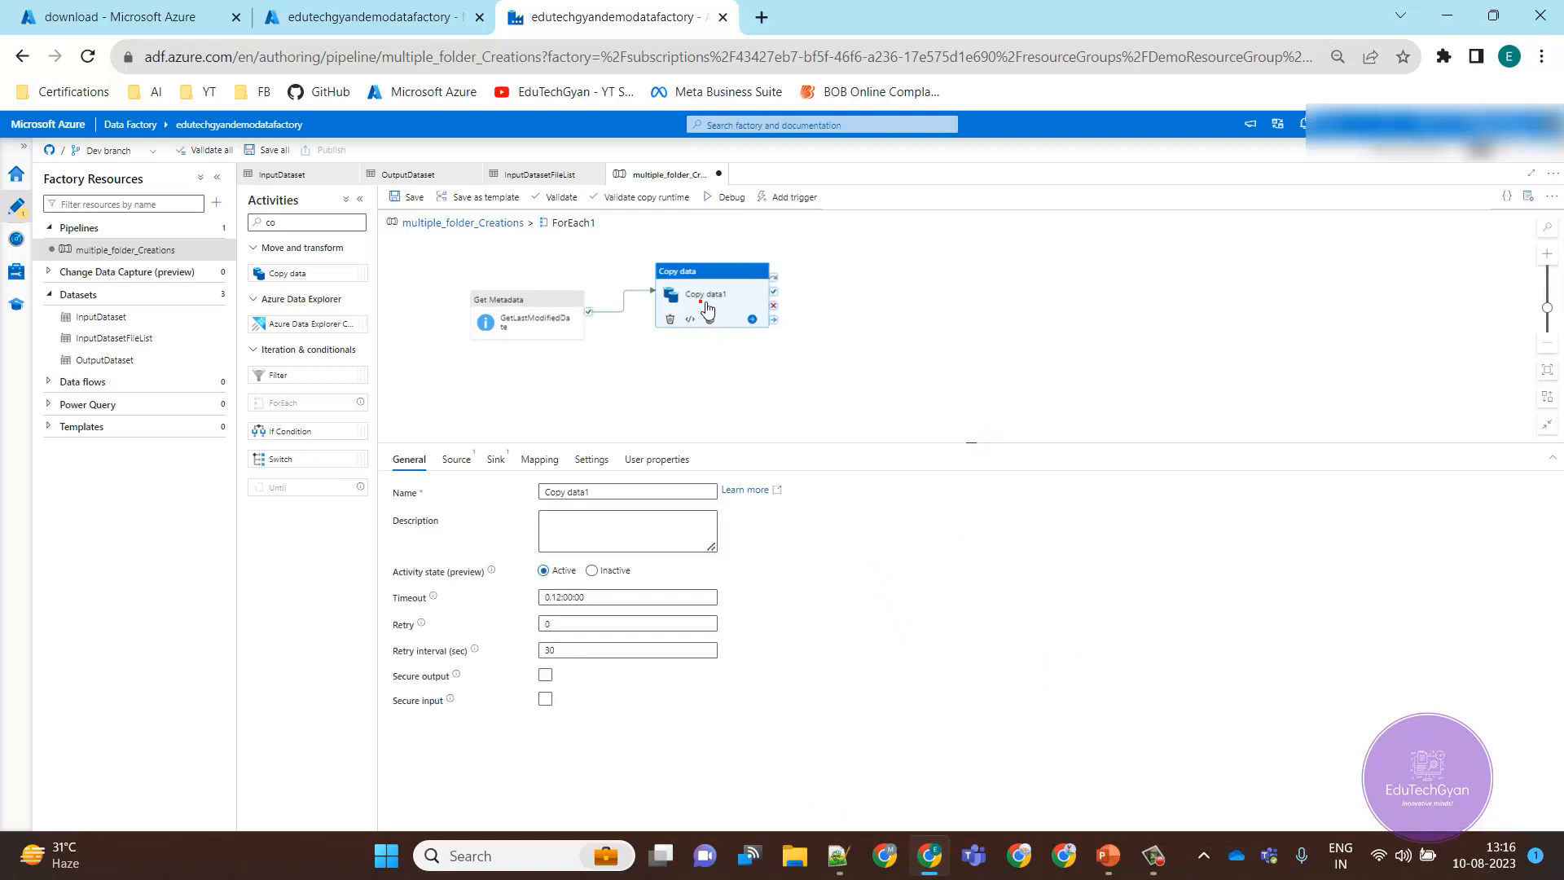
{"action": "left_click", "coordinate": [705, 307]}
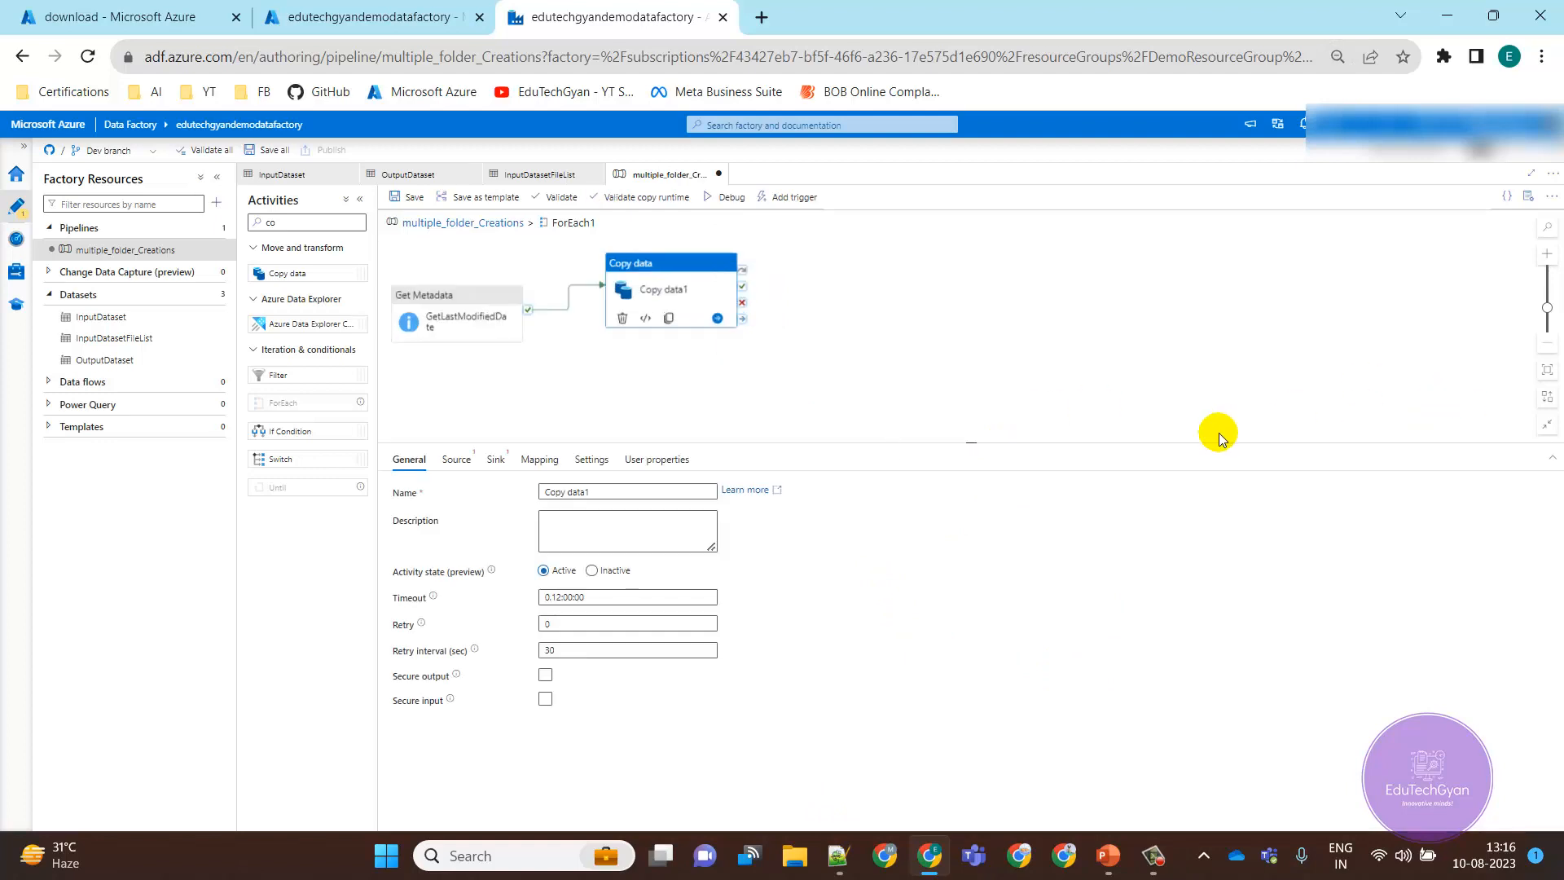
{"action": "left_click", "coordinate": [1337, 56]}
{"action": "left_click", "coordinate": [1370, 97]}
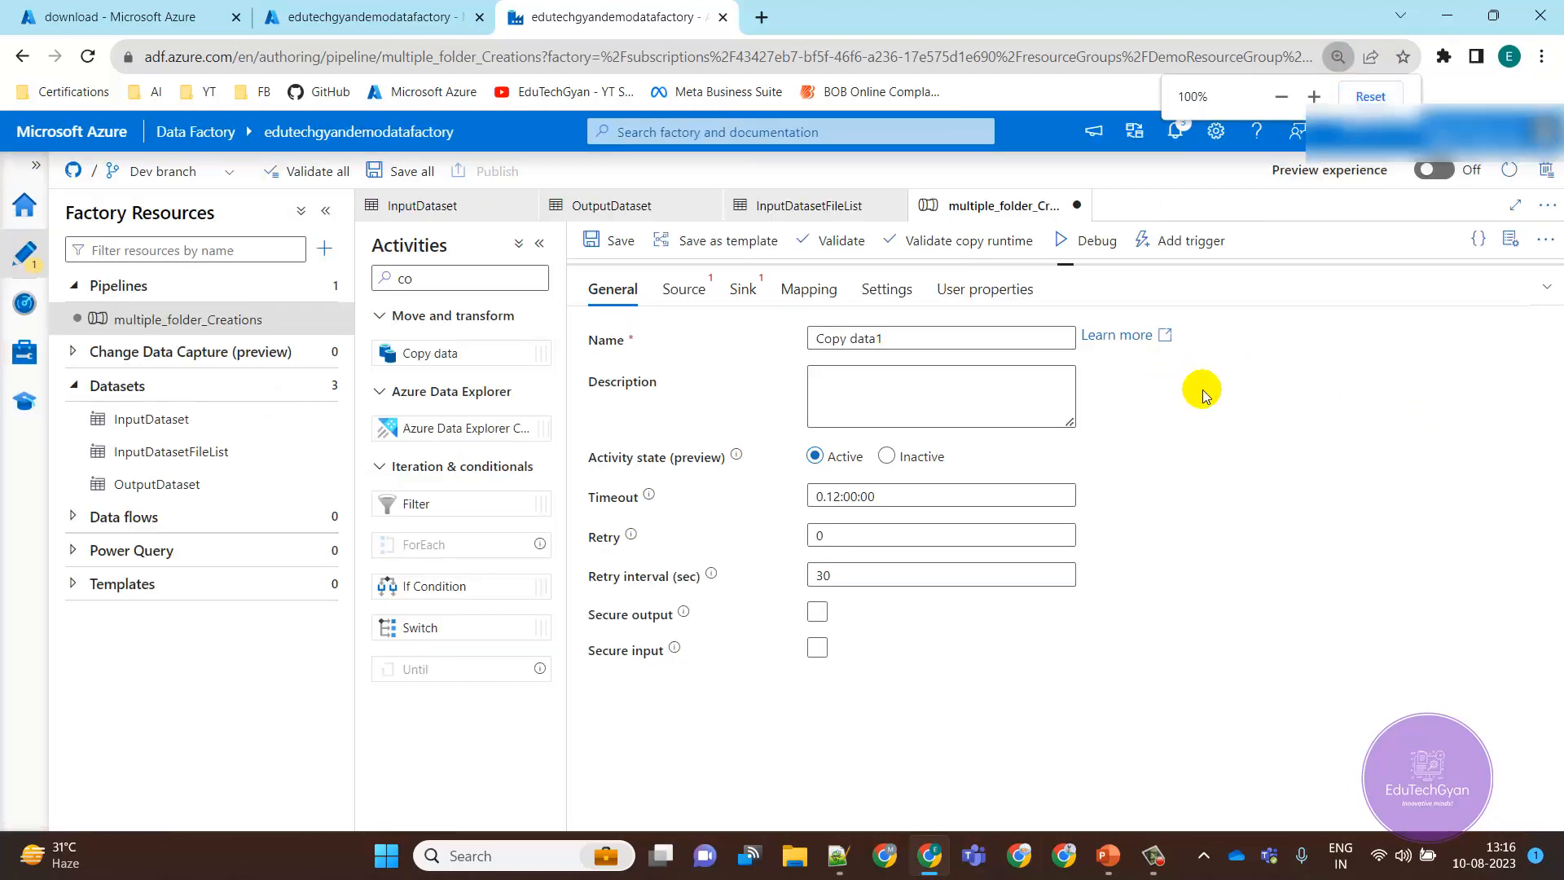
{"action": "left_click_drag", "start_coordinate": [1187, 264], "coordinate": [1152, 499]}
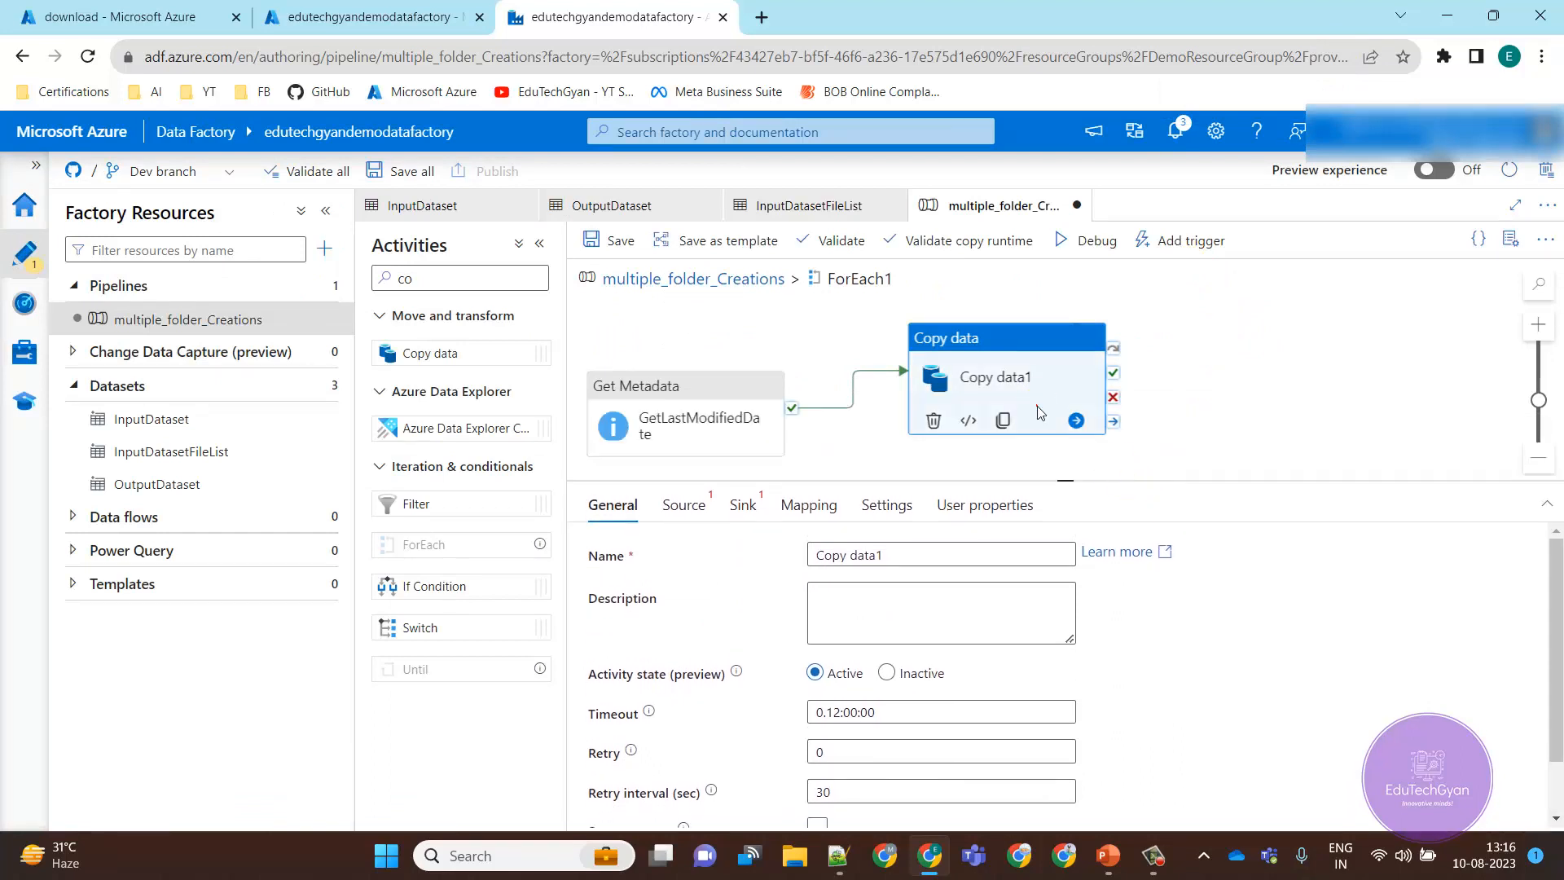
{"action": "left_click", "coordinate": [683, 504]}
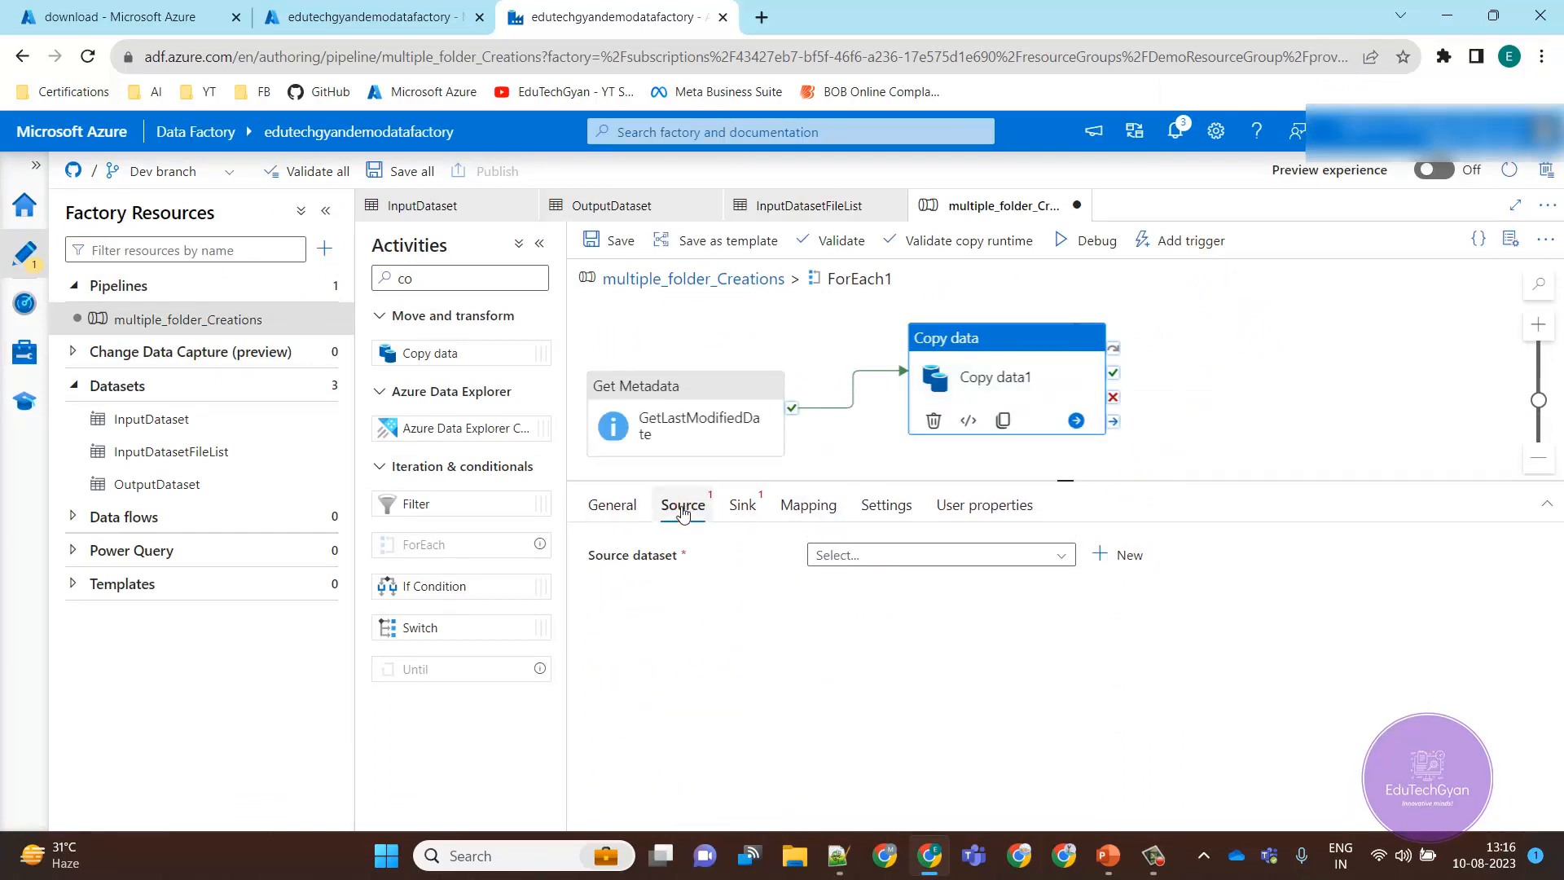
{"action": "left_click", "coordinate": [986, 559]}
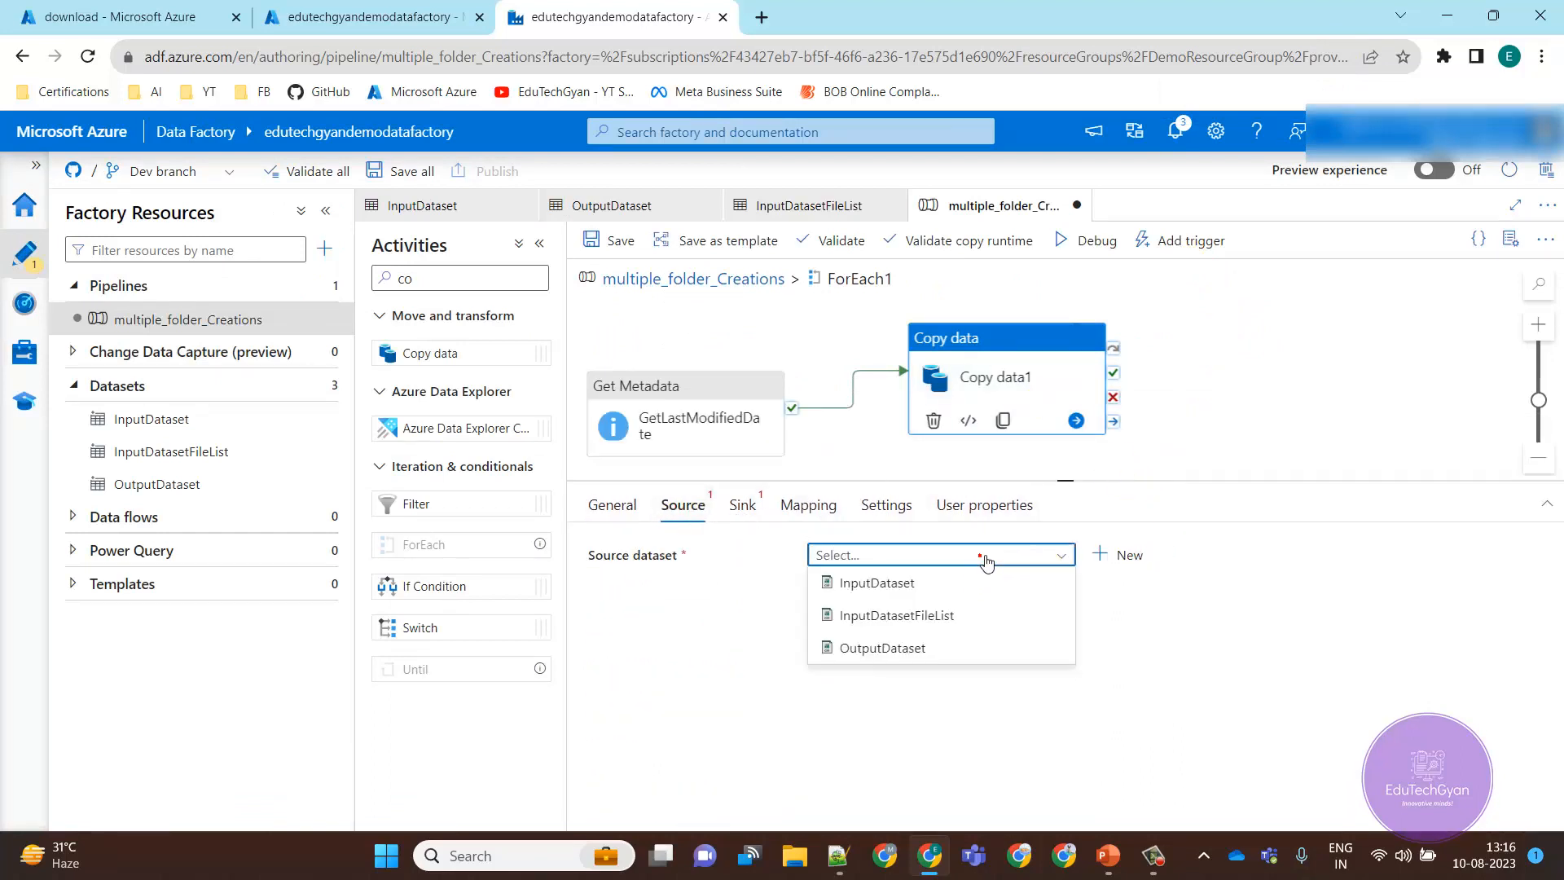
{"action": "left_click", "coordinate": [928, 588]}
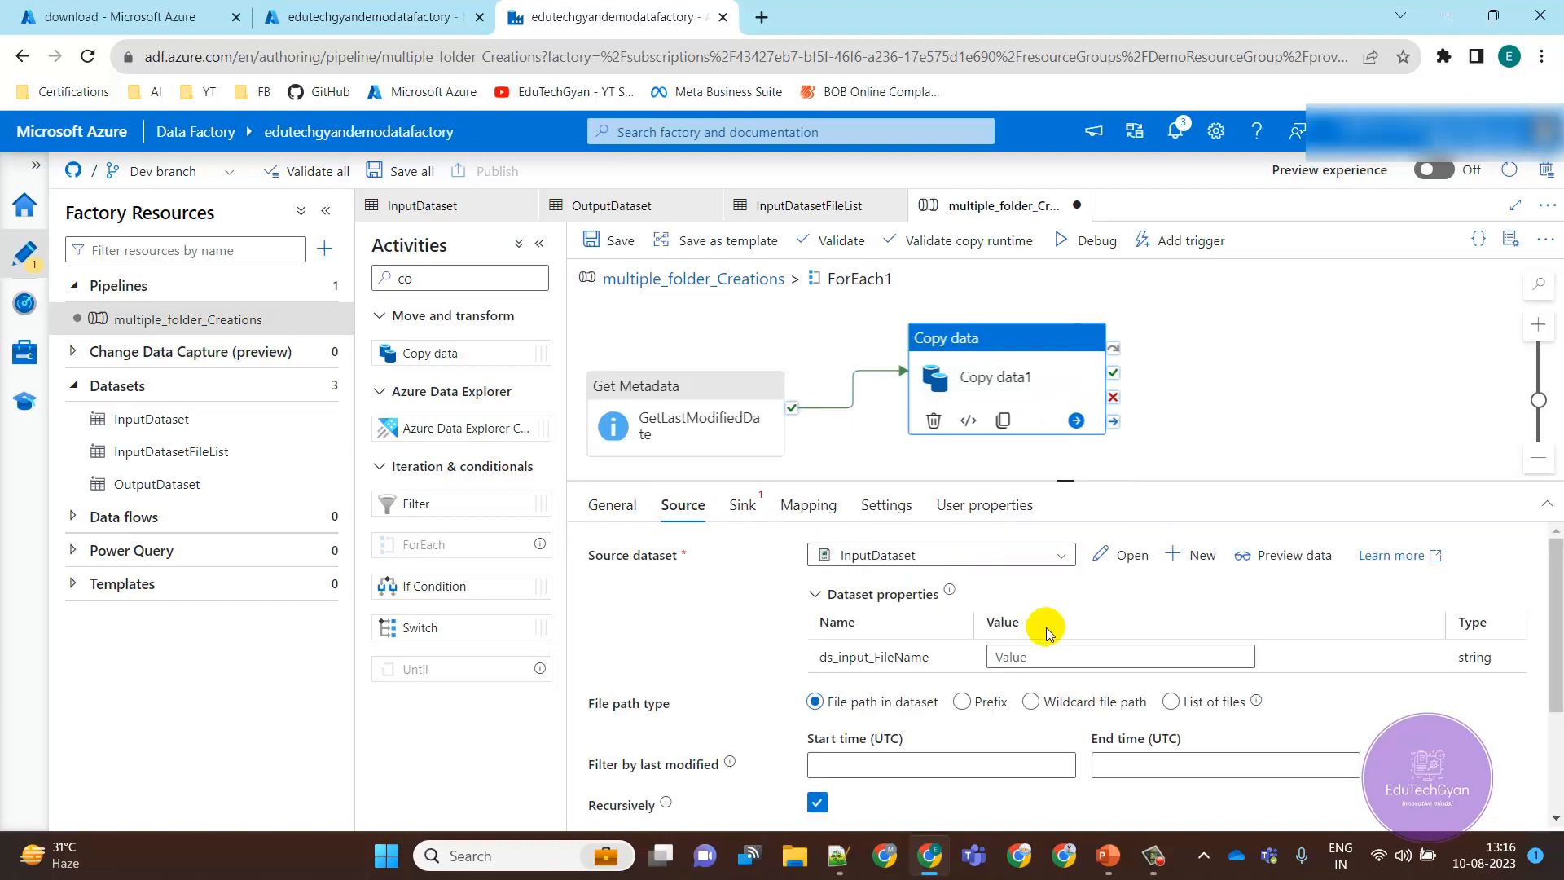
{"action": "left_click", "coordinate": [1041, 659]}
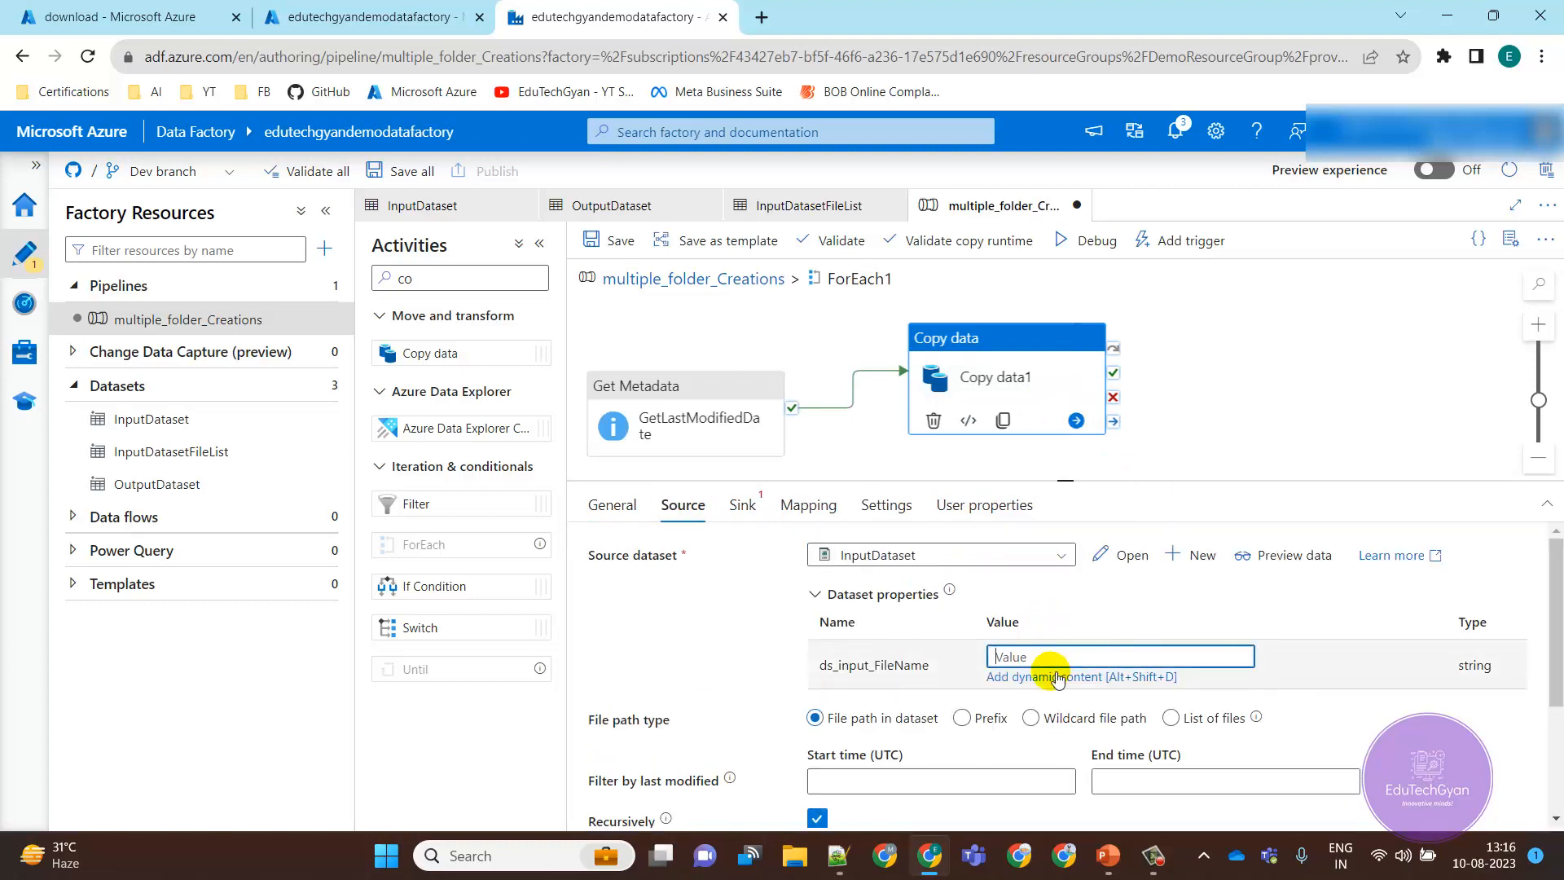
{"action": "left_click", "coordinate": [1046, 677]}
{"action": "left_click", "coordinate": [1010, 587]}
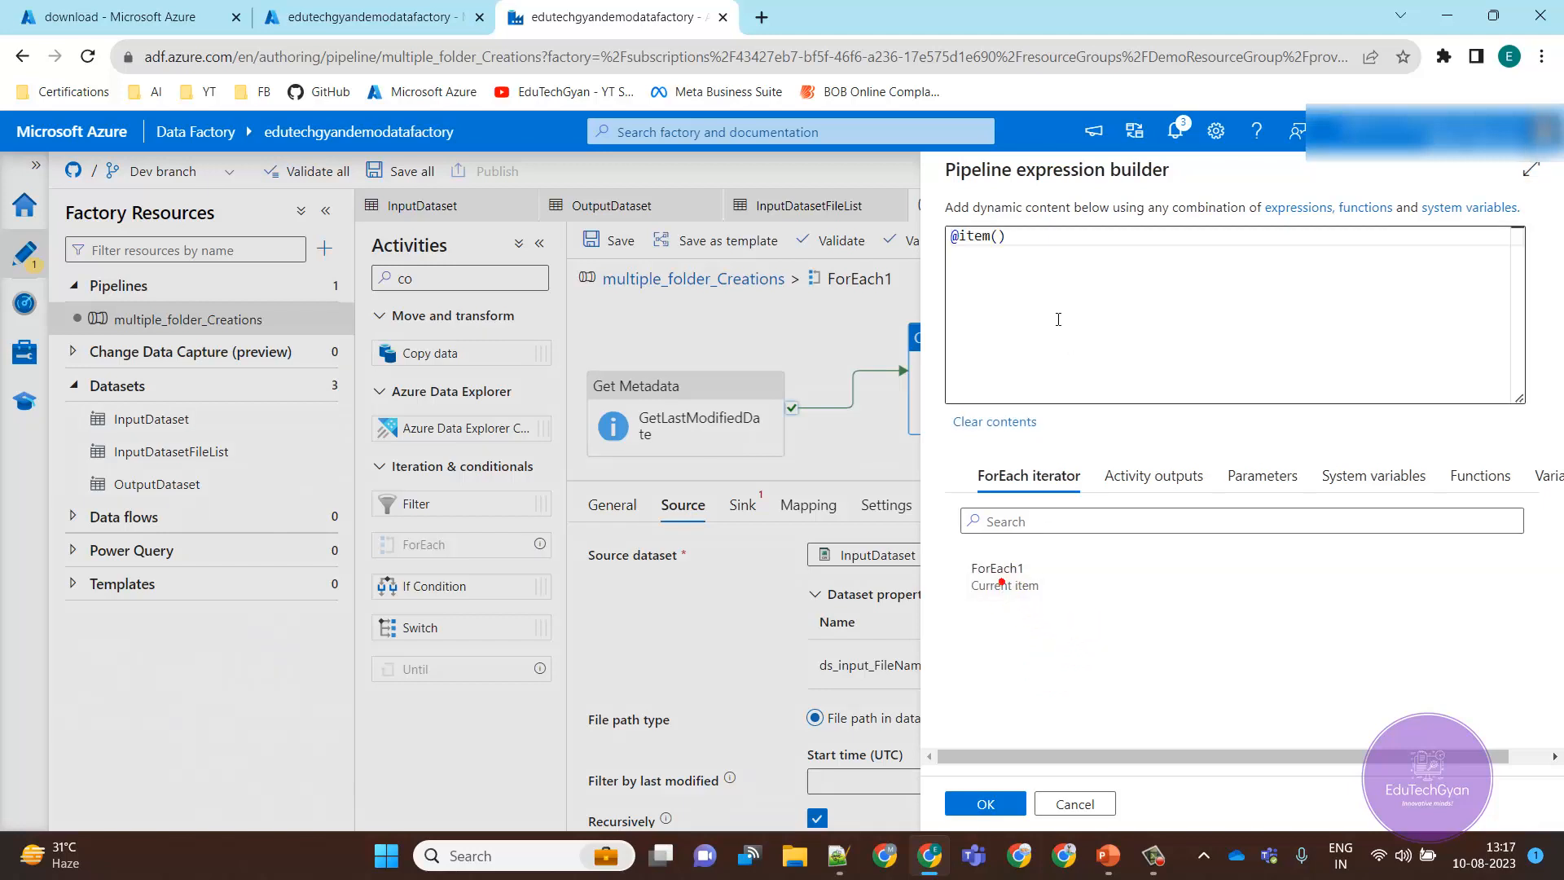
{"action": "left_click", "coordinate": [1028, 241]}
{"action": "type", "text": "."}
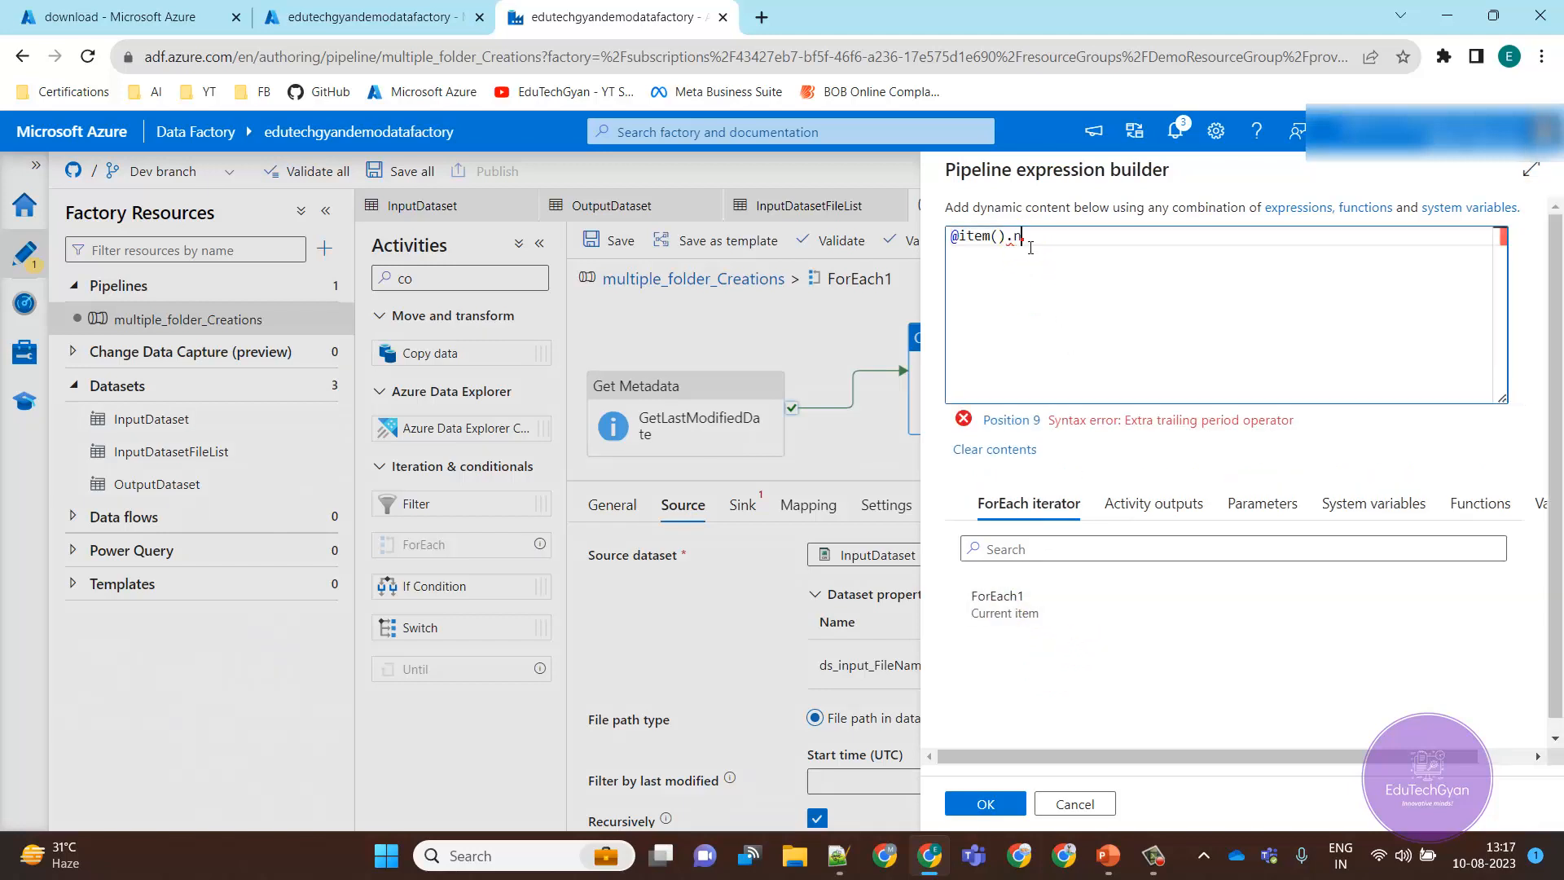
{"action": "type", "text": "name"}
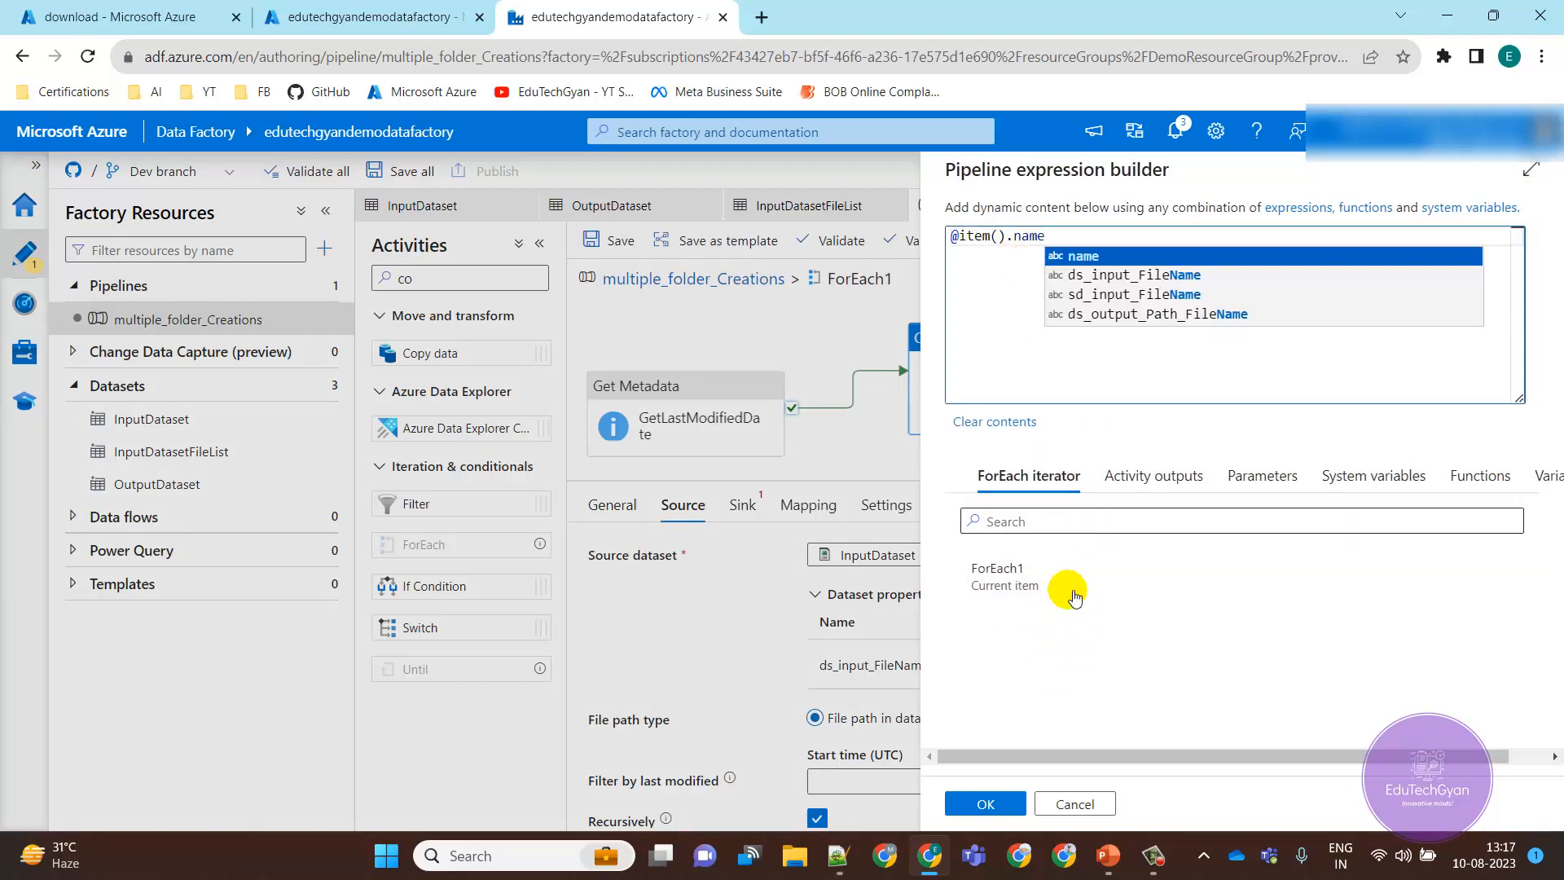
{"action": "left_click", "coordinate": [988, 803]}
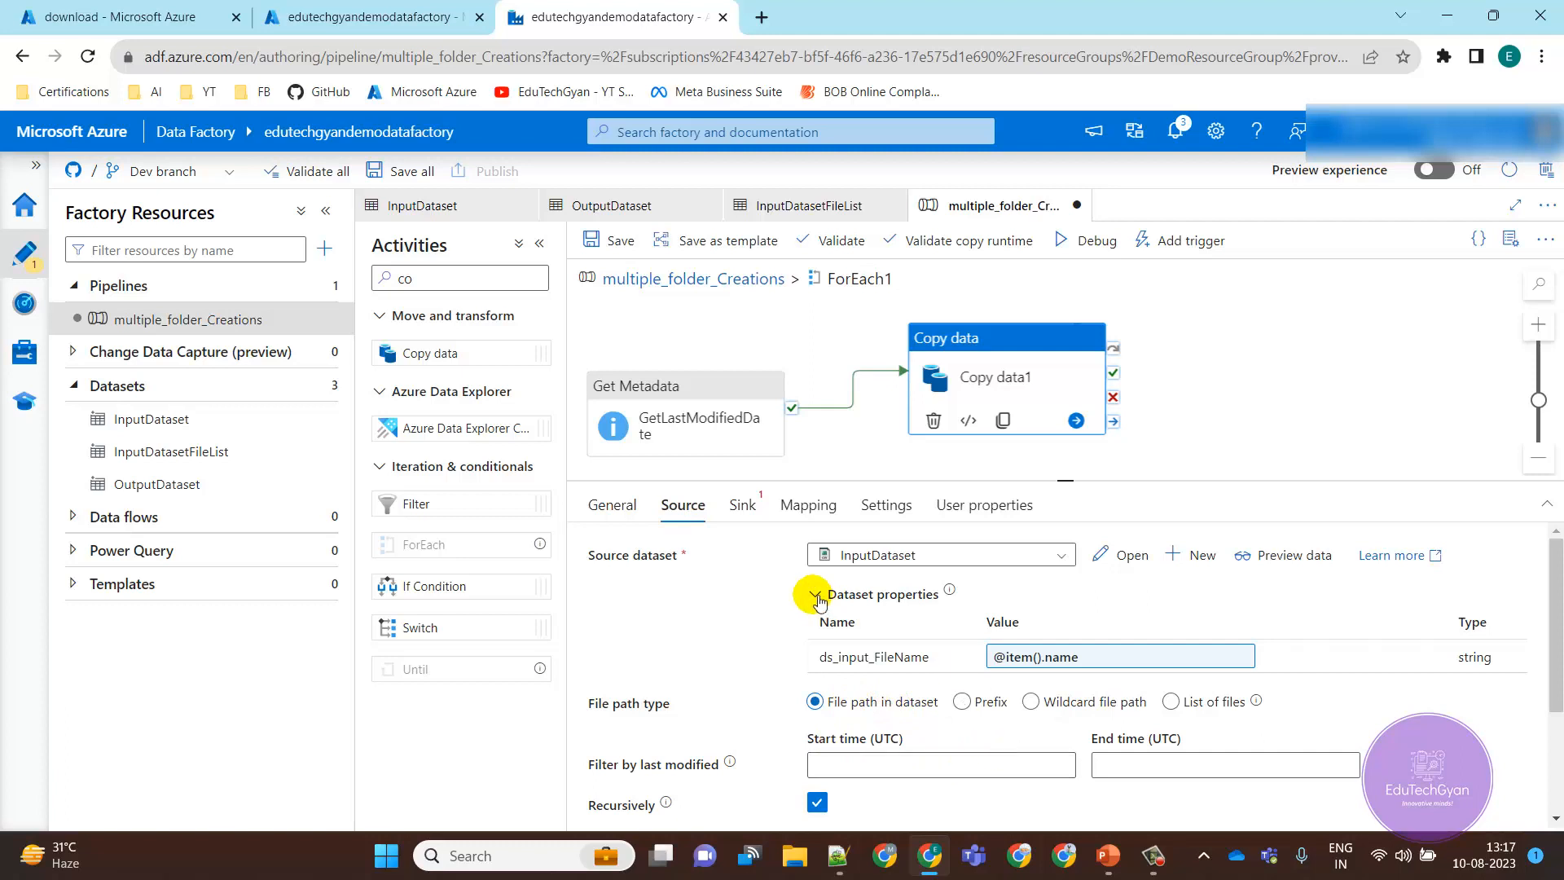
- Set the Copy data activity's sink dataset to OutputDataset
{"action": "left_click", "coordinate": [750, 508]}
{"action": "left_click", "coordinate": [973, 560]}
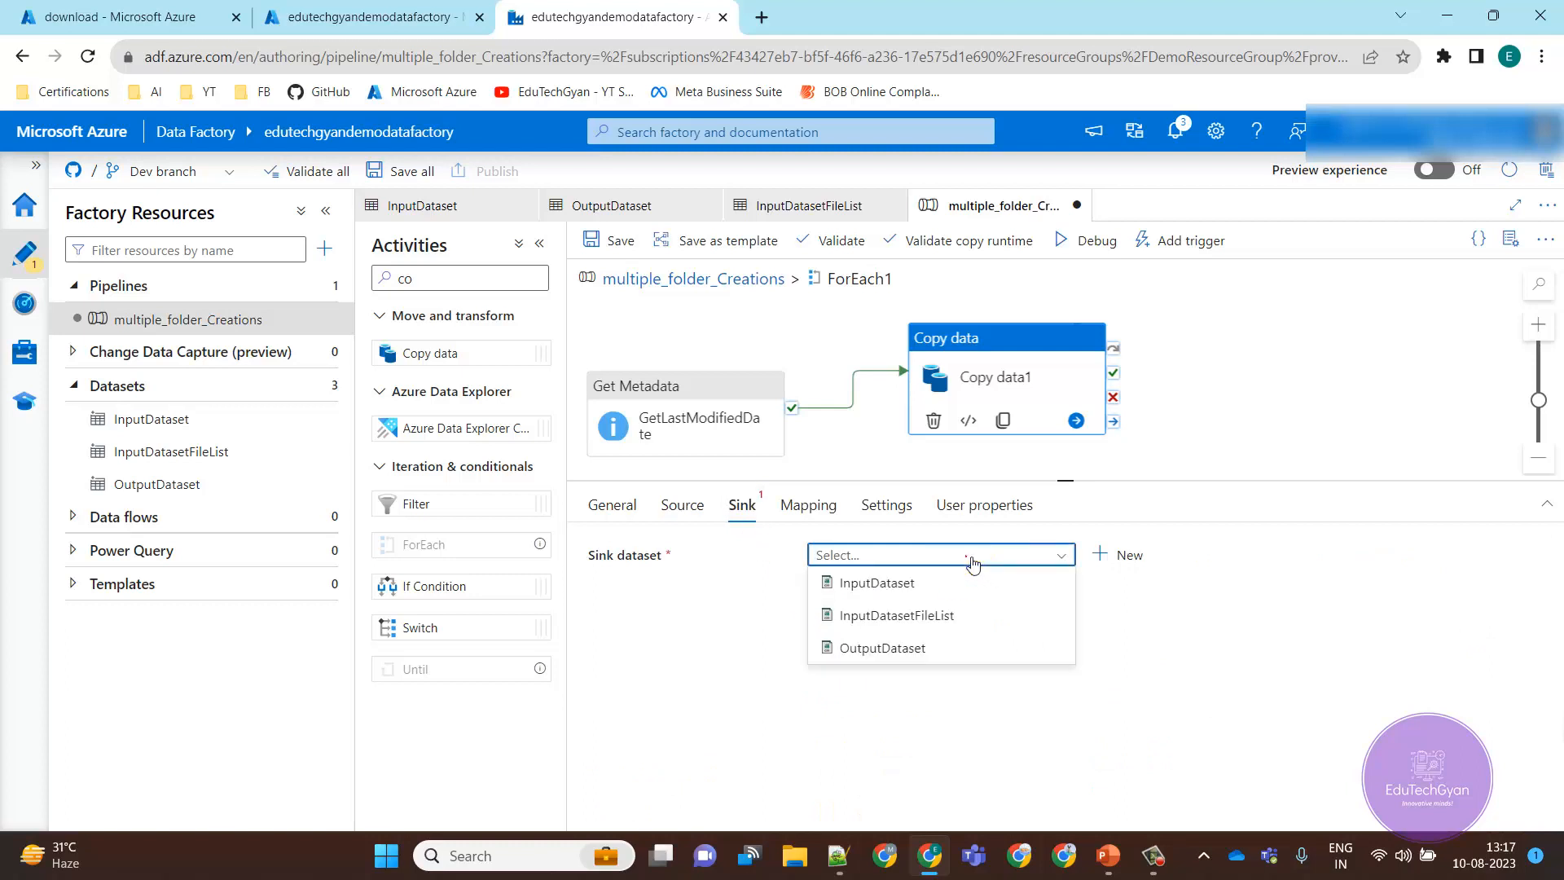
{"action": "left_click", "coordinate": [921, 650]}
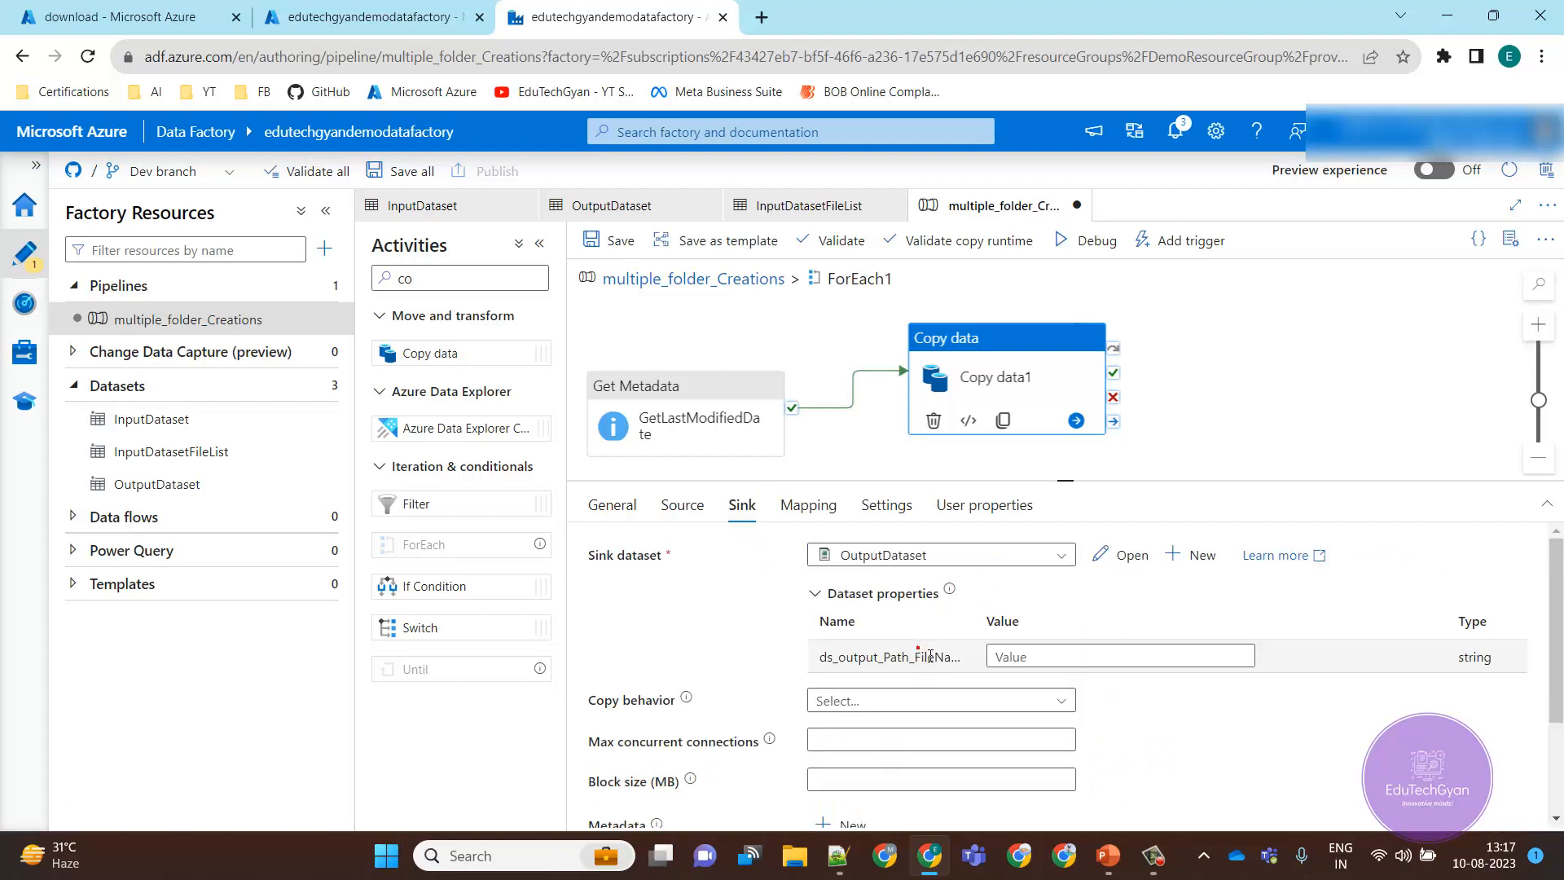
- Start a dynamic expression for the sink property ds_output_Path_FileName by inserting the lastModified output of GetLastModifiedDate
{"action": "left_click", "coordinate": [1047, 655]}
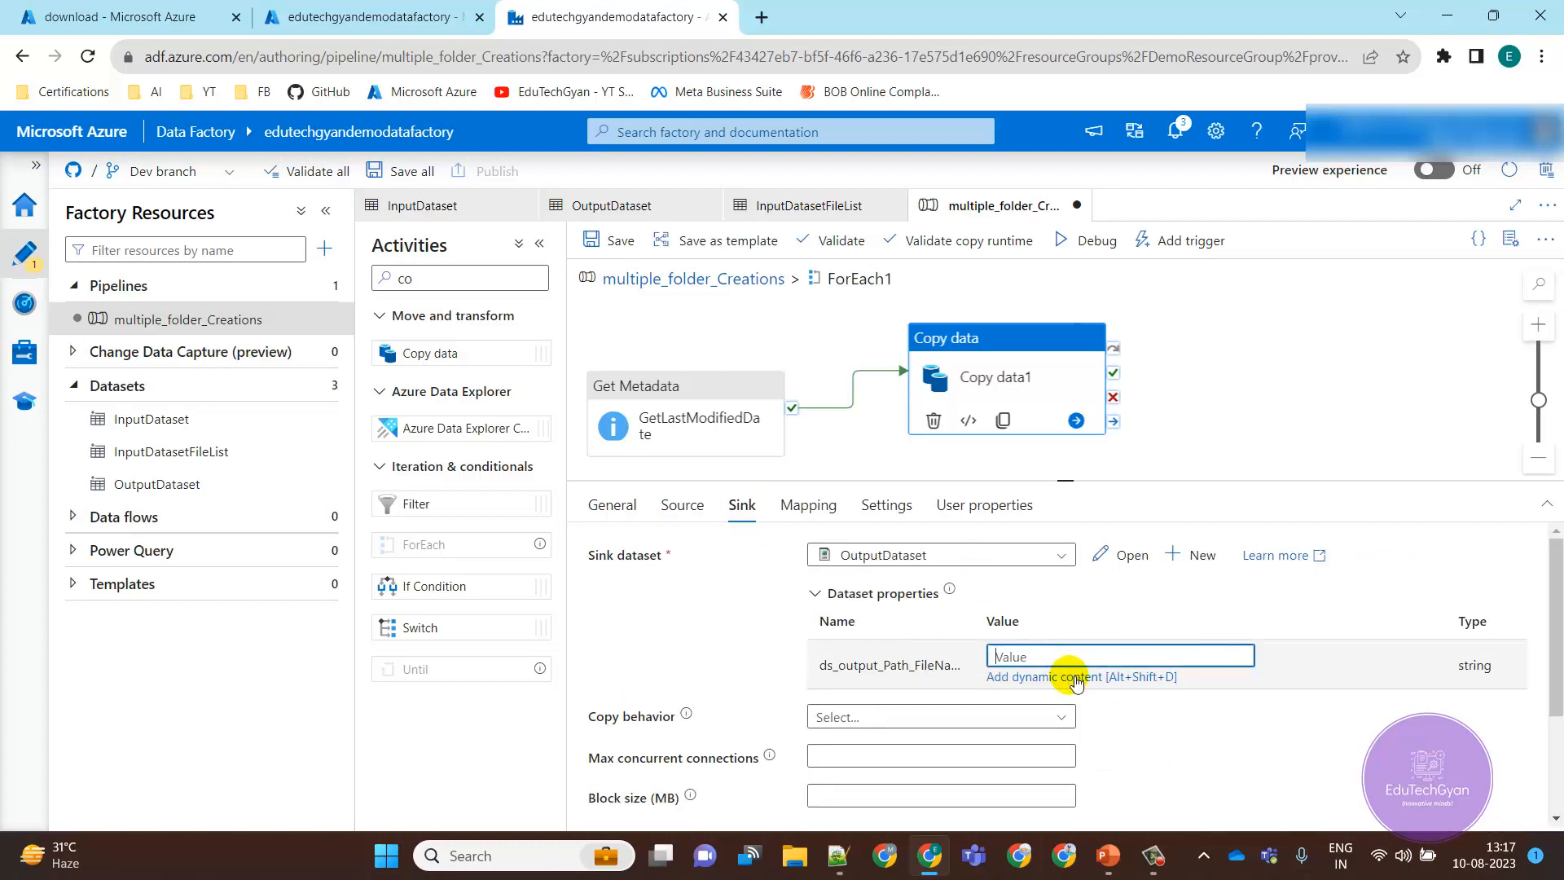
{"action": "left_click", "coordinate": [1067, 677]}
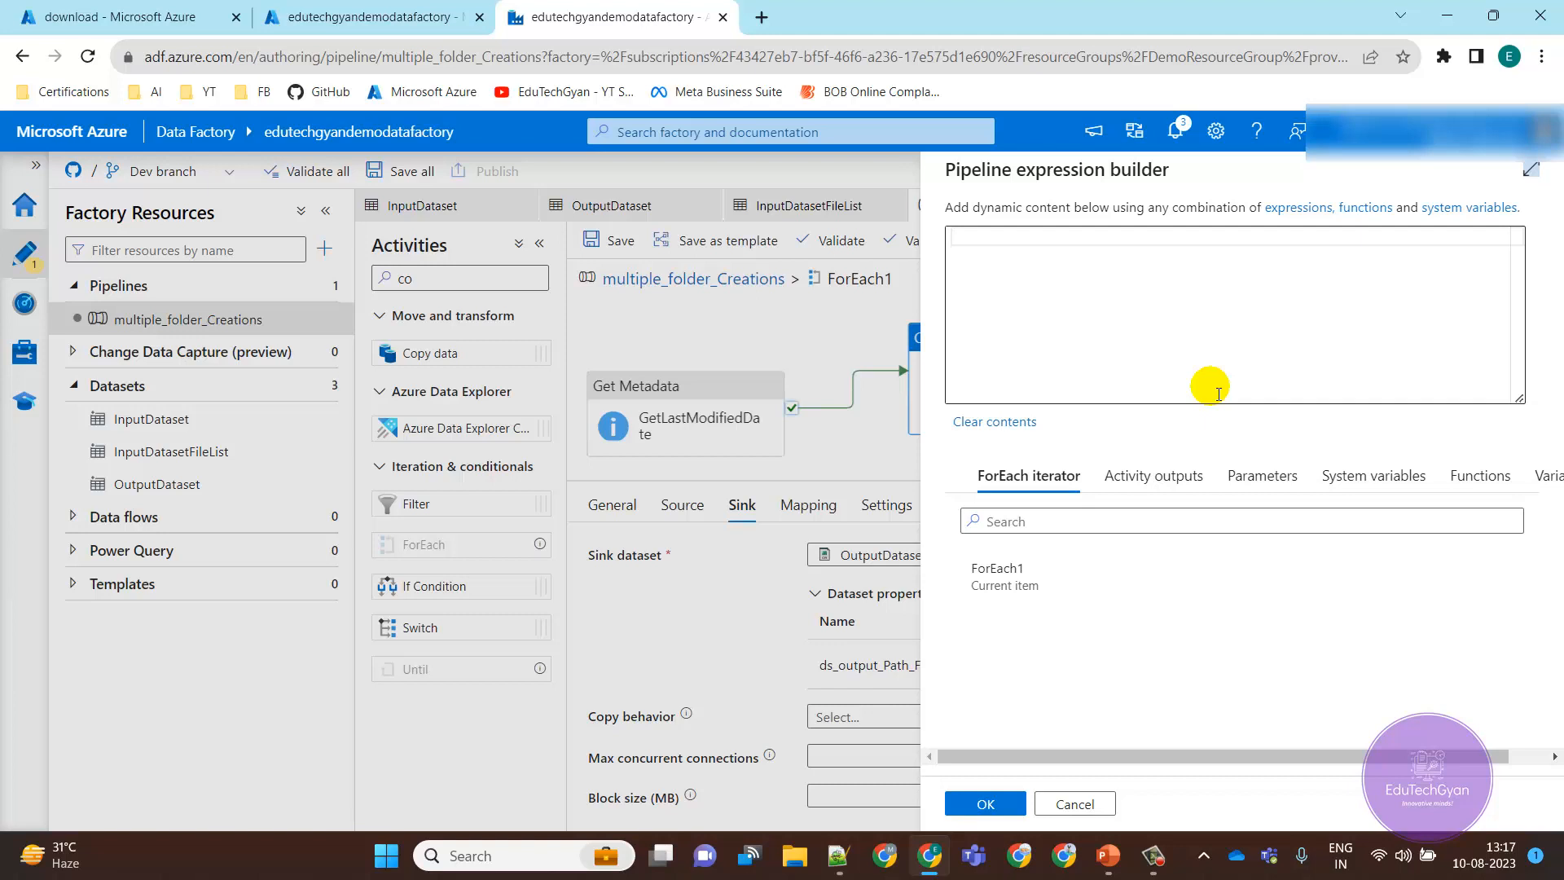
{"action": "left_click", "coordinate": [1152, 481]}
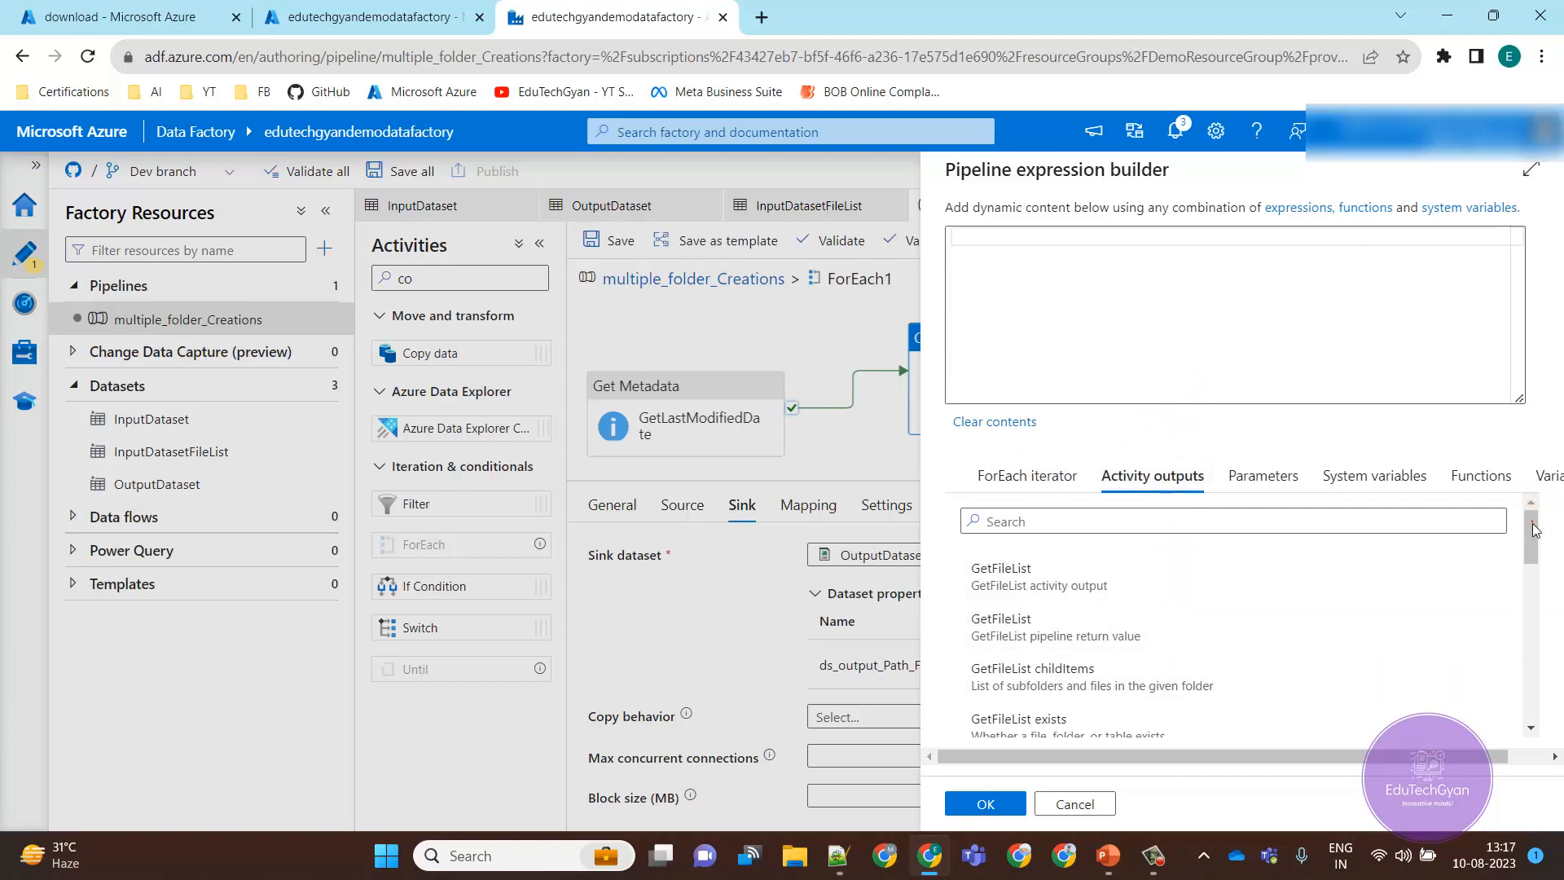
{"action": "left_click_drag", "start_coordinate": [1535, 528], "coordinate": [1530, 615]}
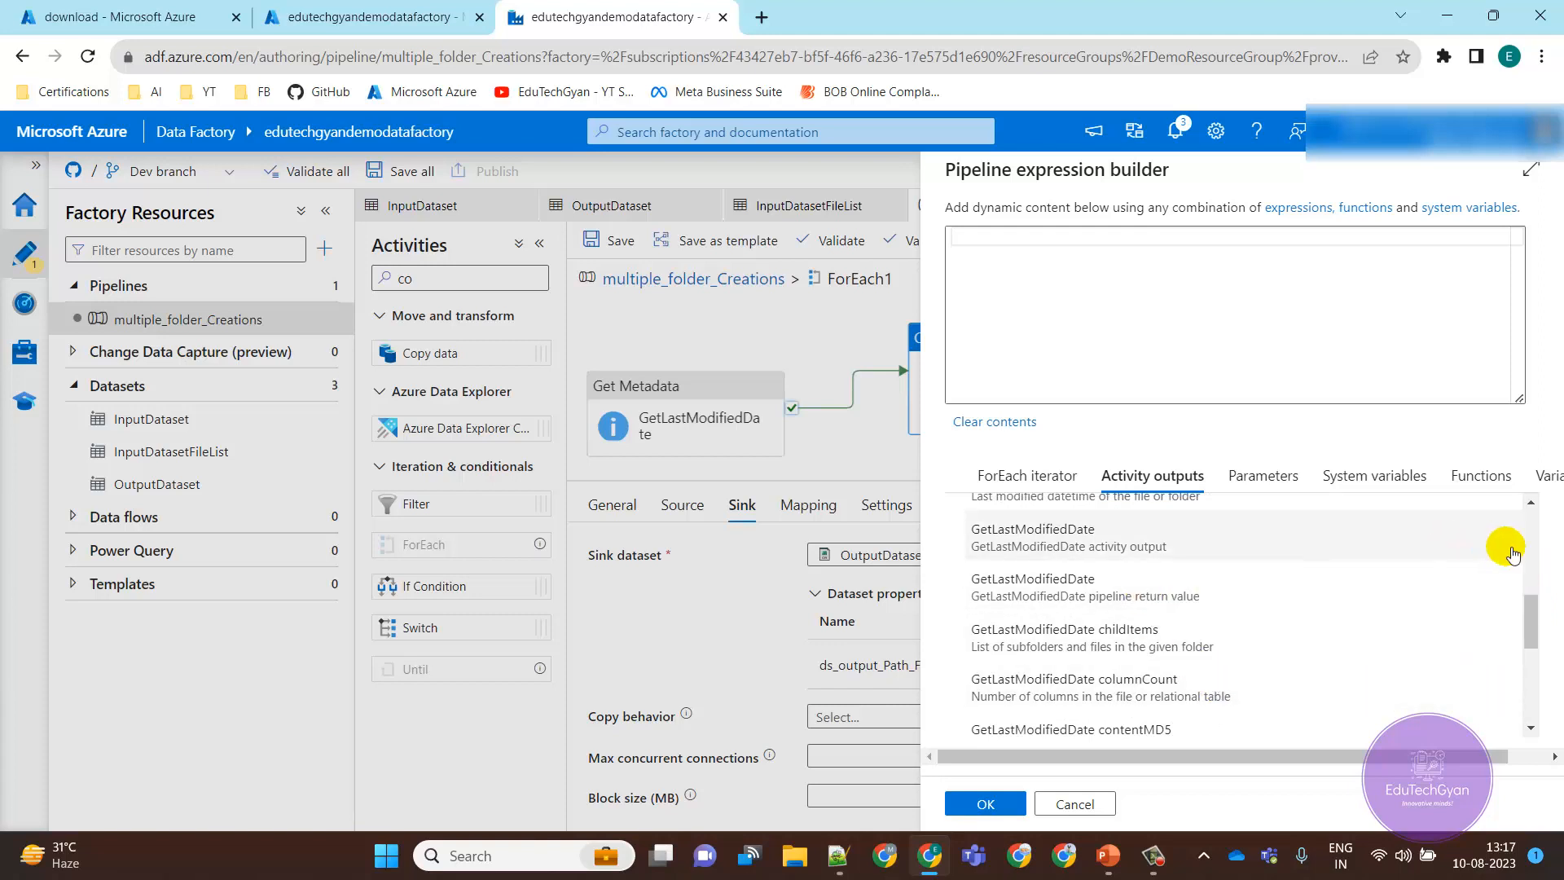
{"action": "left_click_drag", "start_coordinate": [1530, 616], "coordinate": [1535, 689]}
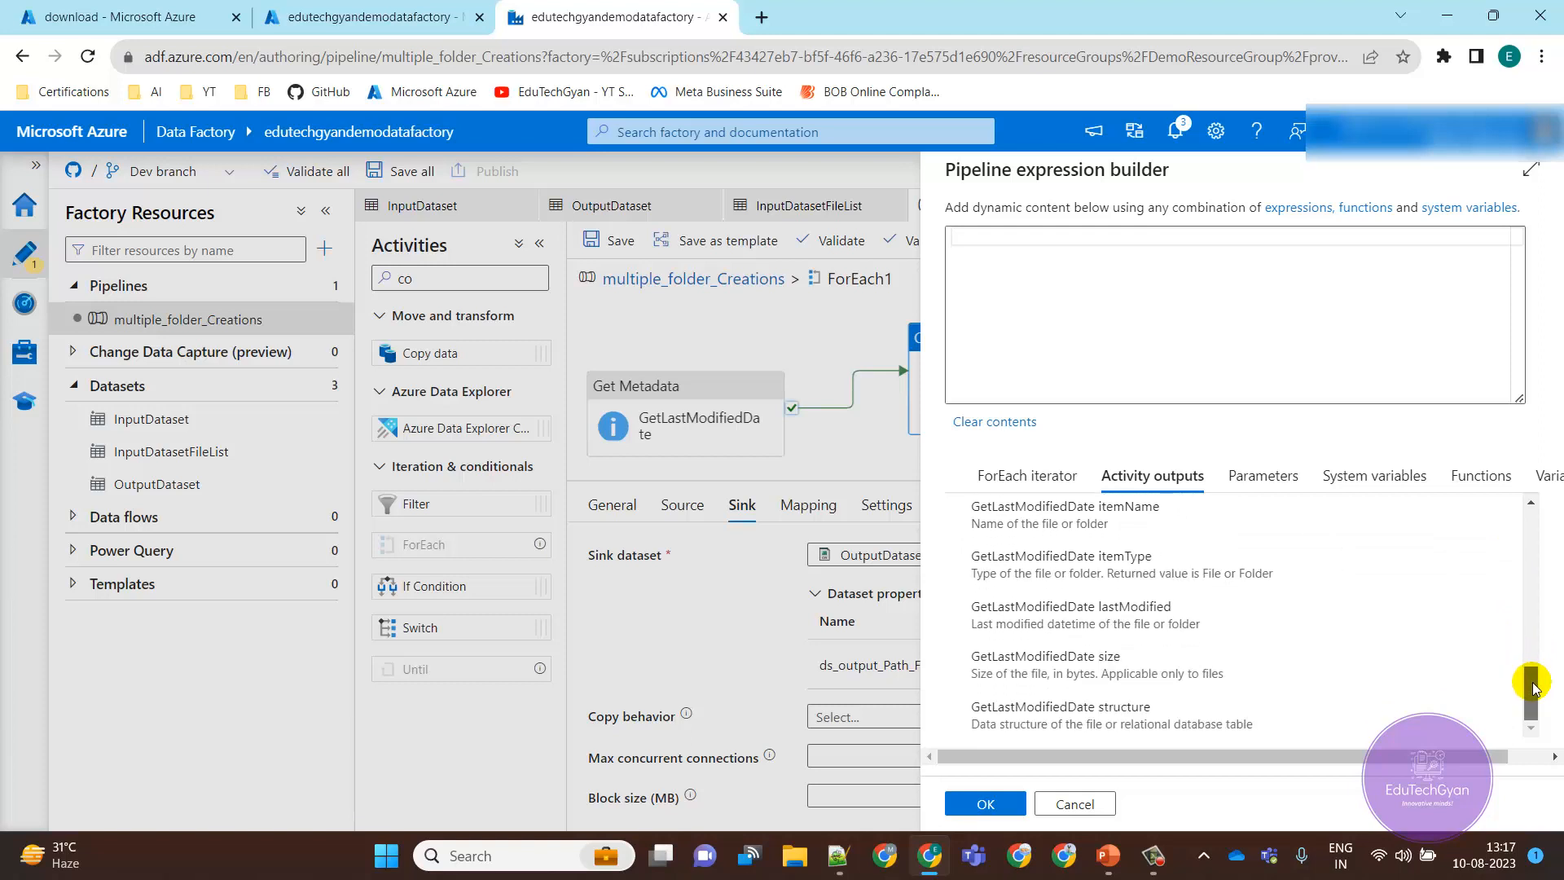
{"action": "left_click", "coordinate": [1194, 639]}
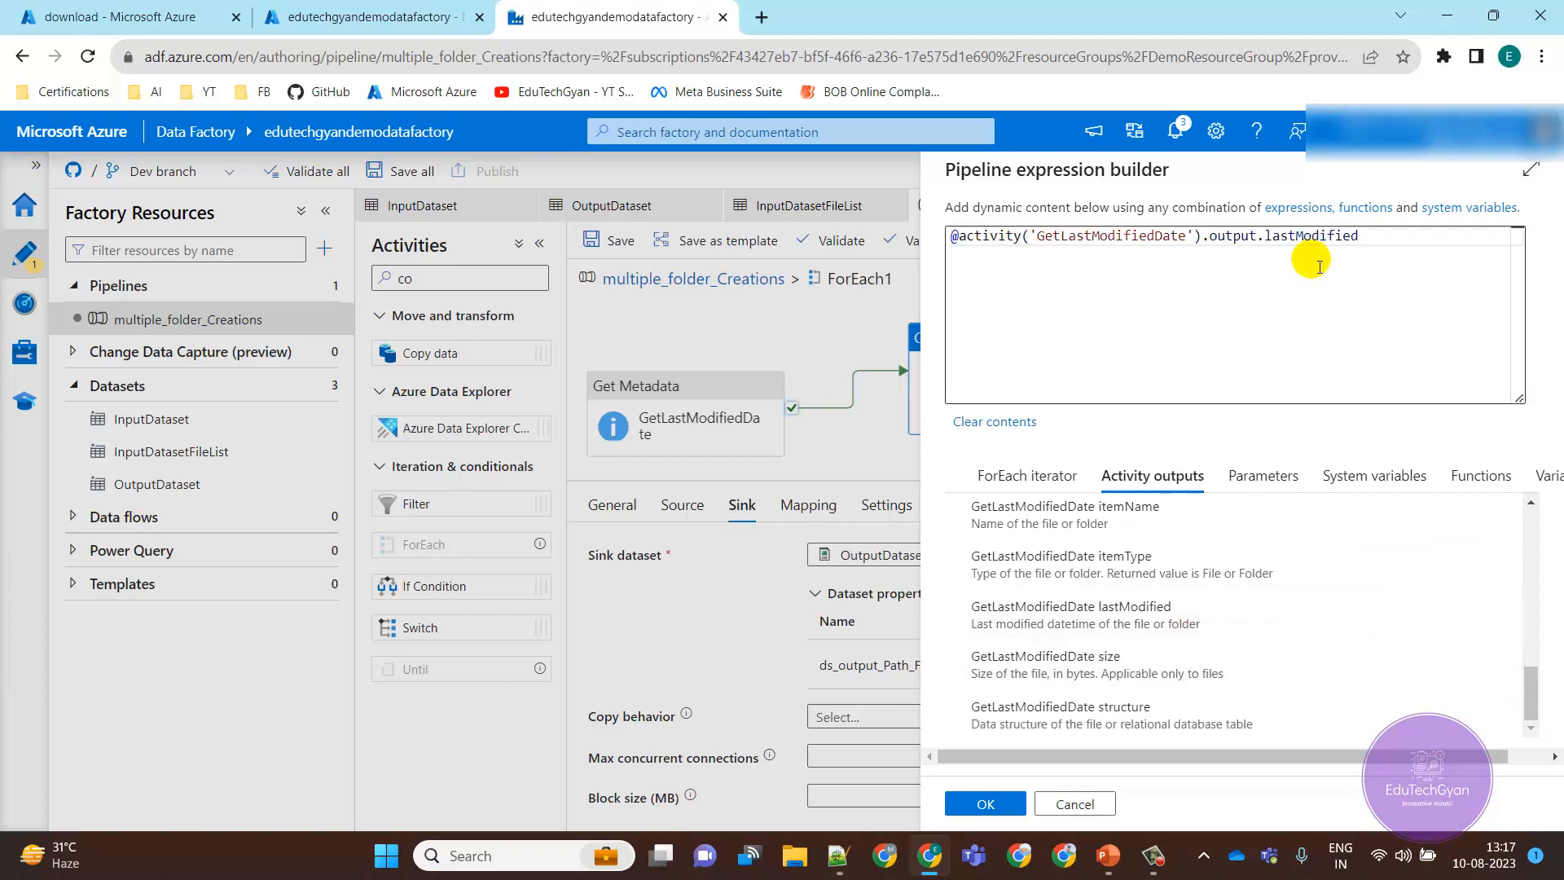
{"action": "left_click", "coordinate": [1377, 244]}
{"action": "left_click_drag", "start_coordinate": [1377, 244], "coordinate": [954, 236]}
{"action": "key", "text": "ctrl+c"}
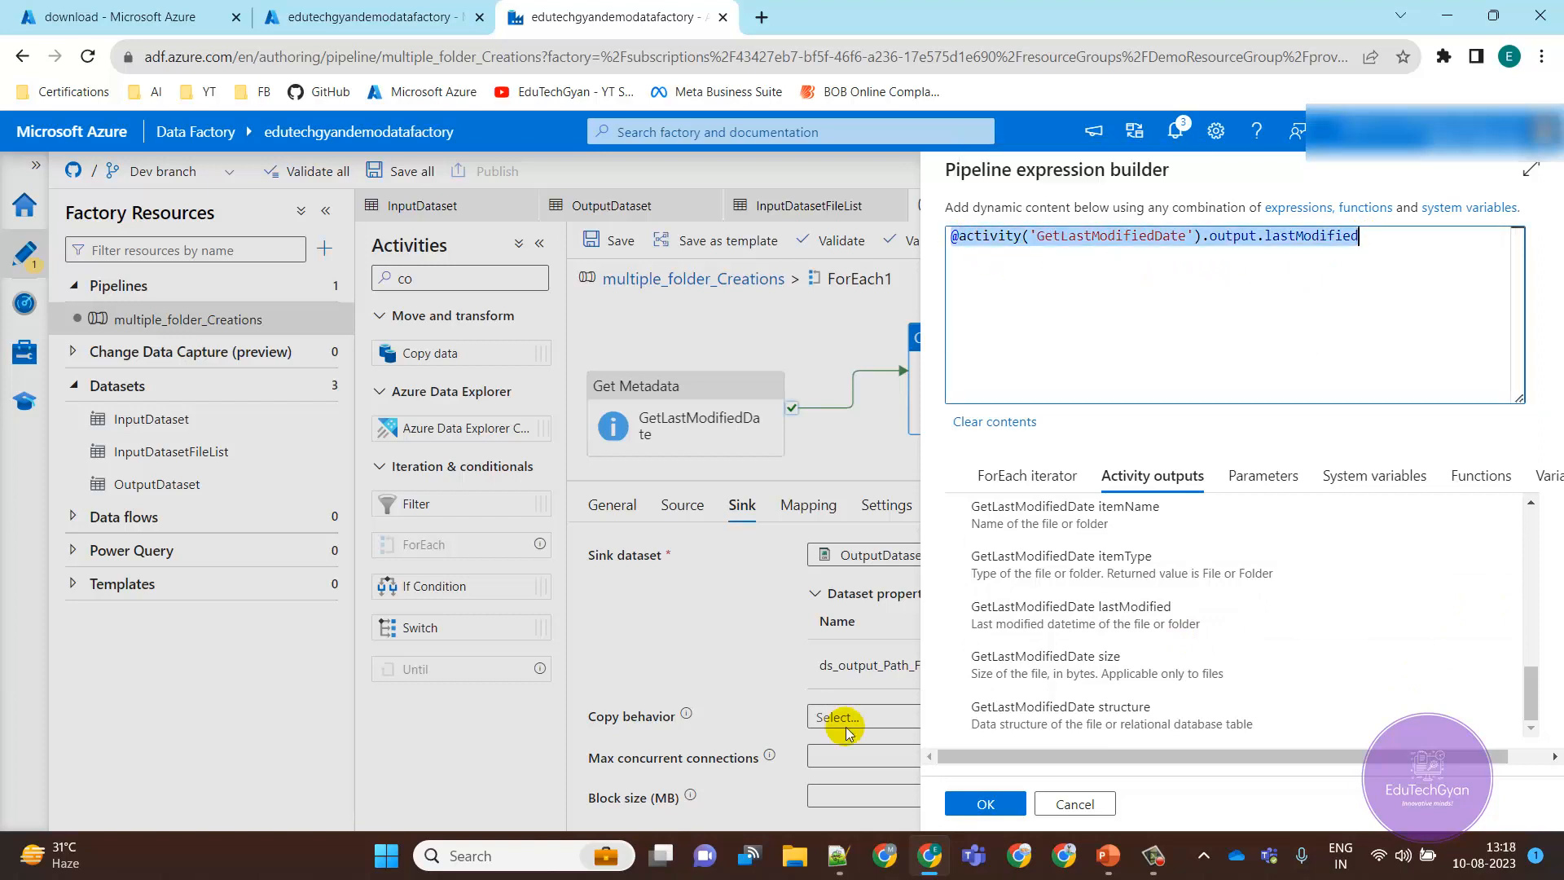
{"action": "left_click", "coordinate": [772, 678]}
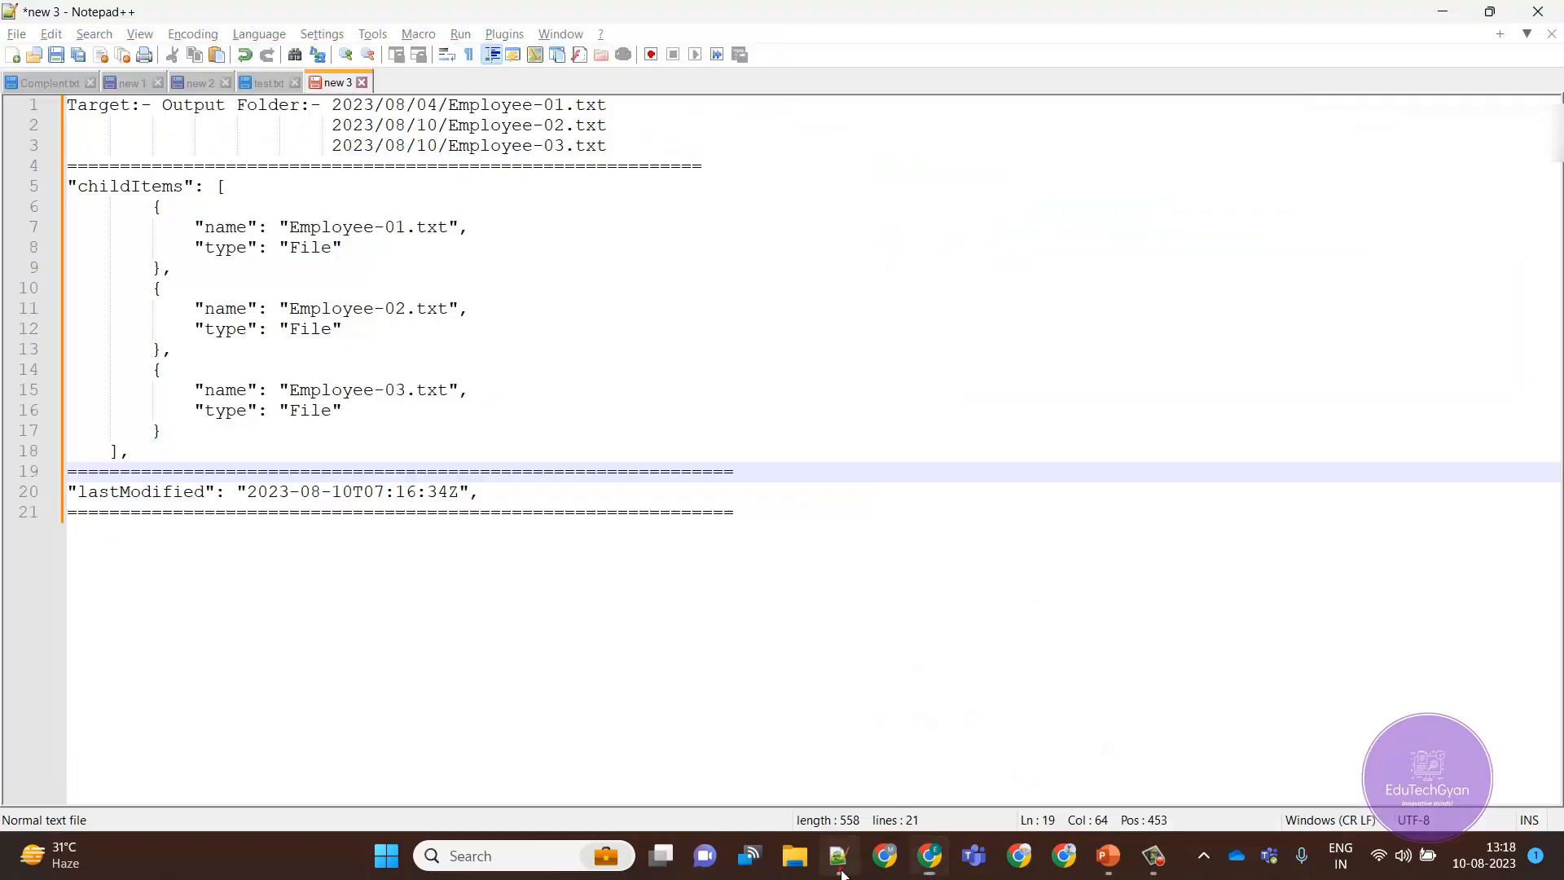
{"action": "left_click", "coordinate": [781, 513]}
{"action": "key", "text": "Return"}
{"action": "key", "text": "ctrl+v"}
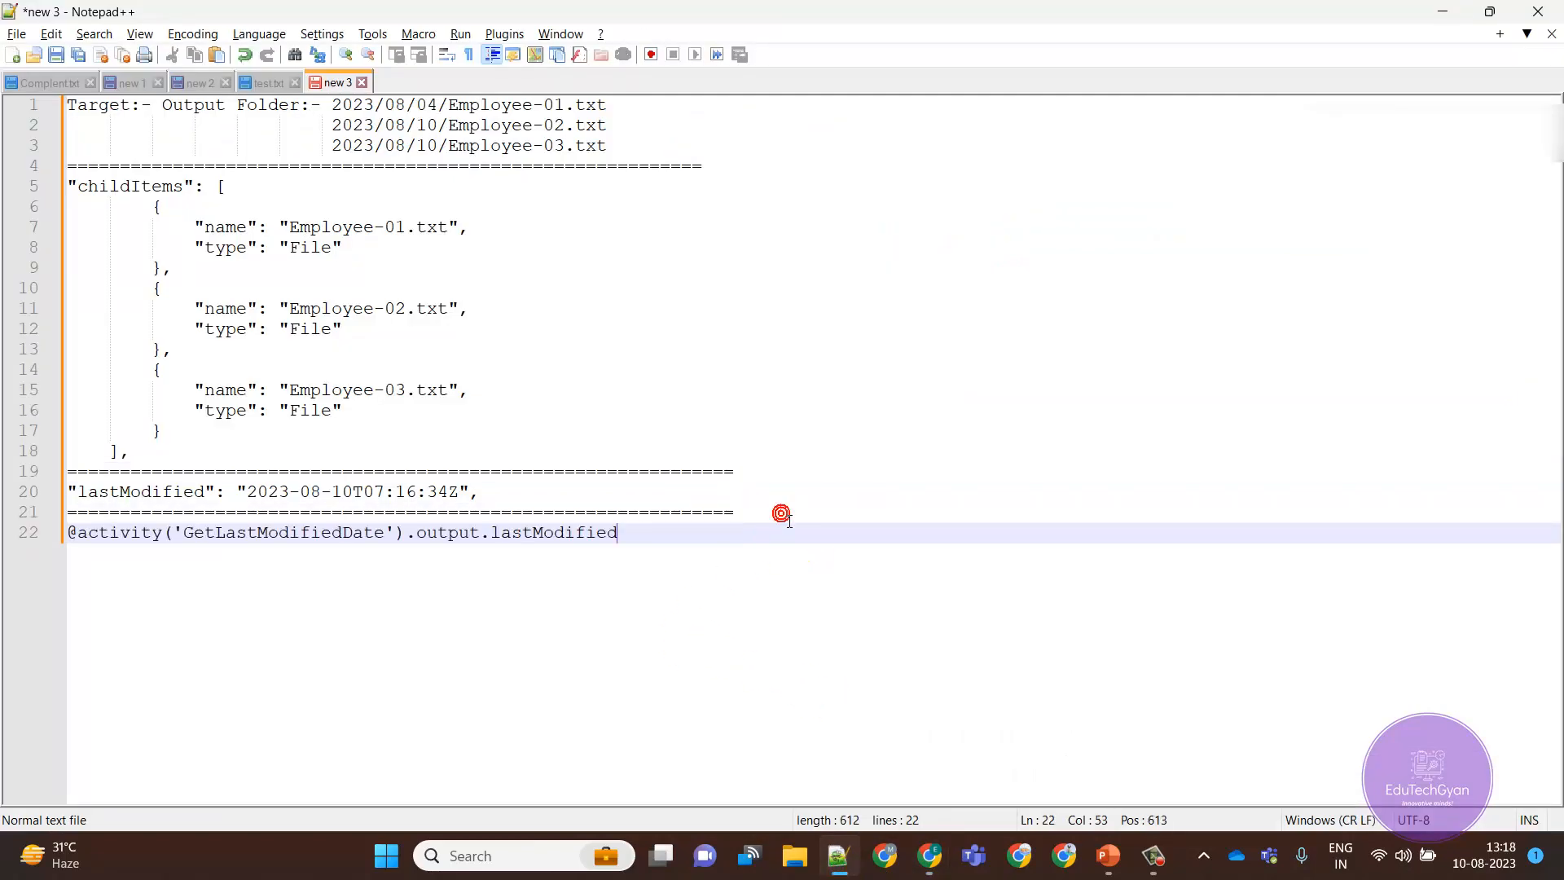
- Switch to Azure Data Factory, clear the sink path expression, and insert the substring function found by searching the functions for "substr"
{"action": "double_click", "coordinate": [368, 106]}
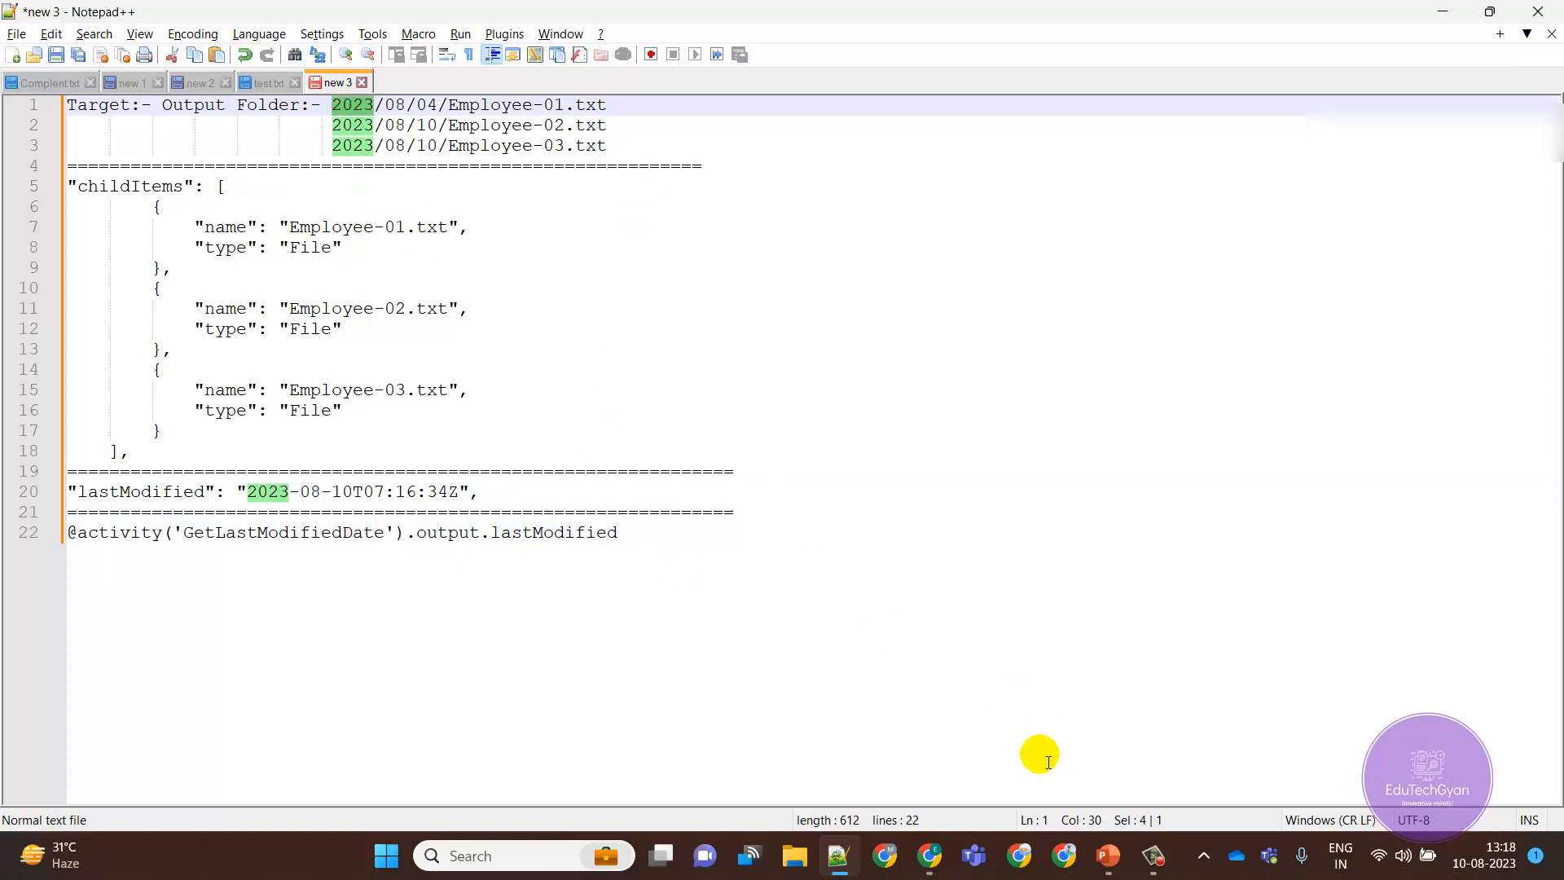
{"action": "left_click", "coordinate": [926, 864]}
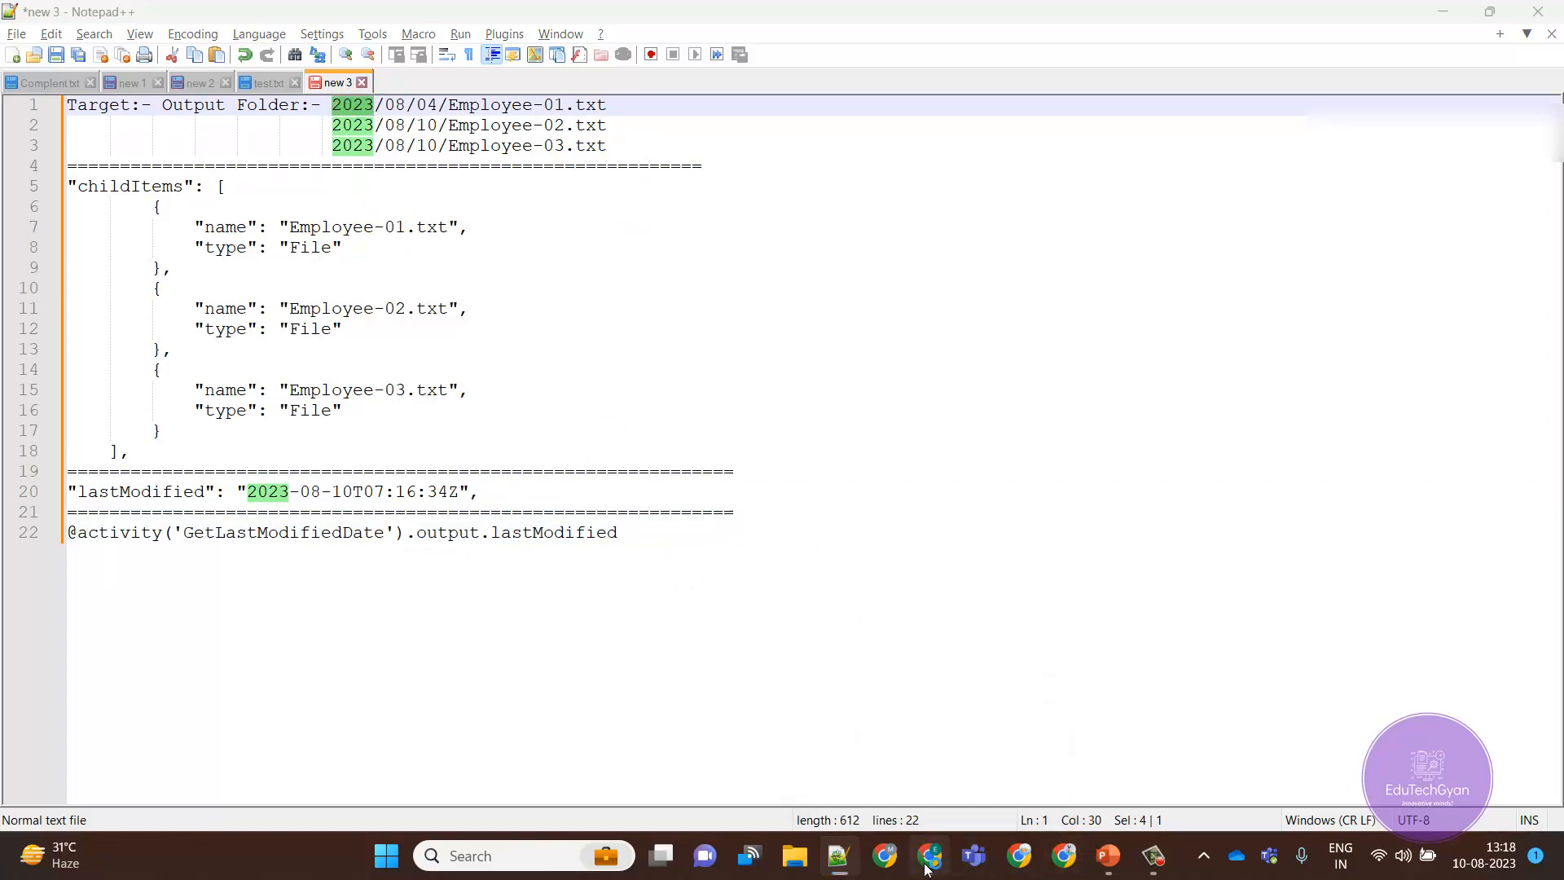
{"action": "key", "text": "BackSpace"}
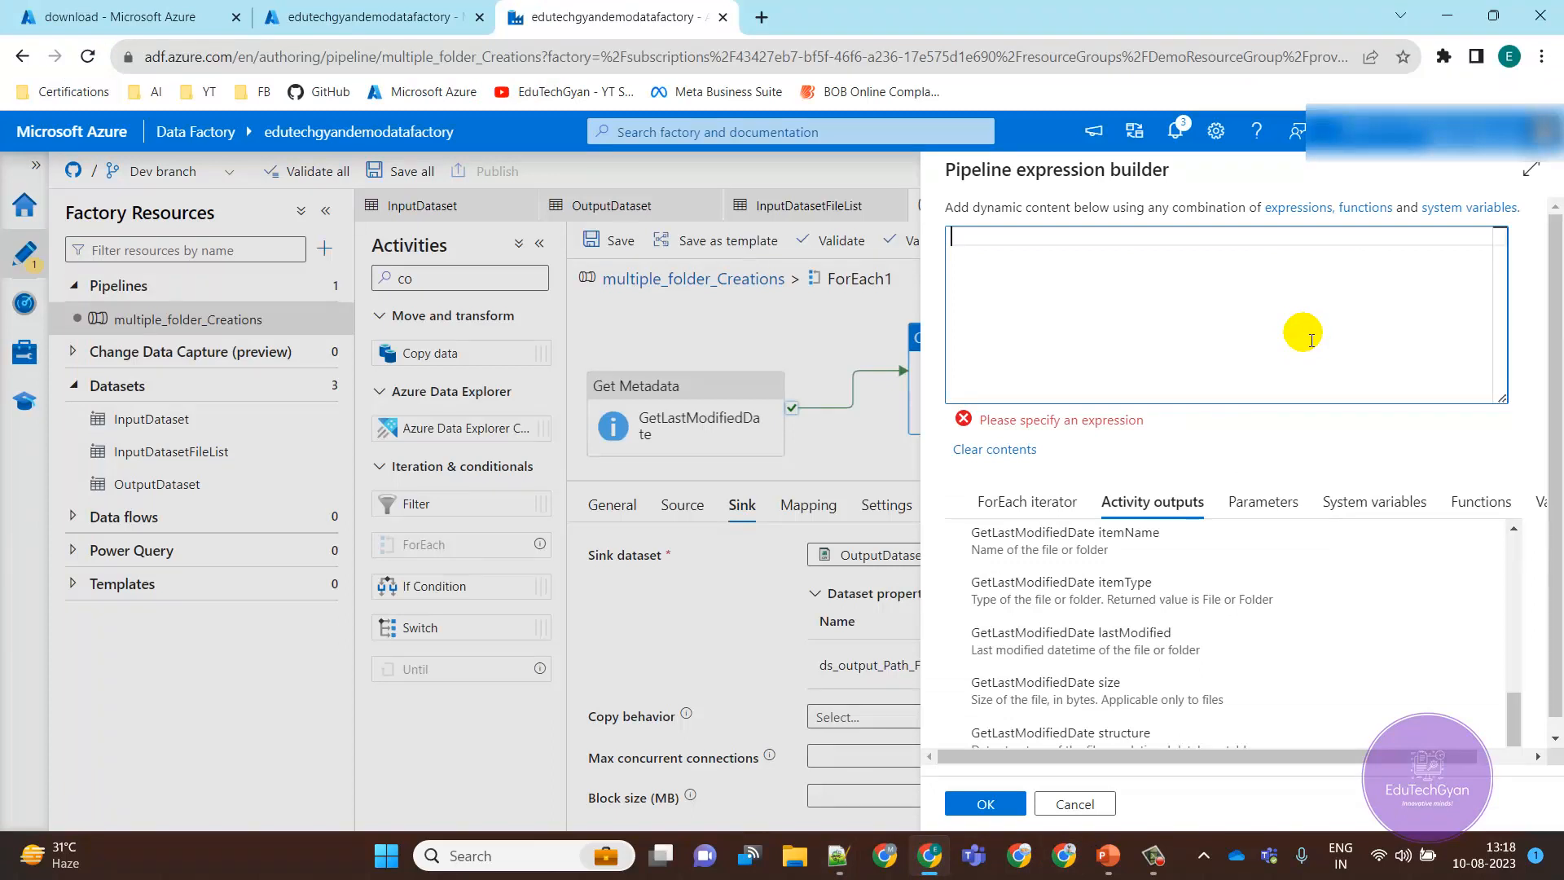
{"action": "left_click", "coordinate": [1479, 502]}
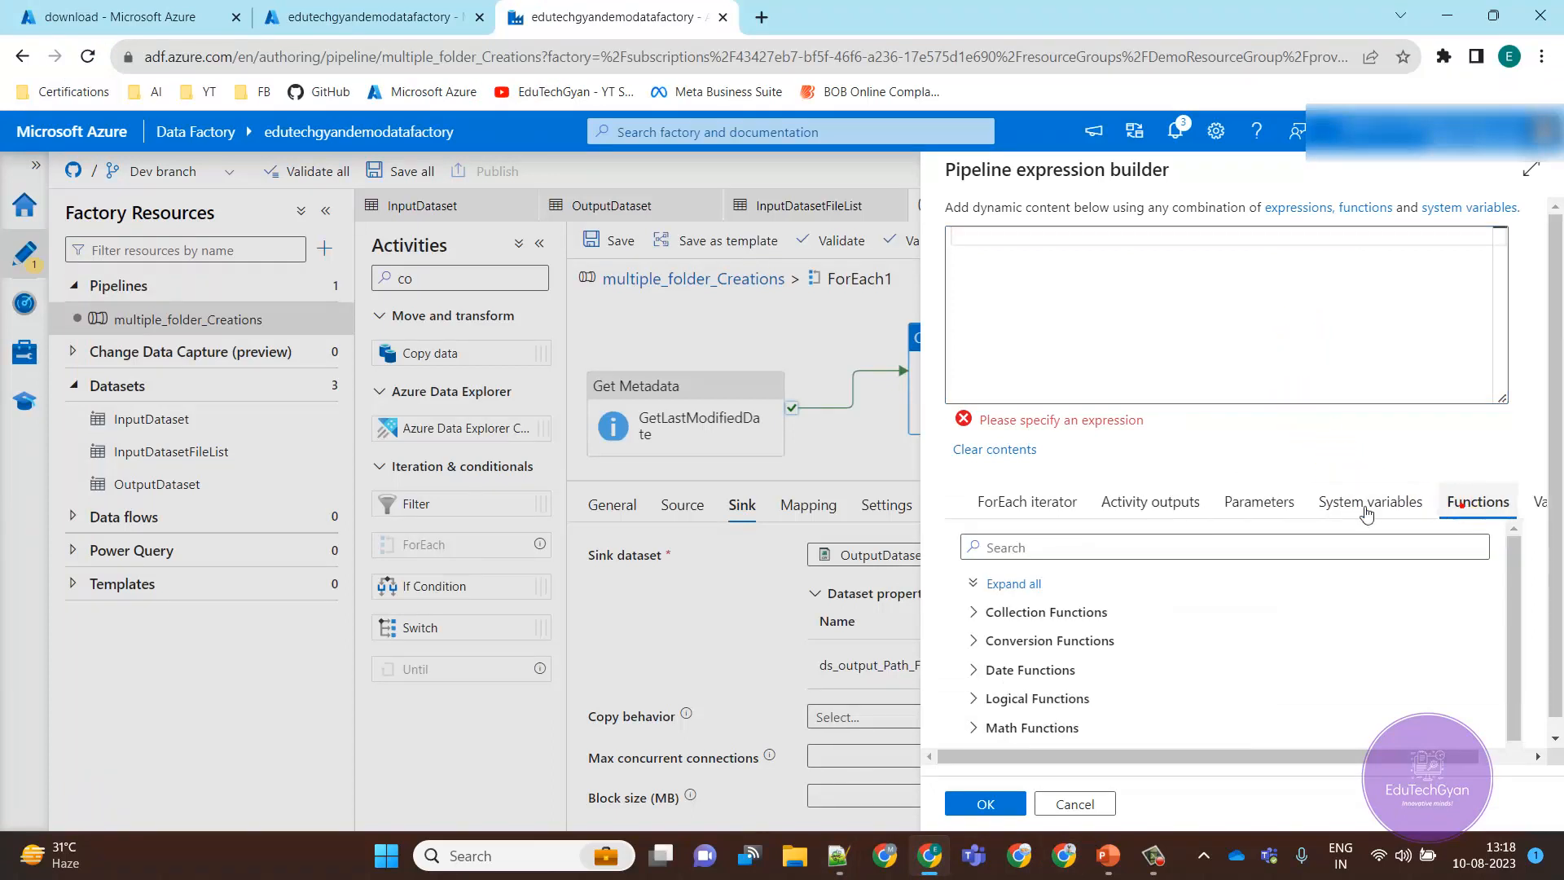
{"action": "type", "text": "sub"}
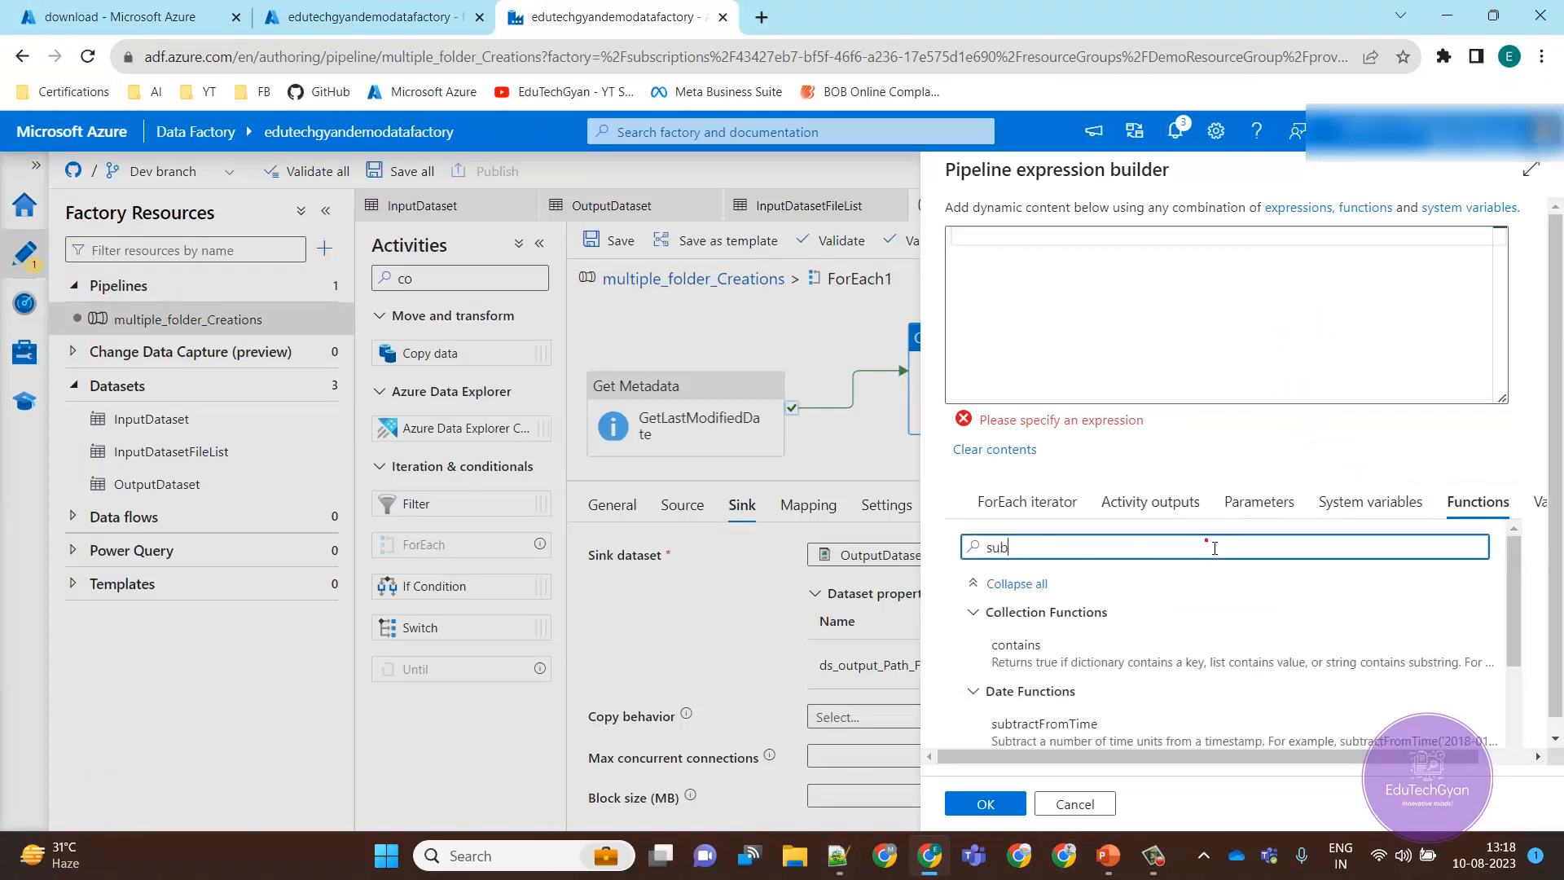
{"action": "type", "text": "str"}
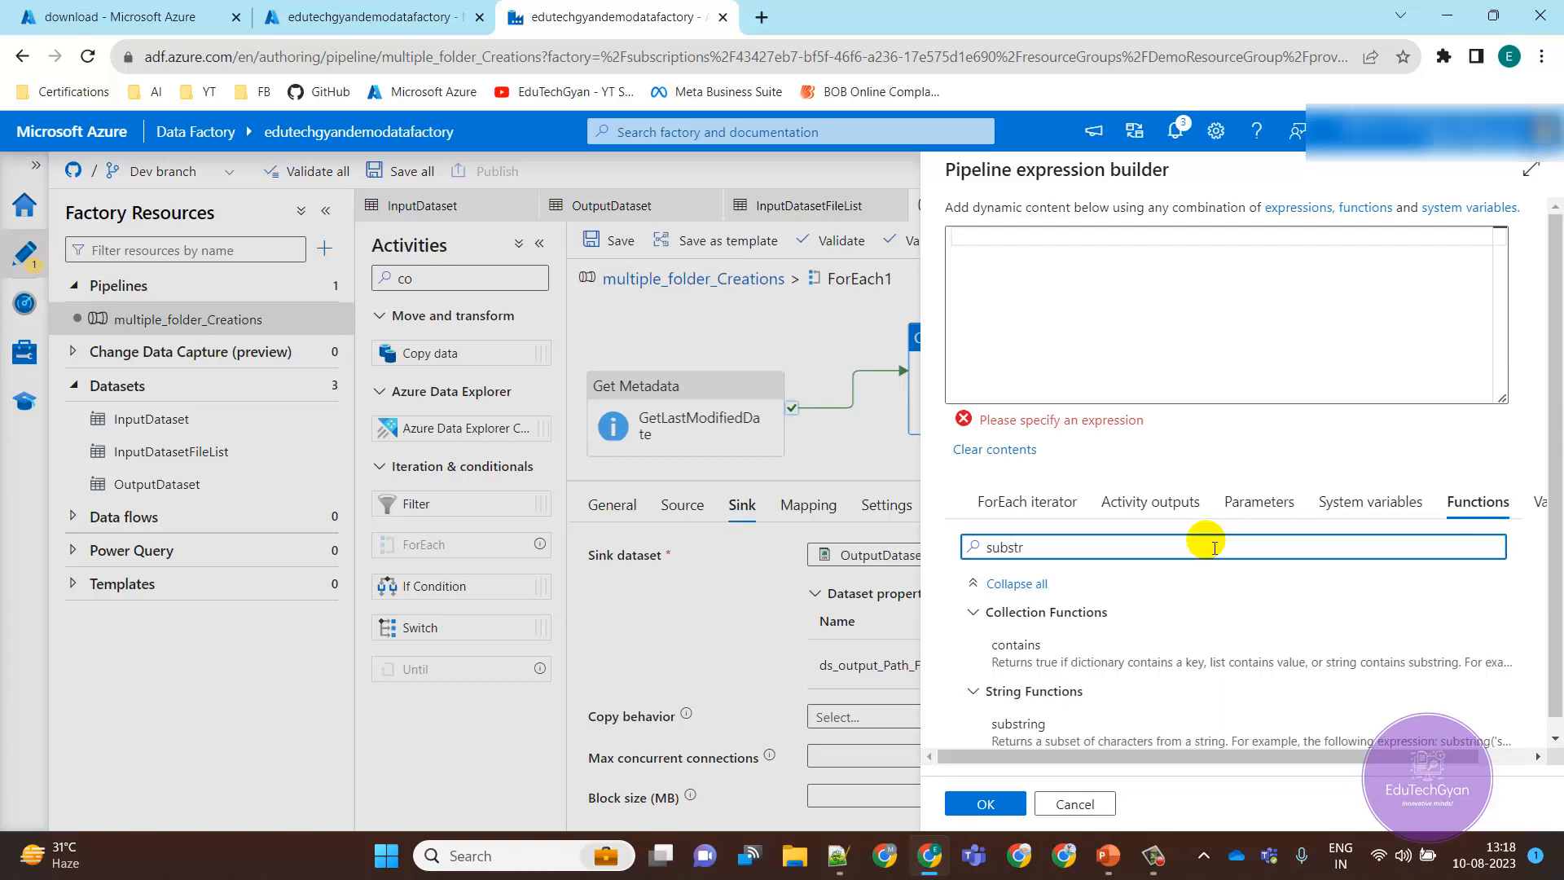
{"action": "left_click", "coordinate": [1012, 727]}
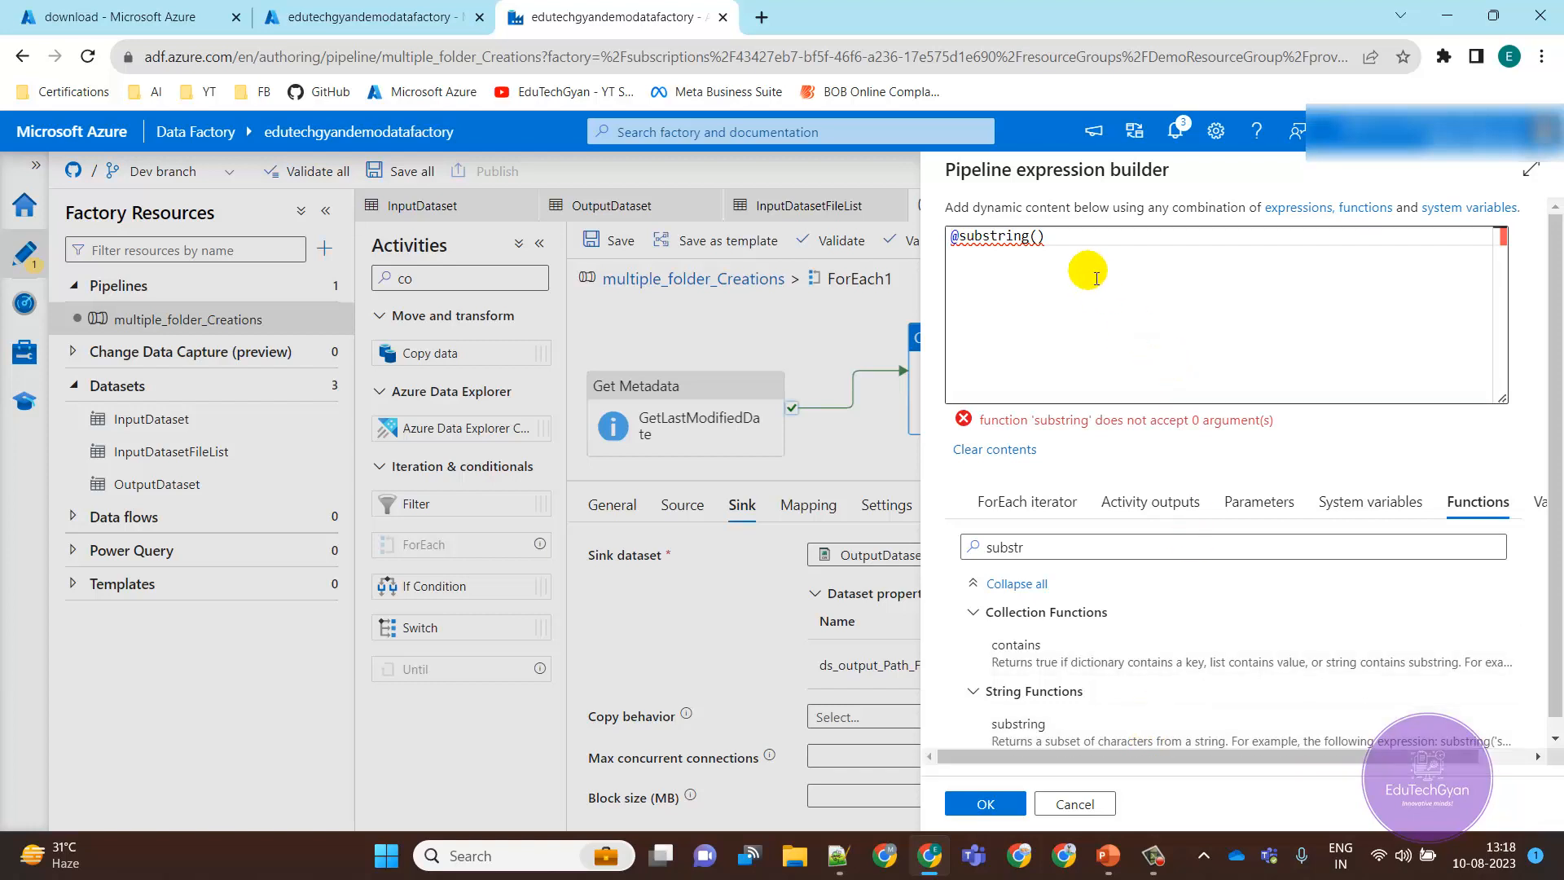
{"action": "triple_click", "coordinate": [1069, 238]}
{"action": "key", "text": "BackSpace"}
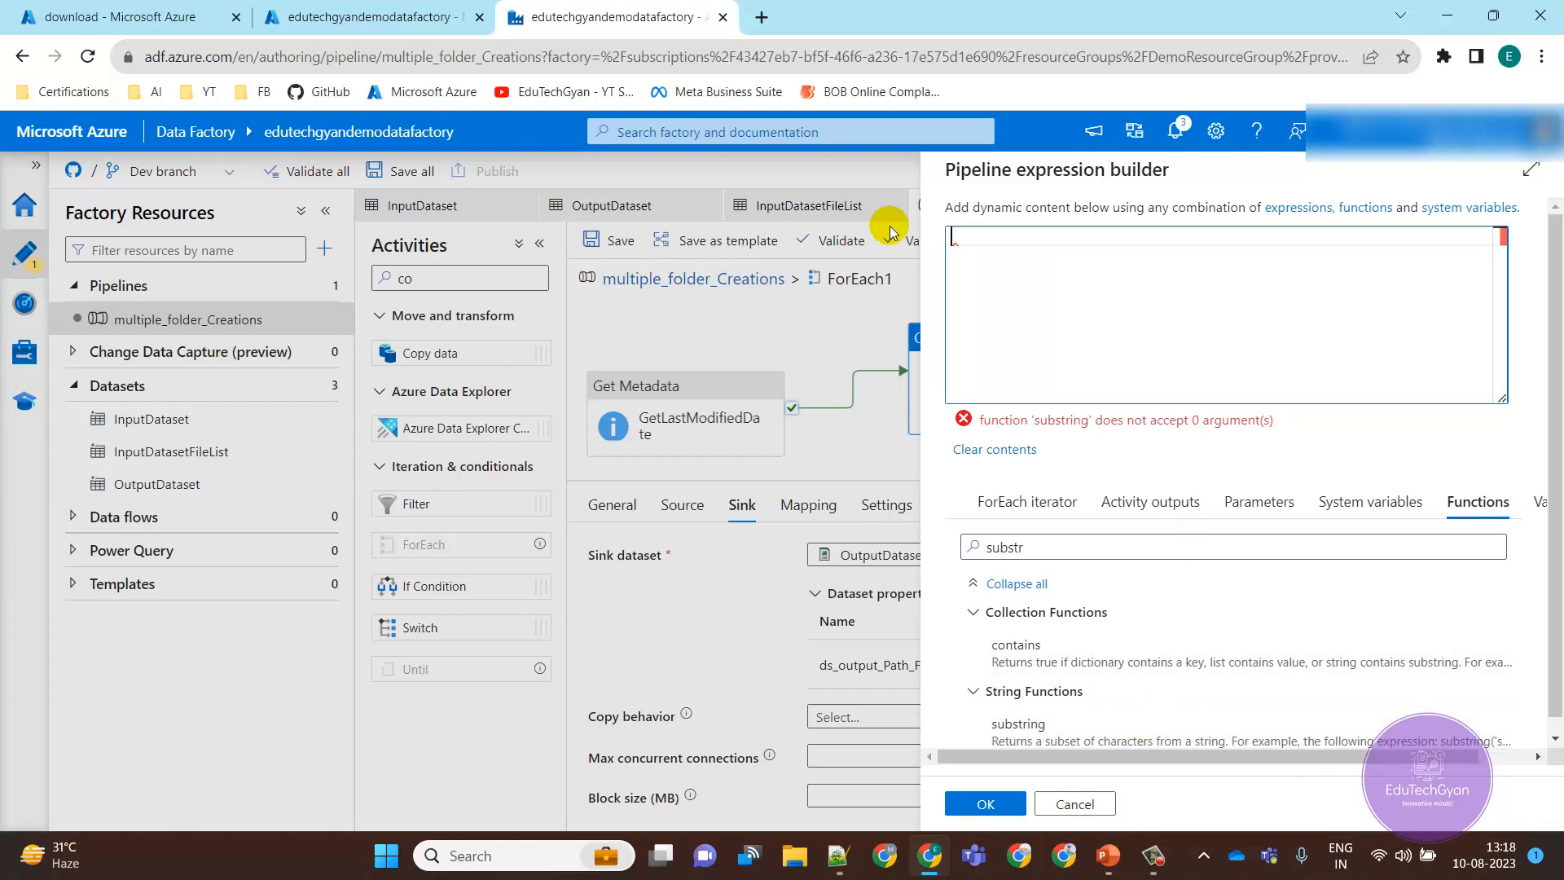
{"action": "left_click", "coordinate": [839, 856]}
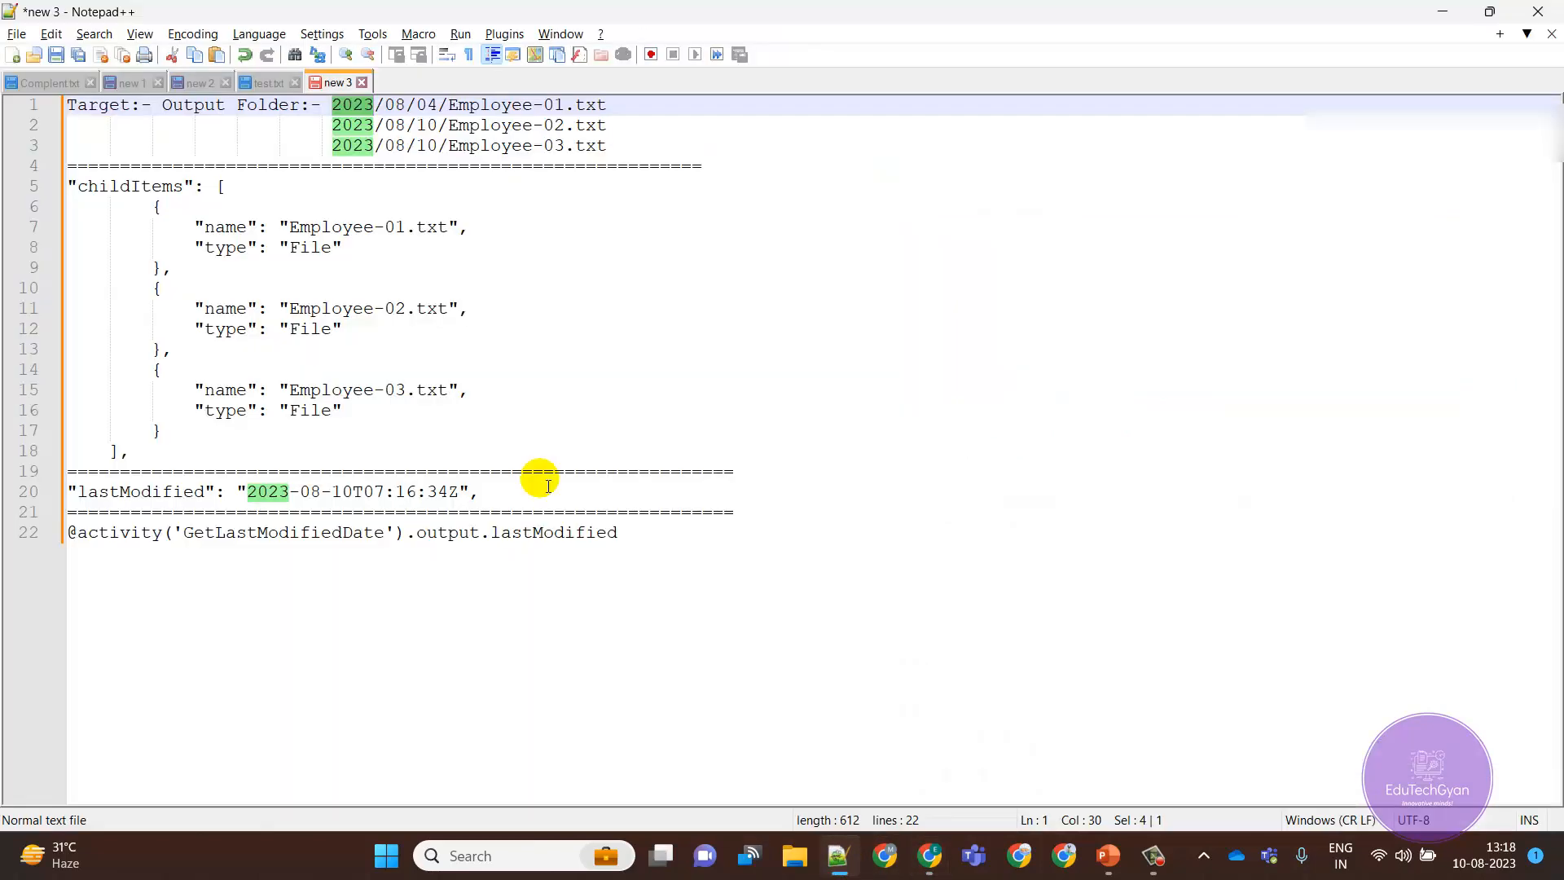
{"action": "left_click", "coordinate": [696, 546]}
{"action": "key", "text": "Return"}
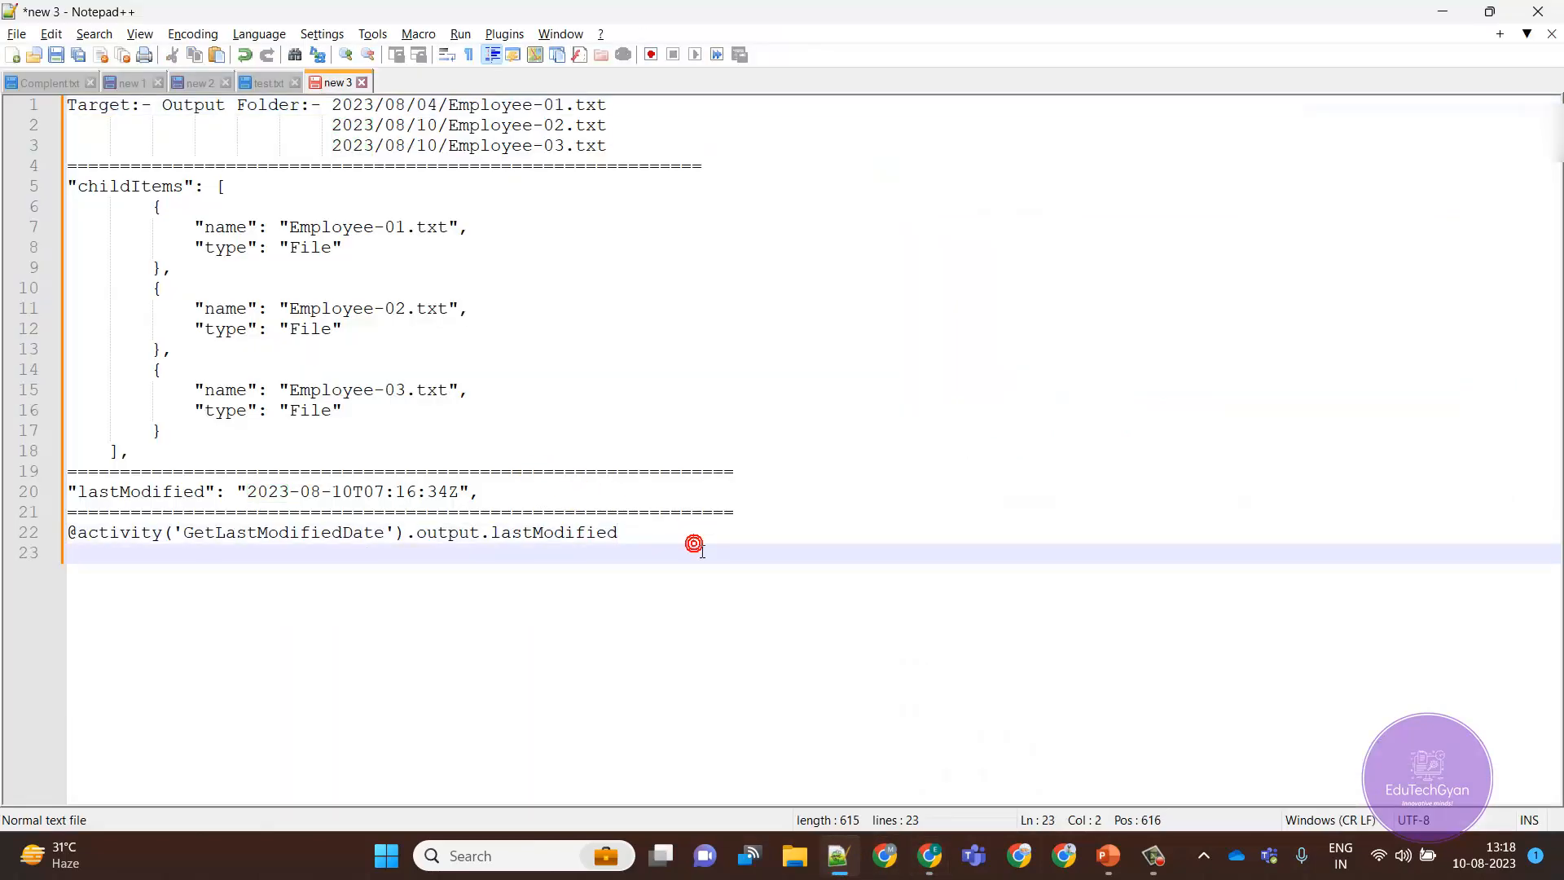
{"action": "type", "text": "========================================"}
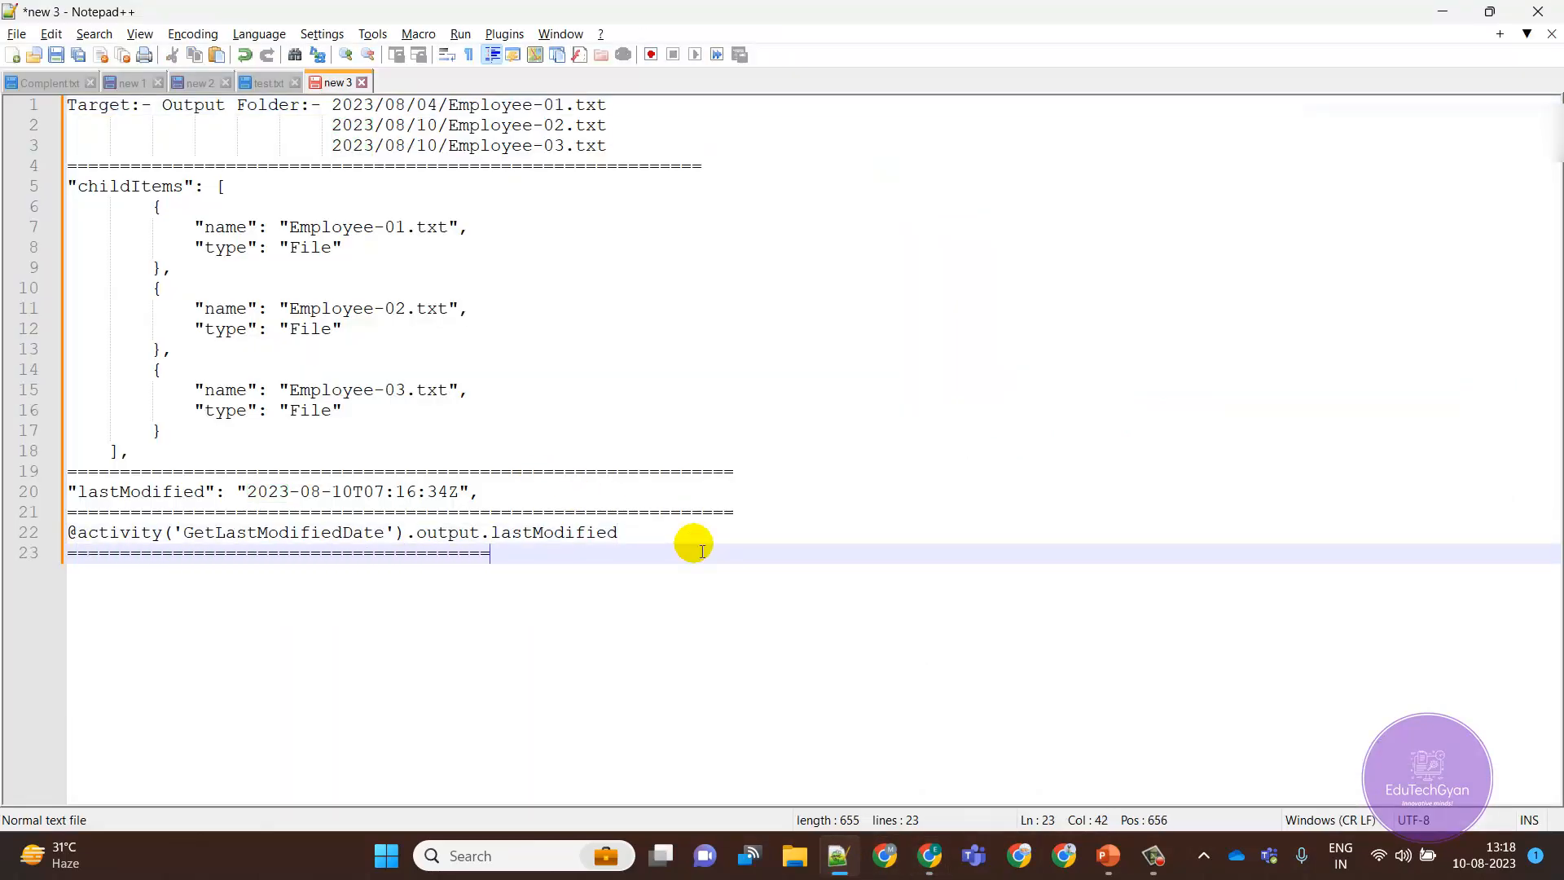
{"action": "type", "text": "====================="}
{"action": "key", "text": "Return"}
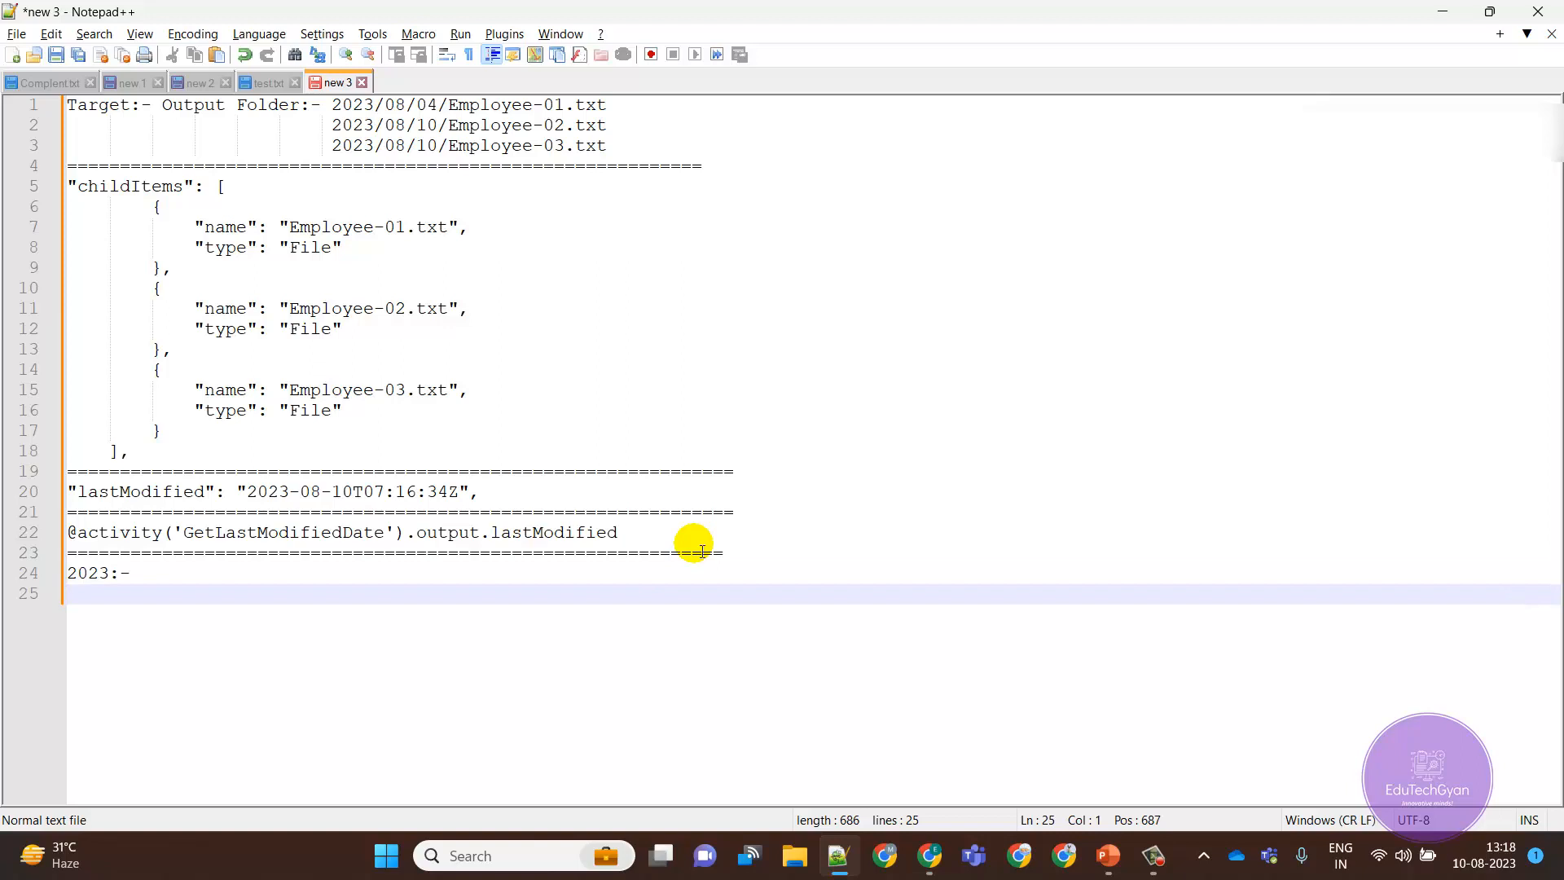
{"action": "type", "text": "@substring()"}
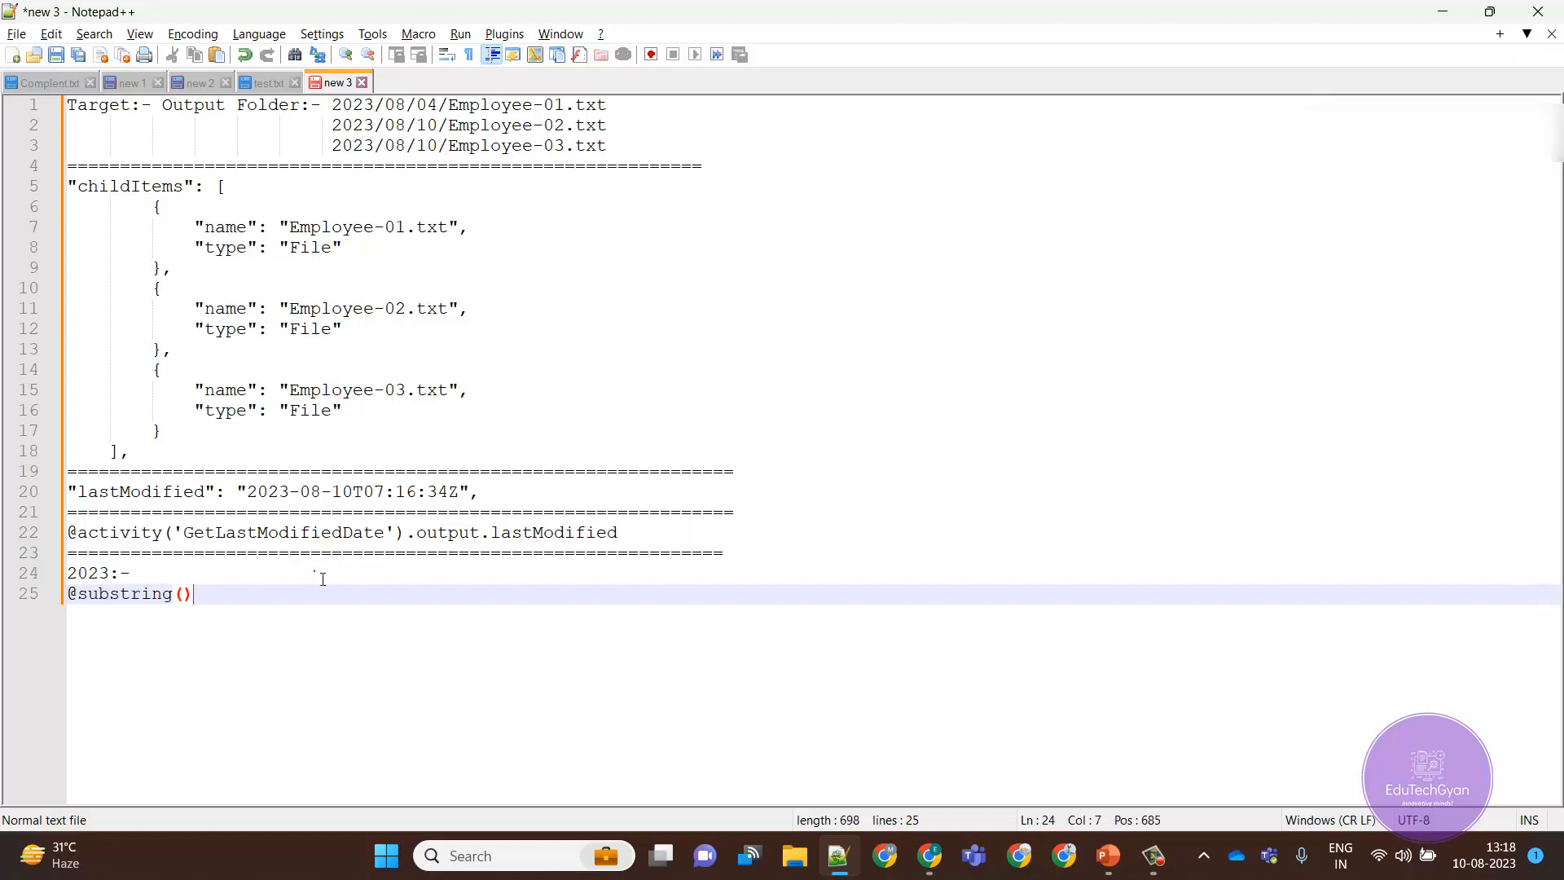
{"action": "left_click", "coordinate": [322, 577]}
{"action": "key", "text": "Delete"}
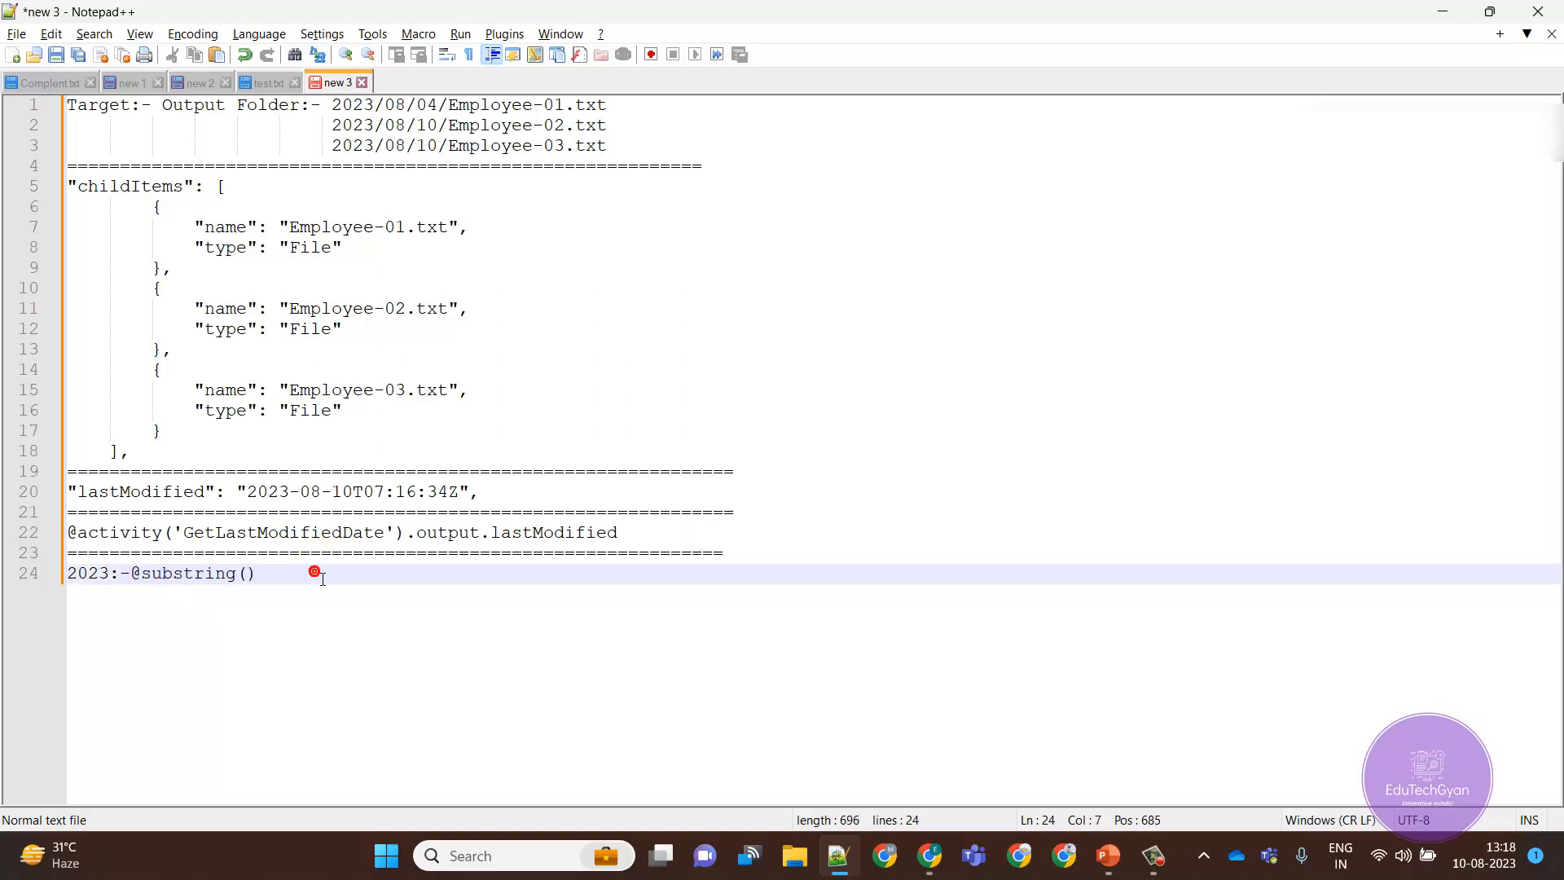
- Complete the 2023 substring with the arguments activity('GetLastModifiedDate').output.lastModified,0,4, copying the activity reference from the line above
{"action": "left_click_drag", "start_coordinate": [78, 532], "coordinate": [627, 540]}
{"action": "key", "text": "ctrl+c"}
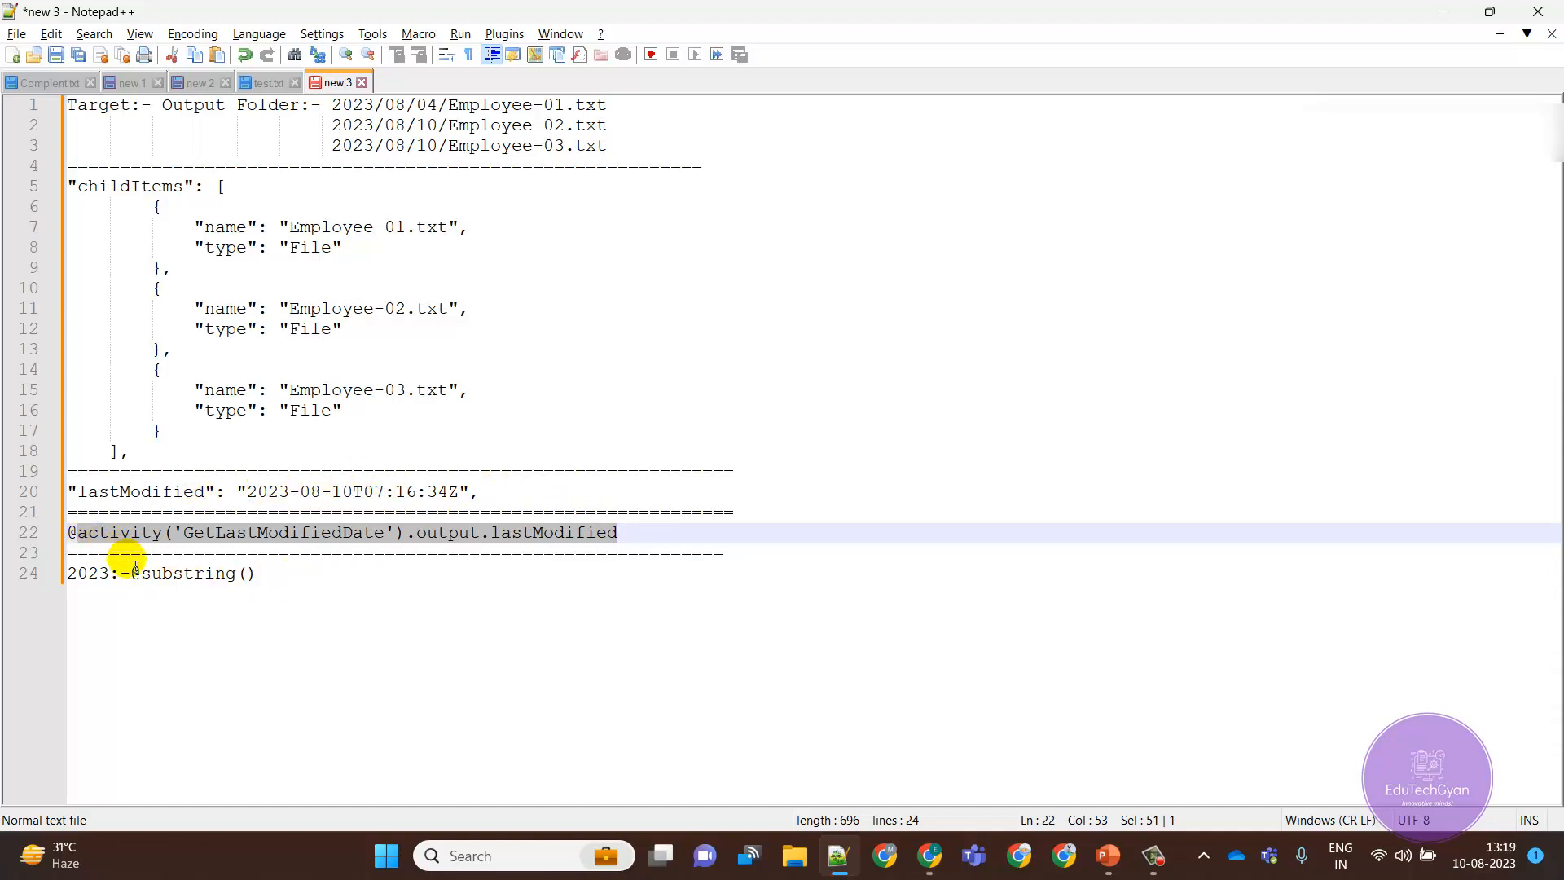
{"action": "left_click", "coordinate": [247, 575]}
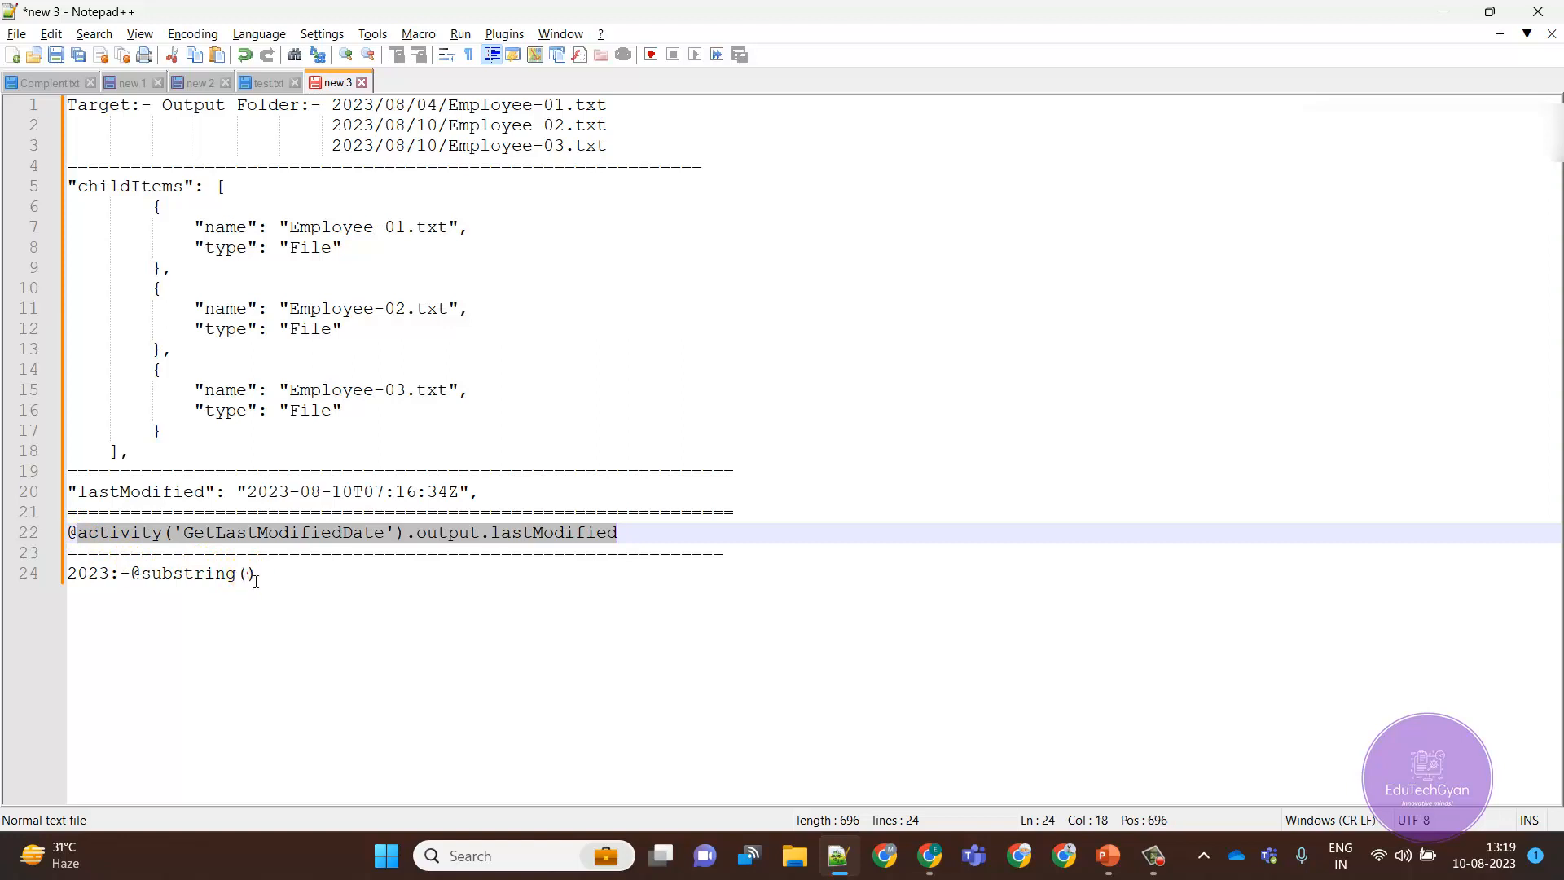
{"action": "key", "text": "ctrl+v"}
{"action": "type", "text": ","}
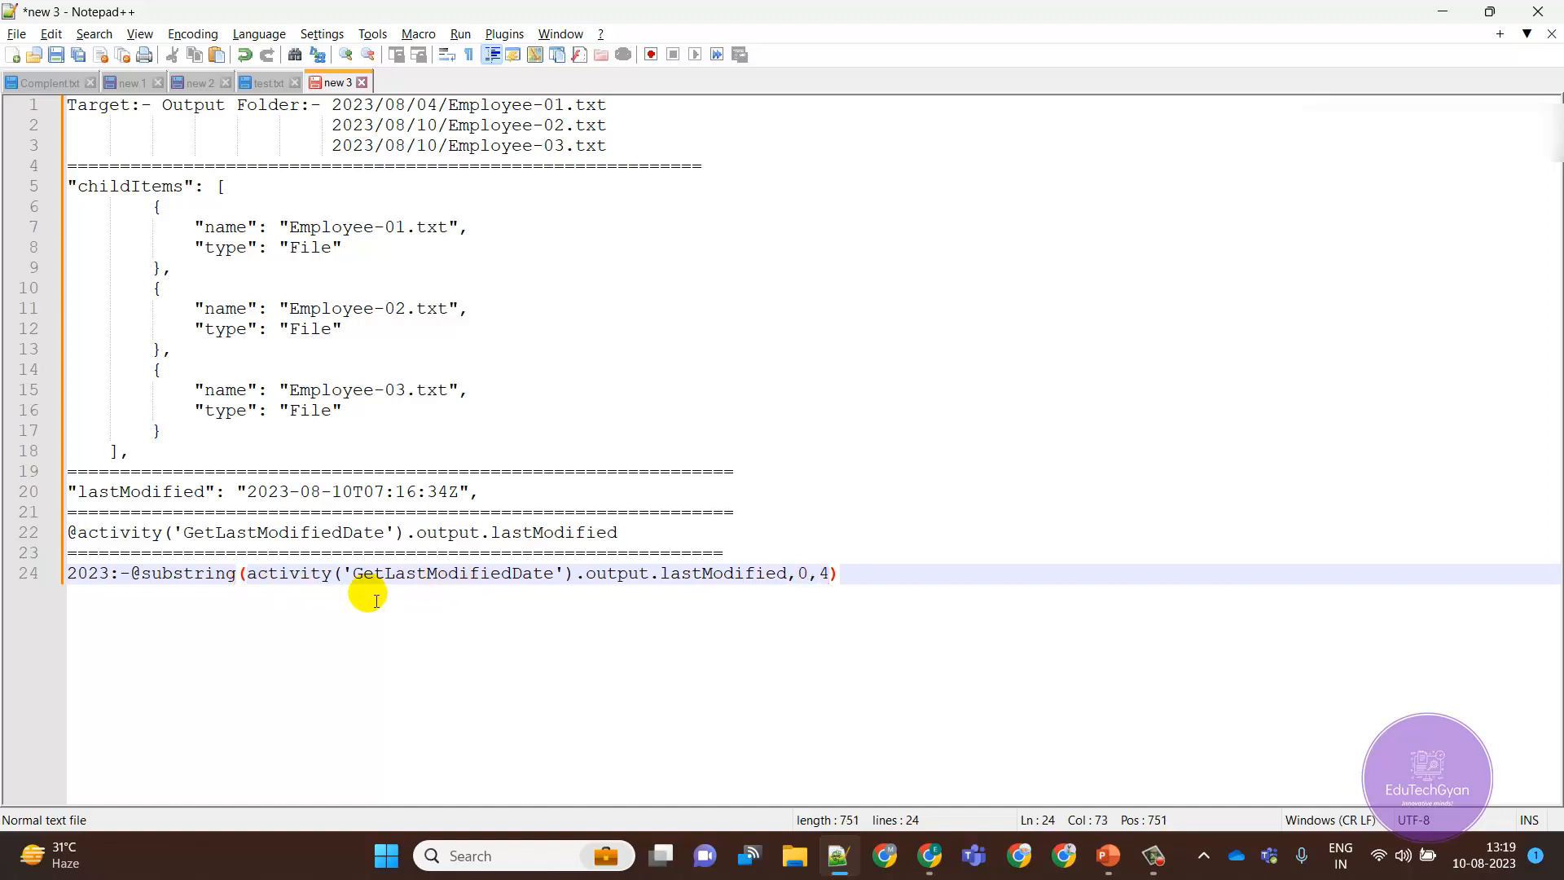
- Duplicate the 2023 substring line directly below itself and change the copy's label to 08
{"action": "left_click_drag", "start_coordinate": [850, 579], "coordinate": [59, 581]}
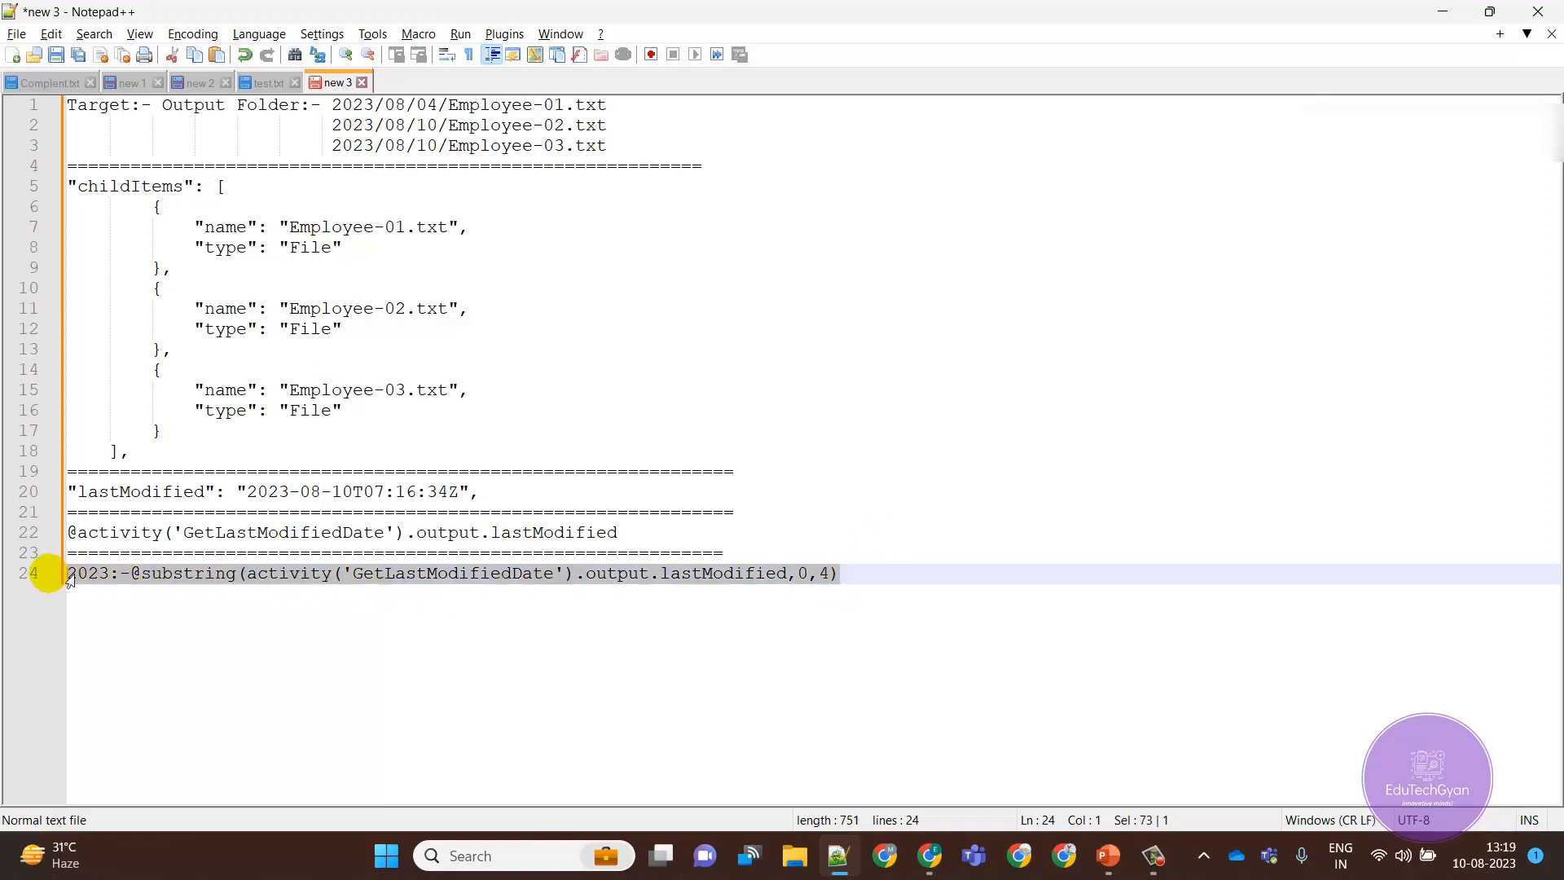
{"action": "key", "text": "ctrl+c"}
{"action": "key", "text": "End"}
{"action": "key", "text": "Return"}
{"action": "key", "text": "ctrl+v"}
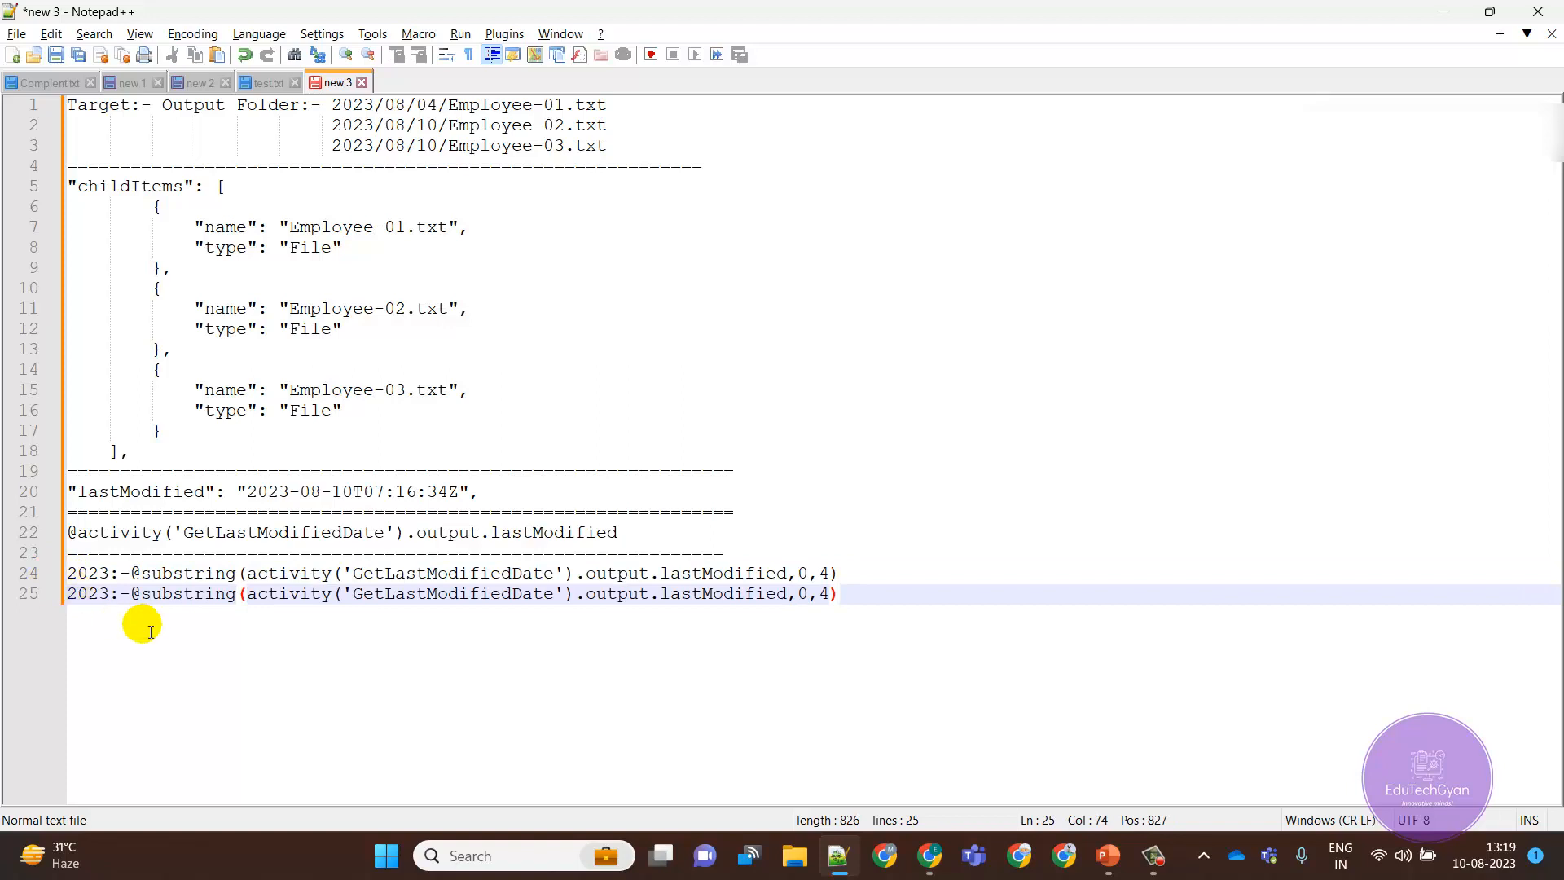
{"action": "left_click_drag", "start_coordinate": [107, 594], "coordinate": [65, 596]}
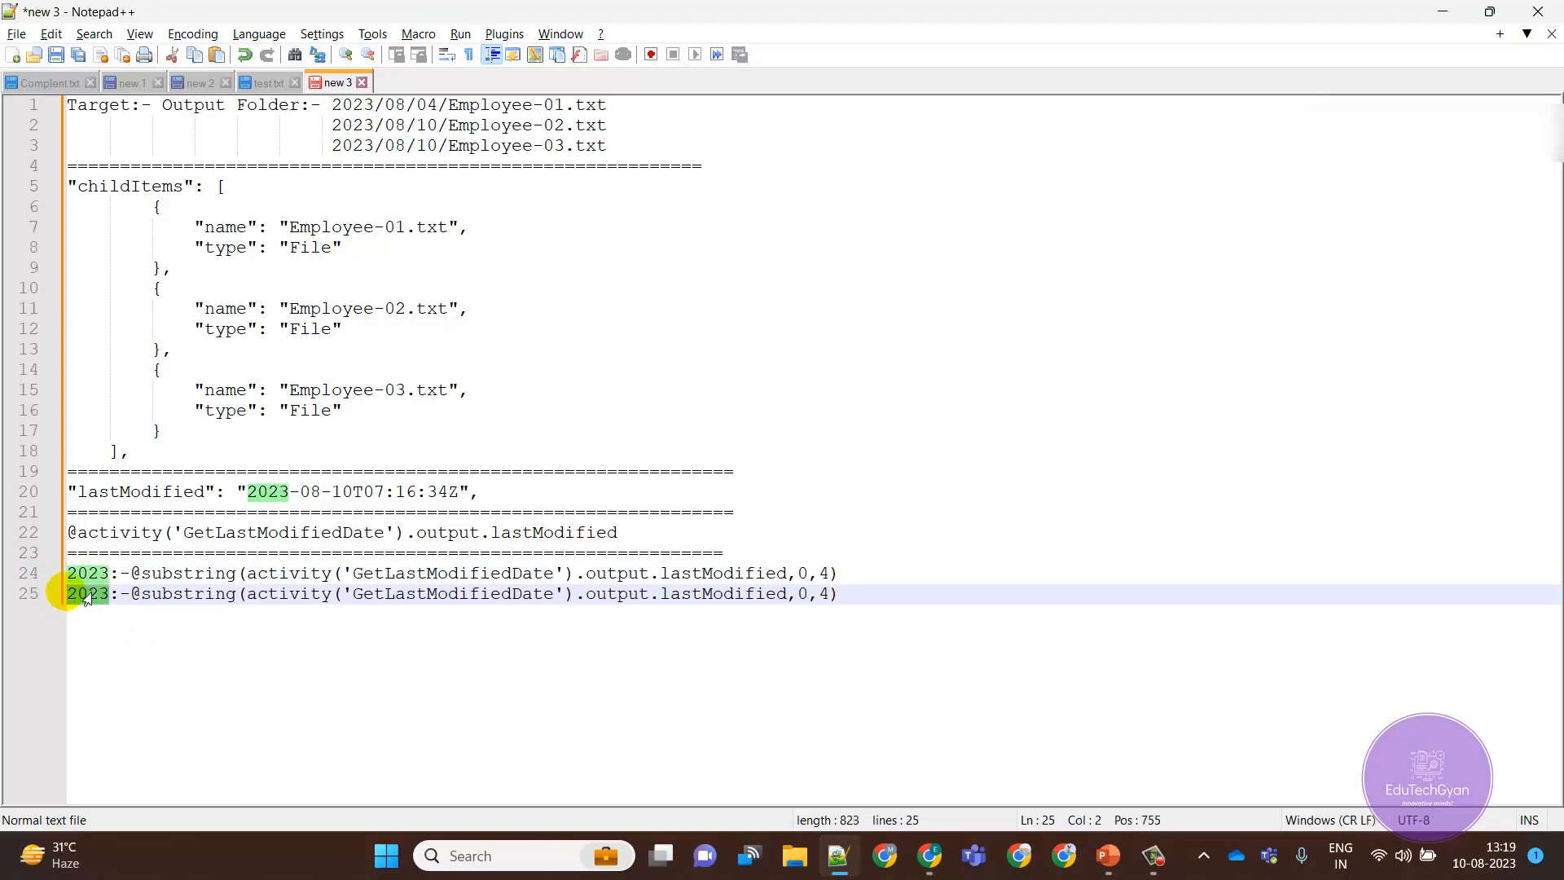
{"action": "type", "text": "08"}
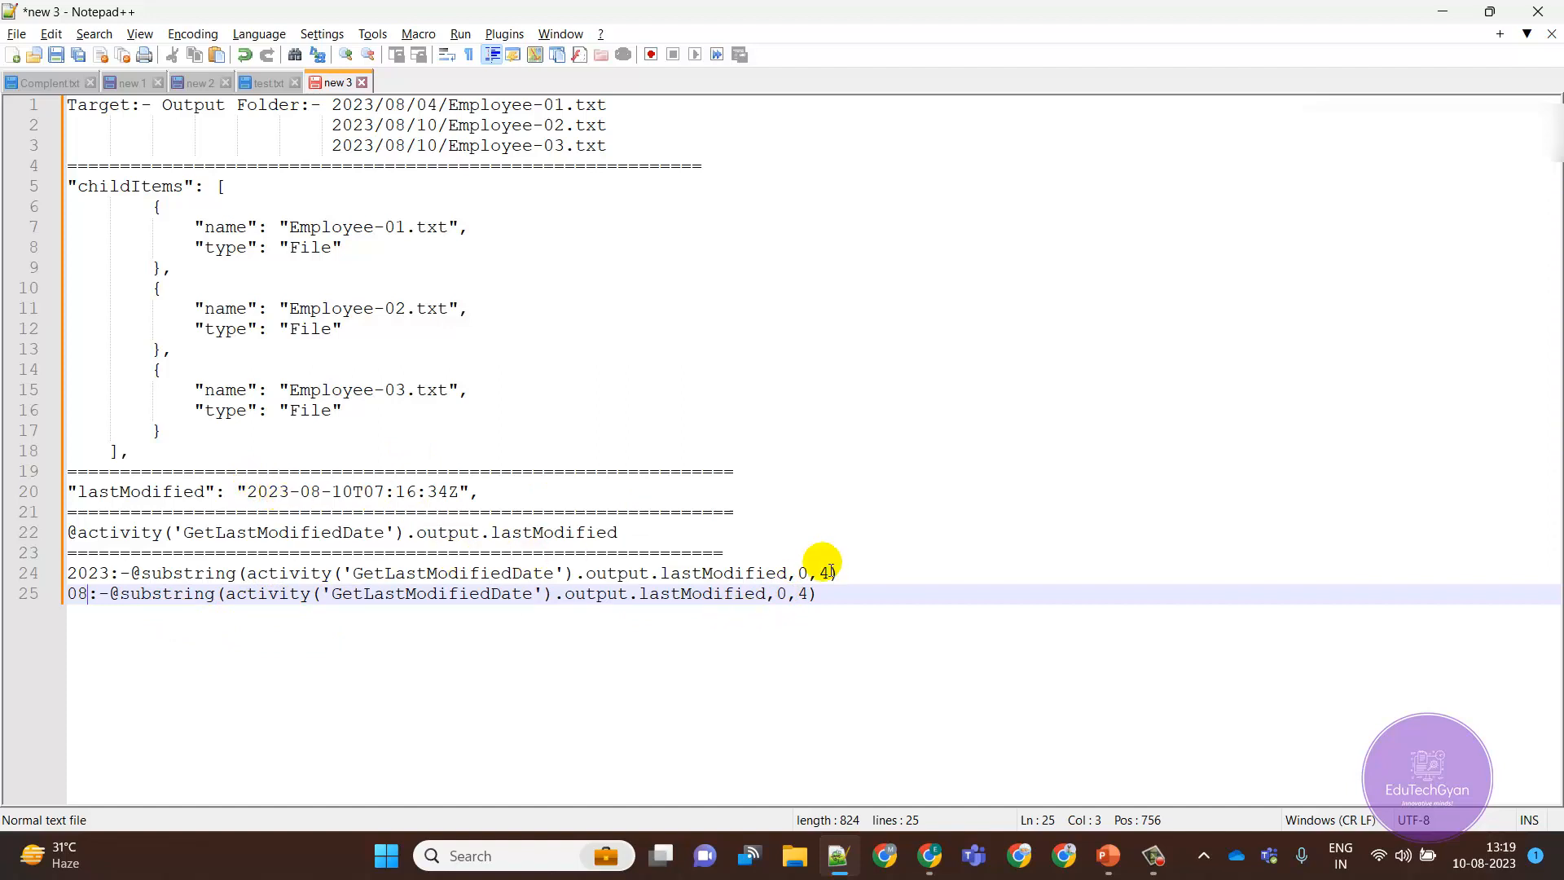
- Set the 08 line's substring start index to 5 and its length to 2
{"action": "left_click", "coordinate": [796, 601]}
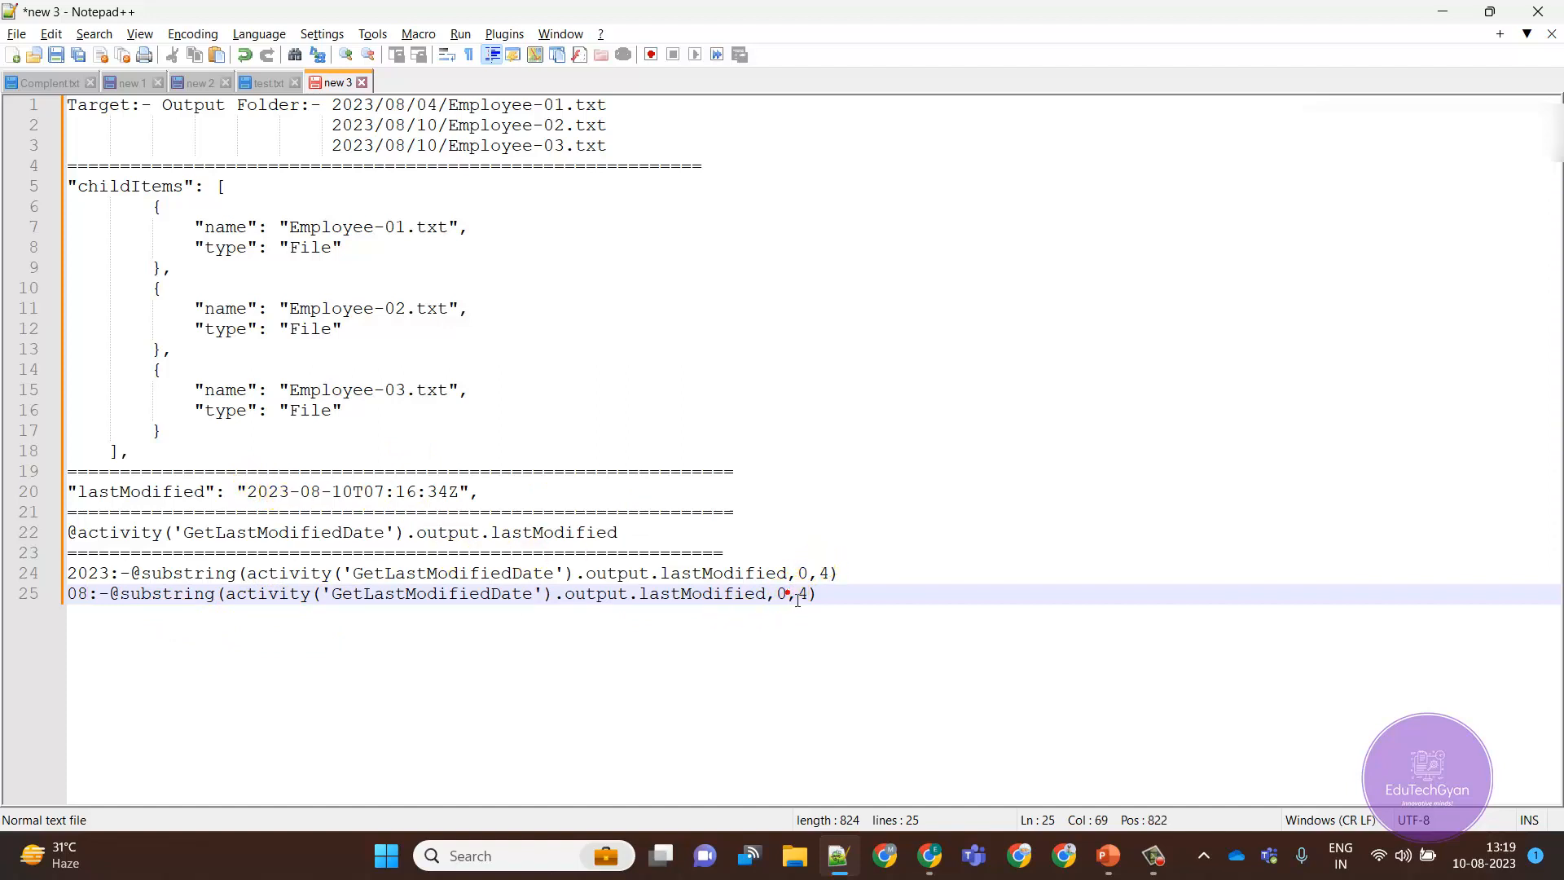
{"action": "key", "text": "BackSpace"}
{"action": "type", "text": "5"}
{"action": "left_click", "coordinate": [307, 493]}
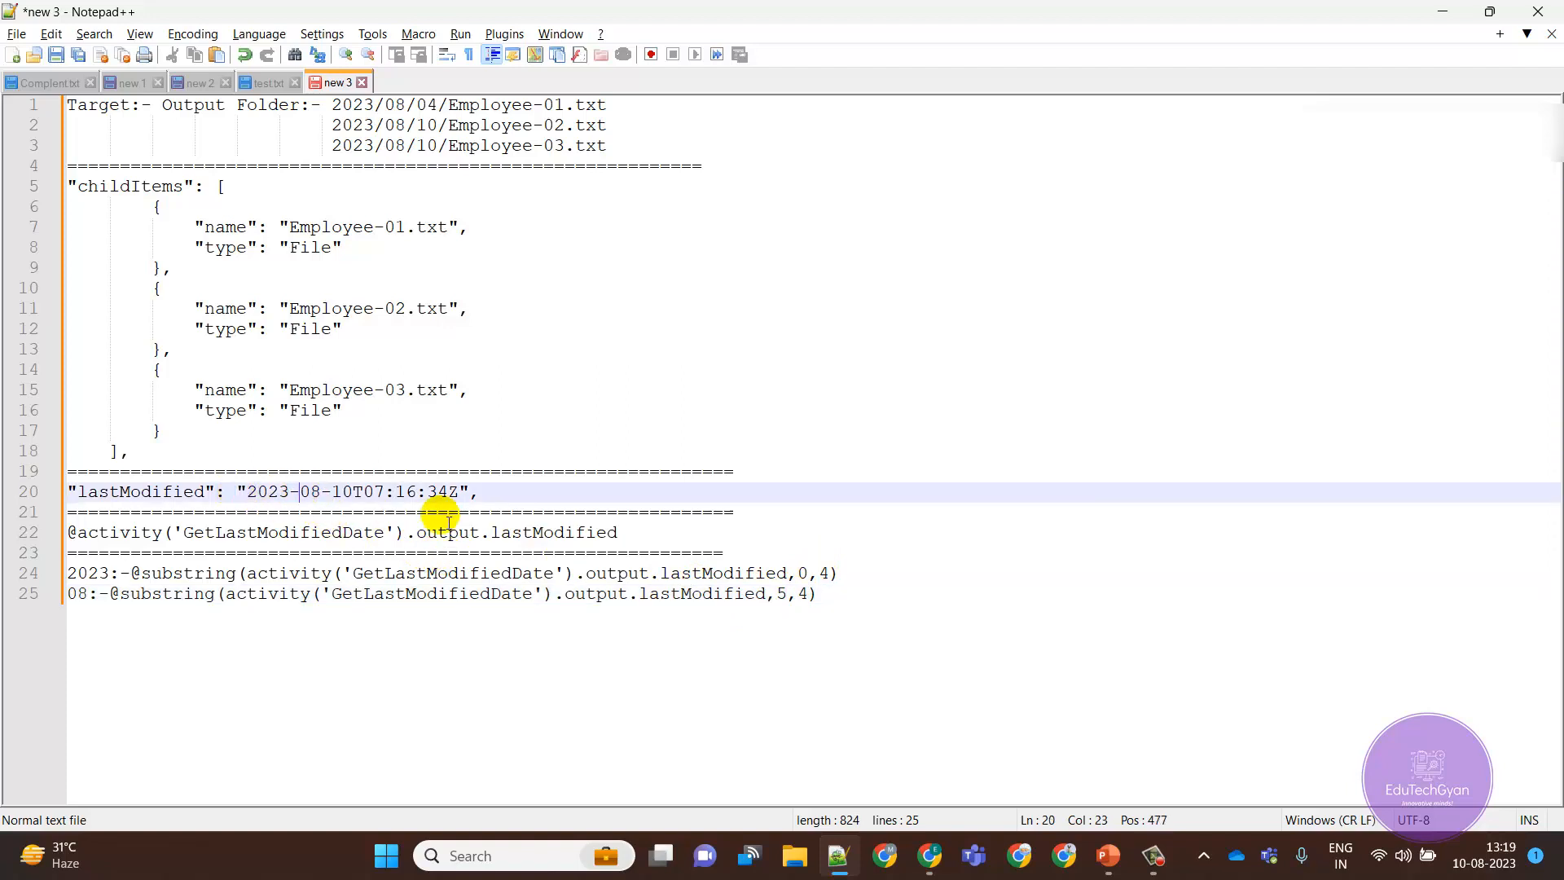
{"action": "left_click", "coordinate": [816, 598]}
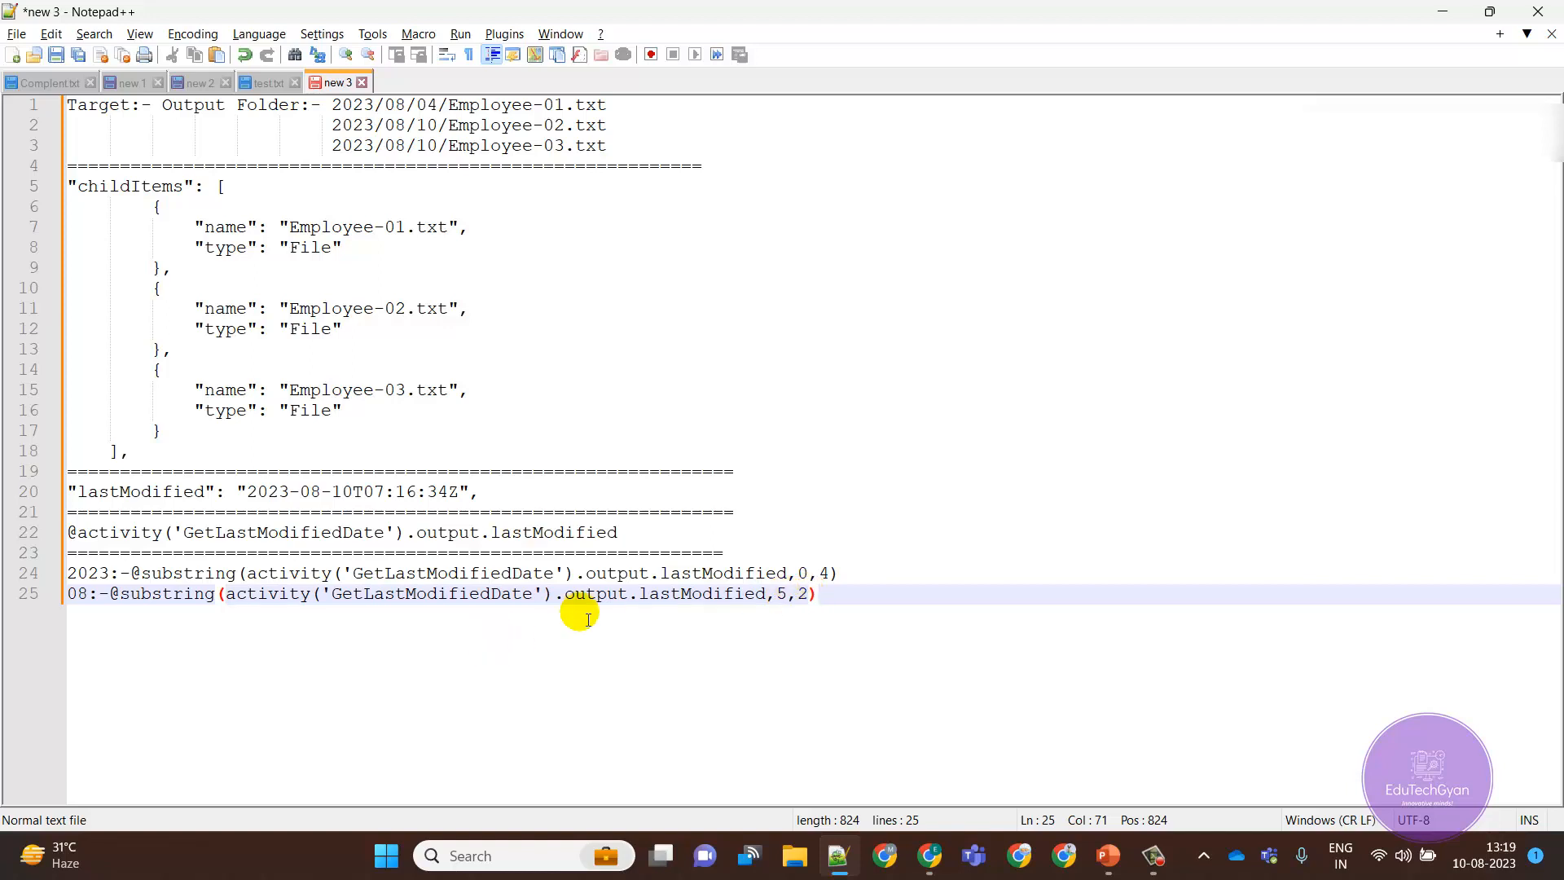
- Duplicate the 08 substring line directly below itself and change the copy's label to "04 or 10"
{"action": "left_click", "coordinate": [844, 594]}
{"action": "left_click_drag", "start_coordinate": [849, 599], "coordinate": [9, 607]}
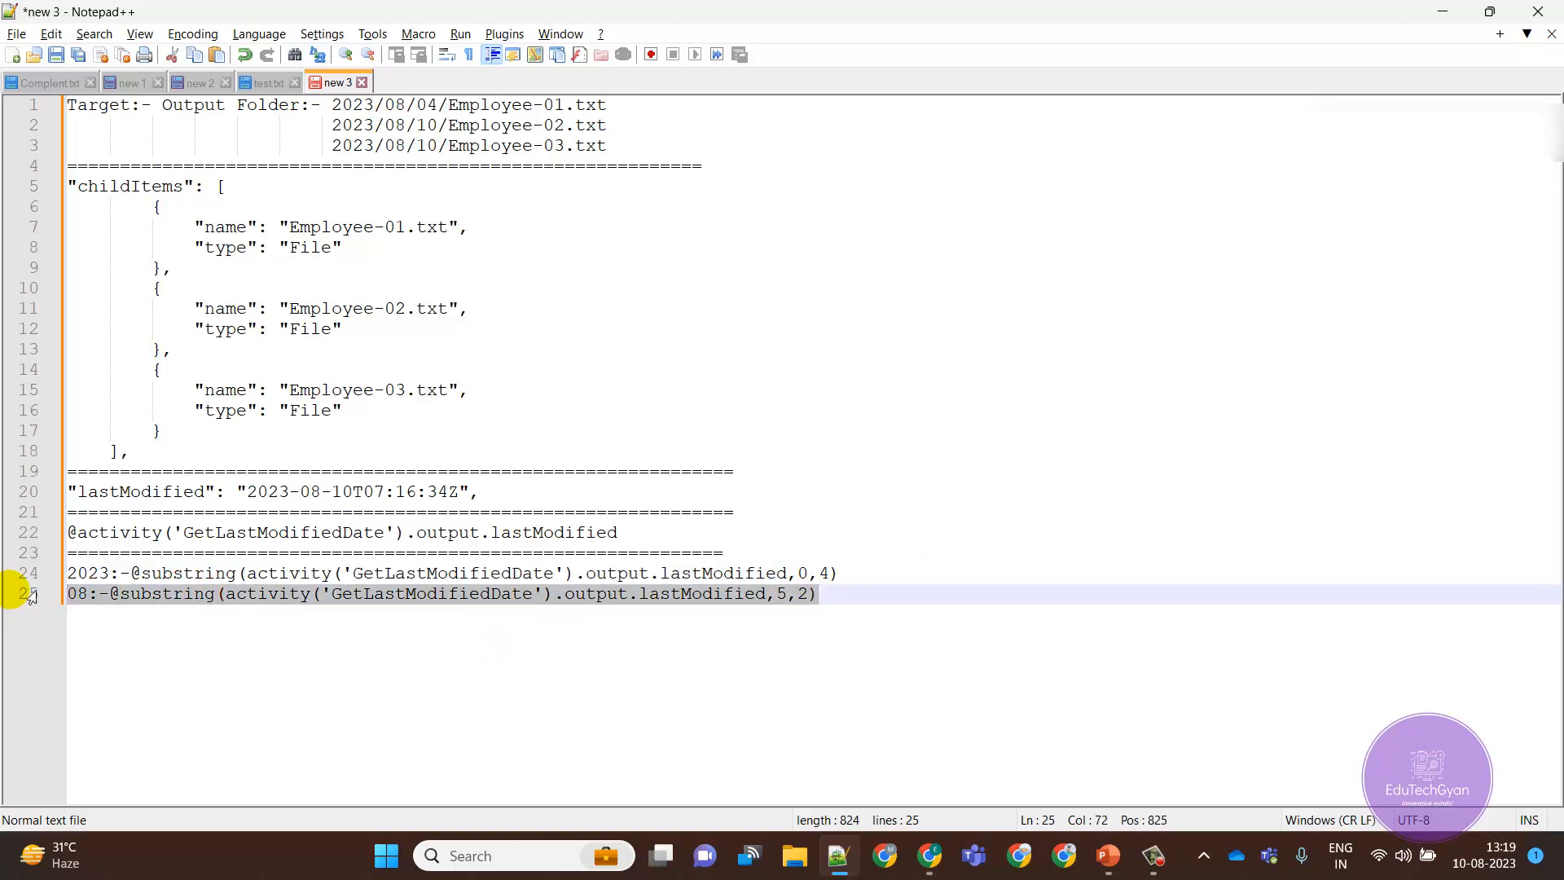
{"action": "key", "text": "ctrl+c"}
{"action": "key", "text": "End"}
{"action": "key", "text": "Return"}
{"action": "key", "text": "ctrl+v"}
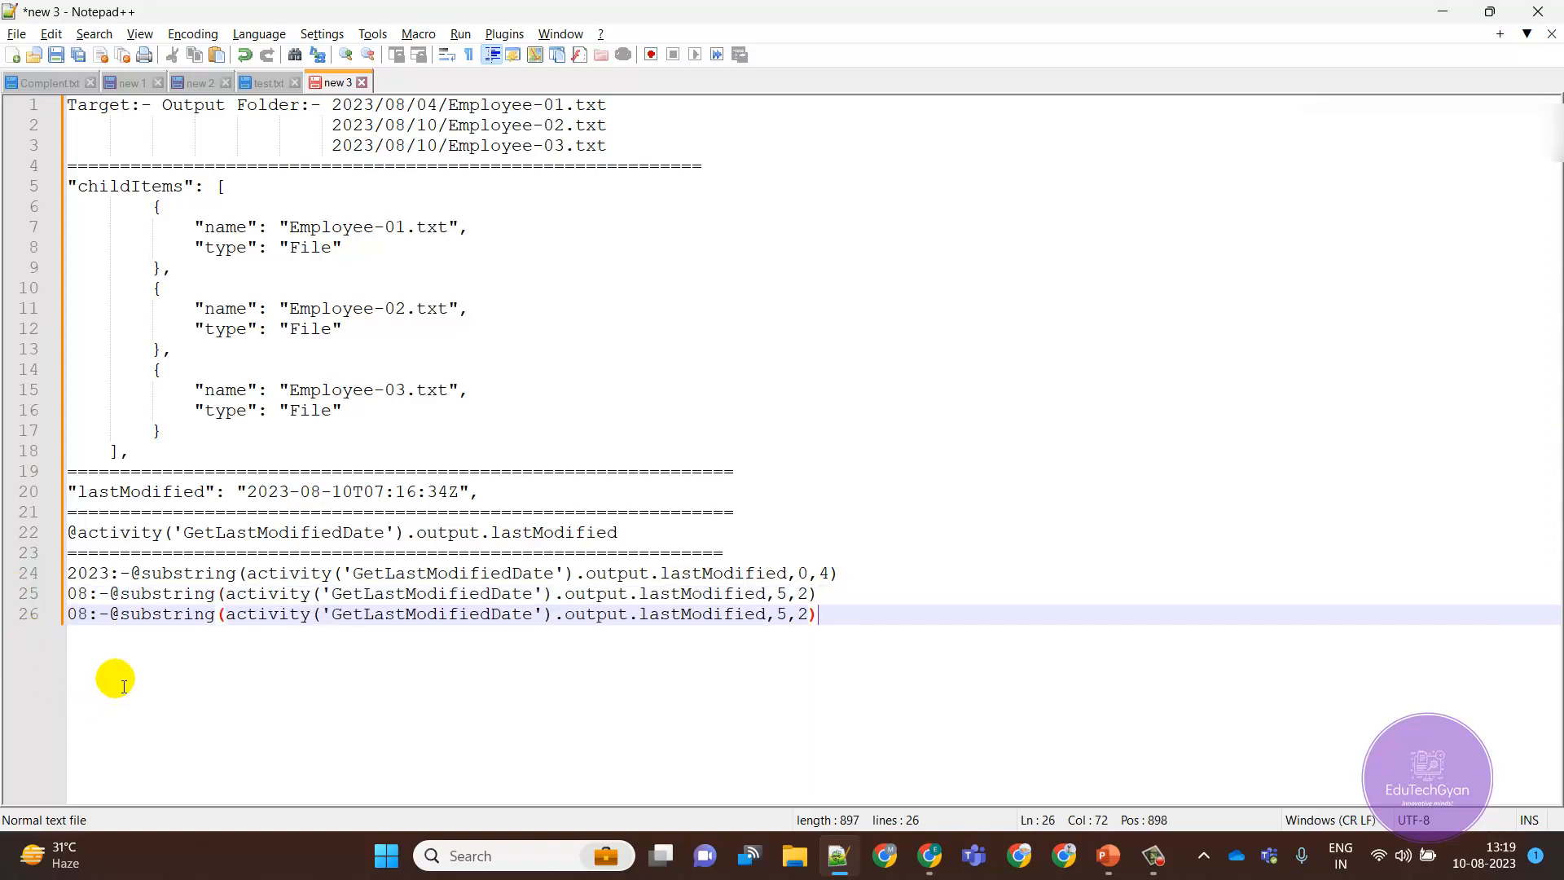
{"action": "left_click", "coordinate": [90, 617]}
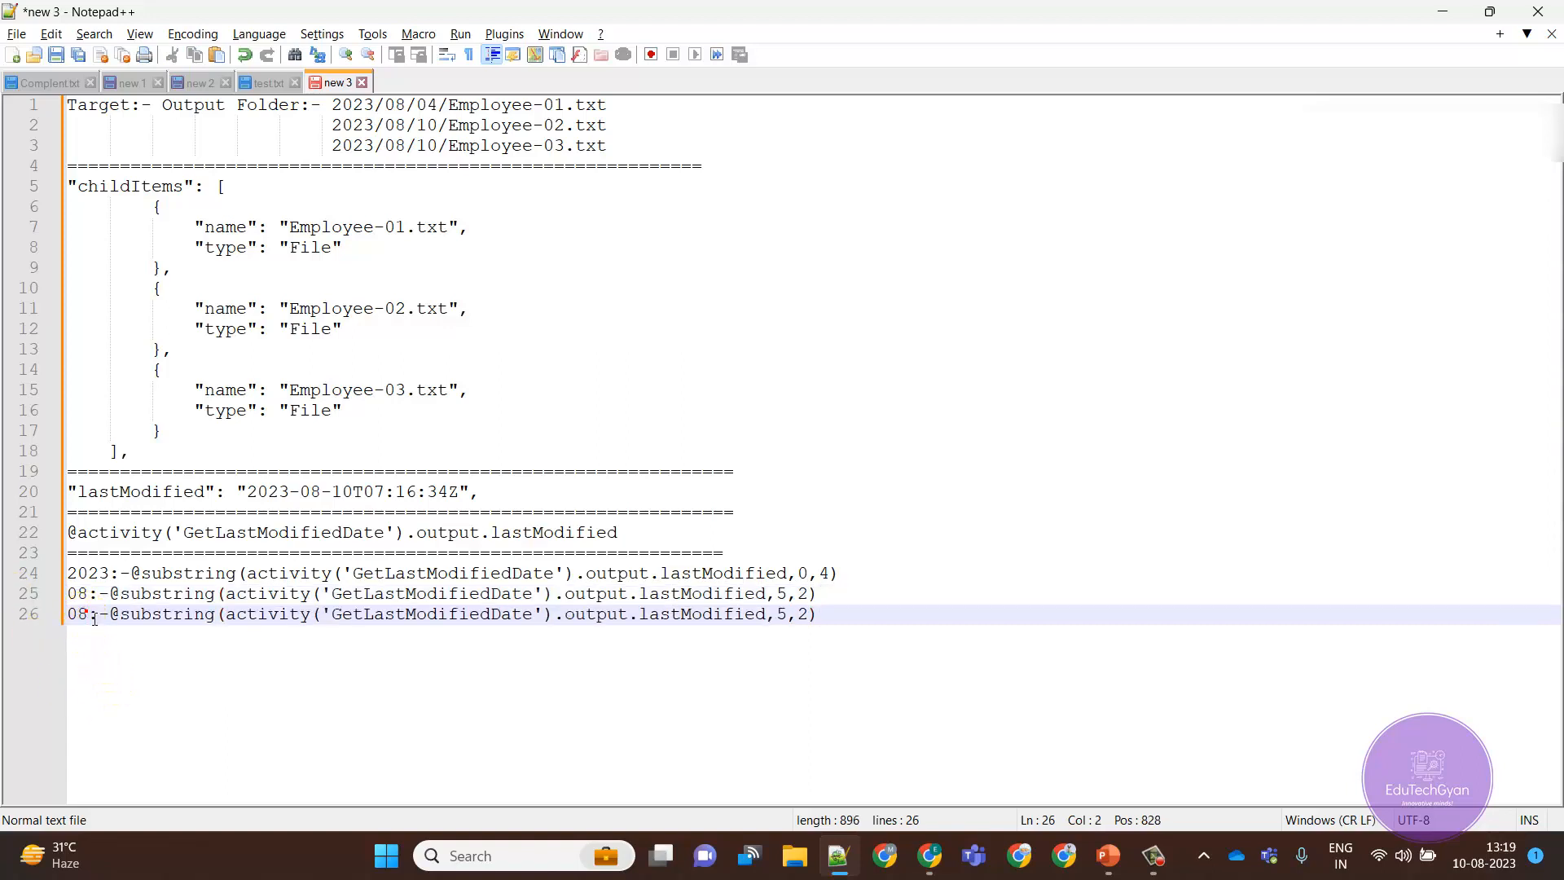
{"action": "type", "text": "or 10"}
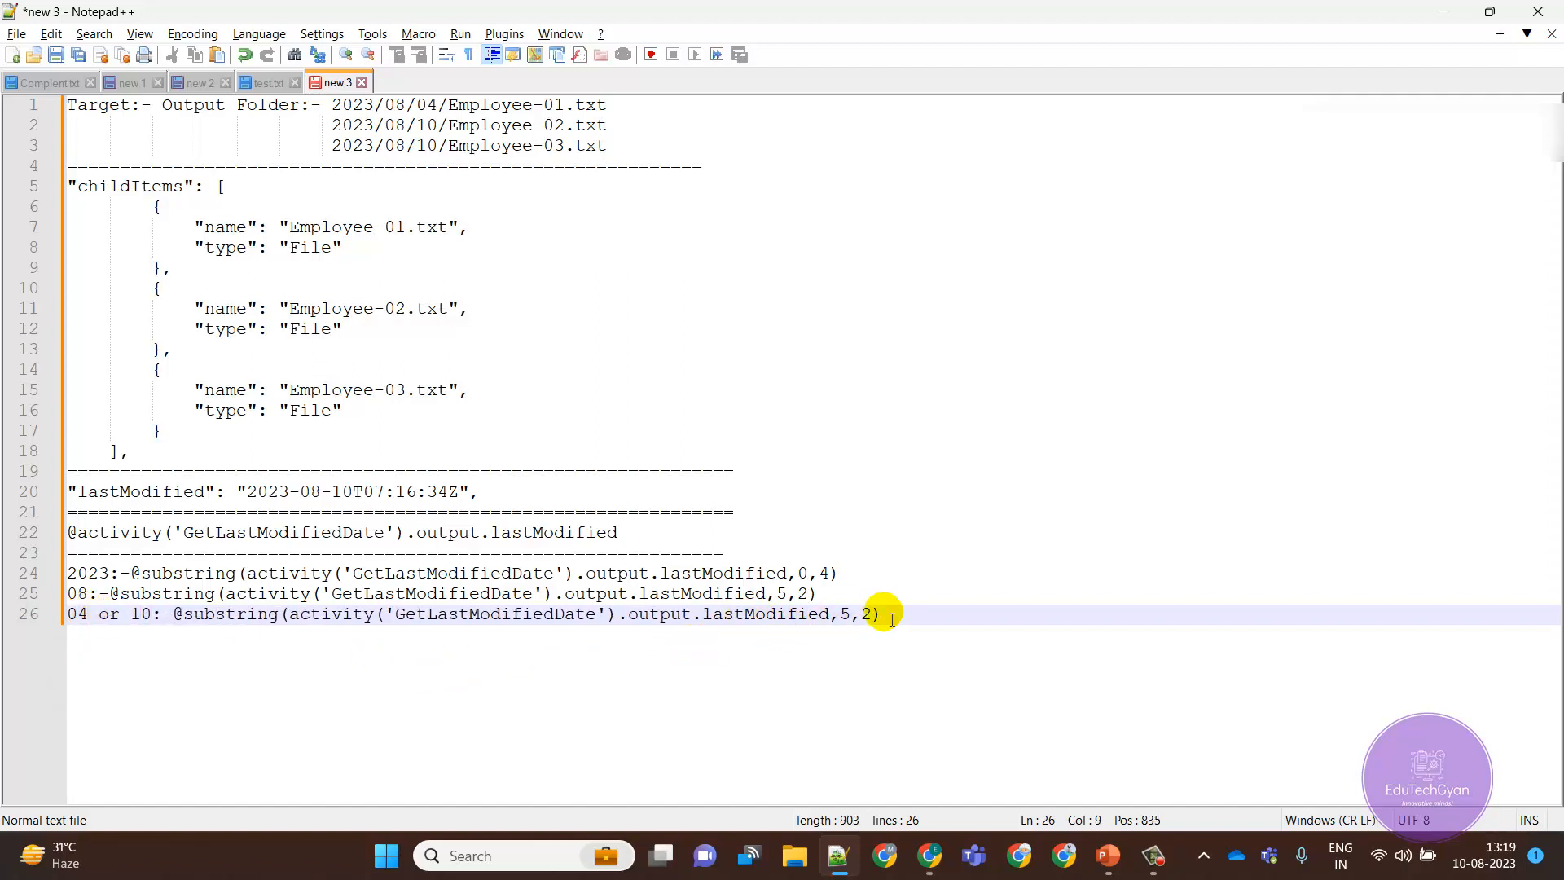
- Count the day's character position in the lastModified value and set the "04 or 10" line's substring start index to 8
{"action": "left_click", "coordinate": [333, 492]}
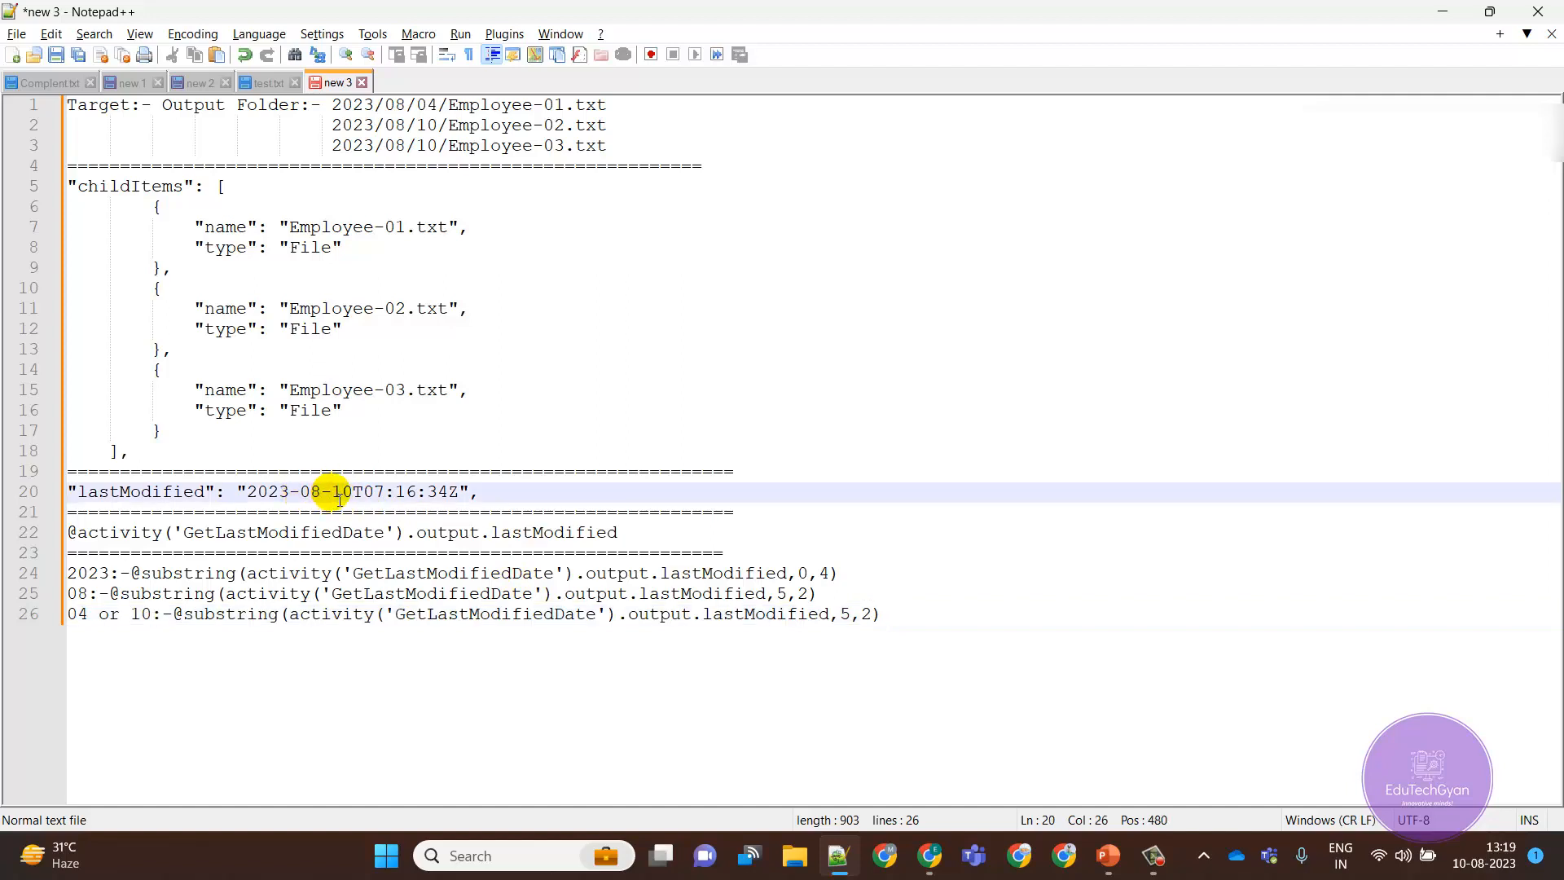
{"action": "left_click", "coordinate": [249, 494]}
{"action": "key", "text": "Right"}
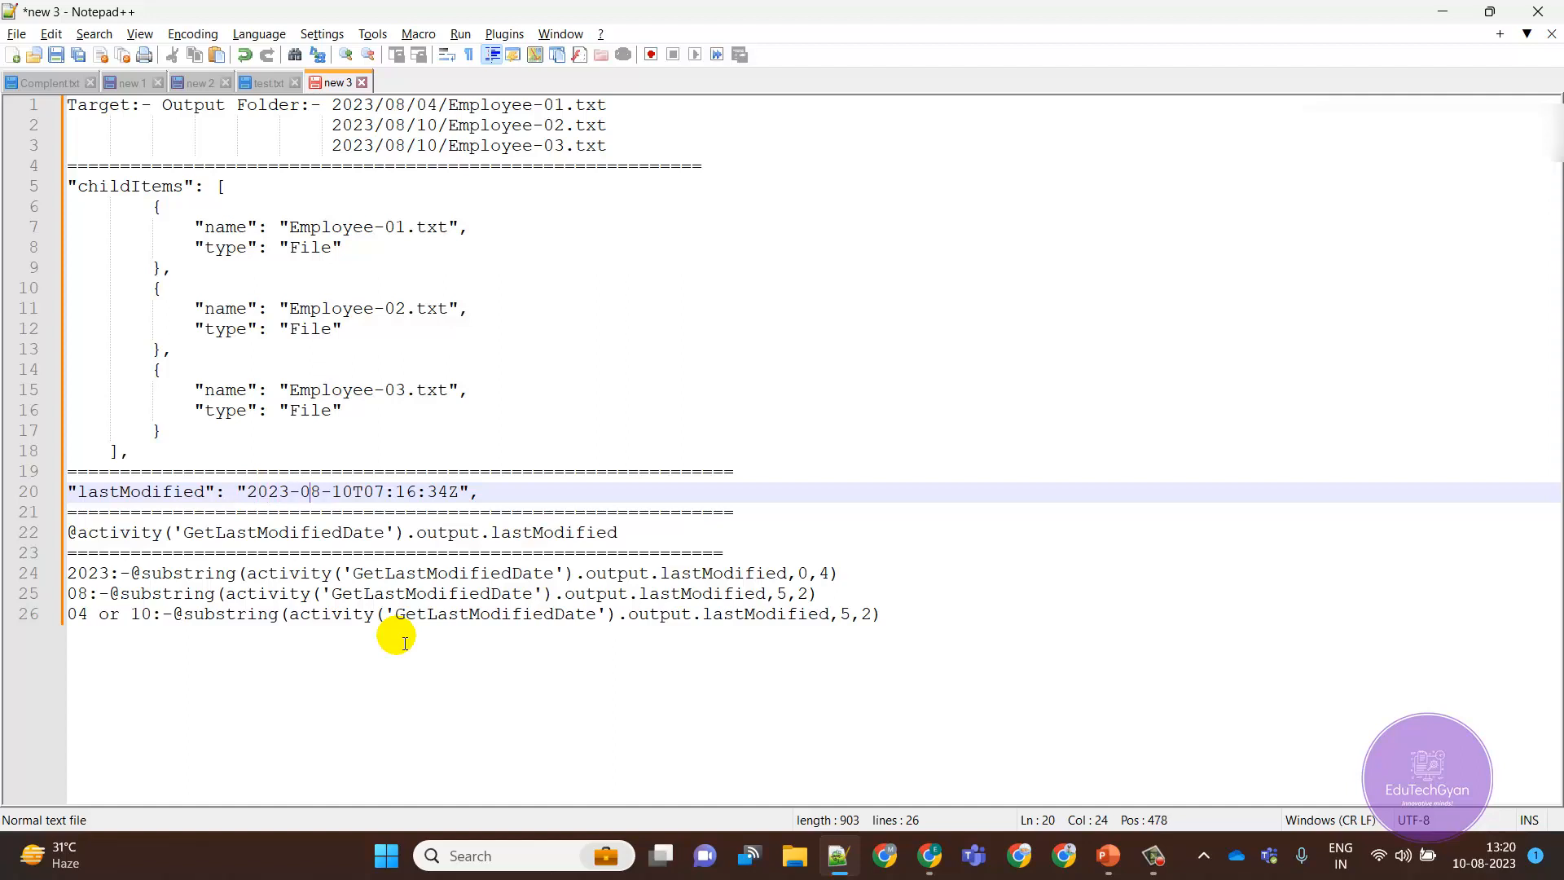
{"action": "left_click", "coordinate": [860, 619]}
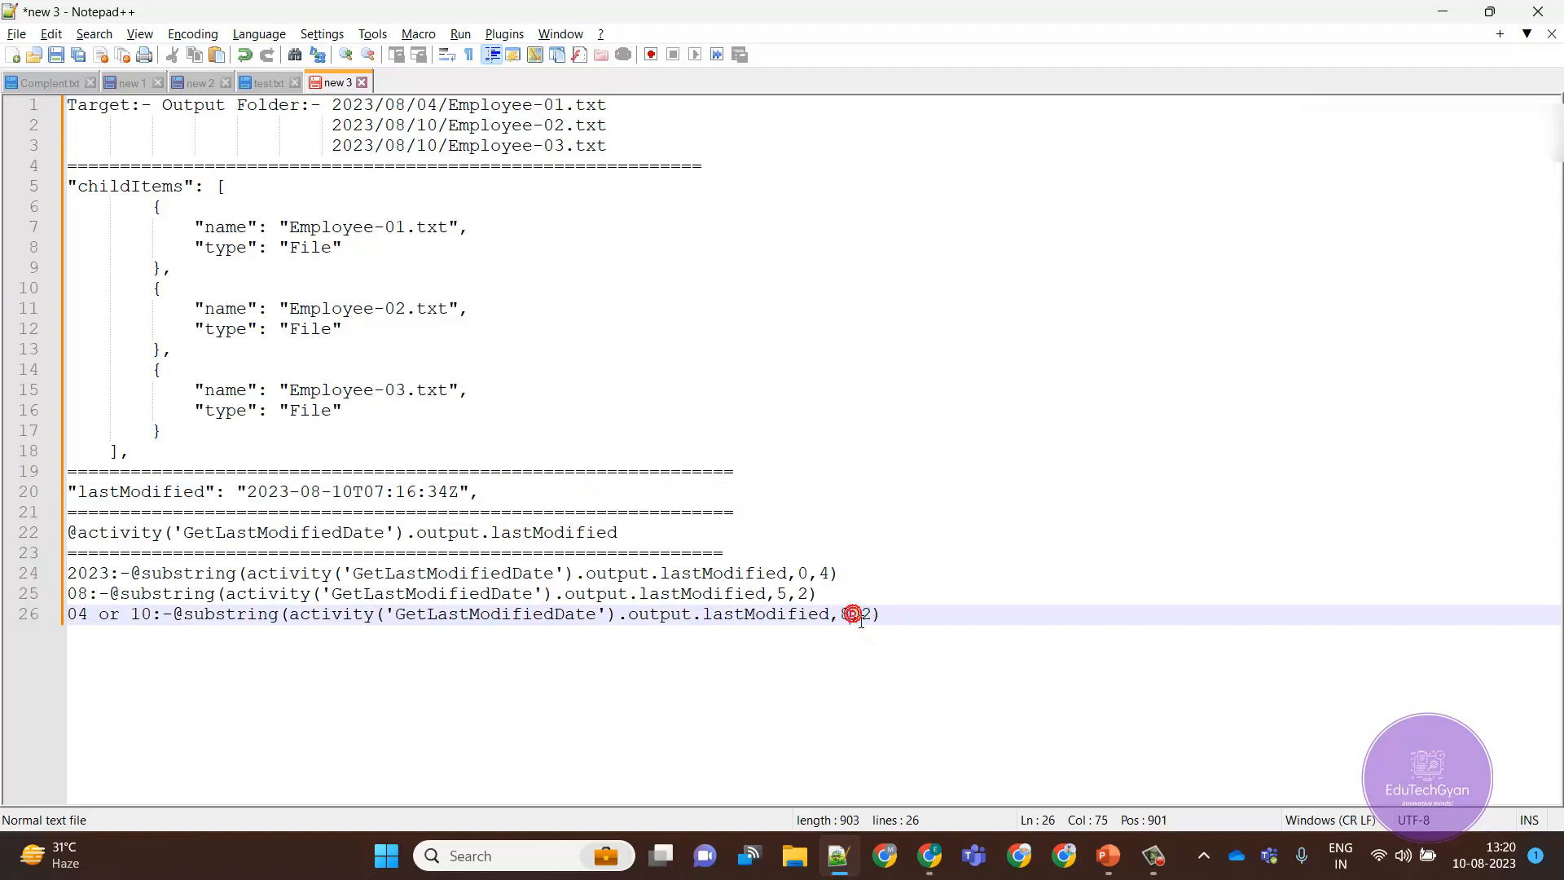
- Add a separator line of equals signs below the day substring, check the Employee-03.txt target path, and return to the end of the notes
{"action": "left_click", "coordinate": [917, 623]}
{"action": "key", "text": "Return"}
{"action": "type", "text": "="}
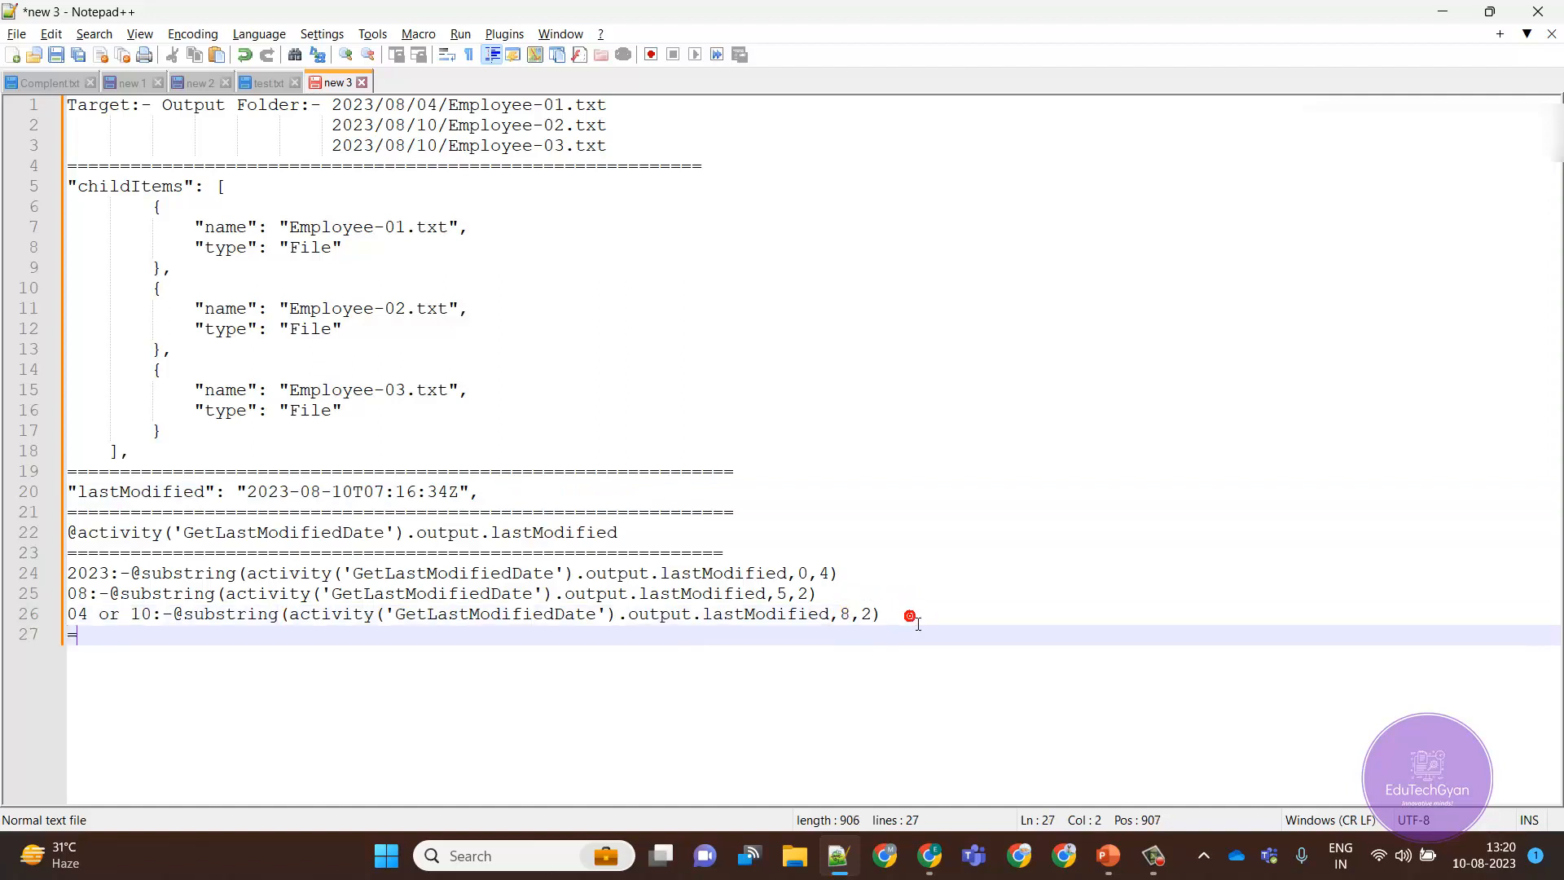
{"action": "type", "text": "=============================================================================="}
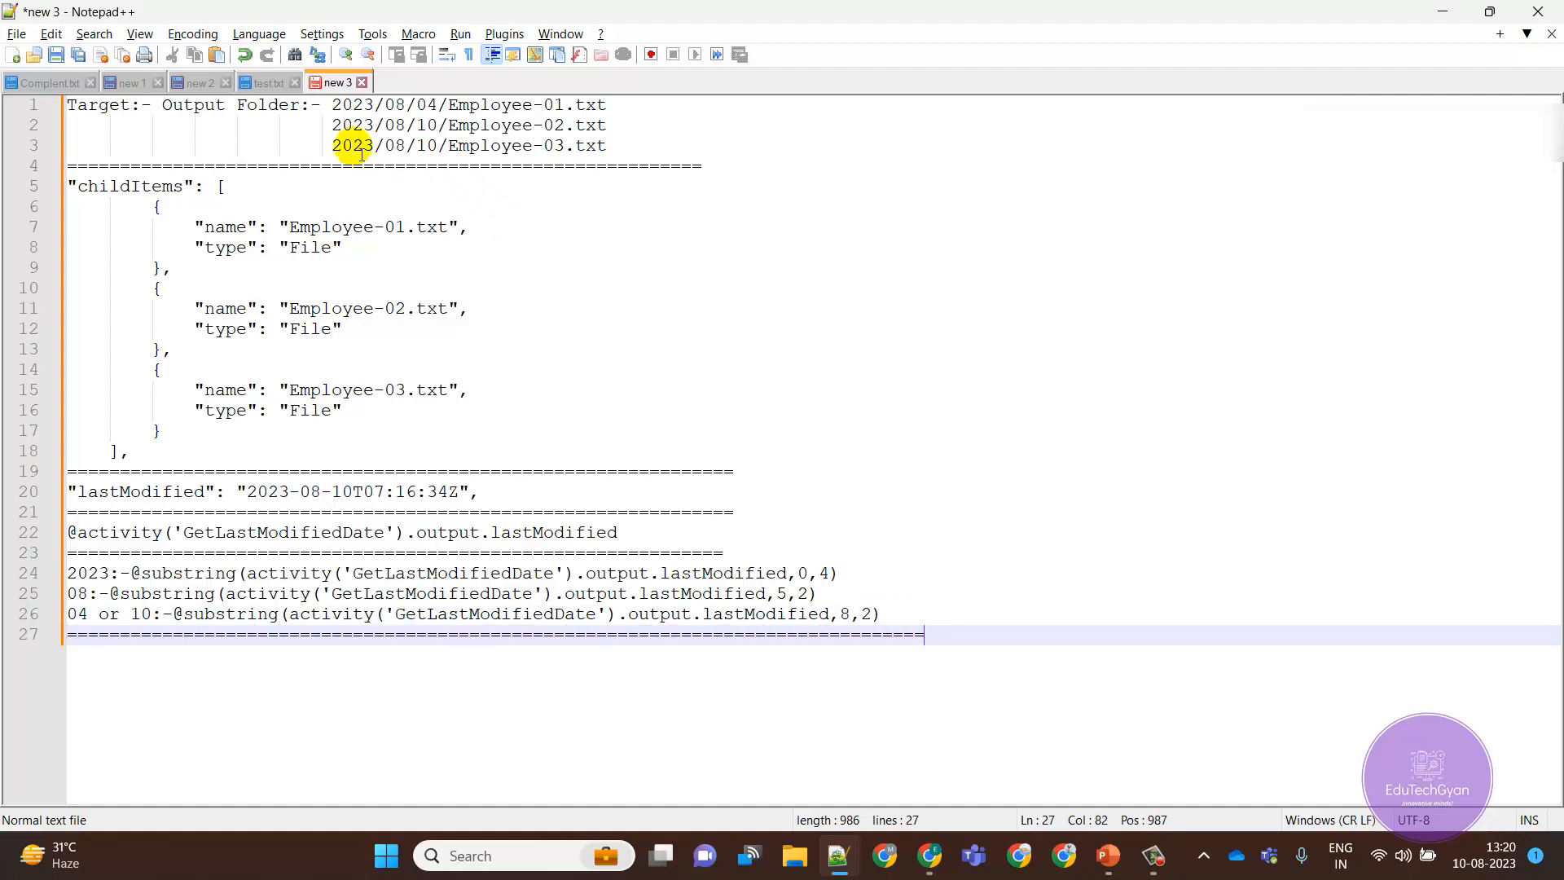
{"action": "left_click_drag", "start_coordinate": [331, 147], "coordinate": [628, 145]}
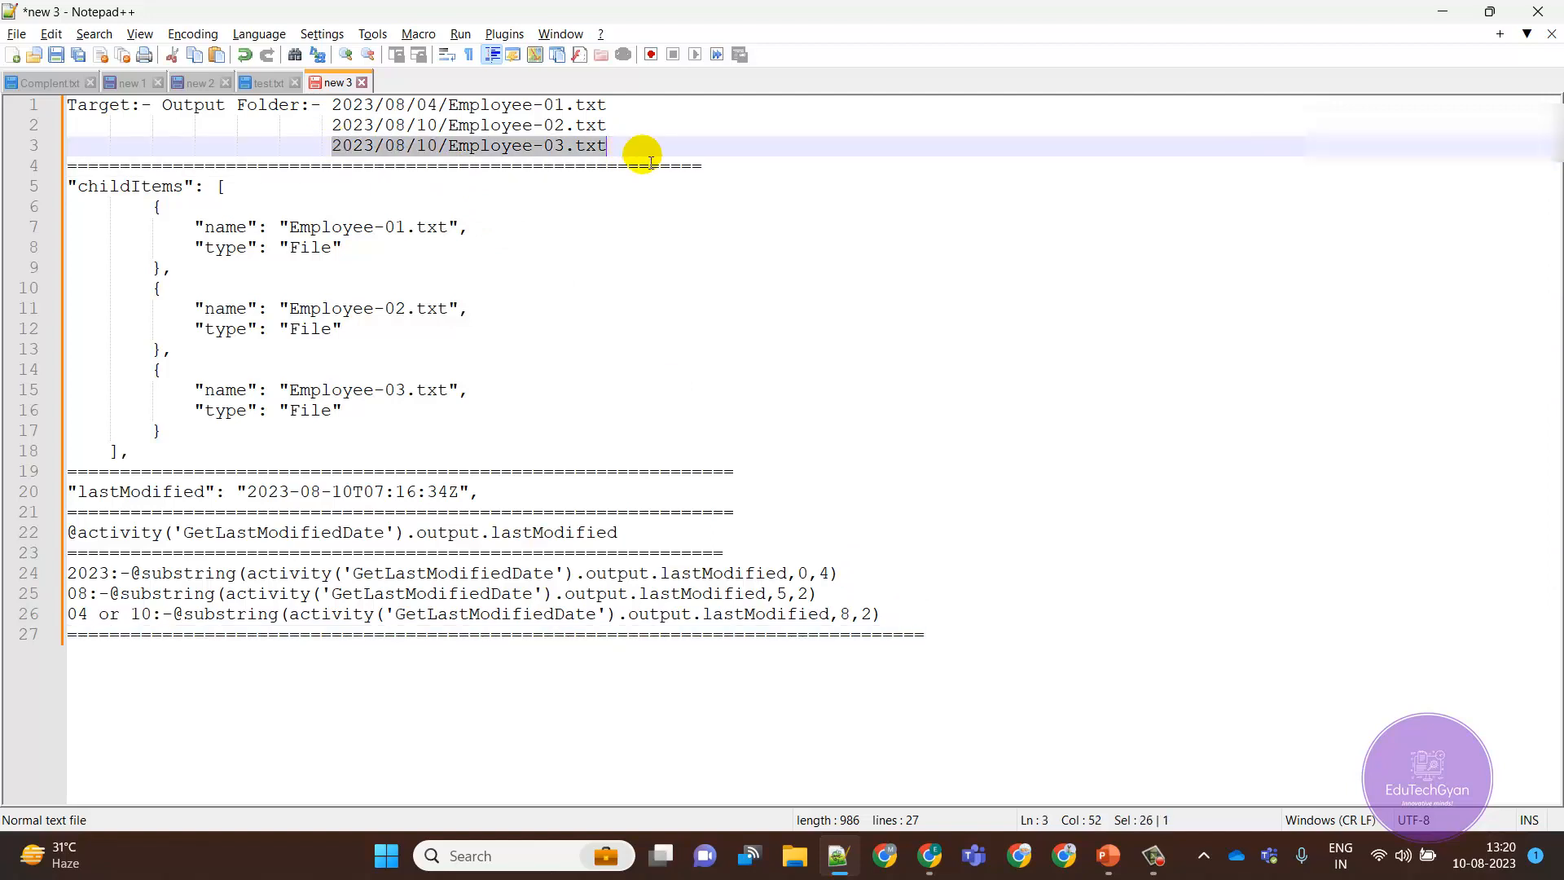
{"action": "left_click", "coordinate": [746, 653]}
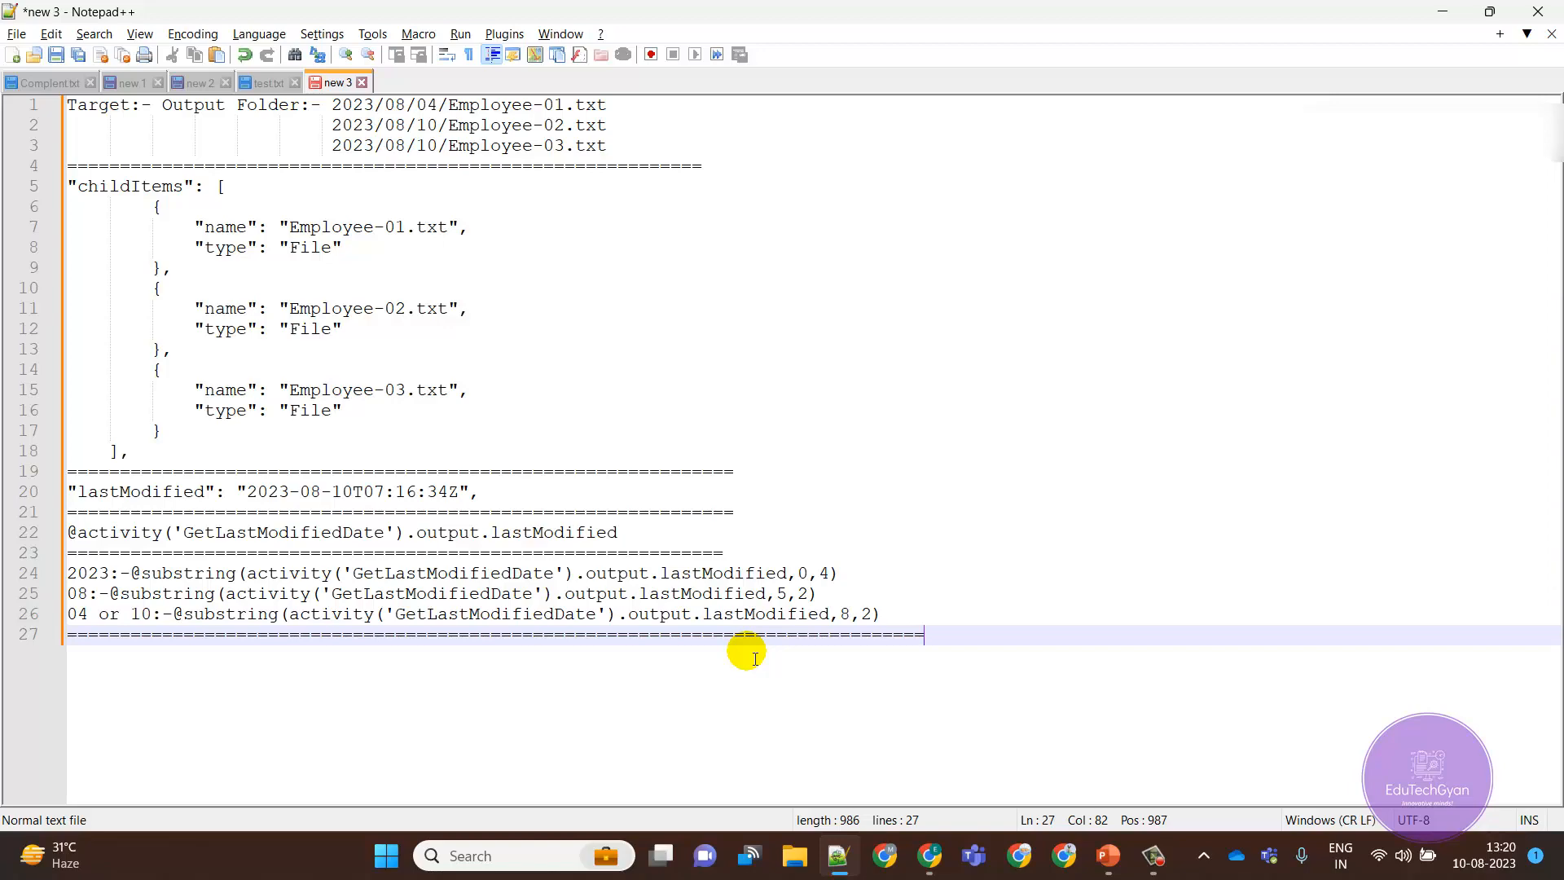
- Switch to Azure Data Factory's expression builder, search the functions for "conca" and insert the concat function into the empty expression
{"action": "key", "text": "Return"}
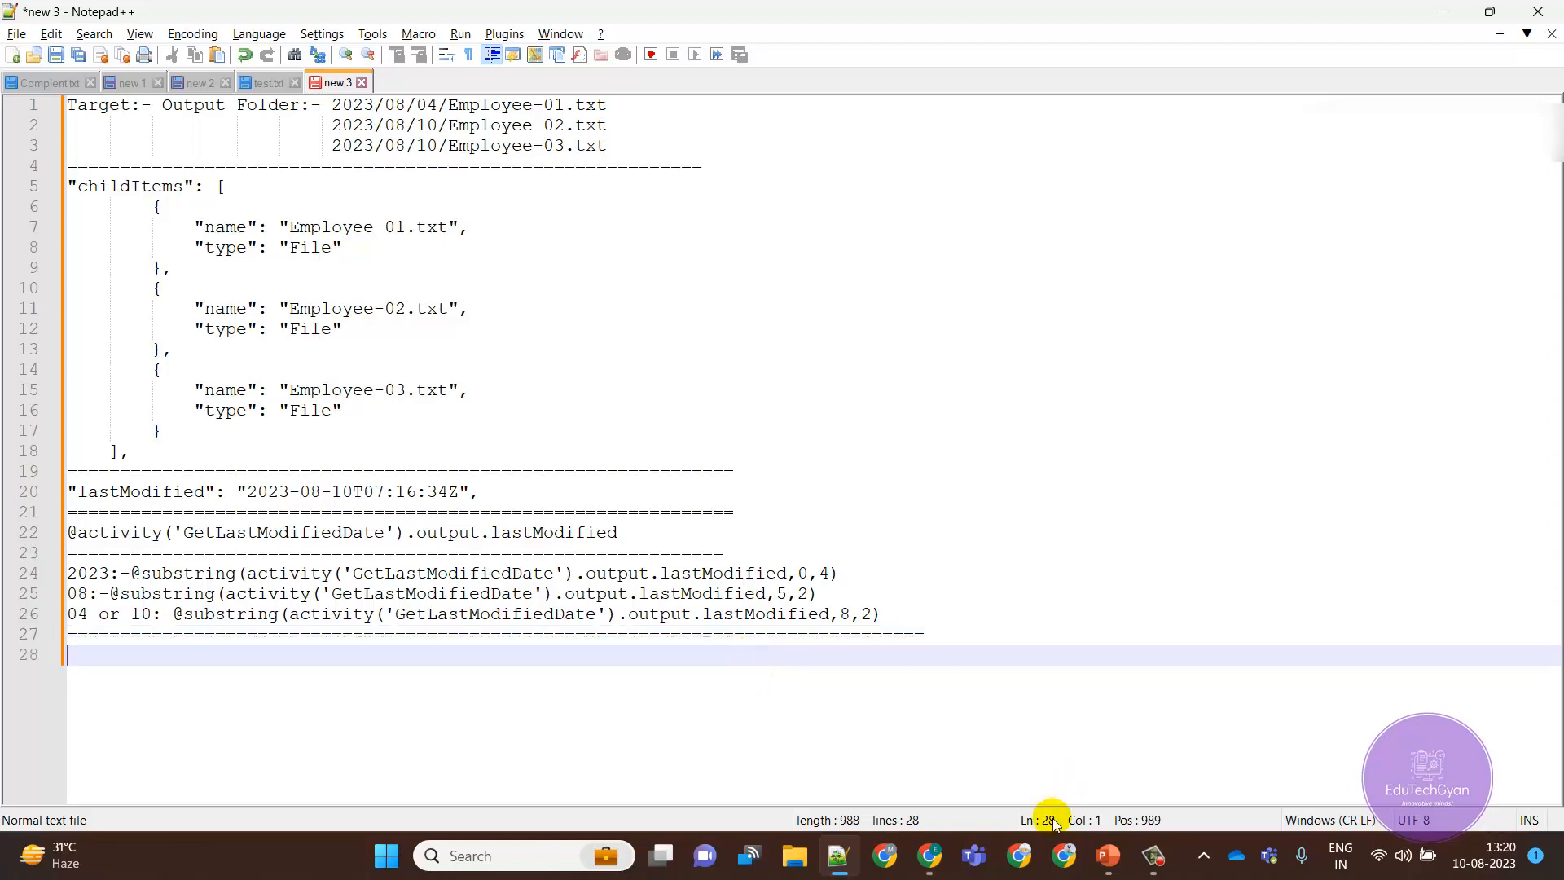
{"action": "left_click", "coordinate": [939, 856]}
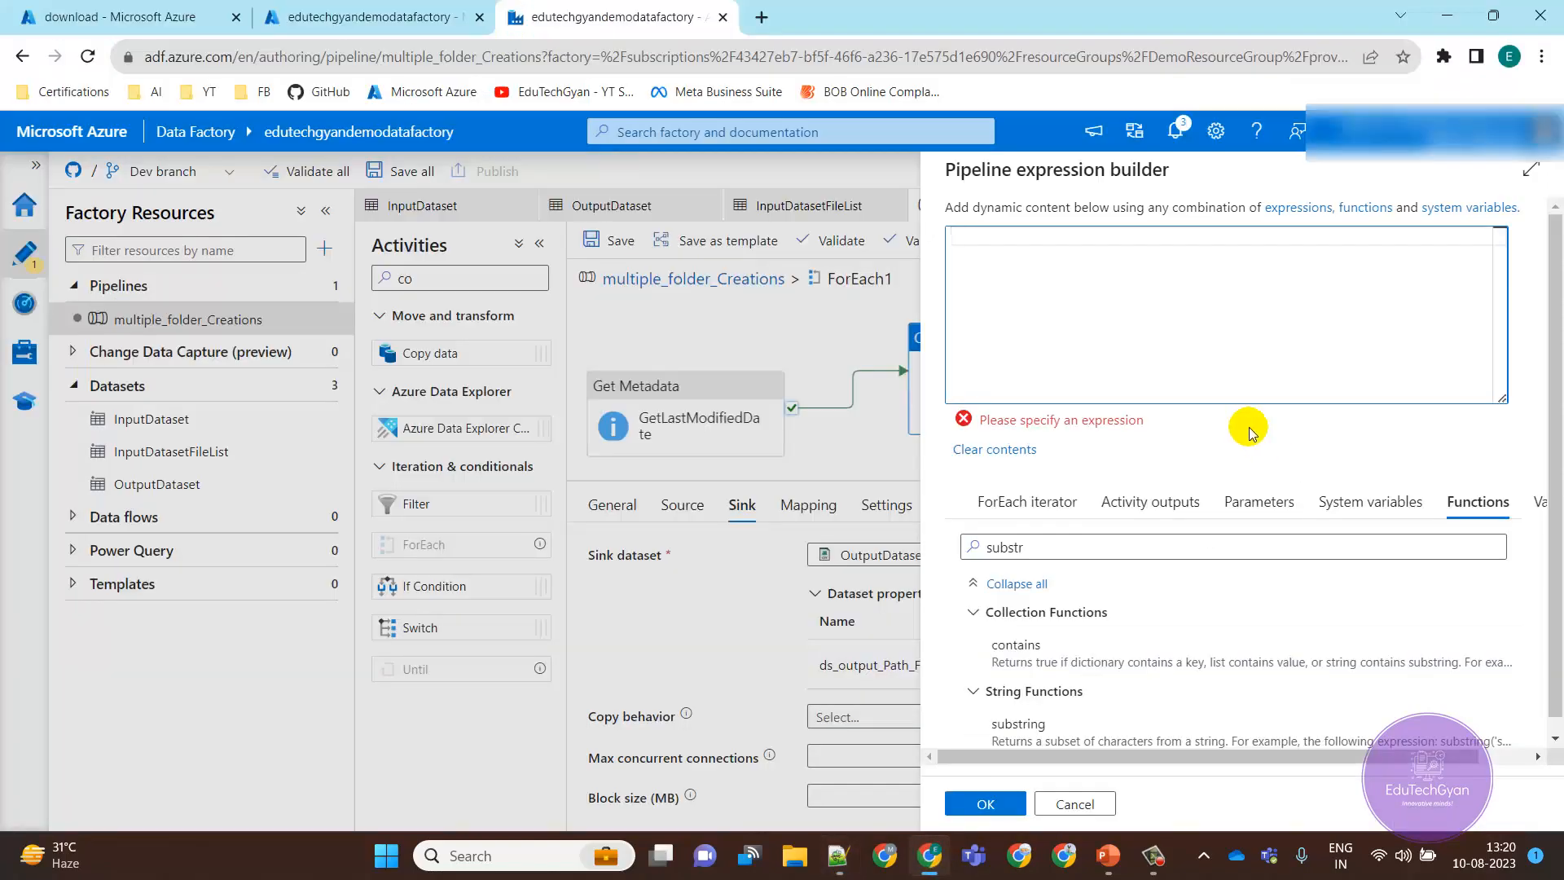
{"action": "left_click_drag", "start_coordinate": [1177, 546], "coordinate": [933, 549]}
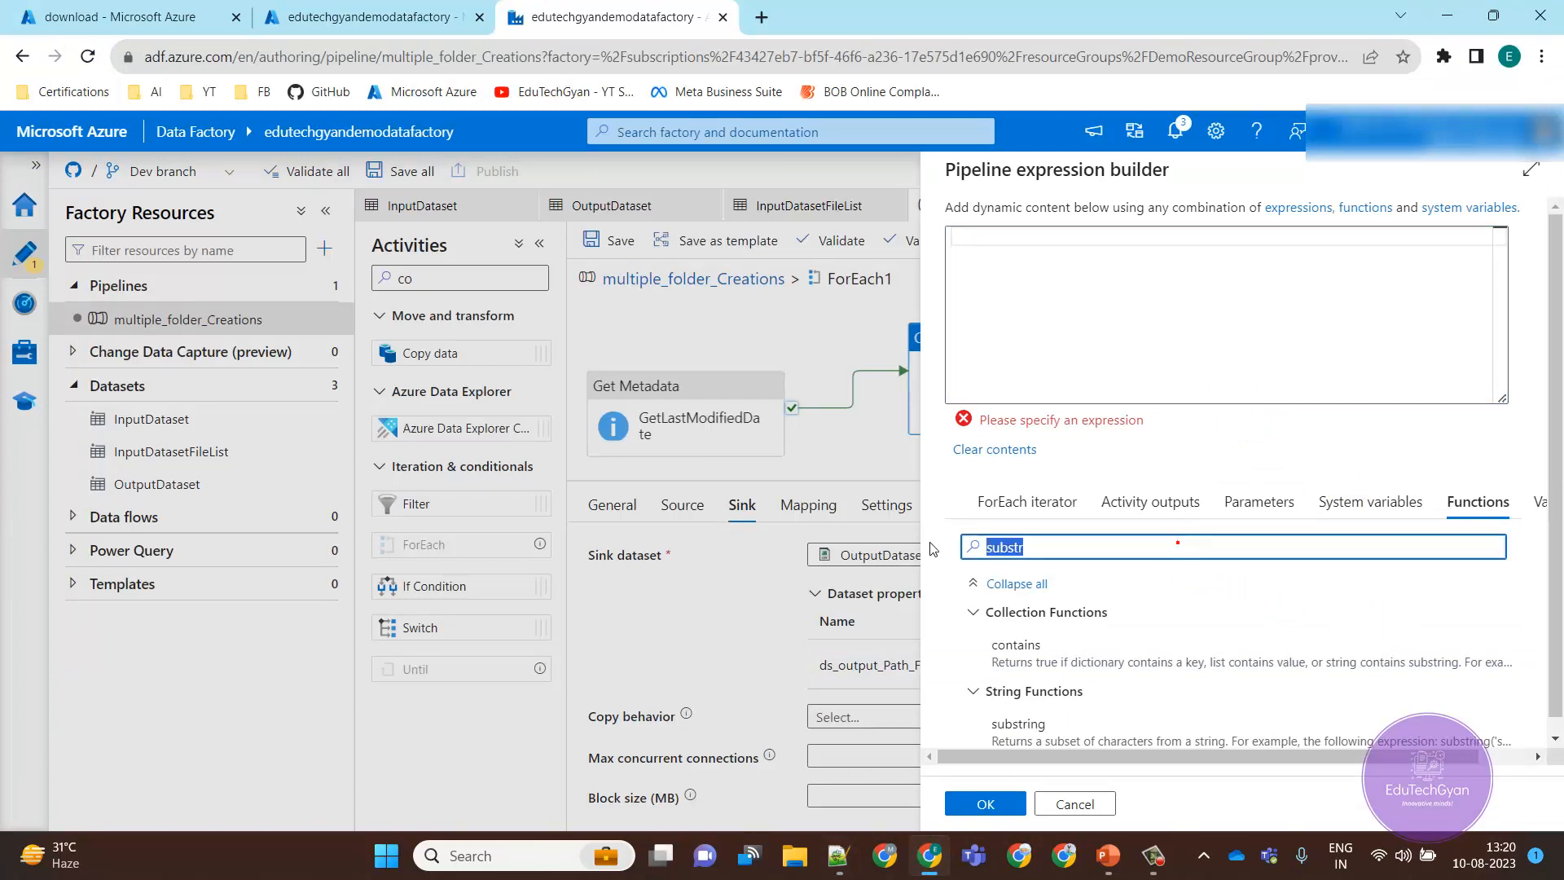
{"action": "type", "text": "con"}
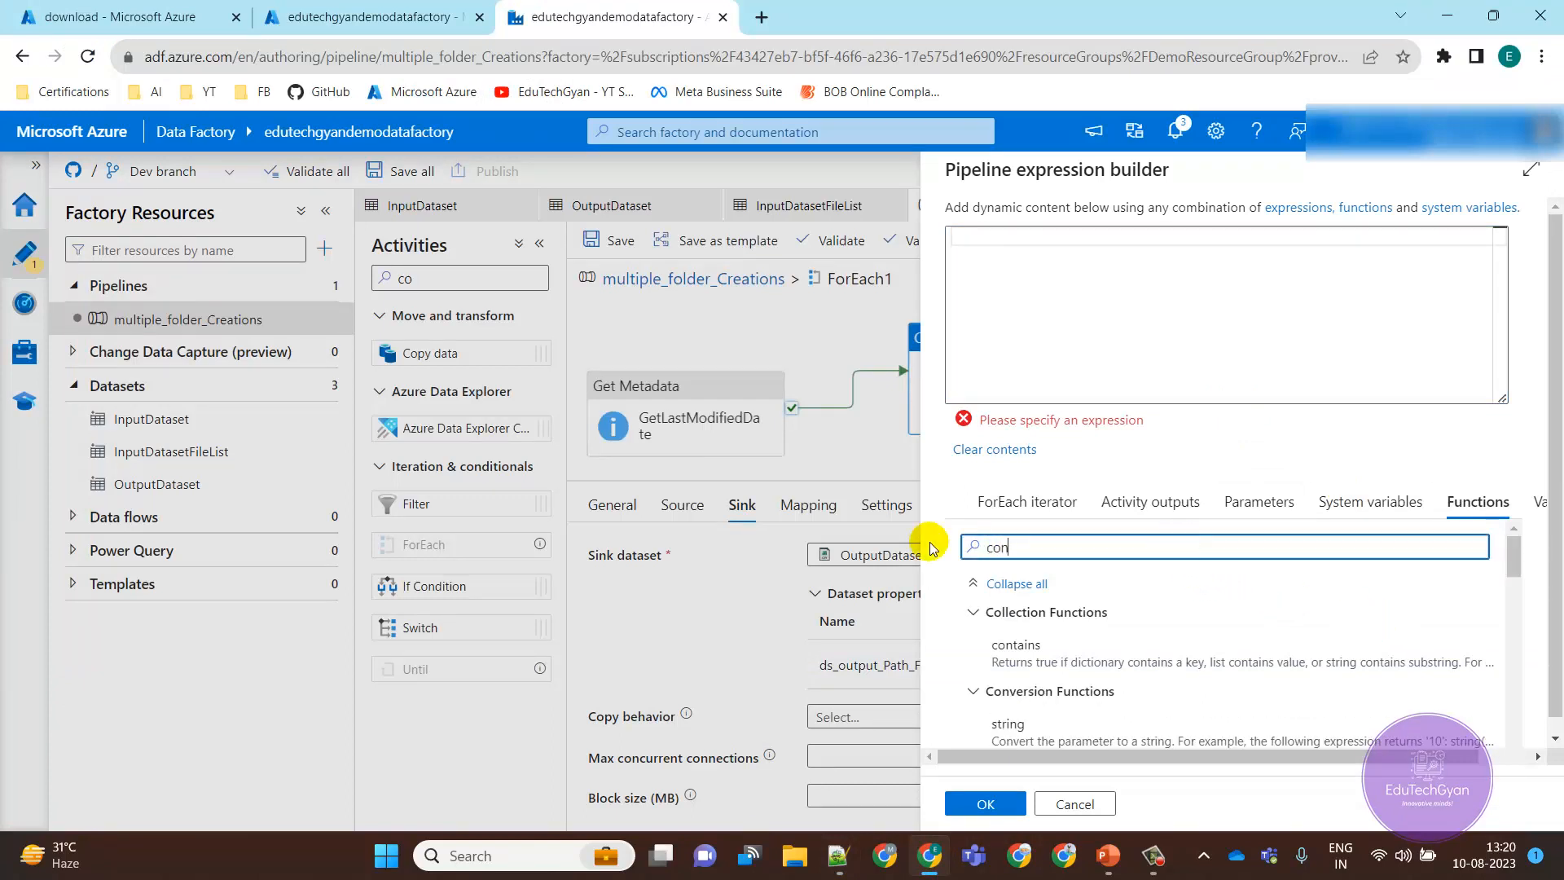
{"action": "type", "text": "ca"}
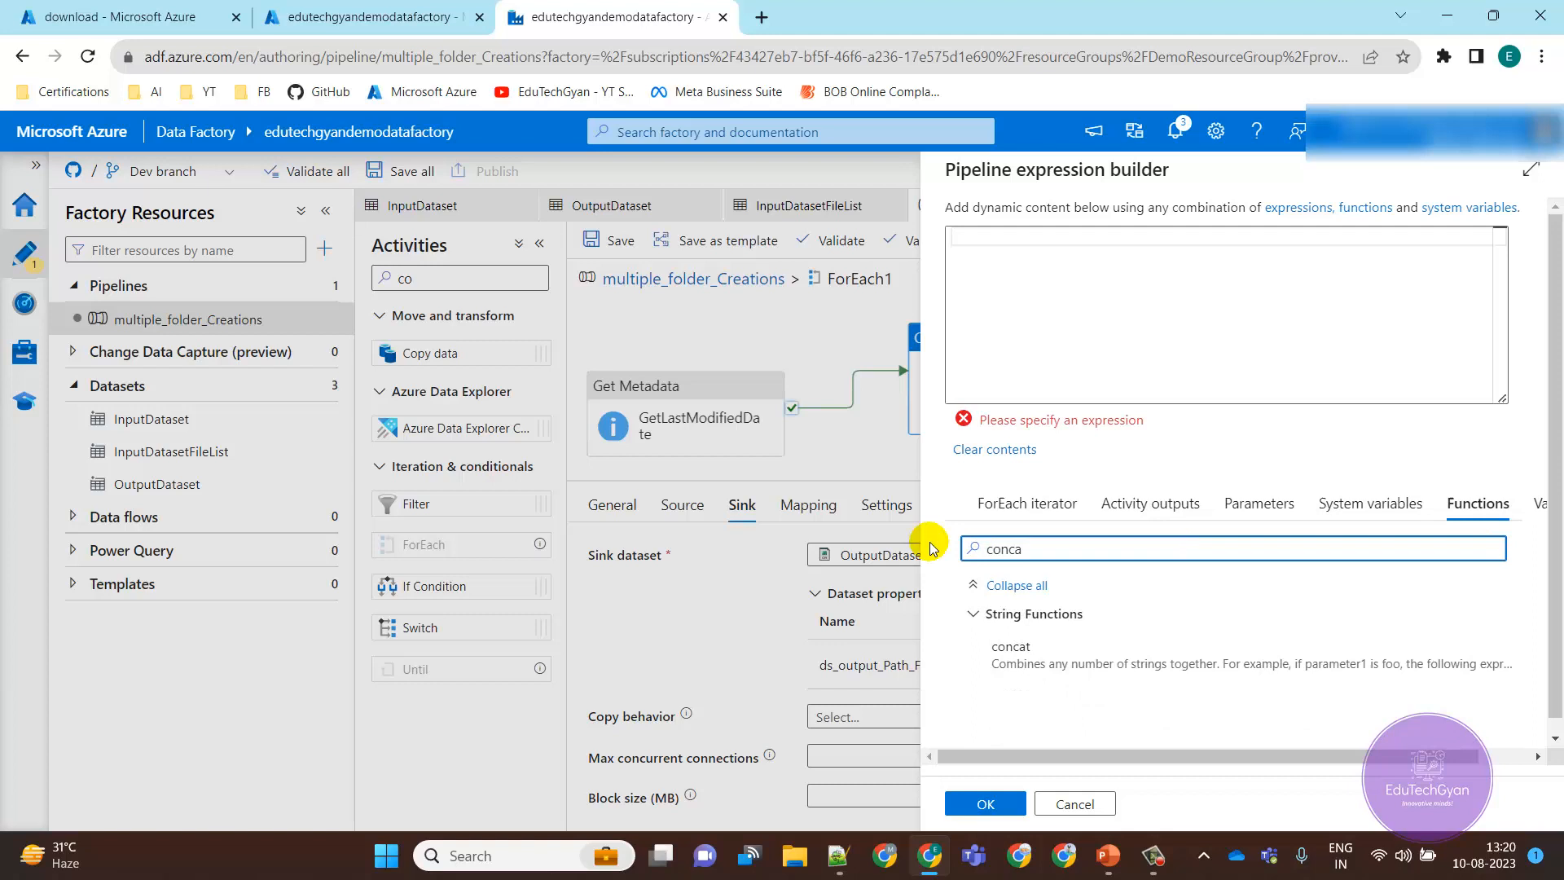
{"action": "left_click", "coordinate": [1020, 649]}
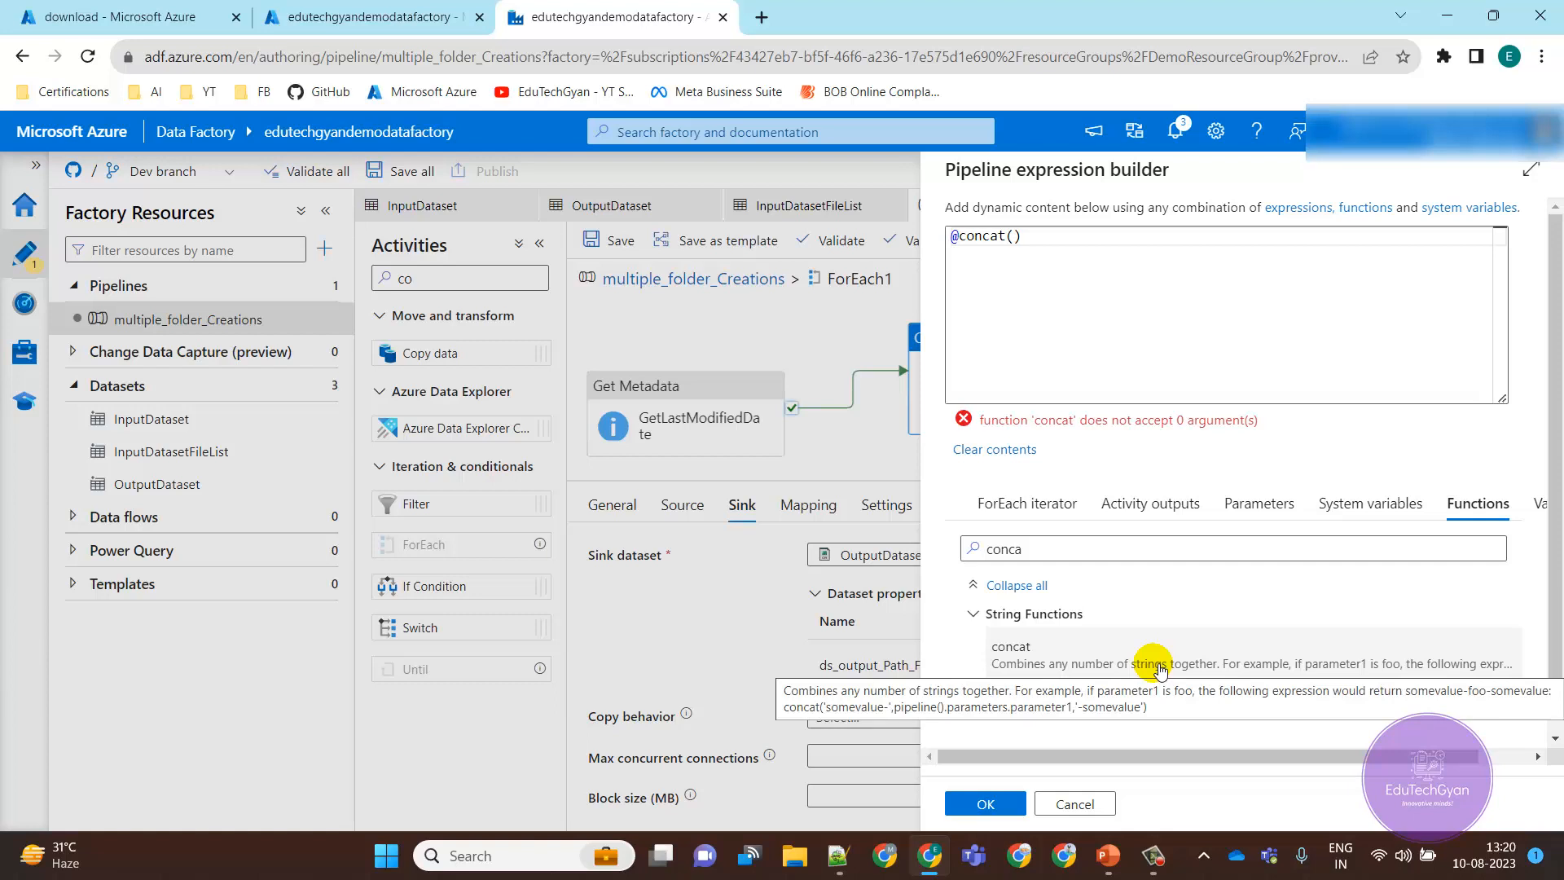
{"action": "left_click_drag", "start_coordinate": [1042, 235], "coordinate": [887, 233]}
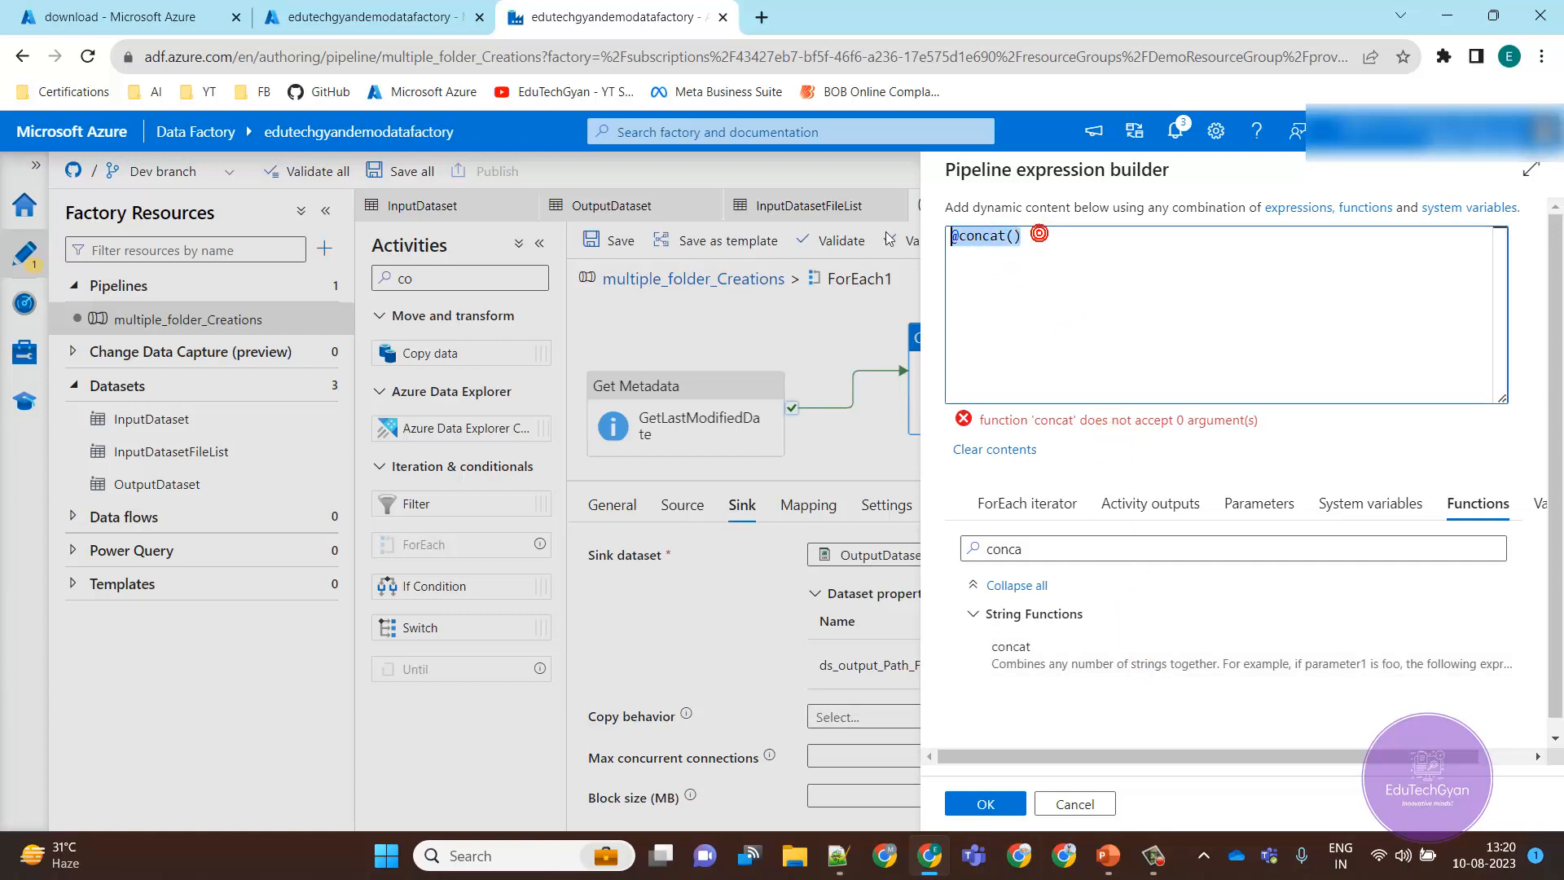
{"action": "key", "text": "BackSpace"}
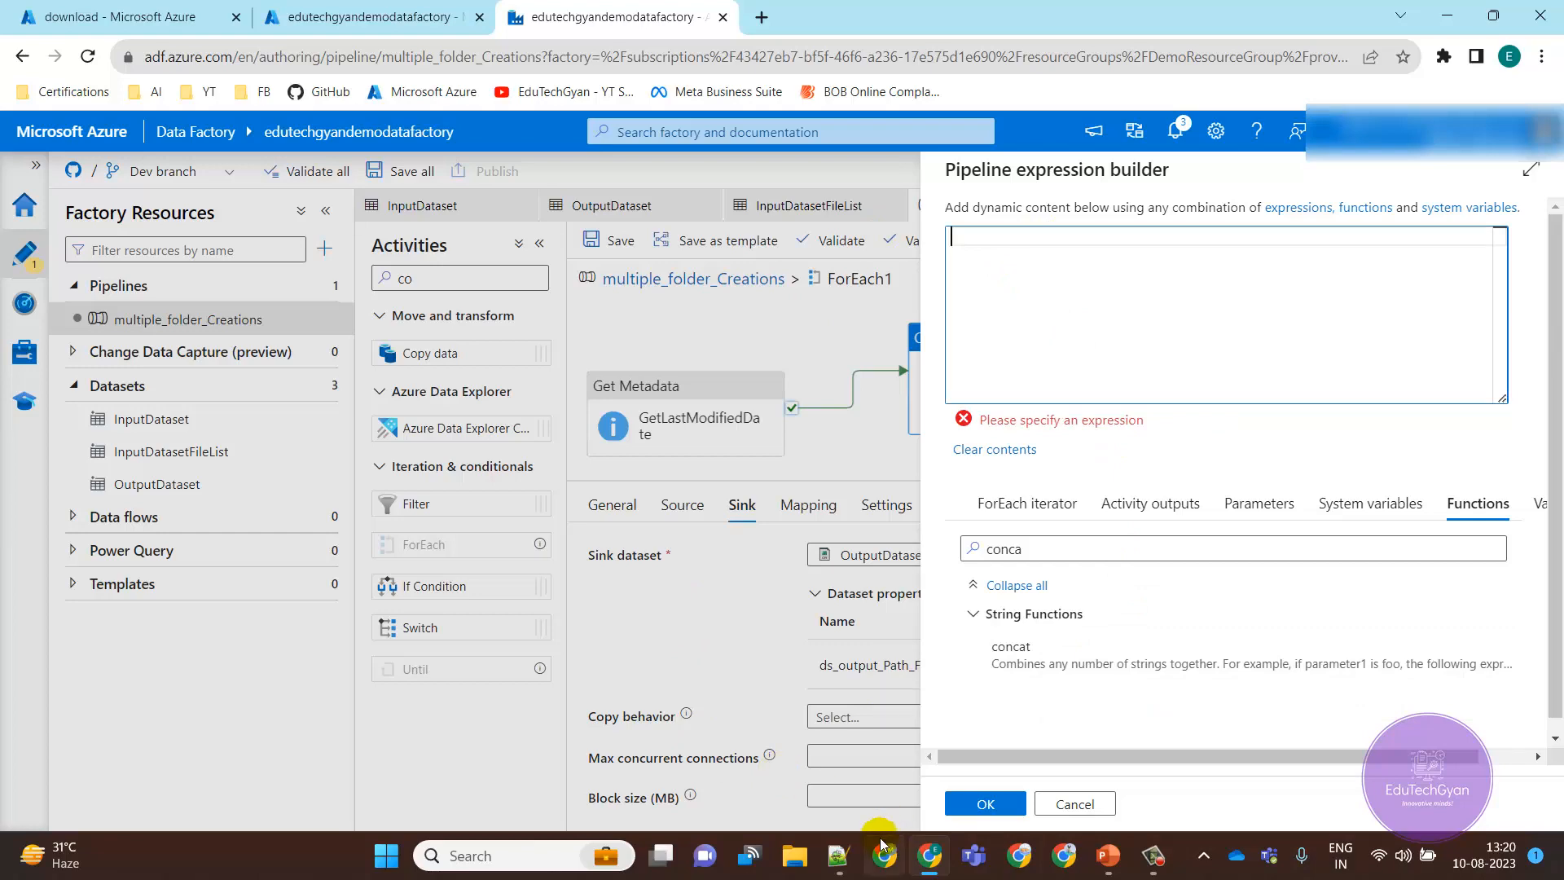
{"action": "left_click", "coordinate": [838, 855]}
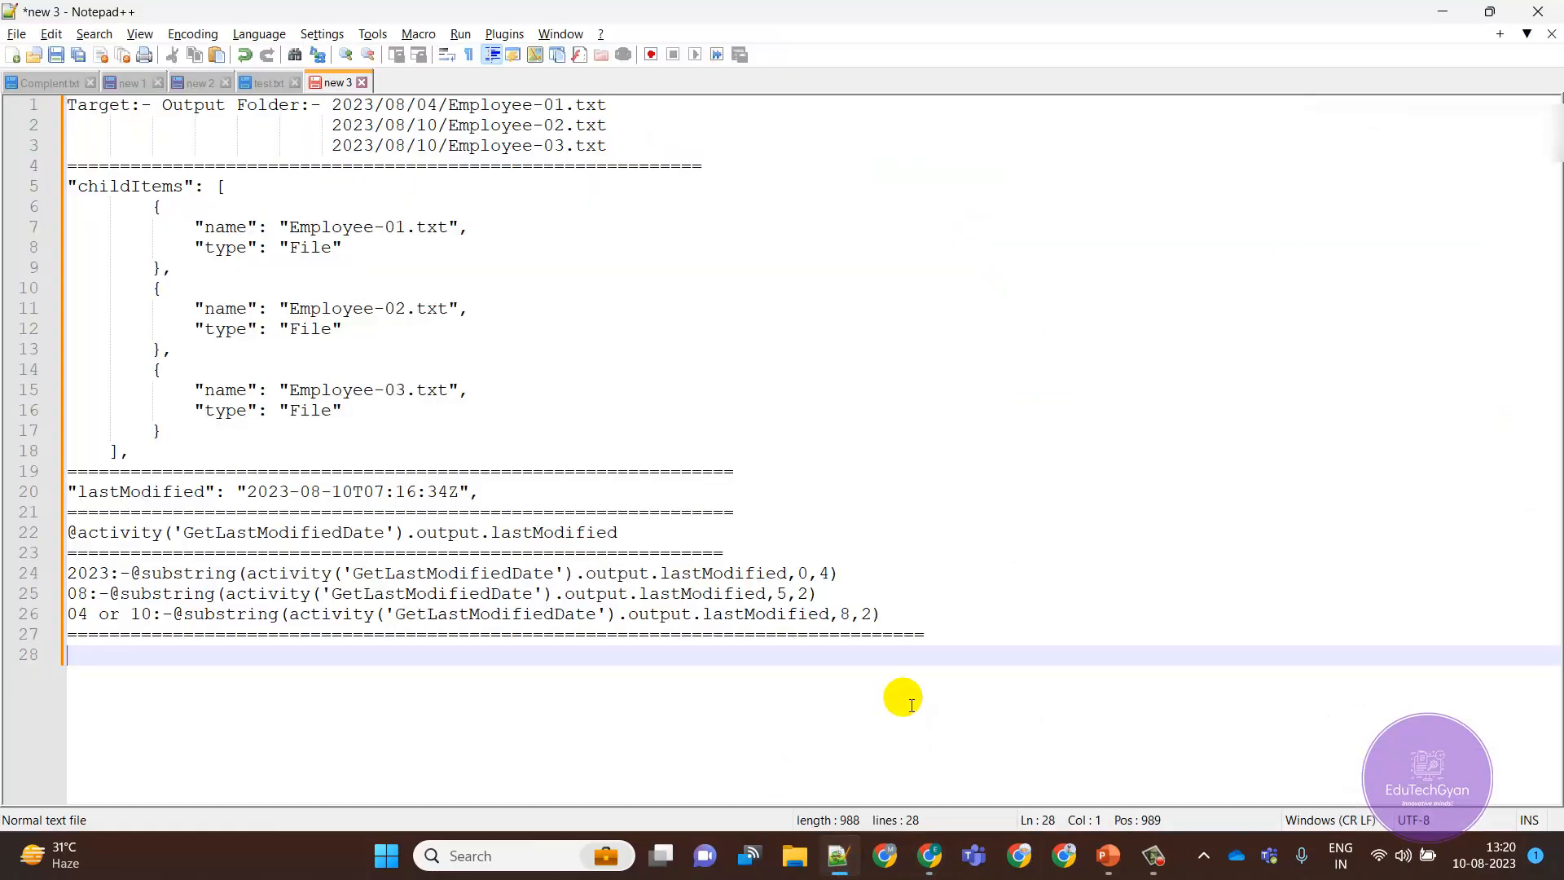
{"action": "key", "text": "Return"}
{"action": "key", "text": "ctrl+v"}
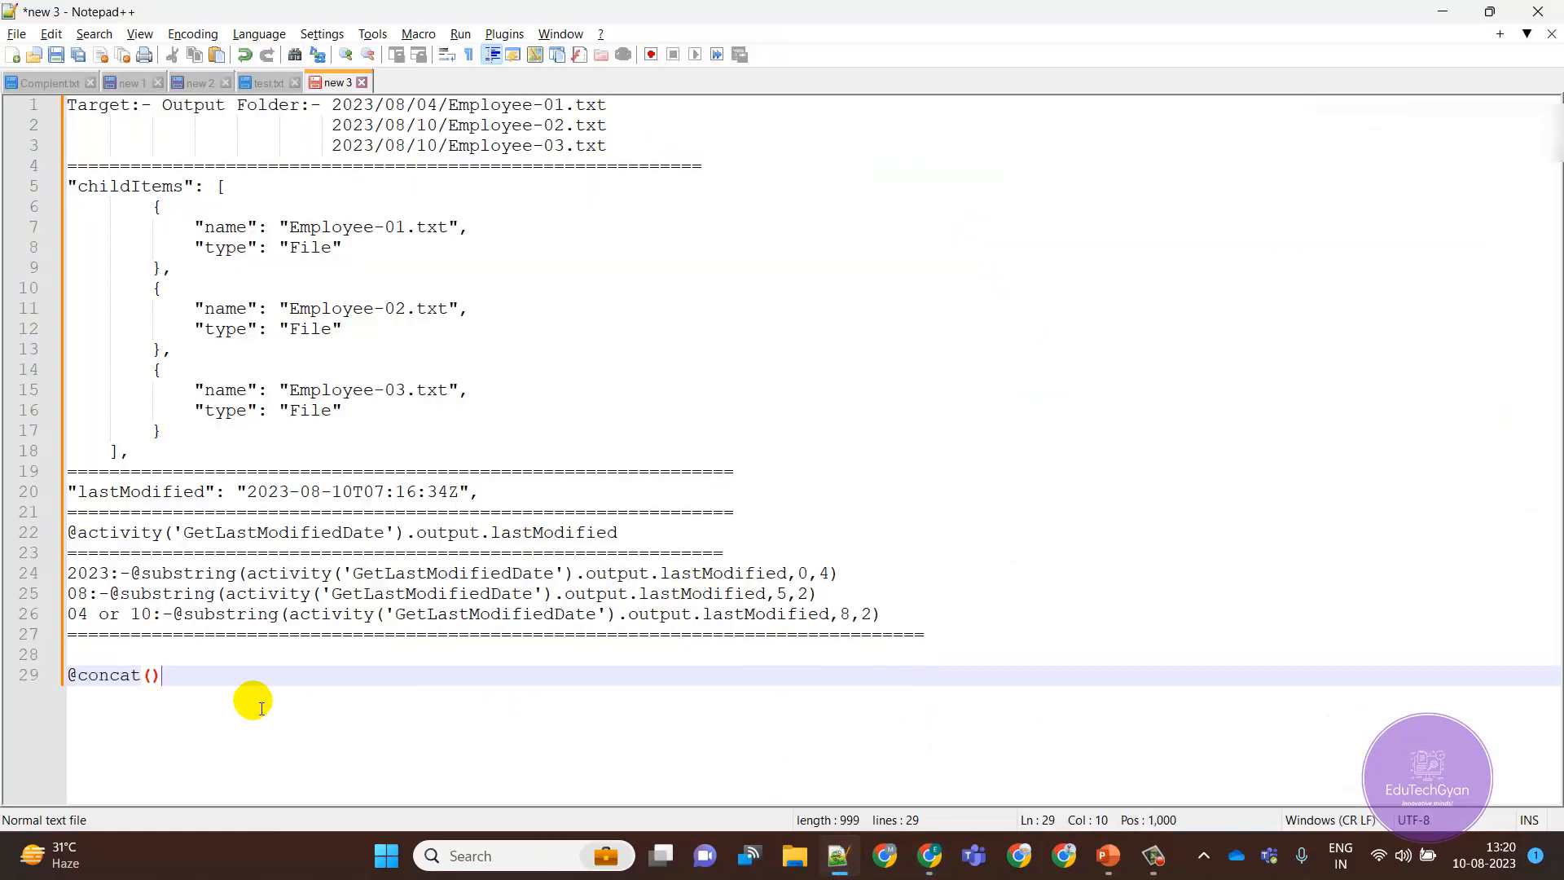
{"action": "left_click_drag", "start_coordinate": [68, 675], "coordinate": [81, 675]}
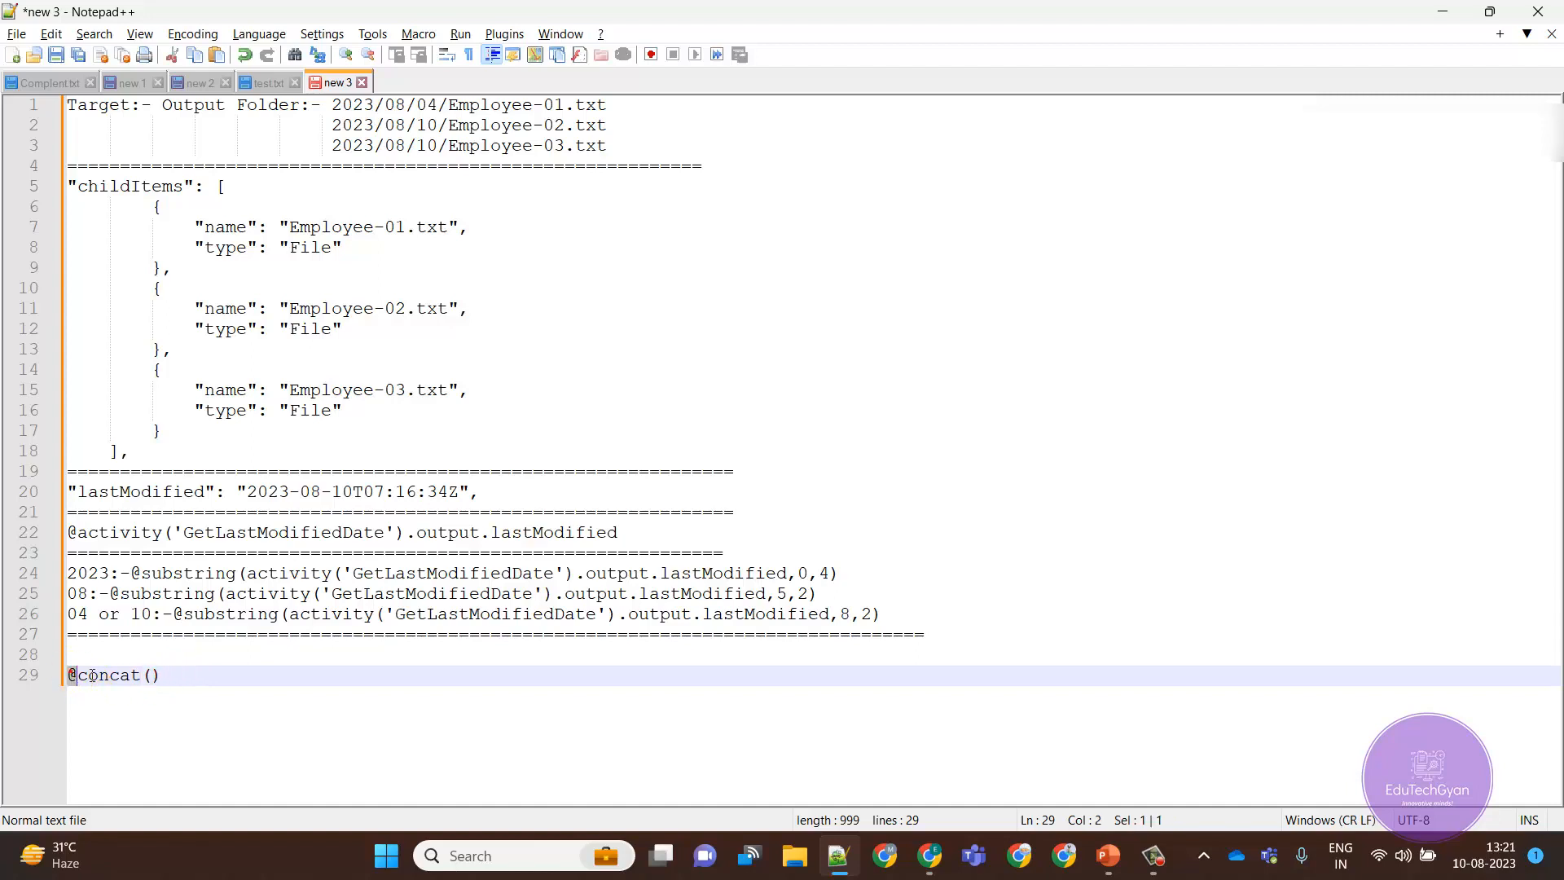
- Copy the 2023 line's substring expression without its @ into the concat parentheses and follow it with ,'/',
{"action": "left_click_drag", "start_coordinate": [142, 574], "coordinate": [840, 572]}
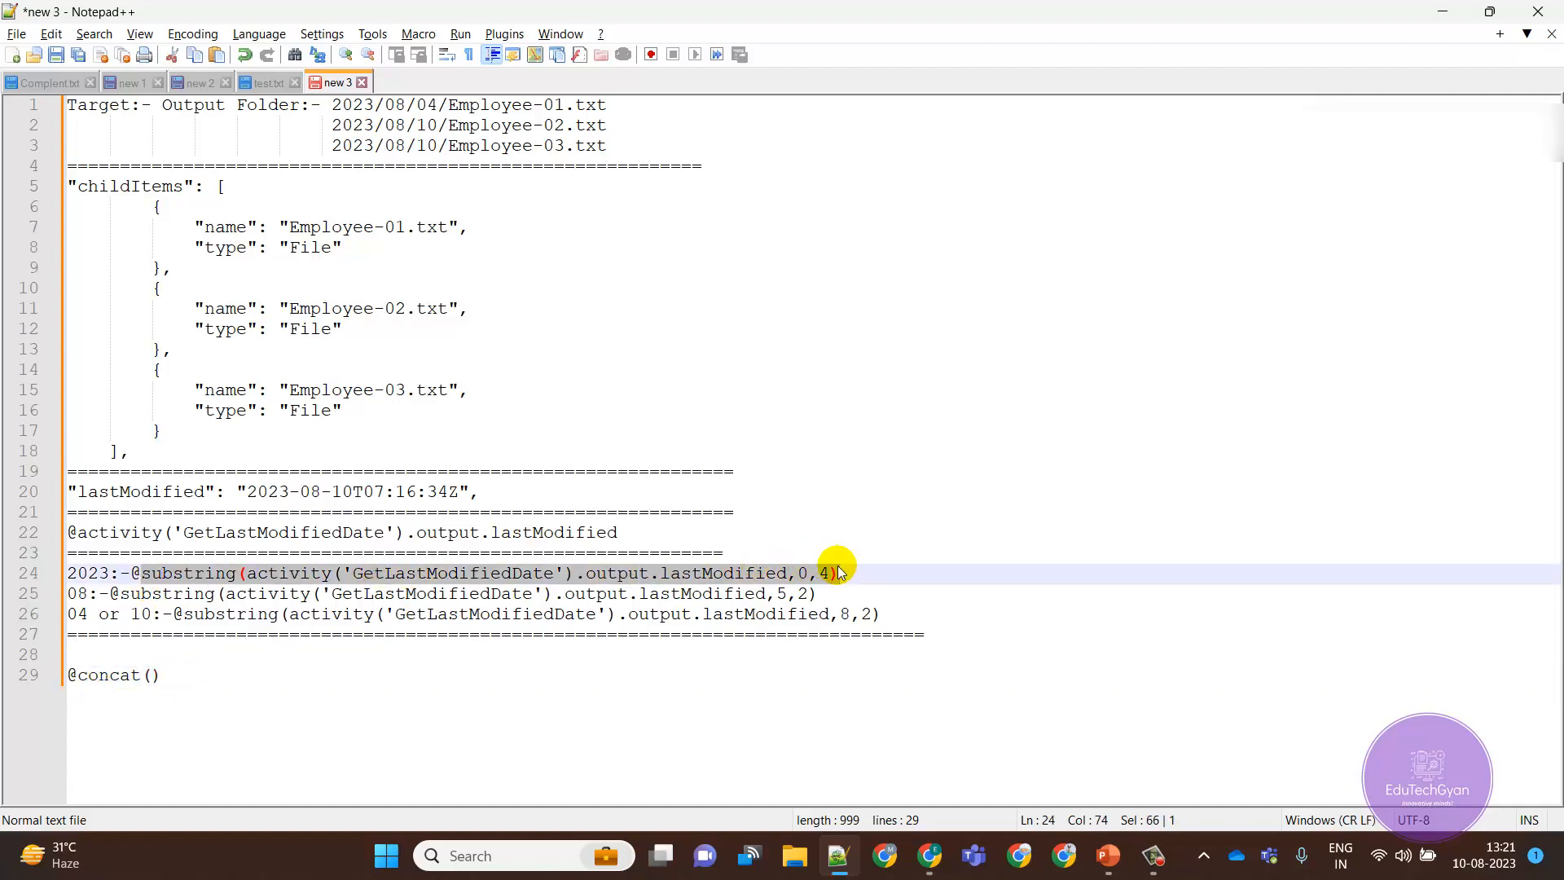
{"action": "key", "text": "ctrl+c"}
{"action": "left_click", "coordinate": [153, 676]}
{"action": "key", "text": "ctrl+v"}
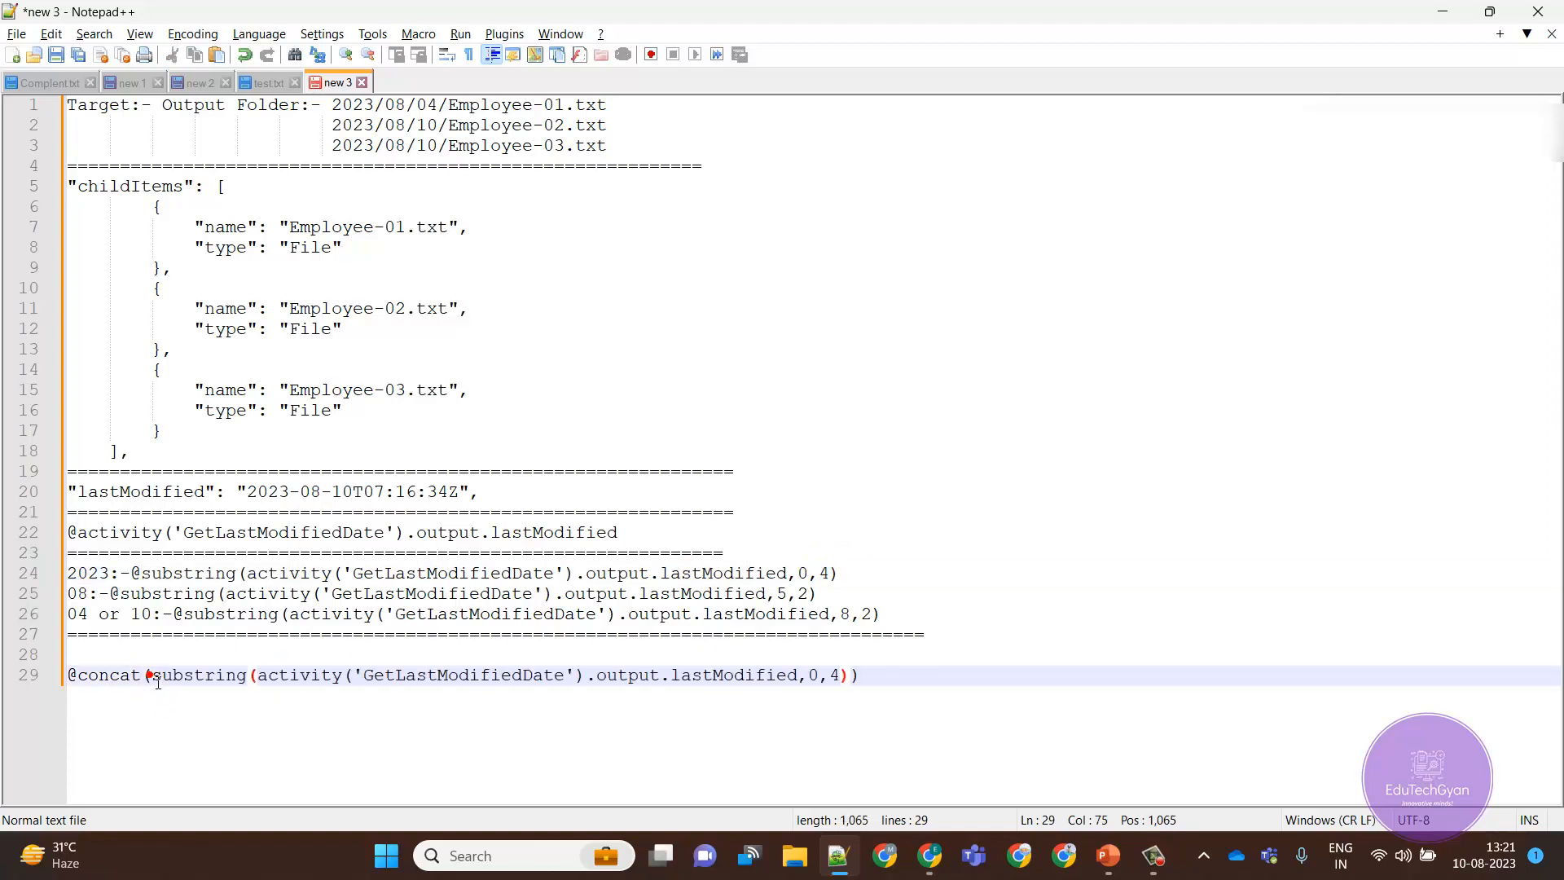
{"action": "type", "text": ",'/',"}
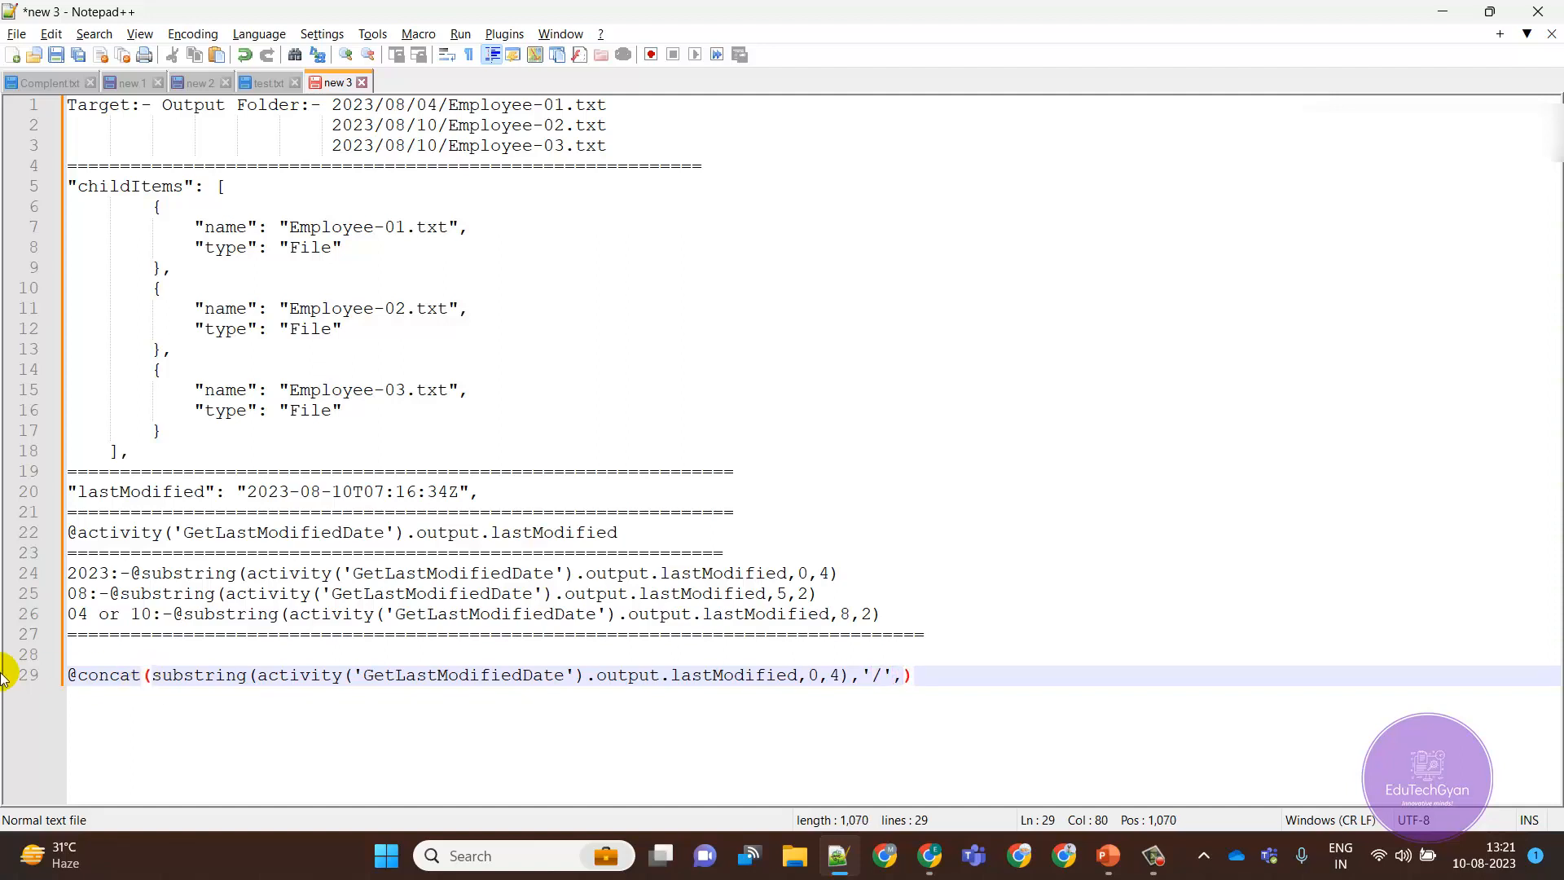
- Copy the 08 line's substring expression without its @ onto a new indented line inside concat, followed by ,'/', and a line break
{"action": "left_click", "coordinate": [825, 599]}
{"action": "left_click_drag", "start_coordinate": [824, 599], "coordinate": [131, 603]}
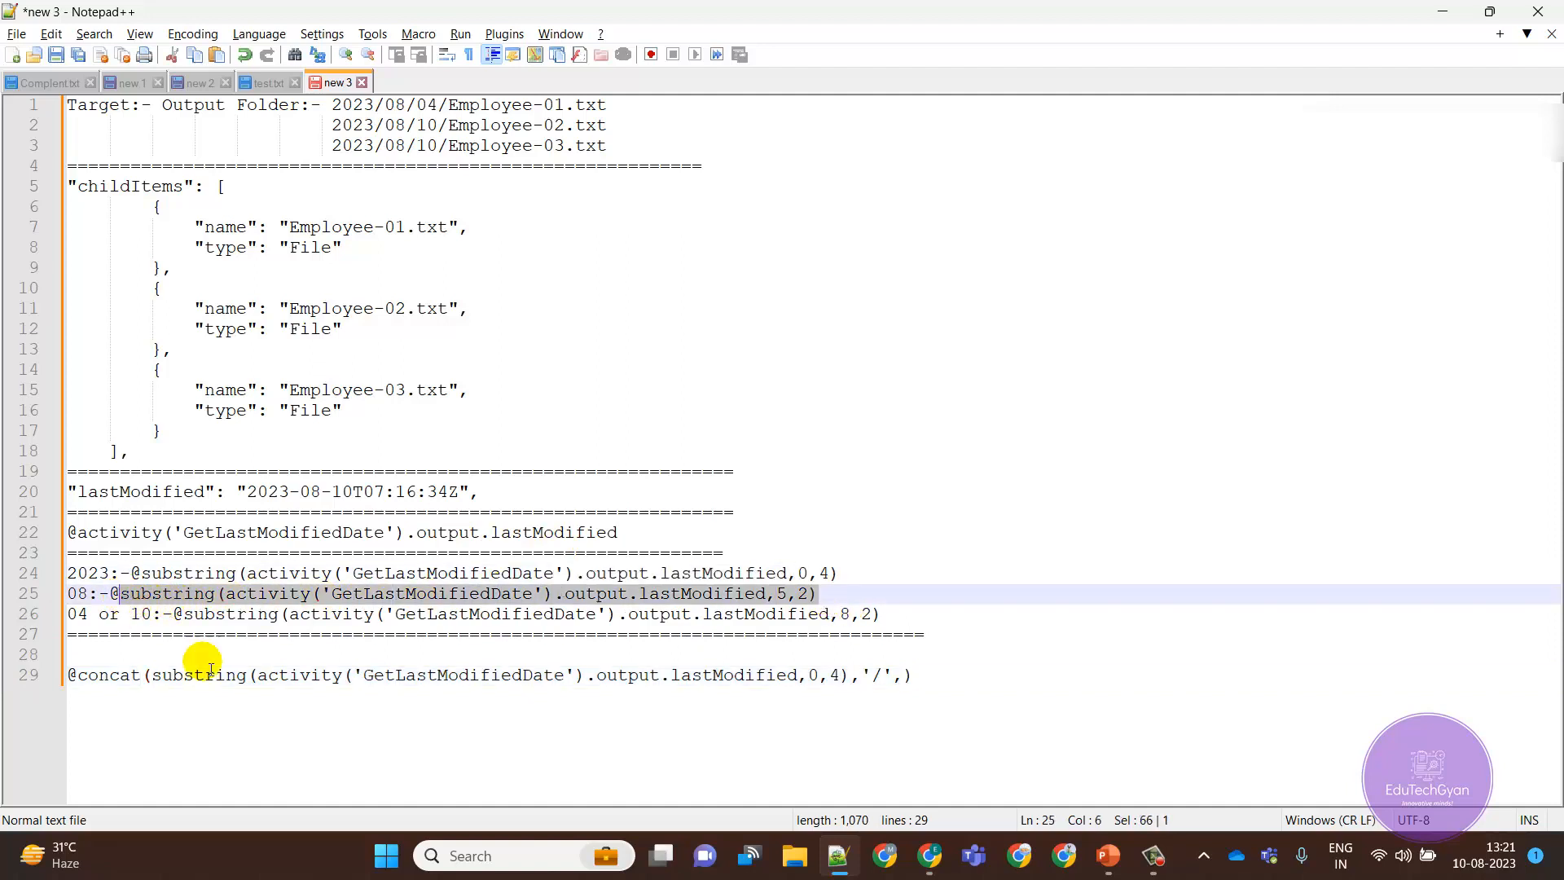
{"action": "left_click", "coordinate": [906, 676]}
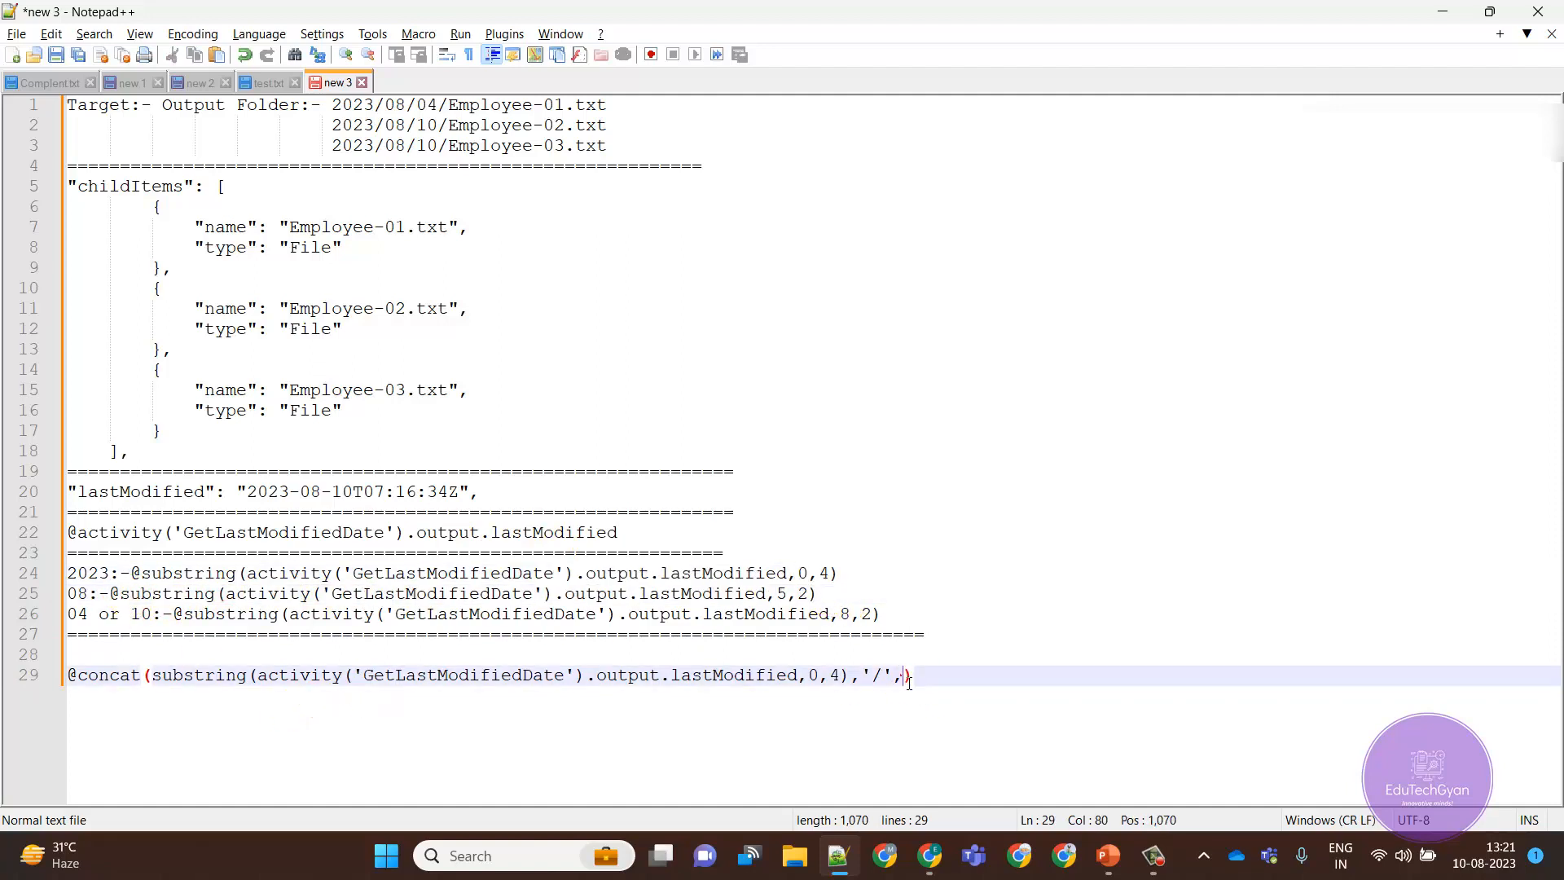
{"action": "key", "text": "Return"}
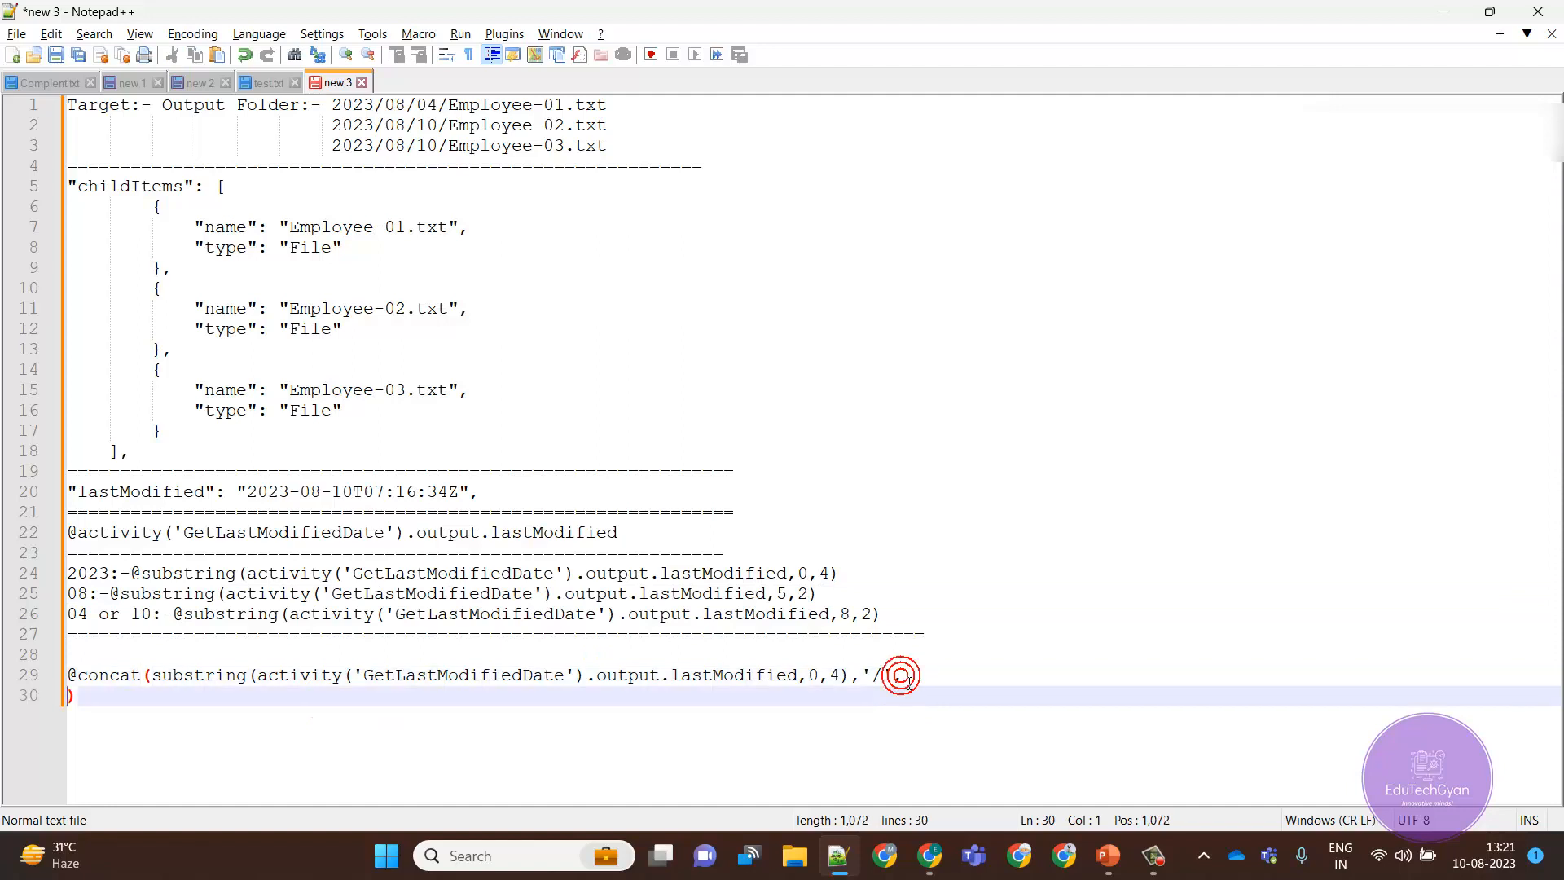
{"action": "key", "text": "Tab"}
{"action": "key", "text": "Tab"}
{"action": "key", "text": "ctrl+v"}
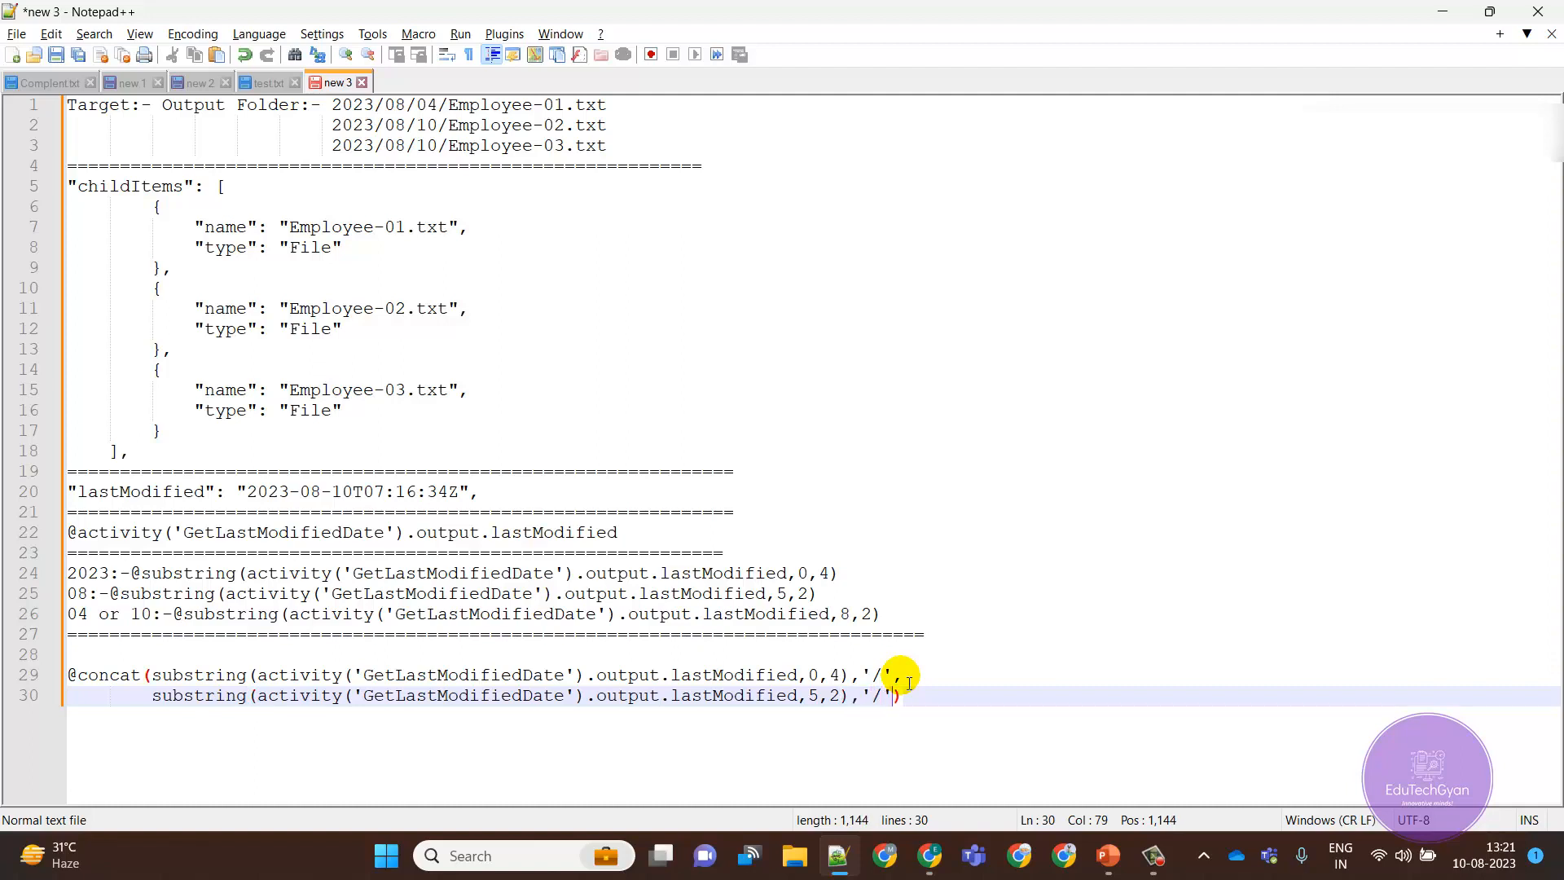
{"action": "key", "text": "Return"}
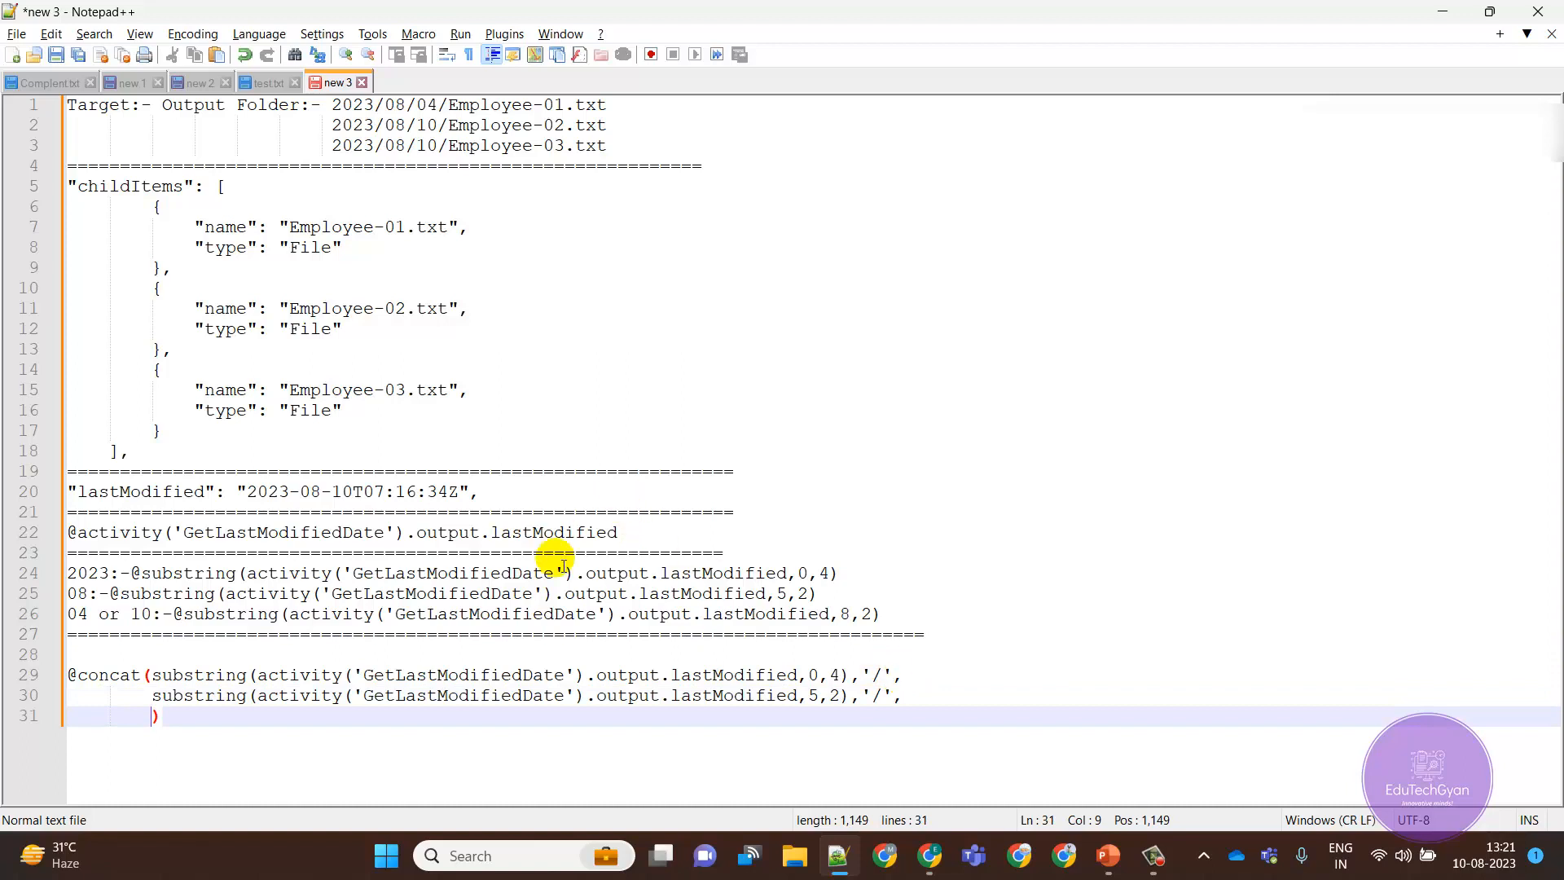
- Copy the "04 or 10" line's substring expression without its @ into concat's third line, followed by ,'/', and a line break
{"action": "left_click_drag", "start_coordinate": [882, 614], "coordinate": [185, 613]}
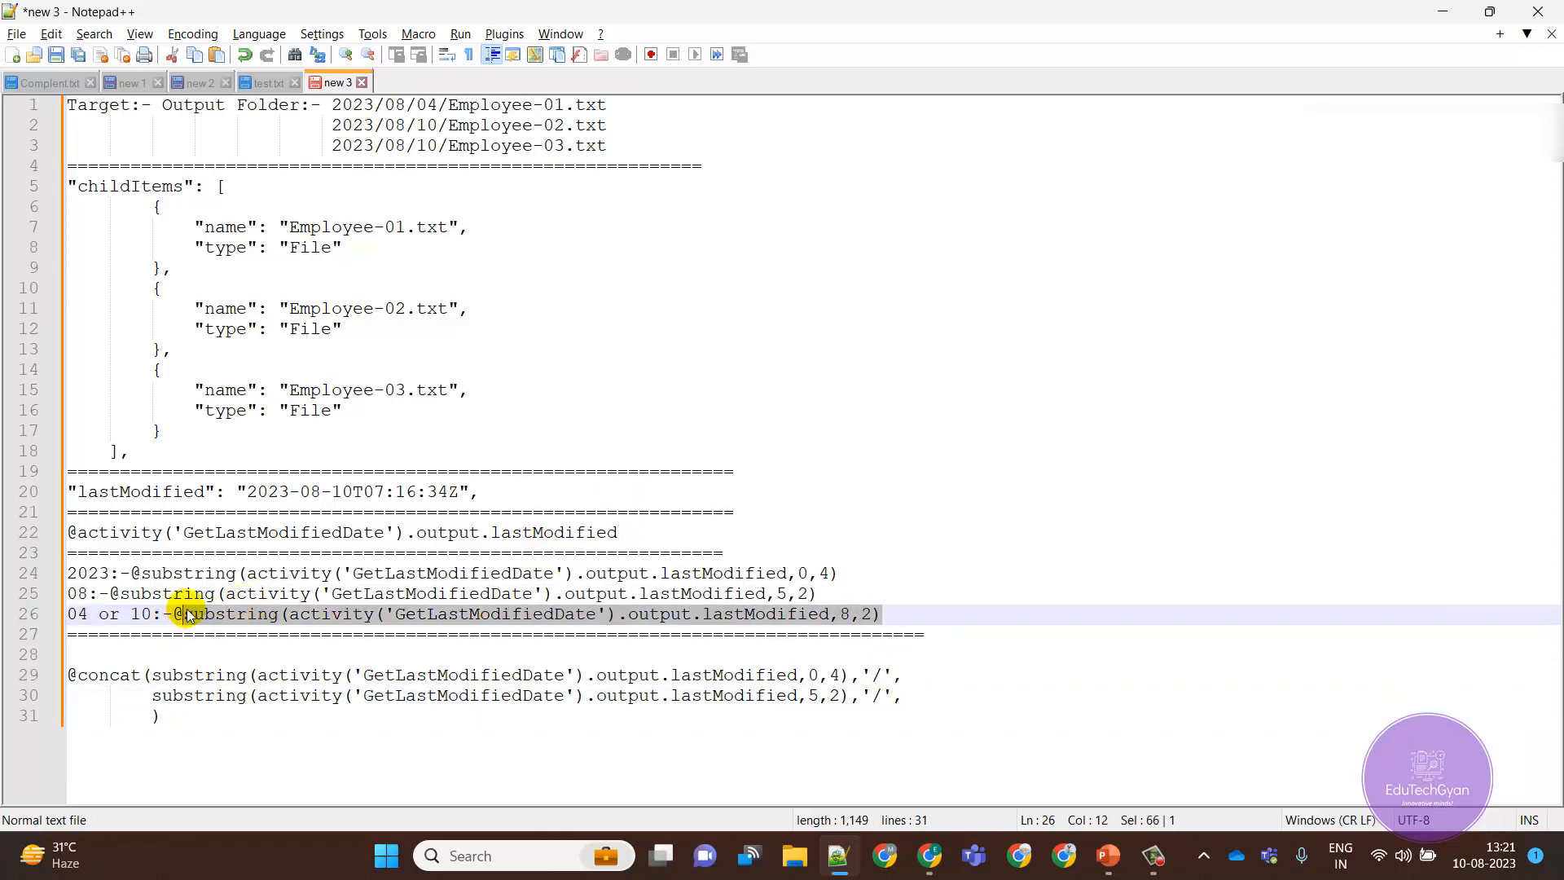
{"action": "key", "text": "ctrl+c"}
{"action": "left_click", "coordinate": [150, 716]}
{"action": "key", "text": "ctrl+v"}
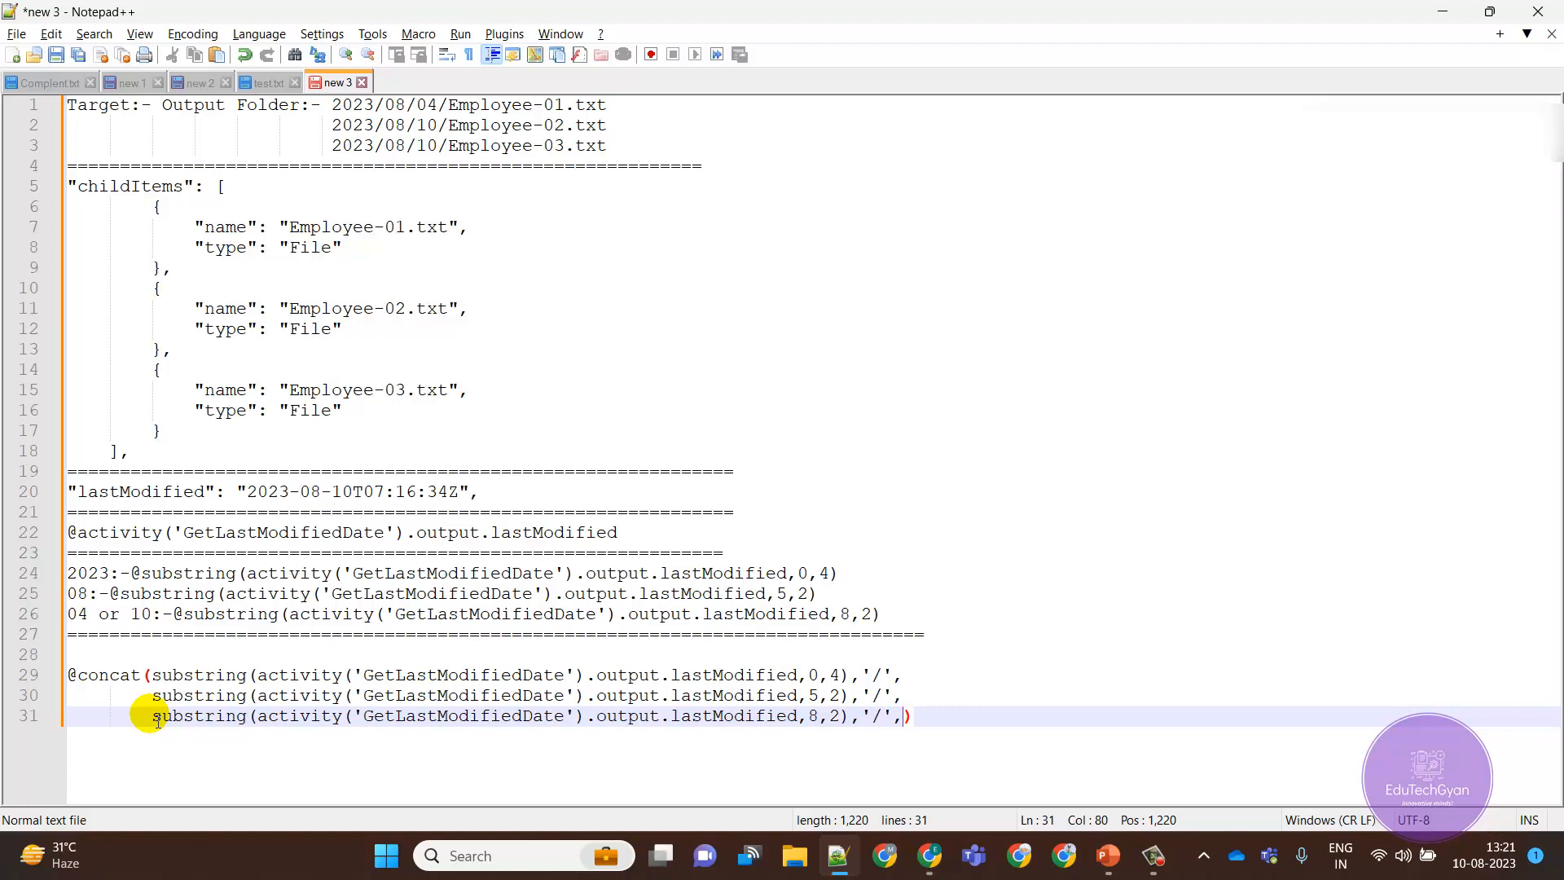
{"action": "key", "text": "Return"}
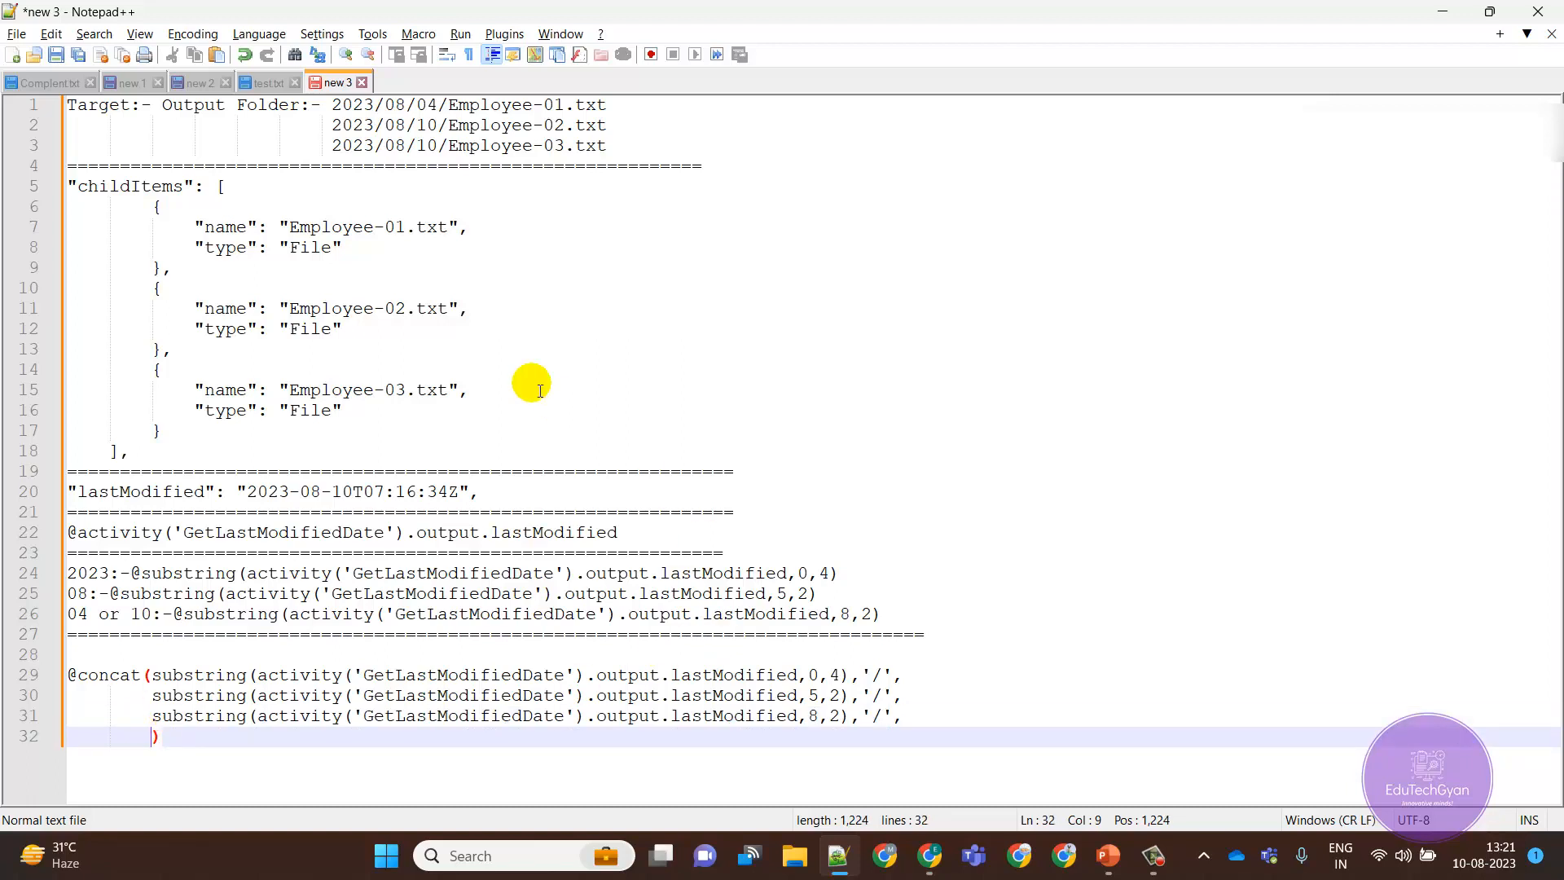
{"action": "left_click", "coordinate": [613, 150]}
{"action": "left_click_drag", "start_coordinate": [613, 150], "coordinate": [448, 148]}
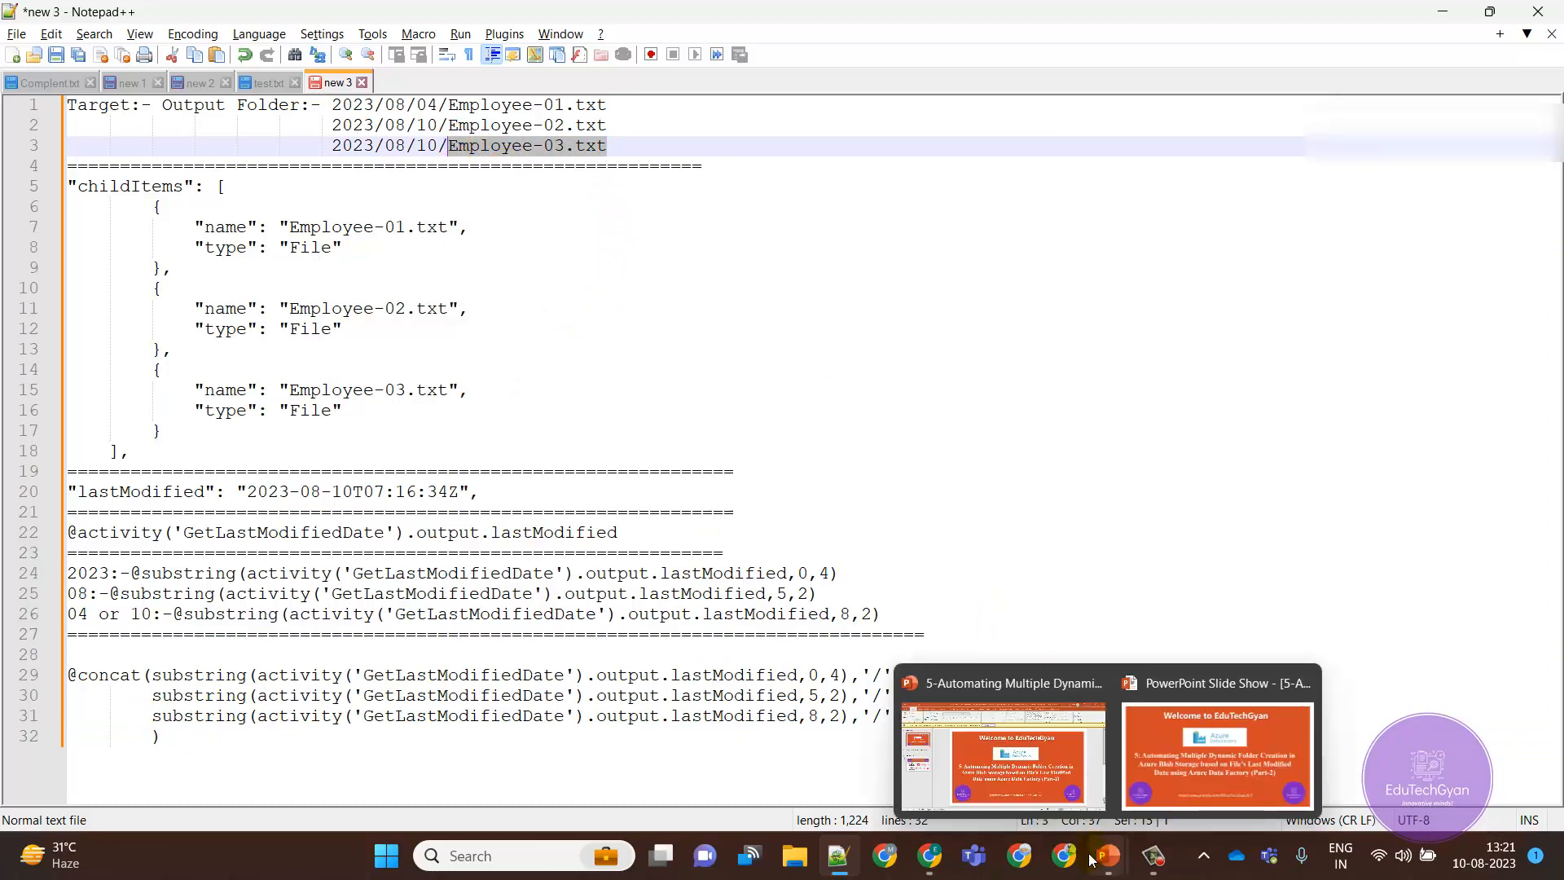
{"action": "left_click", "coordinate": [930, 856]}
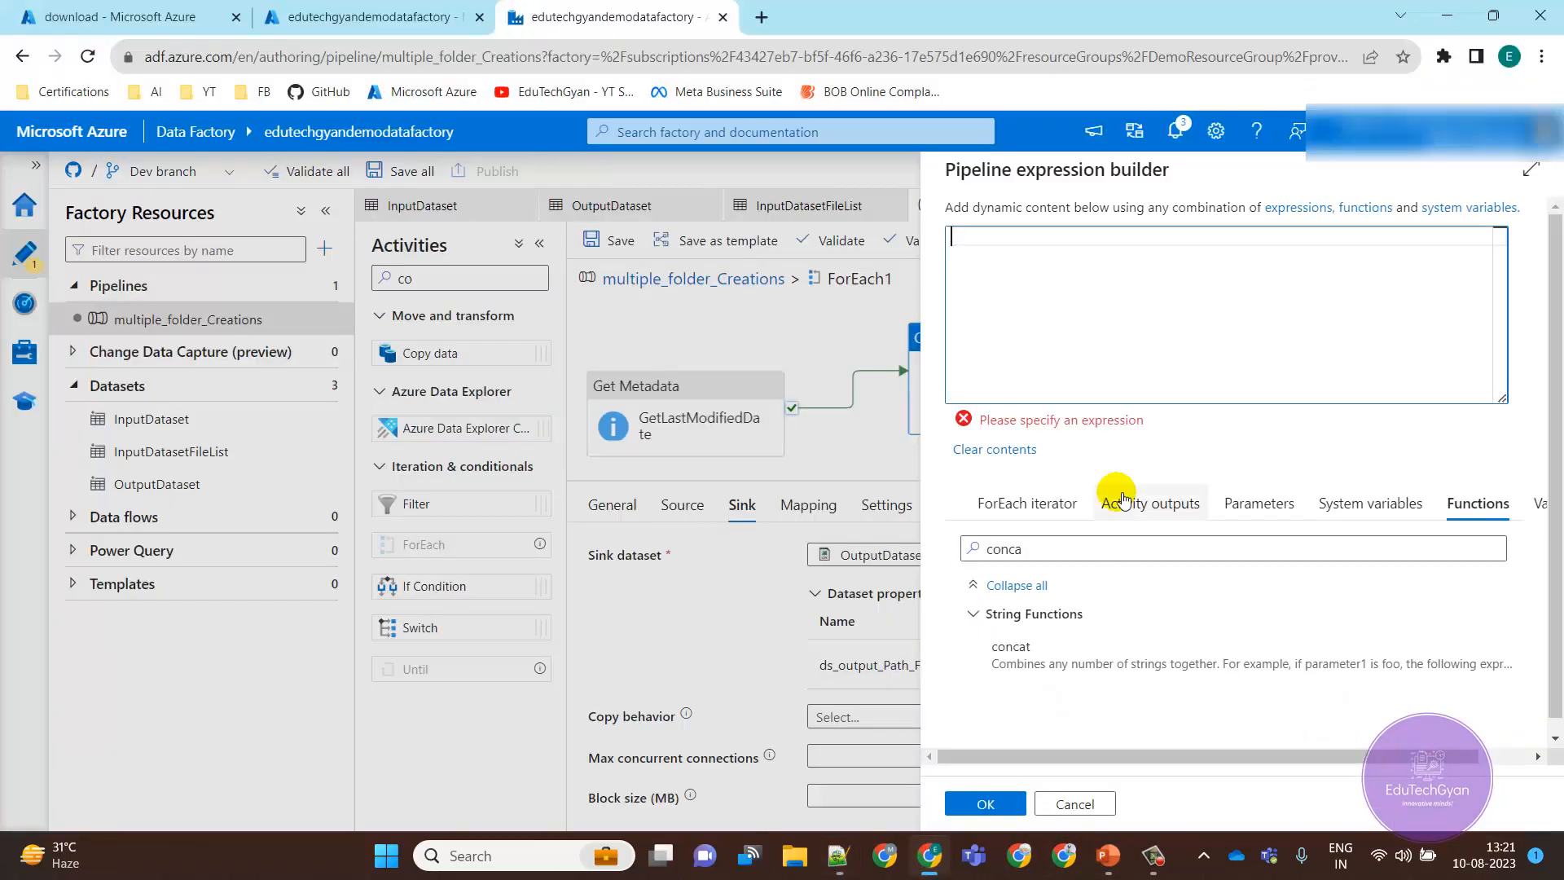
{"action": "left_click", "coordinate": [1018, 503]}
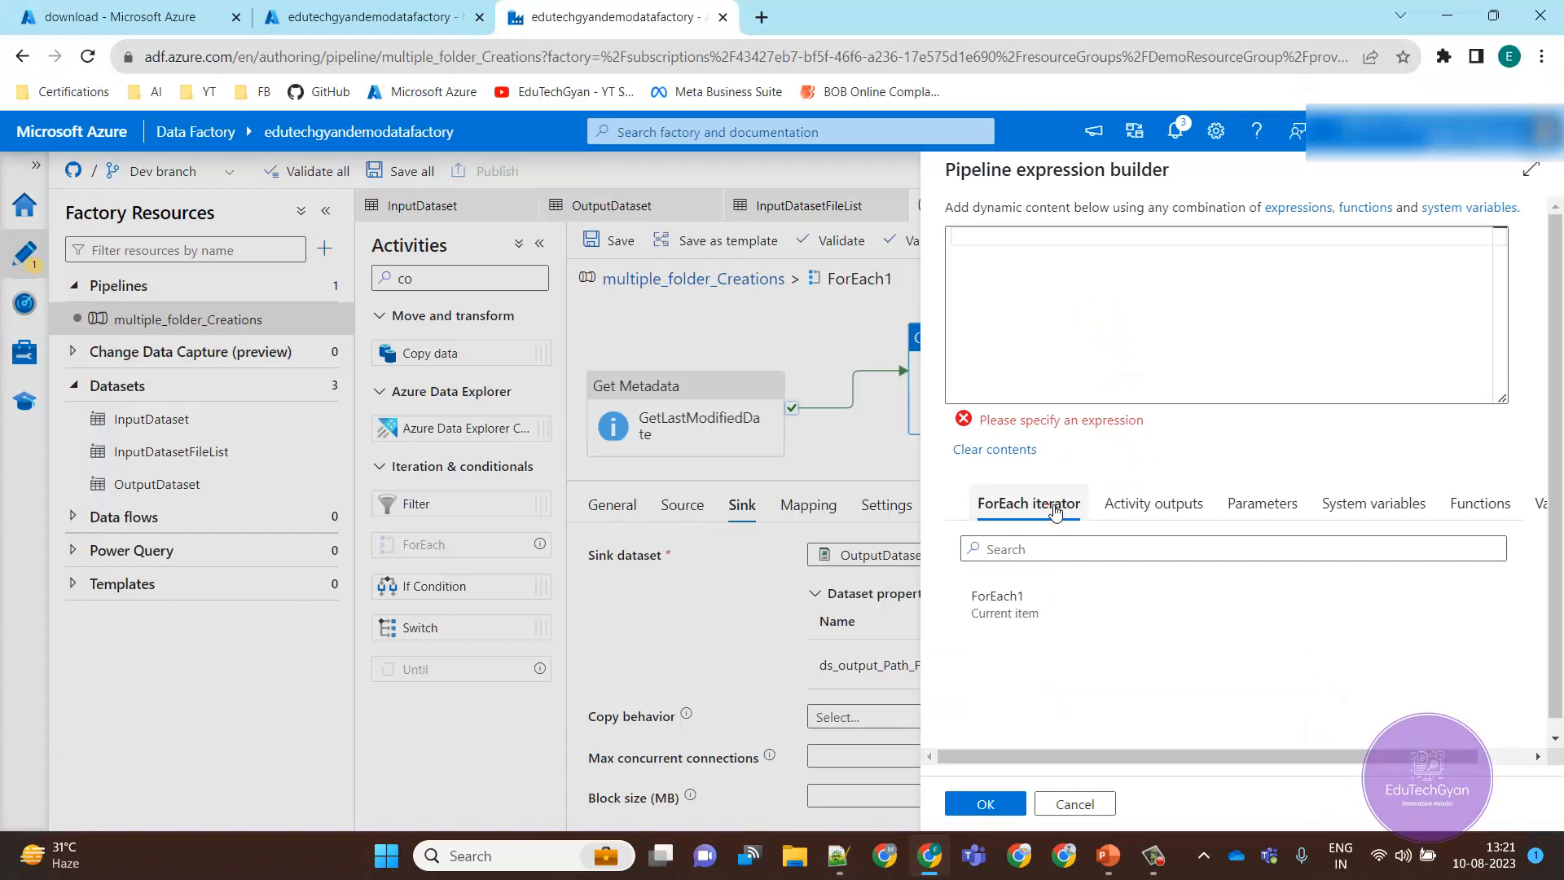
{"action": "left_click", "coordinate": [1015, 609]}
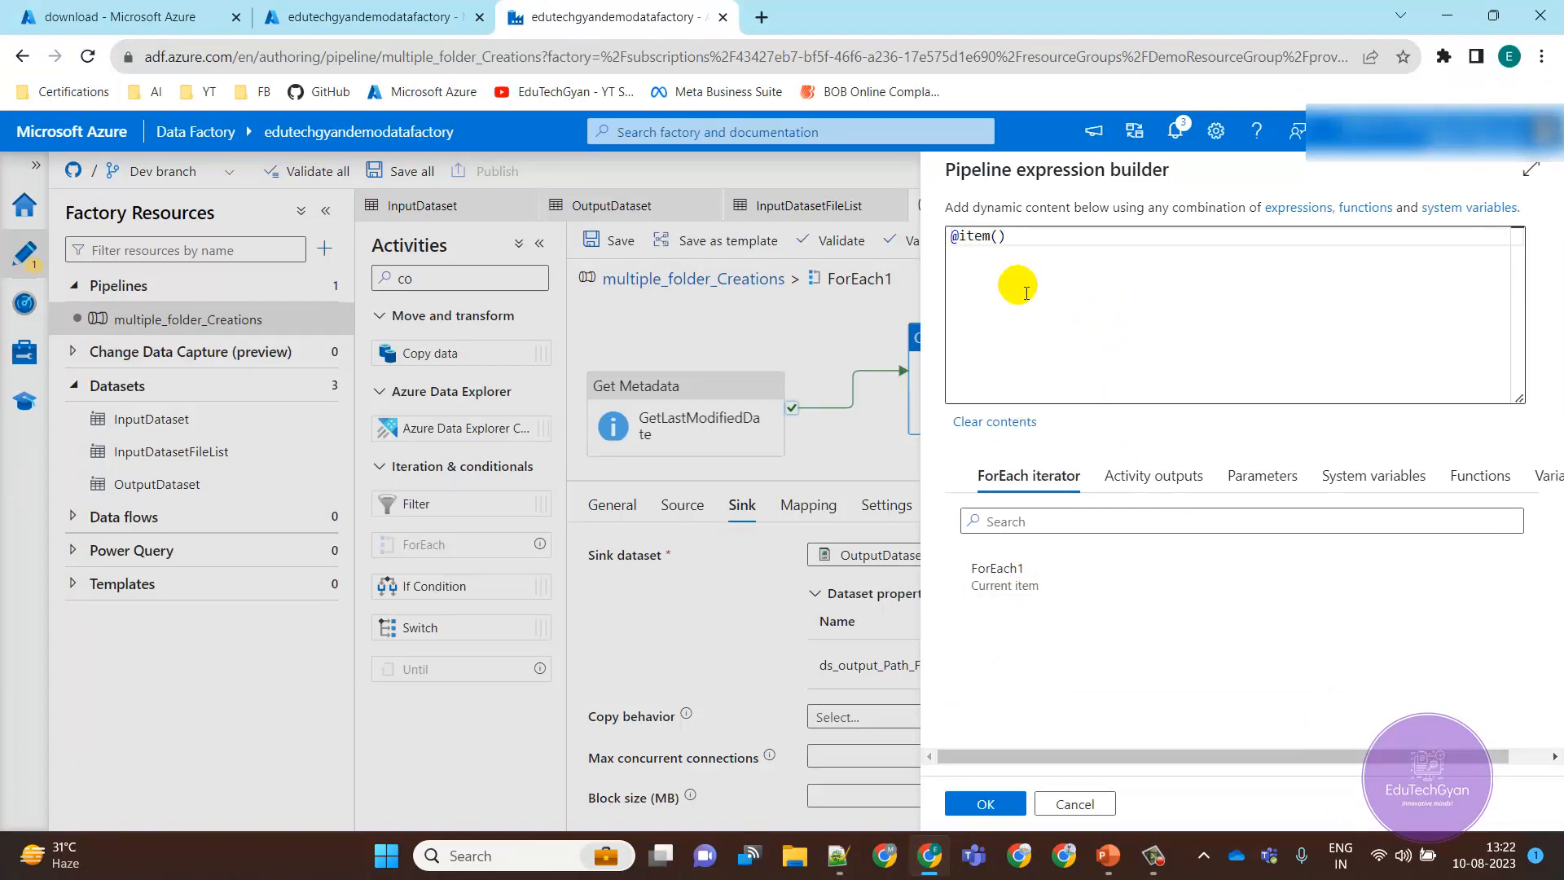
{"action": "left_click", "coordinate": [1018, 245]}
{"action": "type", "text": "."}
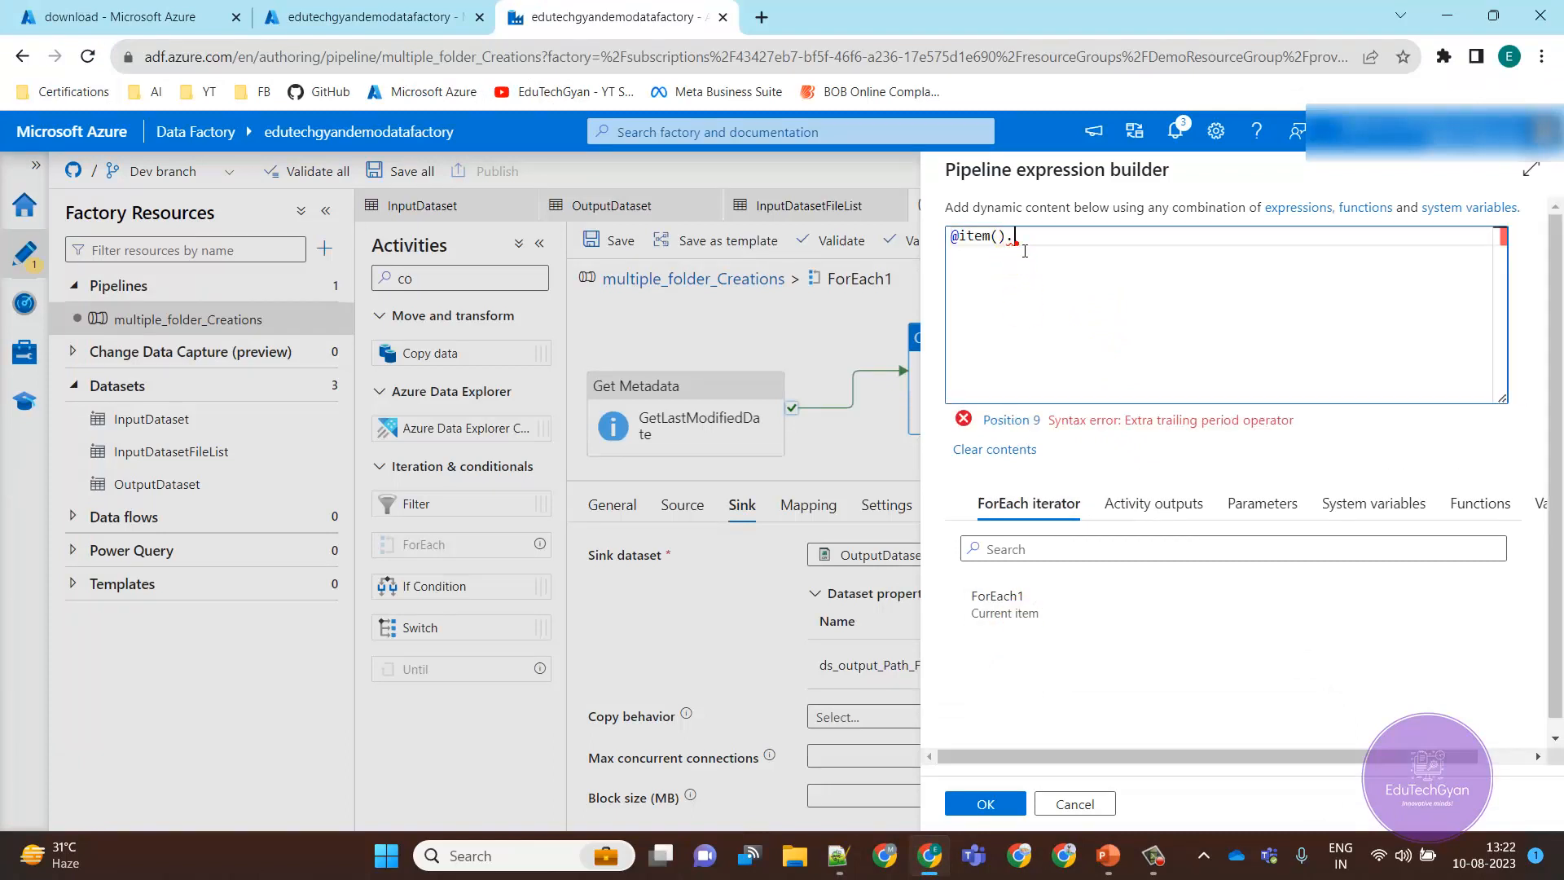
{"action": "type", "text": "name"}
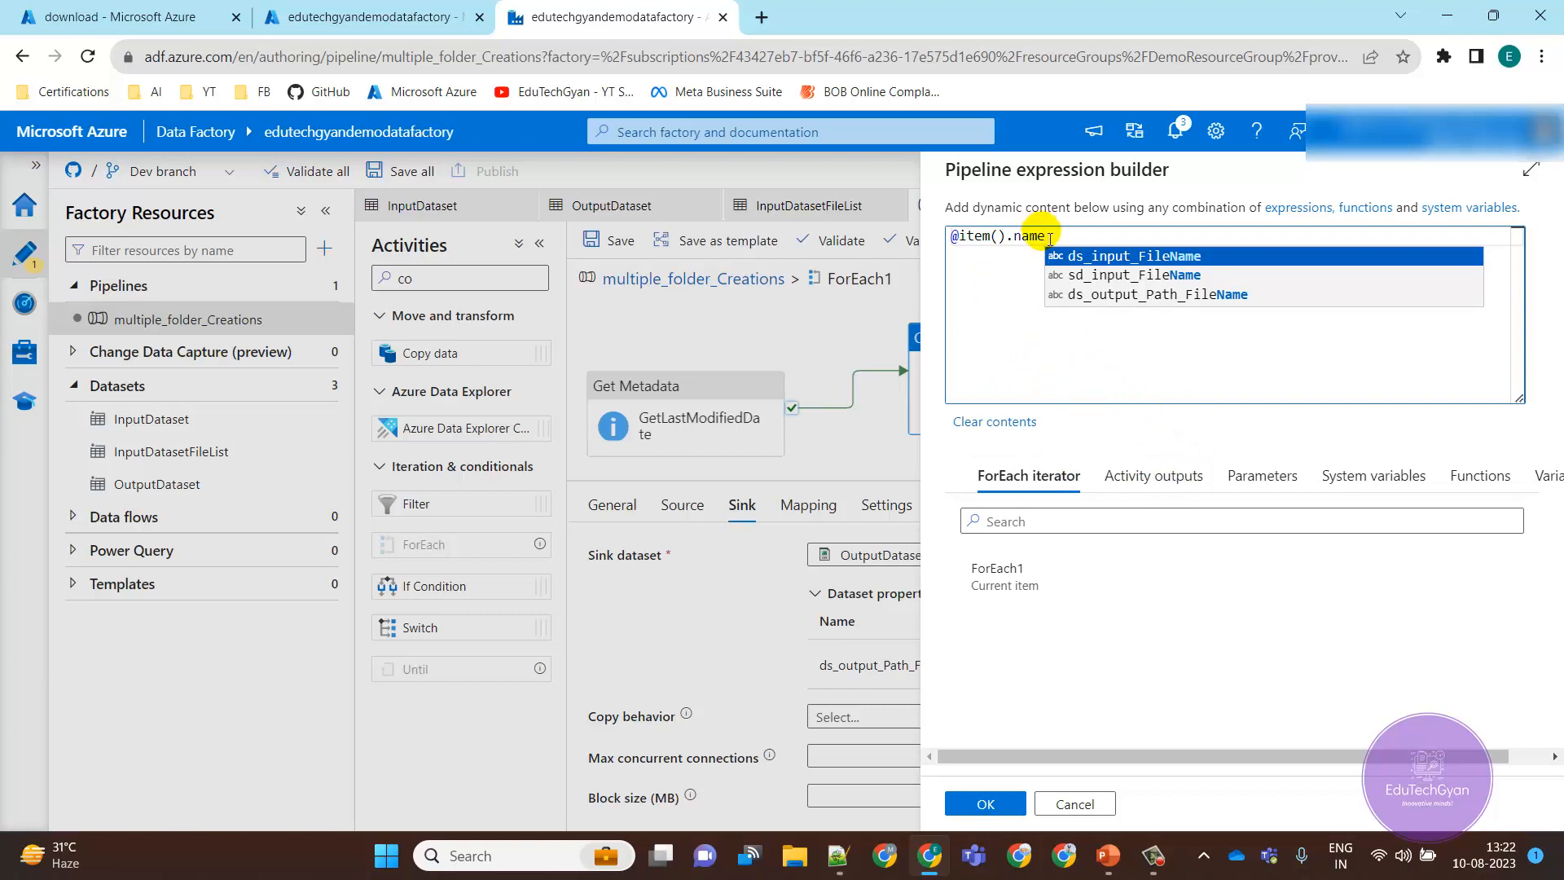
{"action": "left_click_drag", "start_coordinate": [1046, 237], "coordinate": [952, 237]}
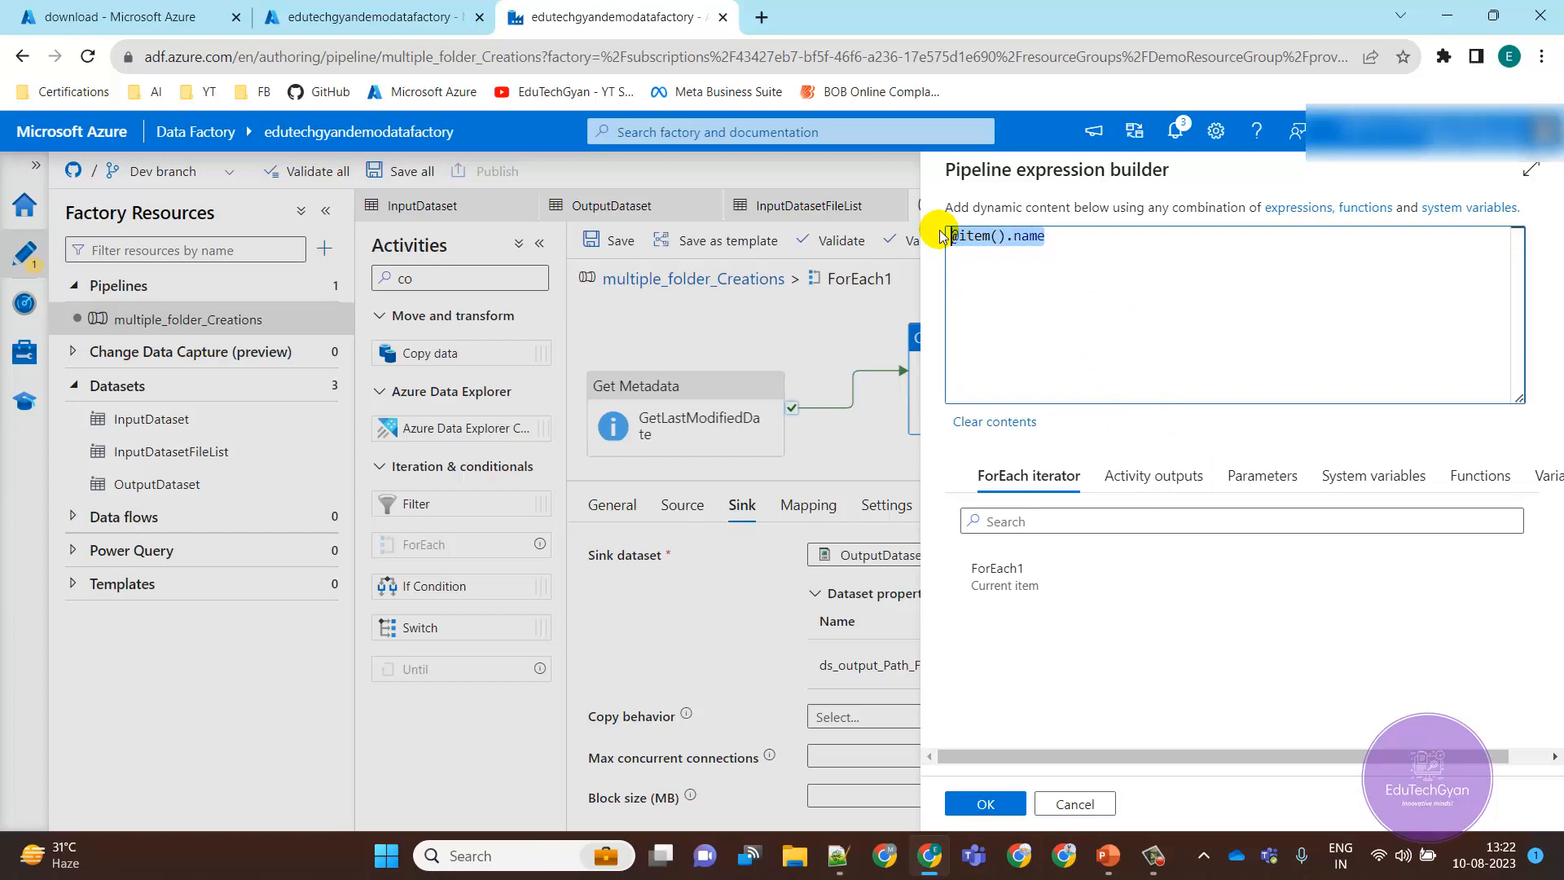
{"action": "left_click", "coordinate": [838, 856]}
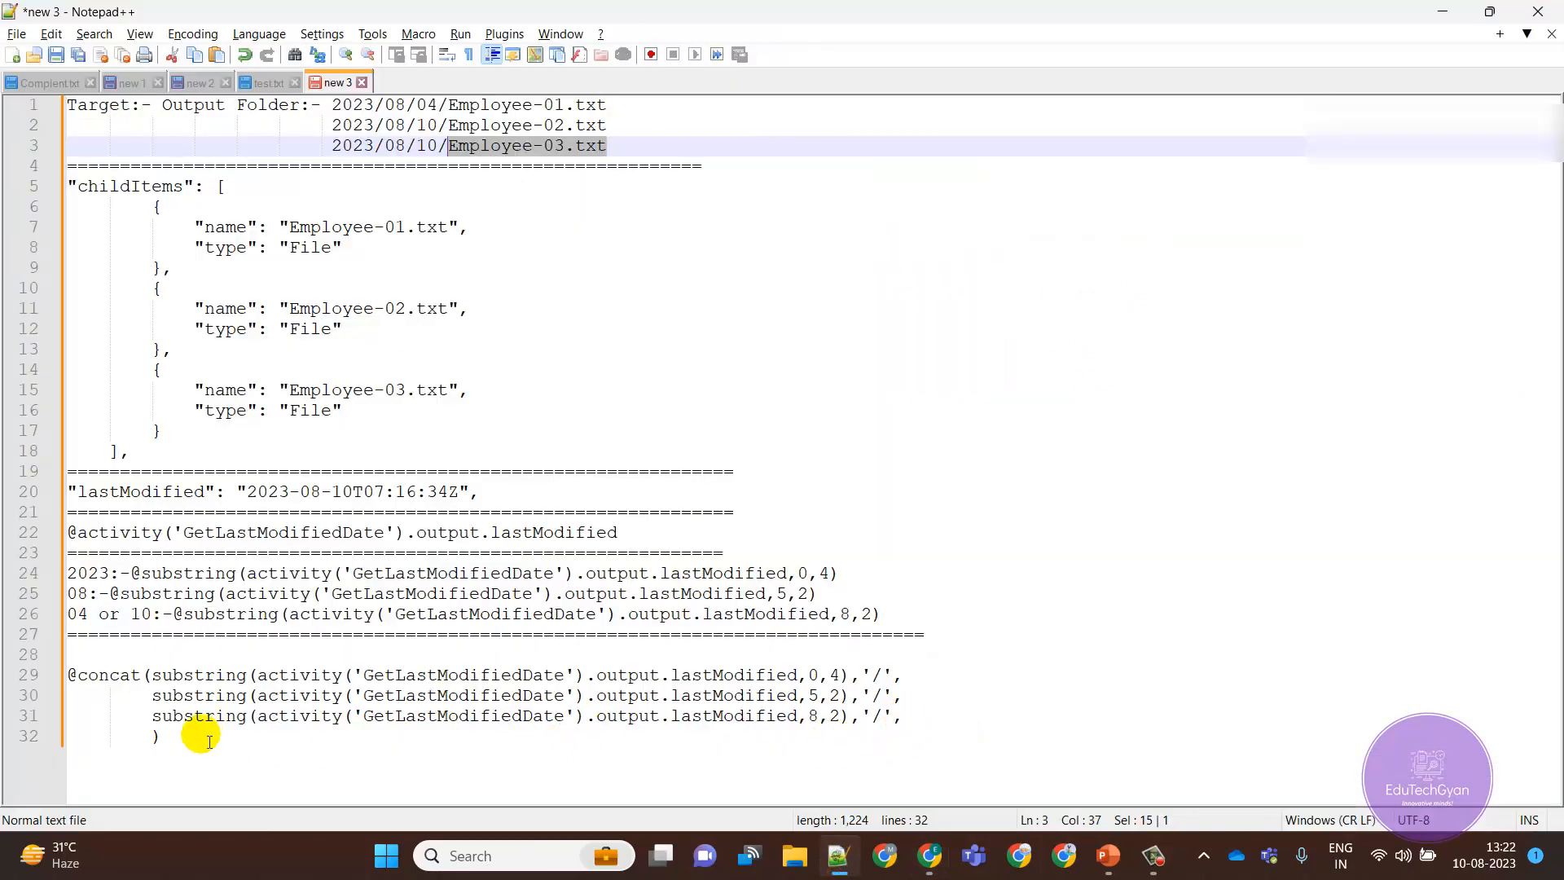
{"action": "left_click", "coordinate": [153, 736]}
{"action": "key", "text": "ctrl+v"}
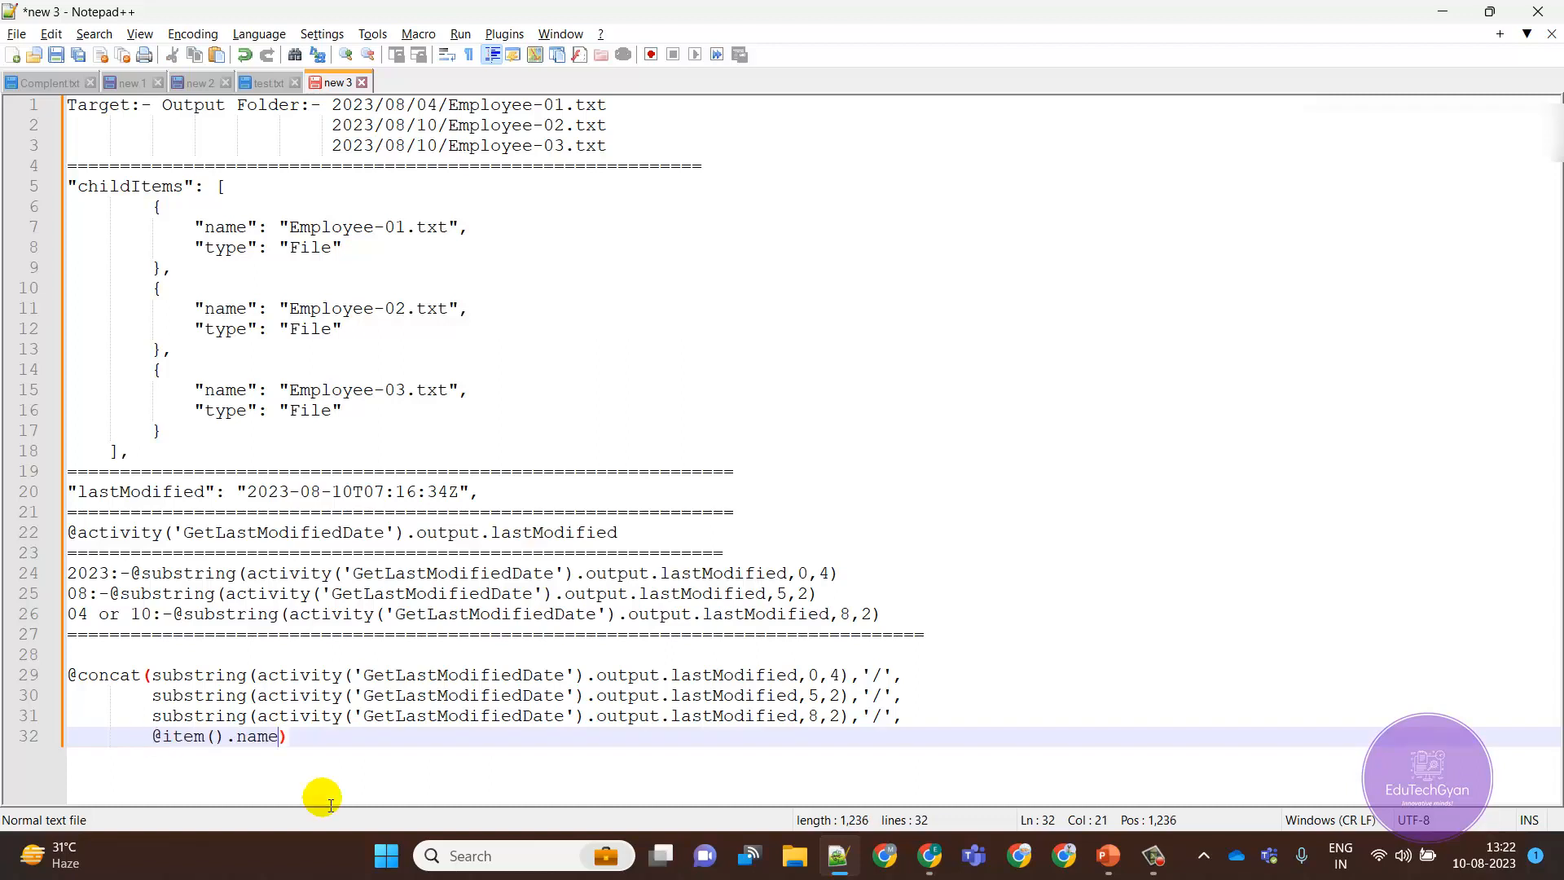
{"action": "left_click_drag", "start_coordinate": [298, 738], "coordinate": [73, 685]}
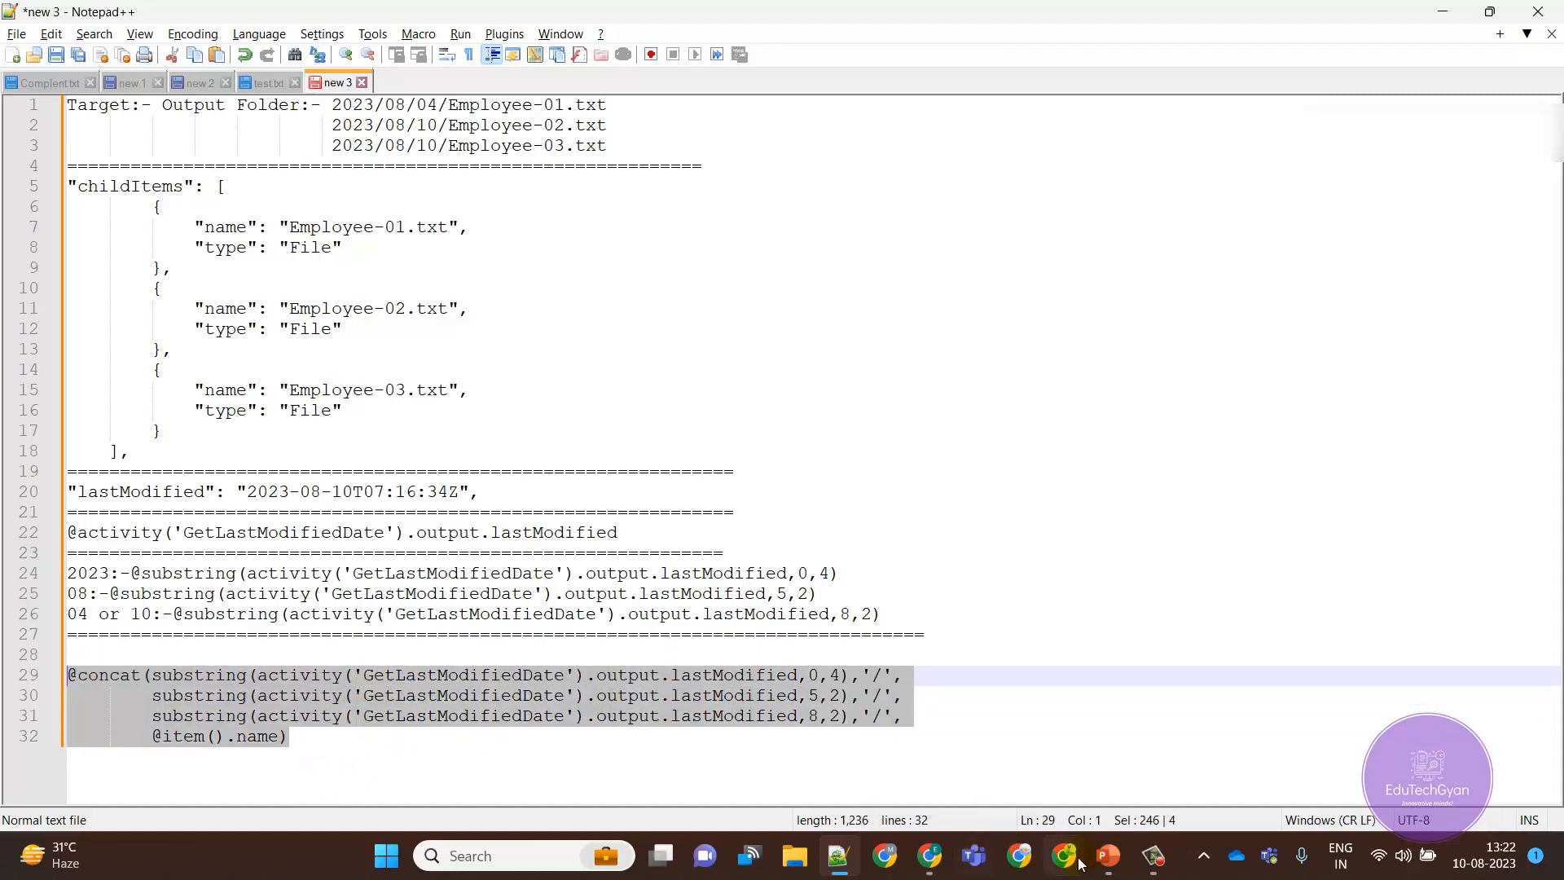
{"action": "left_click", "coordinate": [932, 866]}
{"action": "left_click", "coordinate": [1229, 264]}
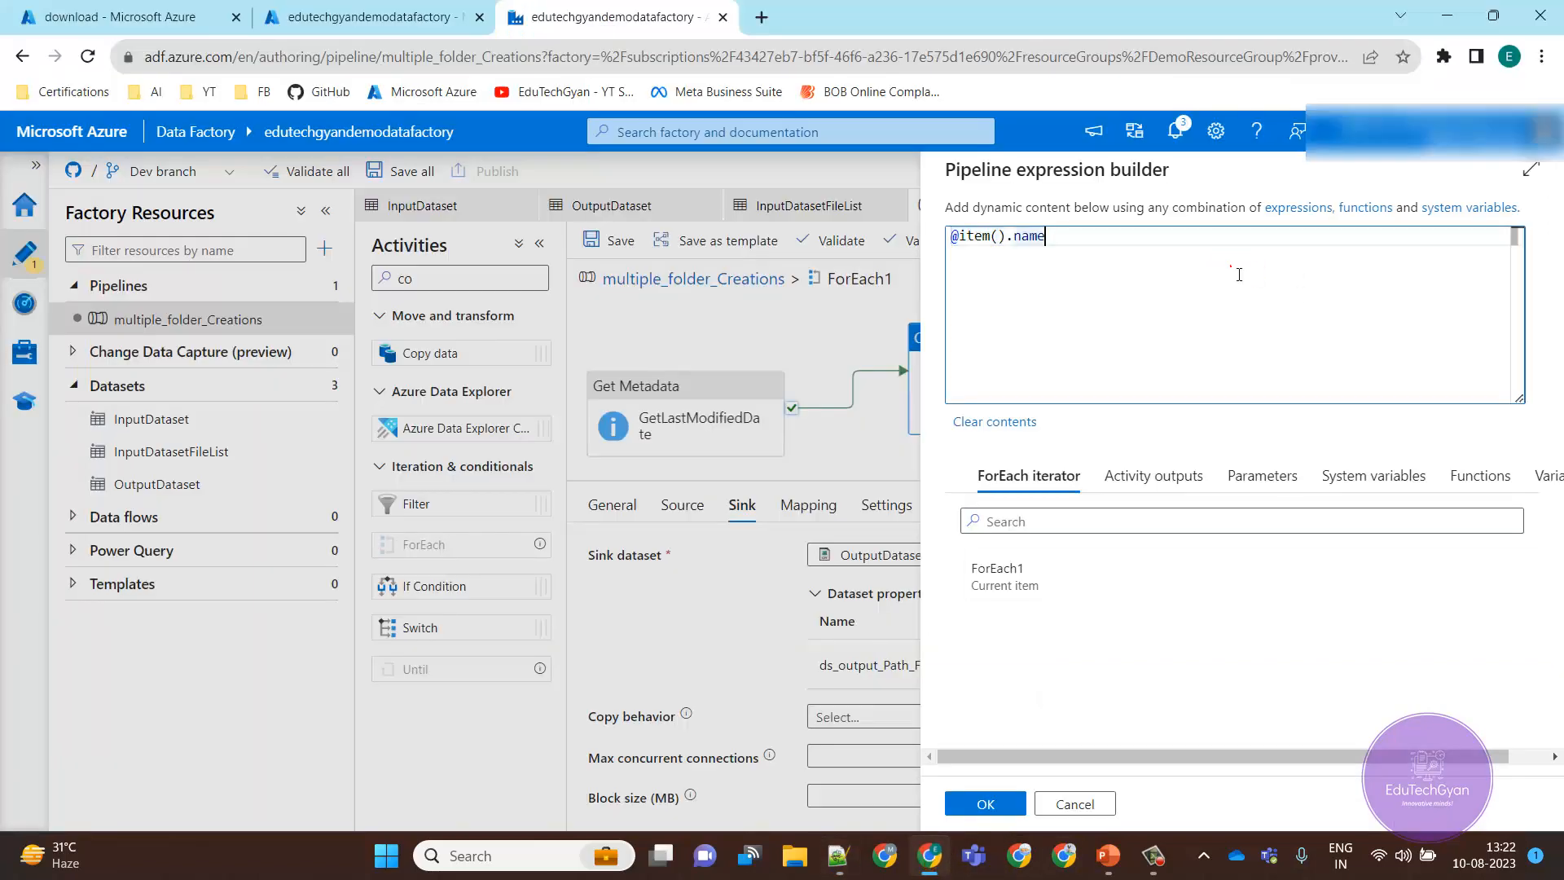
{"action": "key", "text": "ctrl+a"}
{"action": "key", "text": "ctrl+v"}
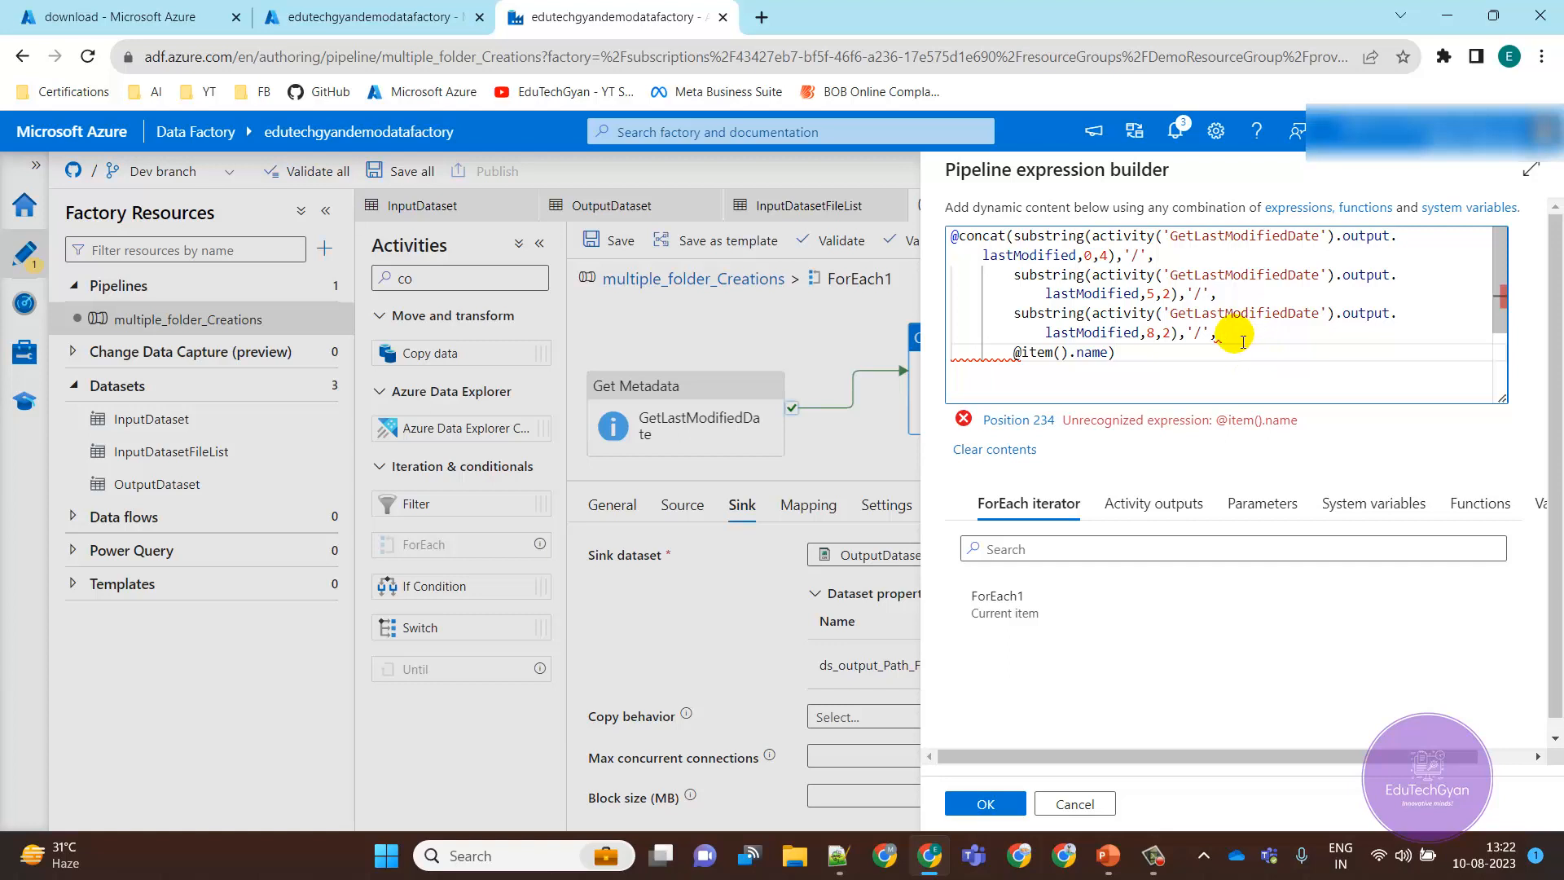
{"action": "mouse_move", "coordinate": [1022, 361]}
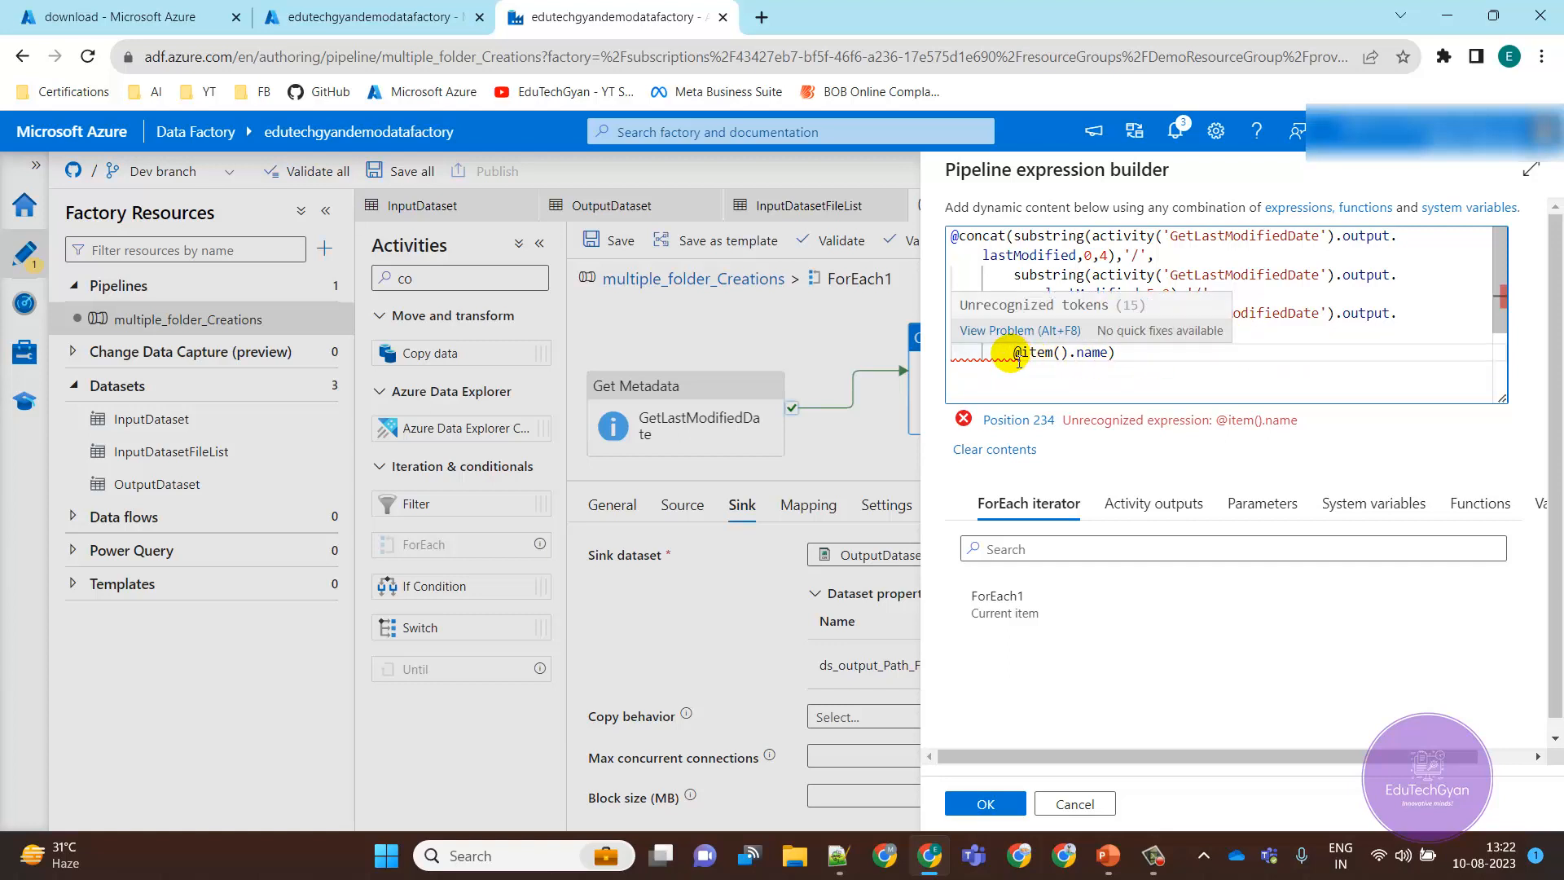
- Remove the @ before item().name in the concat expression and apply the expression to the sink's ds_output_Path_FileName property
{"action": "left_click", "coordinate": [1018, 361]}
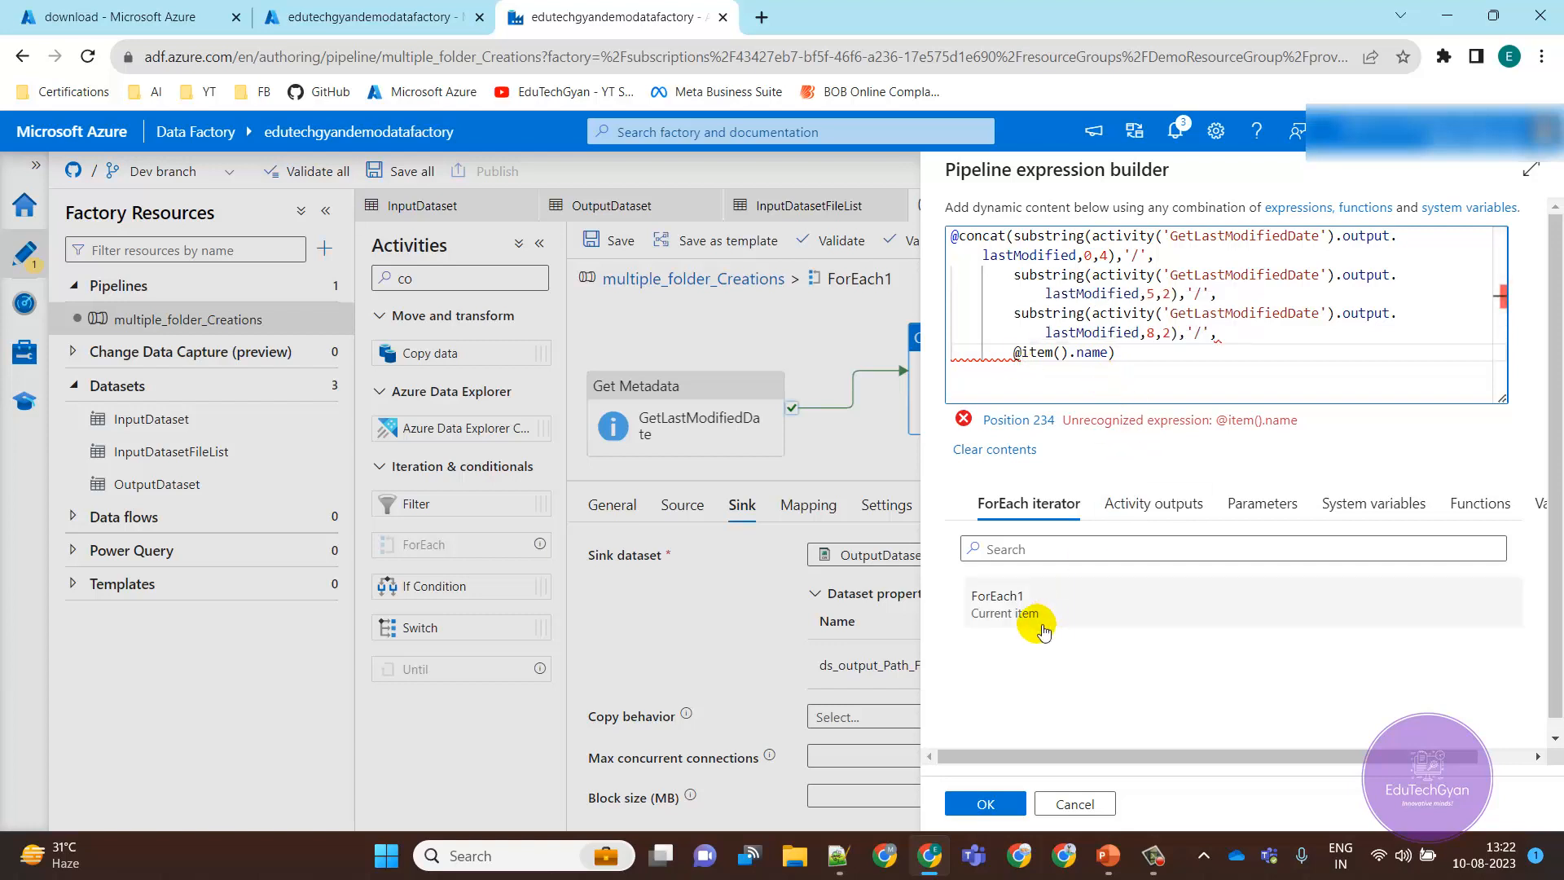
{"action": "left_click", "coordinate": [1157, 513]}
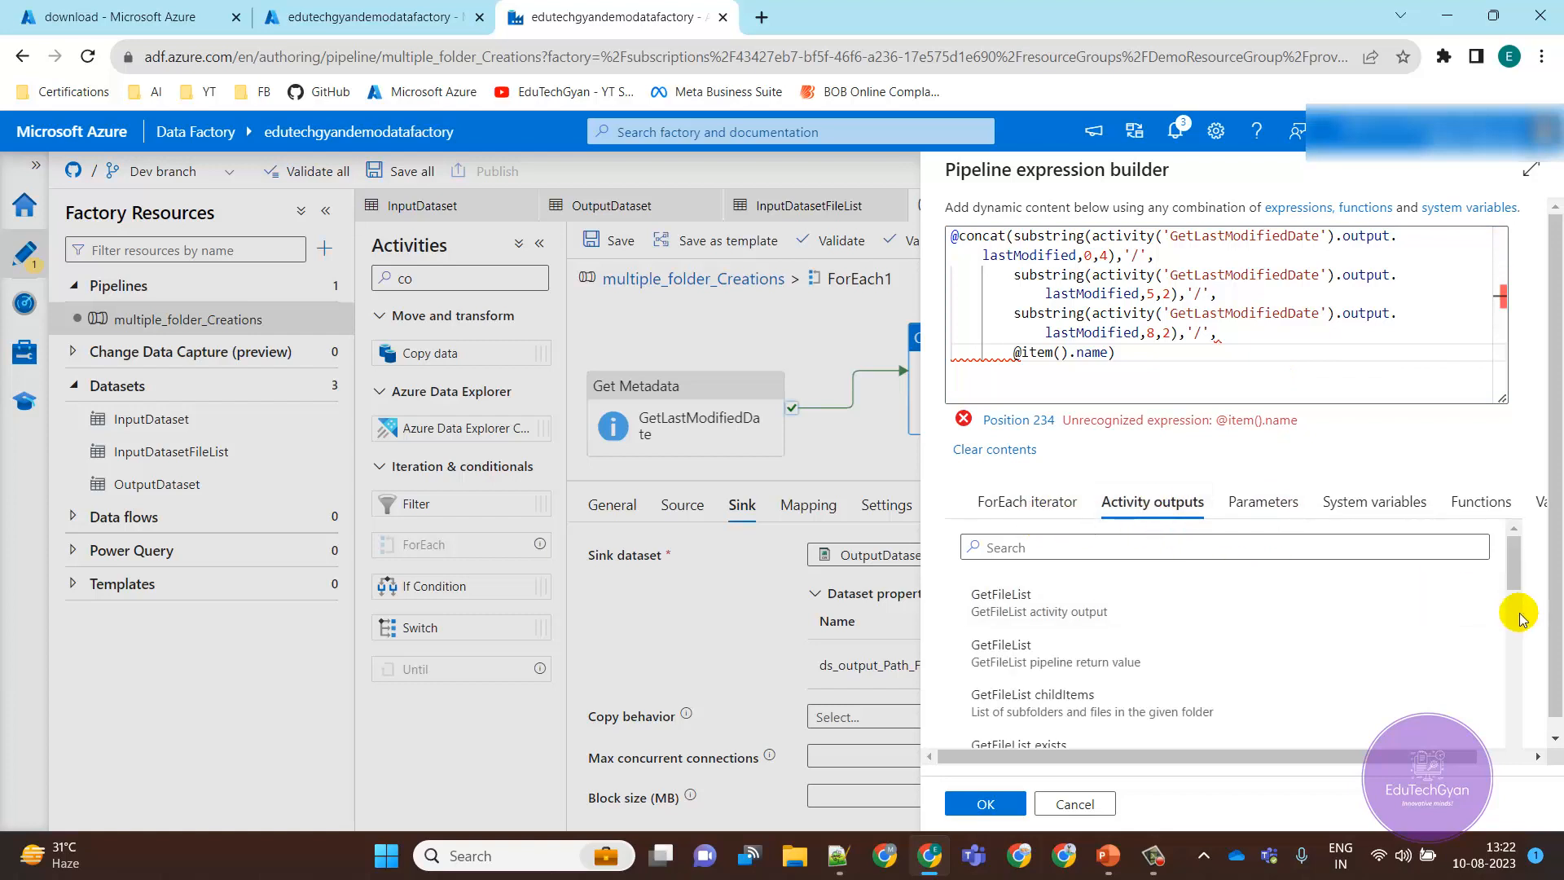
{"action": "left_click_drag", "start_coordinate": [1515, 590], "coordinate": [1513, 733]}
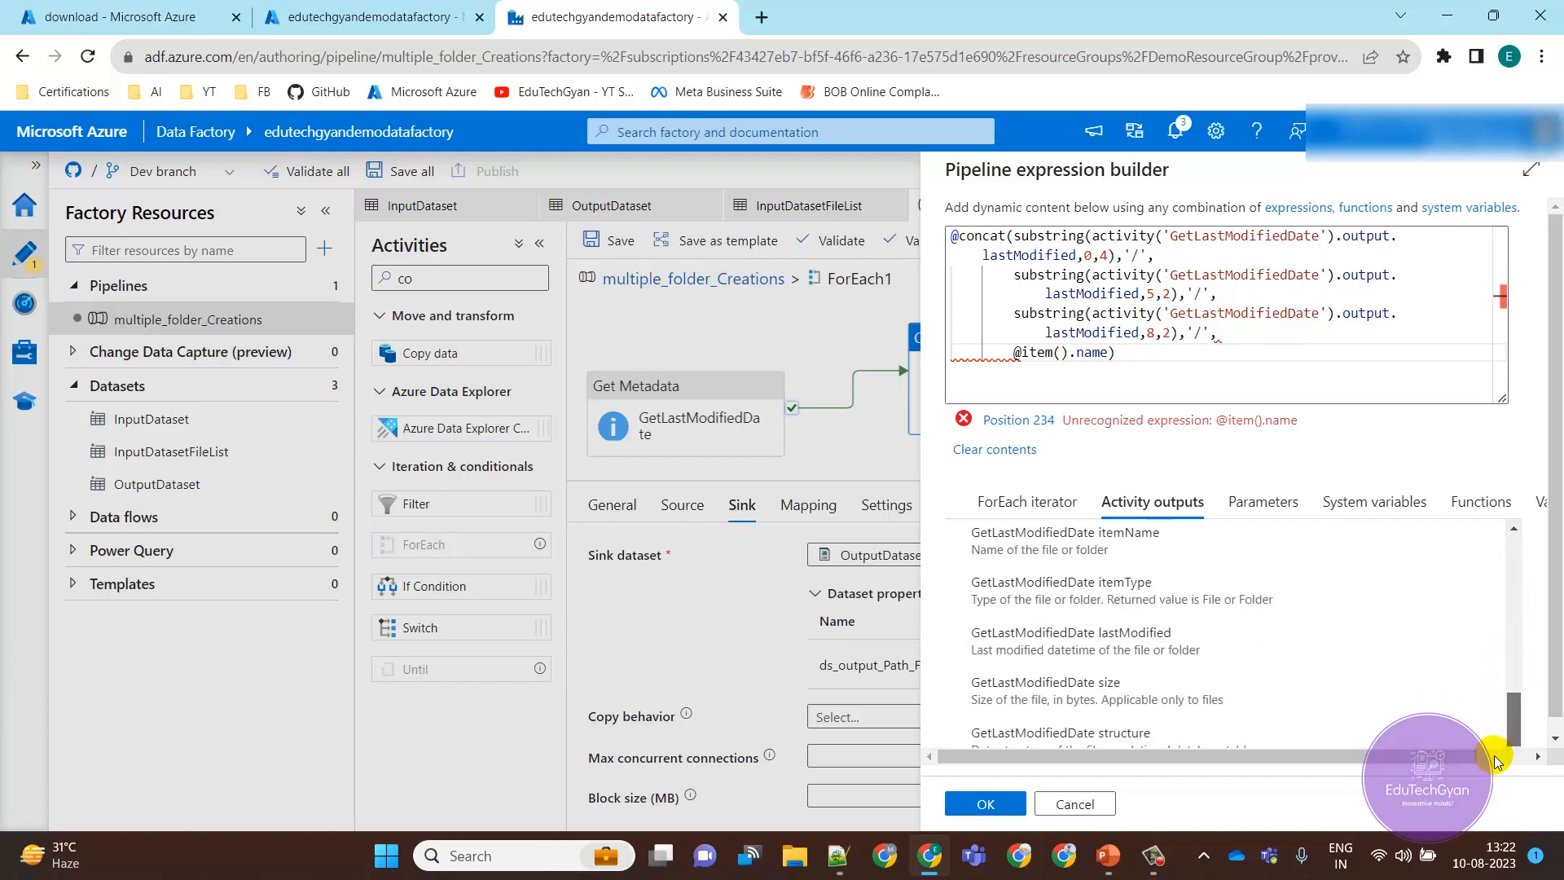
{"action": "left_click", "coordinate": [1059, 506]}
{"action": "left_click", "coordinate": [1111, 354]}
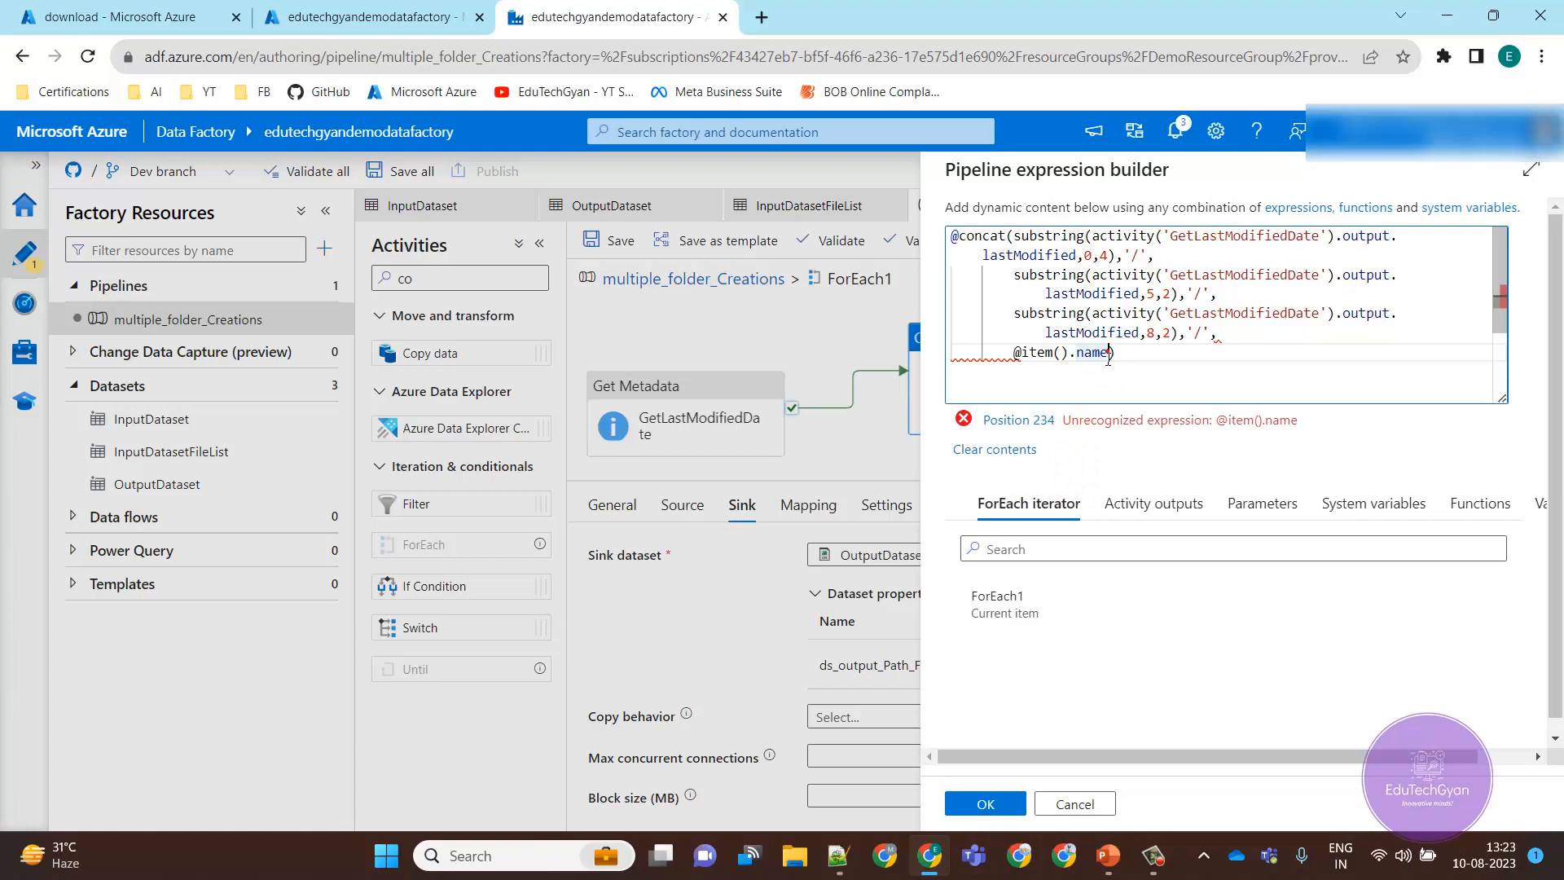
{"action": "left_click", "coordinate": [1020, 352]}
{"action": "key", "text": "BackSpace"}
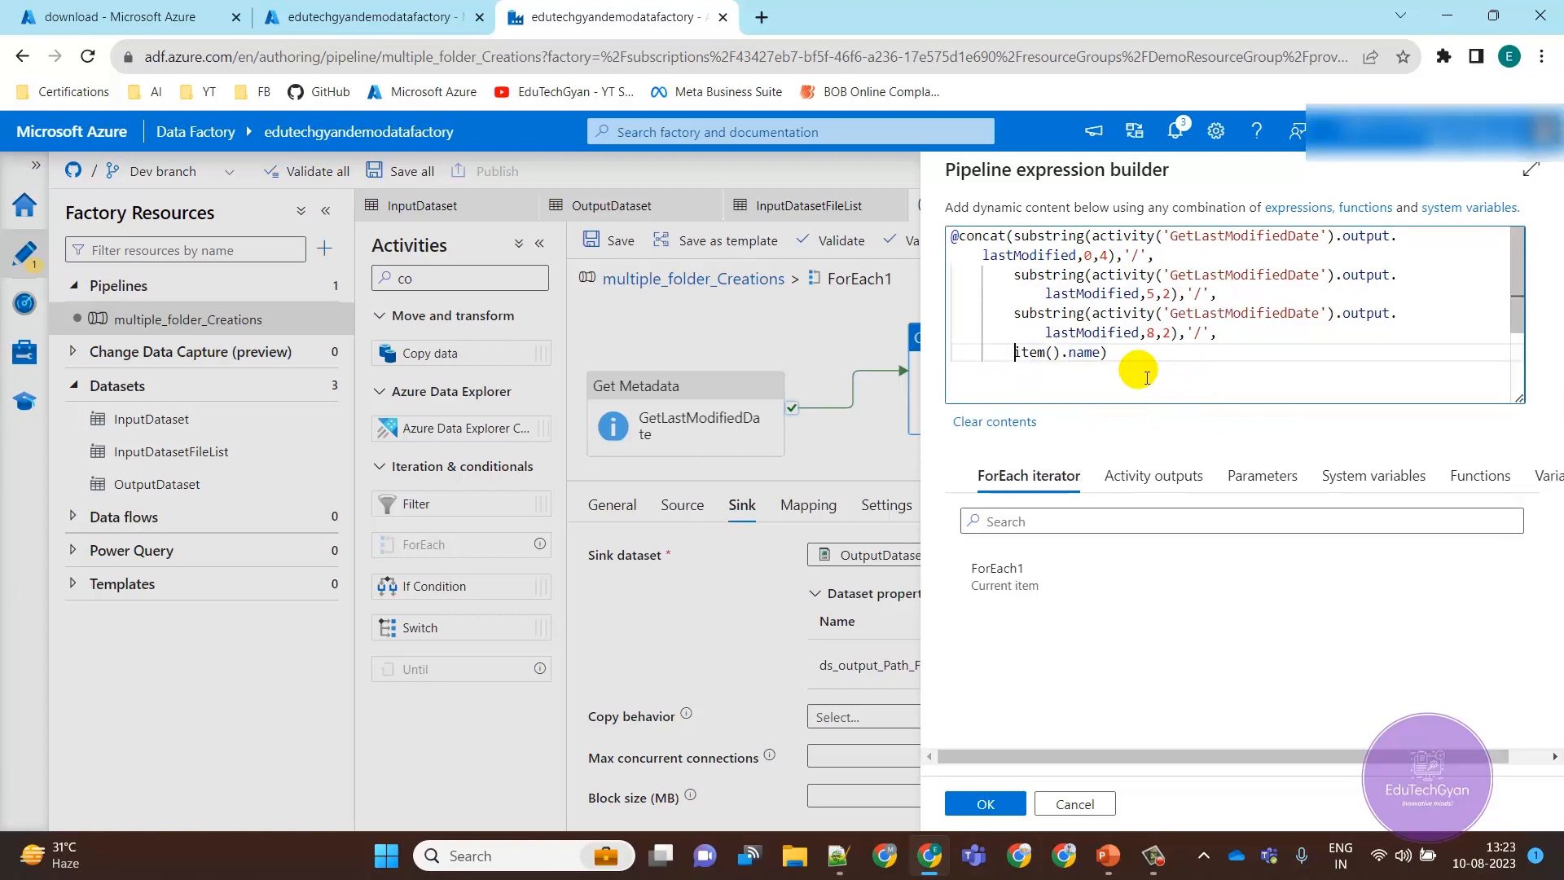
{"action": "left_click", "coordinate": [1114, 354]}
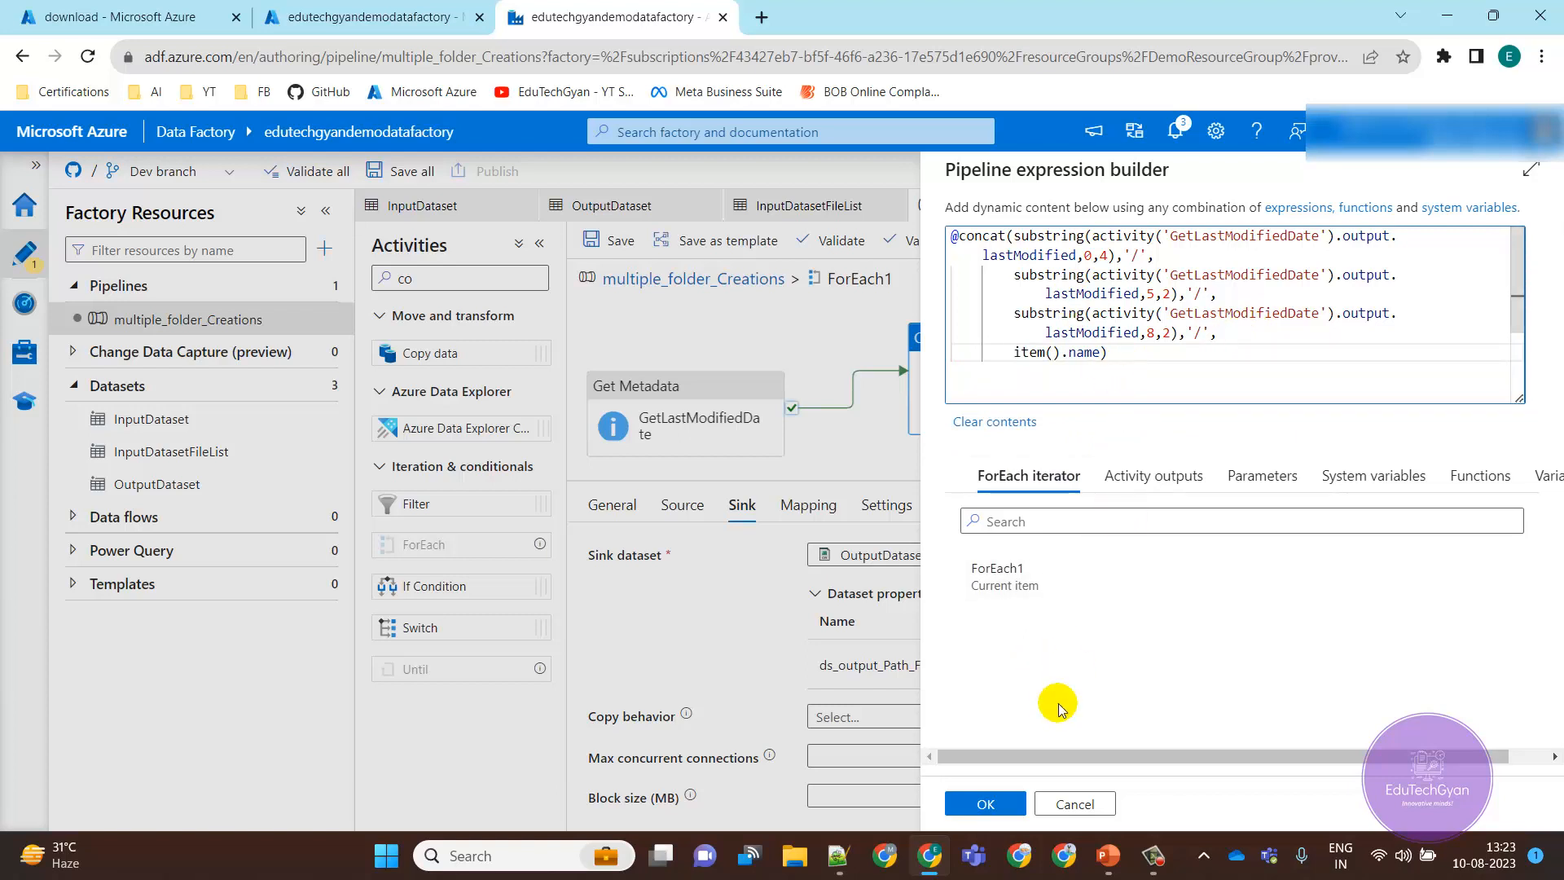
{"action": "left_click", "coordinate": [1010, 805]}
{"action": "left_click", "coordinate": [1028, 658]}
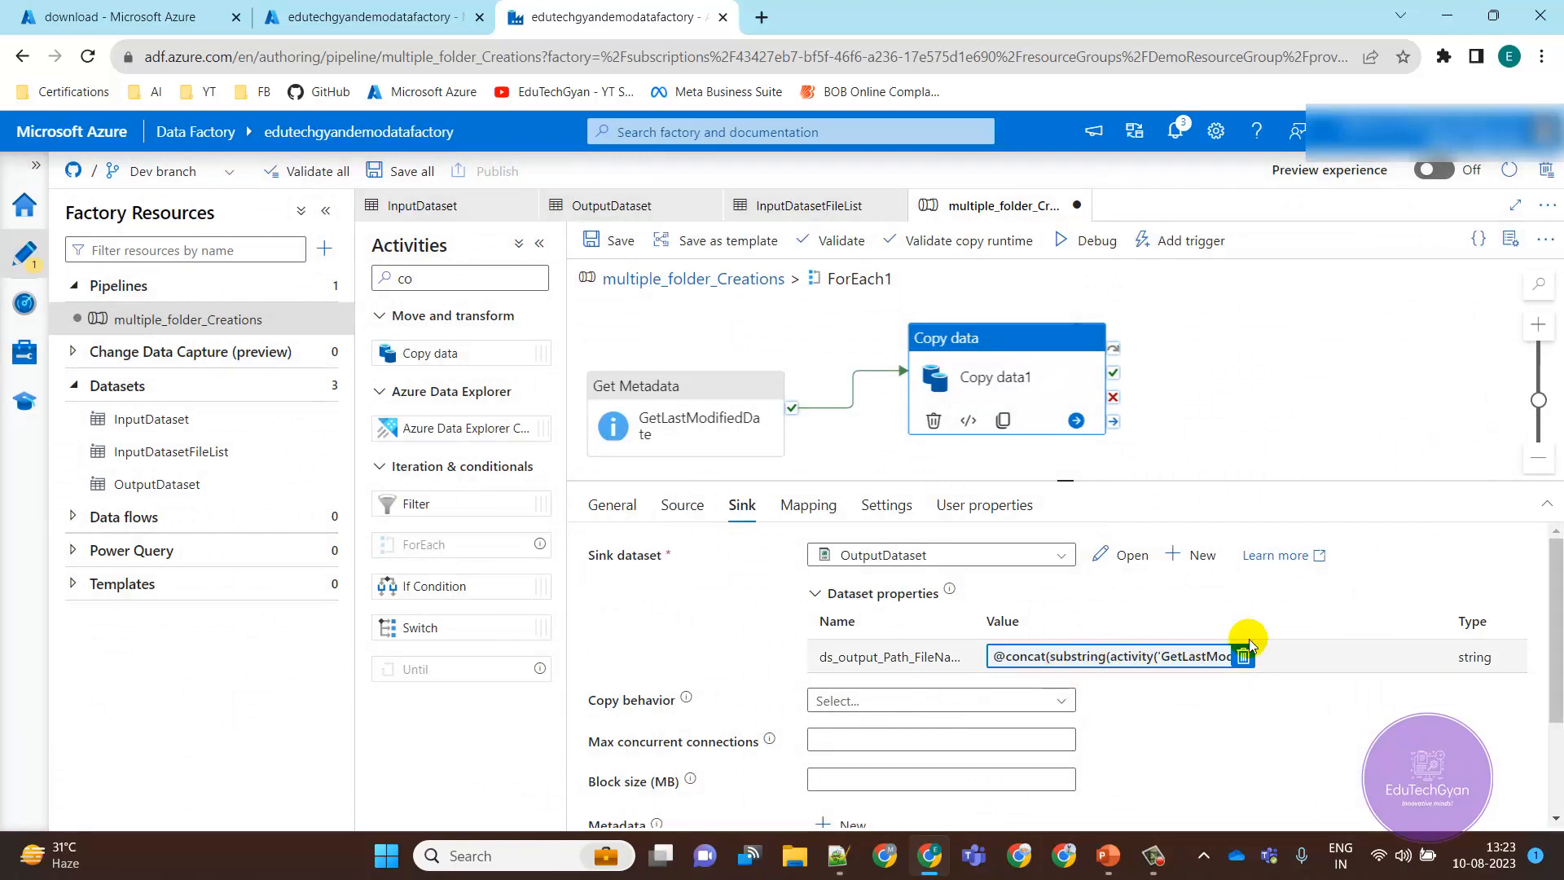
- Check Copy data1's source and sink settings, and return from ForEach1 to the multiple_folder_Creations pipeline canvas
{"action": "left_click", "coordinate": [689, 505]}
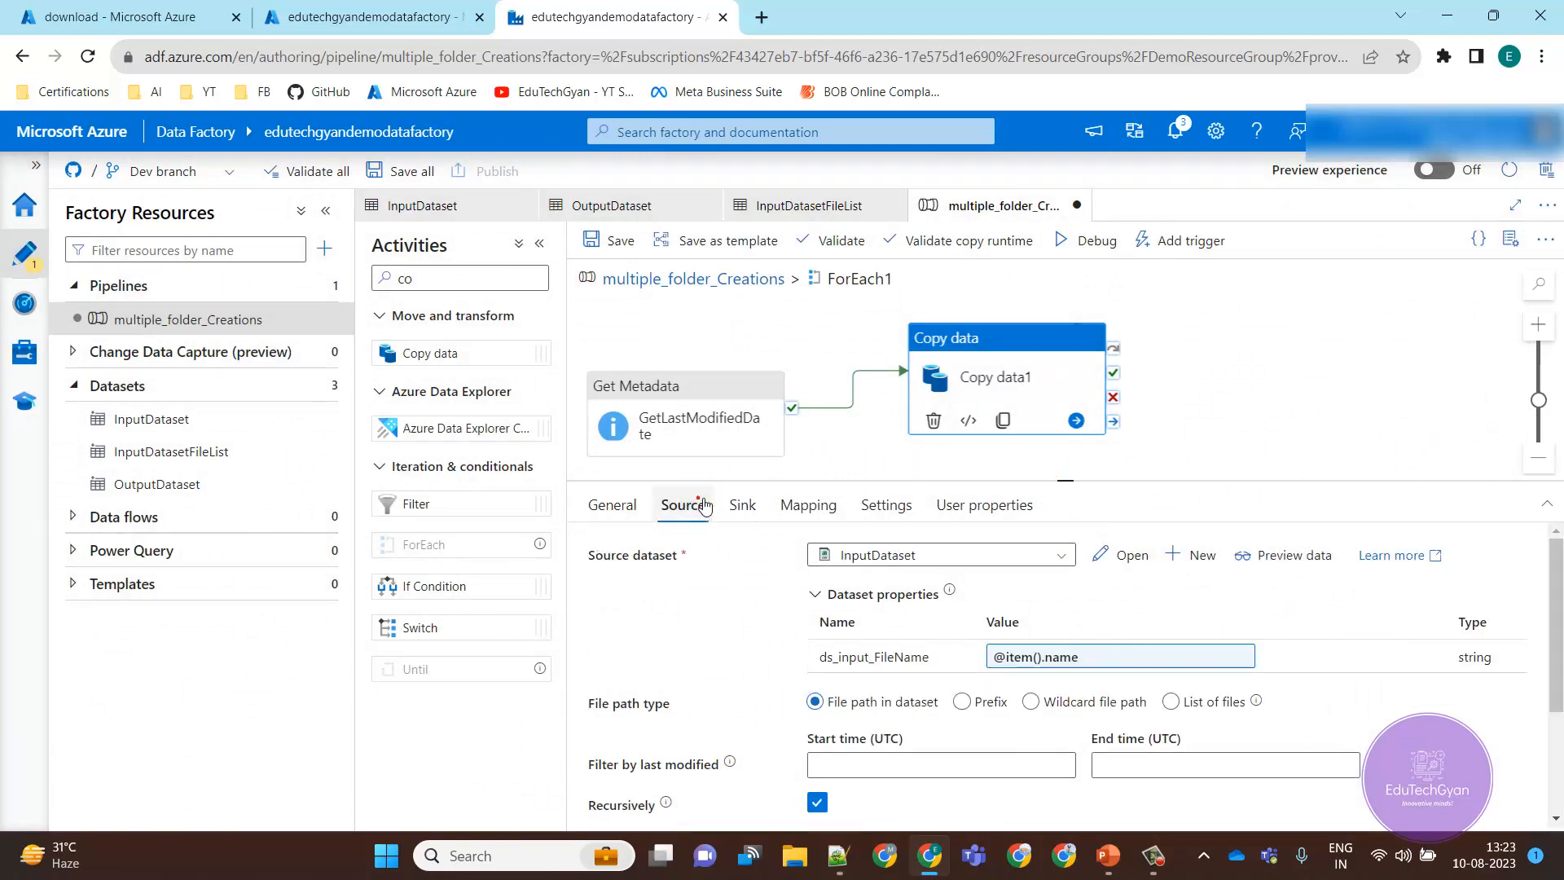
{"action": "left_click", "coordinate": [742, 505]}
{"action": "left_click", "coordinate": [1298, 345]}
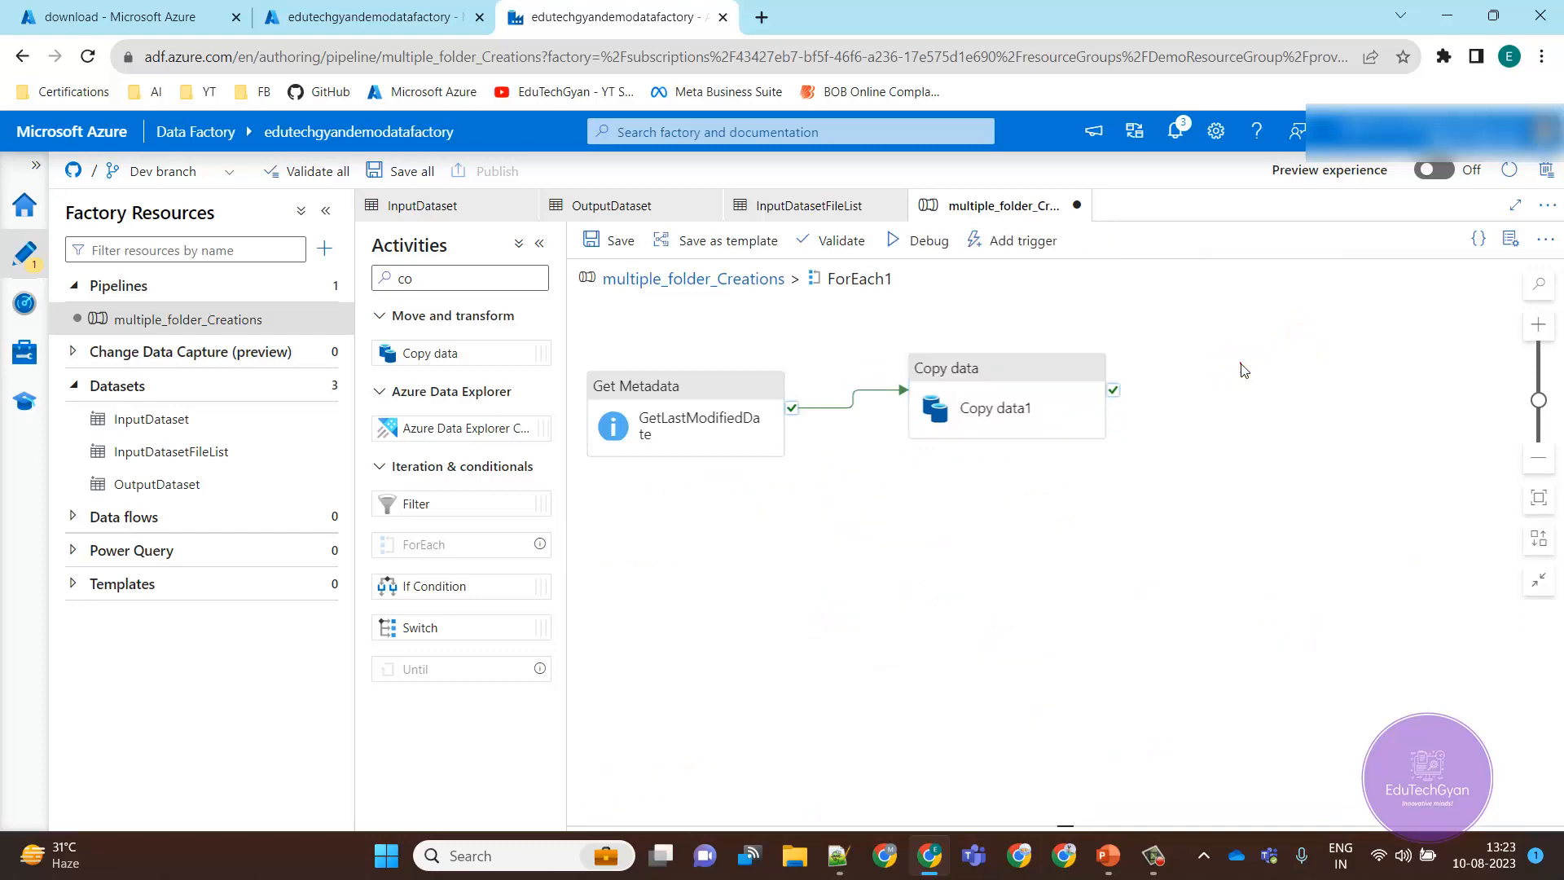
{"action": "left_click", "coordinate": [738, 281]}
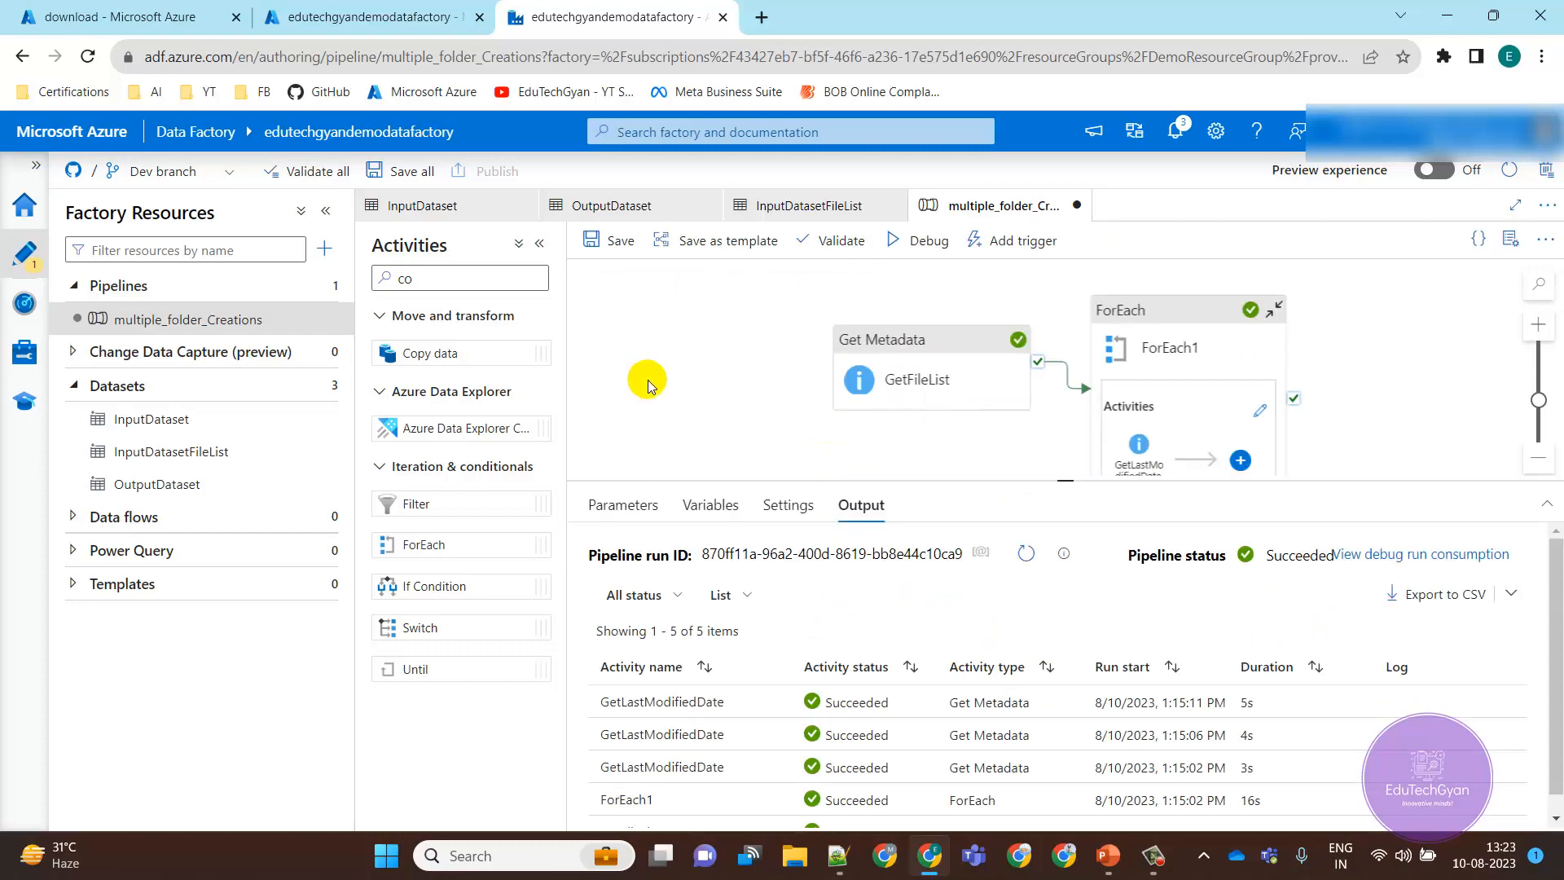
- Switch to the Azure portal and check the contents of the Output folder in the download container
{"action": "left_click", "coordinate": [137, 9]}
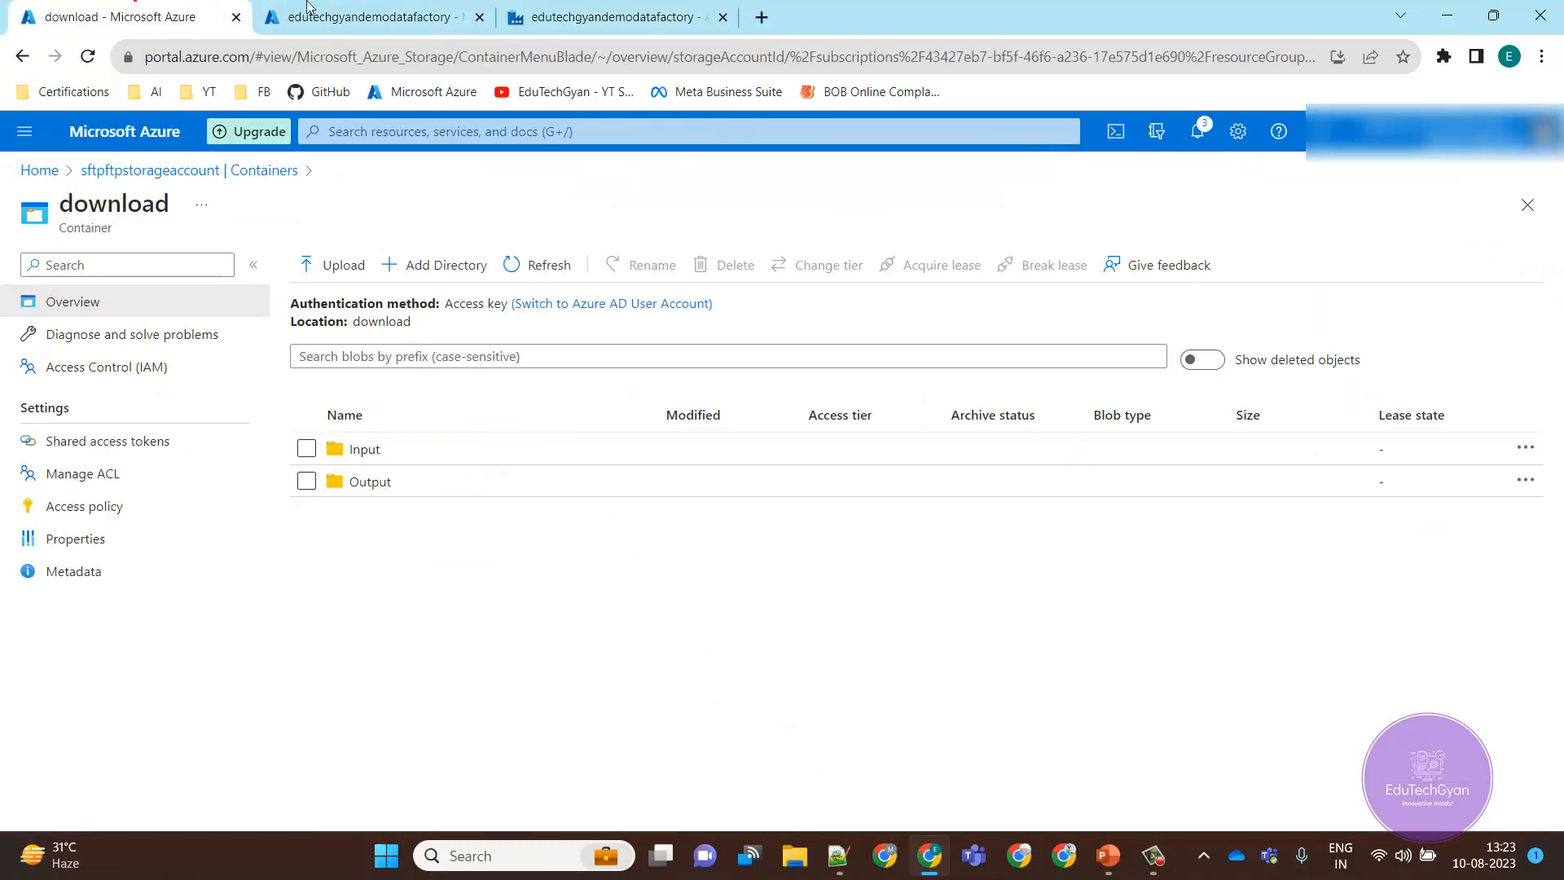
{"action": "left_click", "coordinate": [369, 480]}
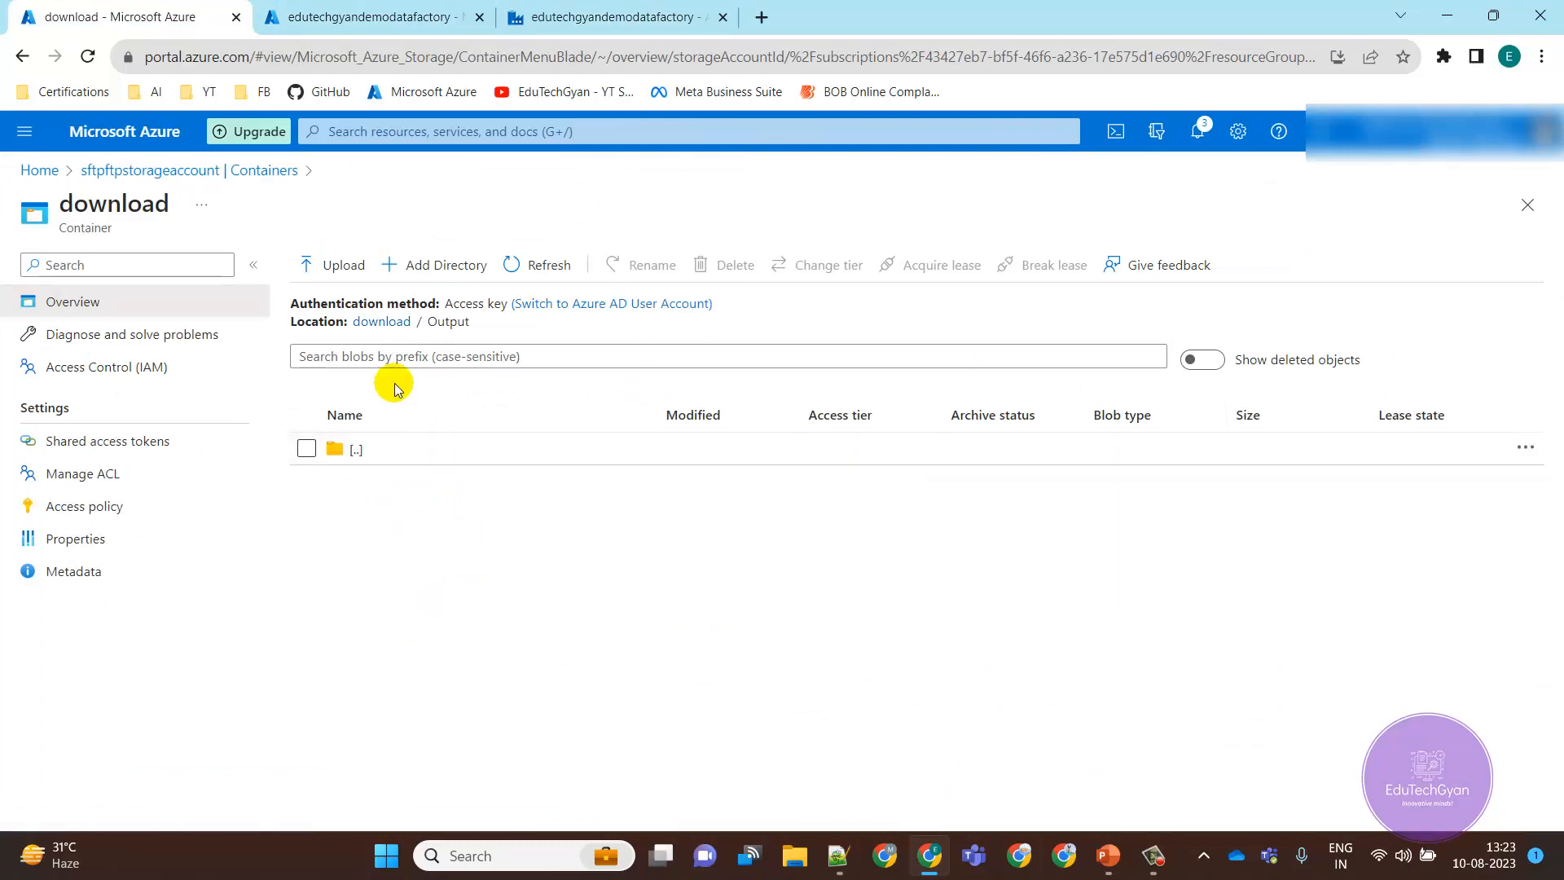
{"action": "left_click", "coordinate": [382, 322]}
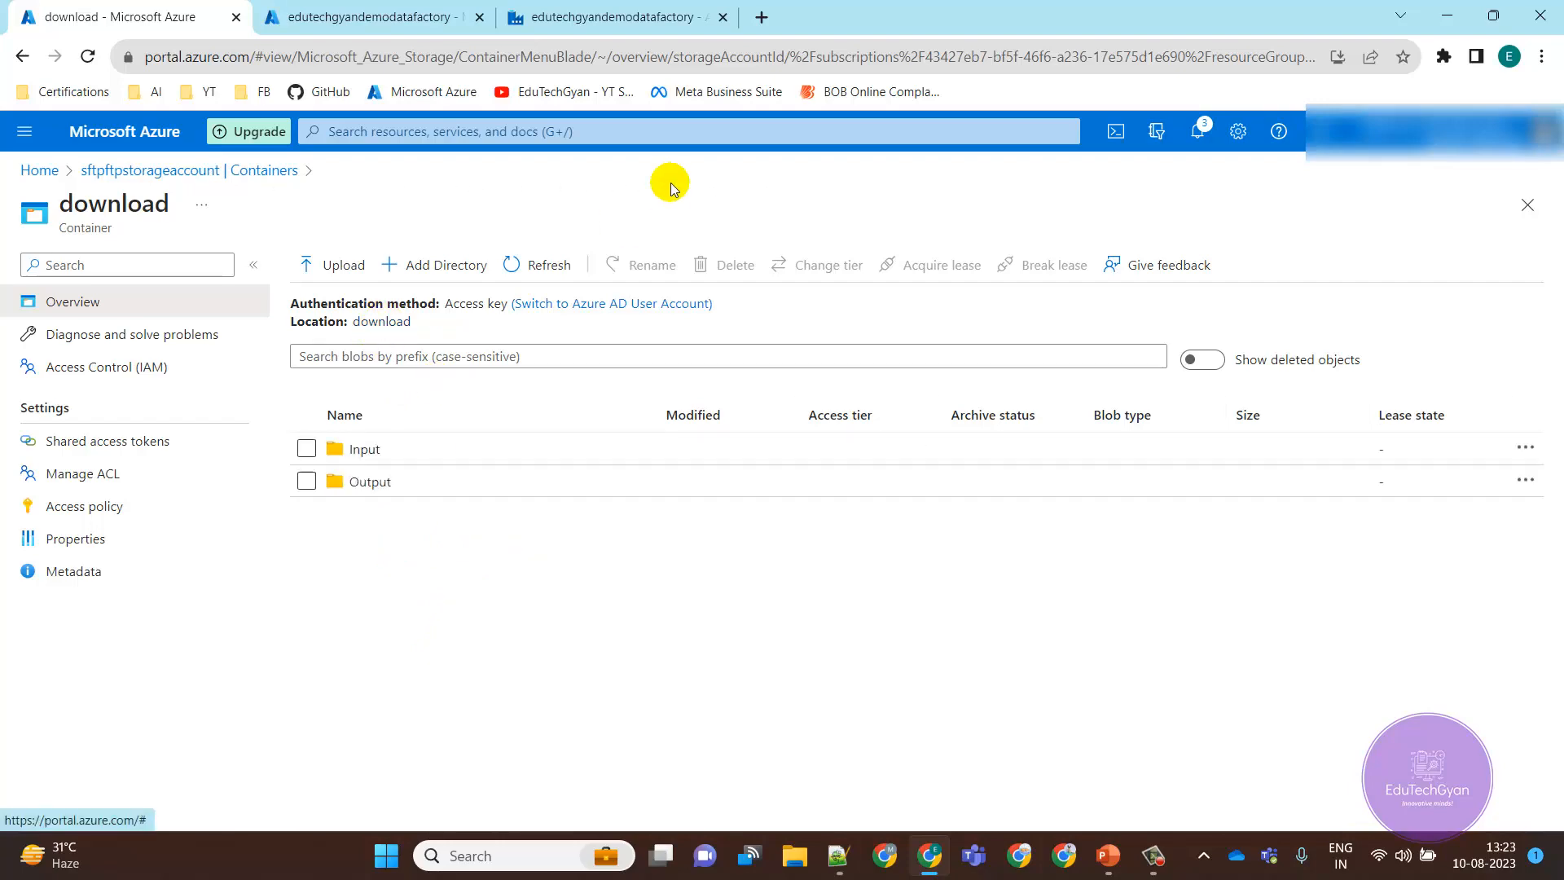
- Return to Data Factory and start a debug run of the multiple_folder_Creations pipeline
{"action": "left_click", "coordinate": [579, 25]}
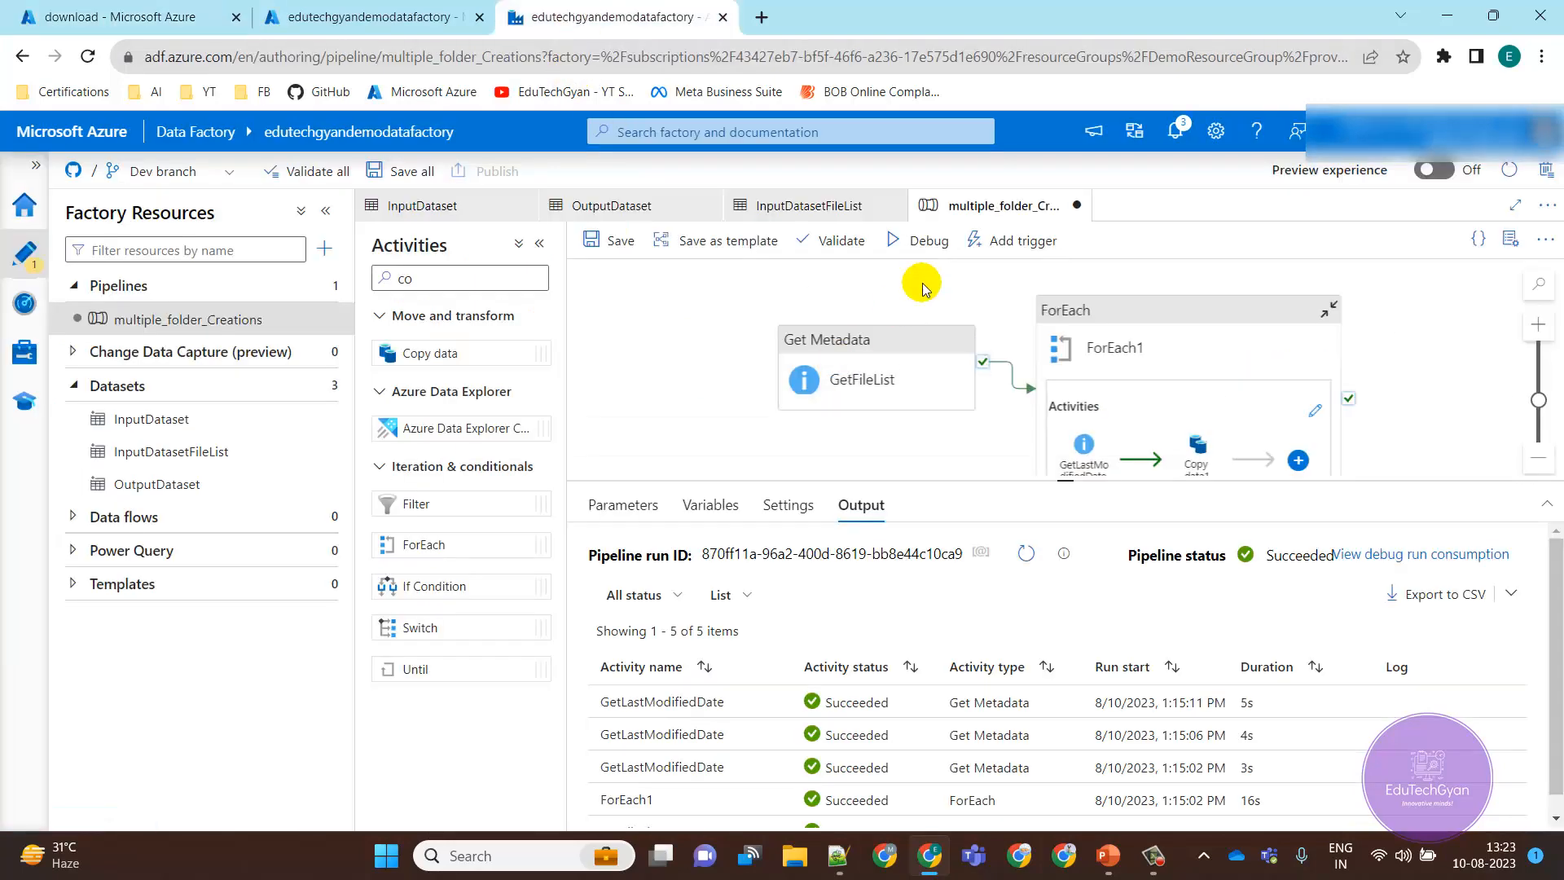
{"action": "left_click", "coordinate": [918, 242]}
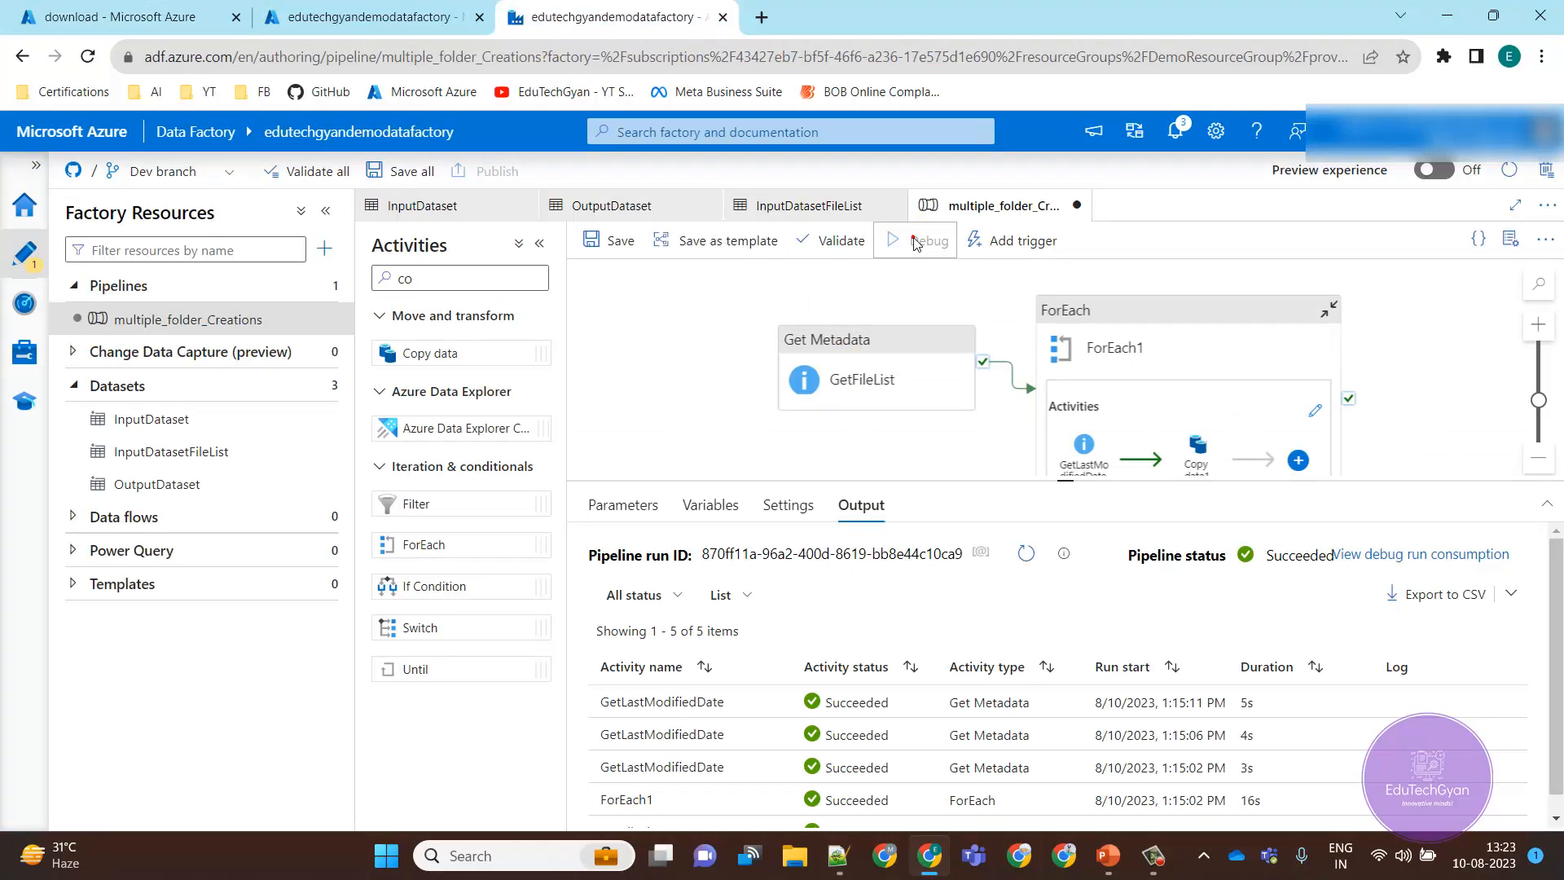
{"action": "left_click", "coordinate": [915, 242]}
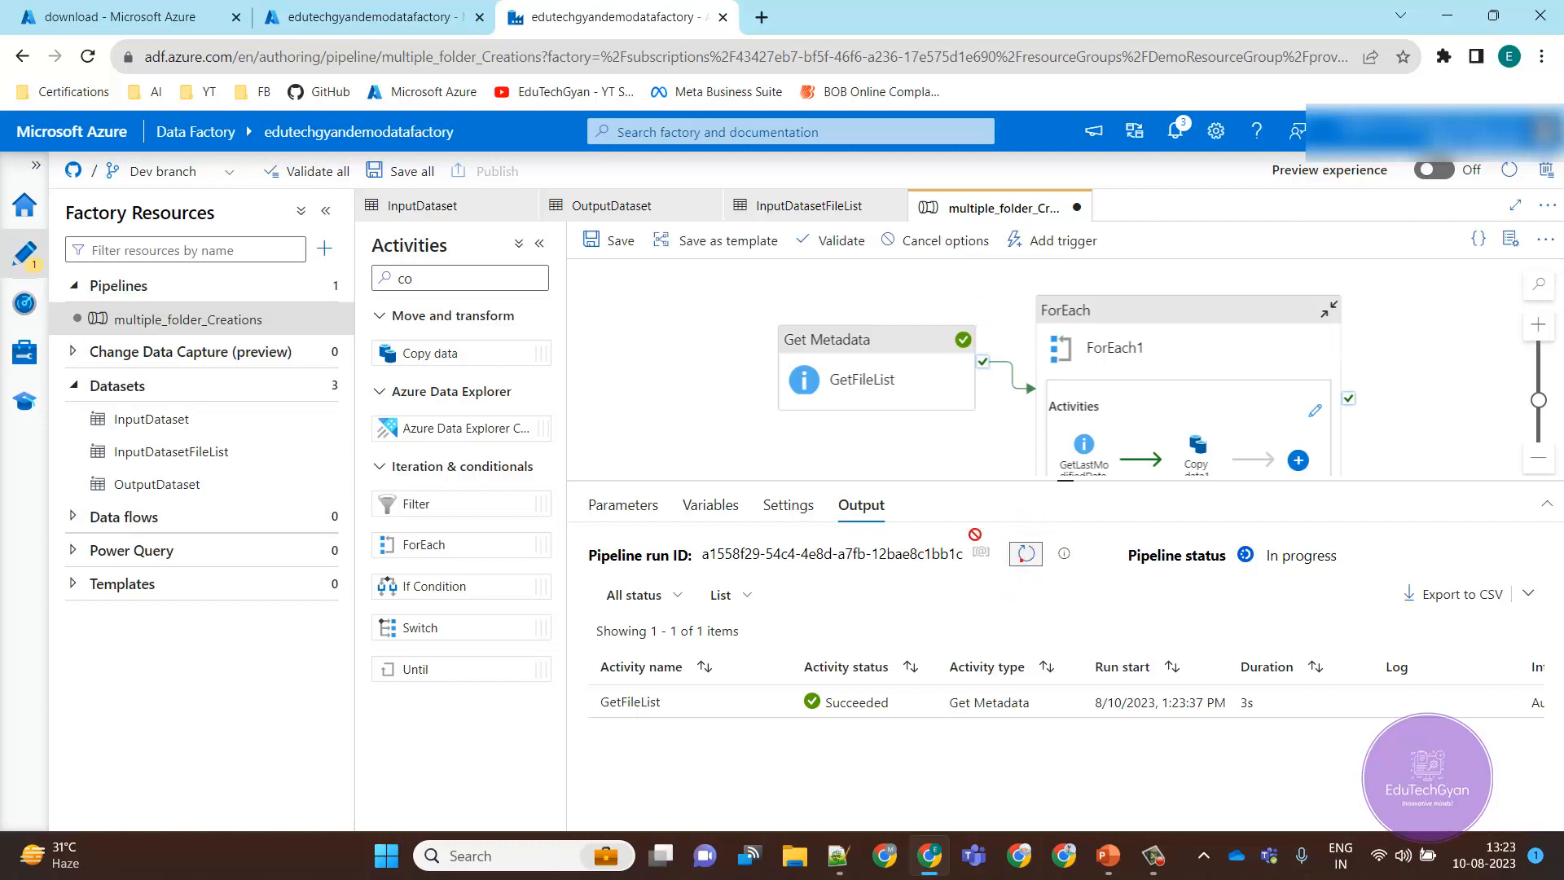
- Monitor the debug run by refreshing its activity status, with the Activities pane collapsed and the output area enlarged
{"action": "left_click", "coordinate": [1026, 556]}
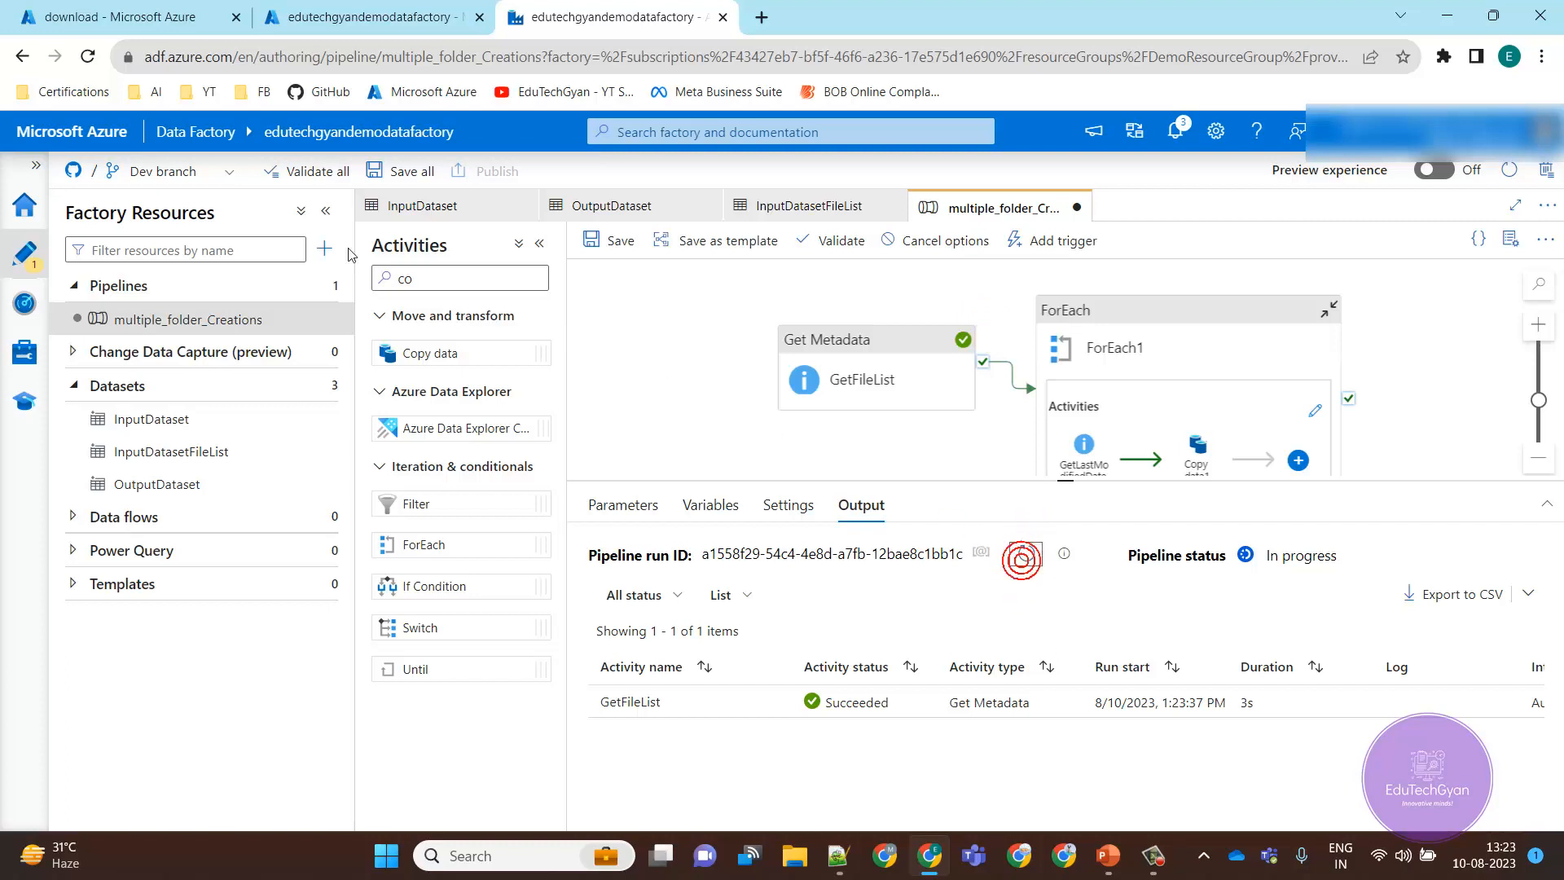
{"action": "left_click", "coordinate": [540, 246]}
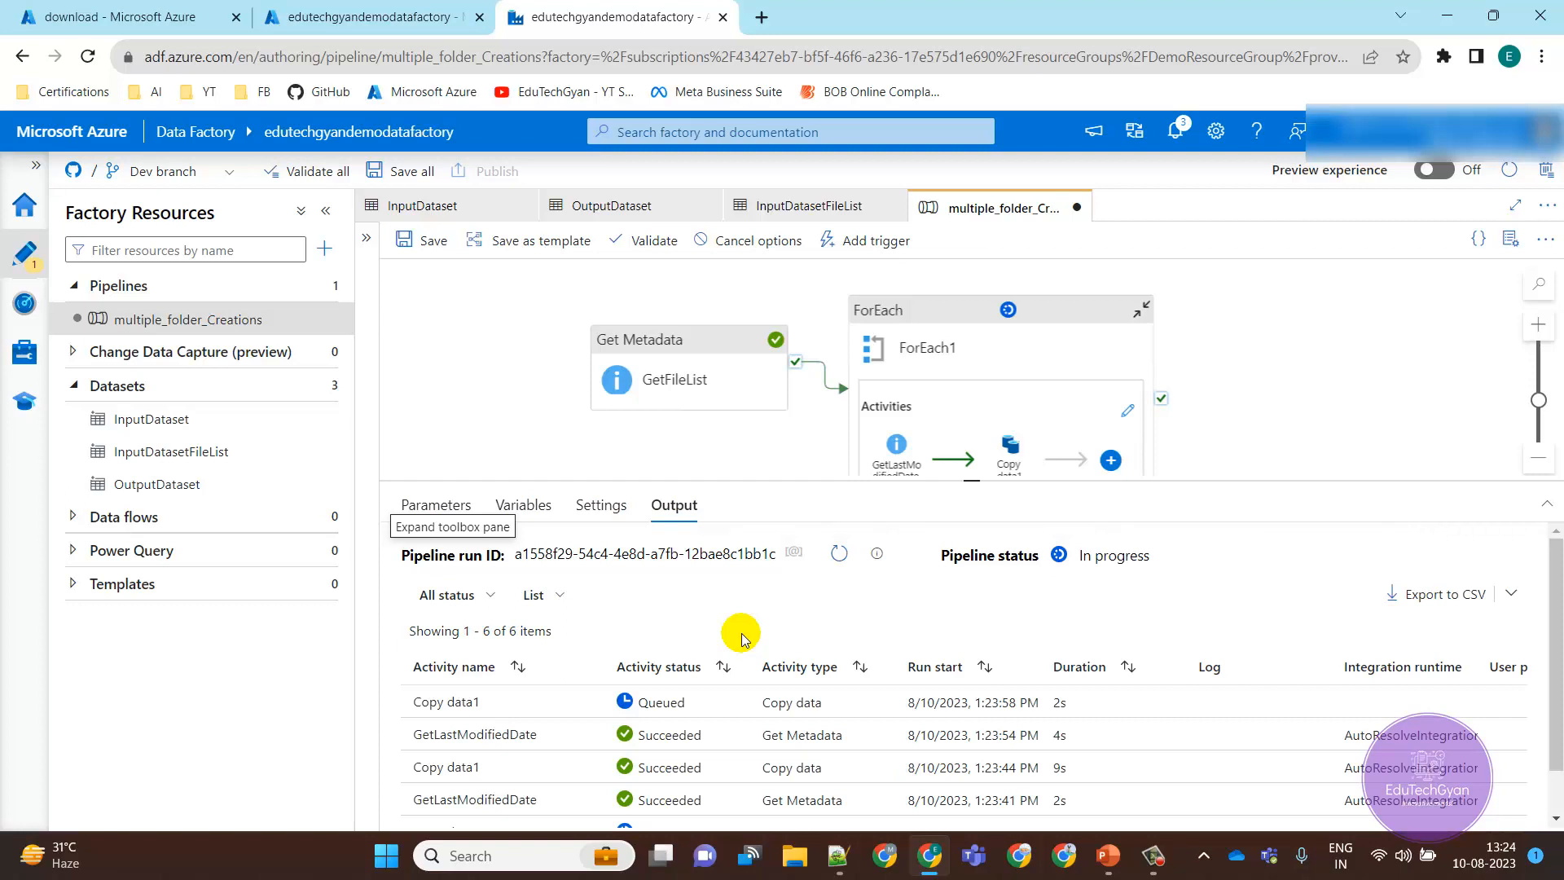
{"action": "left_click", "coordinate": [839, 554]}
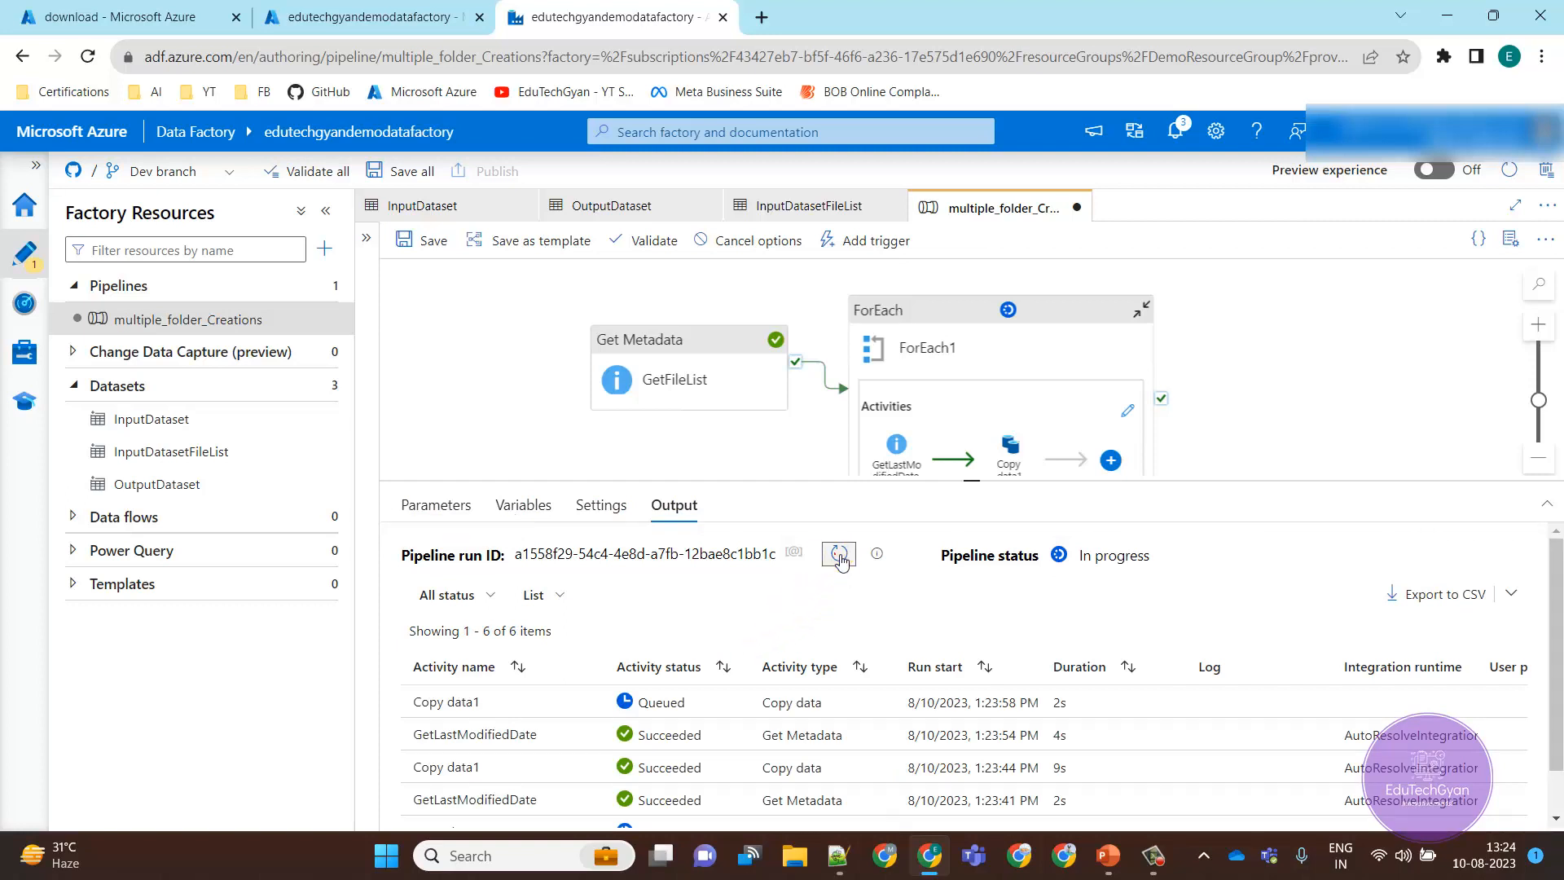
{"action": "left_click", "coordinate": [839, 555]}
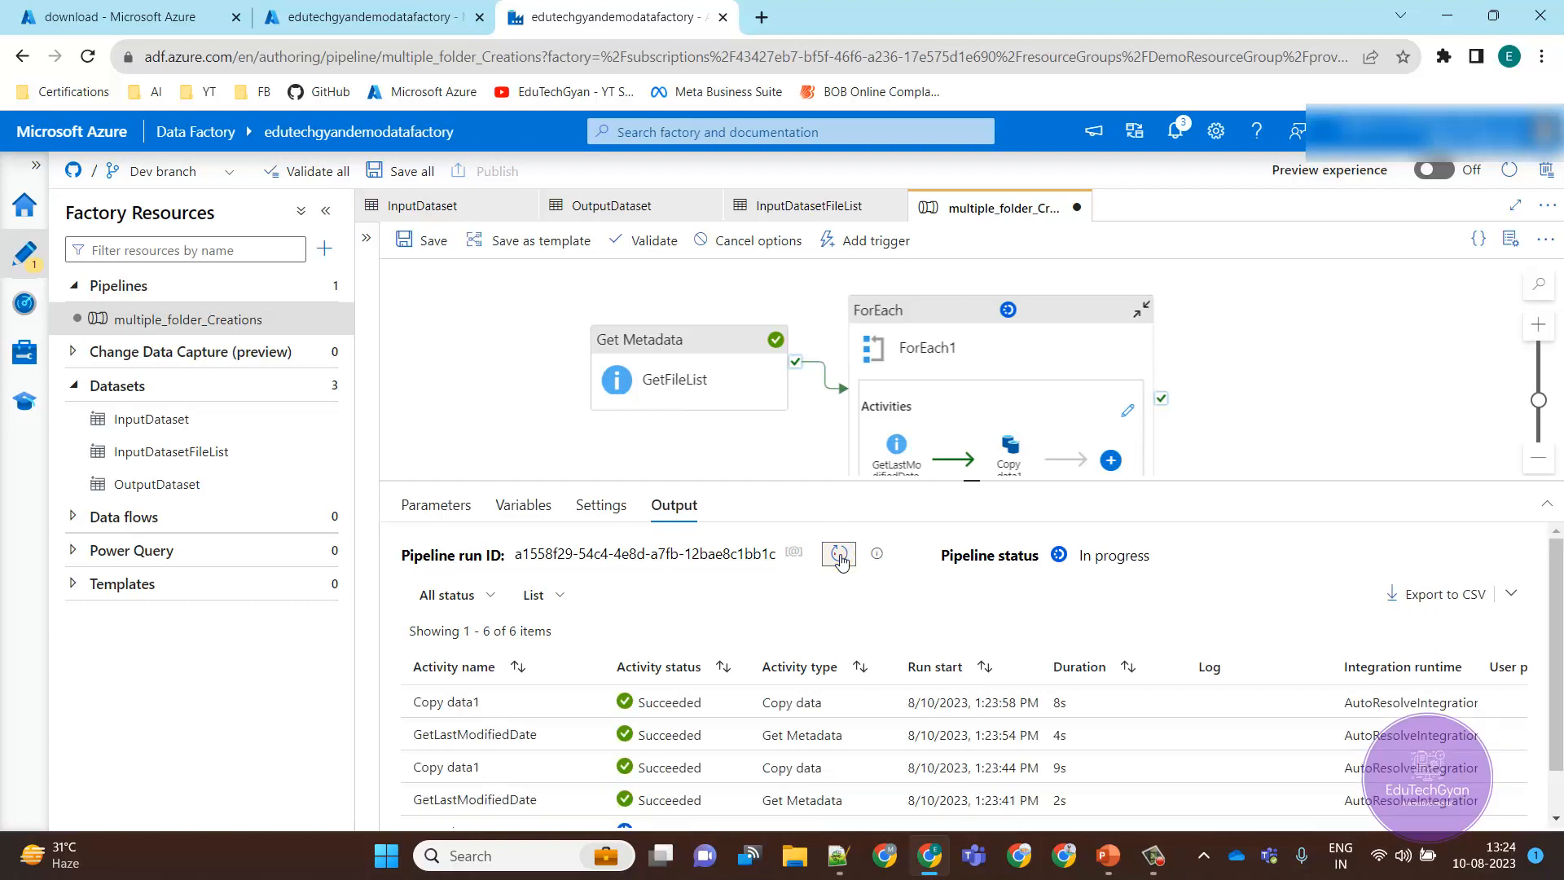
{"action": "left_click", "coordinate": [840, 555]}
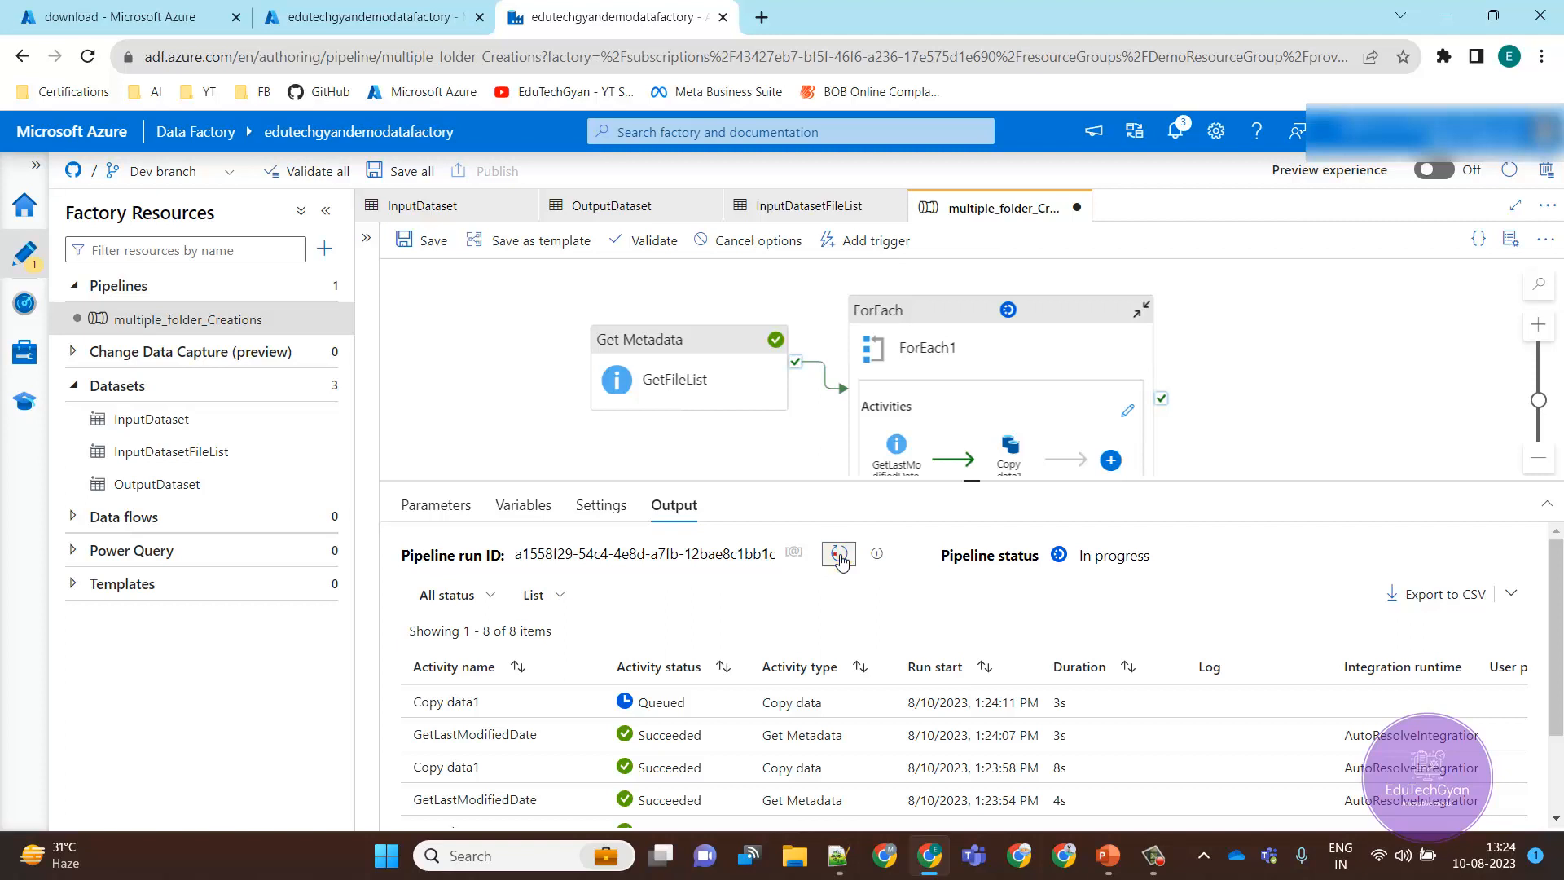
{"action": "left_click", "coordinate": [840, 556]}
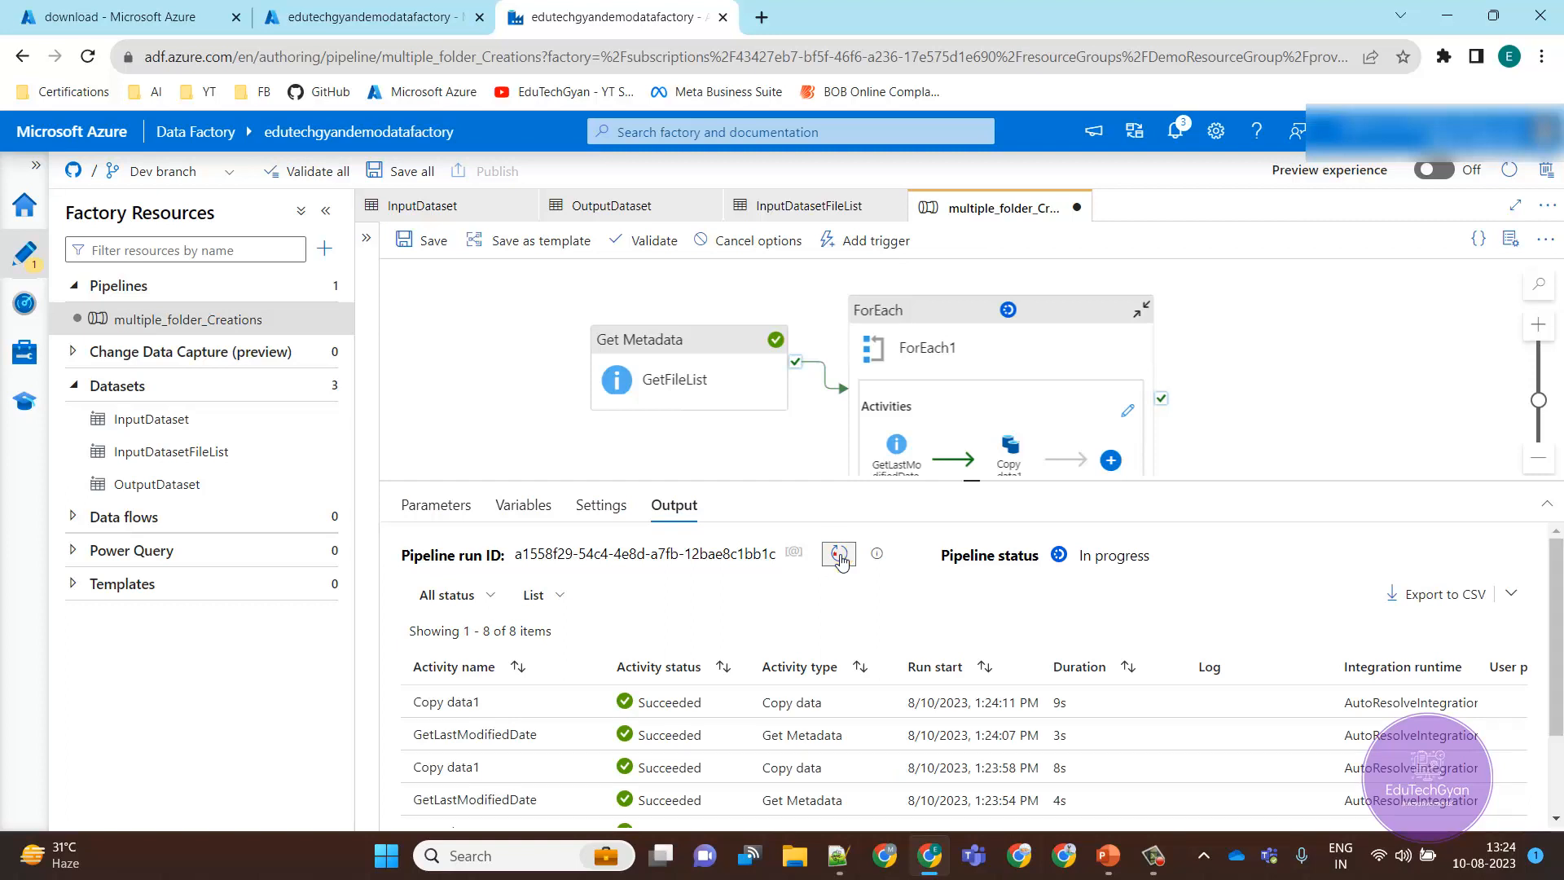
{"action": "left_click", "coordinate": [840, 555]}
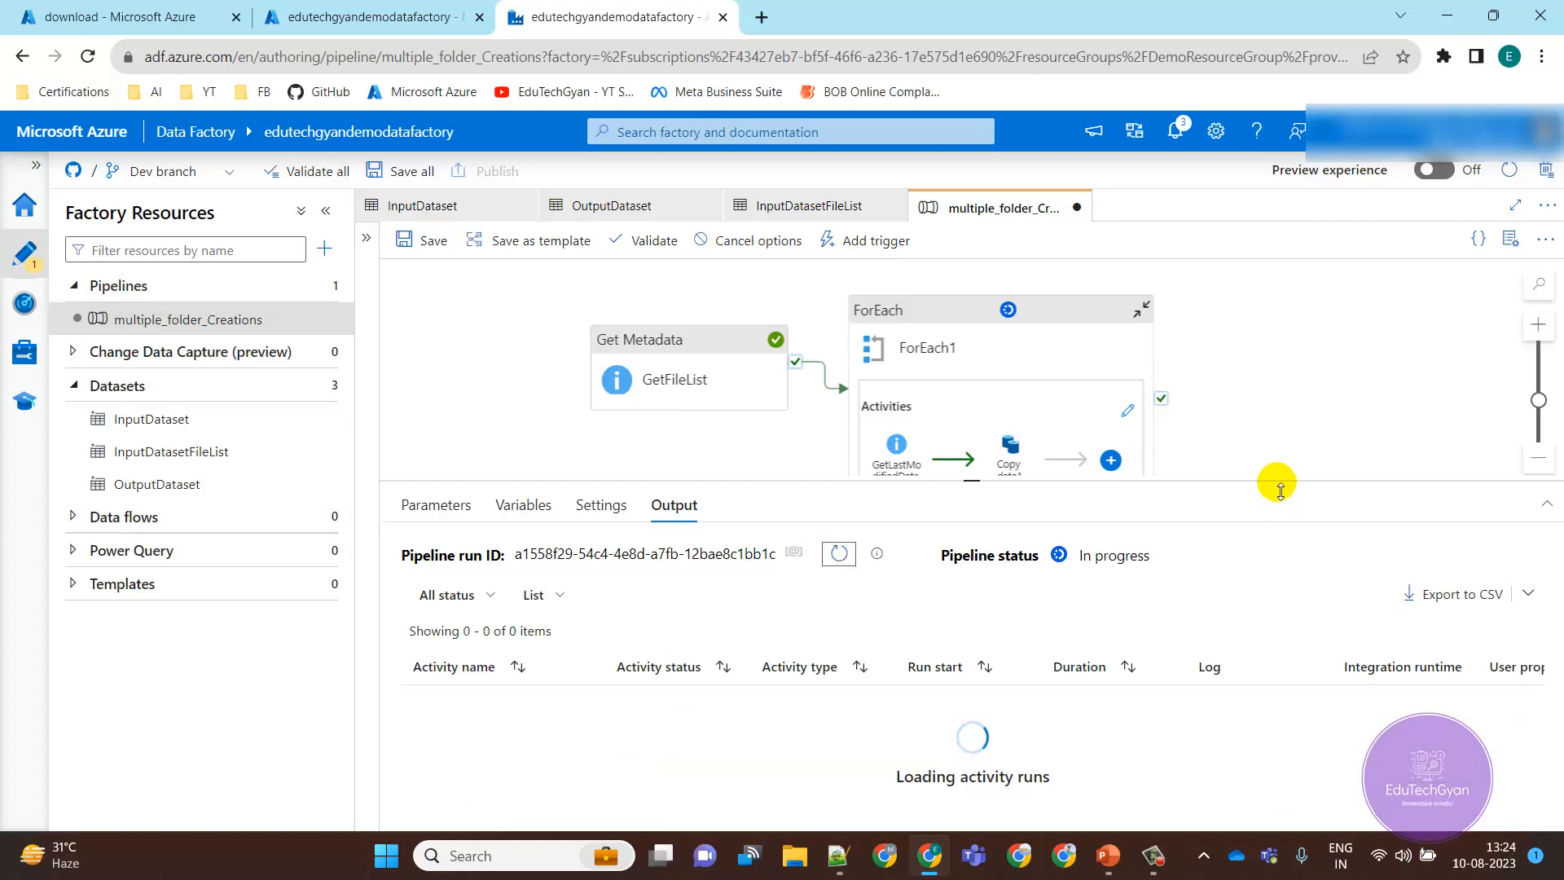
{"action": "left_click_drag", "start_coordinate": [1281, 489], "coordinate": [1269, 434]}
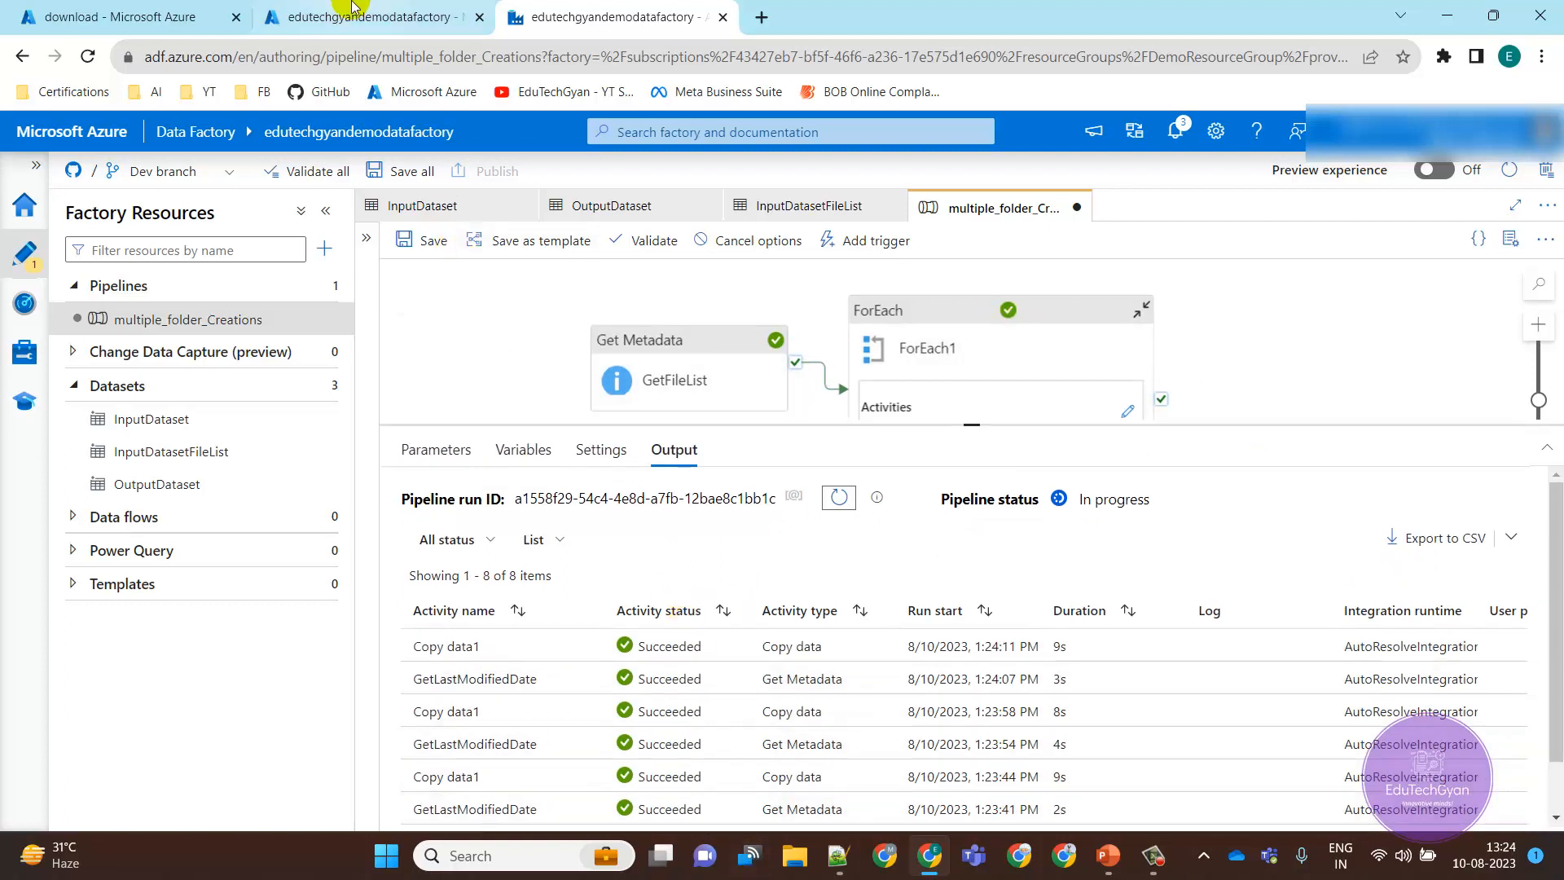
- In the Azure portal's download container, examine the files in Output/2023/08/04 and Output/2023/08/10
{"action": "left_click", "coordinate": [163, 11]}
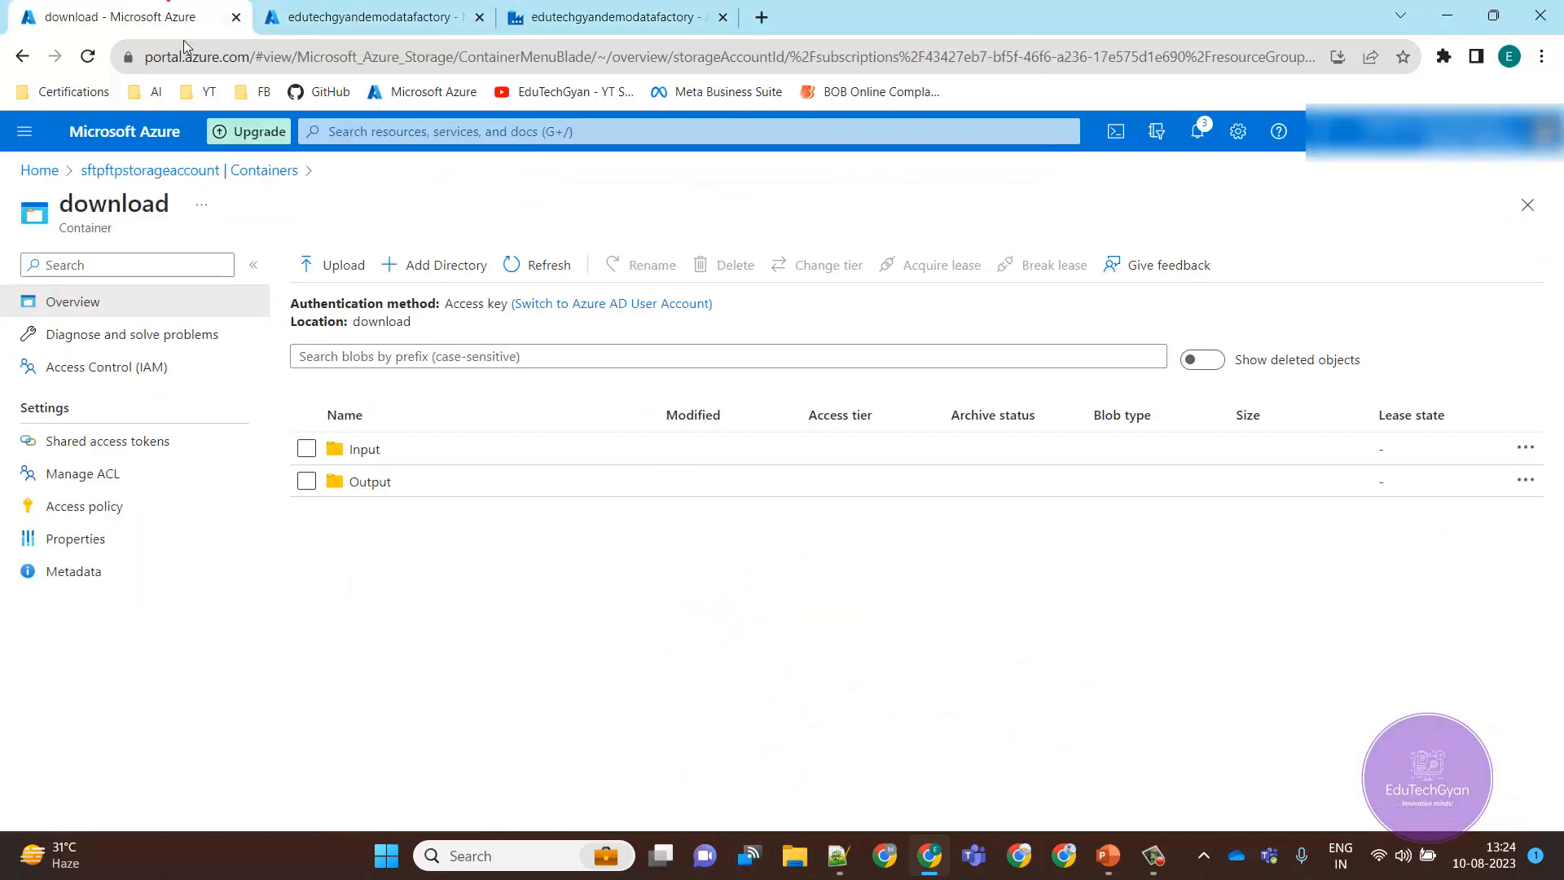
{"action": "left_click", "coordinate": [398, 482]}
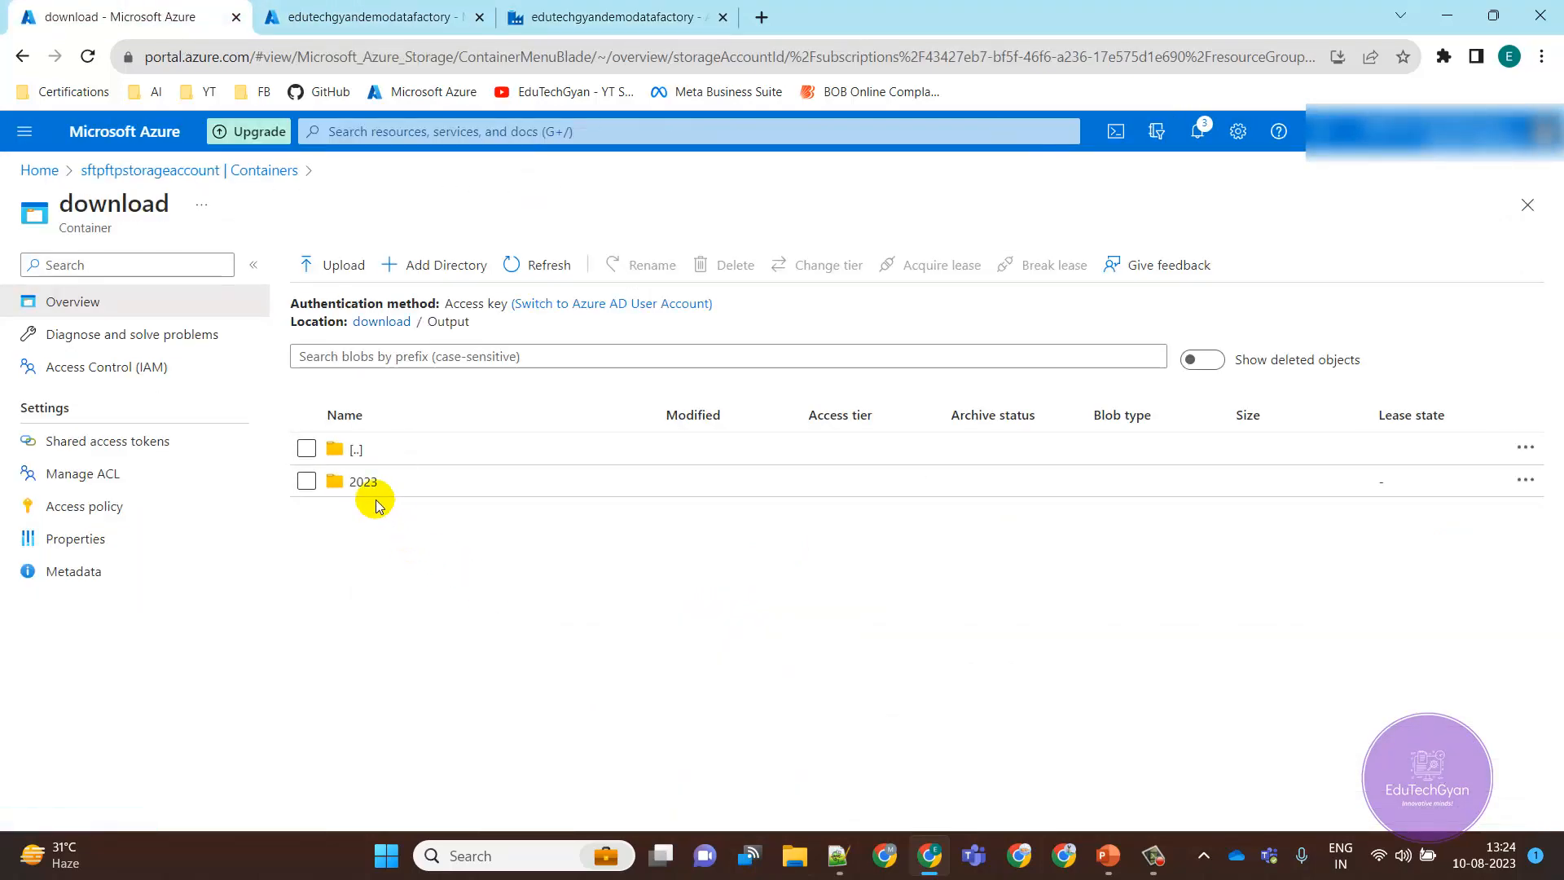
{"action": "left_click", "coordinate": [365, 483]}
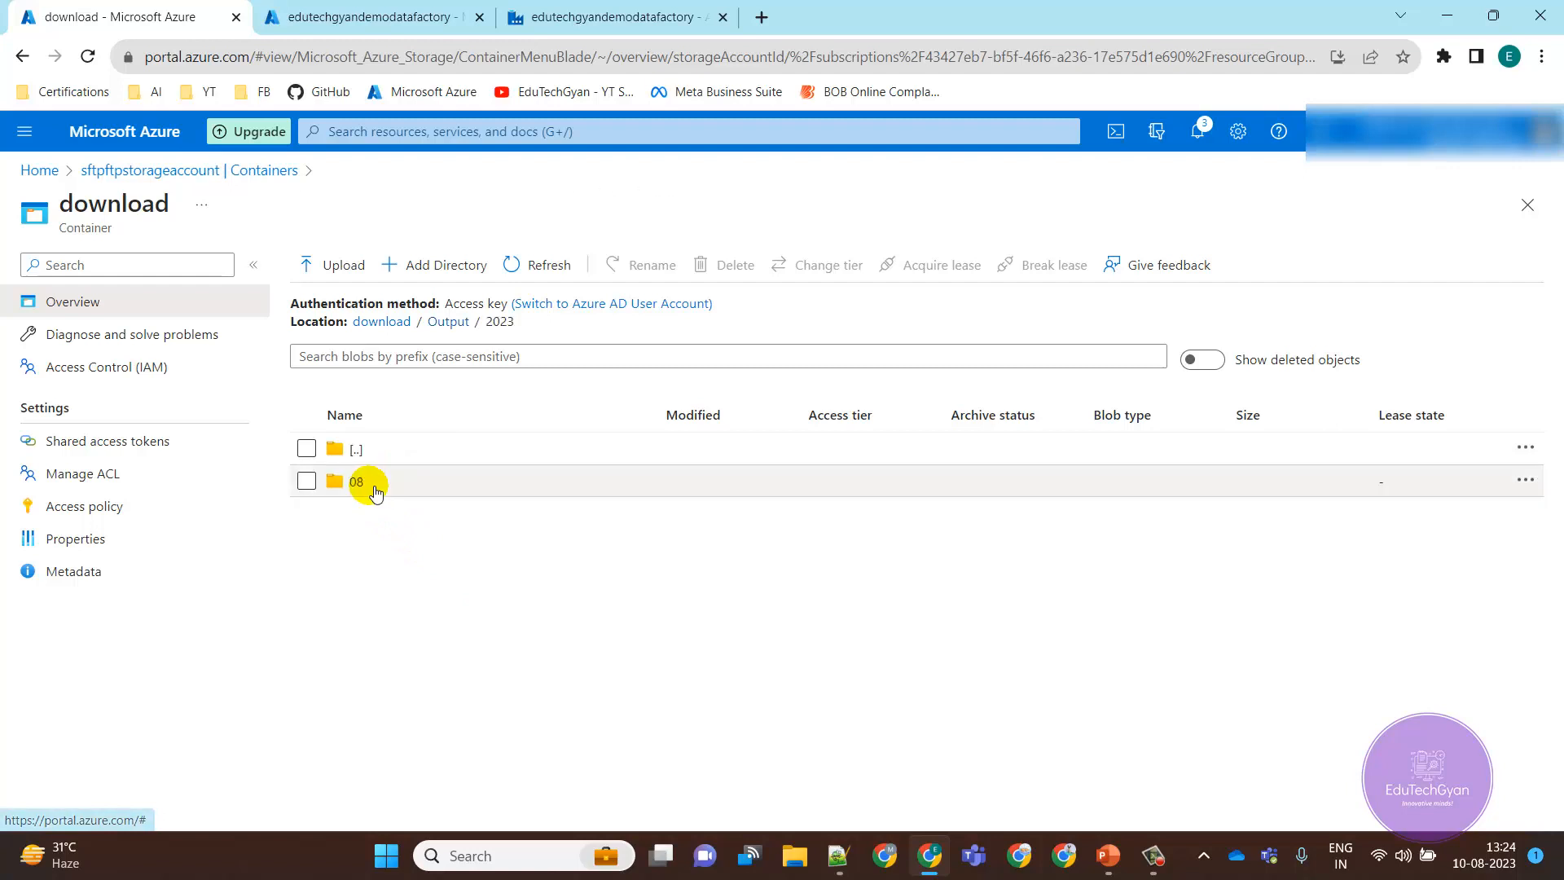
{"action": "left_click", "coordinate": [362, 485]}
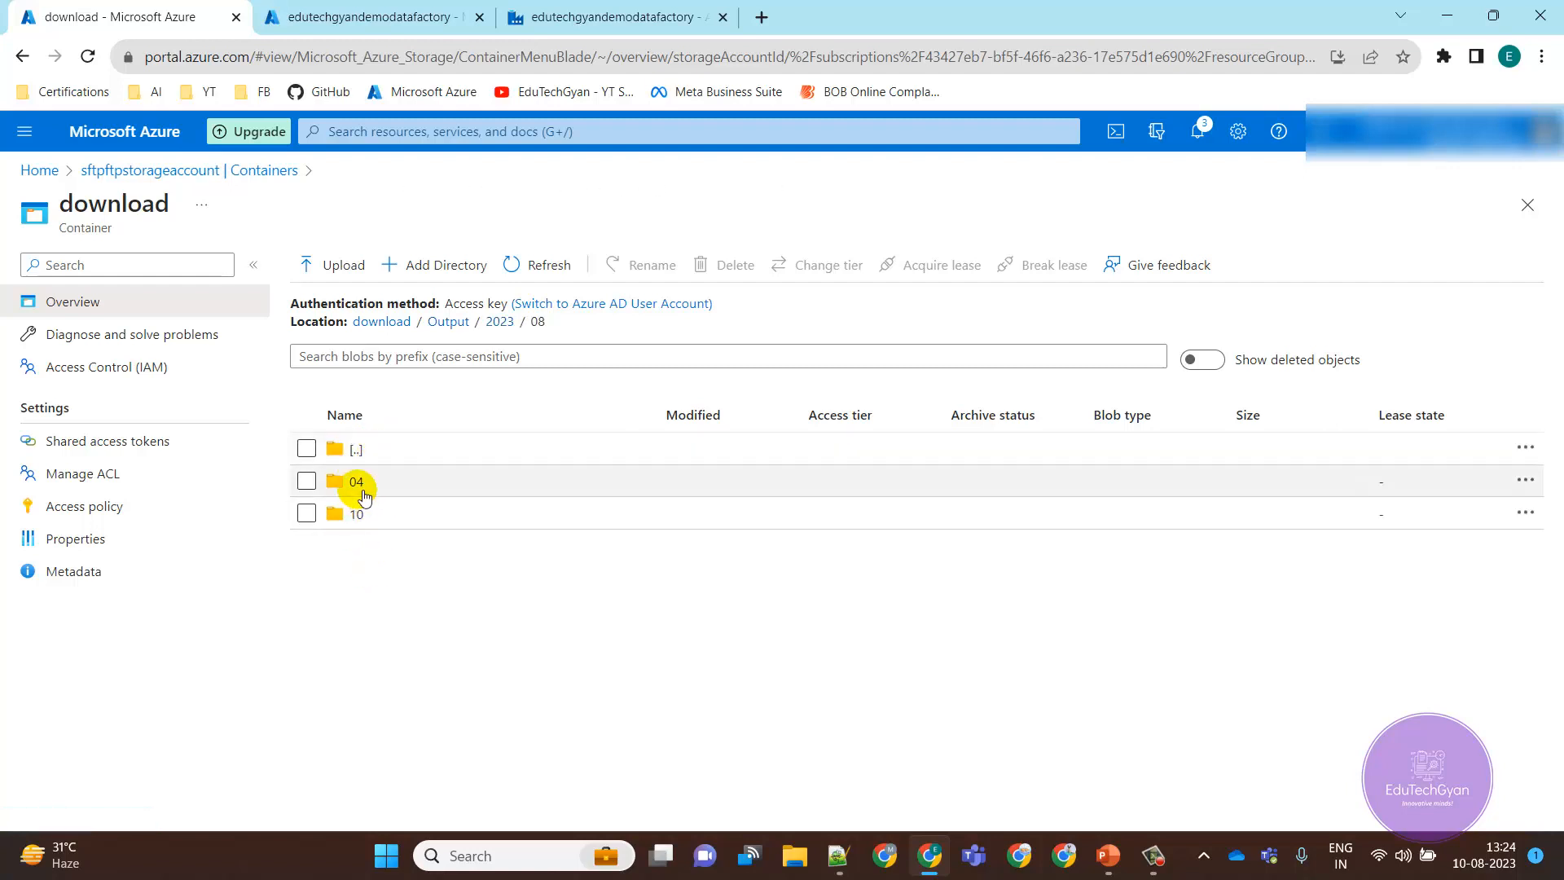
{"action": "left_click", "coordinate": [363, 488]}
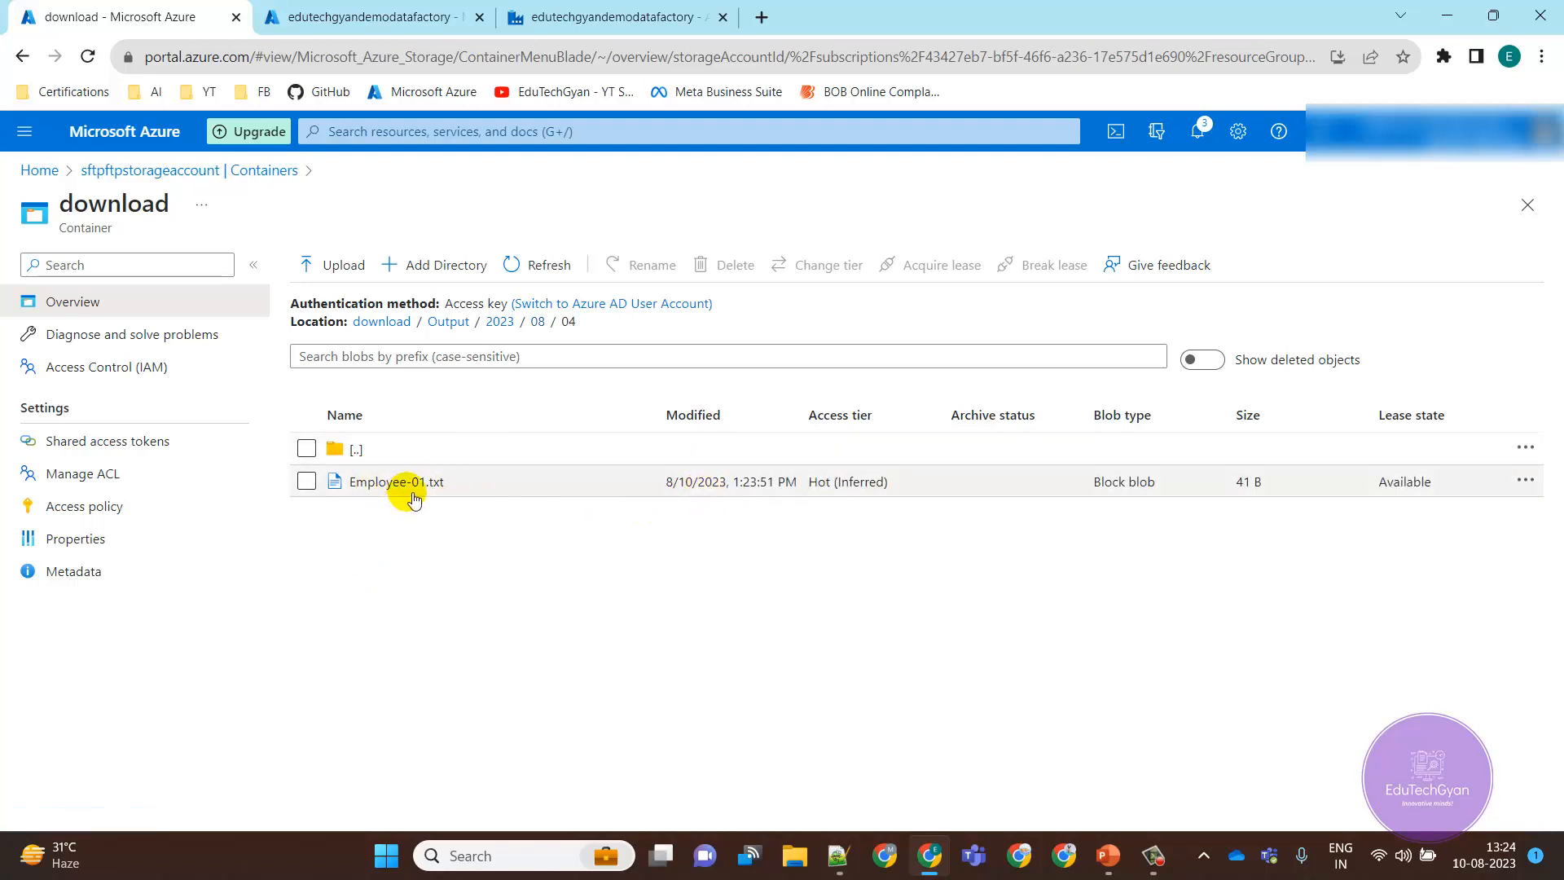
{"action": "left_click", "coordinate": [394, 454]}
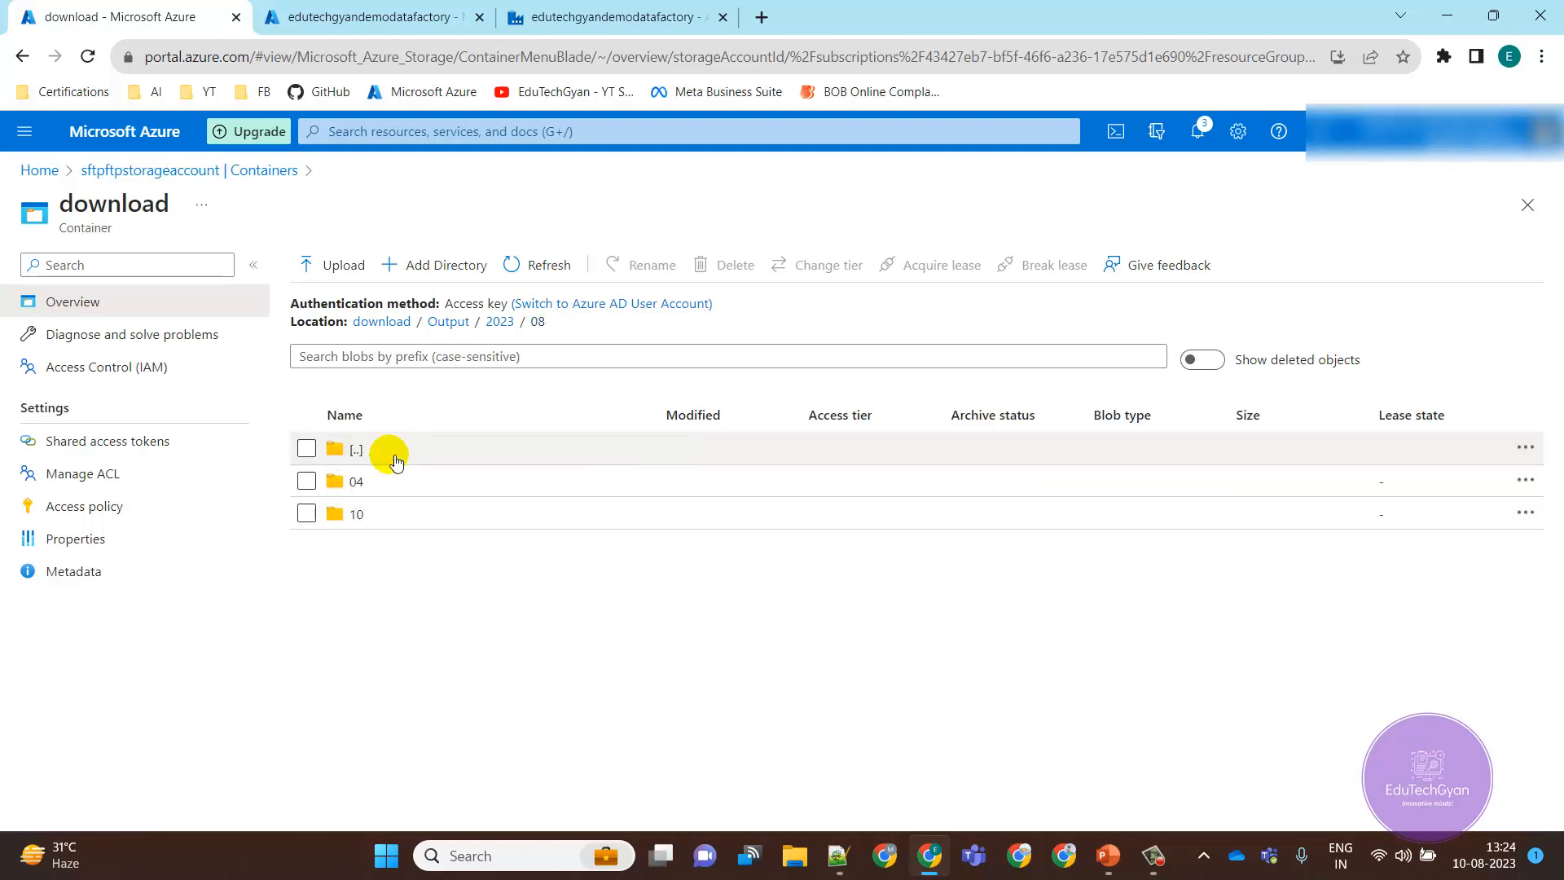
{"action": "left_click", "coordinate": [373, 515]}
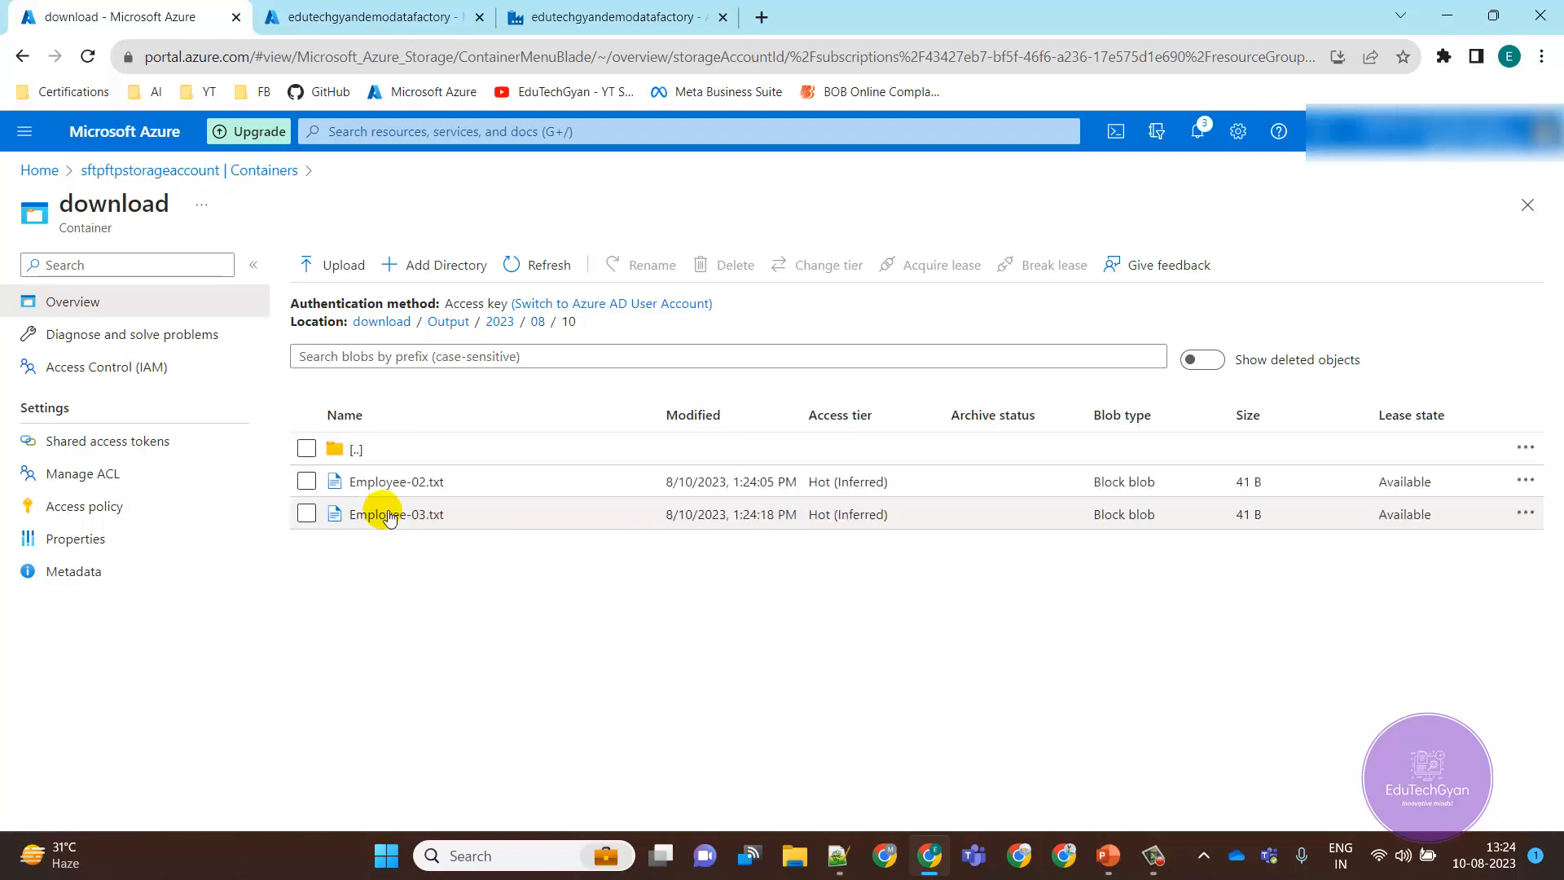
- Check the modified dates of the employee files in the Input folder and return to the pipeline in Data Factory
{"action": "left_click", "coordinate": [383, 323]}
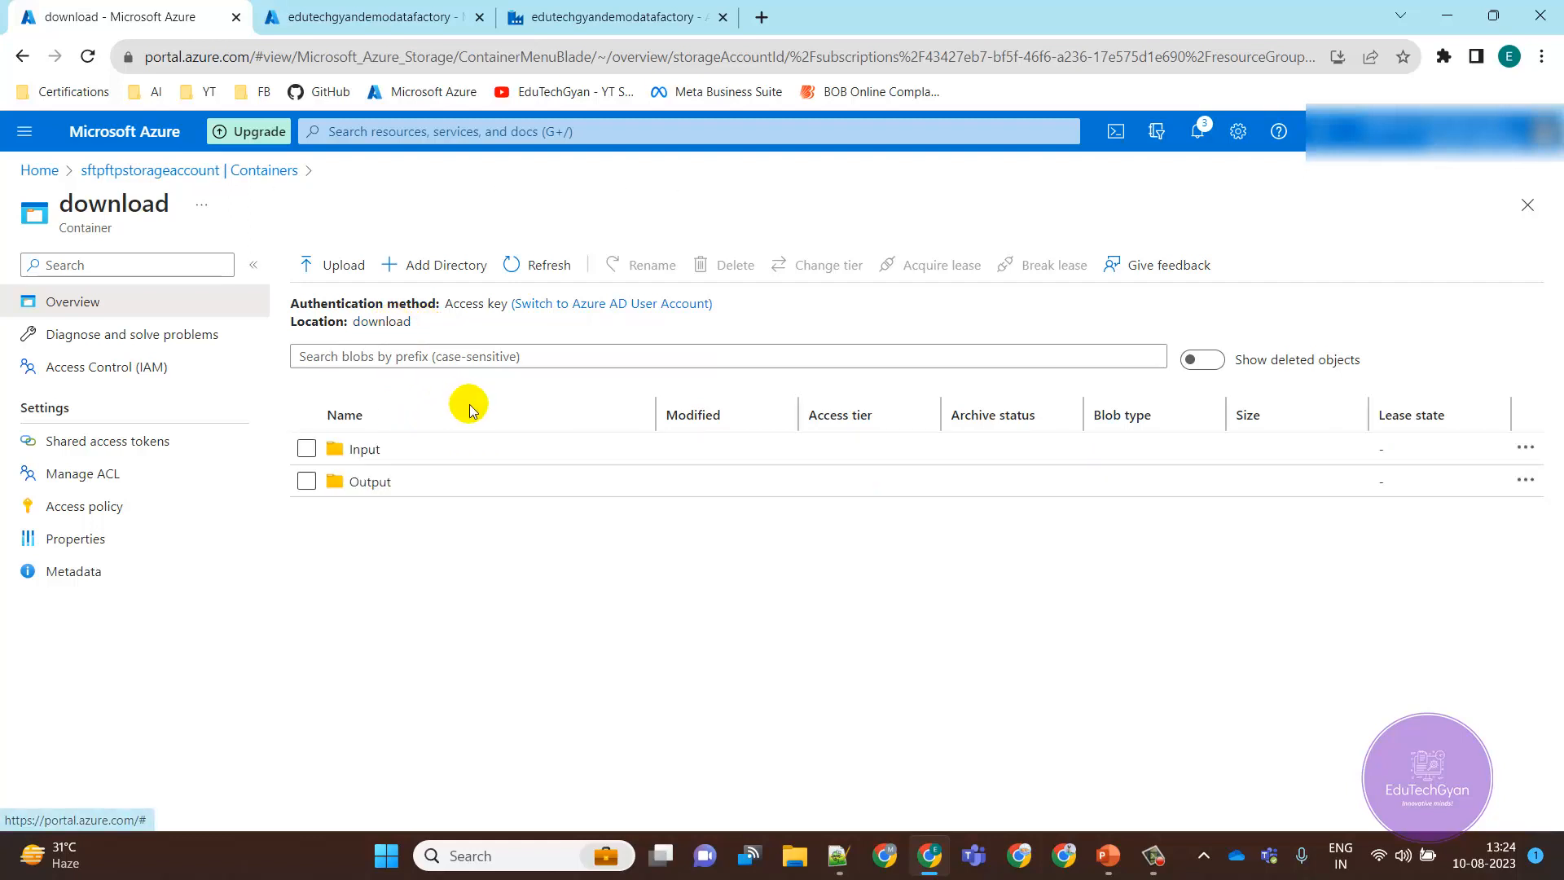
{"action": "left_click", "coordinate": [375, 449]}
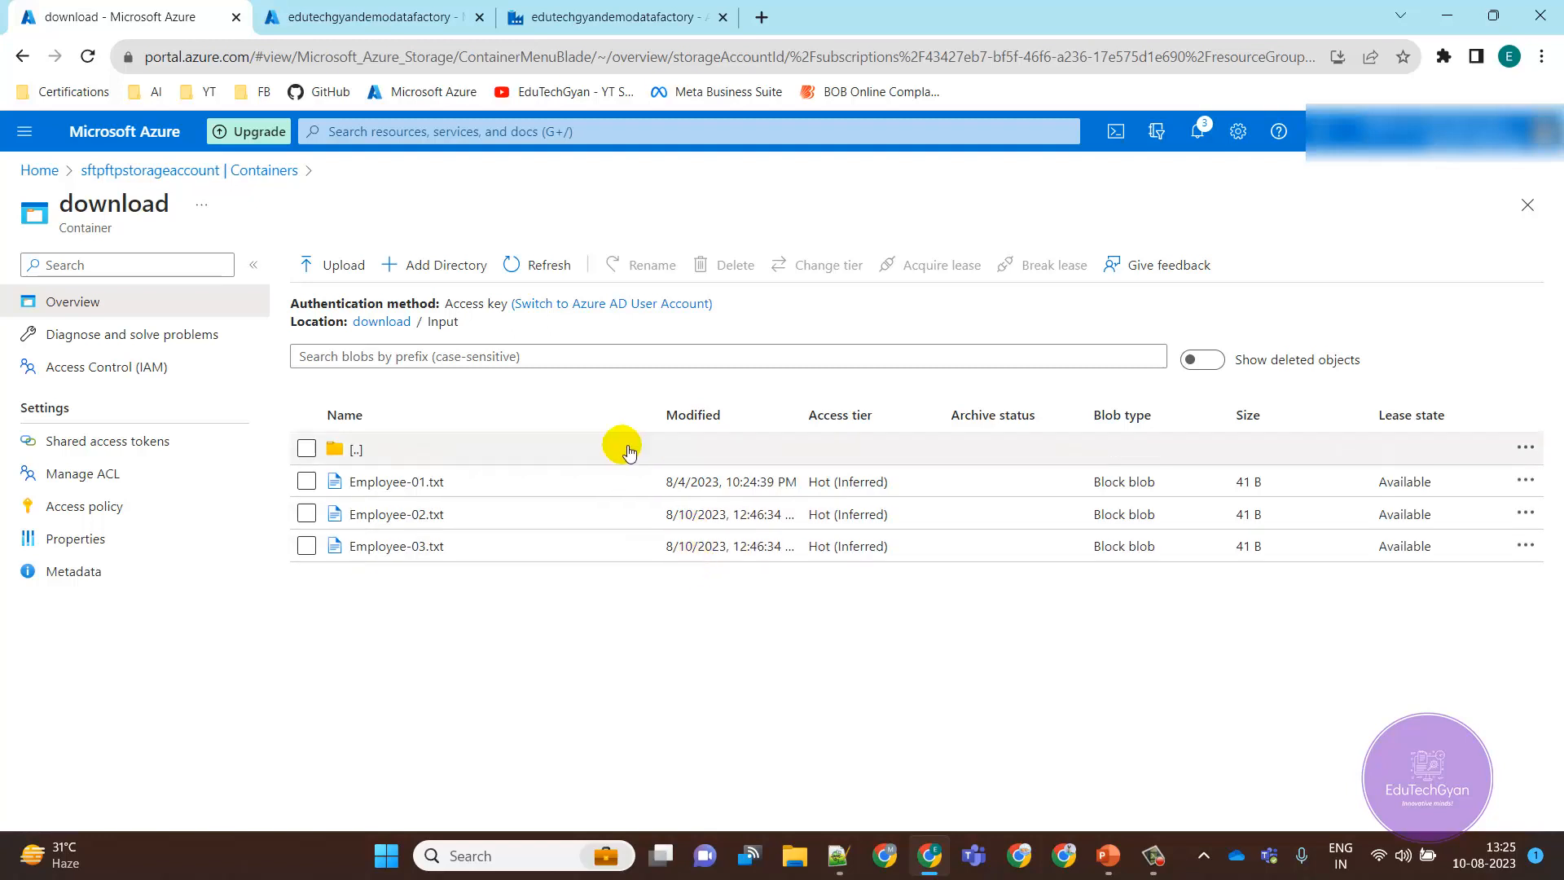
{"action": "left_click", "coordinate": [385, 322]}
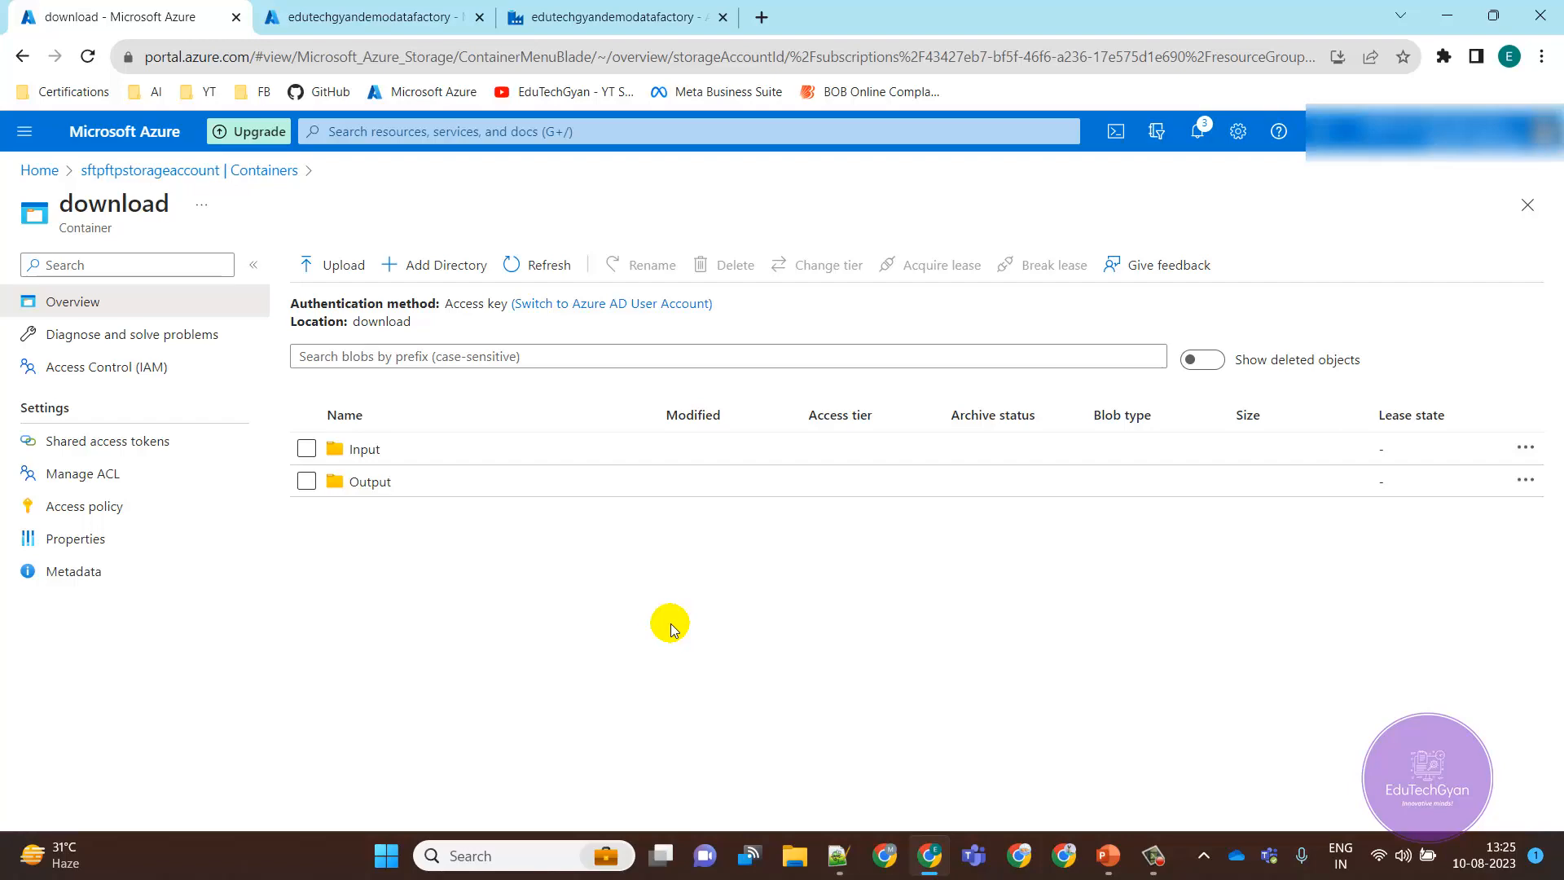
{"action": "left_click", "coordinate": [573, 17]}
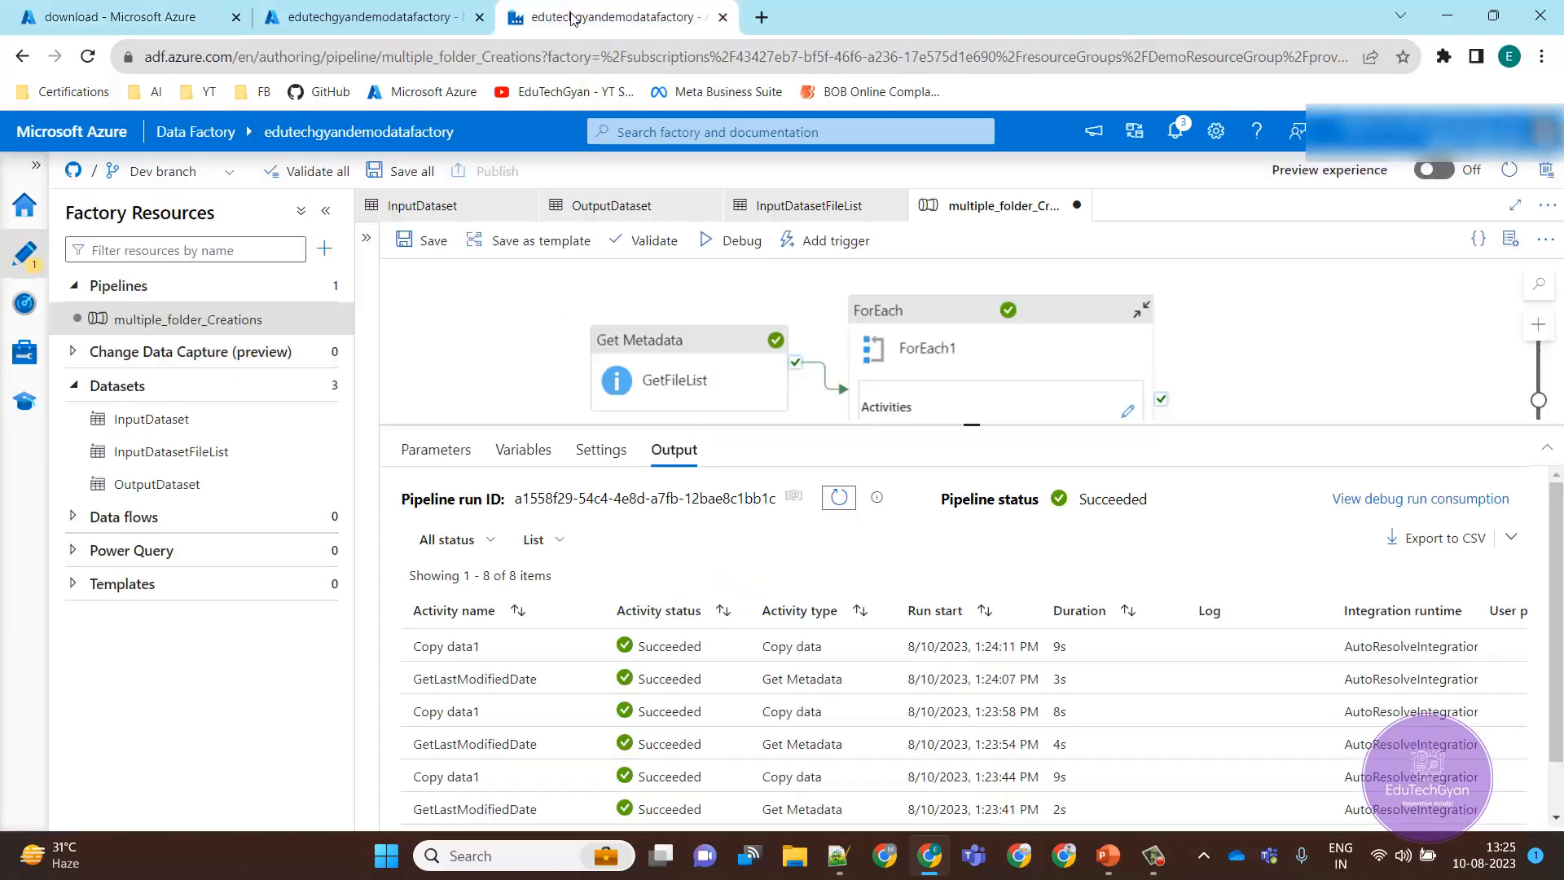
{"action": "left_click", "coordinate": [482, 339]}
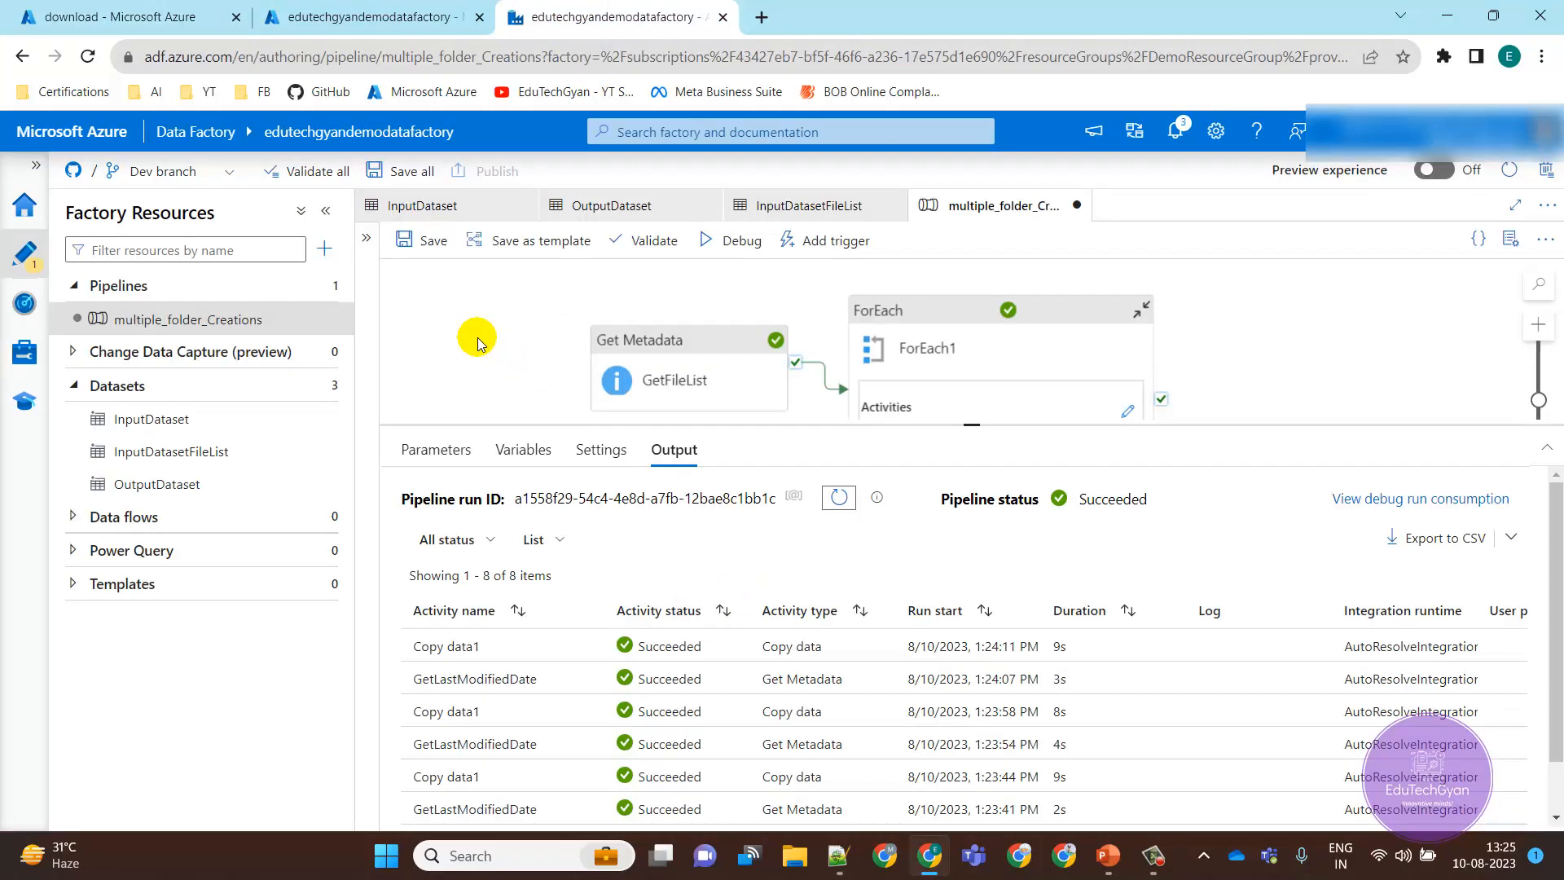